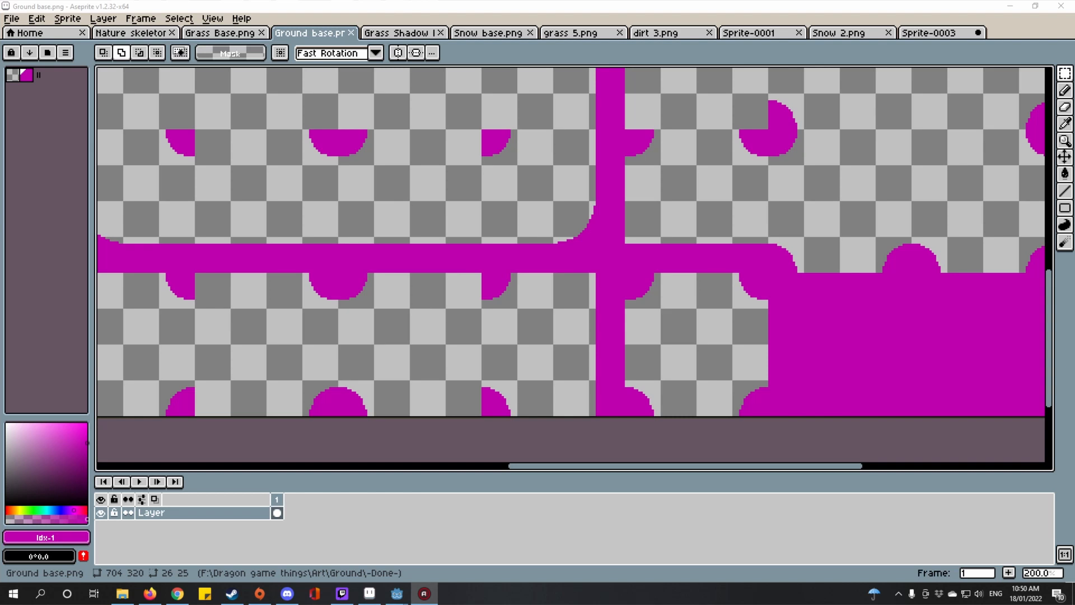
Step: Pan and zoom across the current tile sheet to inspect its tiles
scroll(332, 266, down, 4)
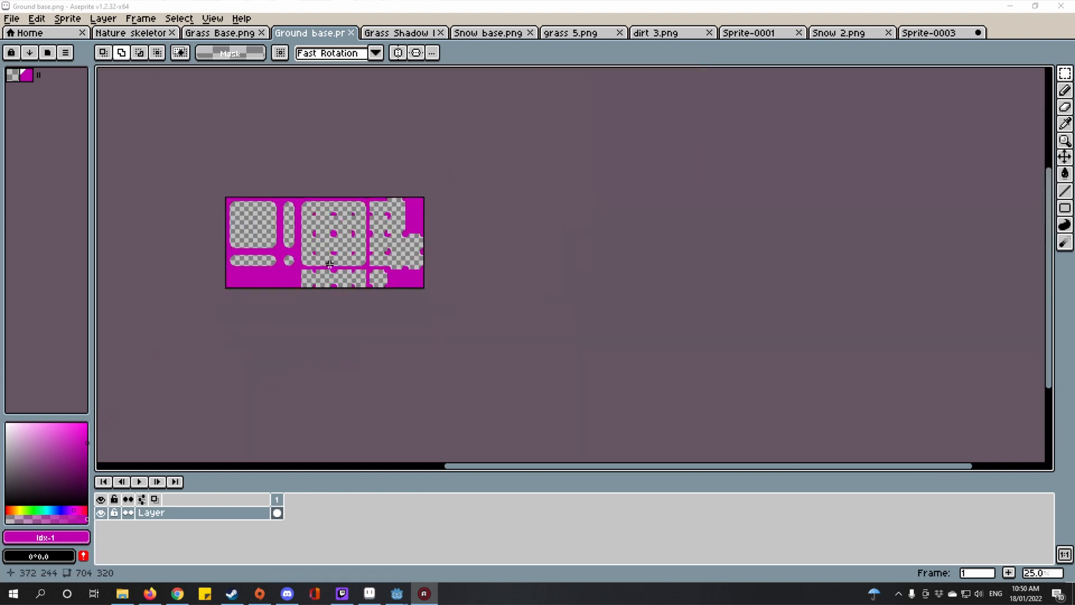
drag(347, 214, 556, 202)
scroll(518, 219, up, 4)
scroll(560, 323, down, 3)
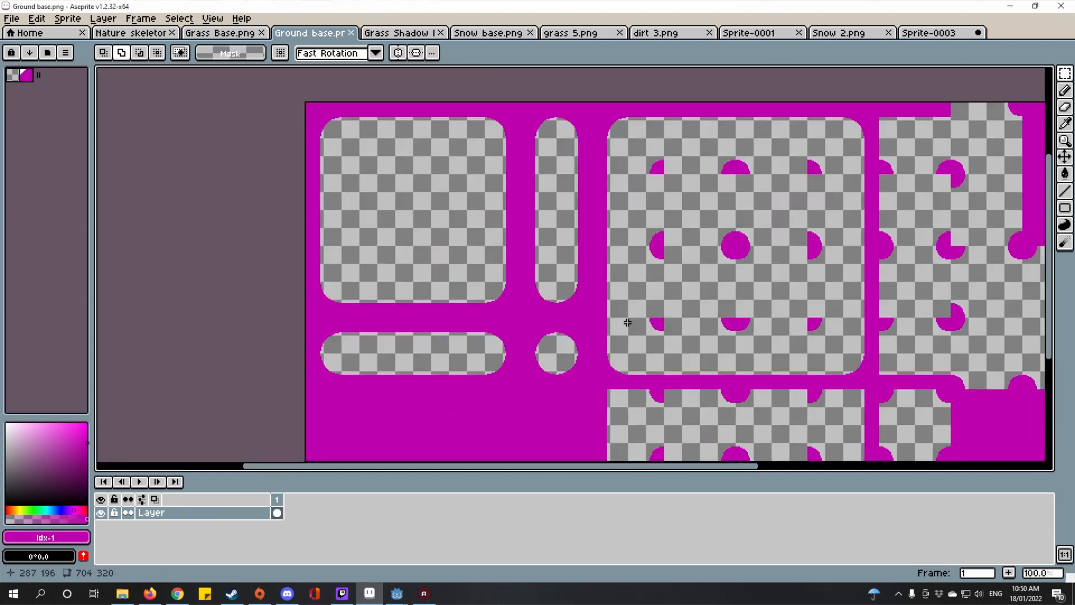
scroll(585, 360, up, 4)
scroll(664, 307, down, 1)
scroll(585, 371, up, 2)
scroll(586, 372, down, 5)
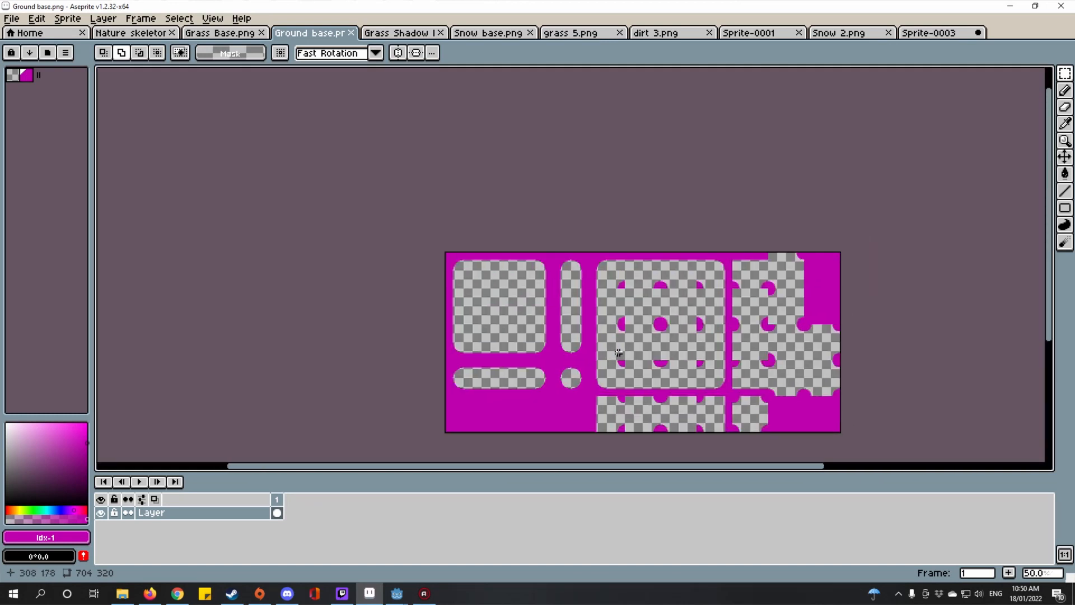
scroll(618, 352, up, 4)
scroll(573, 333, down, 2)
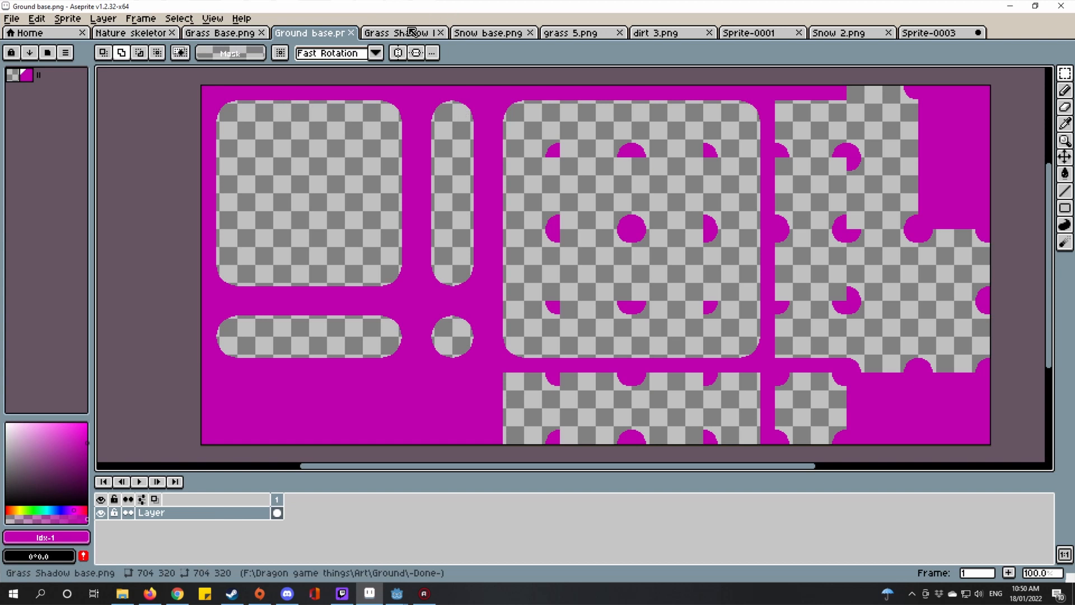
Step: Look over the Grass Shadow sheet, then zoom around the Grass Base sheet
key(ctrl+Tab)
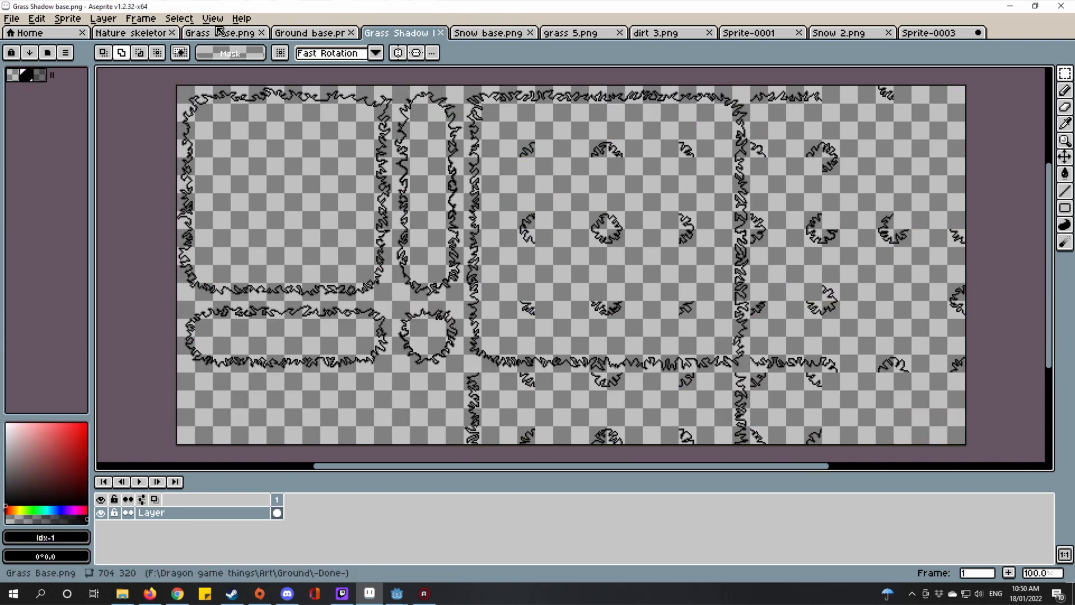
click(219, 33)
scroll(632, 225, up, 1)
scroll(632, 226, up, 6)
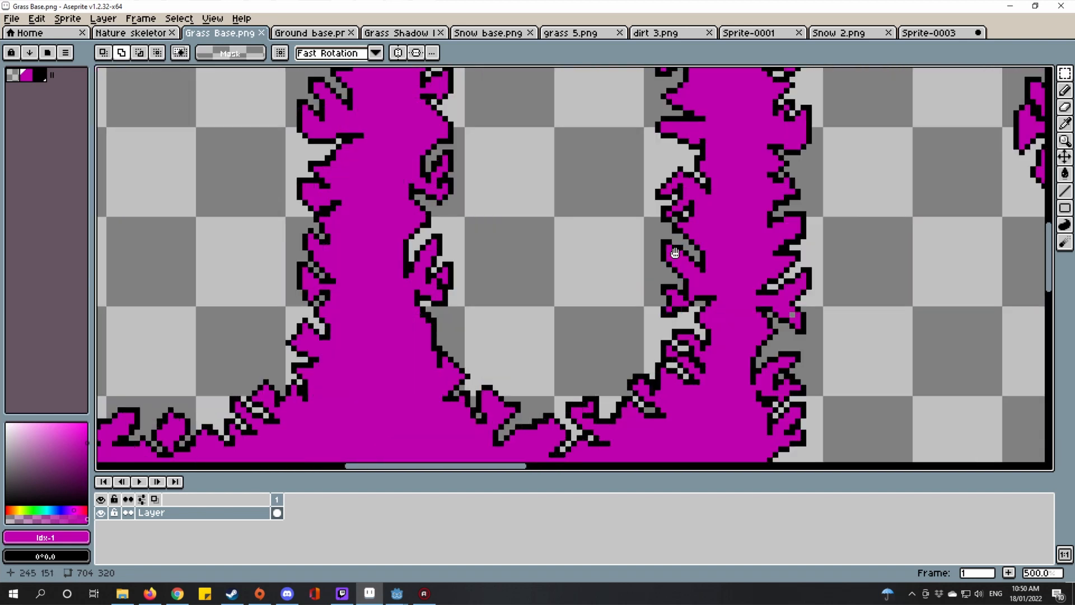
scroll(751, 235, down, 5)
scroll(867, 267, up, 1)
scroll(511, 252, down, 6)
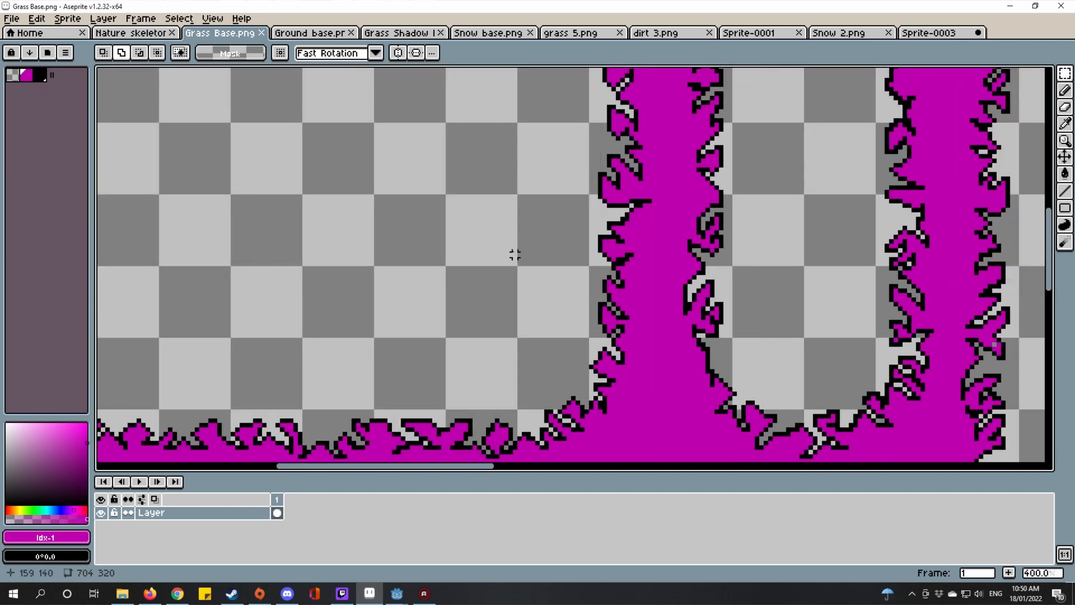
scroll(877, 209, up, 3)
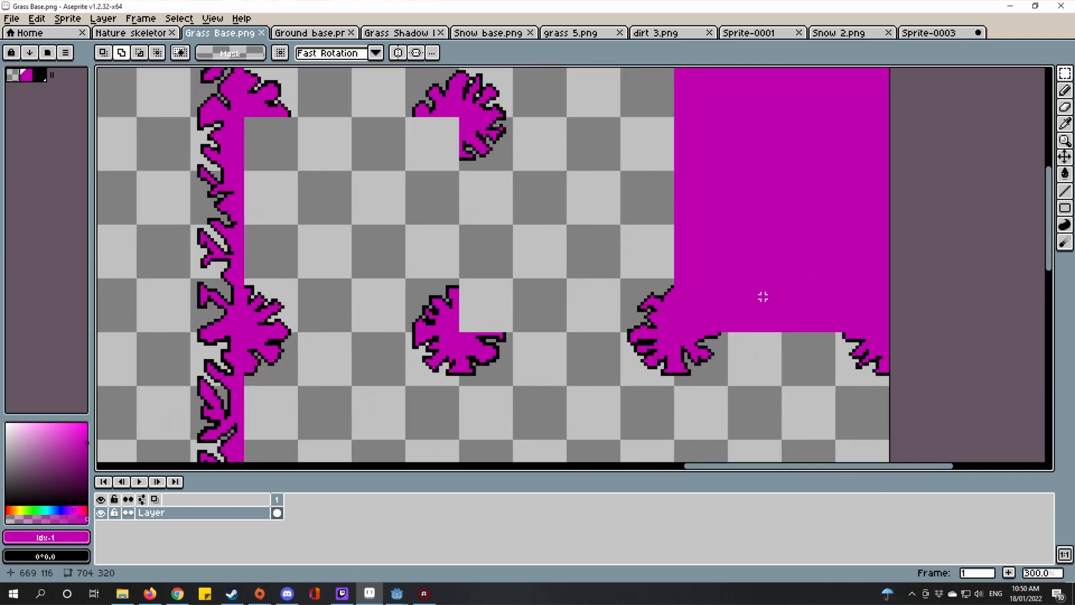
scroll(763, 295, up, 4)
scroll(670, 339, down, 4)
scroll(660, 330, down, 2)
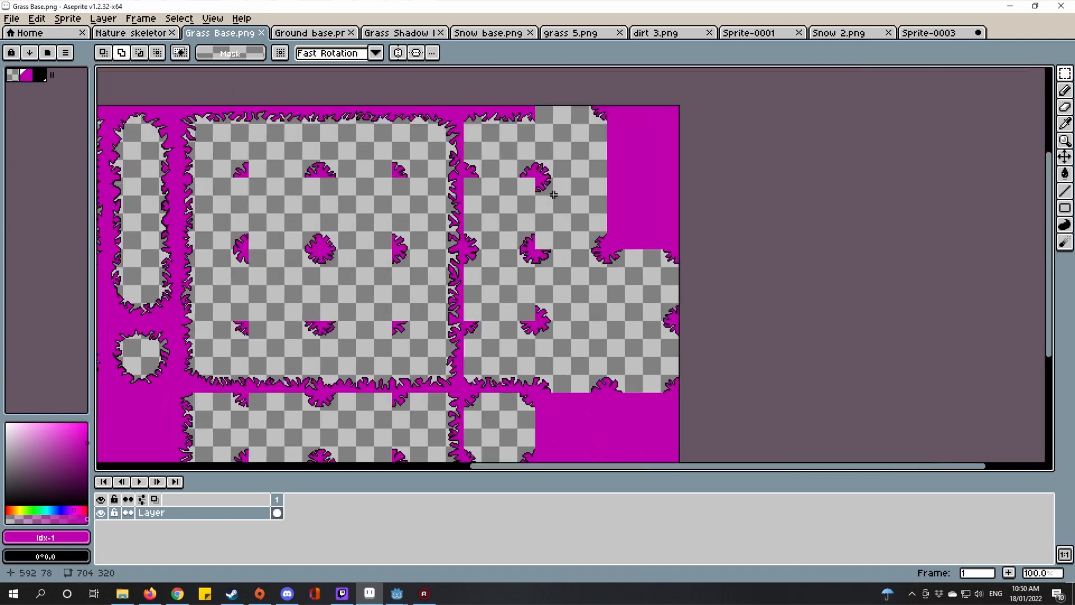
scroll(532, 211, up, 2)
scroll(654, 260, down, 1)
scroll(654, 260, up, 2)
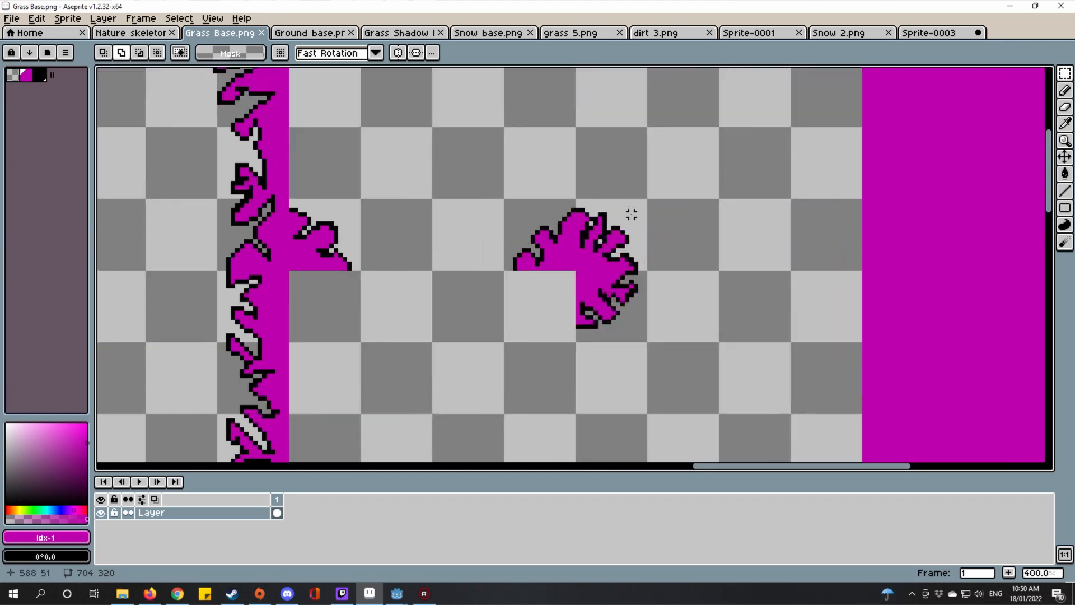
Step: On Ground base, erase a few pixels and undo so the sheet stays unchanged
click(310, 33)
scroll(446, 179, up, 8)
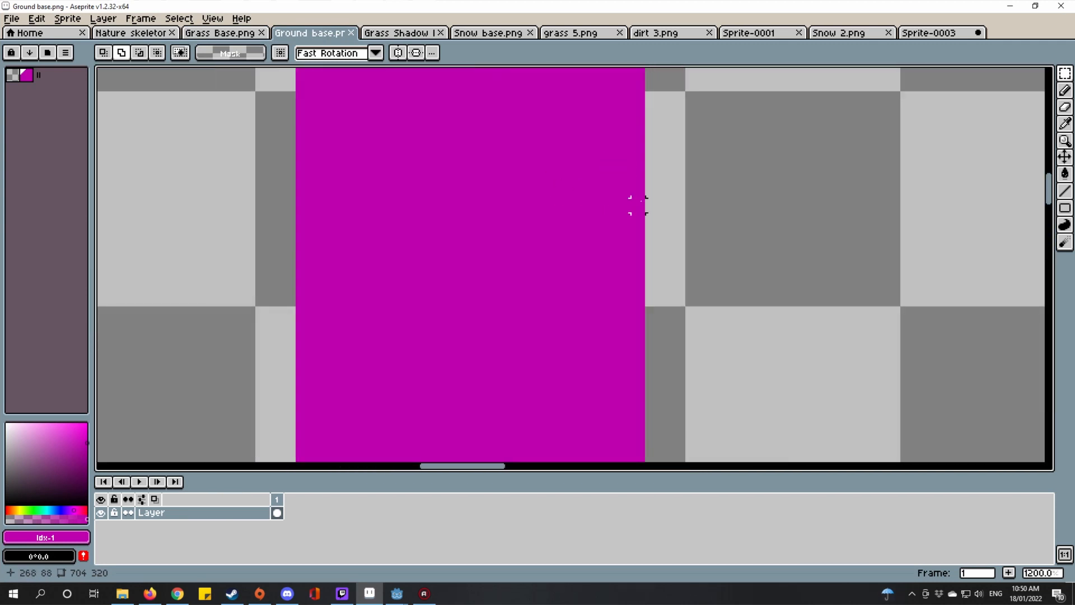
key(e)
mouse_move(611, 313)
mouse_down()
mouse_move(644, 282)
mouse_move(537, 183)
mouse_up()
key(ctrl+z)
scroll(715, 291, down, 6)
scroll(711, 290, down, 3)
scroll(717, 297, up, 1)
Step: Glance at Grass Base again, then bring up the dirt 3.png sheet
click(217, 32)
scroll(302, 89, down, 3)
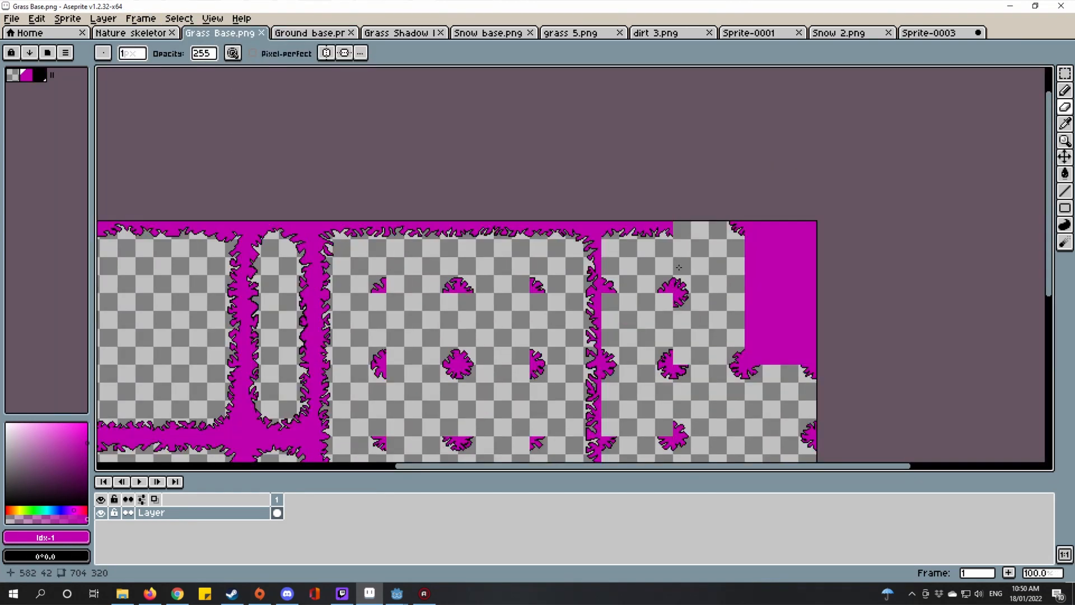
click(649, 33)
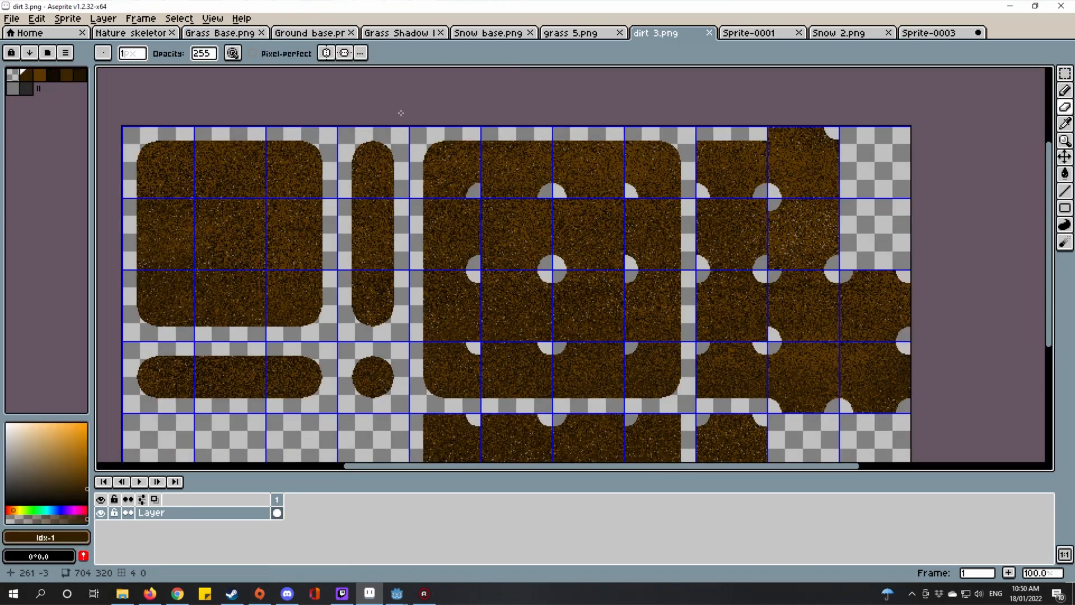
Step: Select the entire Ground base sprite with Ctrl+A
click(310, 33)
scroll(718, 314, up, 1)
scroll(718, 314, down, 1)
key(ctrl+a)
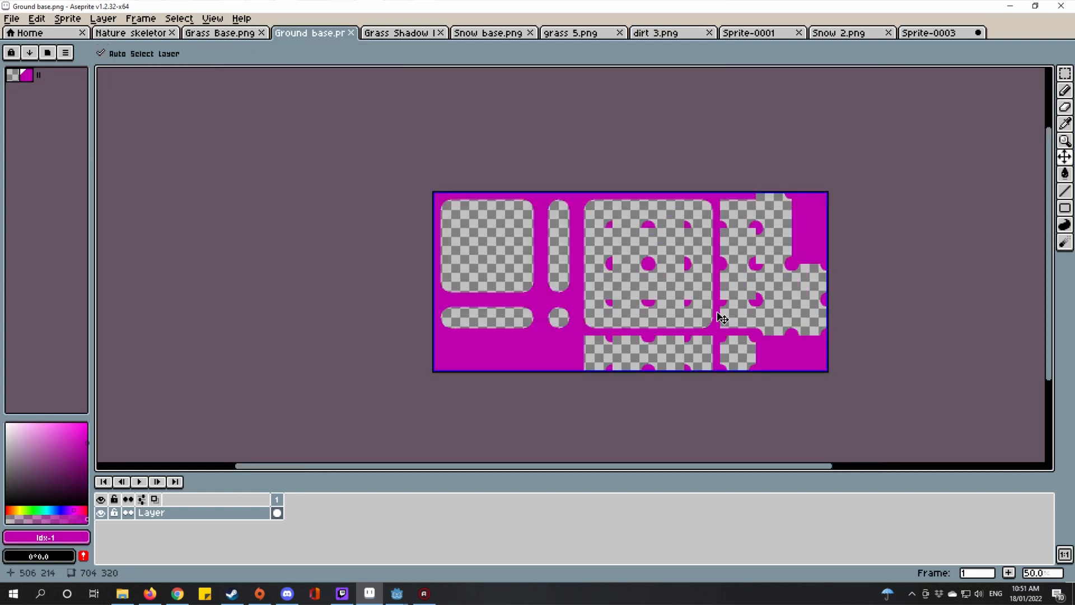
Step: Paste the magenta ground sheet over dirt 3.png so magenta fills its gaps
click(661, 35)
drag(678, 303, 829, 269)
key(ctrl+v)
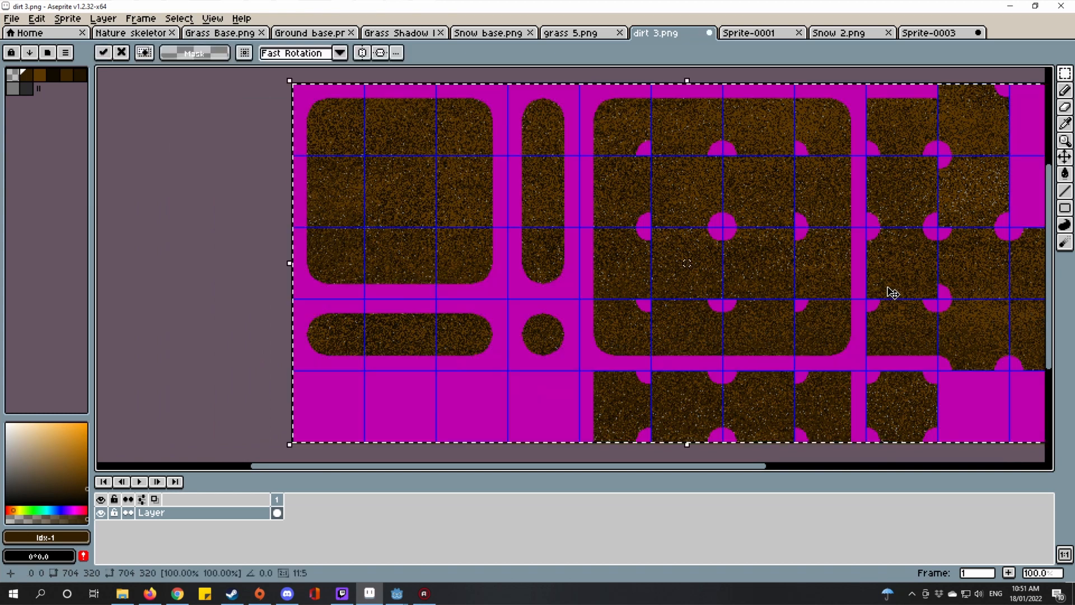
drag(818, 185, 697, 215)
scroll(873, 221, up, 1)
scroll(756, 238, down, 3)
scroll(840, 242, up, 3)
Step: Pan and zoom around to inspect the Snow 2 tile sheet
drag(790, 232, 868, 271)
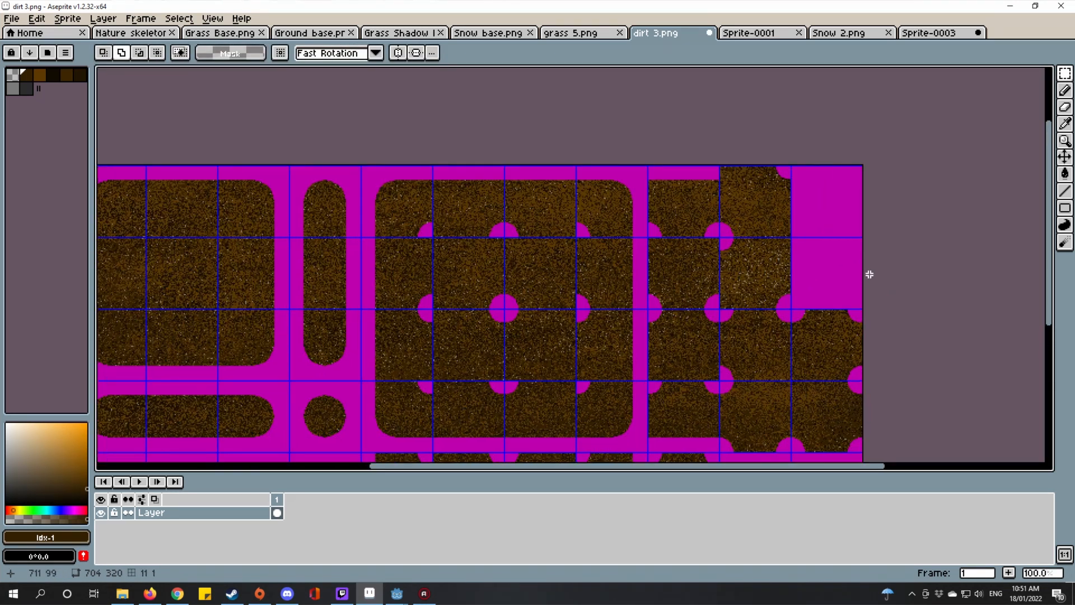
scroll(820, 207, up, 2)
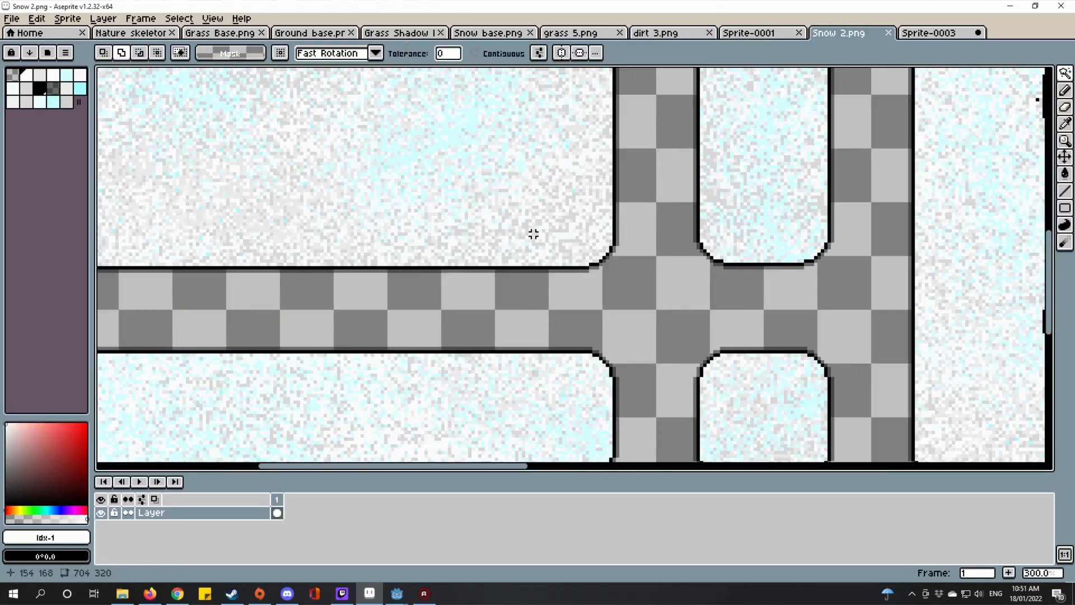
scroll(593, 259, up, 1)
drag(629, 294, 716, 382)
scroll(716, 382, down, 3)
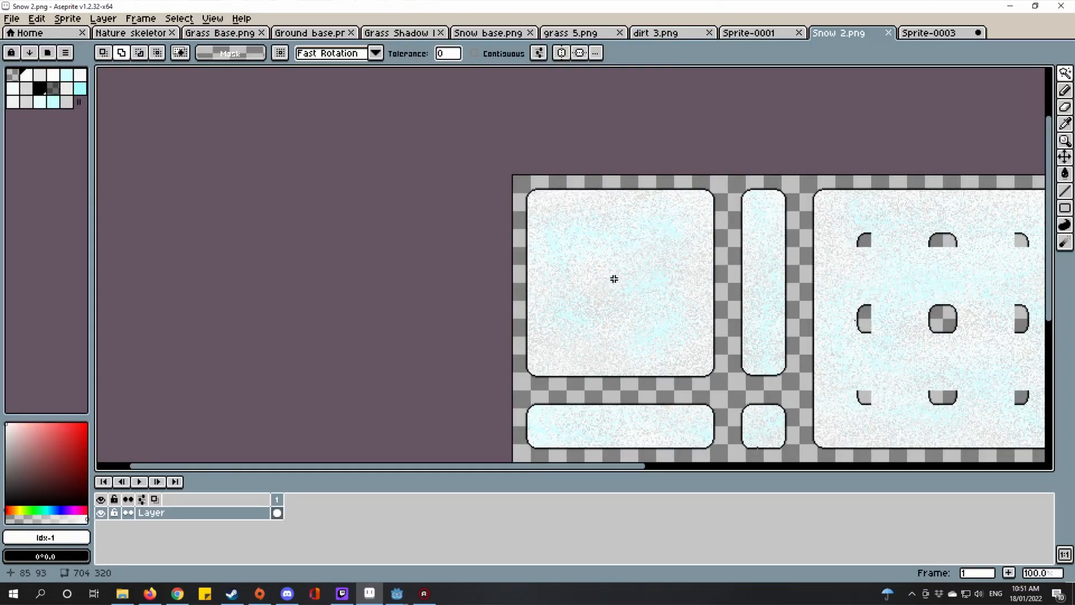
drag(614, 279, 485, 275)
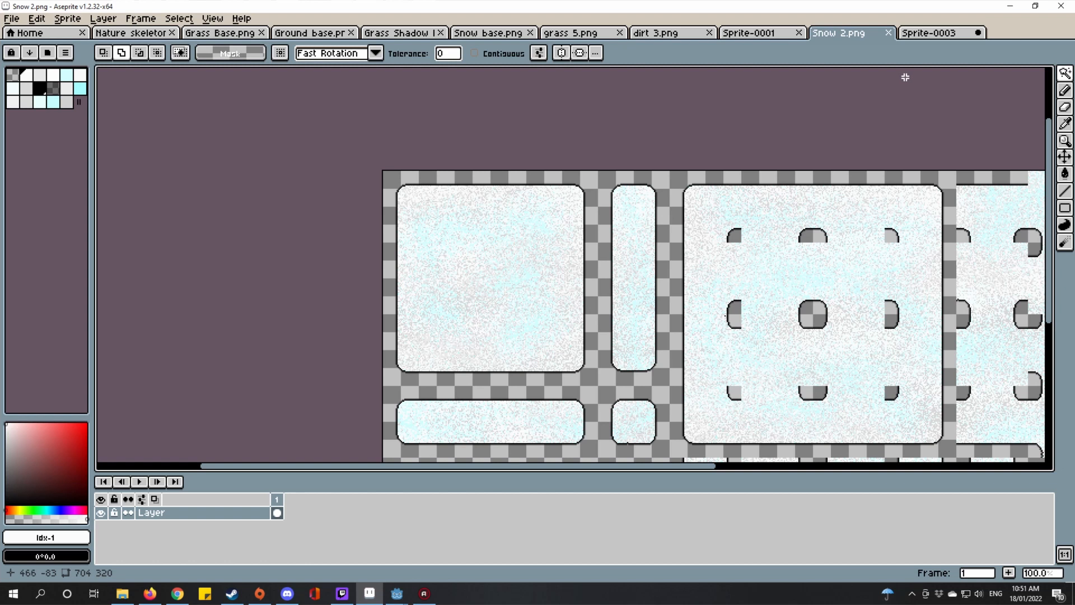
drag(785, 153, 623, 101)
scroll(700, 279, up, 1)
scroll(690, 269, down, 1)
scroll(689, 269, up, 1)
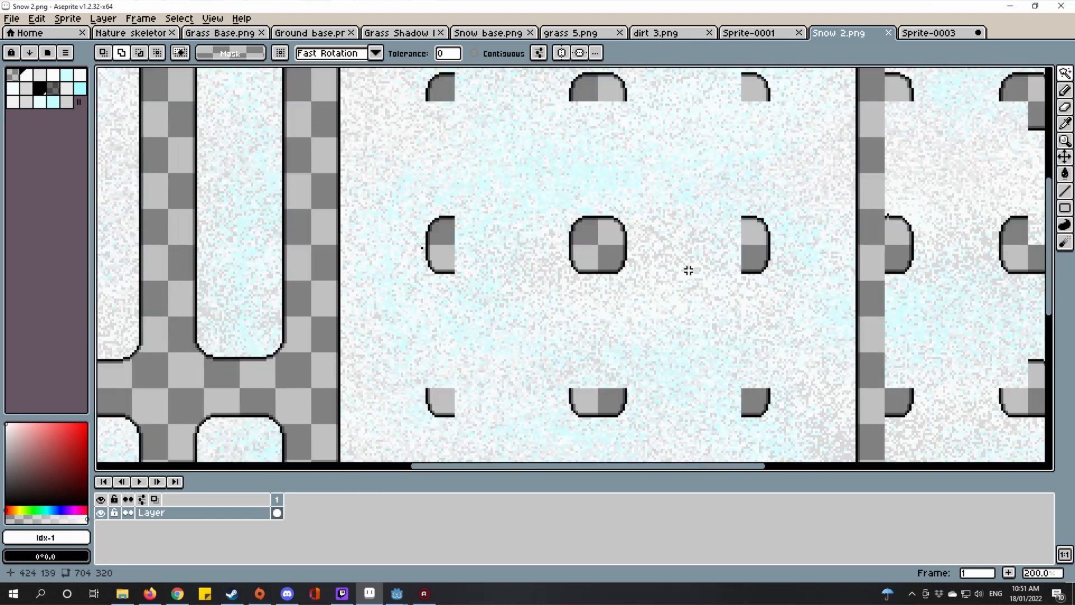
scroll(663, 289, down, 1)
drag(657, 289, 470, 274)
scroll(538, 282, up, 3)
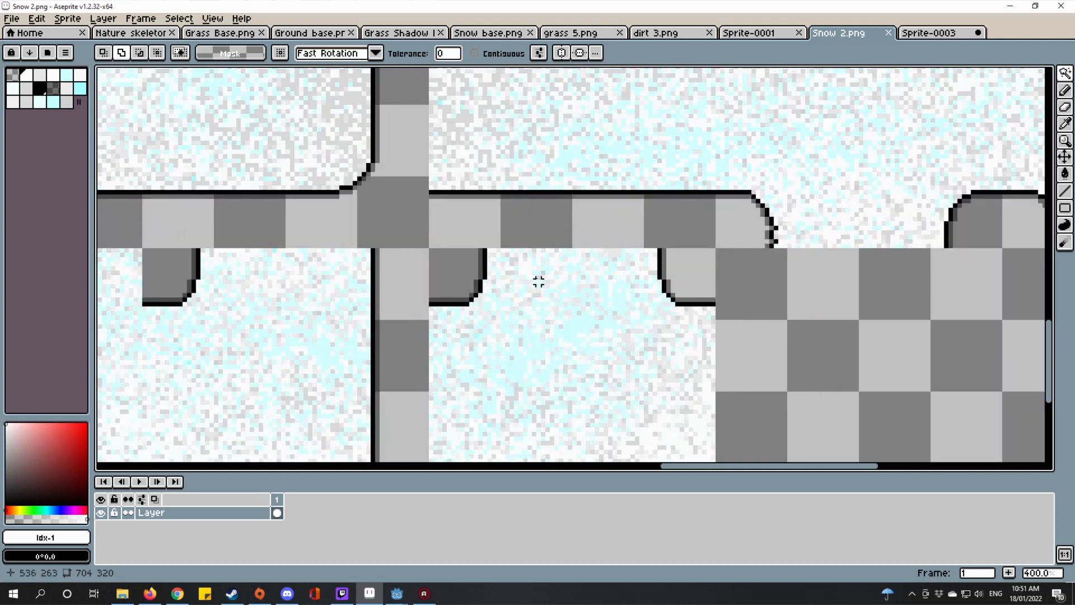
drag(425, 187, 779, 280)
scroll(480, 255, up, 1)
scroll(498, 274, up, 1)
scroll(469, 248, down, 1)
click(798, 290)
key(Delete)
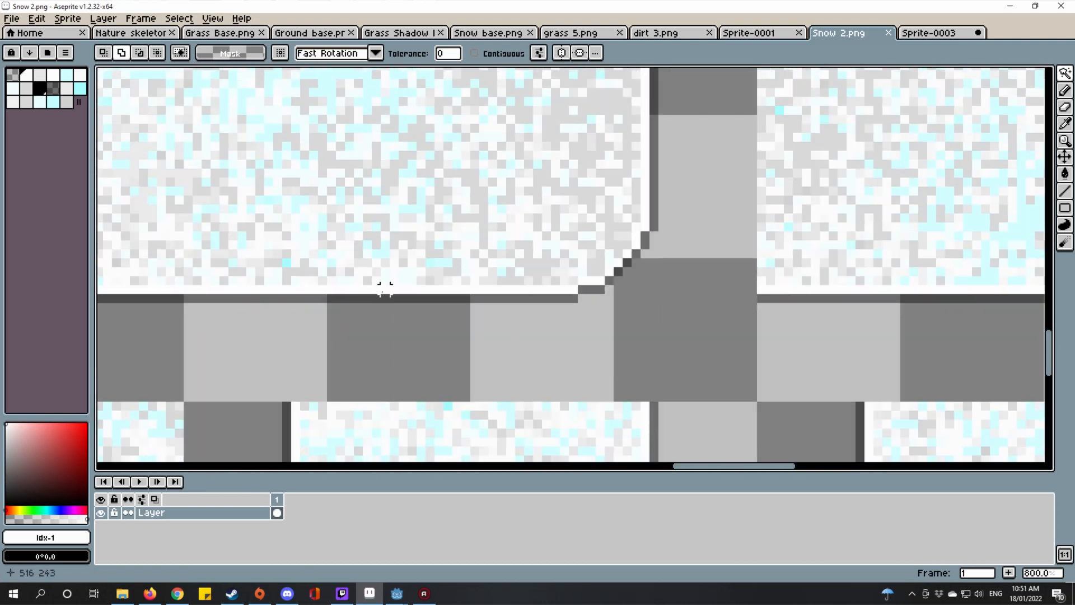
key(ctrl+z)
key(ctrl+z)
click(1066, 73)
click(980, 74)
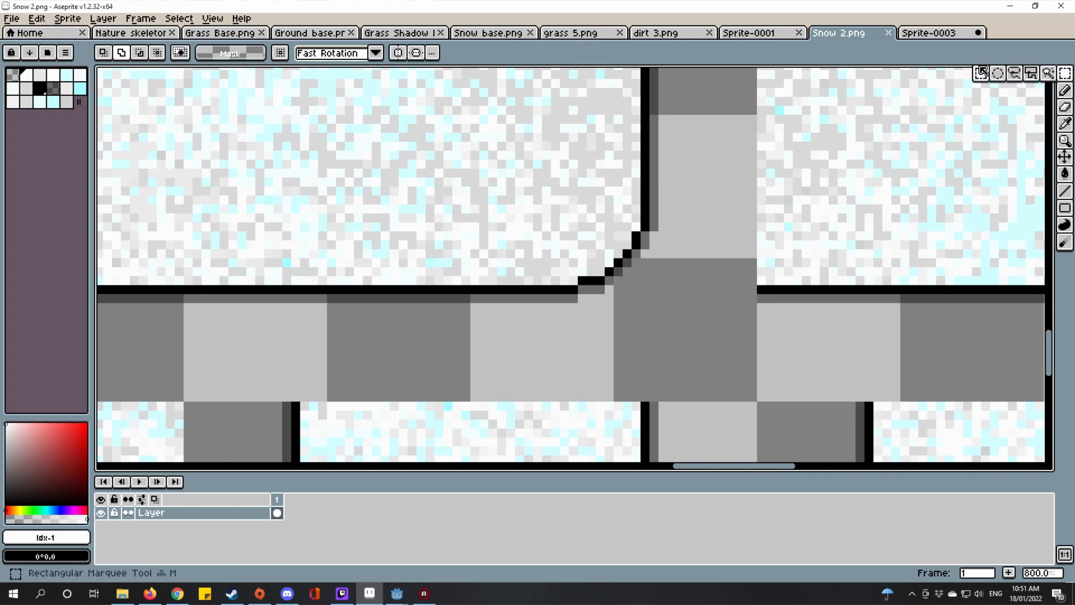
scroll(725, 292, down, 2)
drag(759, 292, 465, 299)
scroll(470, 329, down, 1)
right_click(465, 298)
scroll(904, 379, down, 4)
scroll(731, 302, up, 3)
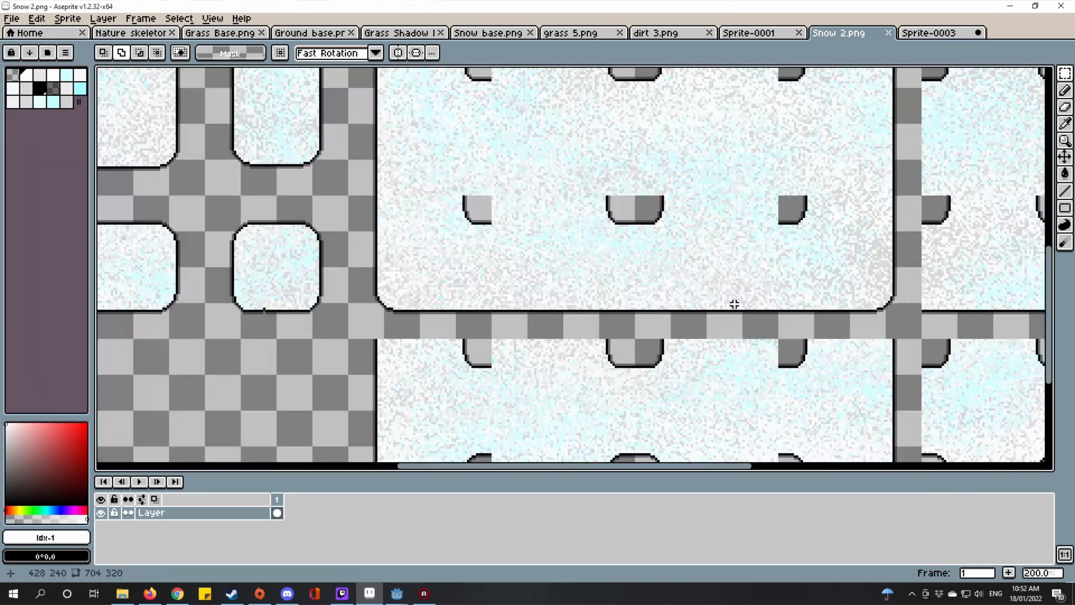
scroll(672, 345, up, 3)
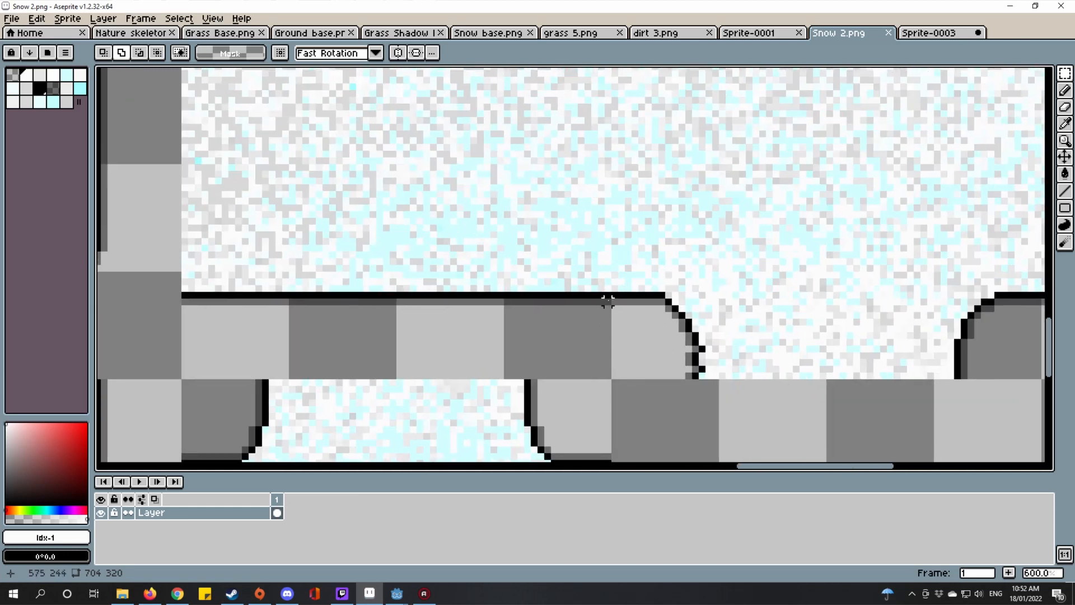
scroll(608, 302, down, 4)
scroll(616, 259, up, 2)
scroll(671, 409, down, 2)
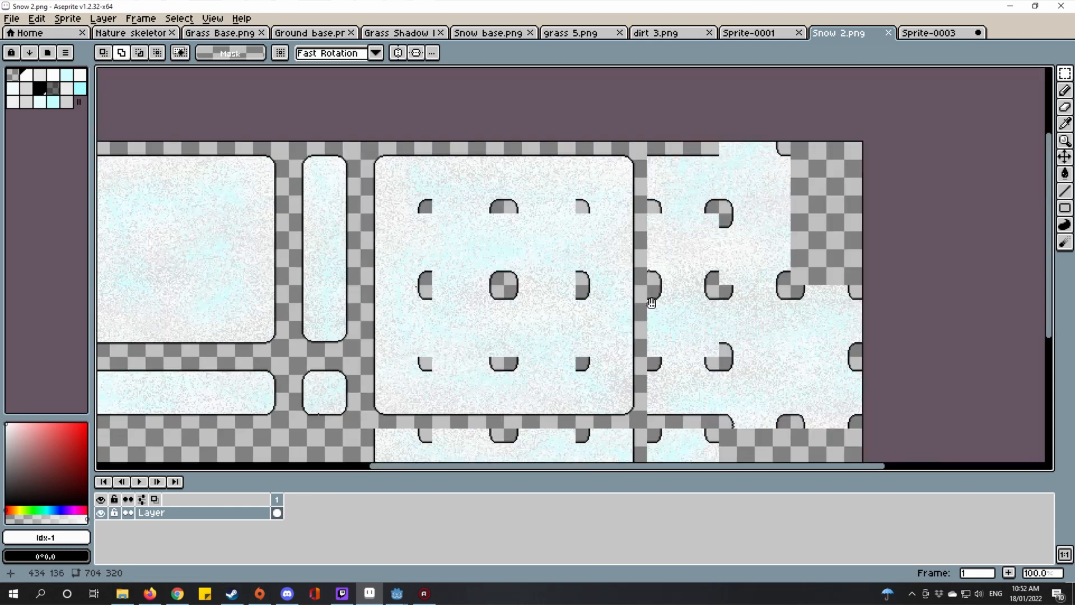
scroll(608, 234, up, 1)
scroll(565, 274, up, 3)
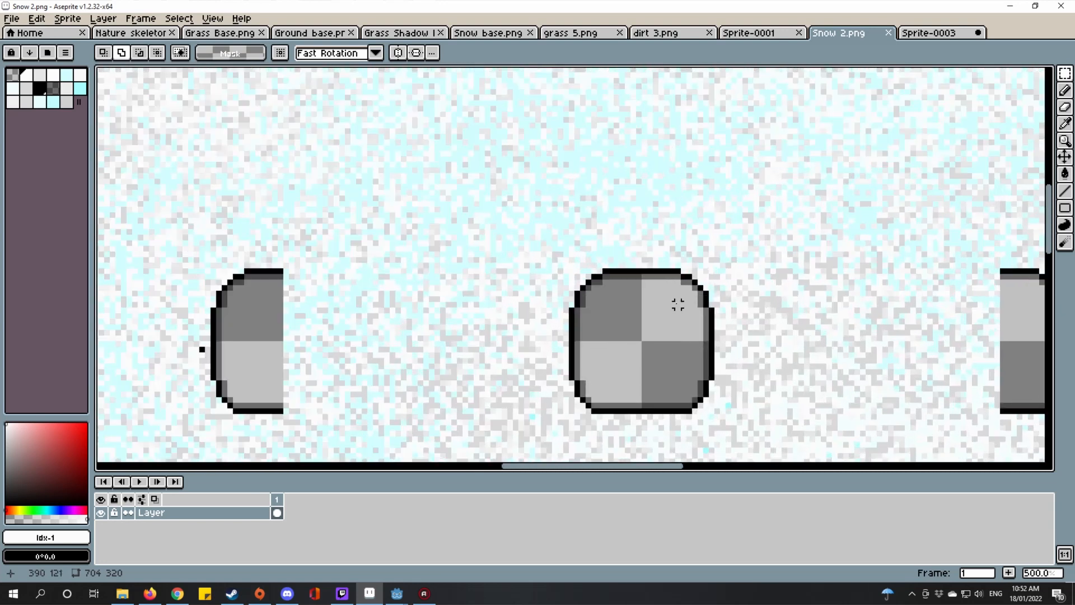
scroll(696, 307, down, 4)
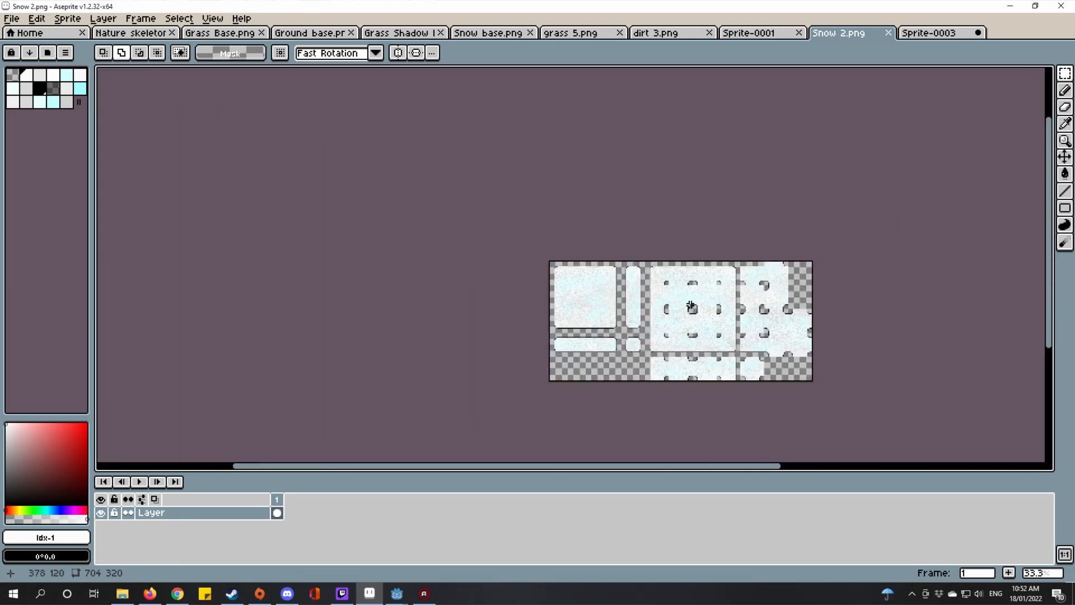
scroll(691, 307, up, 3)
drag(629, 266, 530, 184)
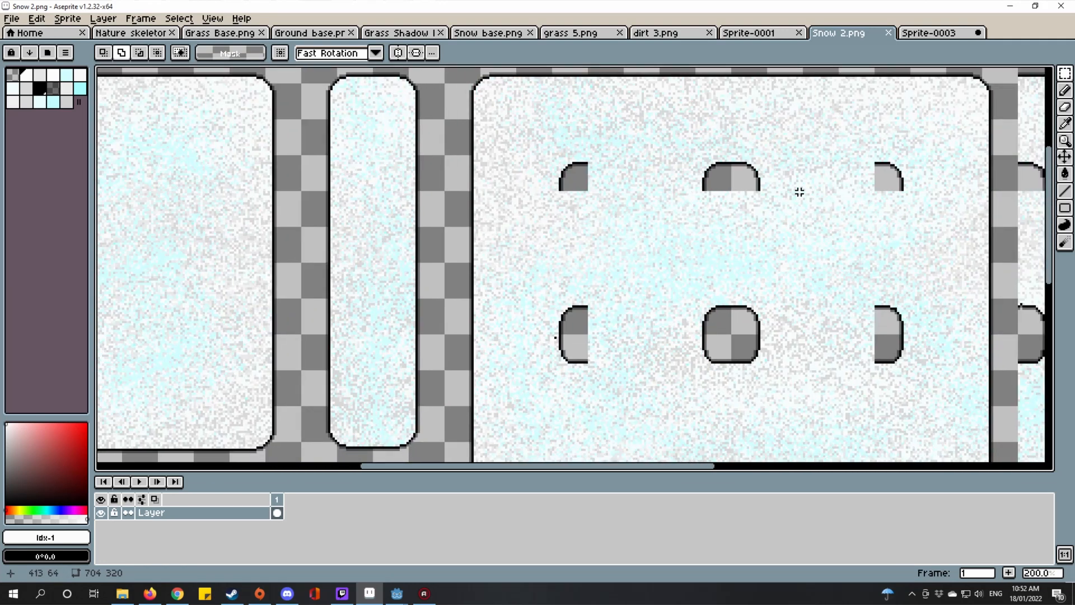
drag(797, 190, 787, 271)
scroll(714, 253, down, 1)
scroll(424, 217, up, 1)
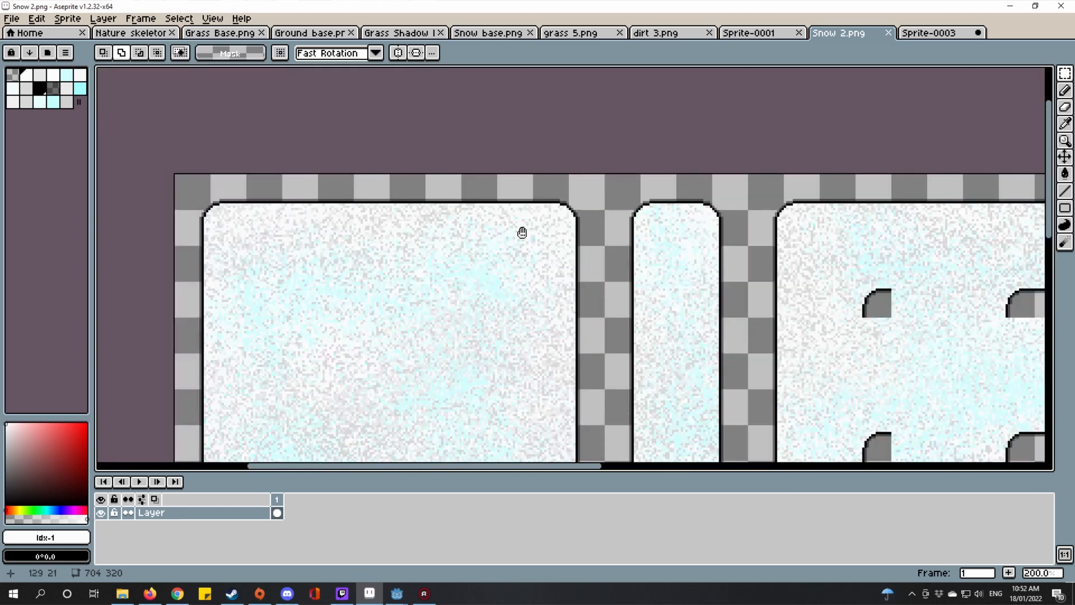
drag(523, 233, 689, 271)
scroll(376, 235, up, 1)
drag(435, 241, 637, 241)
scroll(552, 230, up, 3)
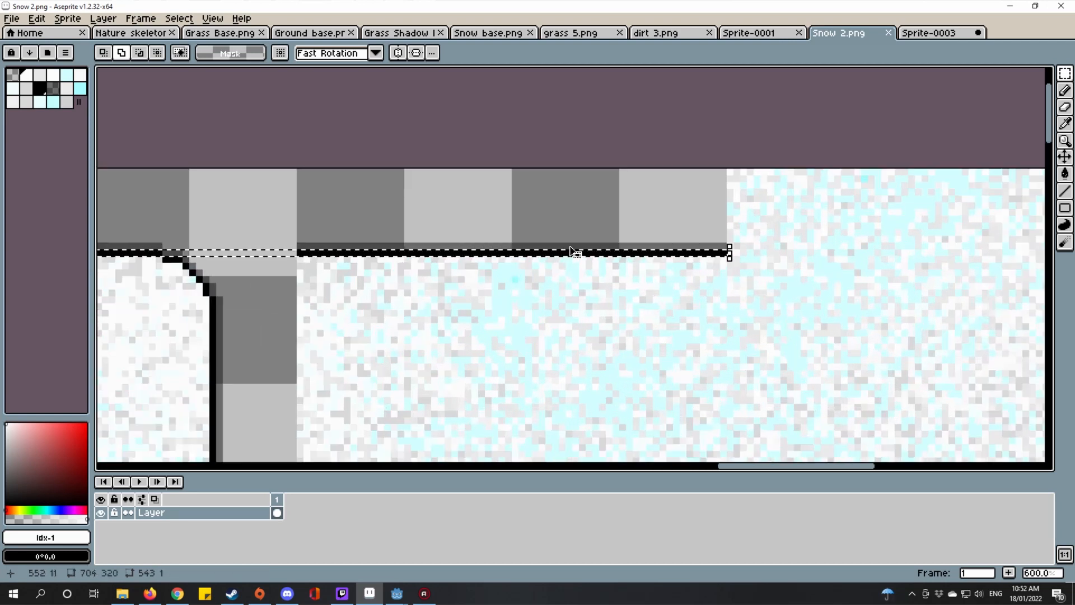
scroll(402, 239, down, 3)
drag(405, 246, 844, 265)
key(ctrl+d)
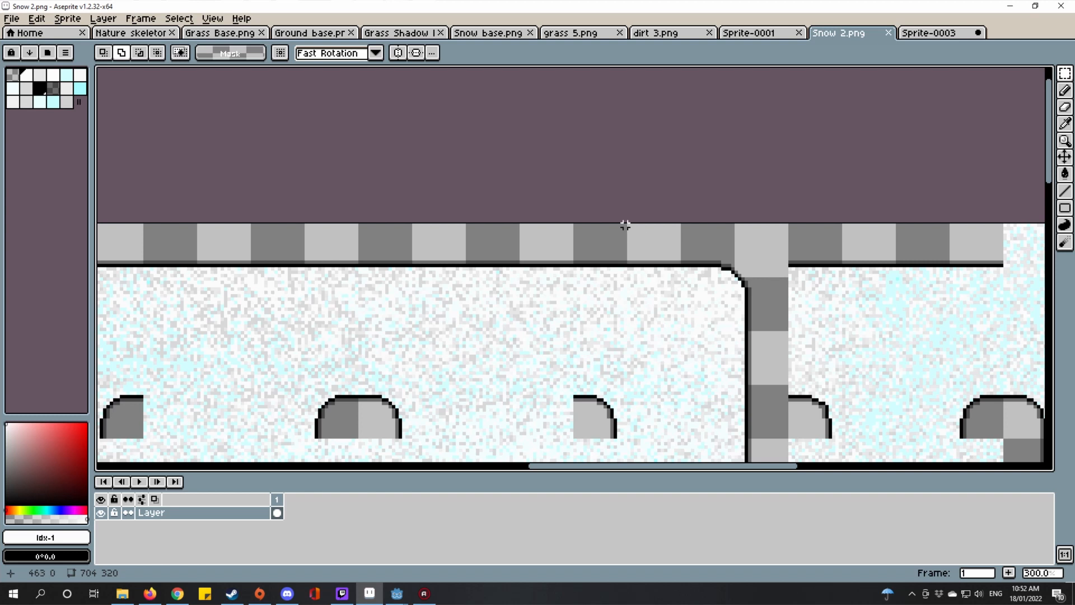
scroll(612, 223, down, 3)
scroll(717, 266, up, 3)
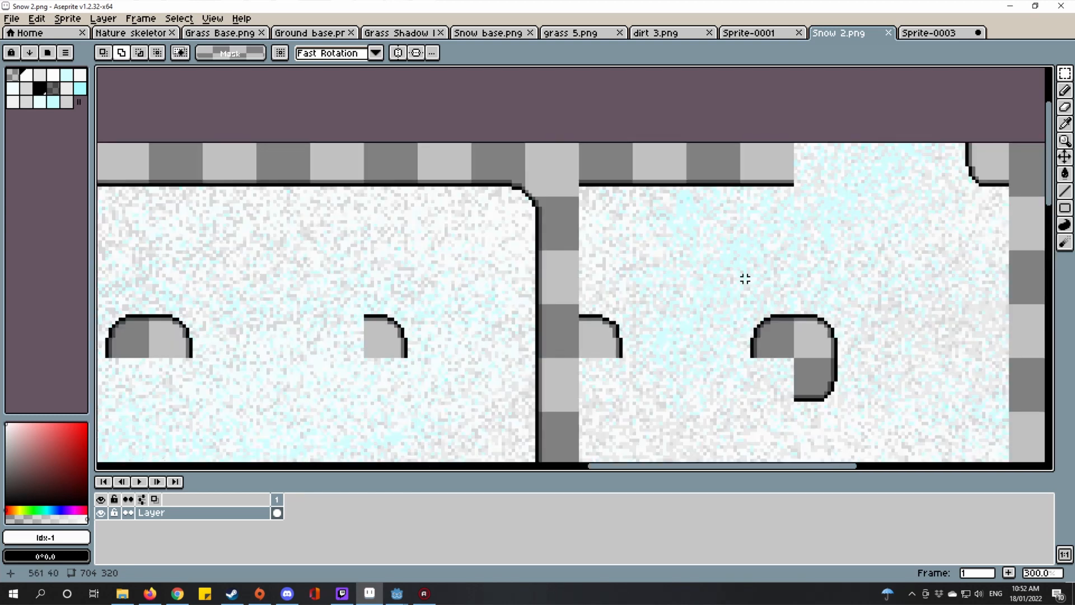
drag(711, 299, 752, 267)
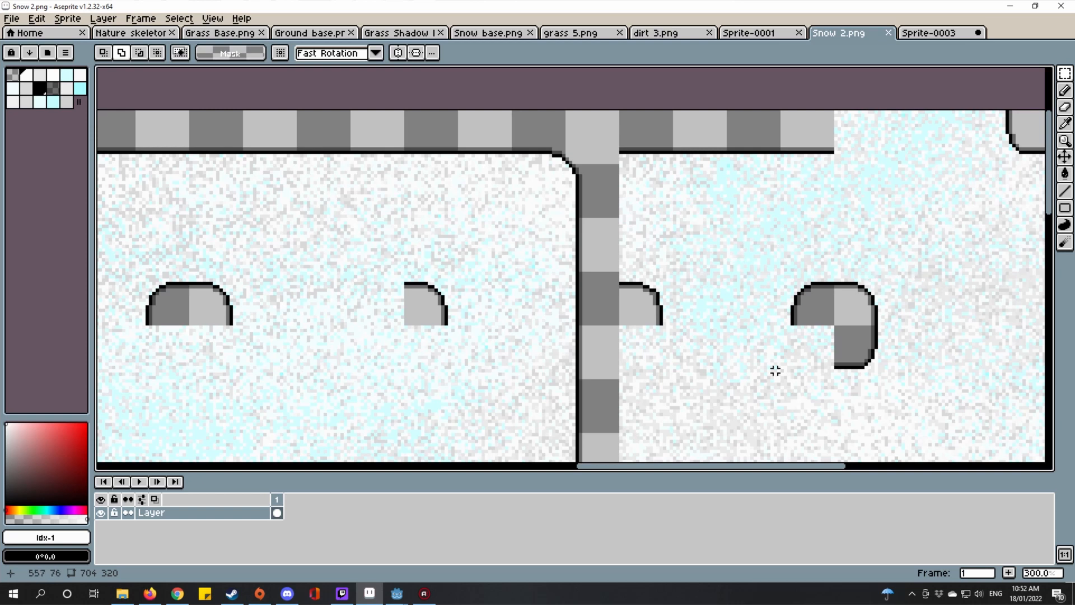
drag(160, 340, 545, 236)
scroll(626, 207, up, 3)
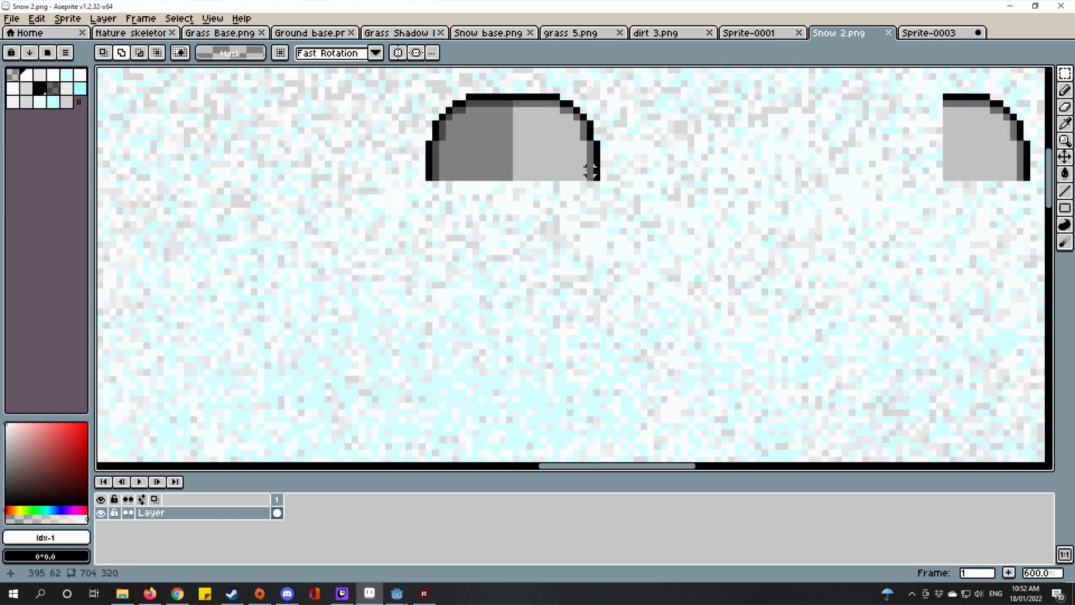
scroll(624, 269, up, 5)
scroll(661, 411, up, 1)
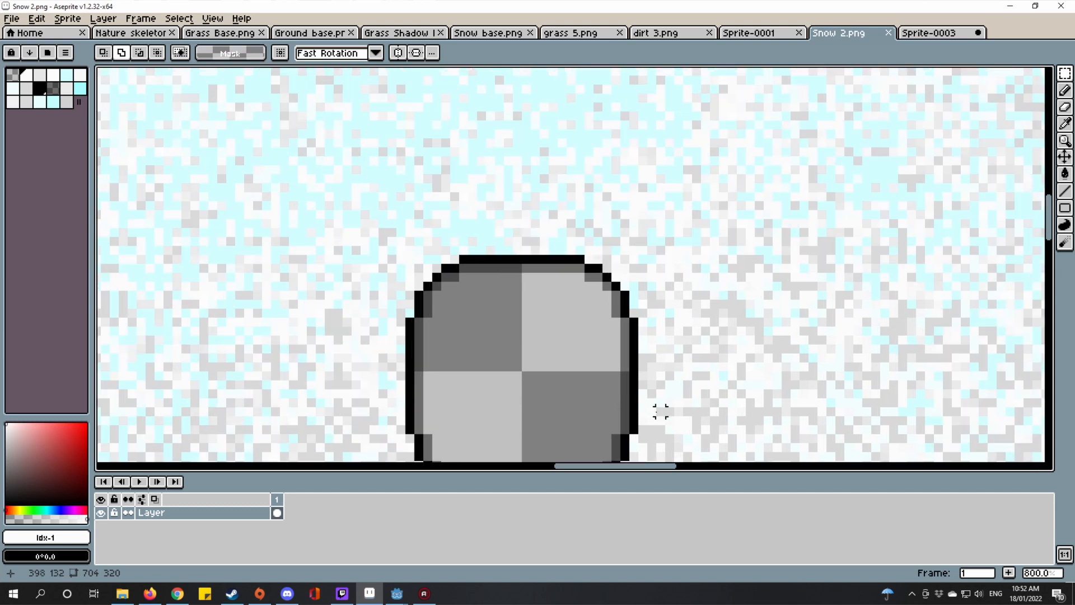
drag(660, 411, 697, 334)
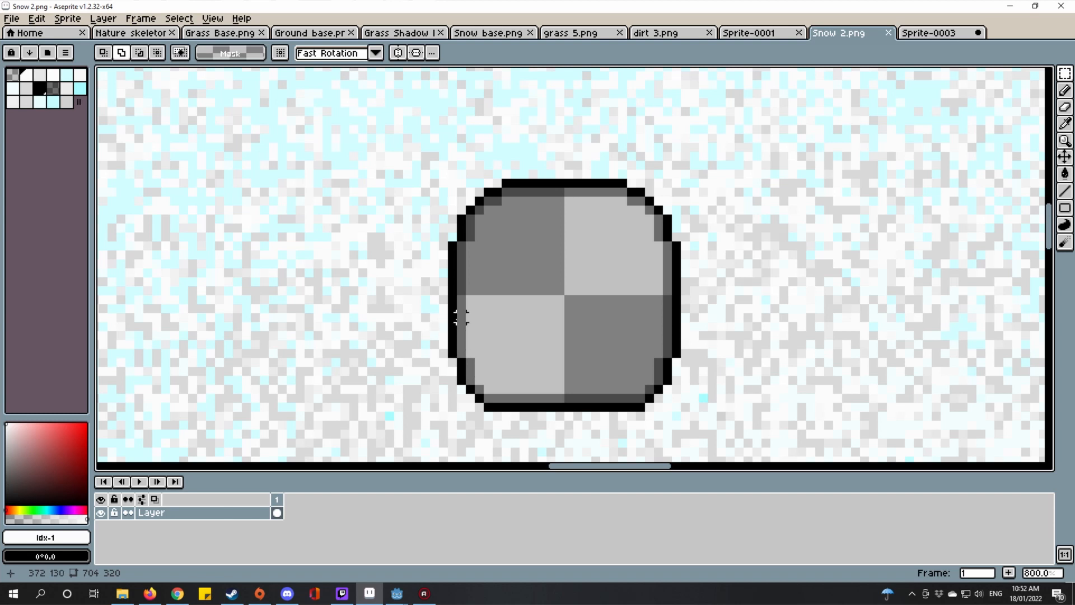
scroll(586, 288, down, 4)
scroll(475, 334, down, 2)
scroll(459, 340, up, 2)
drag(450, 349, 560, 280)
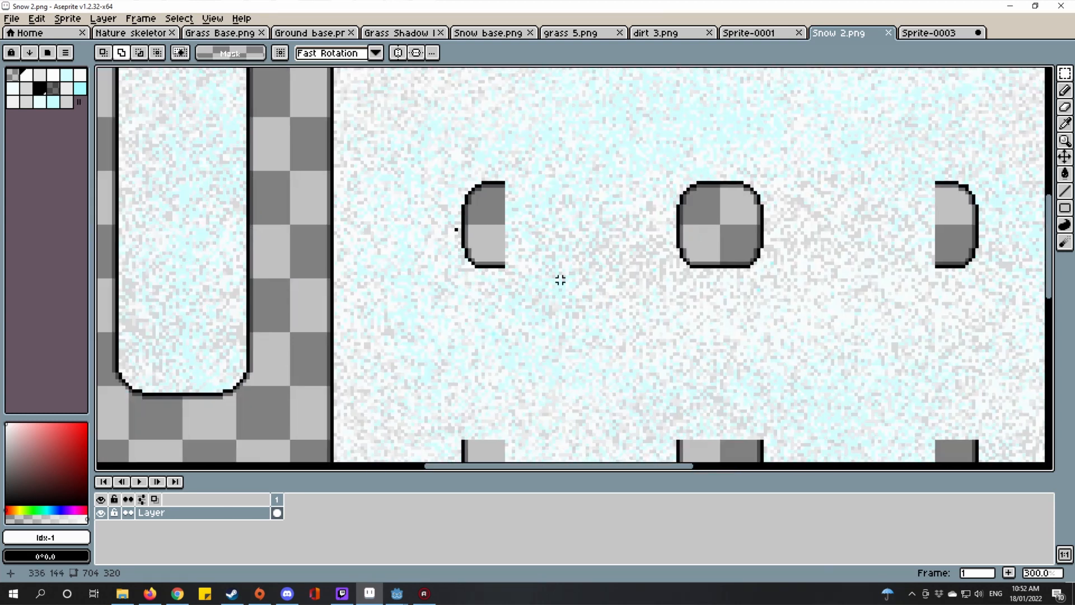
key(ctrl+shift+Tab)
click(212, 18)
Step: Give the Sprite-0001 grid a width and height of 64 pixels in Grid Settings
mouse_move(223, 84)
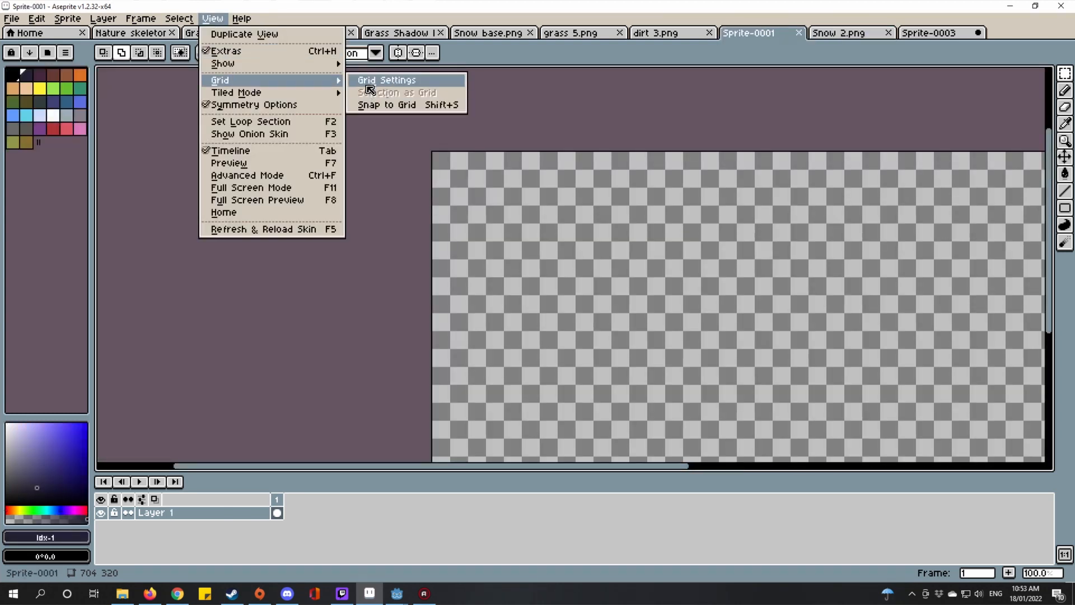
click(386, 83)
click(507, 296)
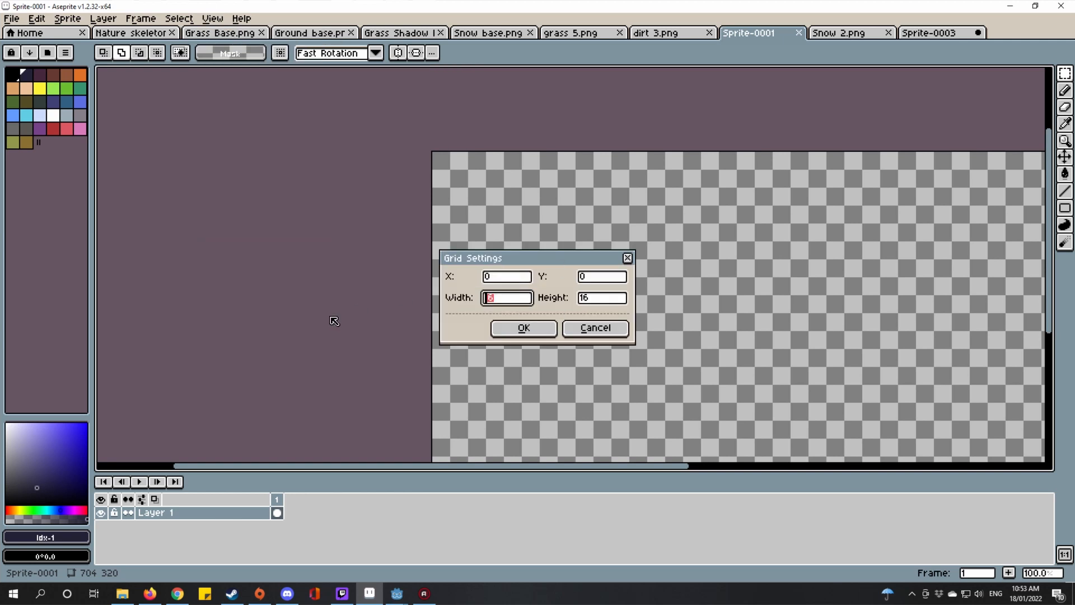
text(64)
click(585, 300)
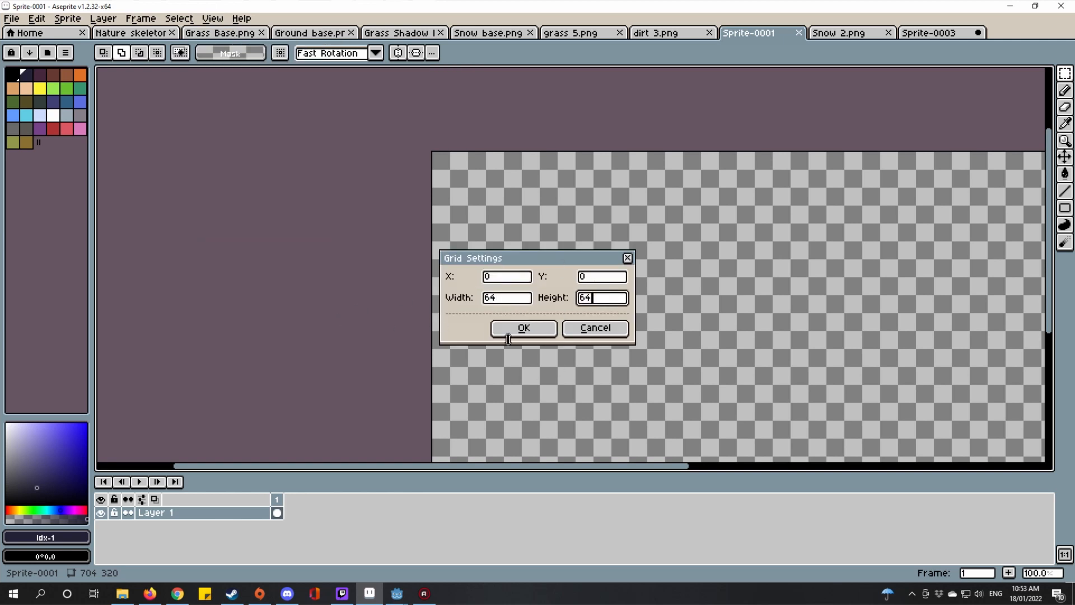
click(521, 328)
scroll(381, 286, down, 2)
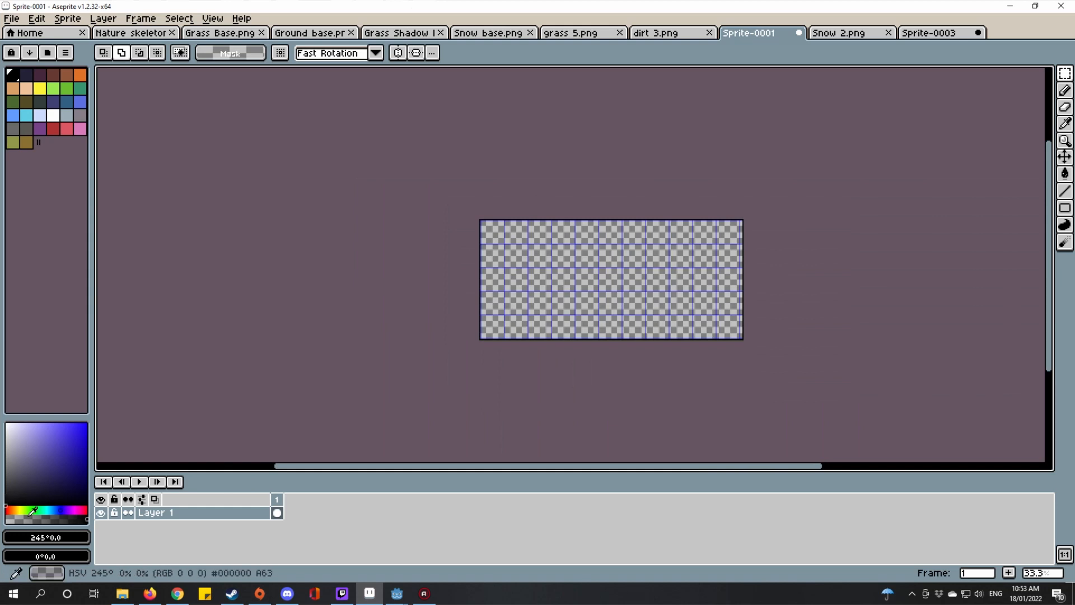
Step: Pick magenta #bd00ad and bucket-fill the whole Sprite-0001 canvas with it
click(78, 509)
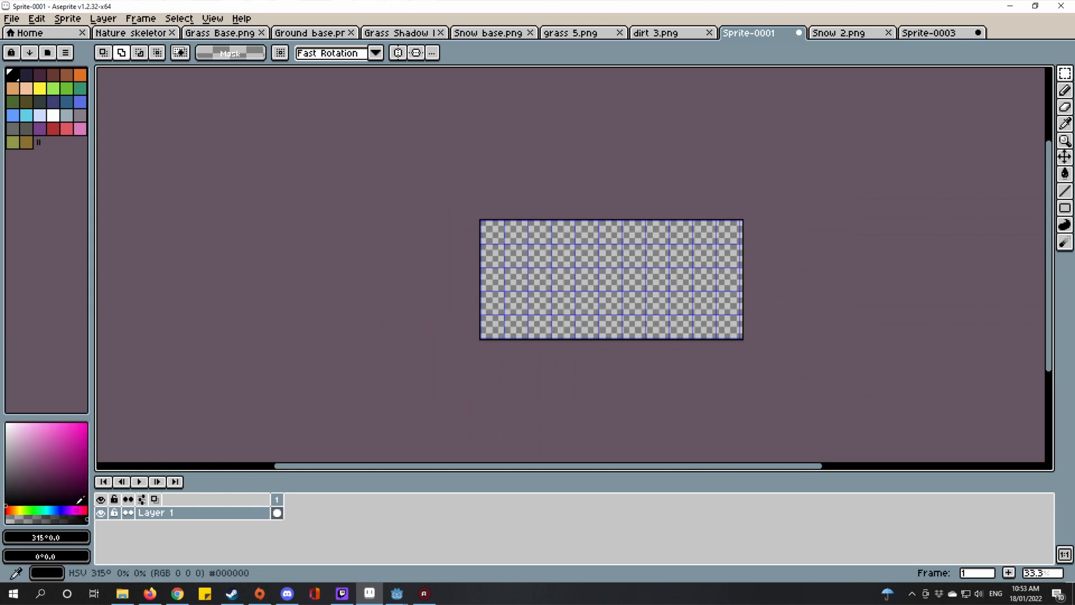
click(88, 444)
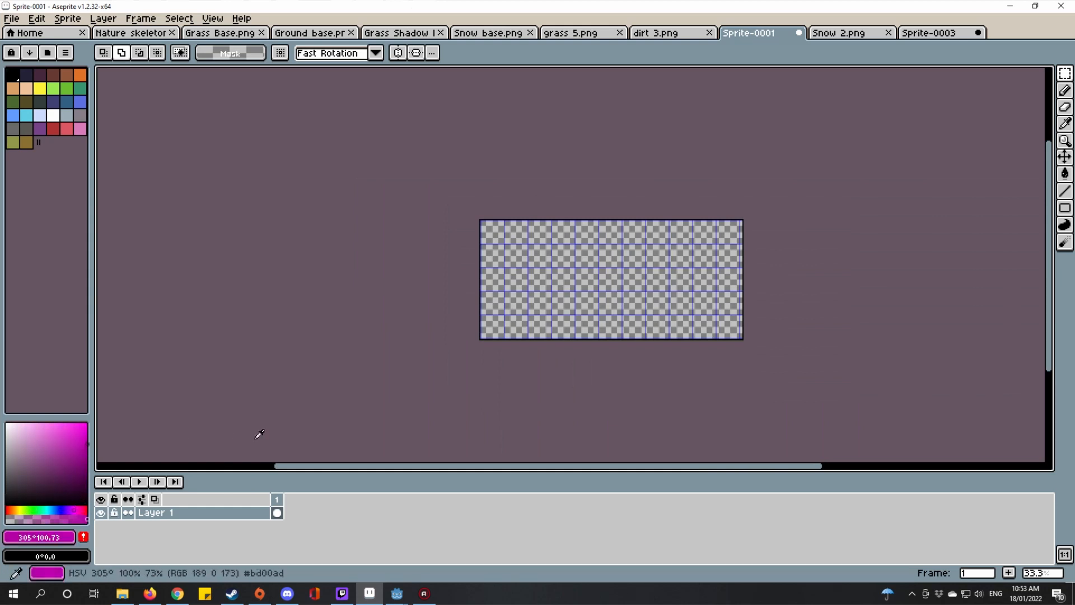
scroll(715, 241, up, 1)
key(g)
click(461, 281)
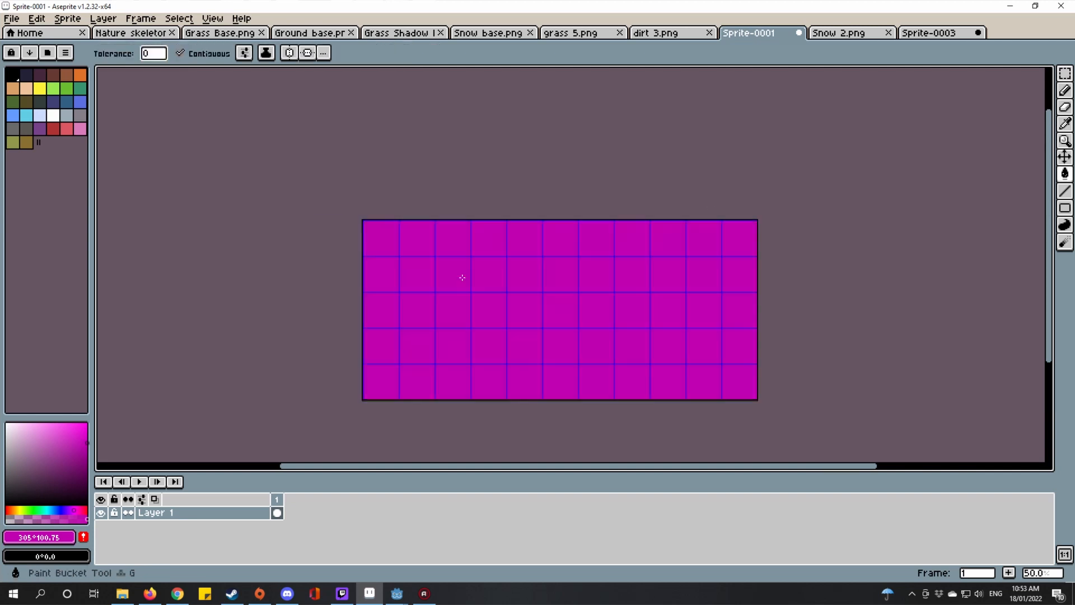
drag(461, 281, 626, 227)
Step: Dismiss the Save dialog, choose the Ellipse tool and set black as the drawing colour
key(ctrl+s)
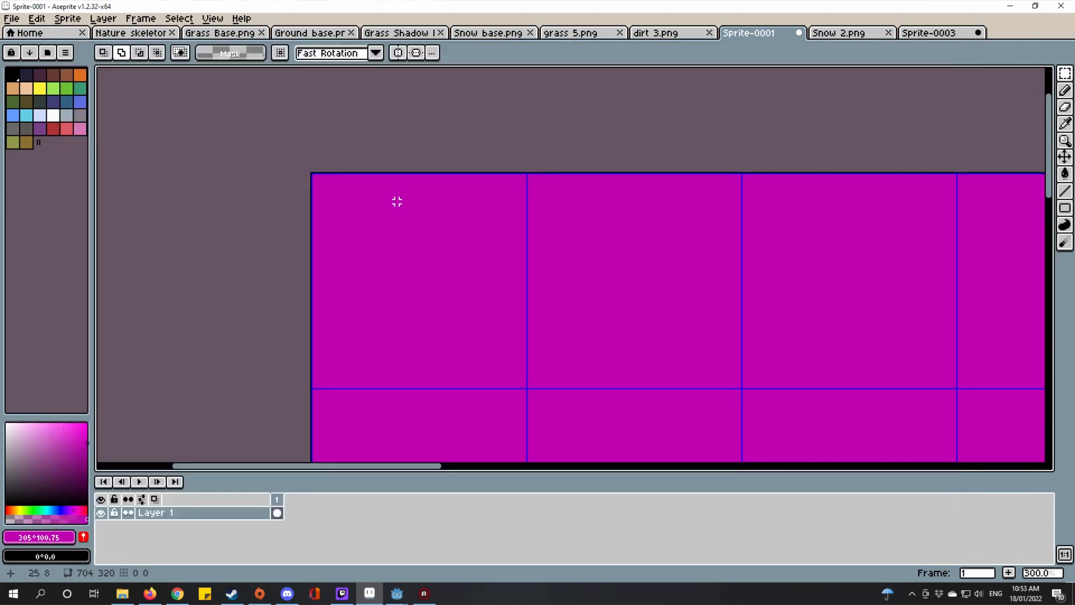
scroll(364, 196, down, 3)
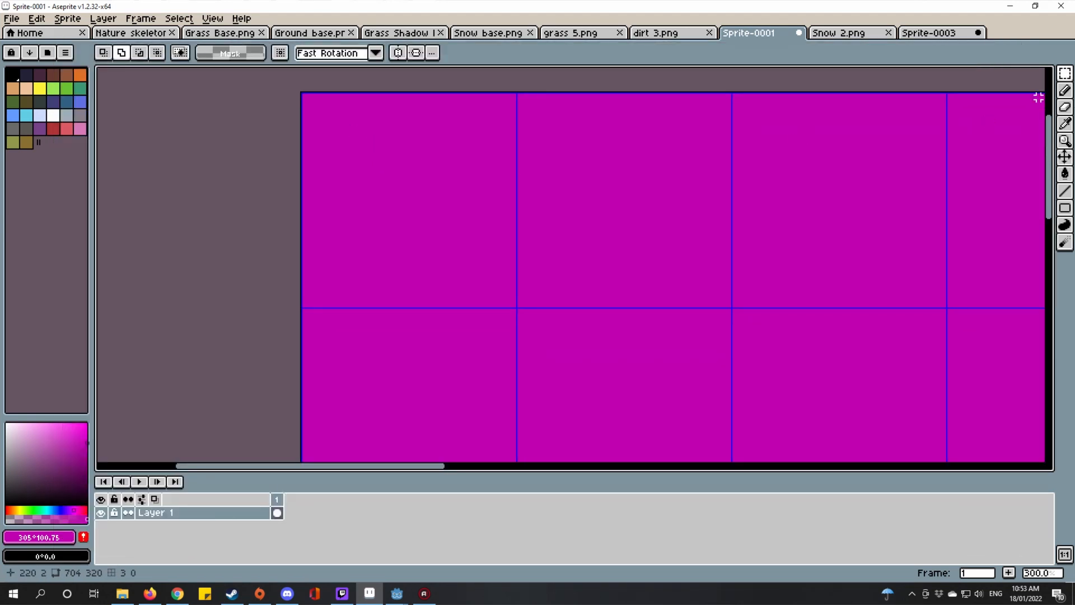
scroll(427, 113, up, 2)
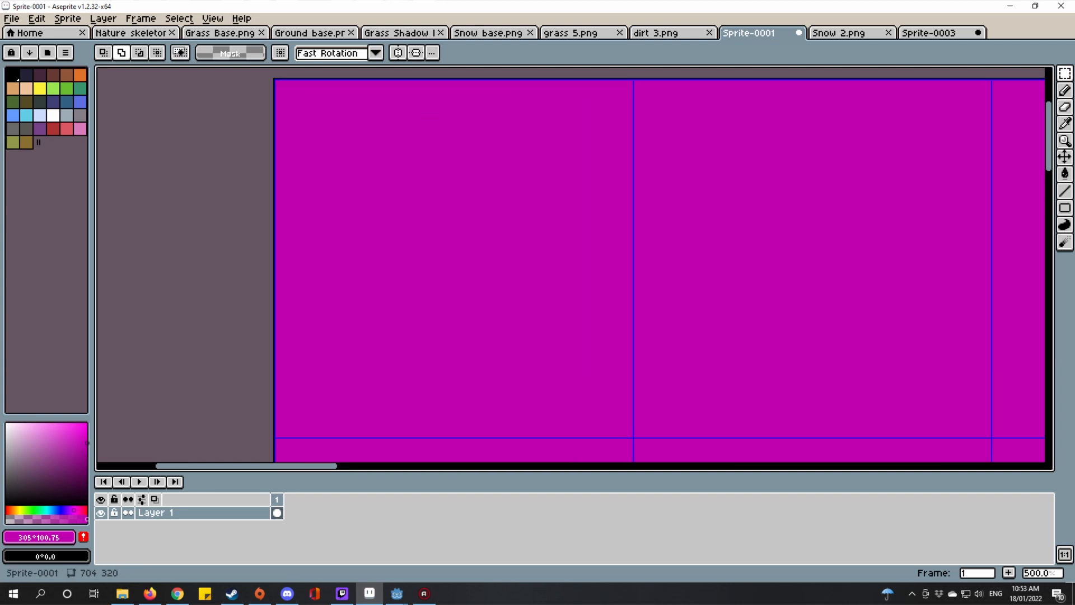
click(1062, 206)
click(1032, 209)
drag(514, 197, 545, 192)
scroll(683, 377, down, 4)
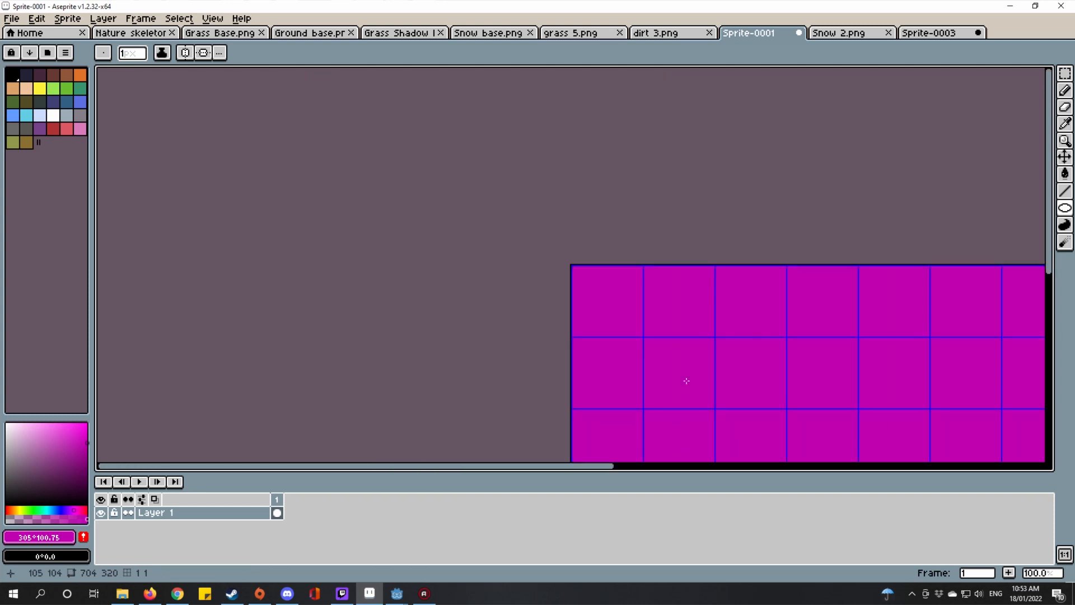
scroll(670, 354, up, 1)
key(ctrl+s)
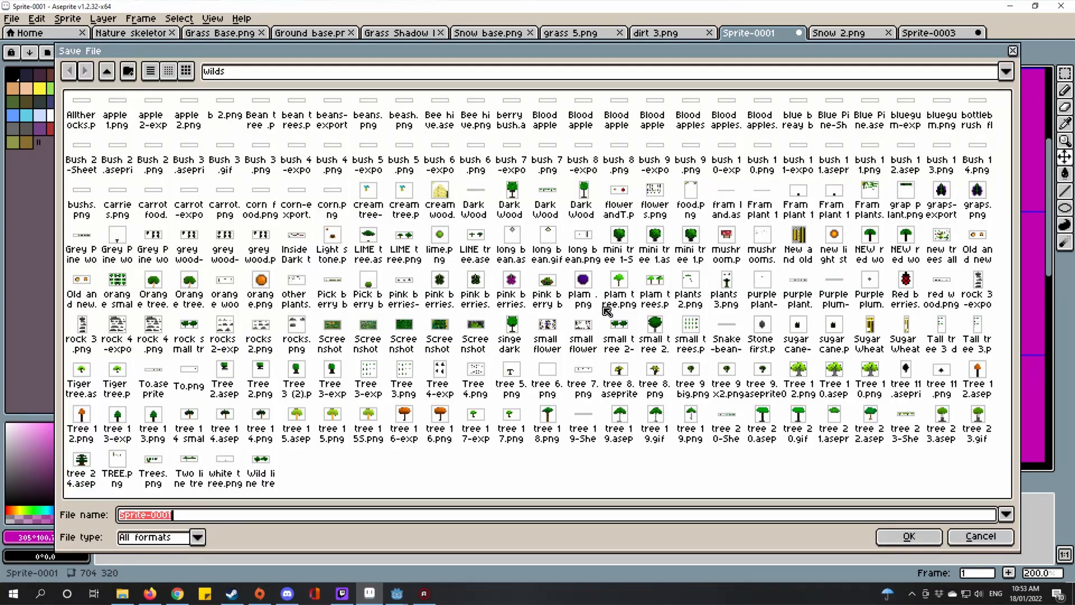
click(1013, 51)
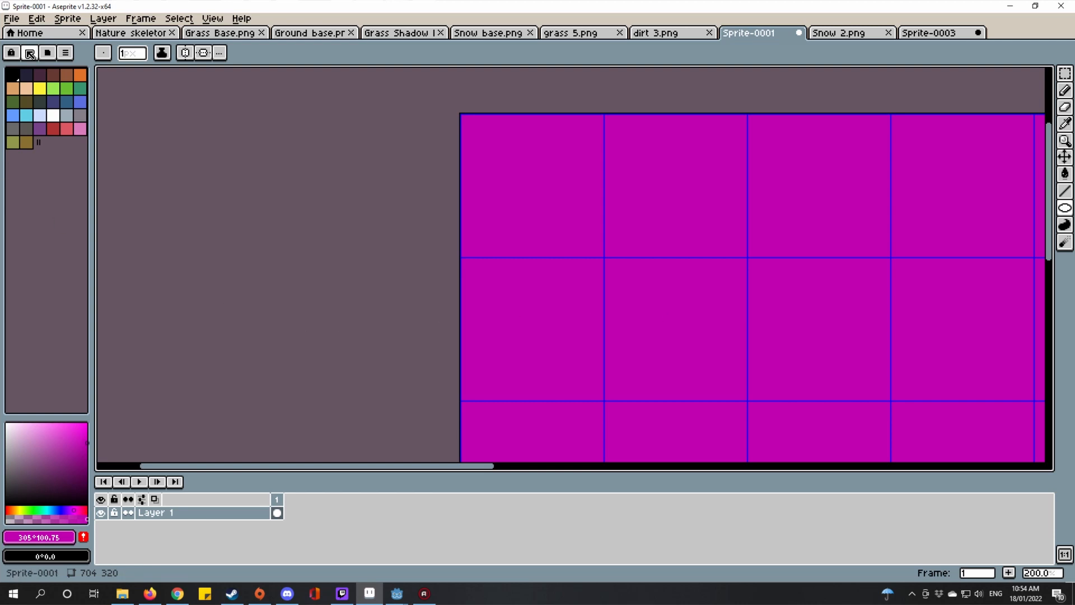
click(13, 73)
Step: Draw a black circle outline on the magenta canvas
scroll(504, 144, up, 1)
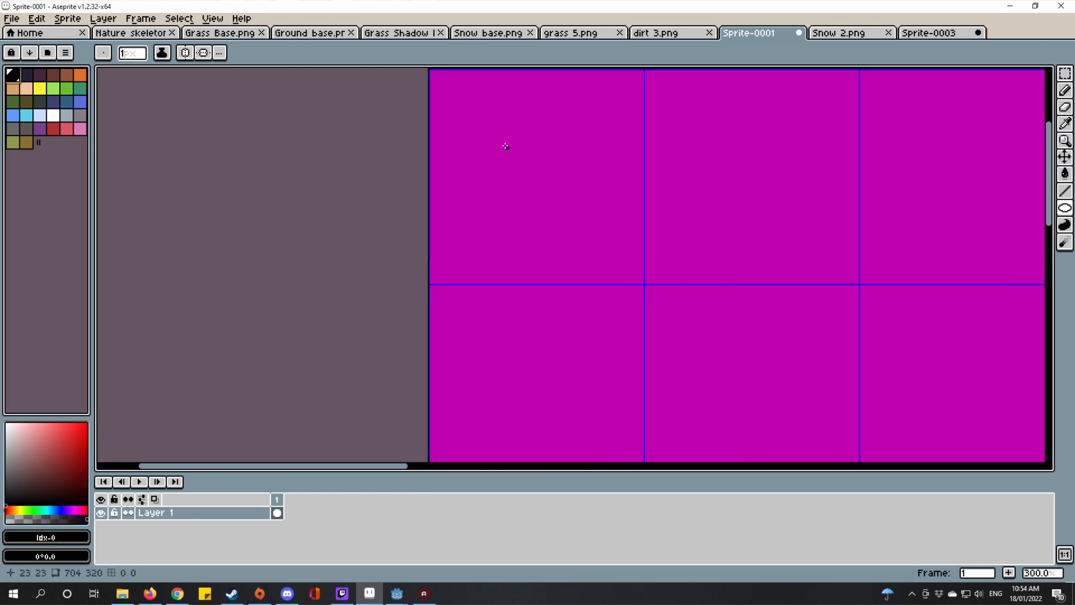
drag(482, 161, 728, 408)
scroll(520, 155, up, 4)
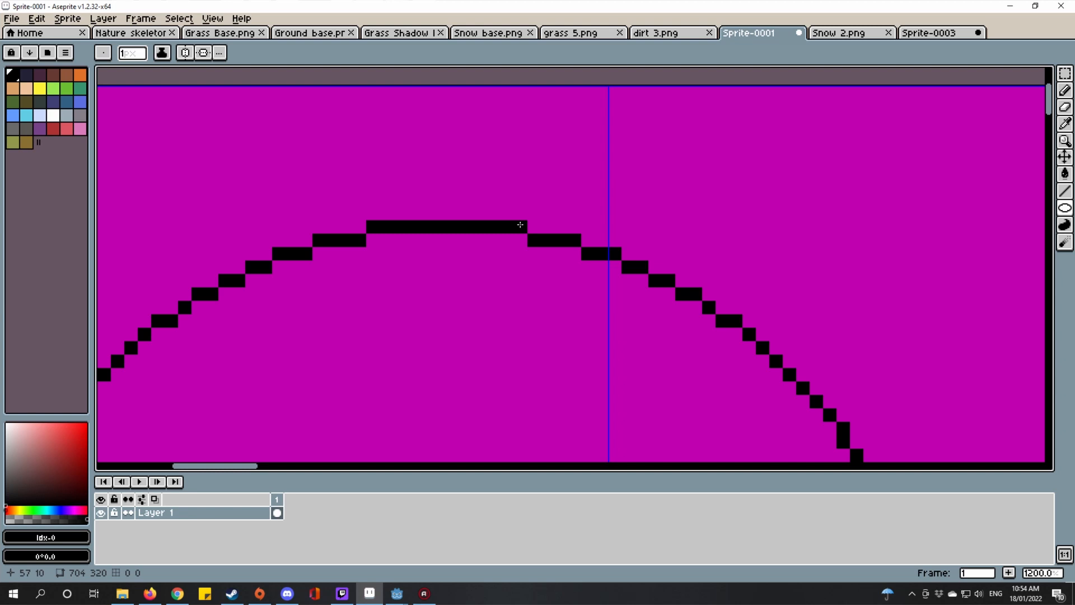
Step: Draw straight lines running right from the circle's top and down its left side
key(l)
drag(534, 225, 1042, 225)
scroll(933, 218, down, 5)
scroll(682, 318, up, 1)
drag(682, 318, 599, 273)
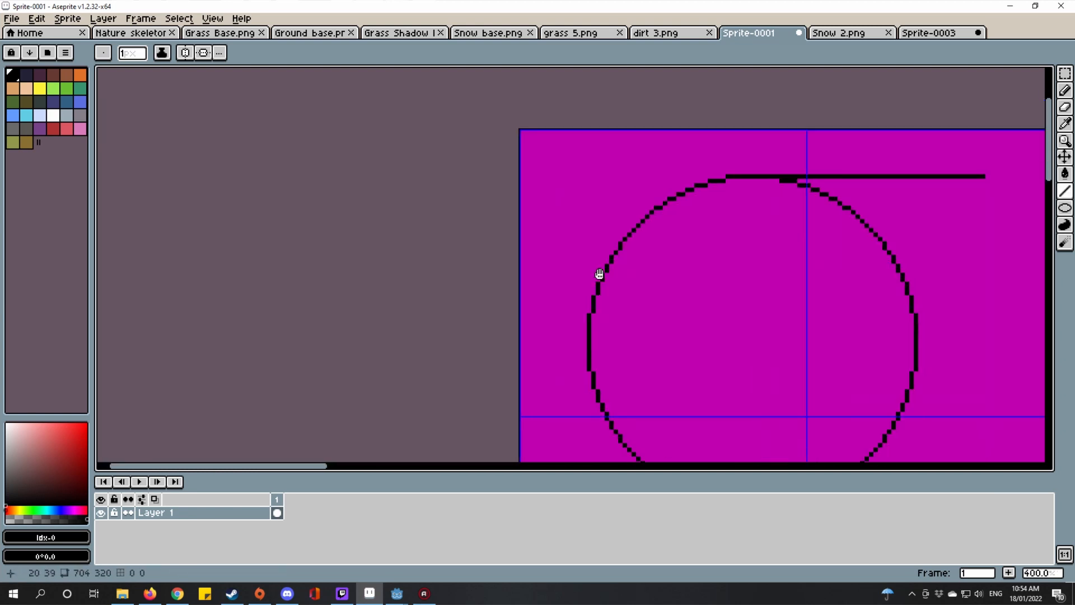
scroll(600, 273, up, 3)
mouse_move(630, 230)
mouse_down()
mouse_move(586, 431)
mouse_move(627, 462)
mouse_up()
scroll(599, 369, down, 5)
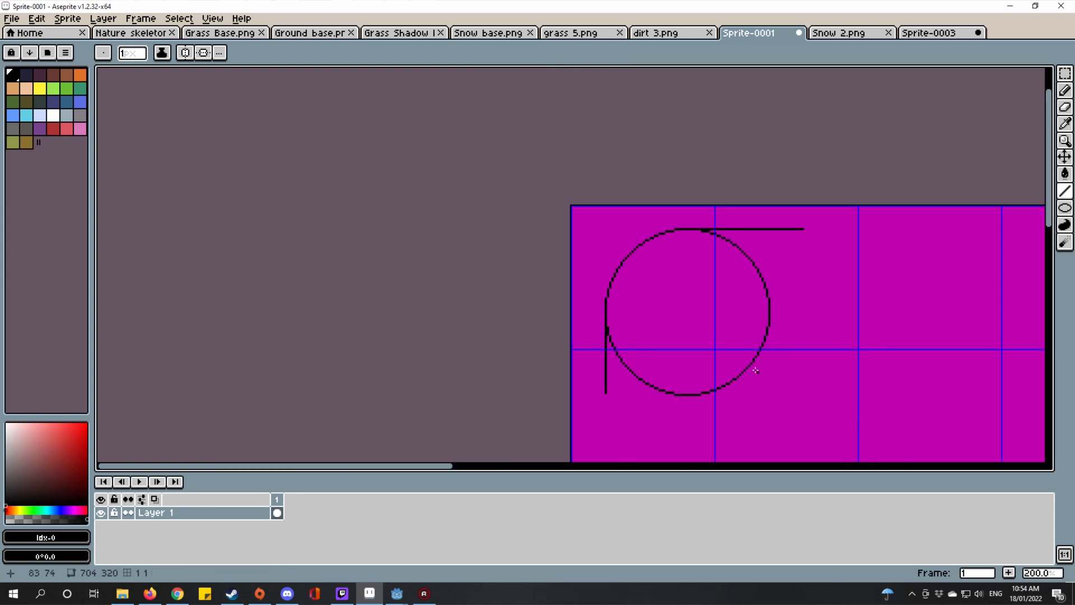
scroll(750, 344, up, 3)
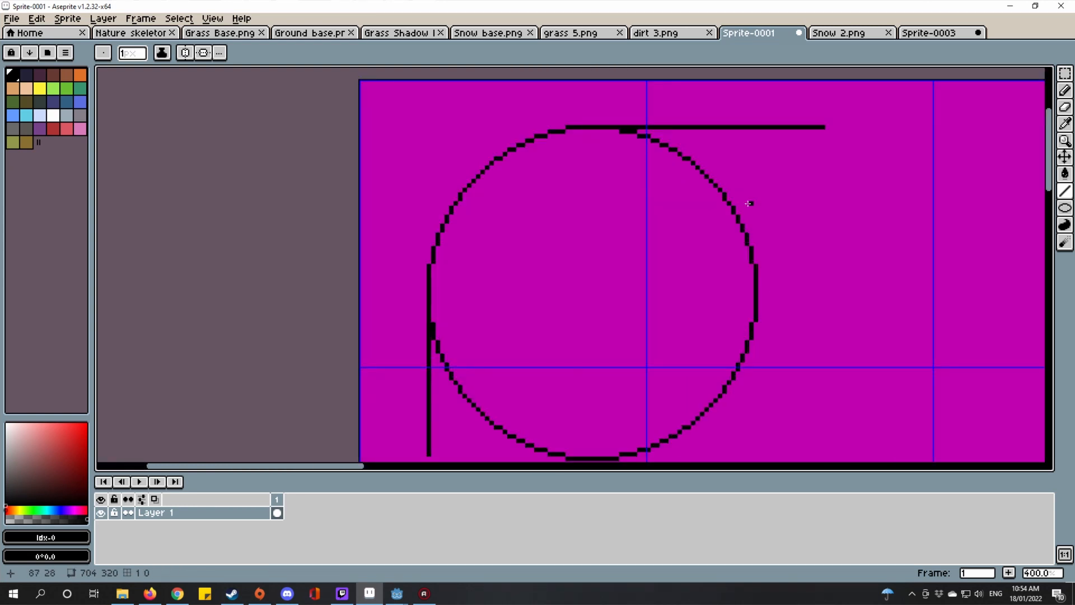
scroll(699, 277, down, 1)
scroll(684, 307, up, 3)
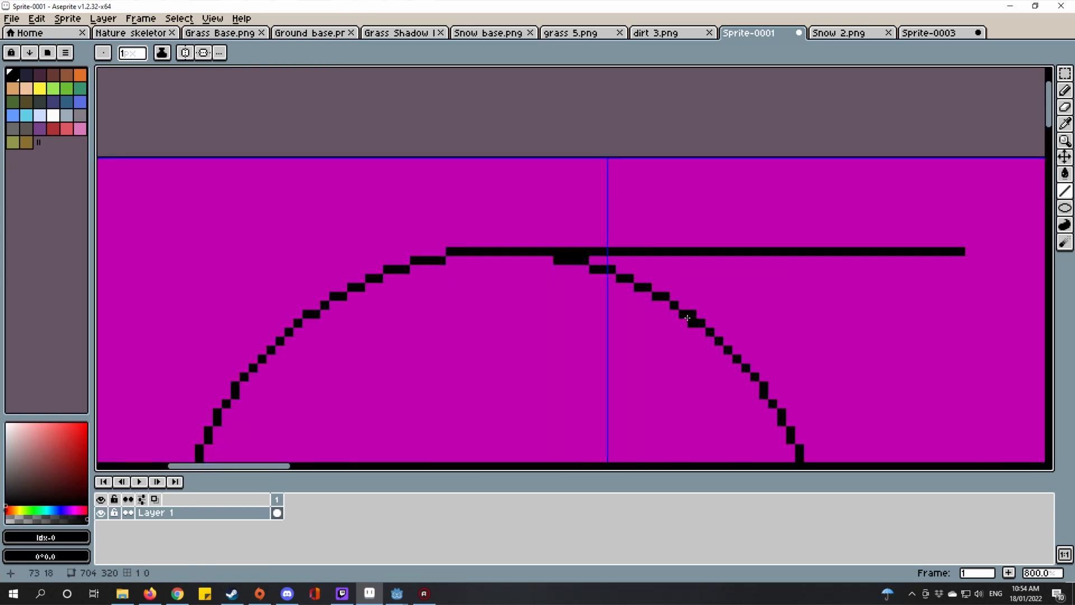
Step: Flip between the dirt 3.png and Sprite-0001 tabs, ending on dirt 3.png
key(i)
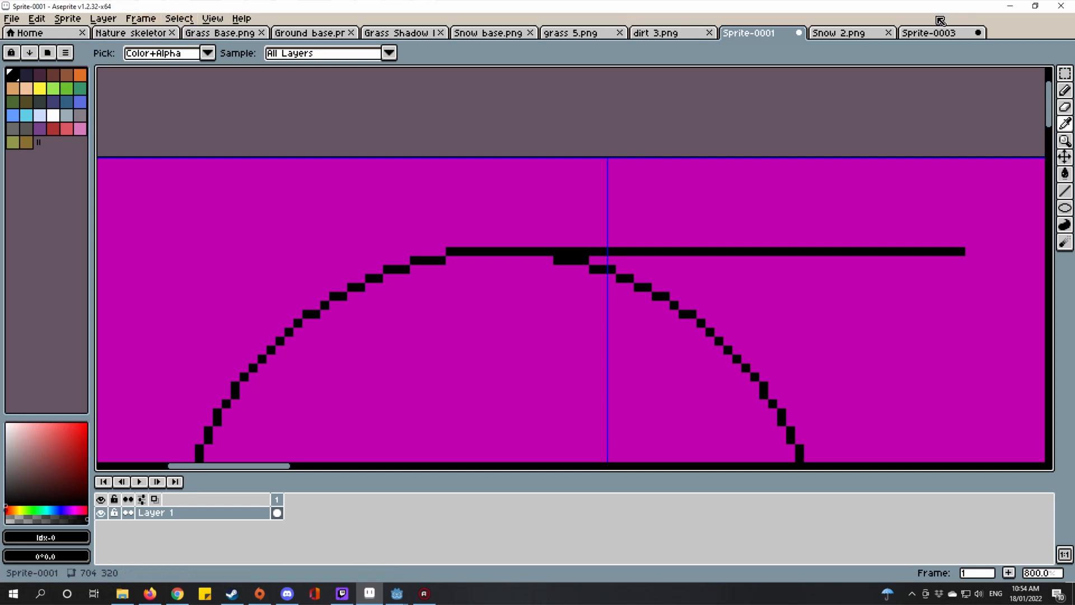
click(655, 32)
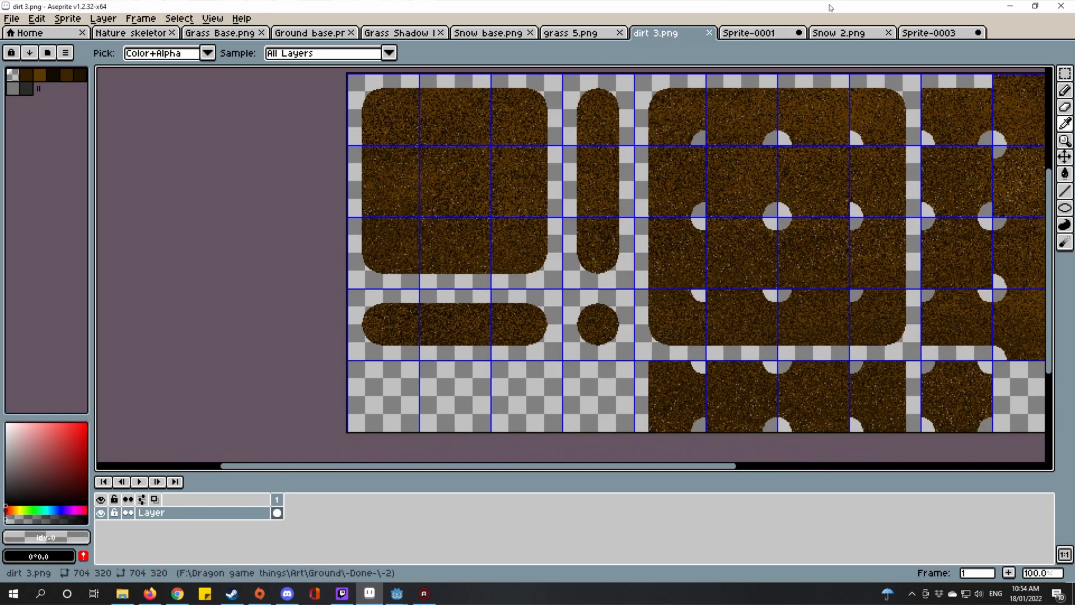
click(745, 33)
click(663, 33)
scroll(534, 179, up, 3)
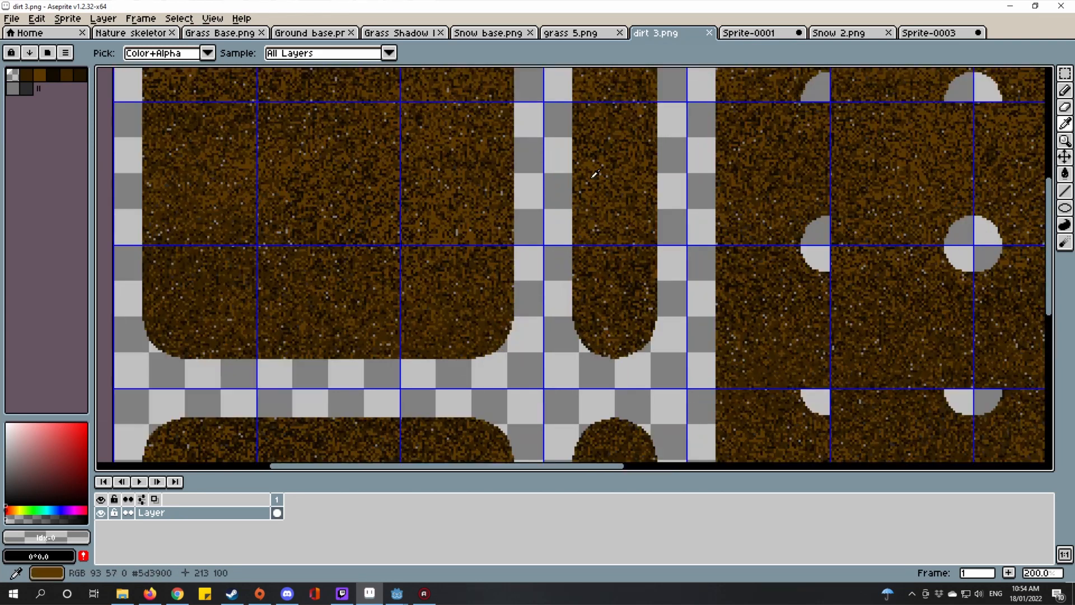
scroll(654, 258, down, 3)
scroll(654, 258, up, 1)
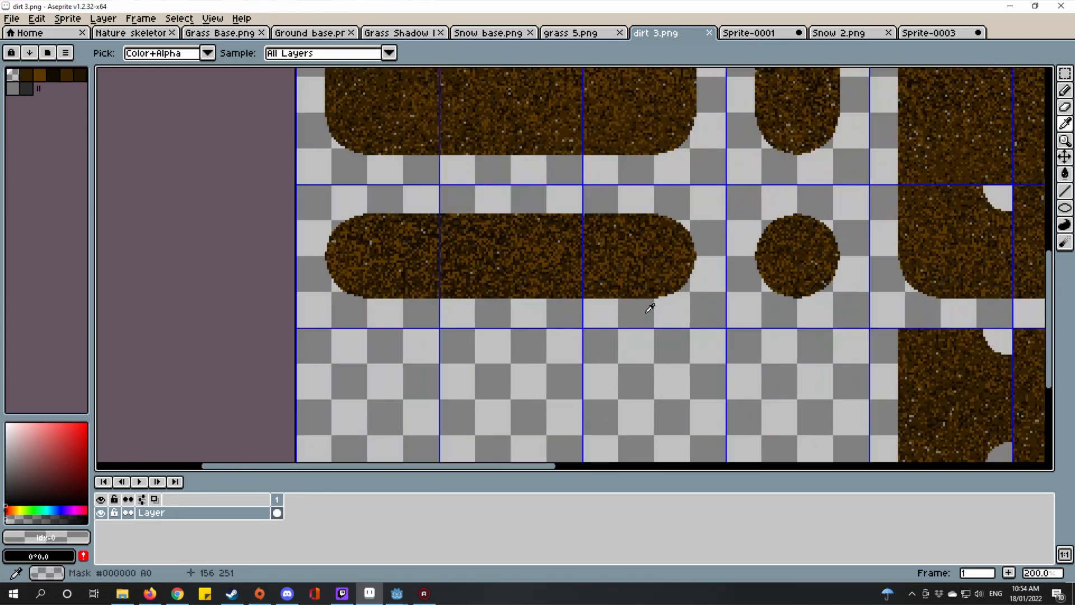
scroll(633, 297, down, 1)
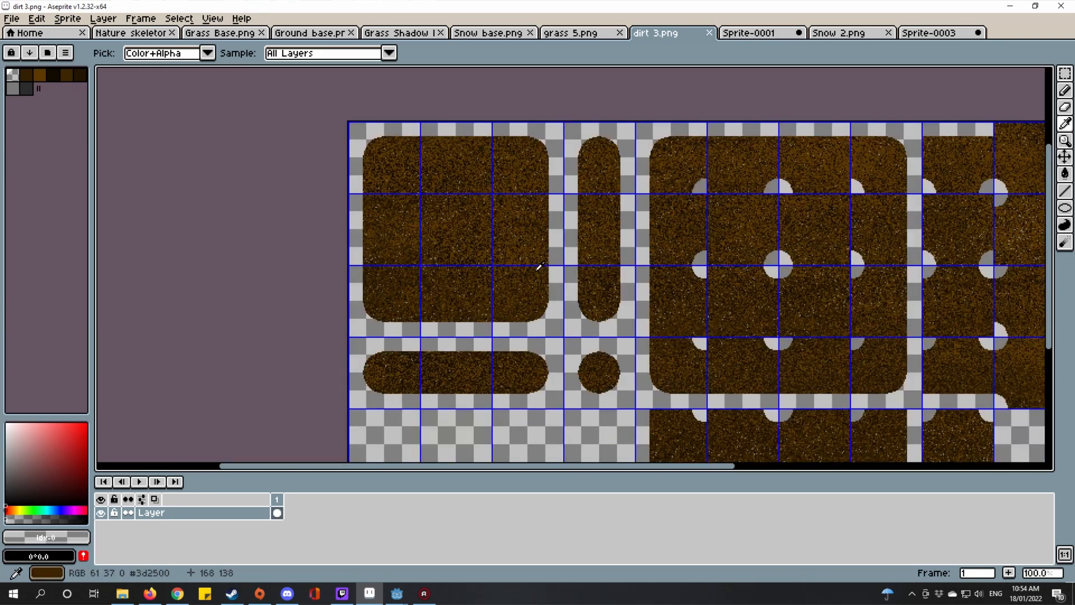
Step: Marquee-select the grid cells around the vertical capsule on dirt 3.png
click(742, 33)
click(666, 35)
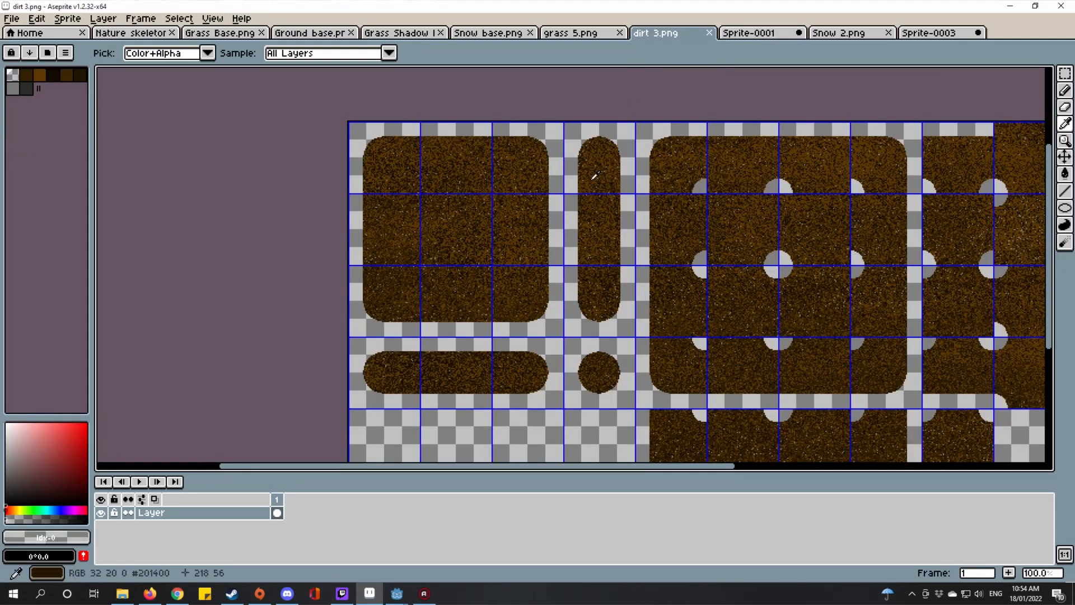
drag(594, 176, 615, 155)
click(1067, 72)
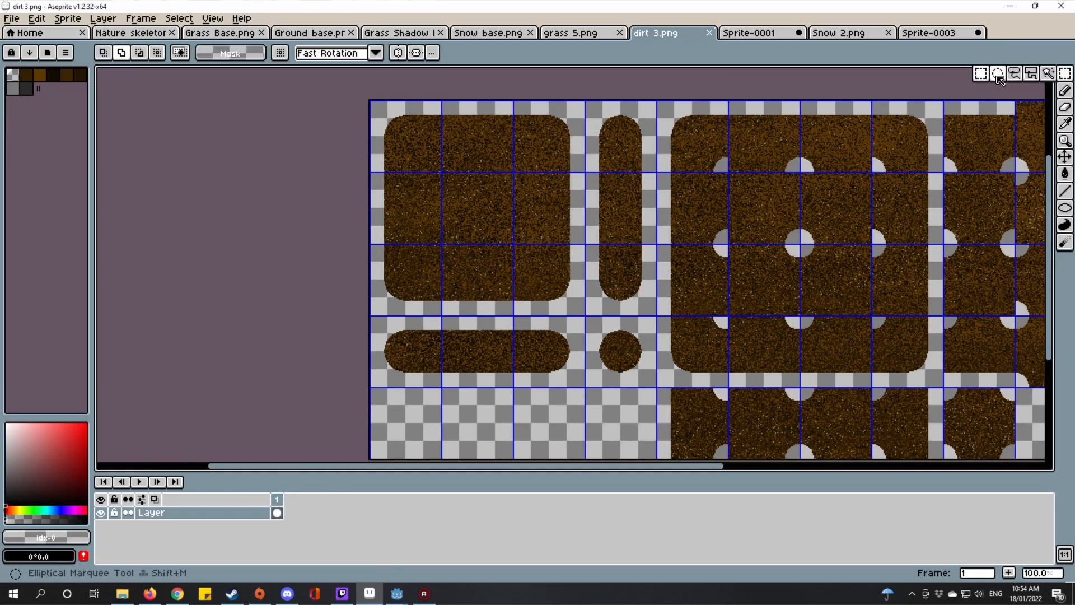
drag(623, 121, 626, 123)
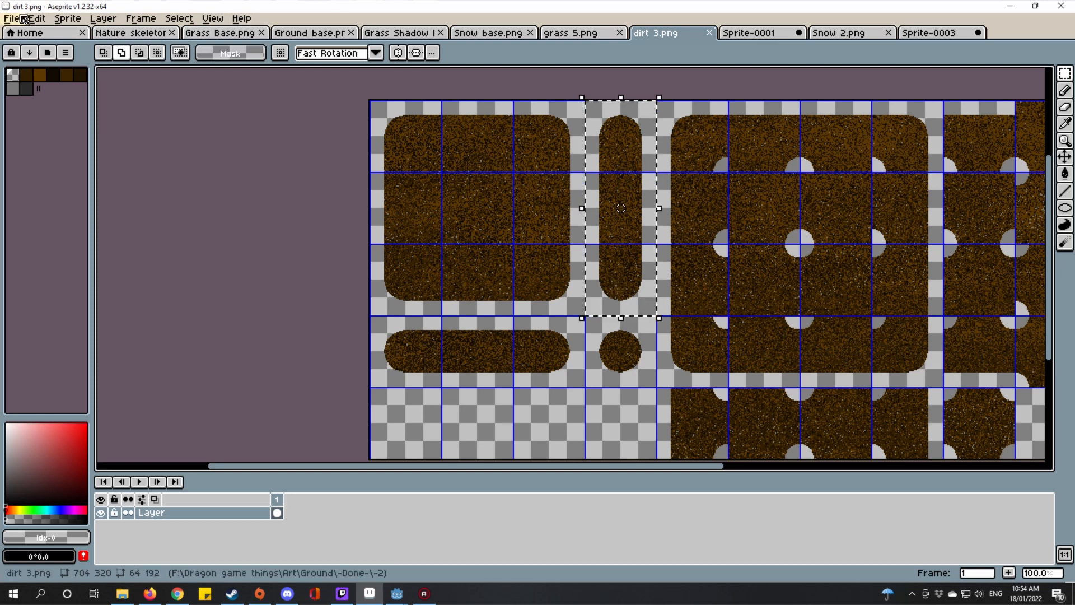
click(38, 19)
click(45, 21)
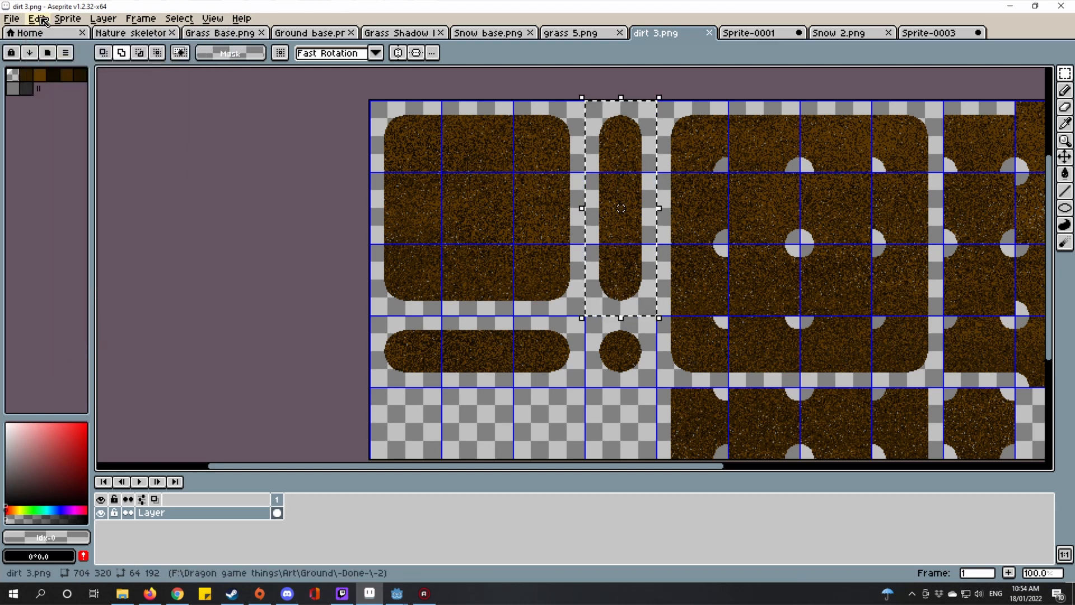
click(44, 21)
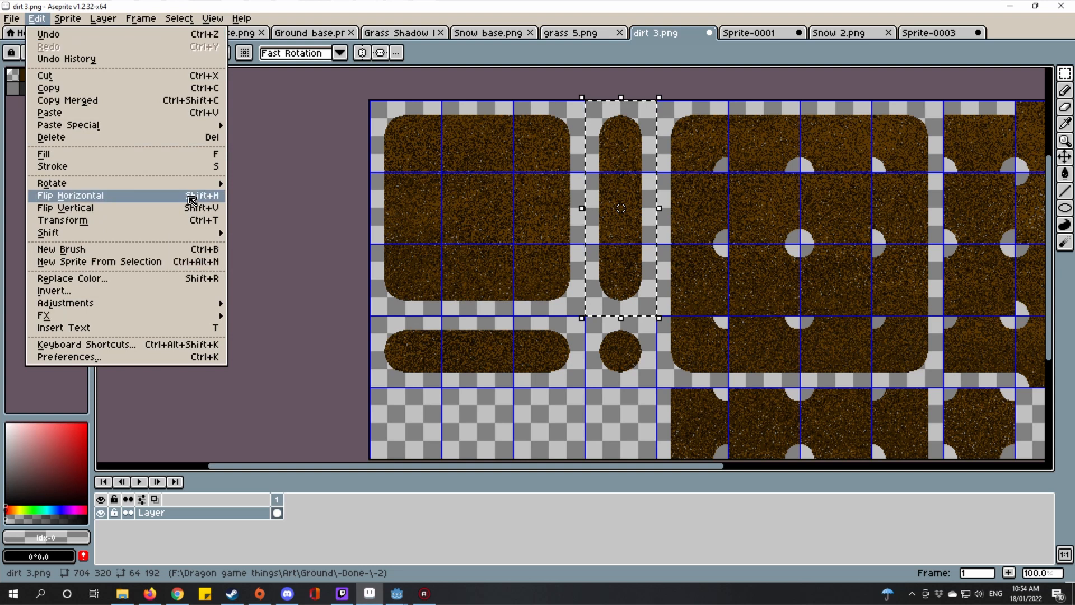
mouse_move(190, 188)
click(255, 196)
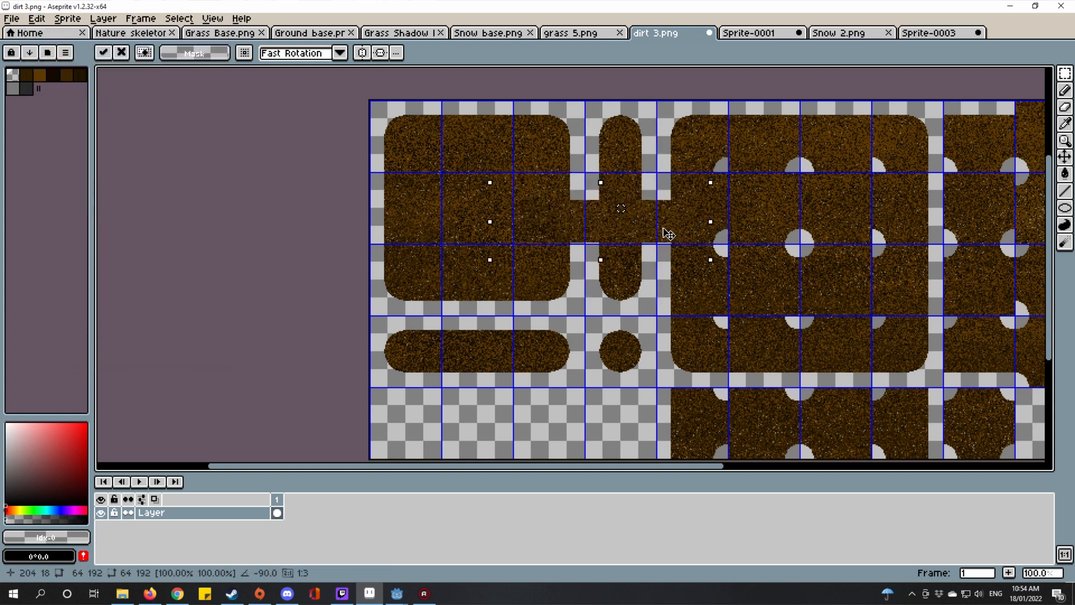
drag(692, 219, 529, 378)
scroll(543, 356, up, 4)
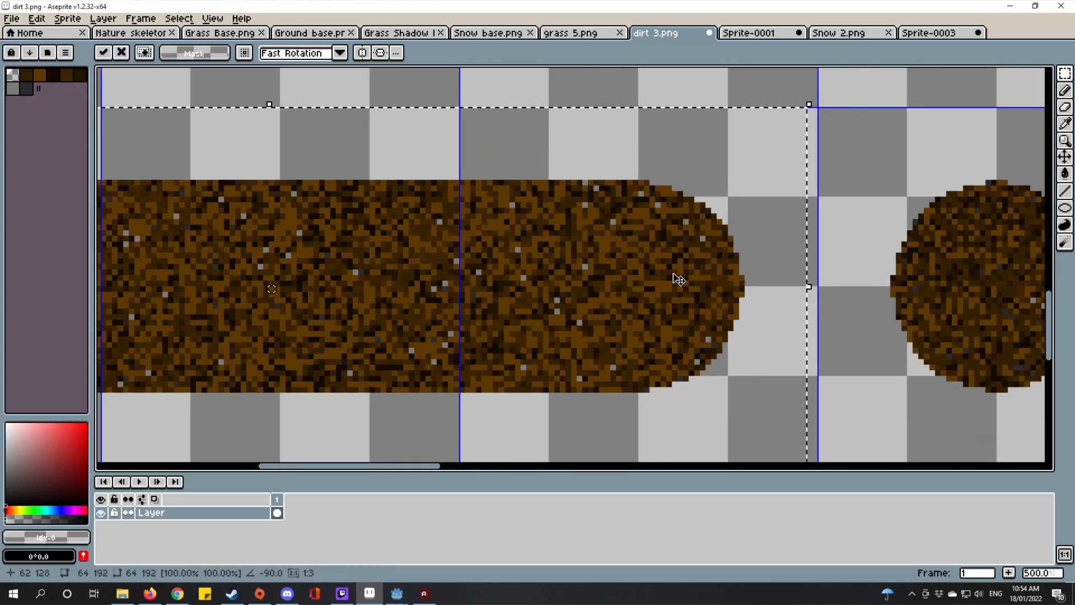
drag(688, 281, 692, 277)
scroll(672, 292, down, 3)
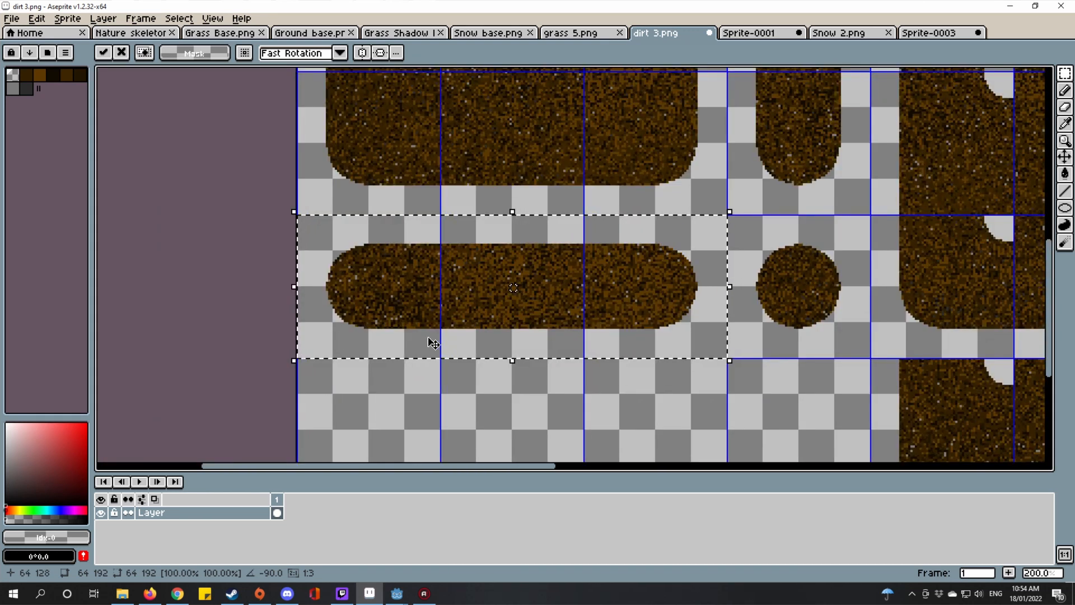
scroll(437, 331, up, 1)
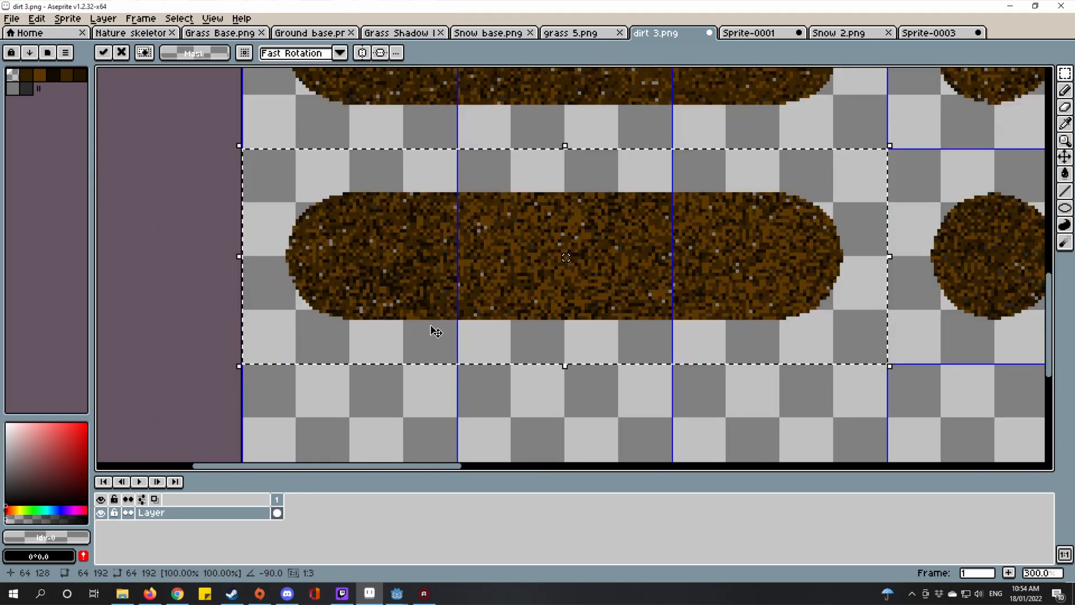
key(ctrl+z)
scroll(431, 325, down, 2)
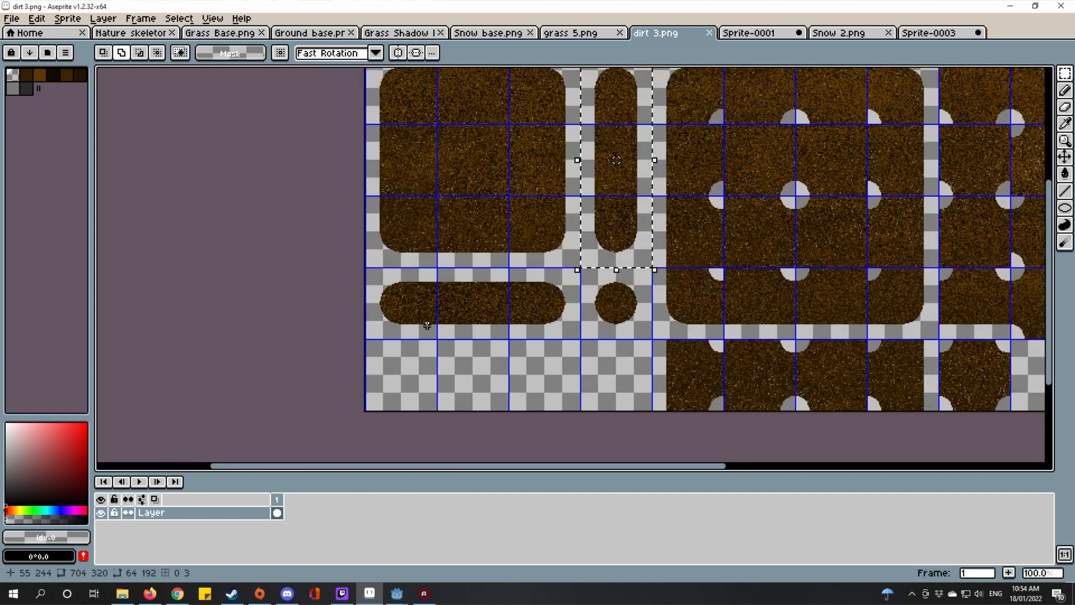
Step: Zoom in and delete the stray one-pixel row of dark dirt pixels
scroll(559, 309, up, 1)
scroll(559, 309, down, 2)
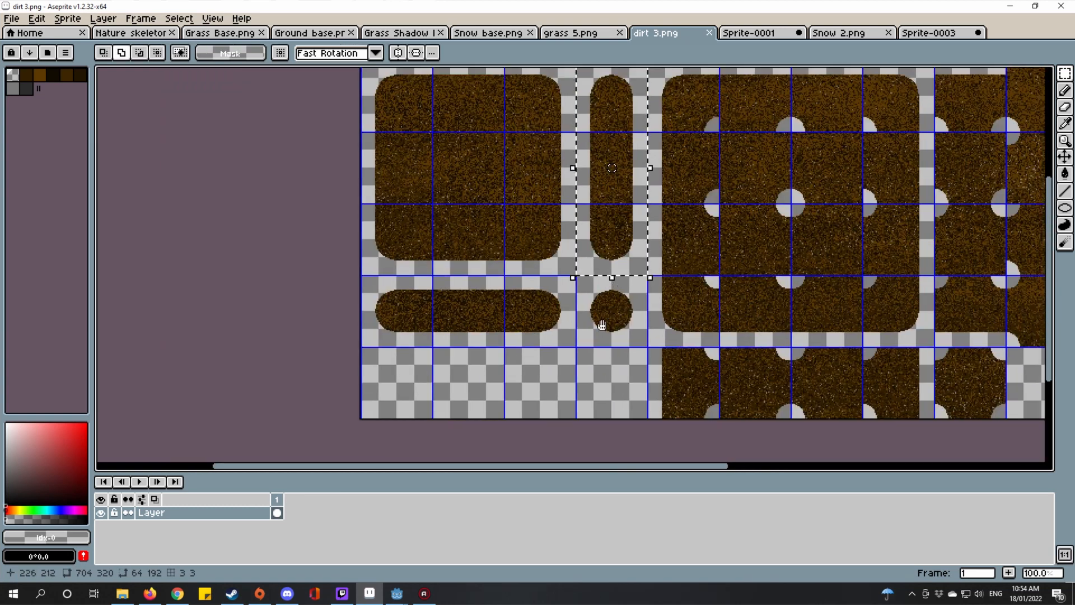
scroll(625, 325, up, 2)
scroll(573, 302, down, 3)
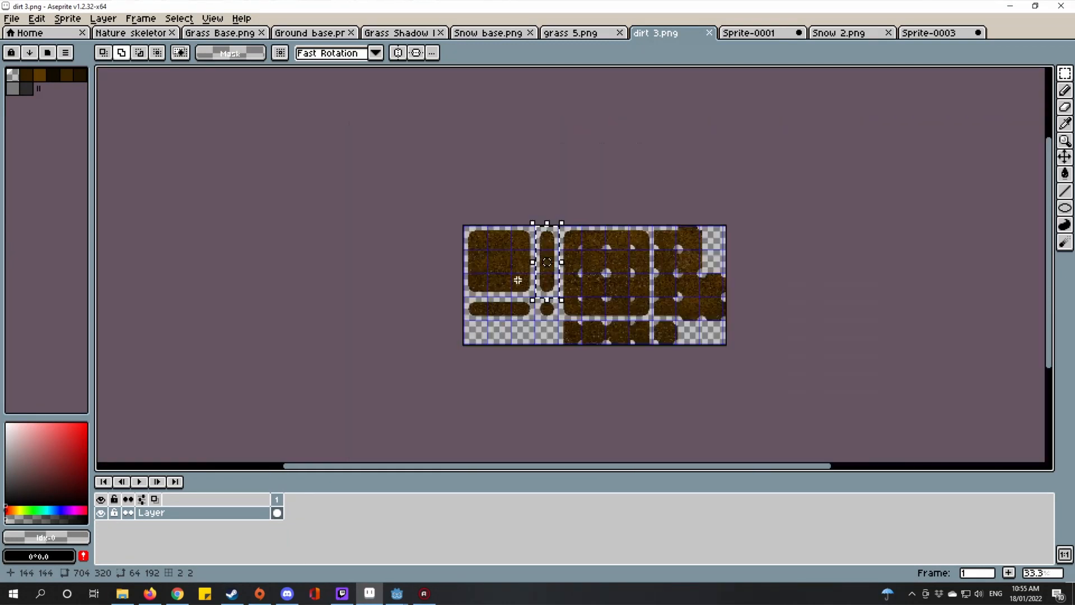
scroll(524, 295, up, 2)
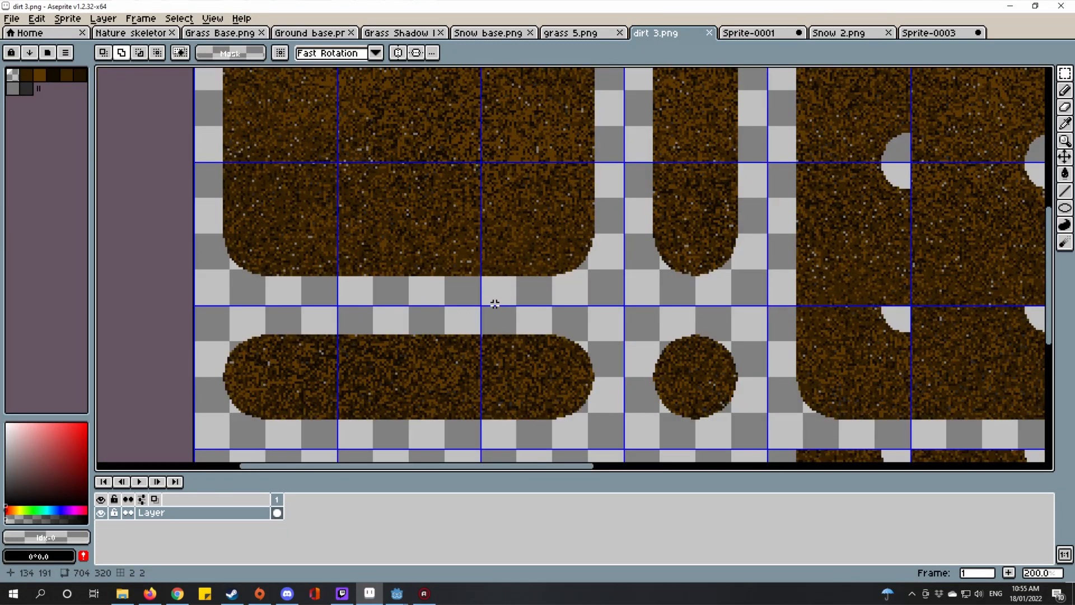
scroll(495, 303, up, 7)
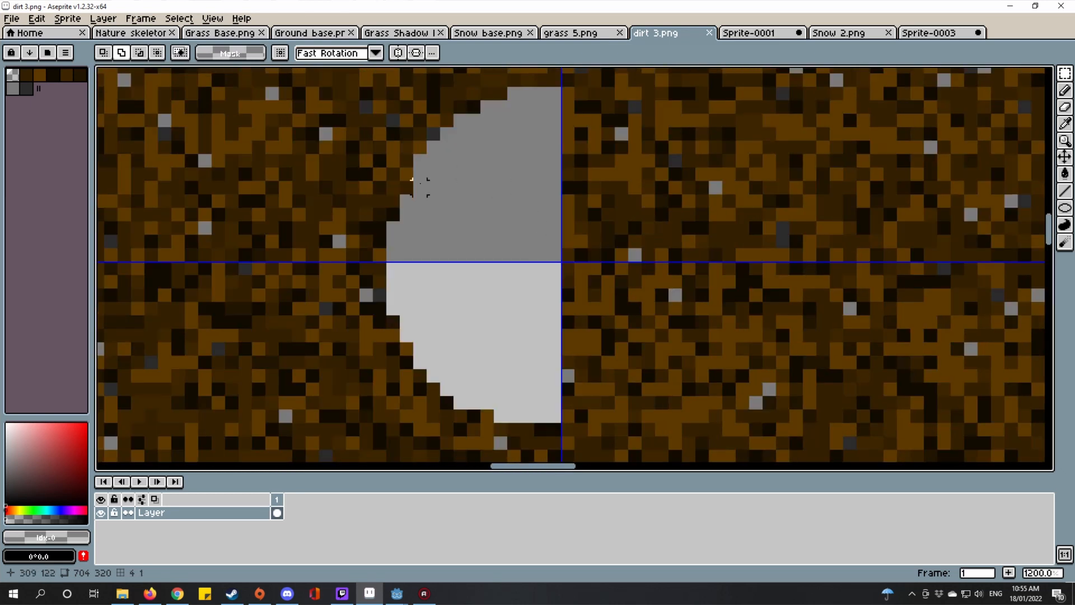
scroll(420, 187, up, 4)
scroll(565, 272, down, 4)
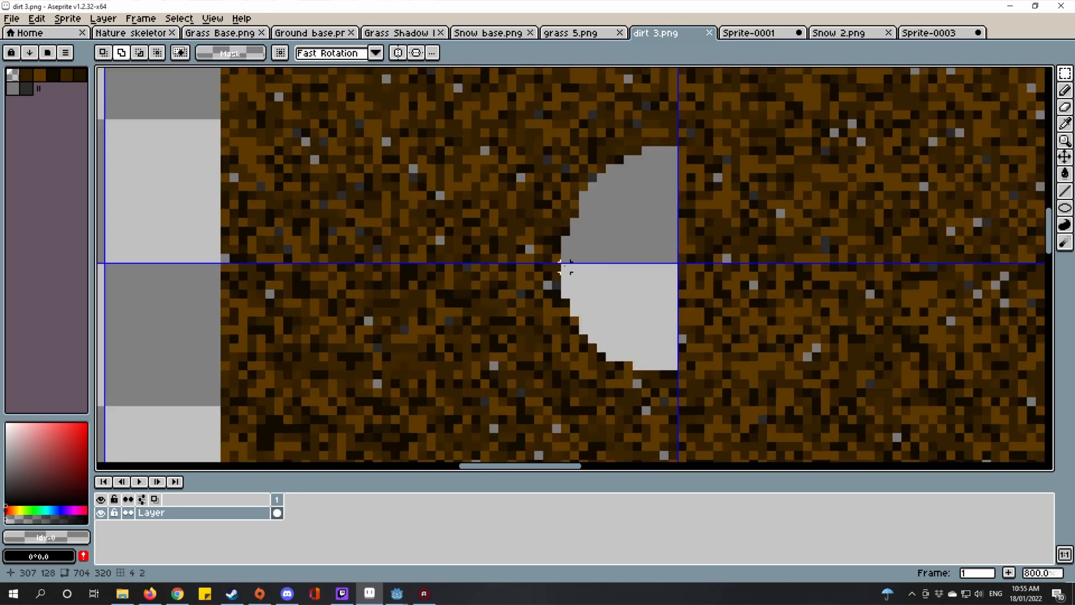
scroll(565, 211, up, 3)
scroll(566, 239, down, 4)
scroll(660, 347, up, 2)
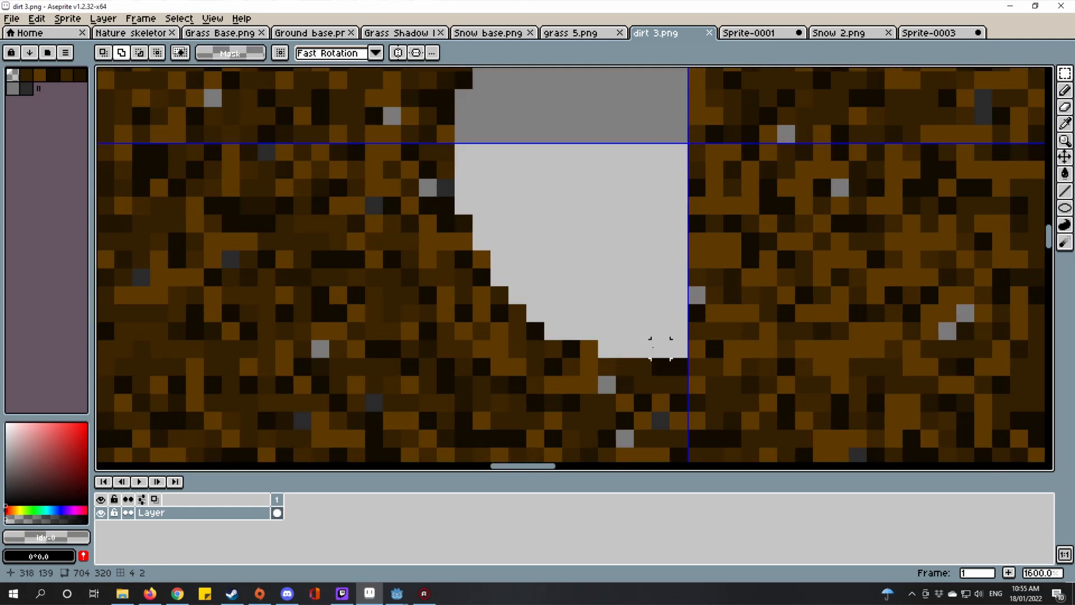
scroll(463, 259, down, 6)
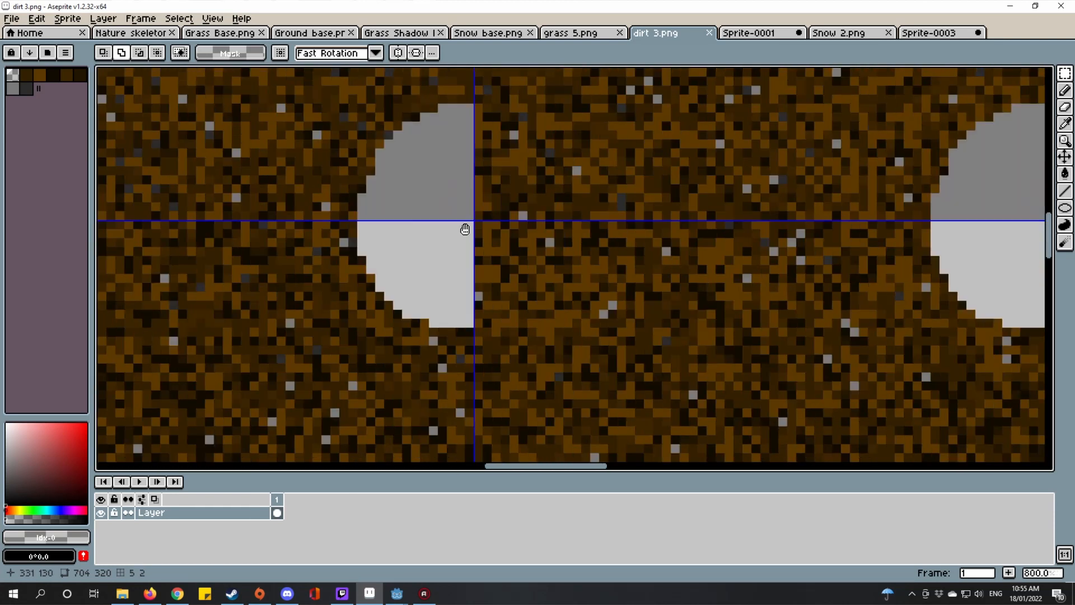
scroll(619, 181, down, 4)
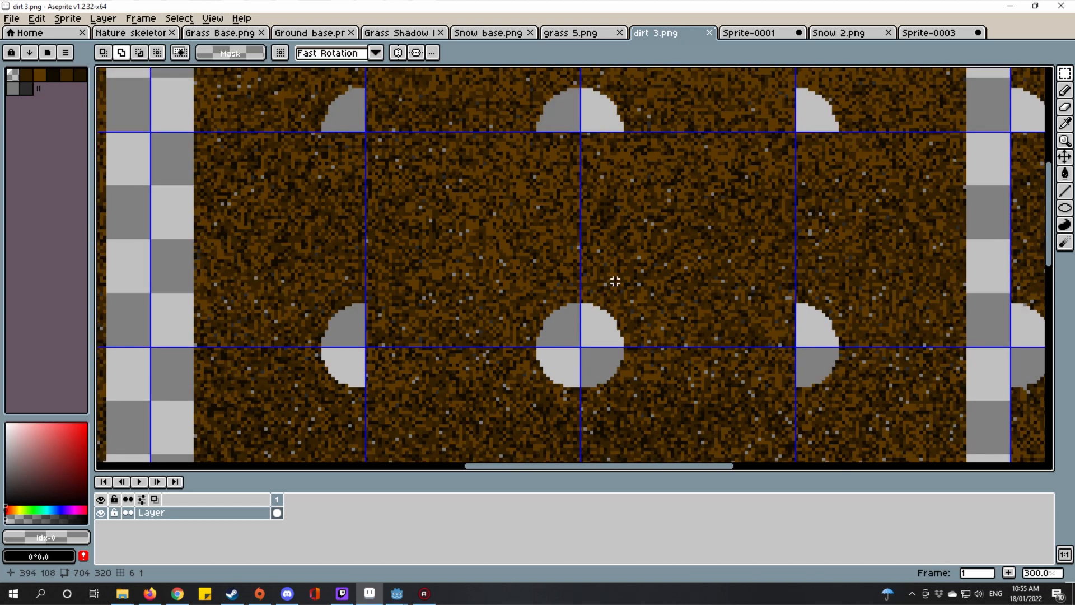
scroll(644, 257, up, 5)
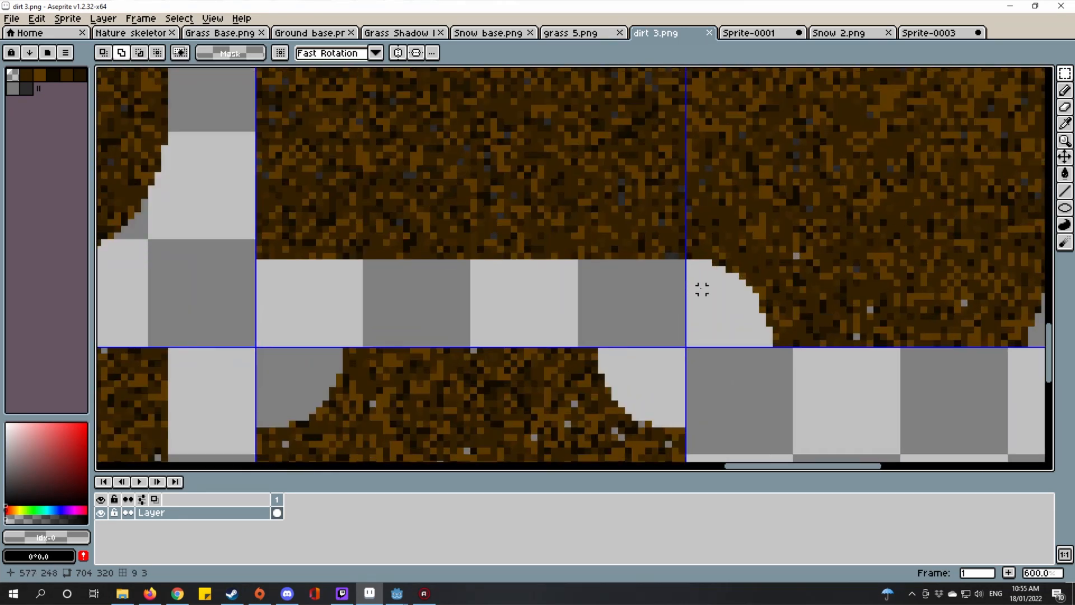
mouse_move(680, 256)
mouse_down()
mouse_move(393, 256)
mouse_move(698, 265)
mouse_up()
right_click(393, 256)
key(Delete)
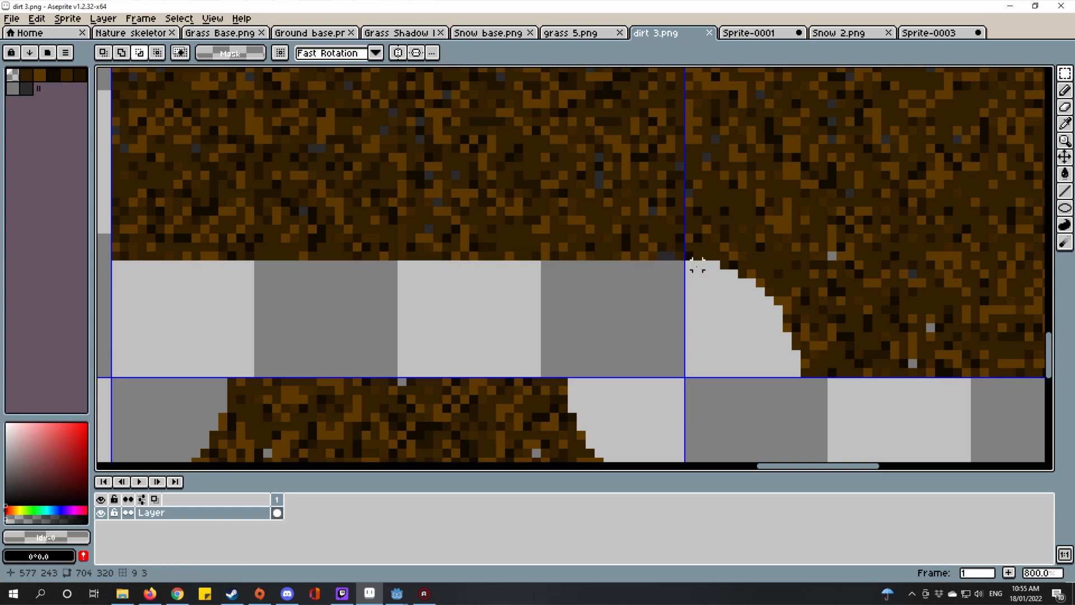
Step: Pan over the cleaned dirt sheet, then return to Sprite-0001 with Elliptical Marquee selected
scroll(840, 362, down, 5)
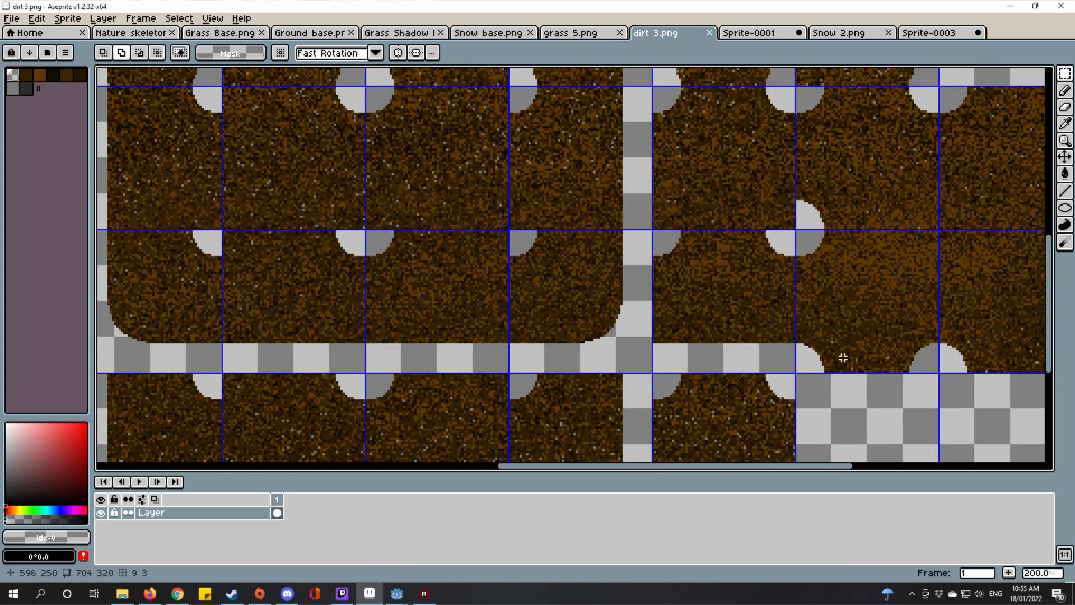
drag(937, 370, 791, 322)
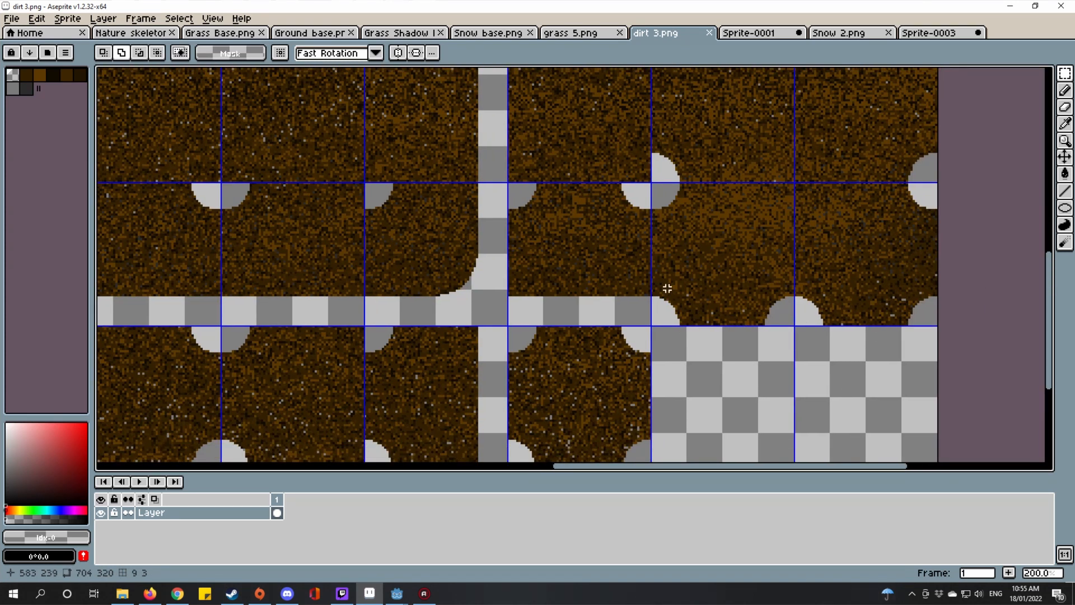
scroll(622, 344, up, 1)
drag(624, 341, 837, 366)
scroll(852, 359, down, 2)
scroll(831, 356, up, 1)
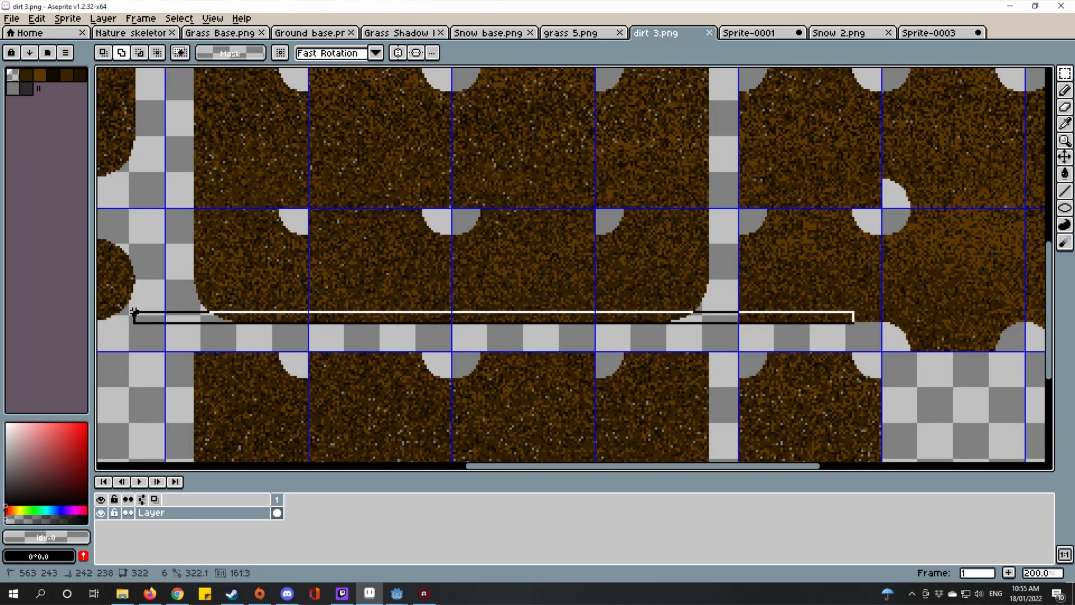
key(ctrl+Tab)
drag(1067, 76, 999, 75)
Step: Try selecting the black circle outline with the colour-selection tool, then deselect it
scroll(808, 252, up, 2)
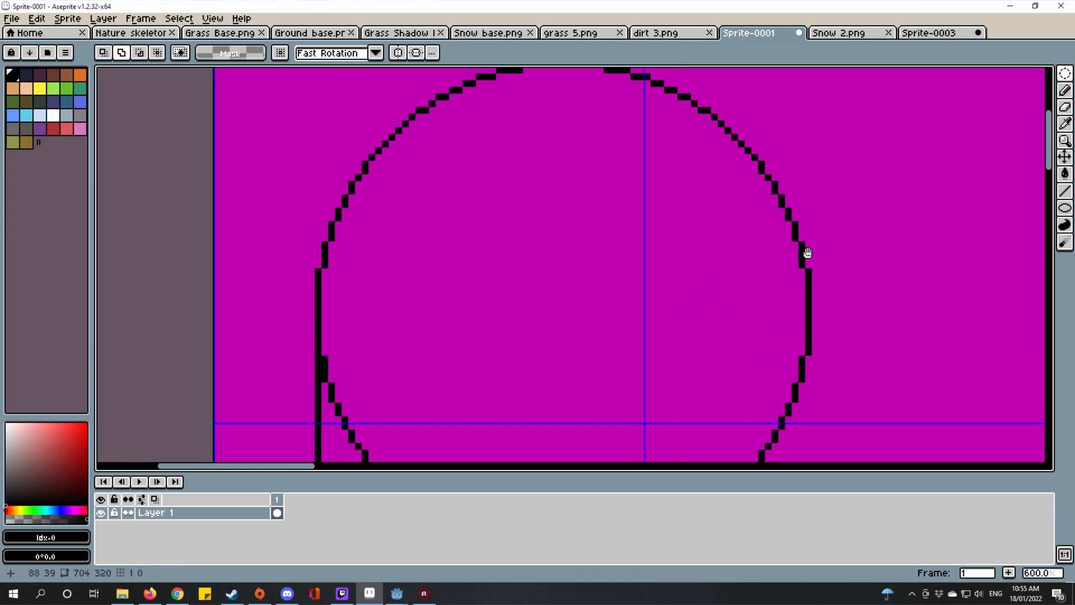
scroll(790, 264, down, 1)
key(w)
scroll(763, 173, up, 2)
click(768, 177)
drag(765, 173, 809, 255)
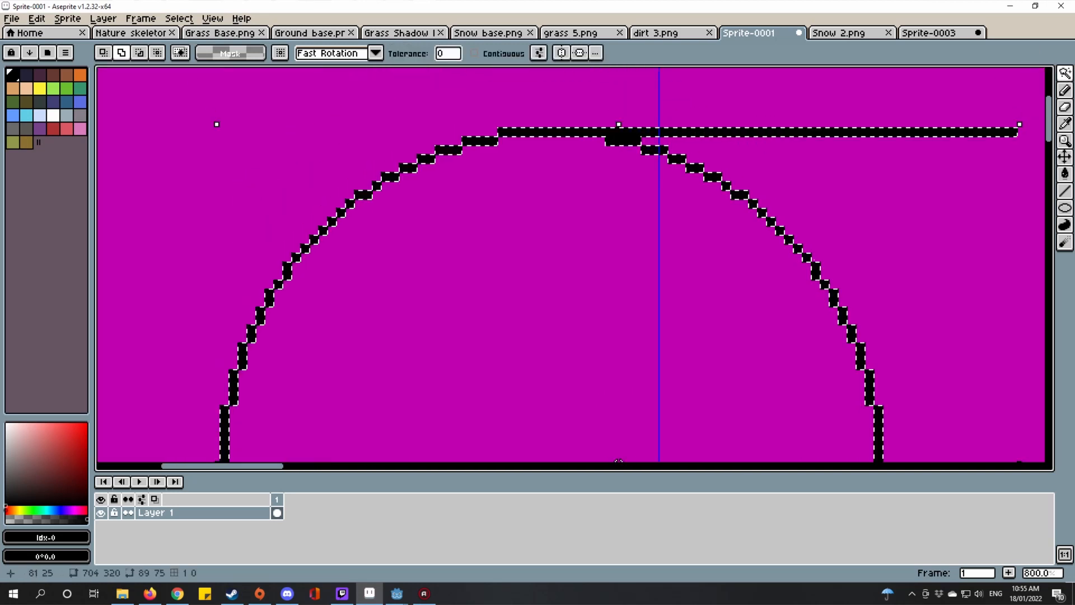
key(ctrl+d)
click(608, 131)
scroll(918, 440, down, 1)
key(ctrl+d)
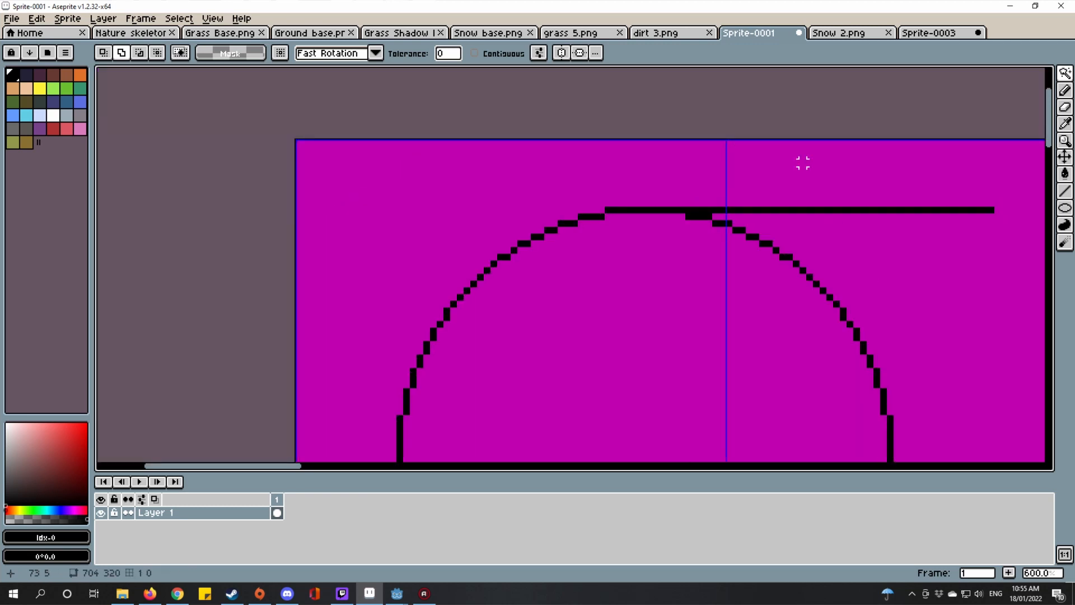
Step: Erase the circle's right half and lower-left arc to transparency using rectangular selections
drag(1065, 71, 979, 74)
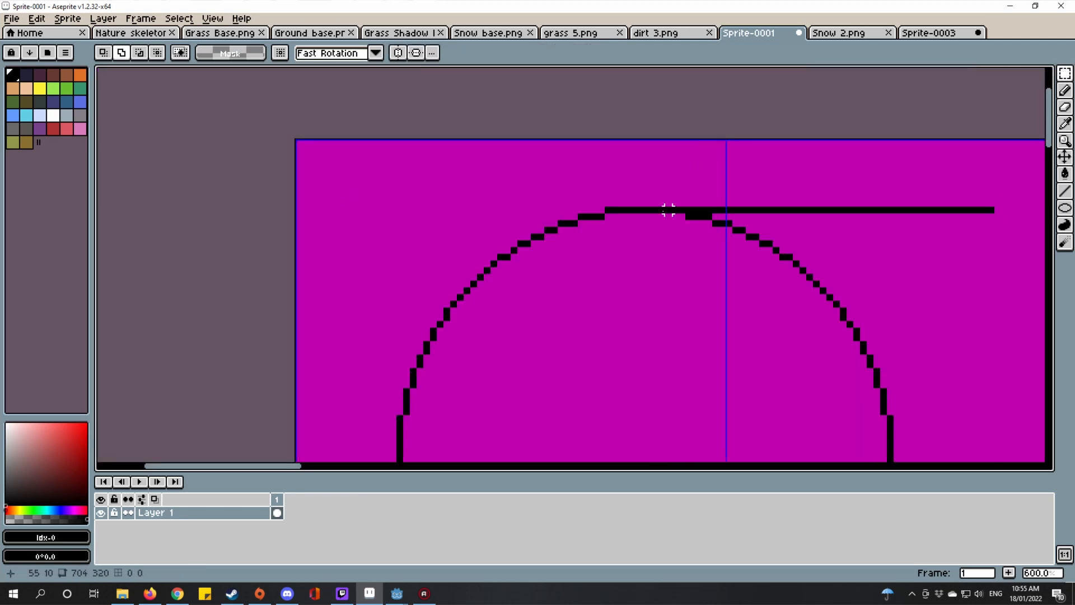
drag(654, 215, 1008, 455)
scroll(782, 355, down, 3)
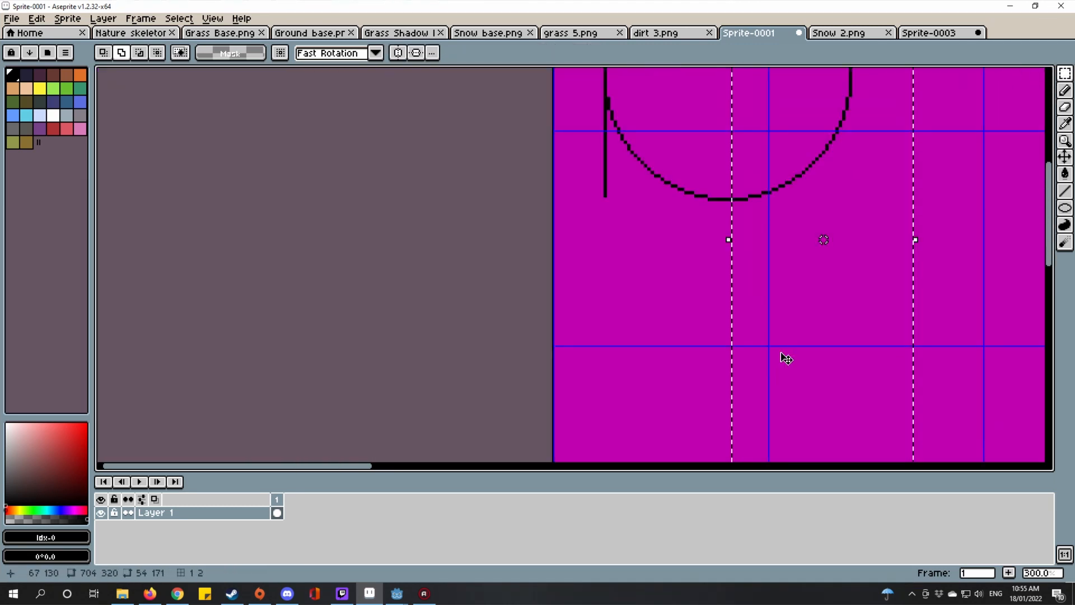
scroll(702, 337, down, 1)
key(Delete)
scroll(656, 333, up, 2)
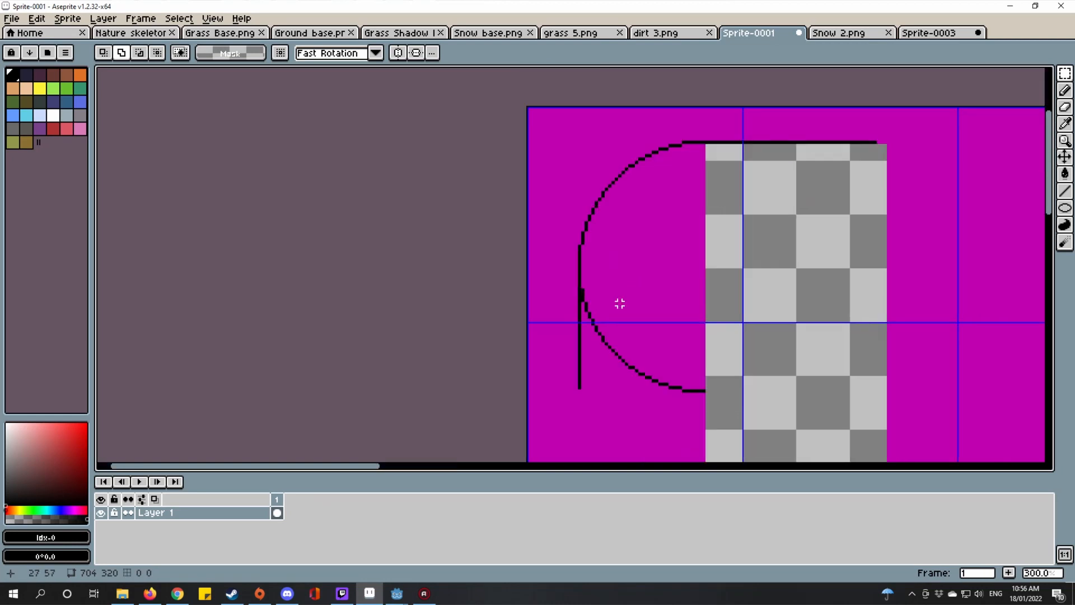
drag(569, 262, 850, 466)
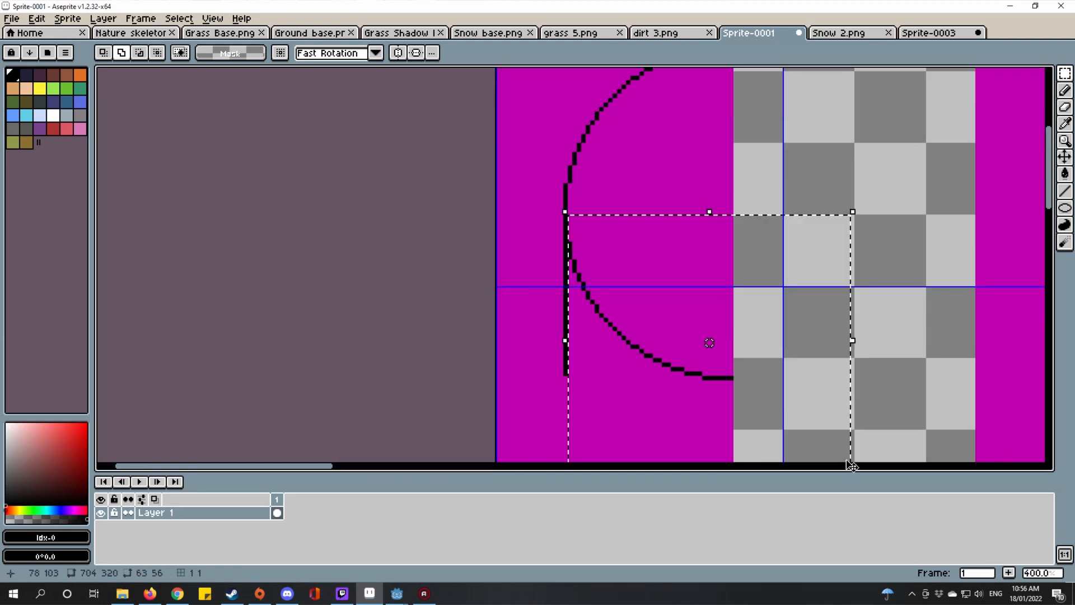
key(Delete)
Step: Extend the top black line further right with the Line tool
drag(679, 300, 544, 417)
scroll(686, 283, up, 1)
drag(675, 162, 590, 254)
double_click(643, 179)
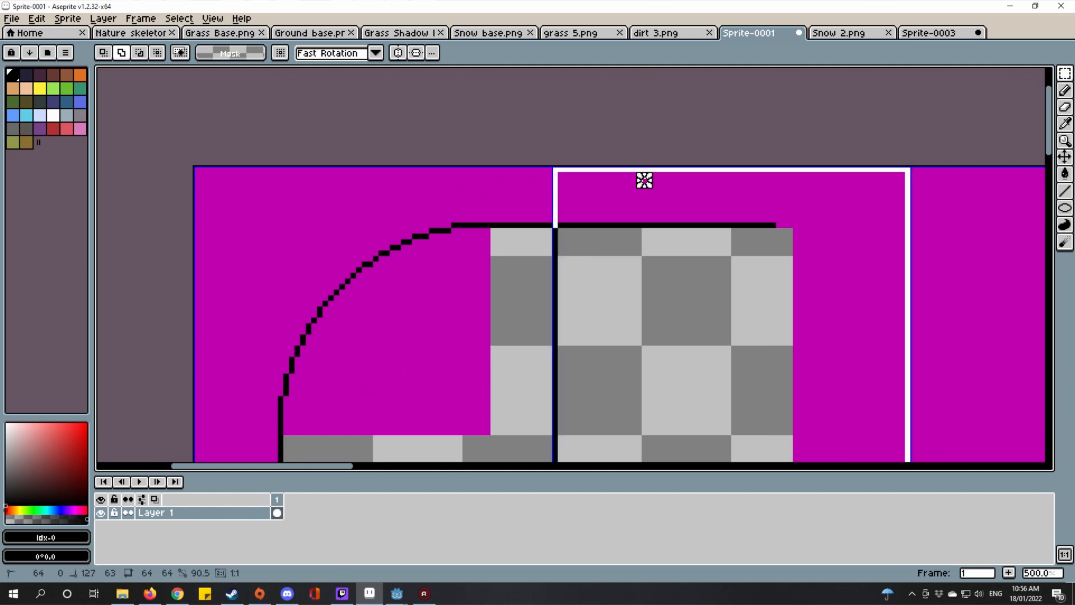
scroll(754, 243, up, 1)
drag(791, 225, 499, 209)
key(ctrl+d)
scroll(499, 209, up, 1)
key(i)
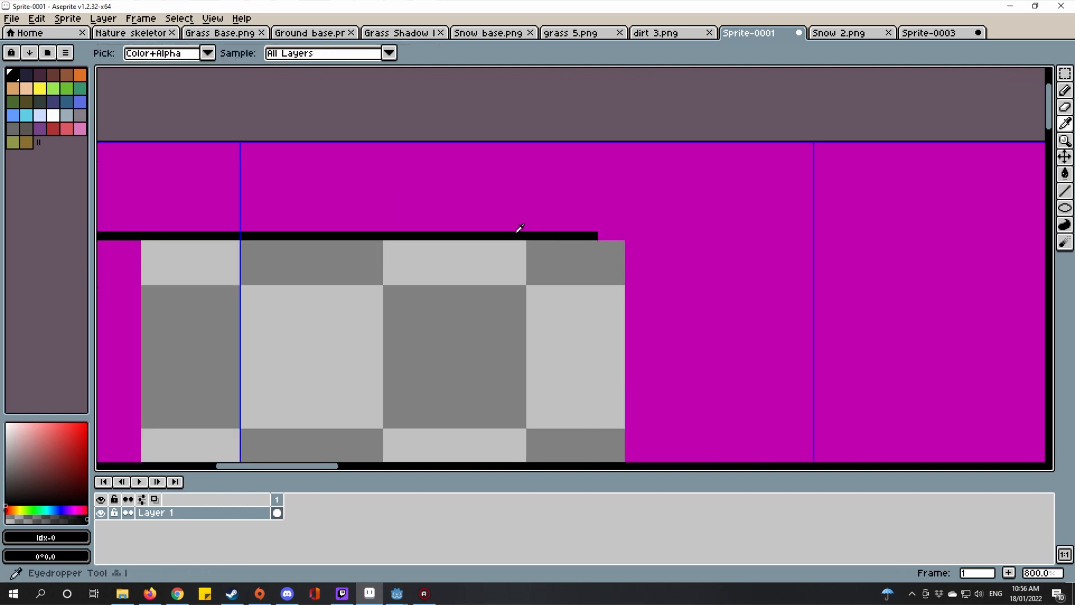
key(l)
mouse_move(603, 236)
mouse_down()
mouse_move(808, 226)
mouse_move(801, 236)
mouse_up()
scroll(809, 234, down, 5)
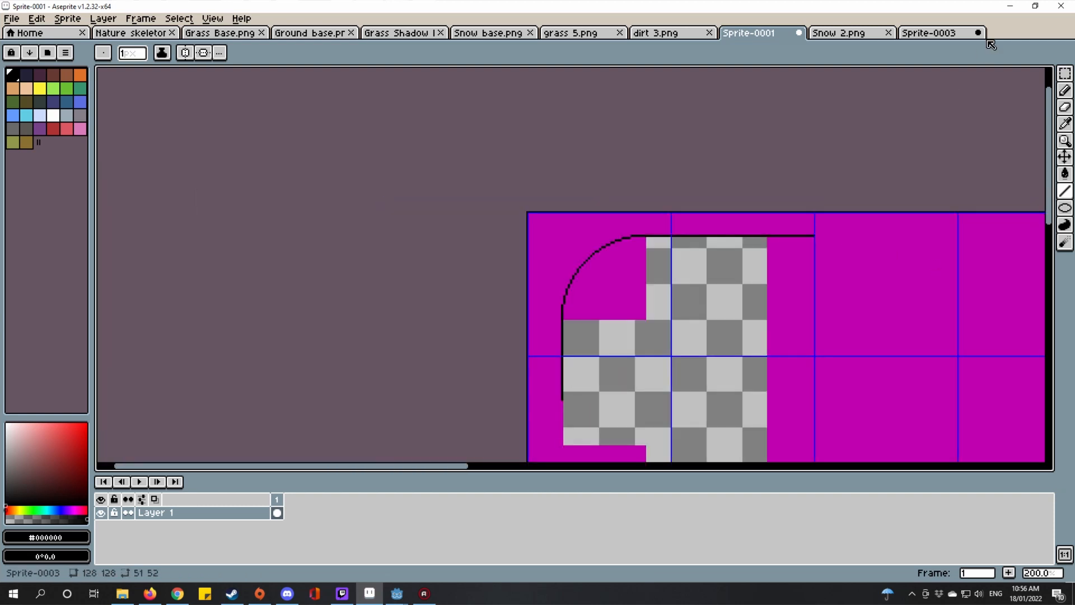
Step: Copy the tile holding the straight top edge and rotate it 90° clockwise
click(1063, 73)
click(748, 283)
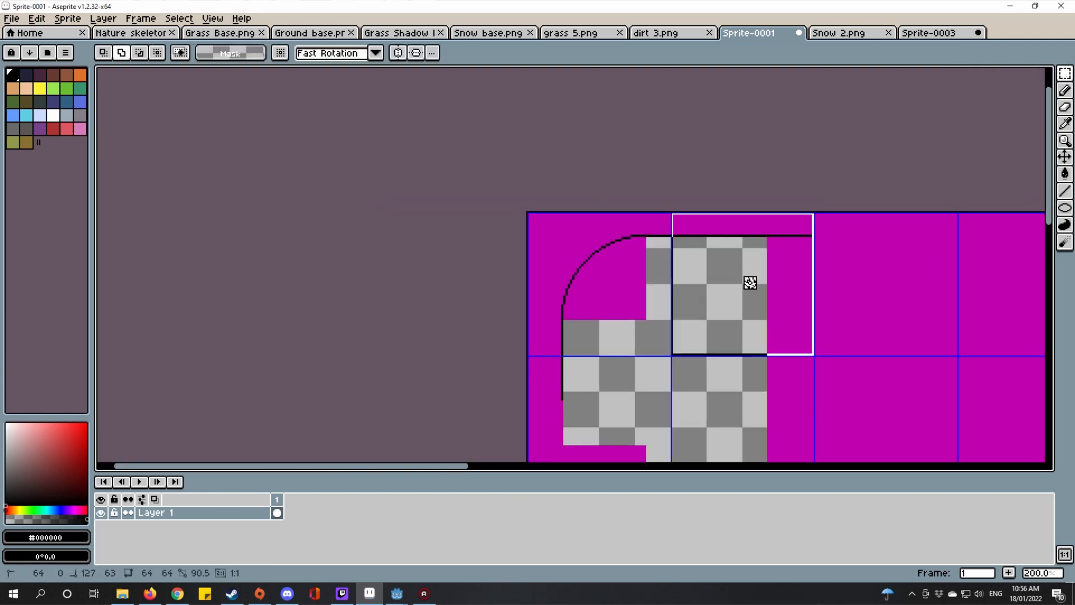
drag(749, 282, 686, 238)
key(ctrl+c)
key(ctrl+v)
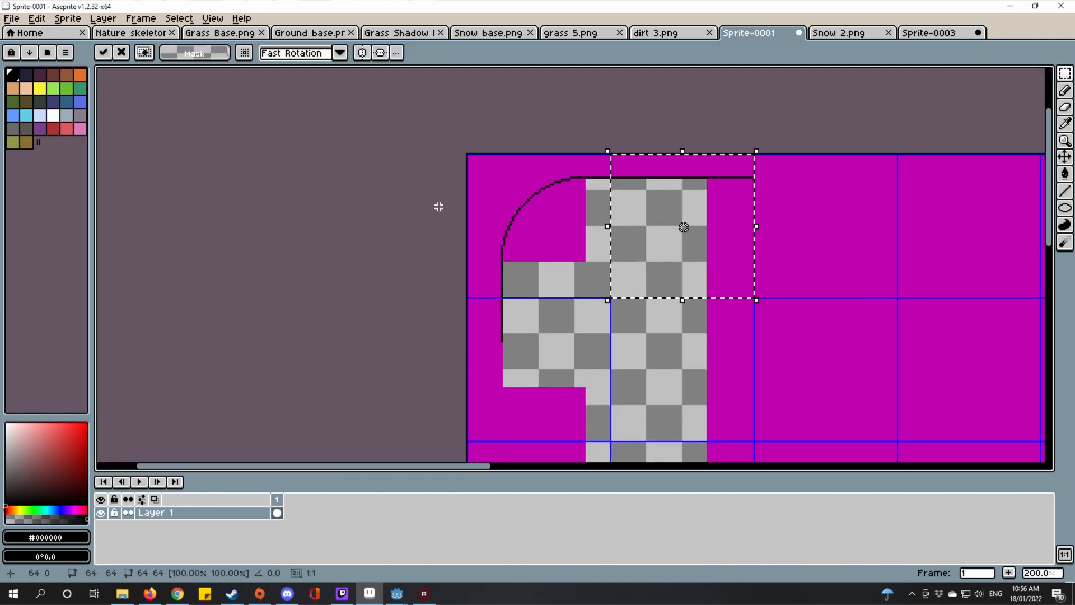
click(34, 20)
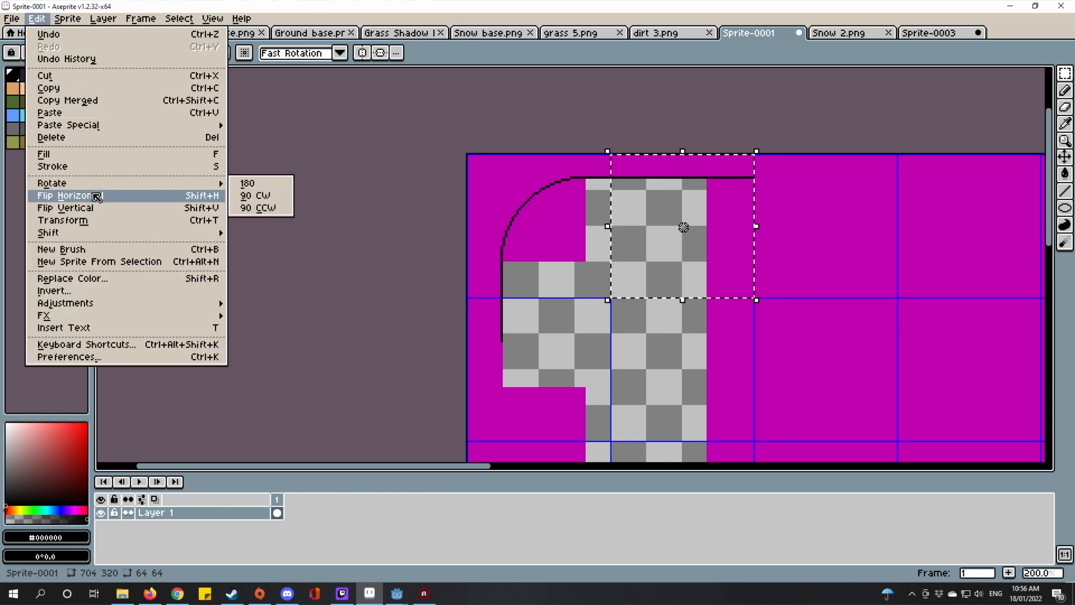
click(256, 195)
Step: Move the rotated vertical line piece down and right, then commit it
scroll(619, 152, down, 2)
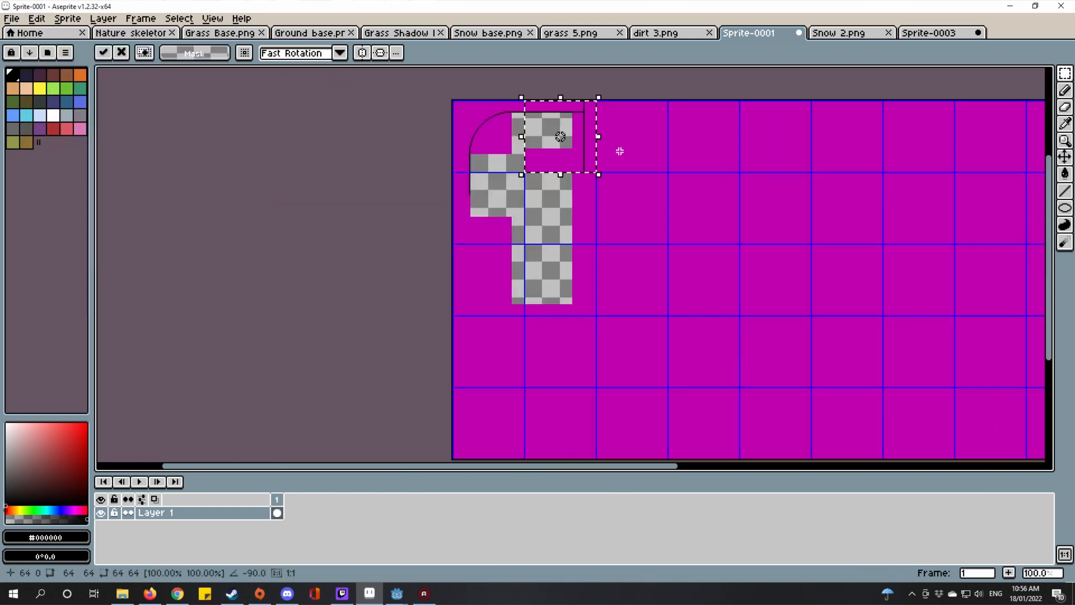
scroll(636, 184, up, 3)
scroll(635, 185, down, 2)
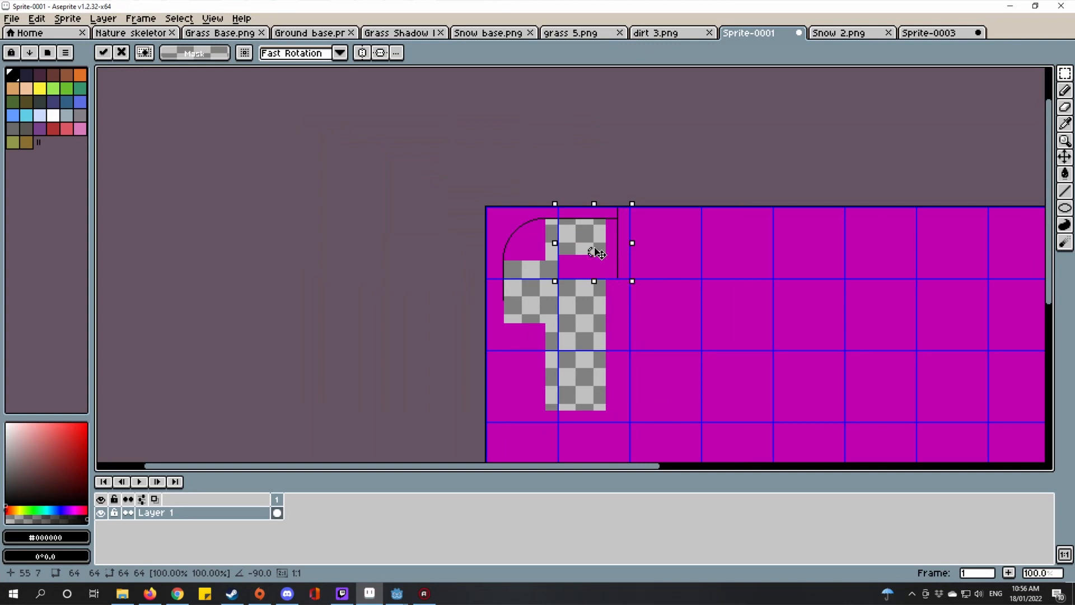
drag(595, 245, 689, 300)
scroll(688, 304, up, 3)
scroll(686, 297, down, 1)
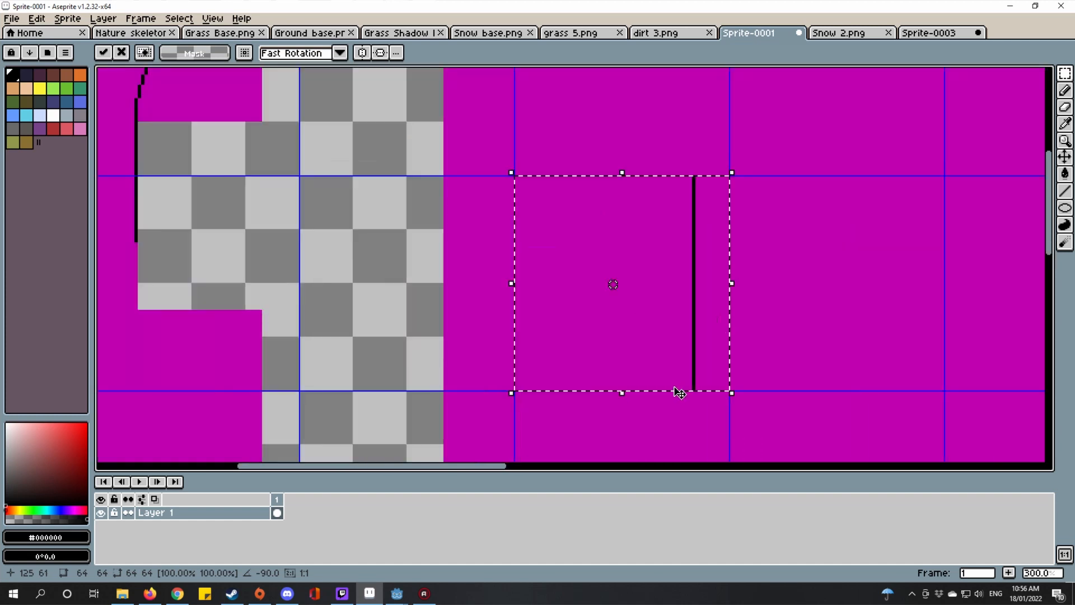
scroll(653, 236, up, 1)
scroll(651, 233, down, 2)
drag(651, 229, 673, 359)
key(ctrl+d)
Step: Flip the vertical line tile horizontally and align it beneath the rounded top-left corner
drag(552, 295, 657, 213)
double_click(805, 313)
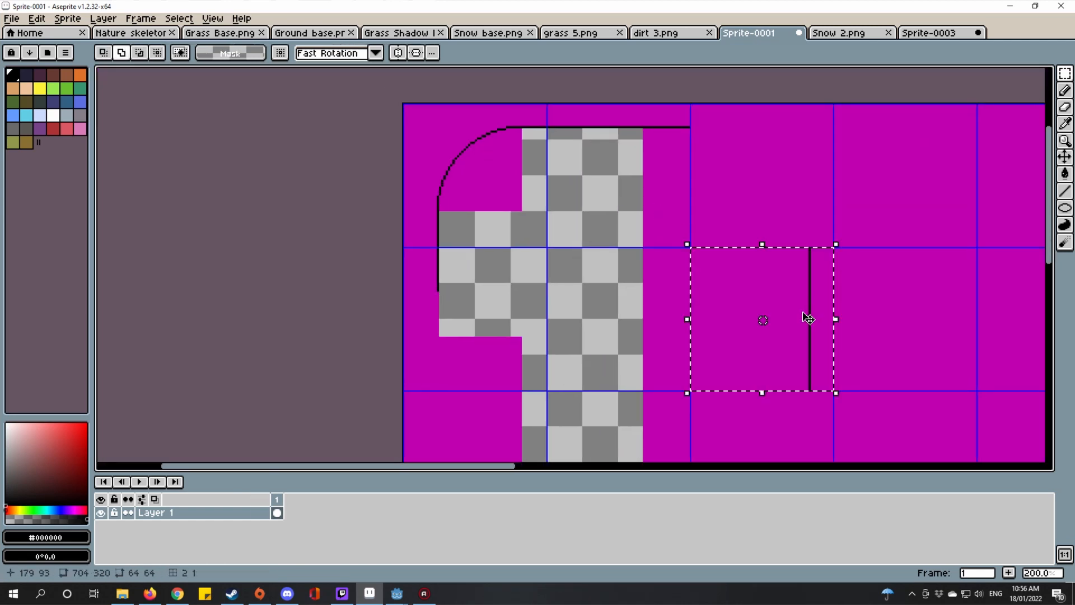
click(770, 320)
click(37, 19)
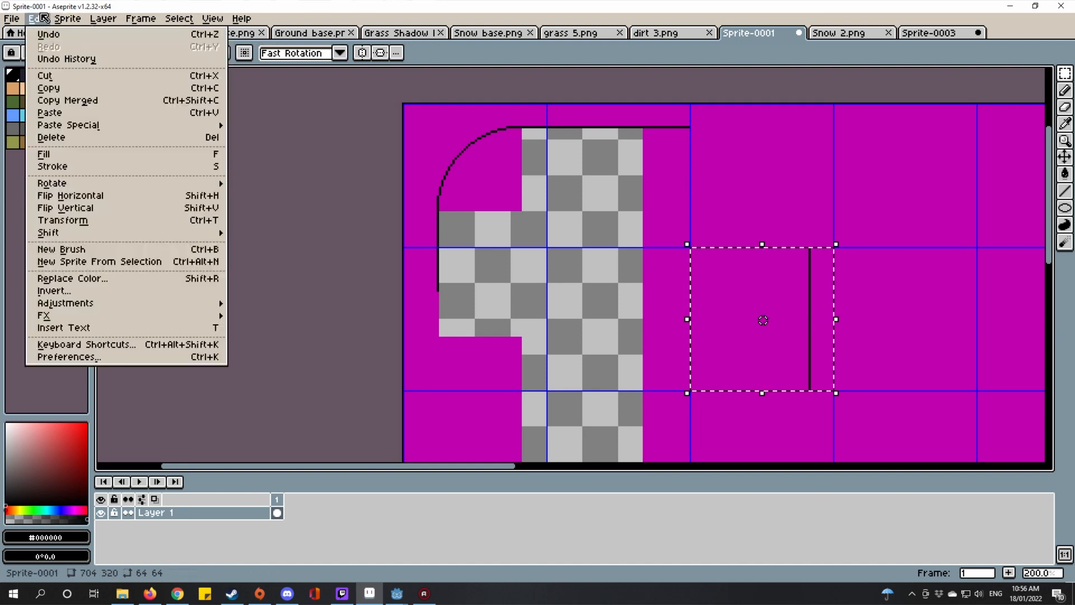
click(196, 196)
drag(737, 321, 459, 313)
scroll(504, 285, up, 2)
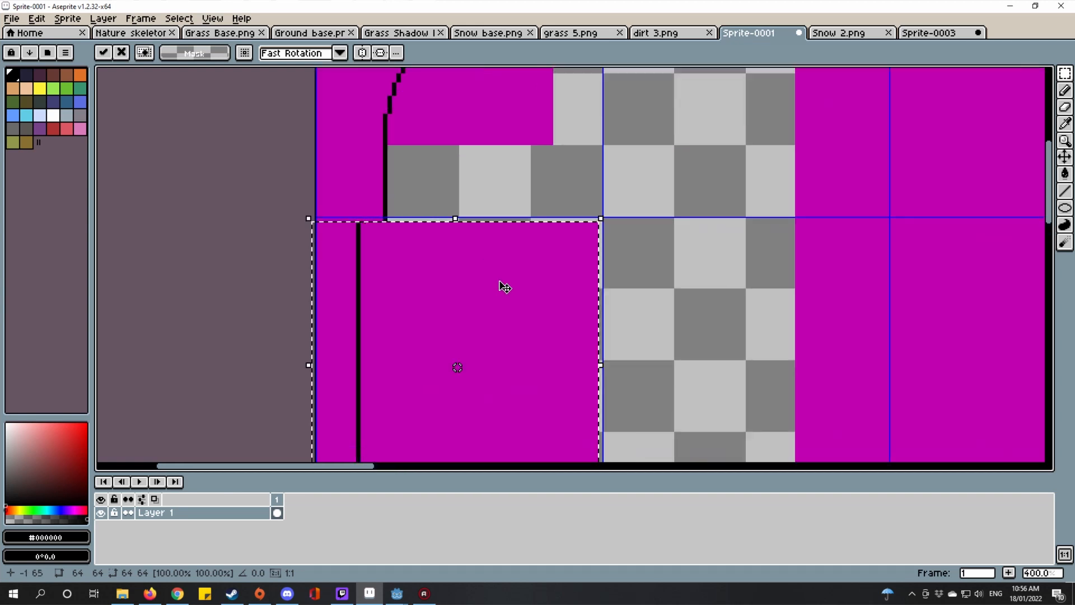
drag(539, 272, 542, 269)
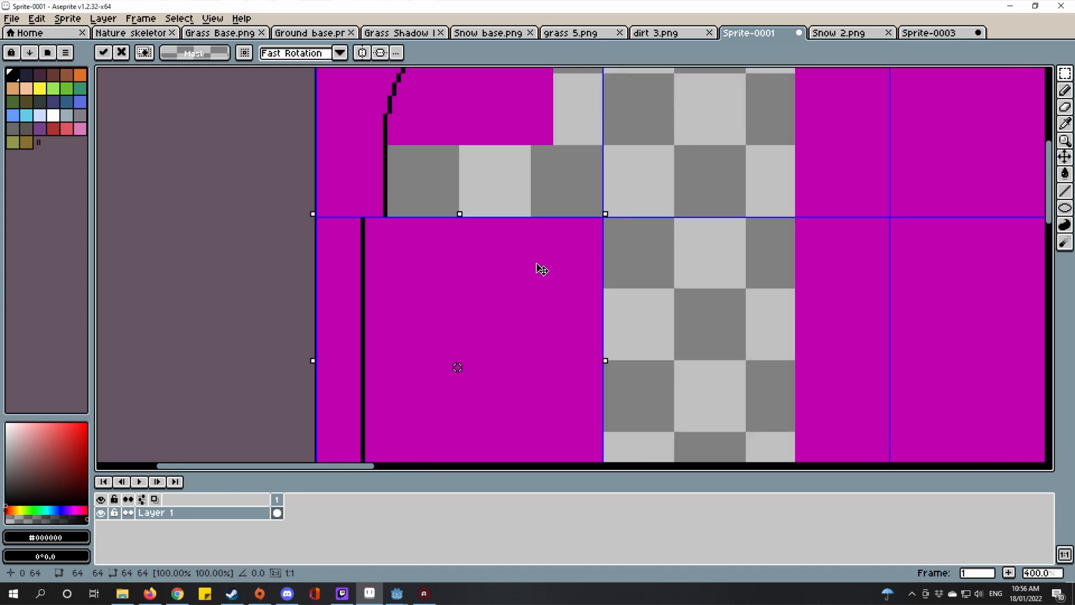
scroll(600, 276, up, 3)
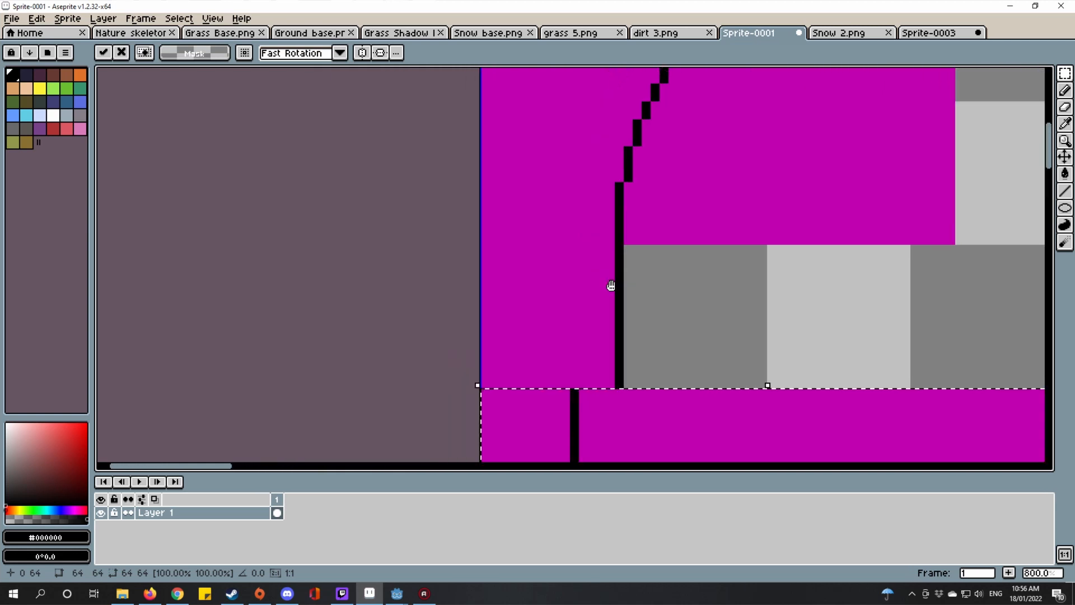
scroll(607, 286, down, 4)
key(ctrl+d)
drag(517, 81, 718, 293)
key(ctrl+d)
scroll(747, 140, up, 5)
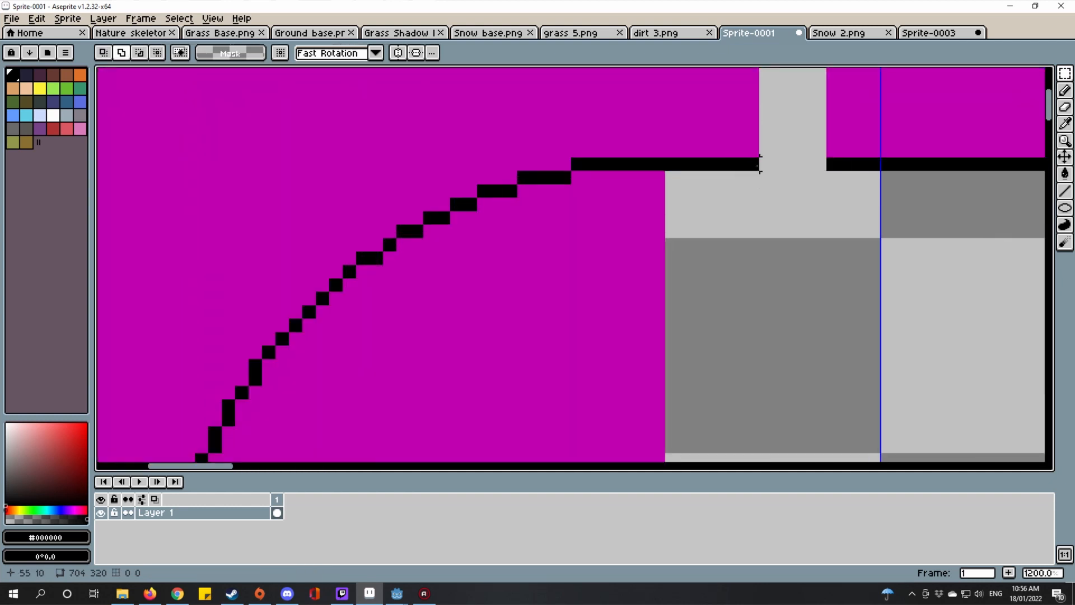
Step: Stretch the top line's end pixel rightward to close the gap
click(753, 164)
drag(763, 164, 830, 176)
scroll(784, 173, down, 6)
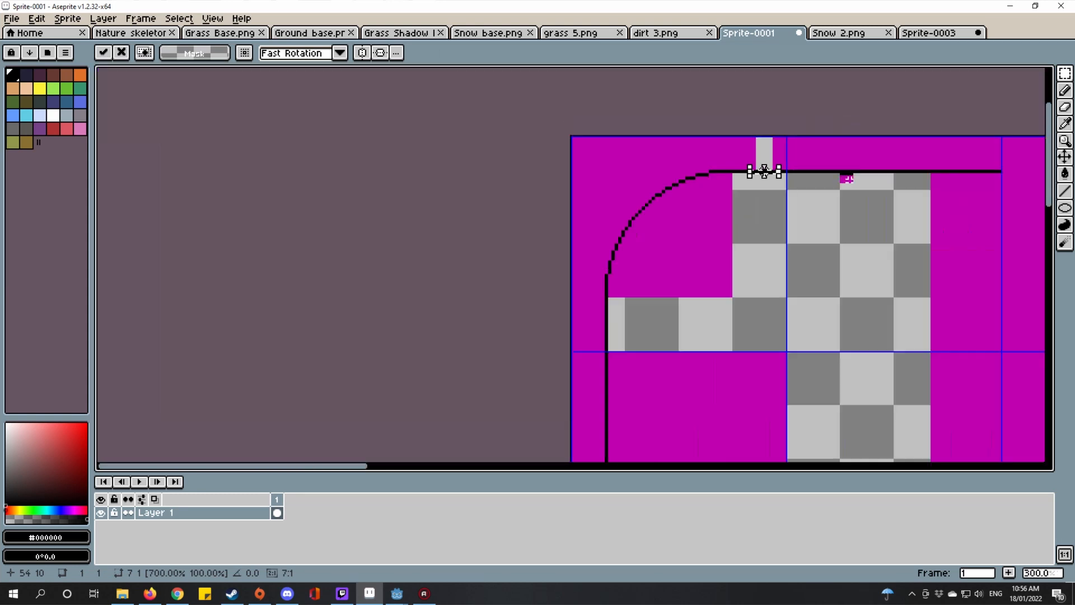
drag(475, 236, 474, 241)
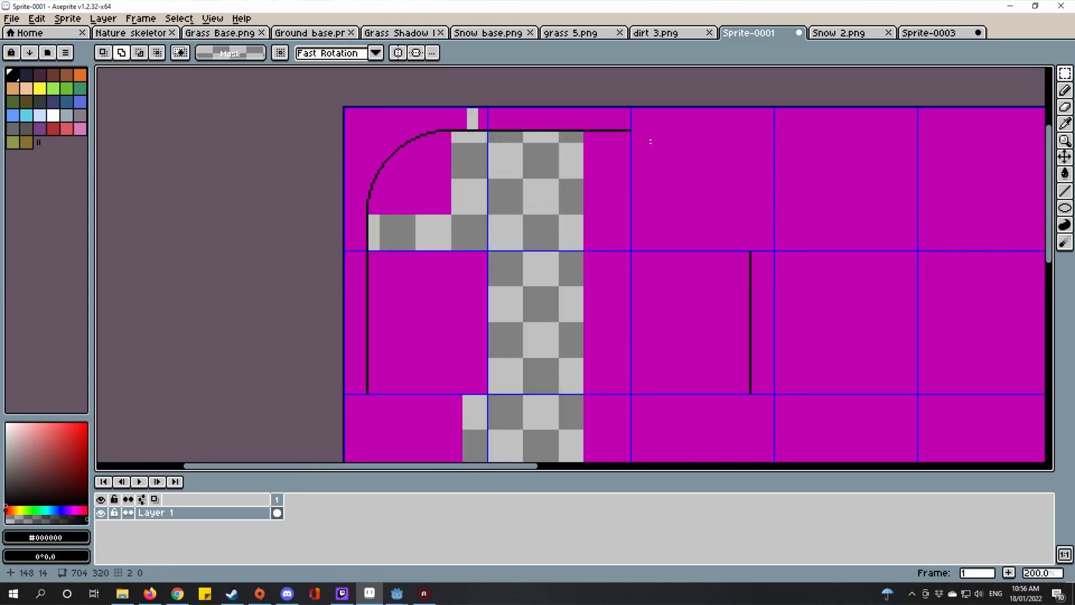
scroll(611, 216, up, 3)
Step: Flip a copy of the top-left corner tile horizontally and place it at the line's right end
drag(443, 162, 538, 221)
double_click(544, 211)
scroll(537, 220, down, 1)
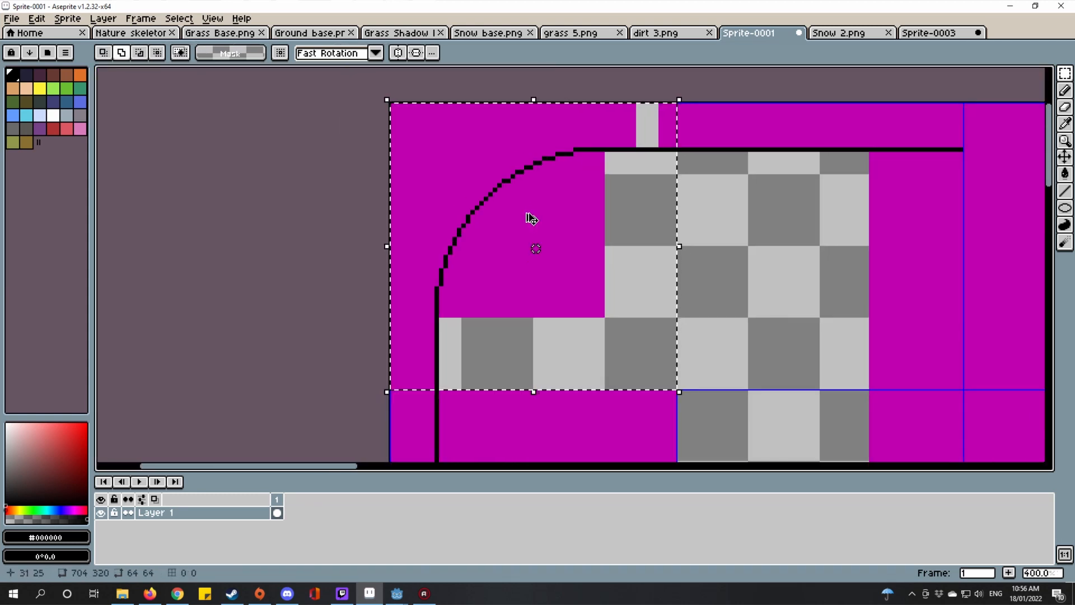
click(37, 19)
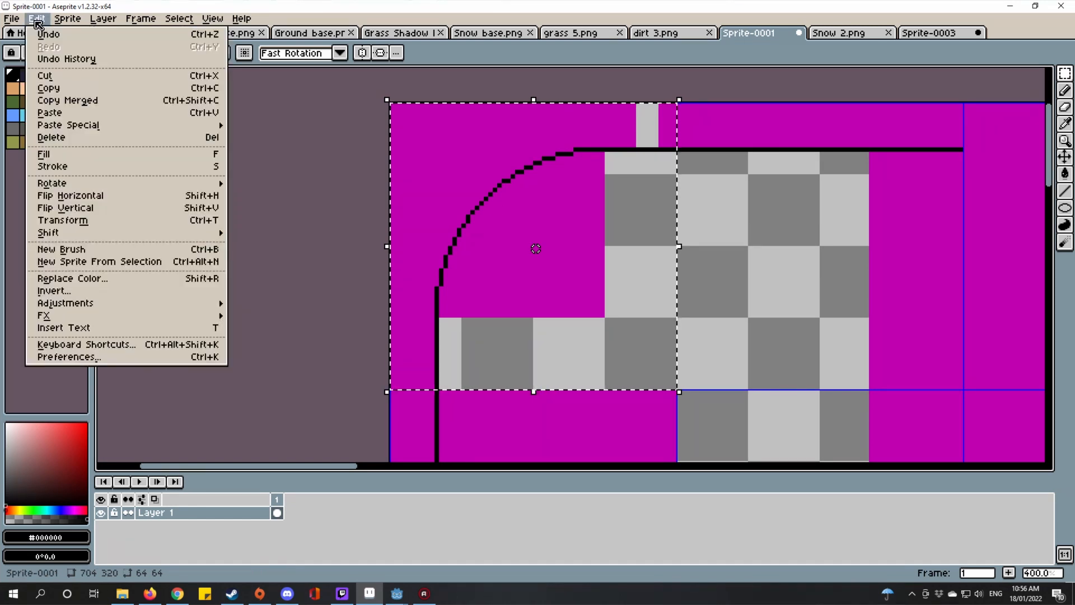
click(73, 195)
scroll(557, 209, down, 2)
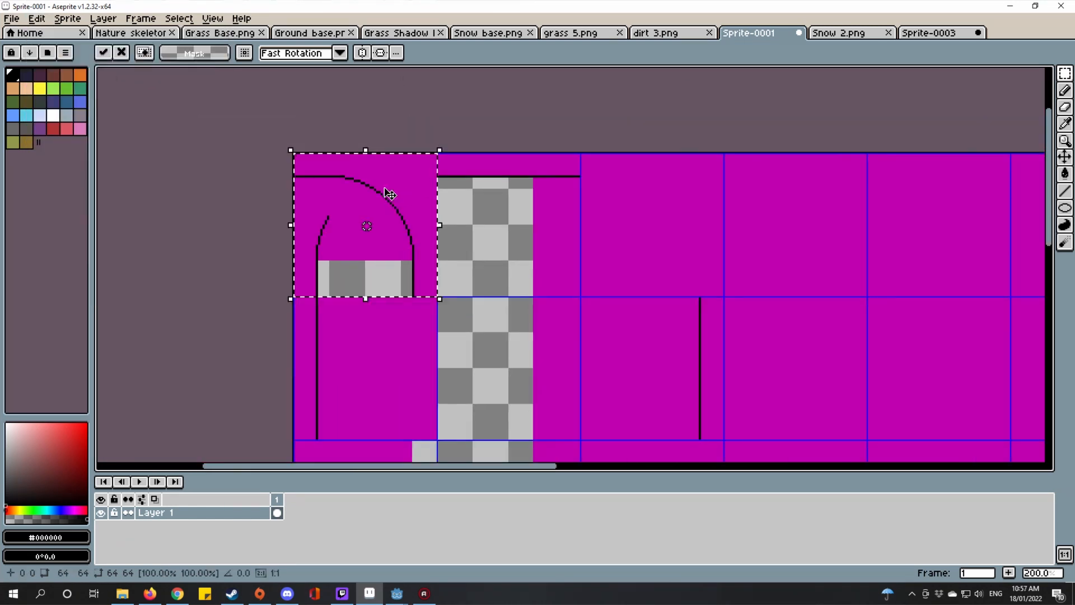
drag(389, 192, 673, 194)
scroll(705, 182, up, 2)
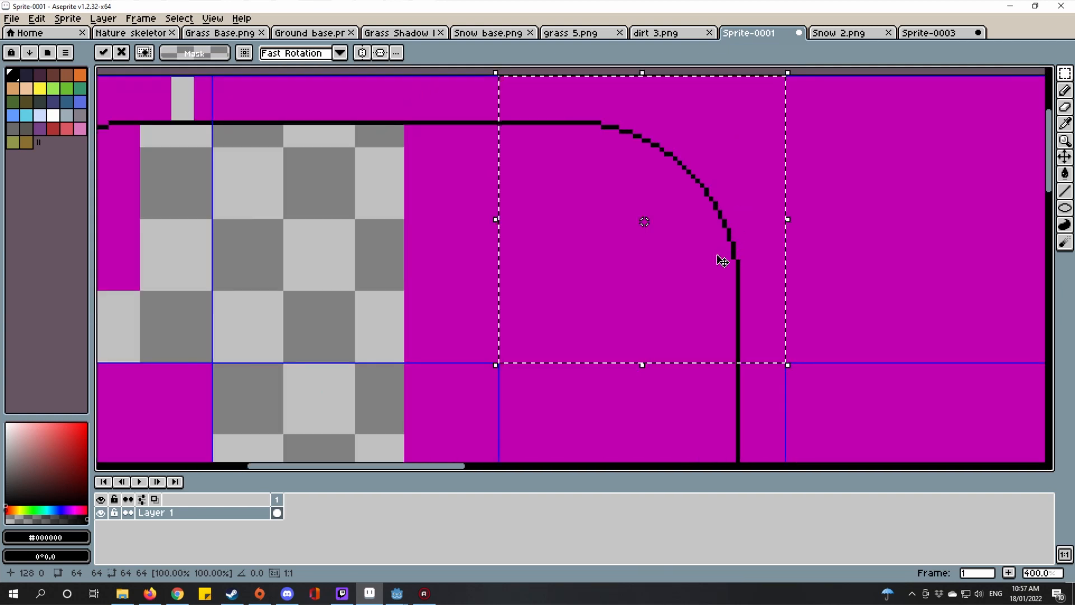
scroll(678, 213, down, 1)
key(ctrl+d)
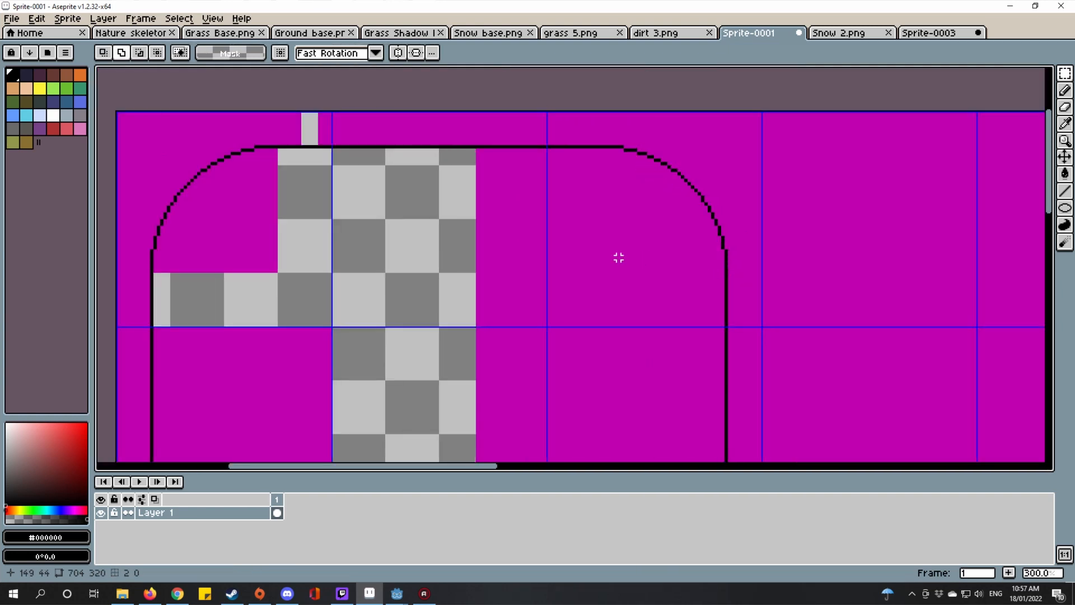
scroll(618, 257, down, 4)
scroll(638, 230, up, 4)
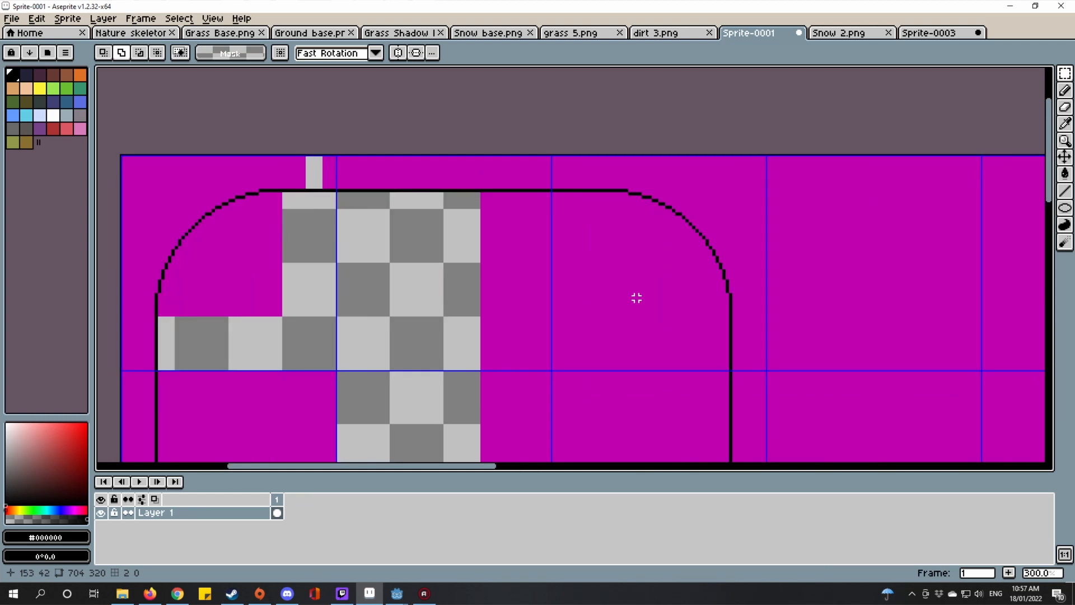
scroll(636, 298, down, 2)
drag(501, 167, 546, 225)
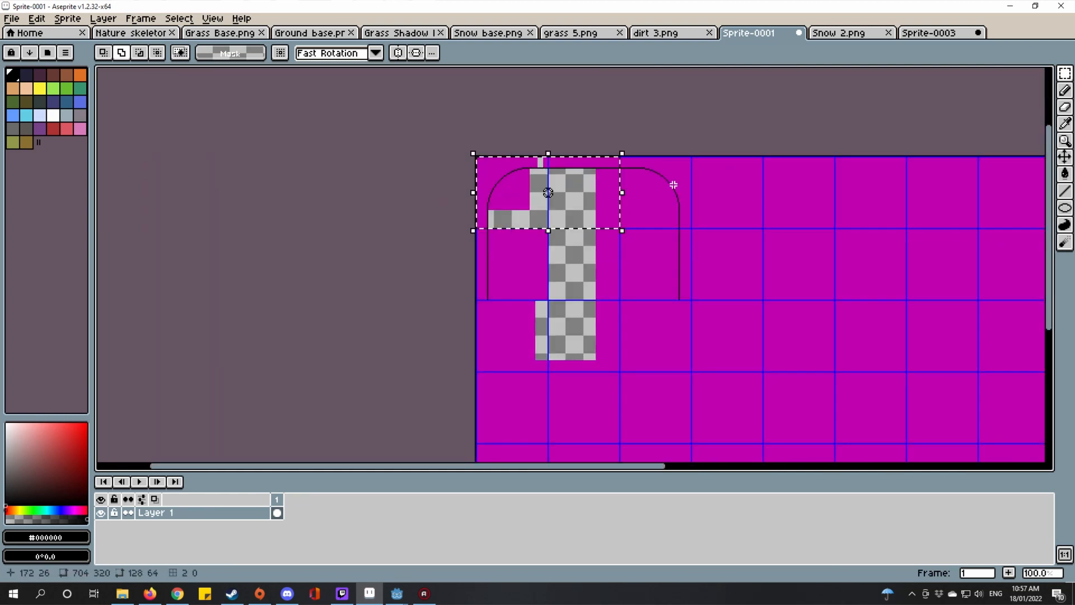
Step: Flip the top three tiles vertically and place them as the bottom edge aligned with the sides
drag(674, 185, 683, 204)
click(660, 207)
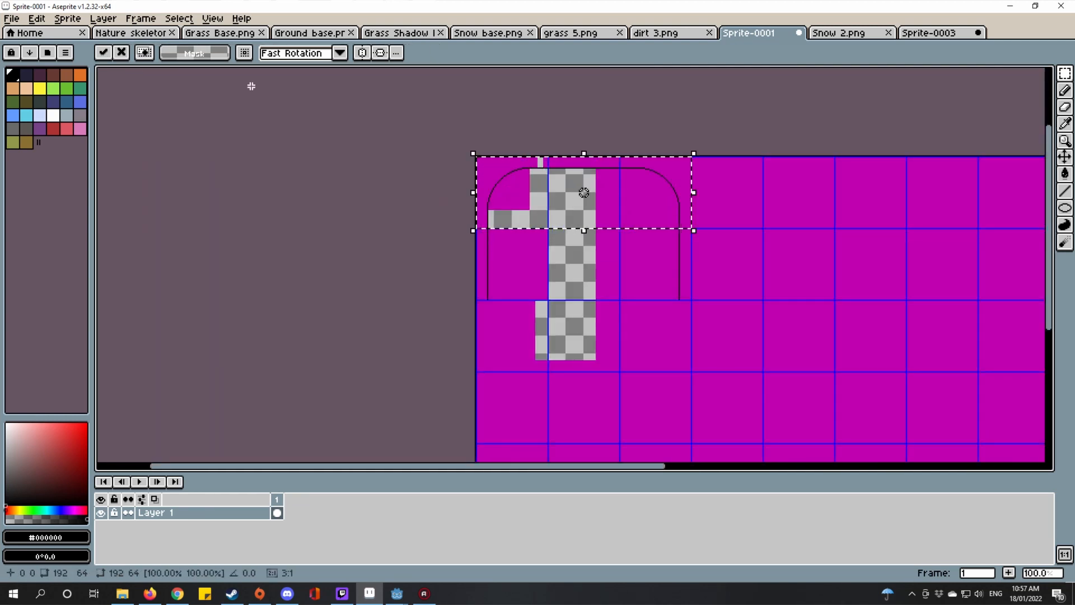
click(37, 19)
click(69, 208)
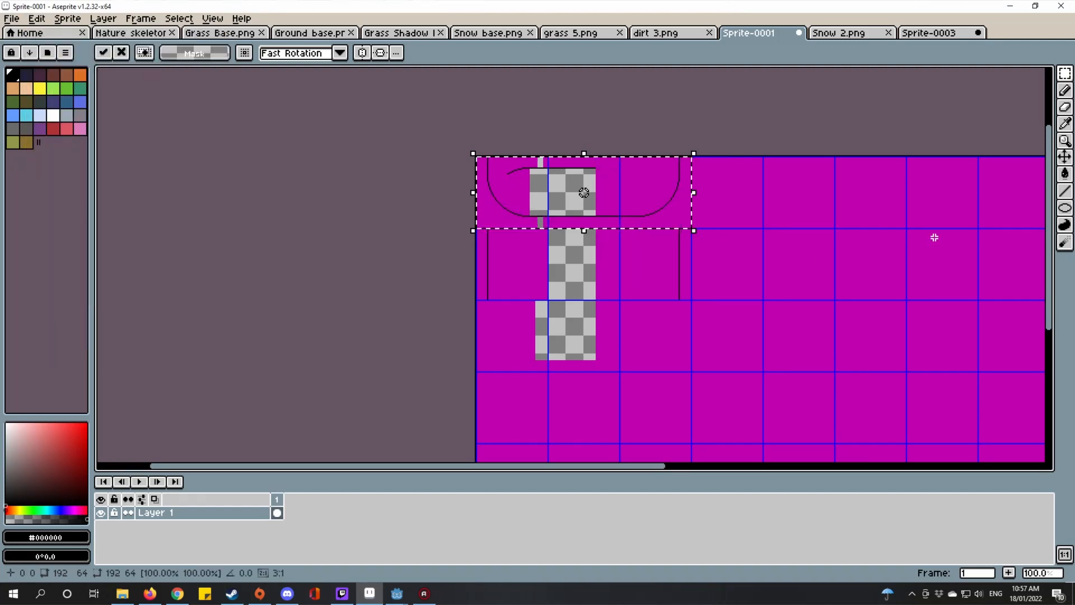
drag(595, 206, 596, 348)
scroll(659, 310, up, 4)
drag(749, 321, 766, 304)
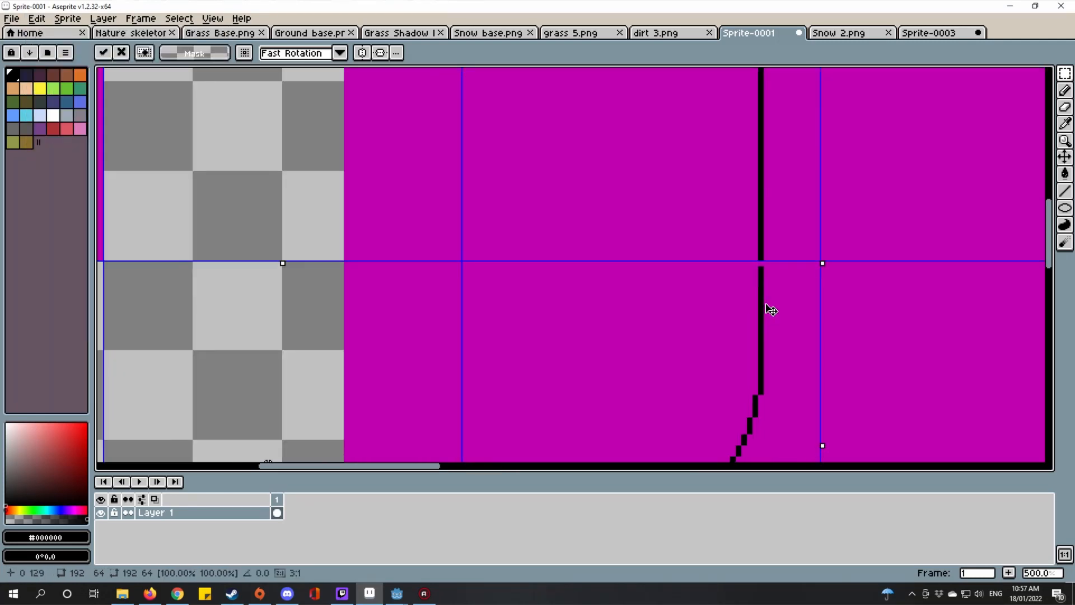
scroll(722, 310, down, 2)
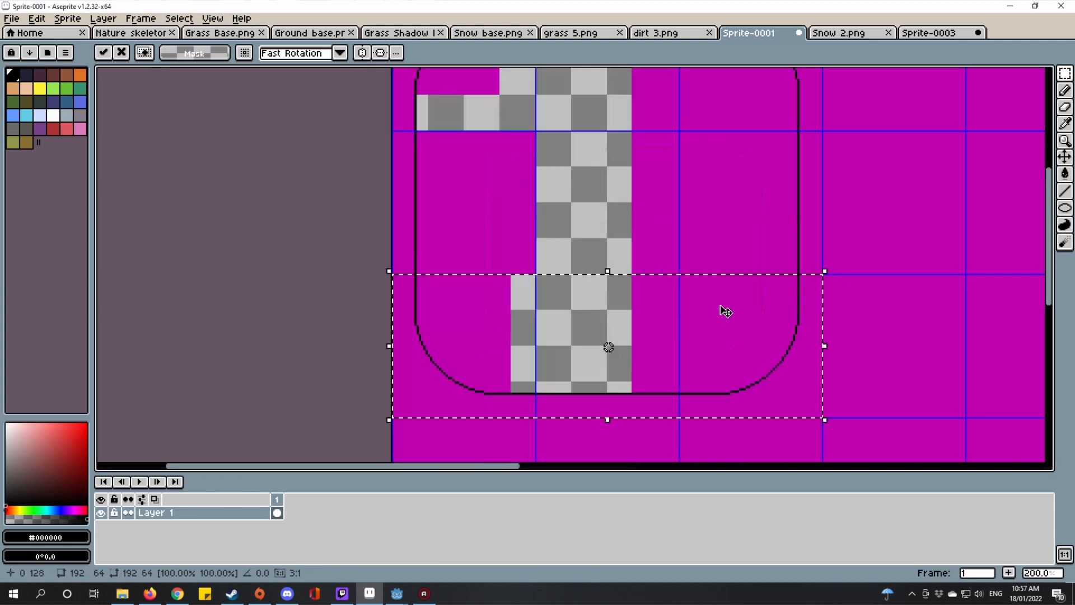
scroll(703, 297, down, 2)
key(Return)
key(ctrl+d)
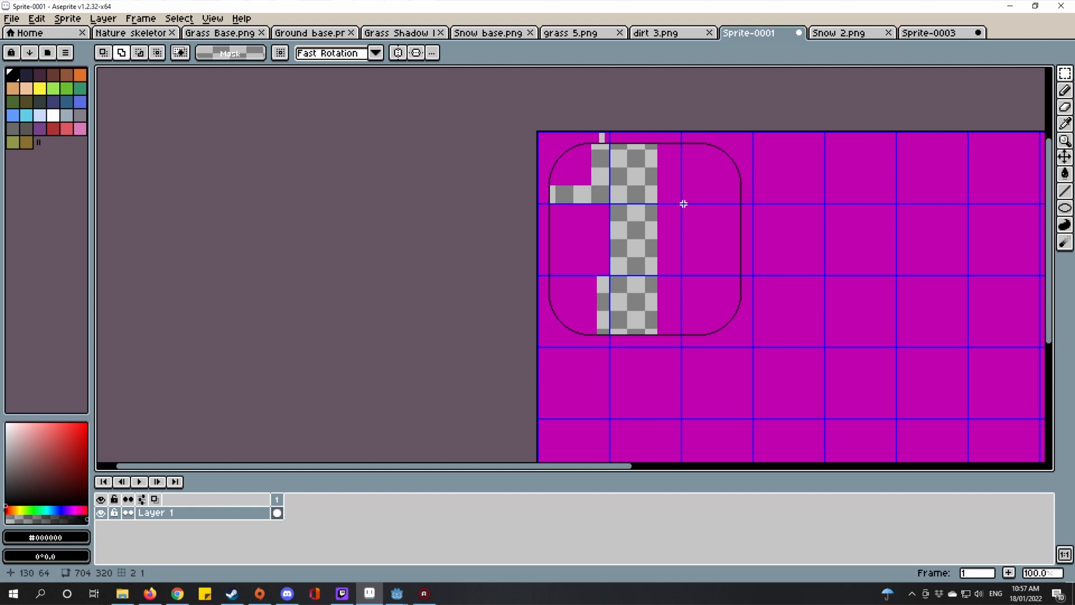
Step: Select the magenta area by colour, then clear the selection
key(w)
click(593, 225)
key(ctrl+d)
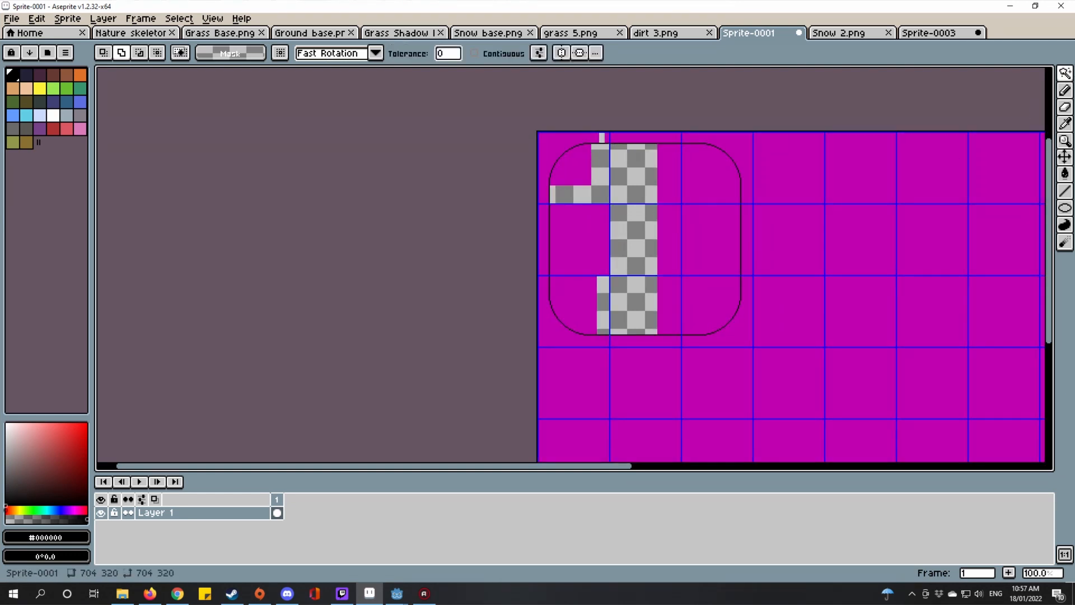
Step: Select the contiguous magenta areas inside the outline and erase them to transparency
click(474, 53)
click(592, 306)
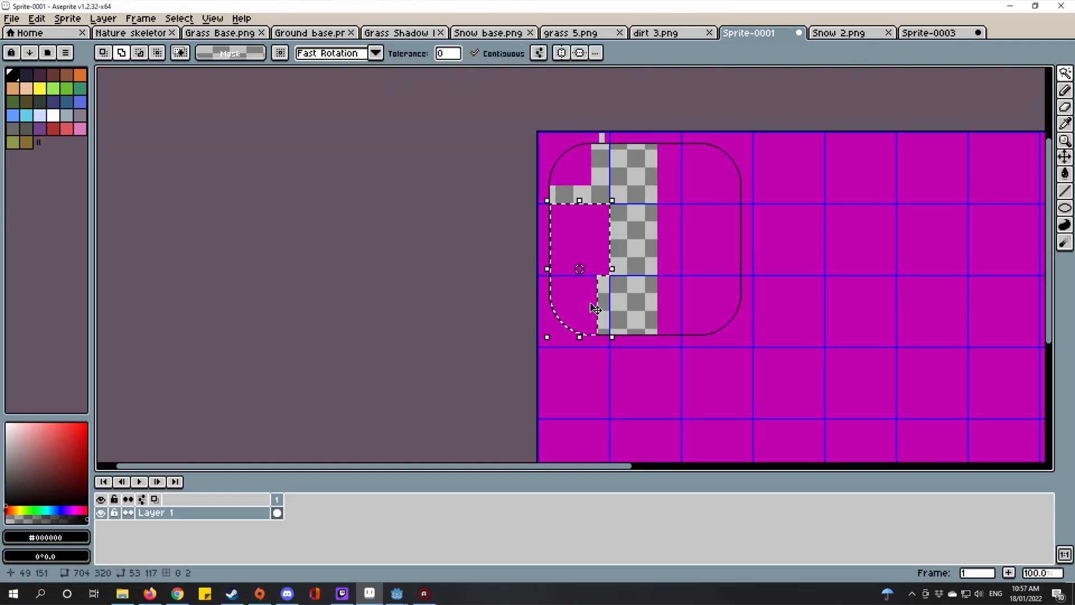
click(689, 280)
click(582, 157)
scroll(612, 181, up, 2)
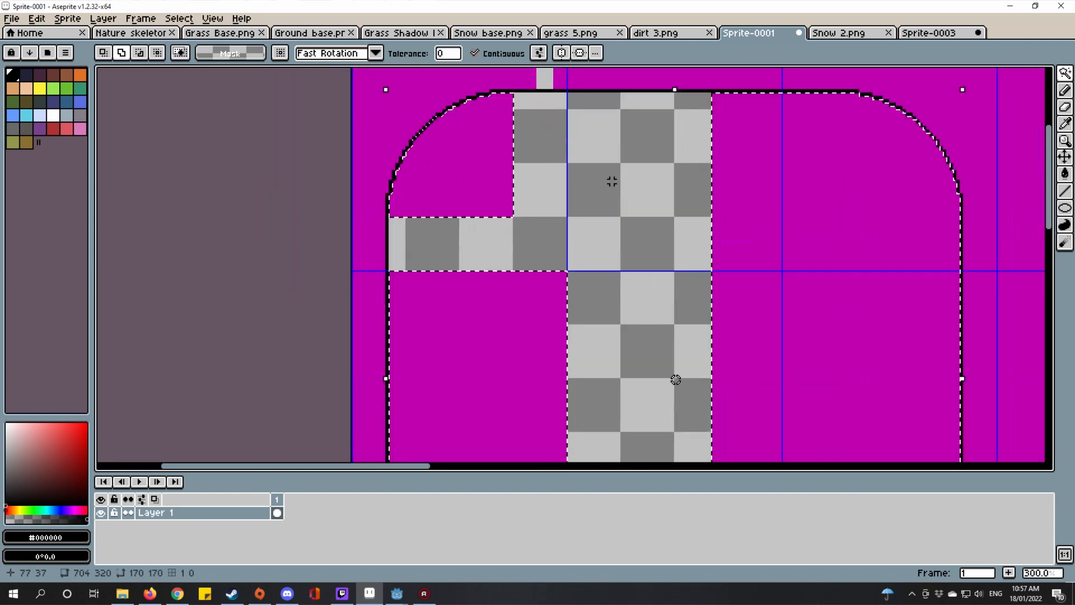
key(Delete)
scroll(612, 181, down, 2)
scroll(612, 176, up, 1)
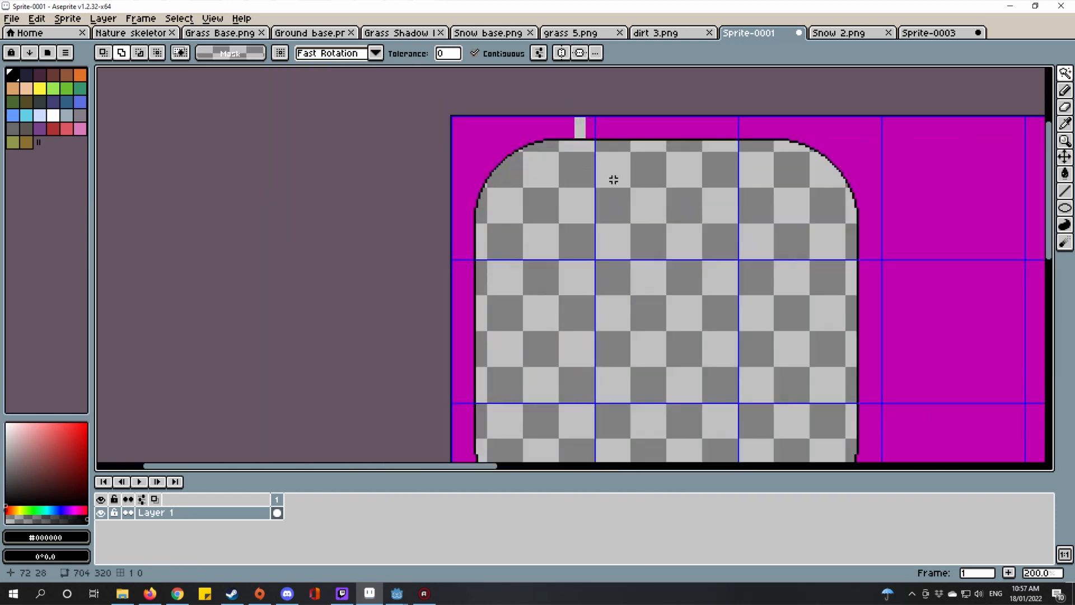
scroll(615, 290, up, 2)
scroll(640, 271, up, 1)
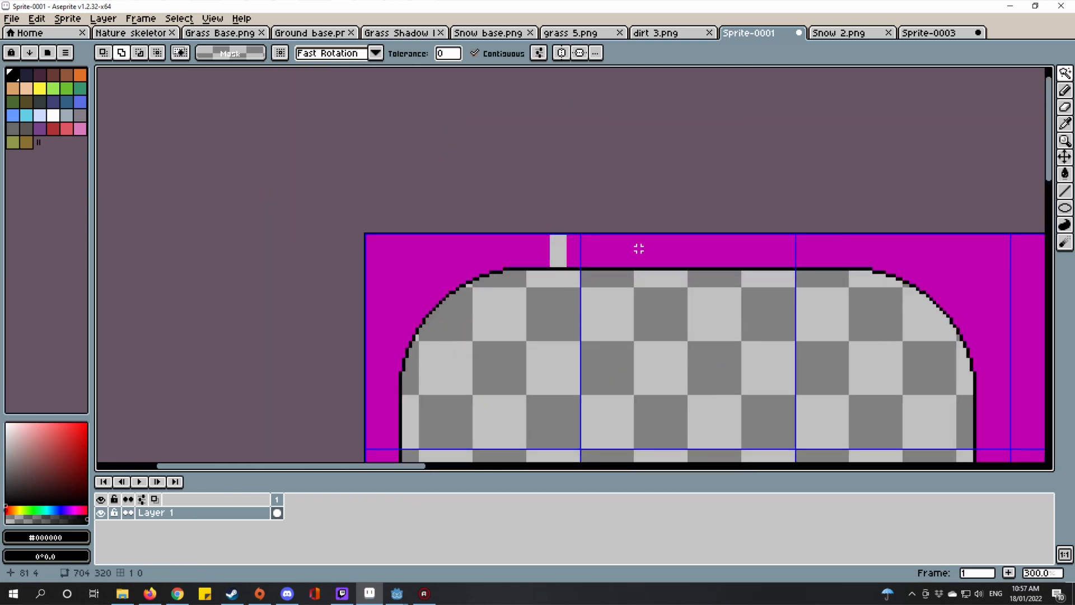
Step: Pick magenta from the canvas and paint-bucket fill the leftover grey column with it
key(i)
click(634, 235)
key(b)
scroll(557, 242, up, 4)
click(557, 236)
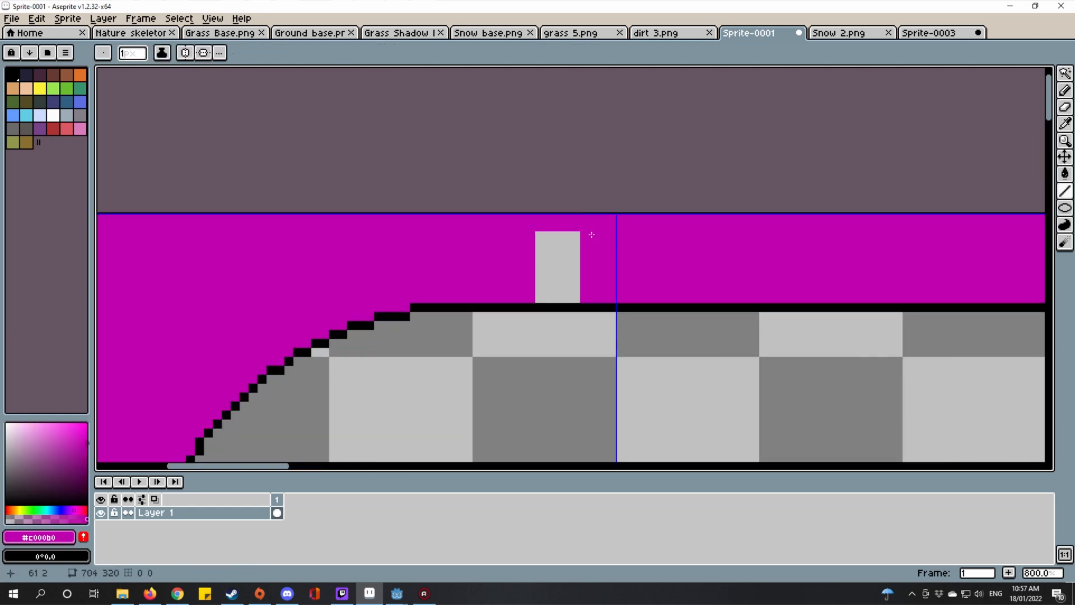
scroll(521, 288, up, 2)
key(g)
click(597, 258)
scroll(596, 258, down, 7)
scroll(815, 218, down, 2)
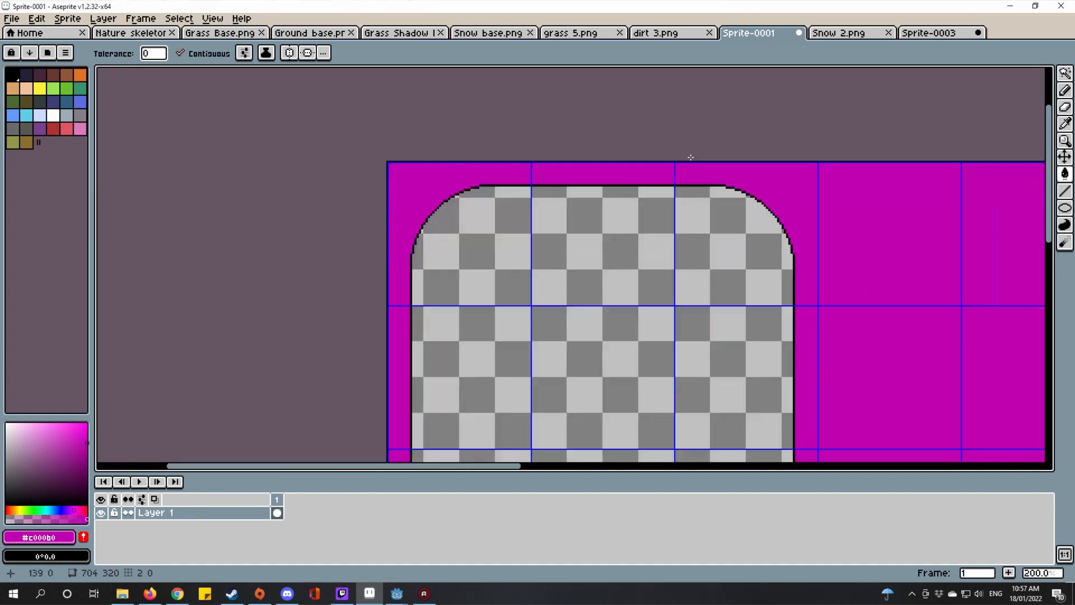
Step: Cancel the save dialog and switch to Rectangular Marquee over the rounded square's corner tile
key(ctrl+s)
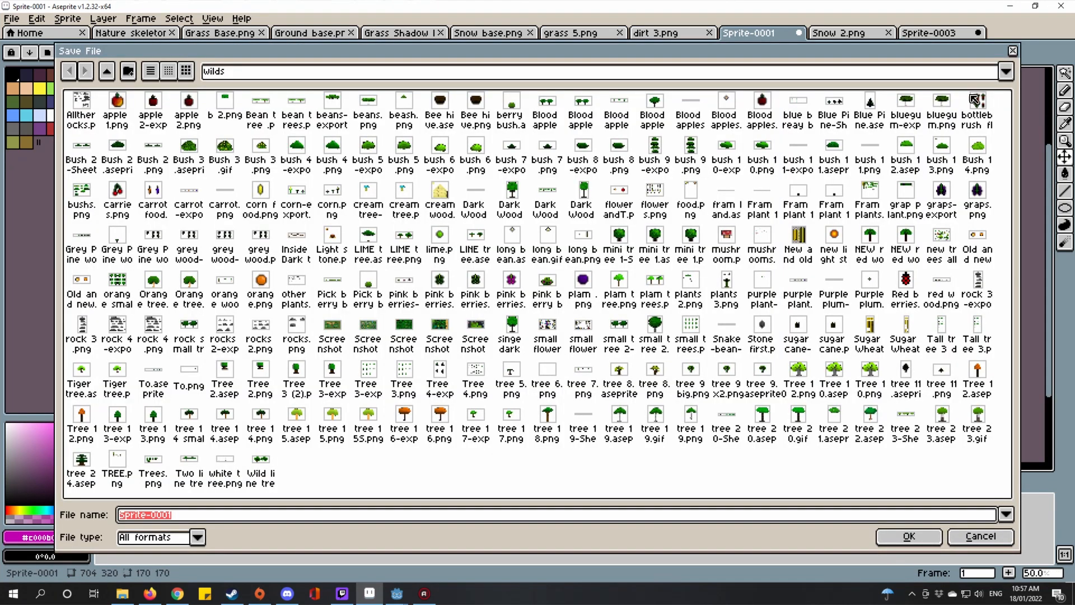
click(1015, 51)
key(m)
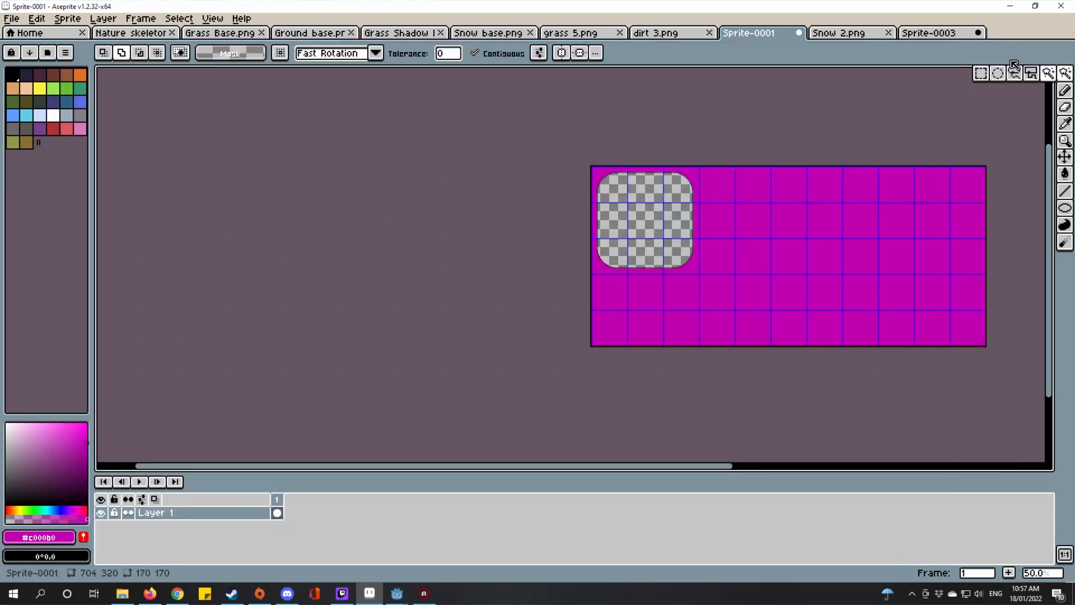
scroll(657, 194, up, 1)
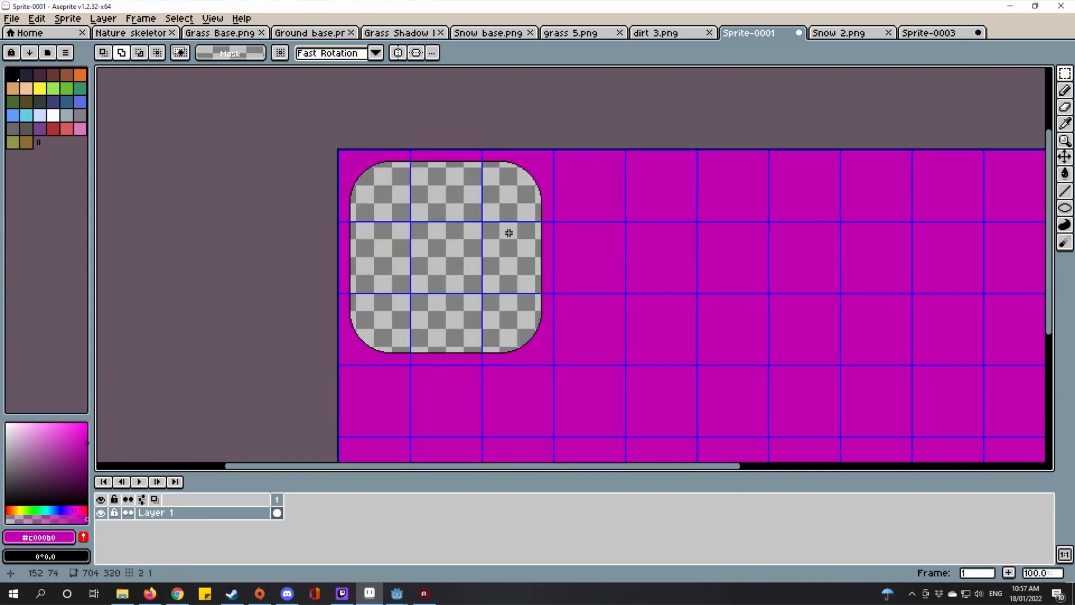
drag(507, 233, 525, 247)
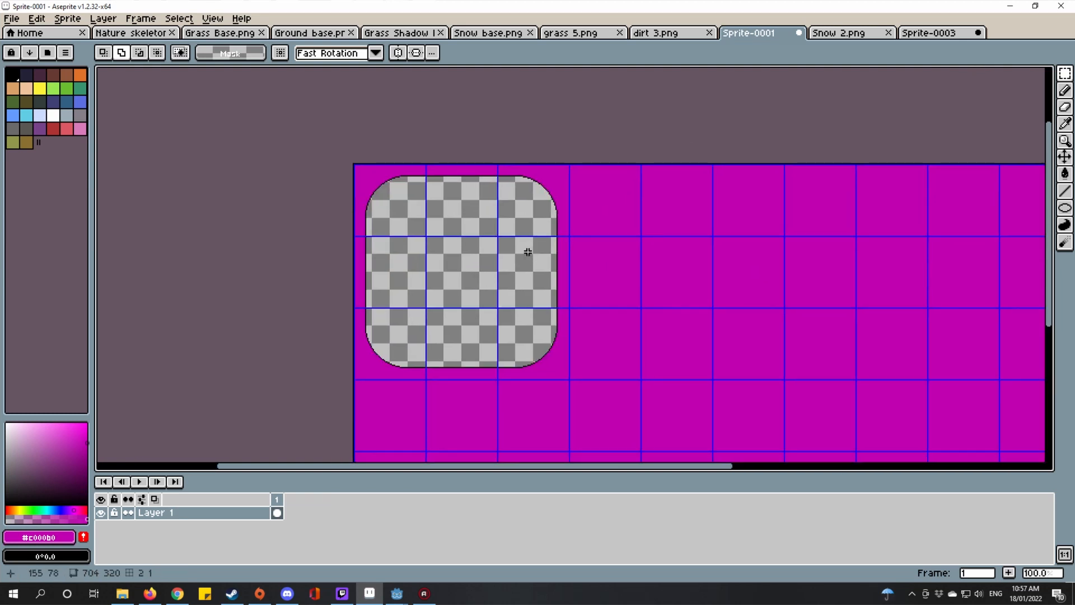
scroll(559, 111, up, 2)
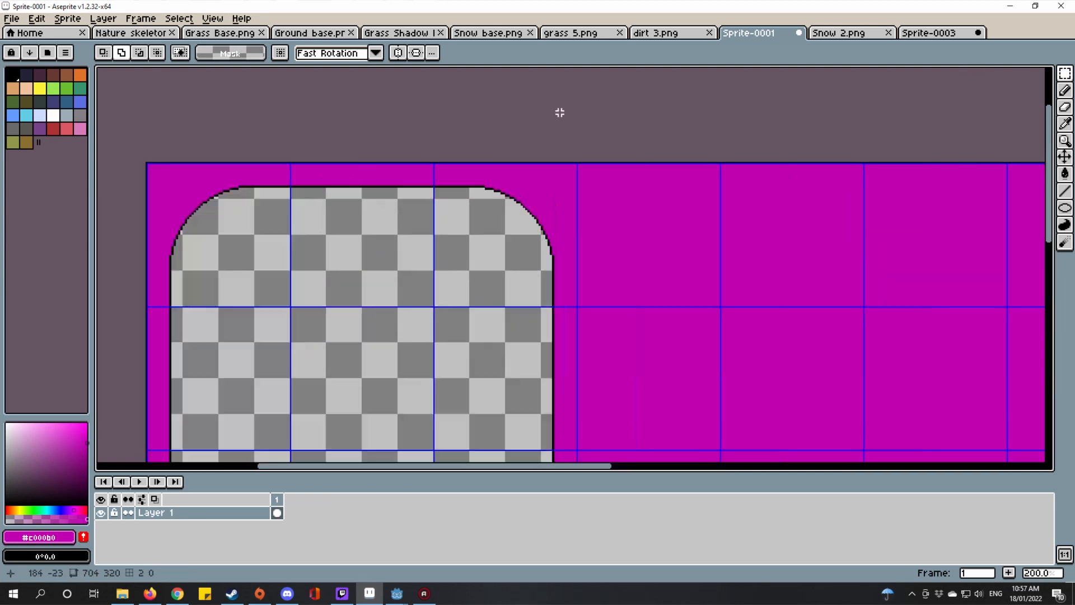
scroll(528, 165, up, 1)
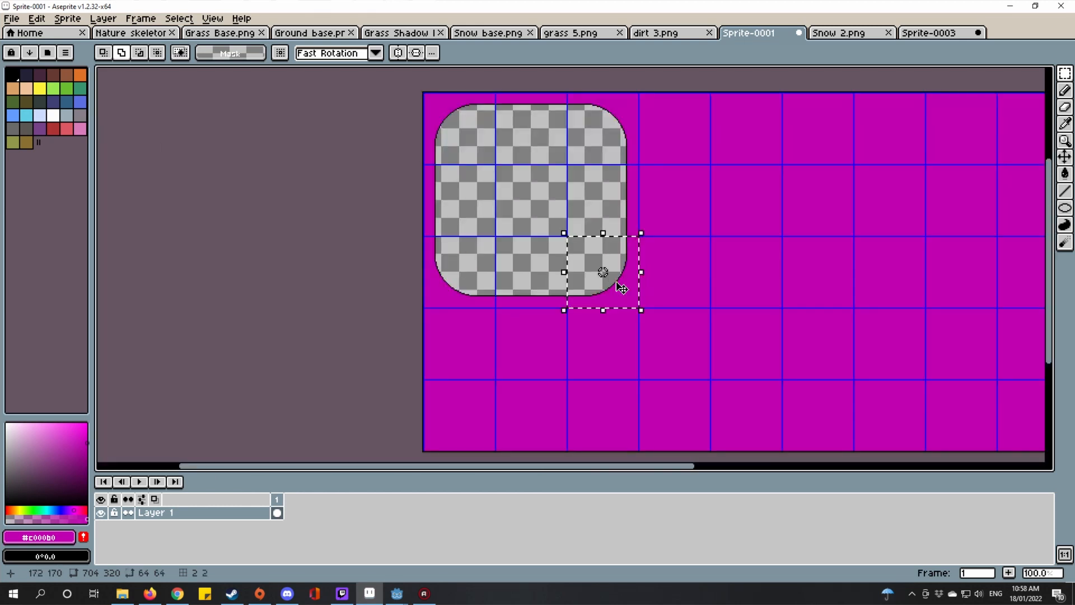
Step: Copy the rounded square's corner curve one grid row down and drop it in place
click(622, 287)
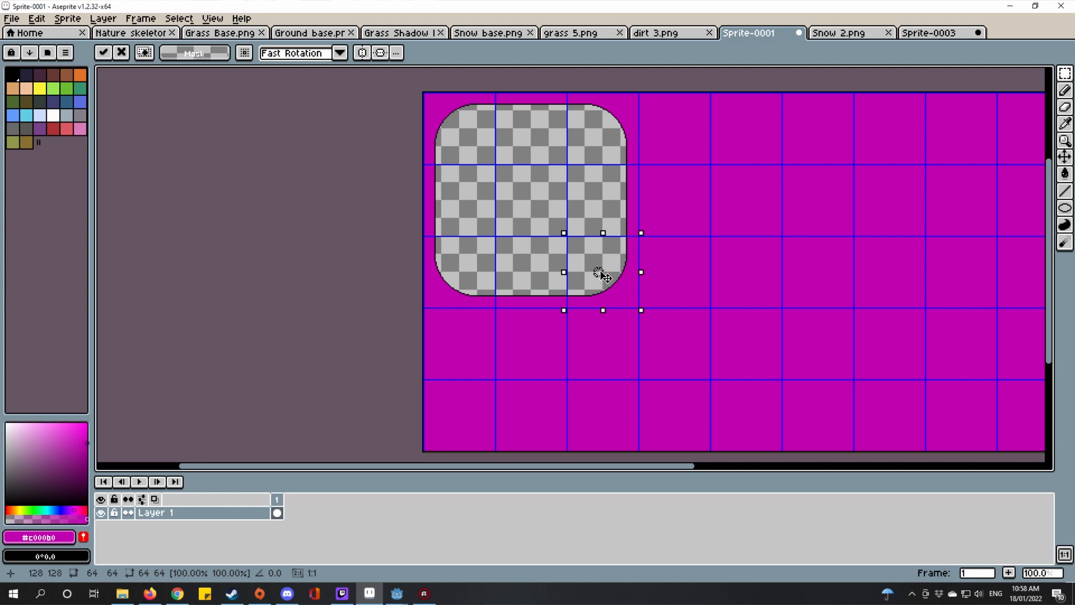
drag(623, 282, 637, 348)
scroll(615, 339, up, 3)
scroll(638, 348, down, 3)
scroll(641, 353, up, 2)
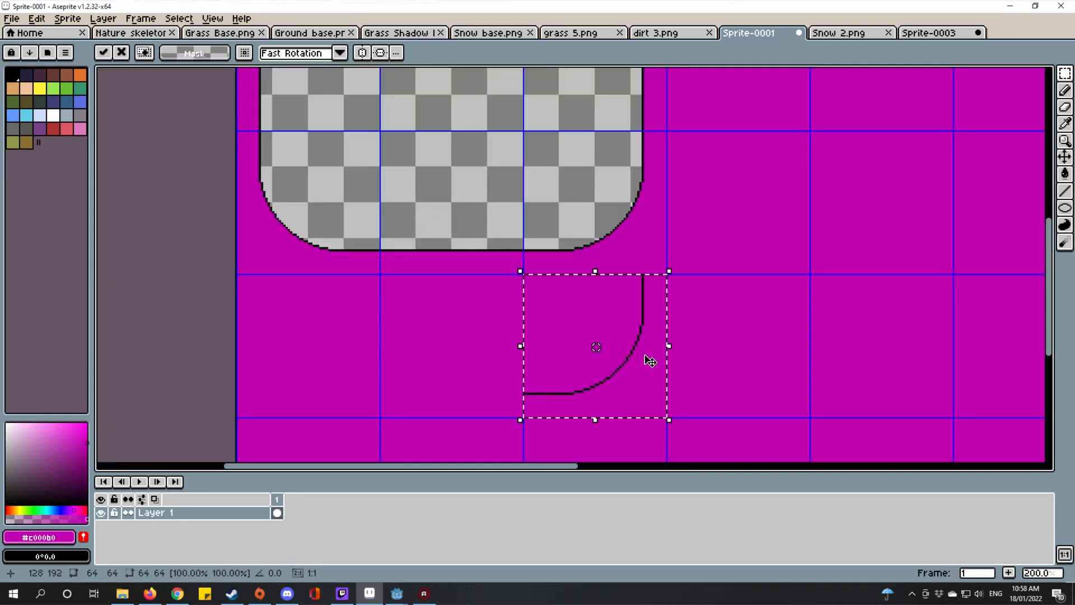
drag(680, 299, 817, 318)
key(ctrl+d)
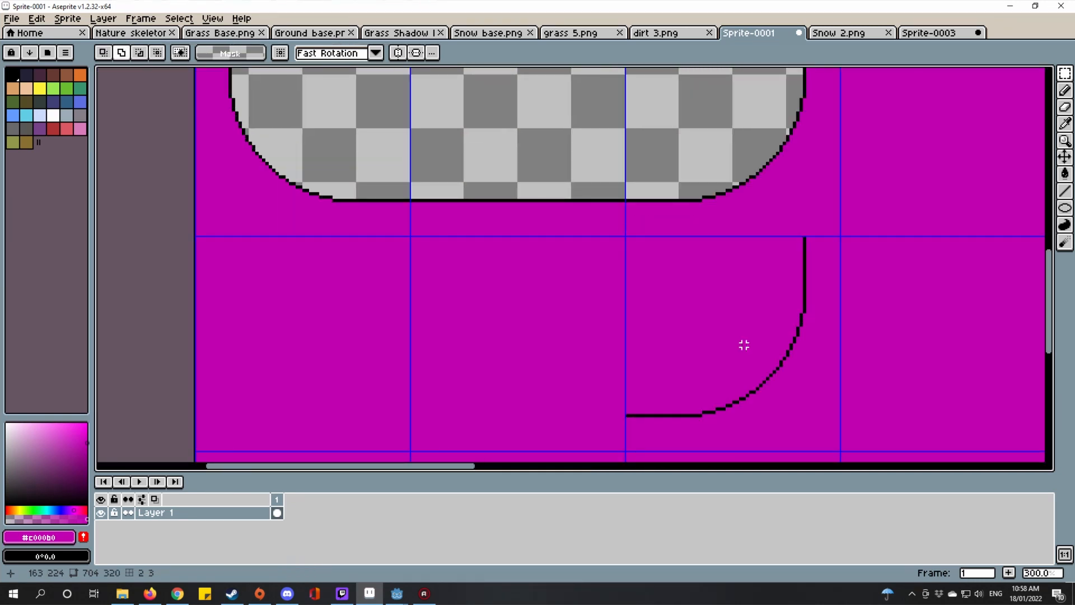
Step: Copy a second corner curve into the row below to close the D-shaped end
scroll(728, 392, down, 5)
scroll(734, 276, up, 2)
drag(734, 276, 762, 311)
scroll(721, 277, up, 3)
click(761, 311)
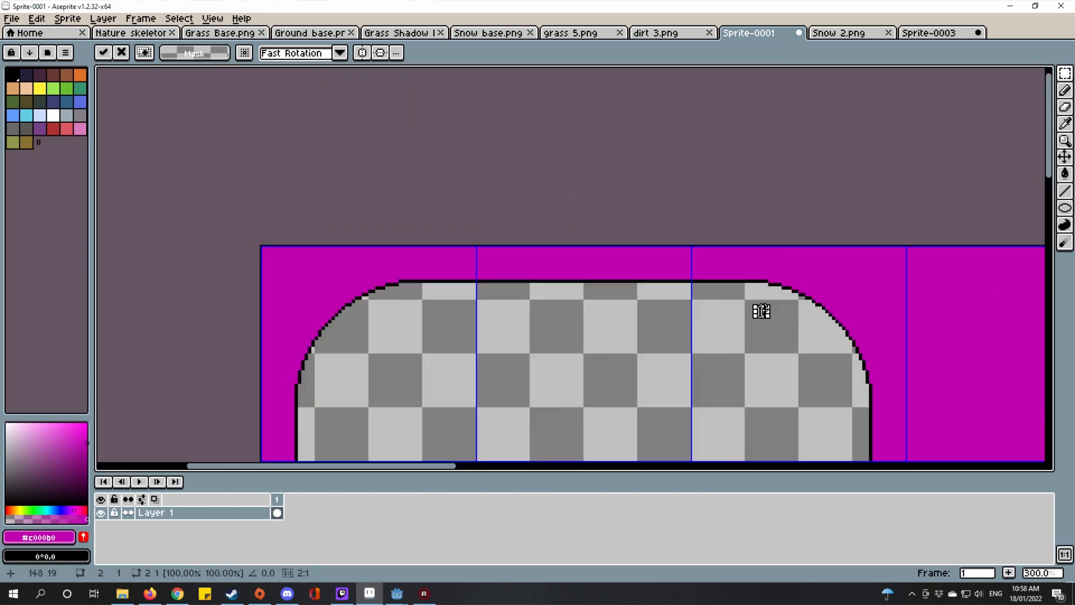
double_click(786, 347)
scroll(795, 364, down, 1)
drag(795, 364, 701, 241)
scroll(710, 280, down, 1)
drag(712, 285, 674, 182)
scroll(665, 295, up, 3)
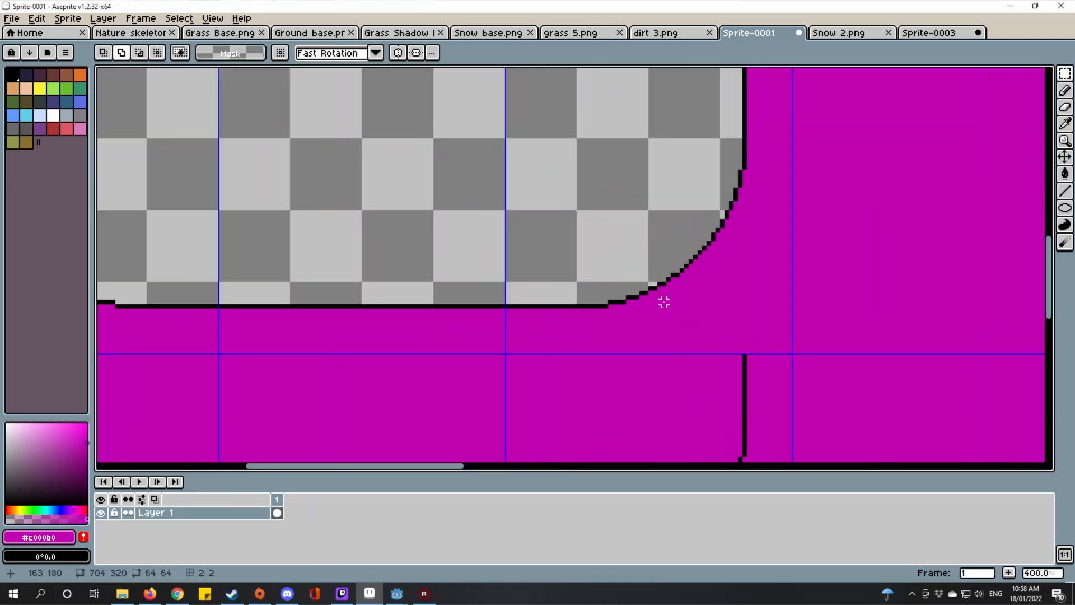
drag(664, 299, 676, 241)
scroll(704, 371, down, 3)
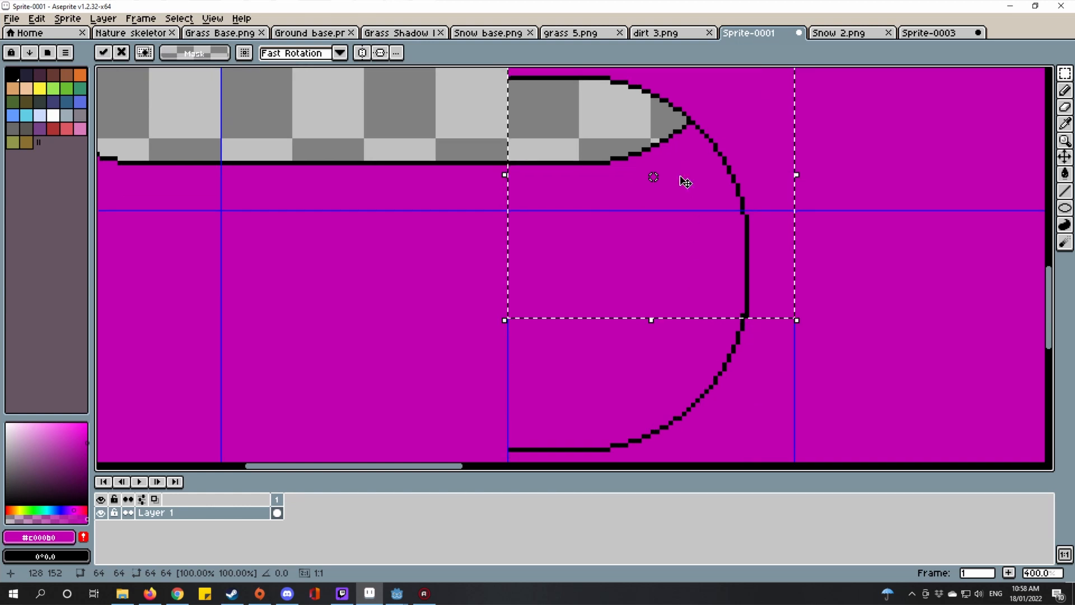
drag(683, 180, 682, 357)
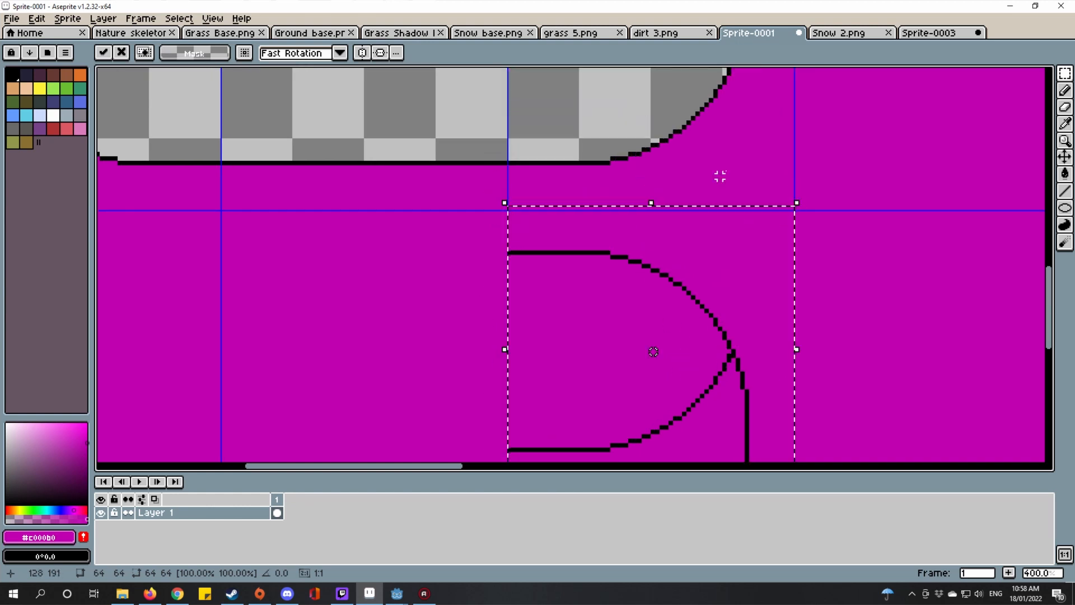
scroll(648, 243, up, 2)
scroll(653, 257, down, 4)
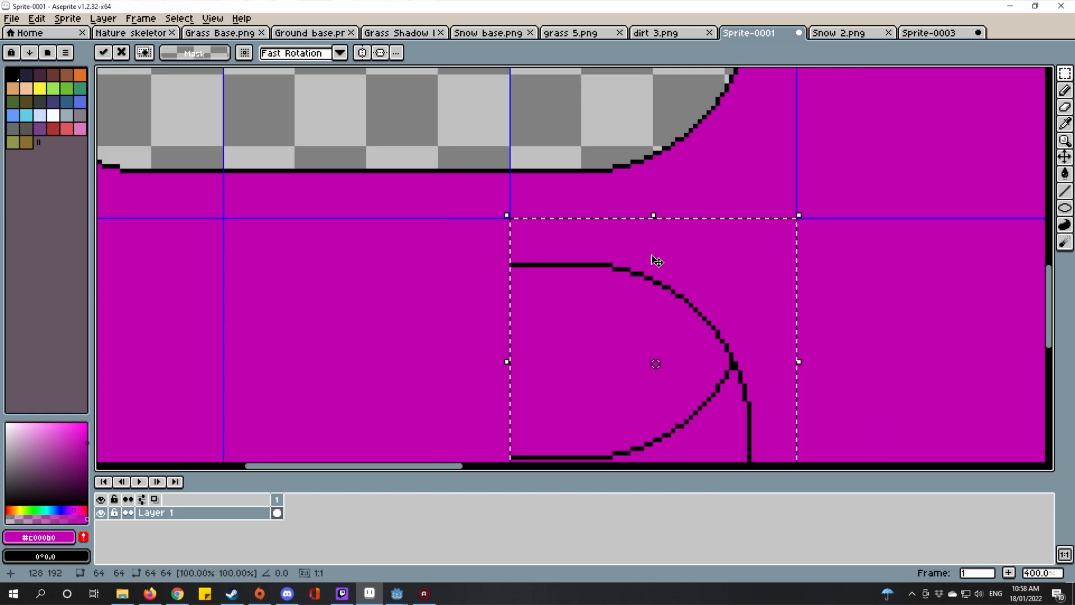
scroll(714, 300, up, 3)
key(ctrl+d)
scroll(659, 305, up, 3)
scroll(653, 308, up, 1)
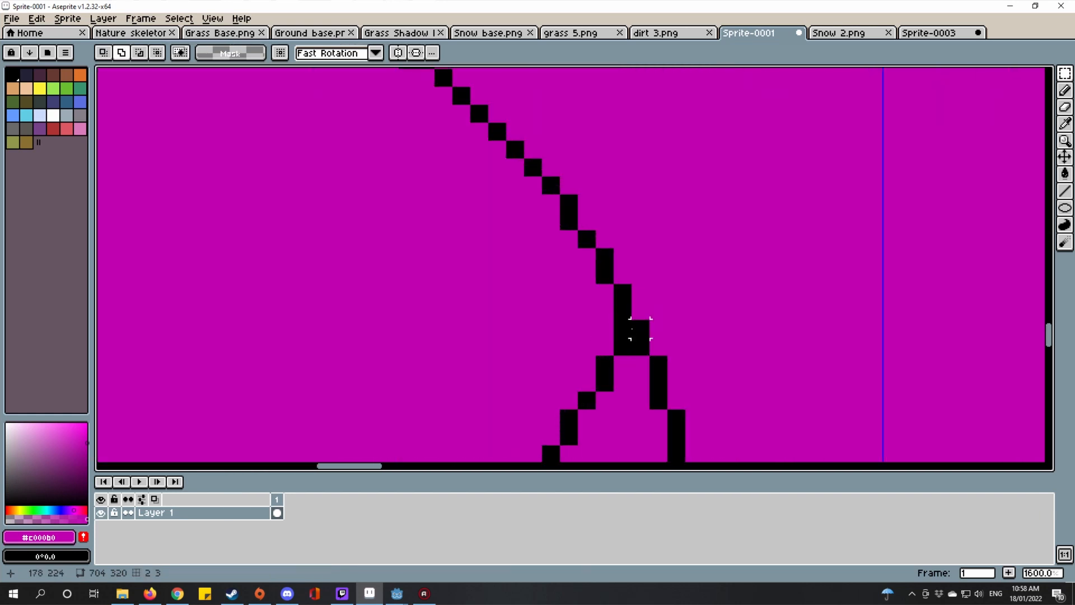
Step: Erase the stray black pixel where the two curves meet
drag(638, 264, 656, 163)
scroll(683, 216, down, 1)
key(e)
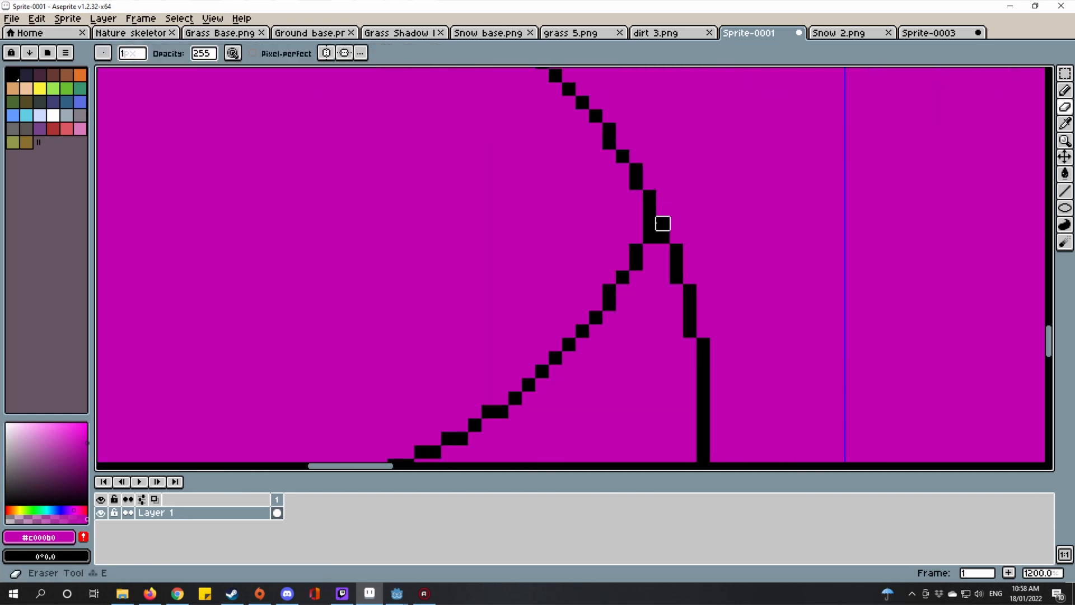
click(660, 221)
Step: Draw a magenta line over the leftover vertical black line, then cancel the save prompt
key(l)
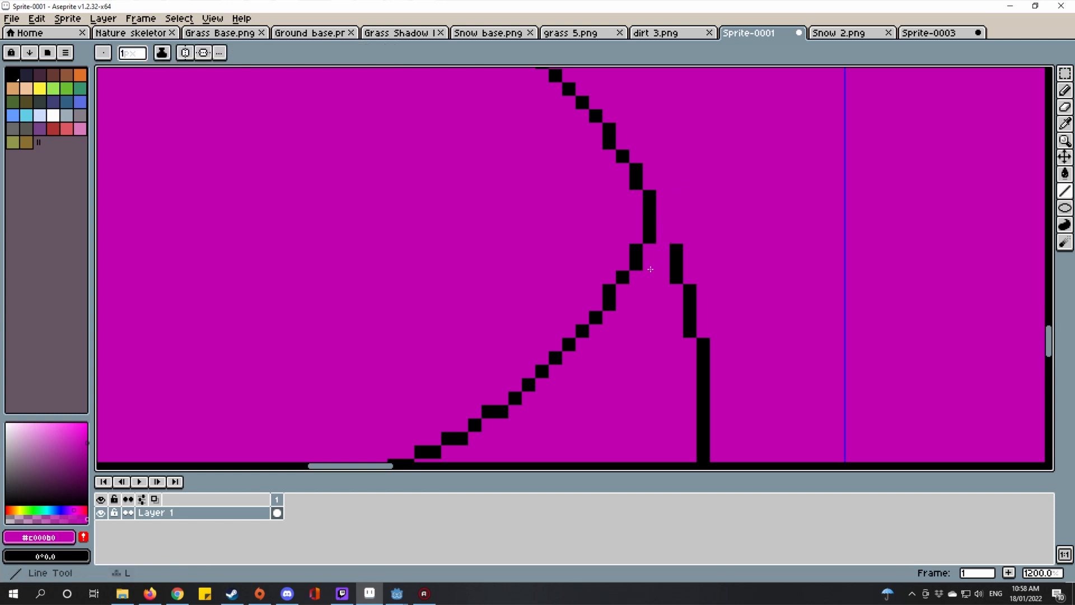
scroll(675, 244, down, 4)
scroll(675, 244, up, 2)
drag(675, 243, 683, 439)
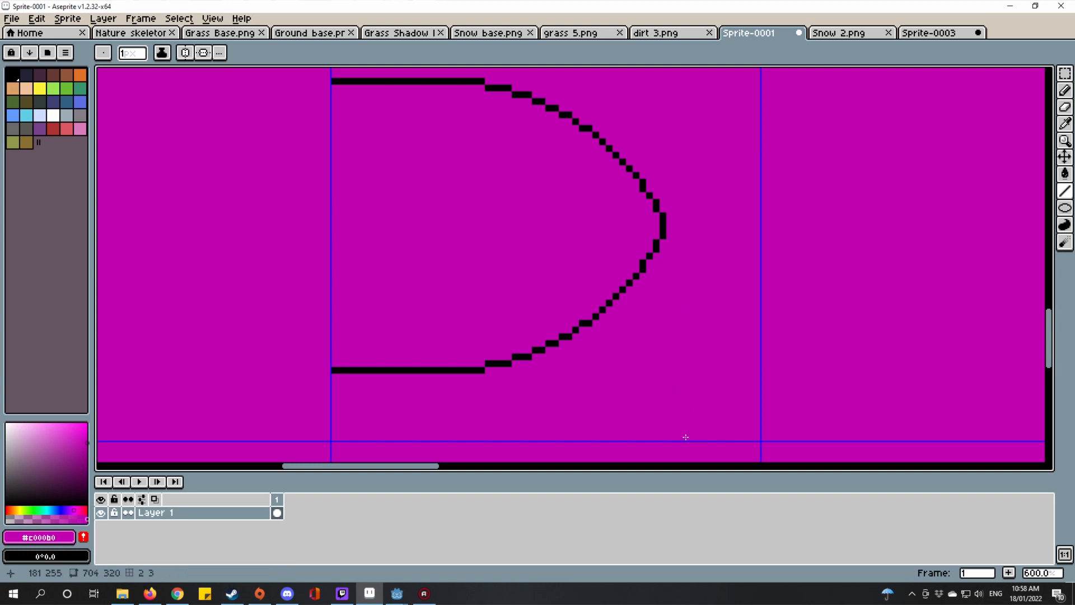
scroll(746, 320, down, 5)
scroll(745, 325, up, 1)
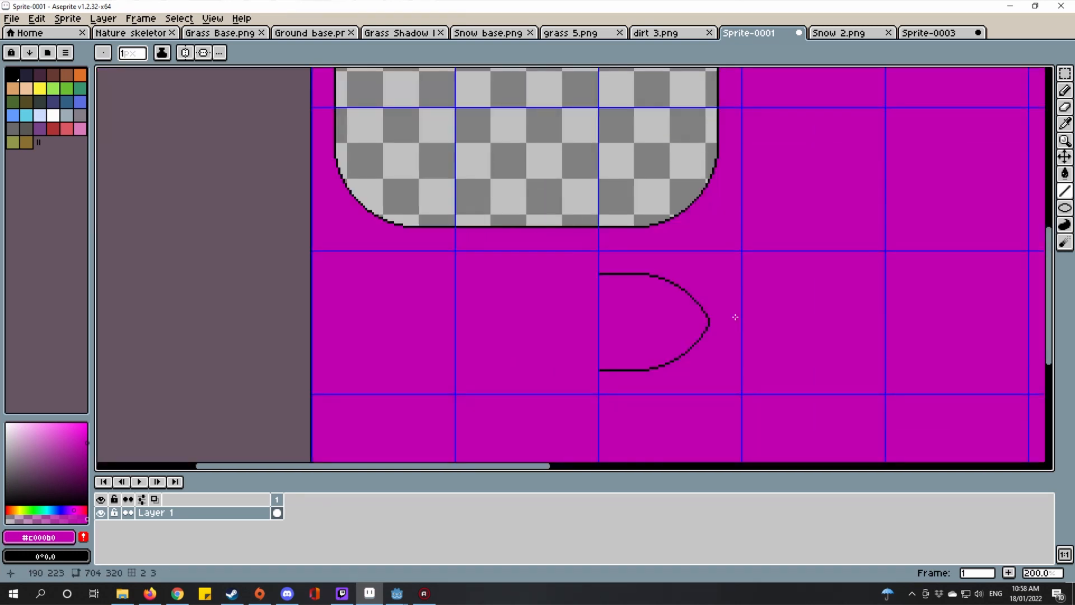
scroll(739, 322, down, 1)
key(ctrl+s)
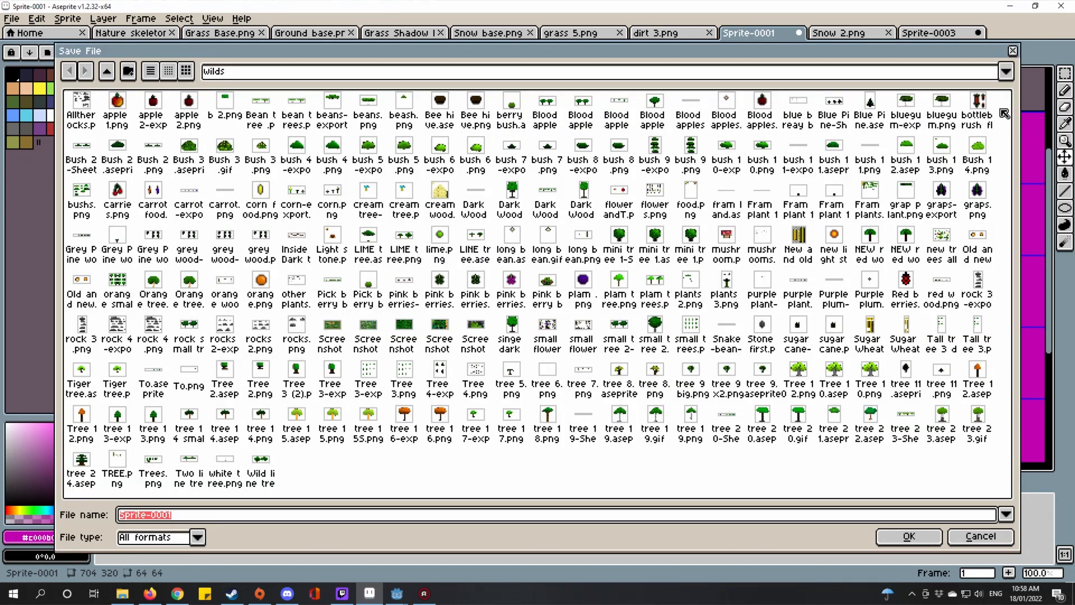
click(1015, 51)
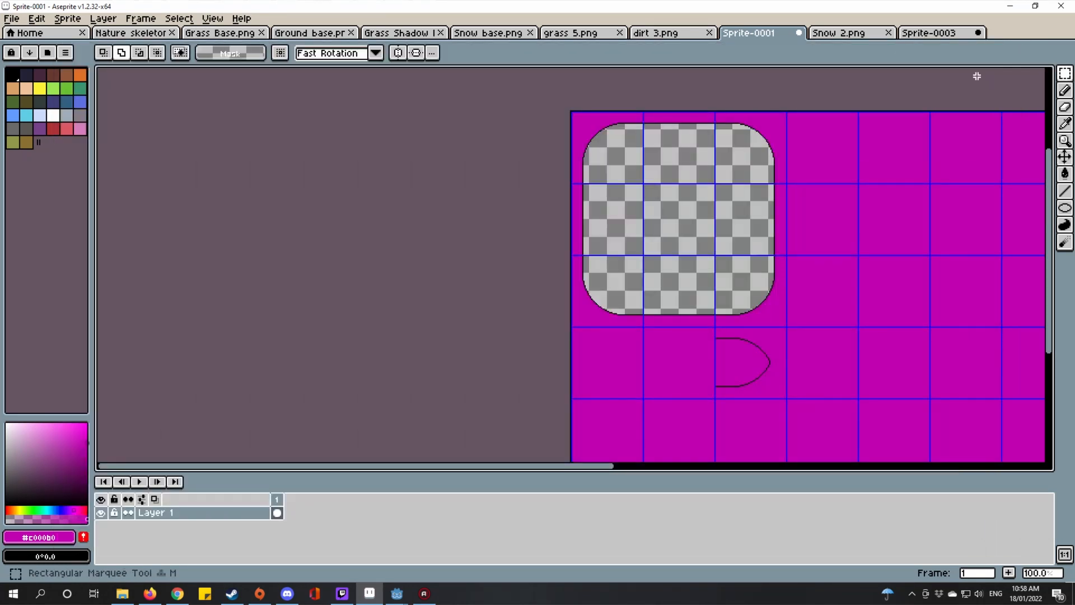
Step: Copy the square's straight bottom edge tile and align it with the D-shape's bottom
scroll(609, 266, up, 1)
click(628, 276)
drag(619, 374, 570, 237)
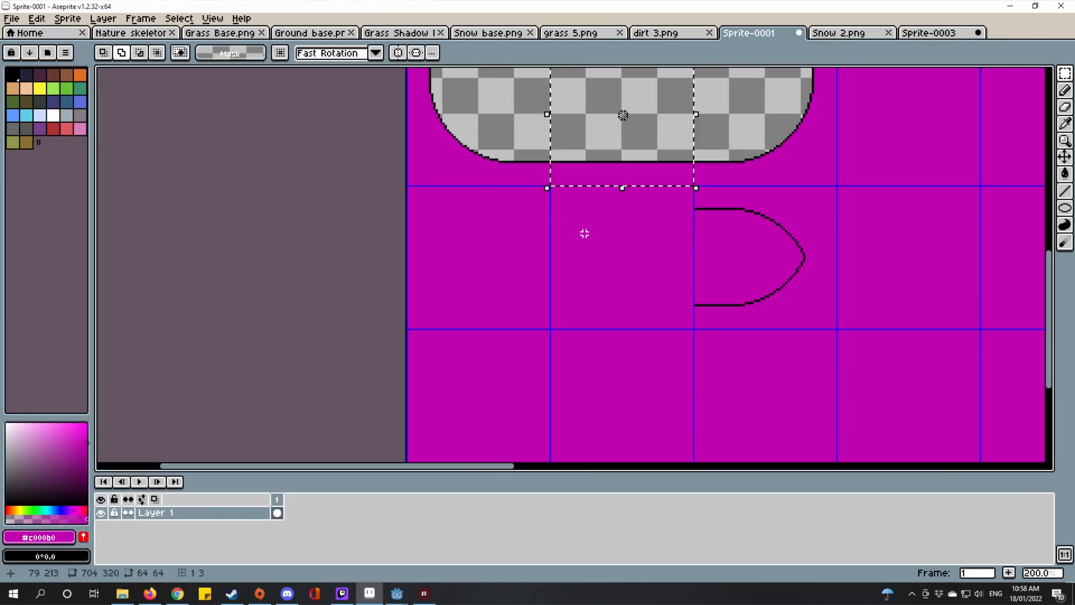
key(ctrl+c)
key(ctrl+v)
drag(625, 176, 676, 298)
scroll(666, 317, up, 3)
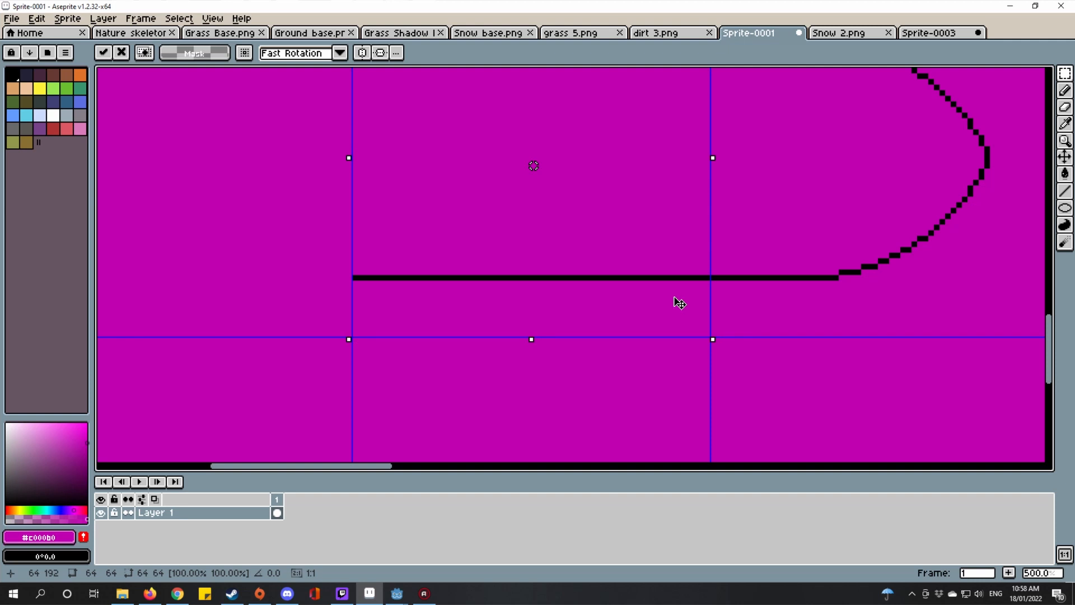
scroll(676, 292, down, 2)
drag(650, 231, 629, 353)
scroll(629, 352, down, 1)
key(ctrl+d)
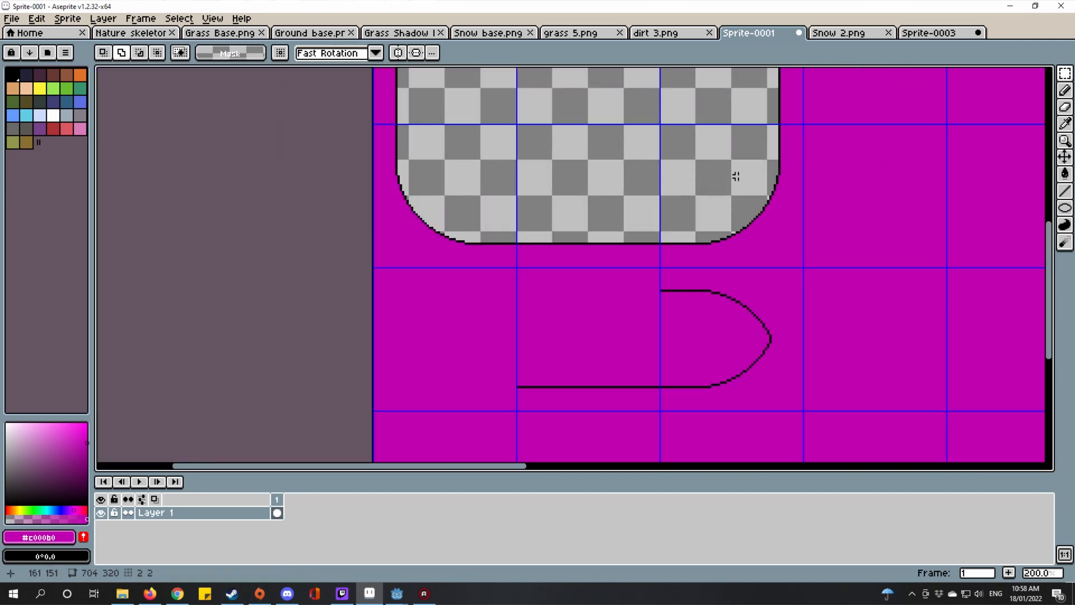
Step: Paste the square's straight top edge beside the rounded end as the capsule's top
drag(685, 208, 712, 341)
scroll(712, 344, down, 1)
scroll(639, 196, up, 2)
double_click(641, 196)
scroll(647, 239, down, 1)
drag(718, 296, 580, 171)
scroll(647, 239, down, 1)
scroll(643, 229, up, 2)
scroll(579, 171, down, 1)
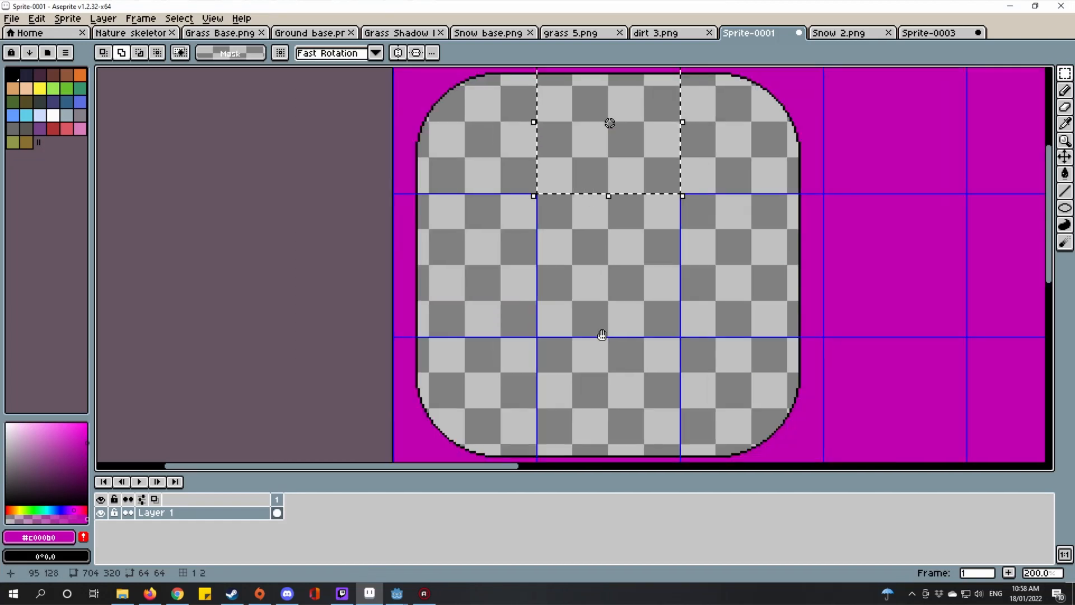
scroll(602, 334, down, 1)
scroll(602, 307, up, 1)
key(ctrl+v)
scroll(612, 322, up, 1)
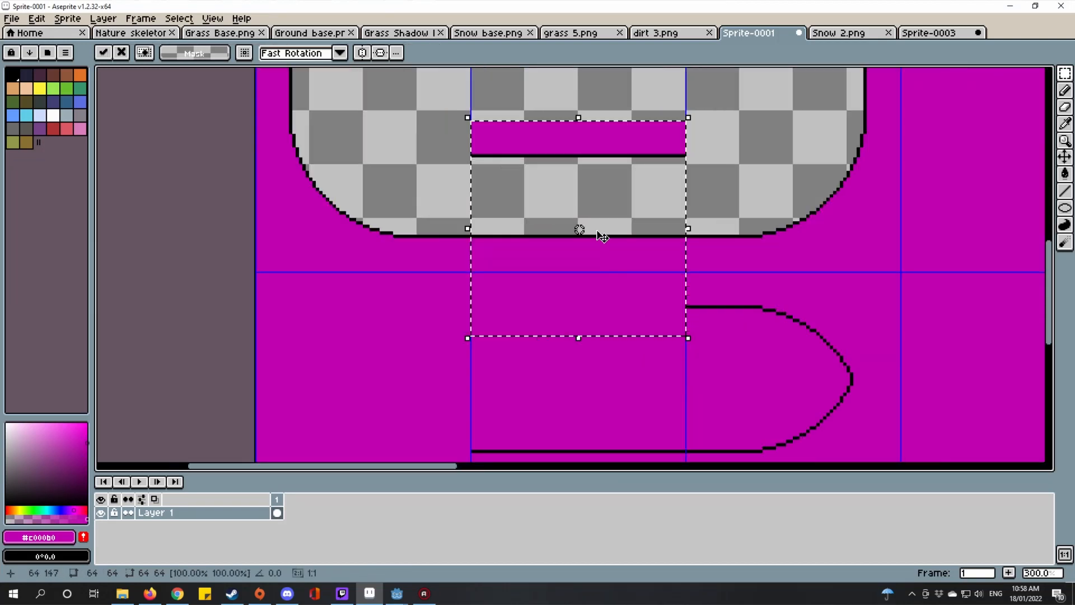
drag(602, 236, 601, 388)
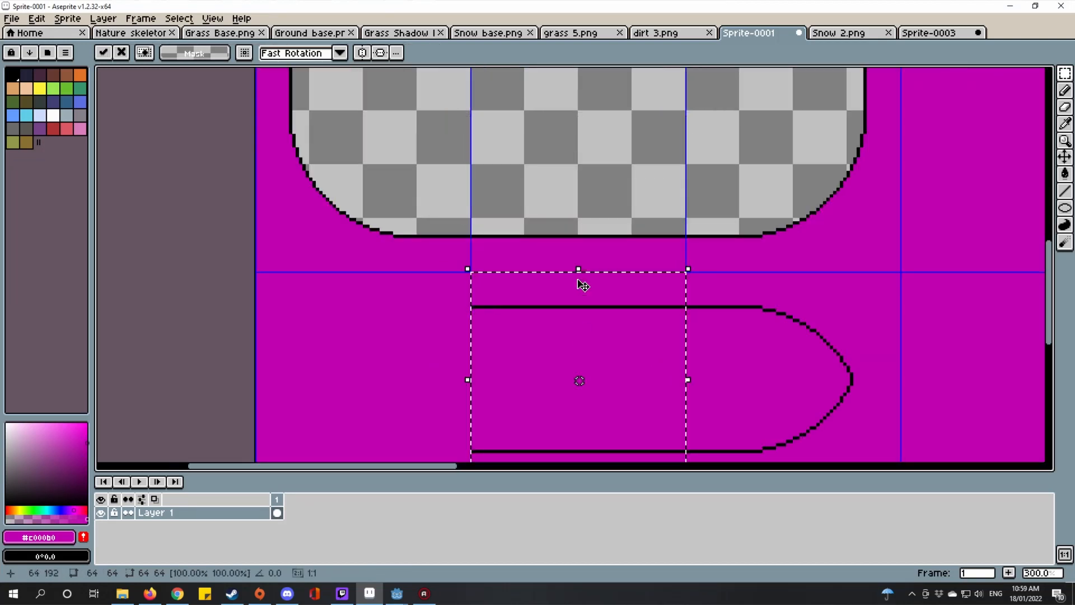
scroll(613, 290, up, 3)
scroll(725, 302, down, 4)
key(ctrl+d)
Step: Copy and paste the tile holding the capsule's rounded end
scroll(733, 282, down, 2)
scroll(750, 293, up, 2)
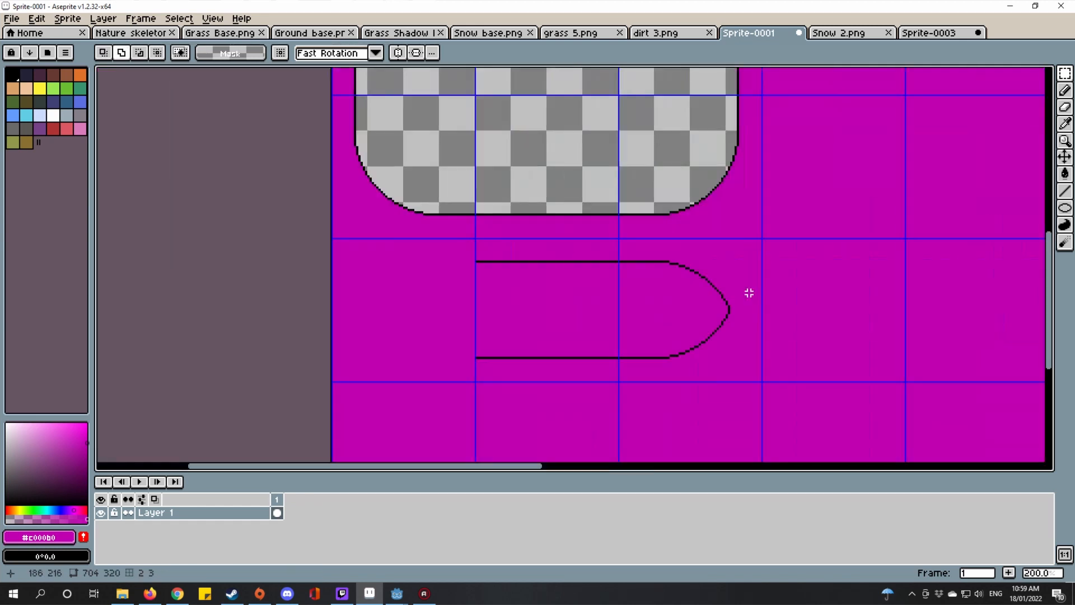
double_click(717, 285)
drag(700, 287, 794, 291)
key(ctrl+c)
key(ctrl+v)
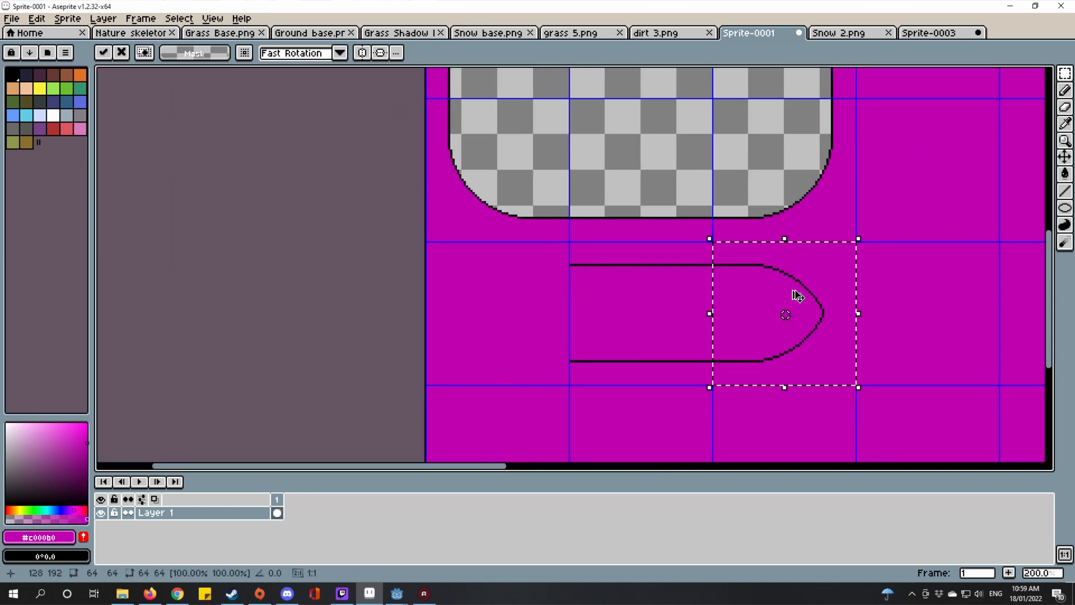
Step: Flip the pasted rounded end horizontally with Edit > Flip Horizontal
click(35, 20)
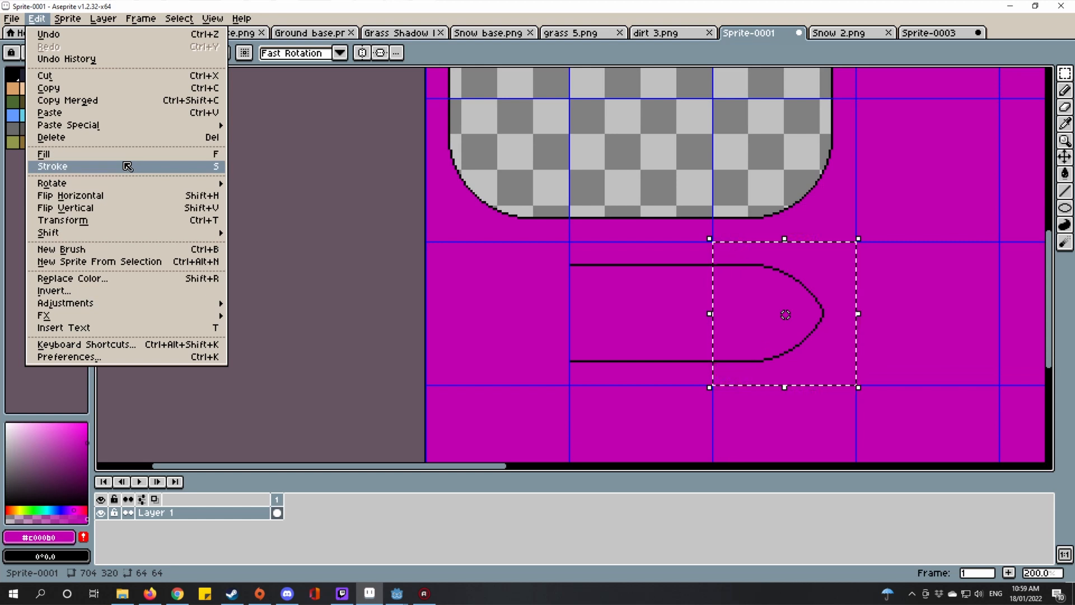
click(417, 178)
key(Return)
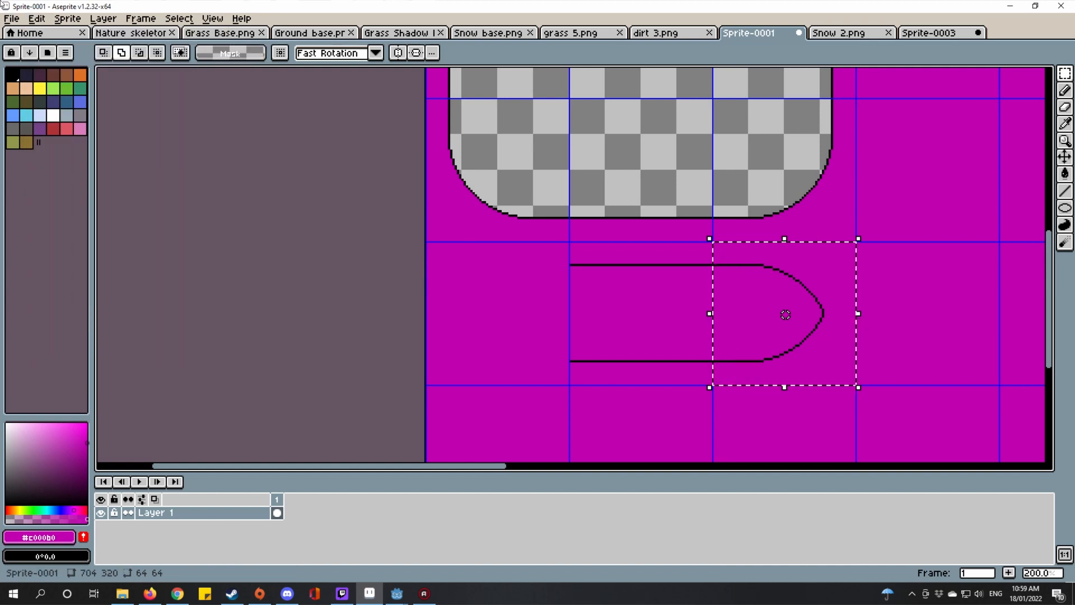
click(38, 18)
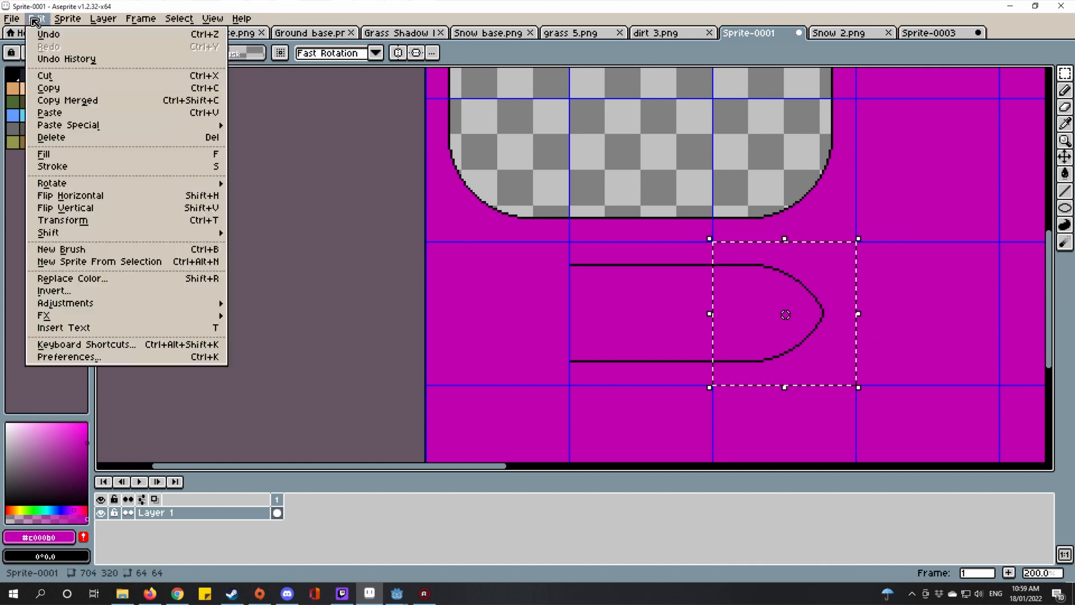
click(62, 206)
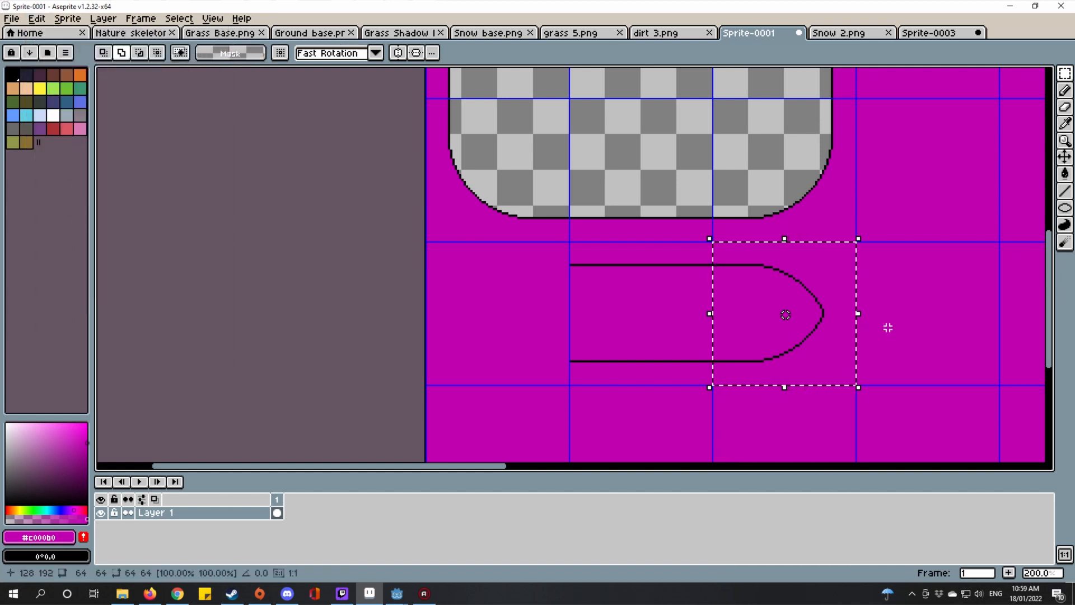
click(37, 20)
click(160, 199)
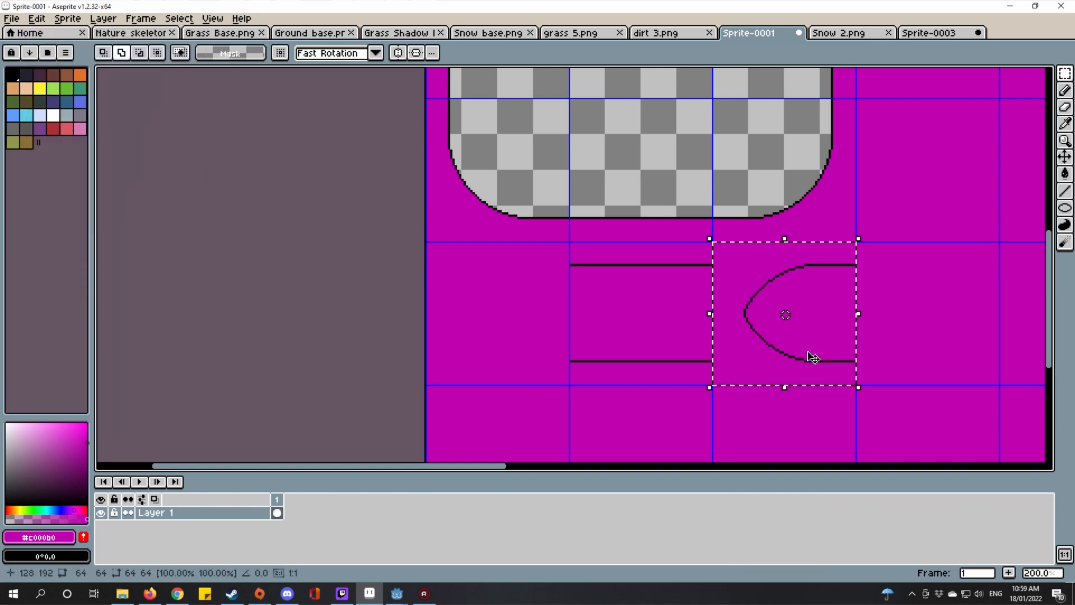
Step: Move the mirrored end left to cap the capsule, nudge it one pixel right, and commit
drag(813, 358, 517, 351)
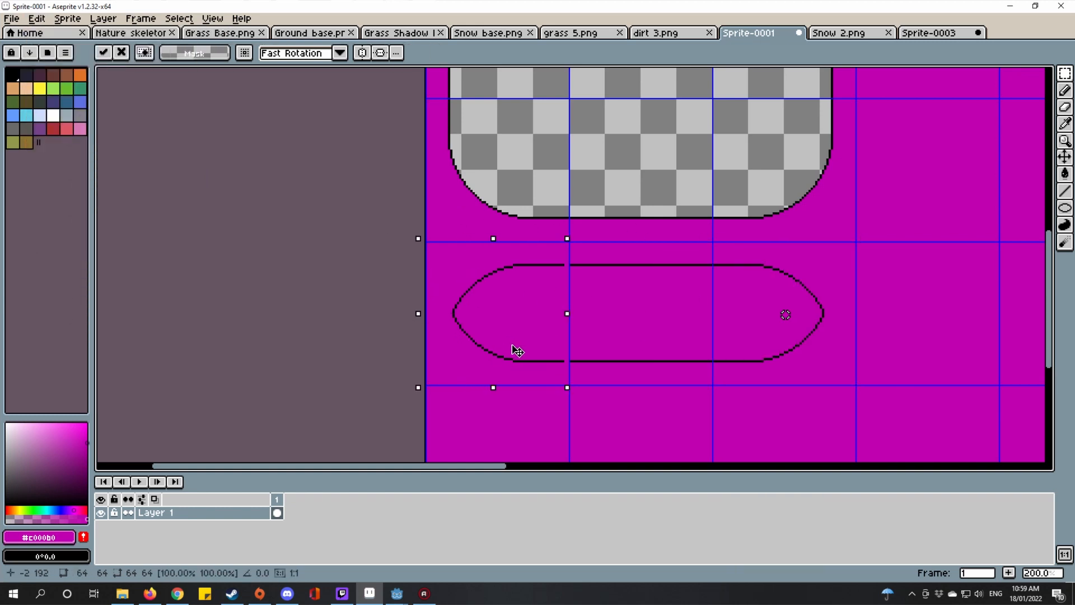
scroll(592, 235, up, 5)
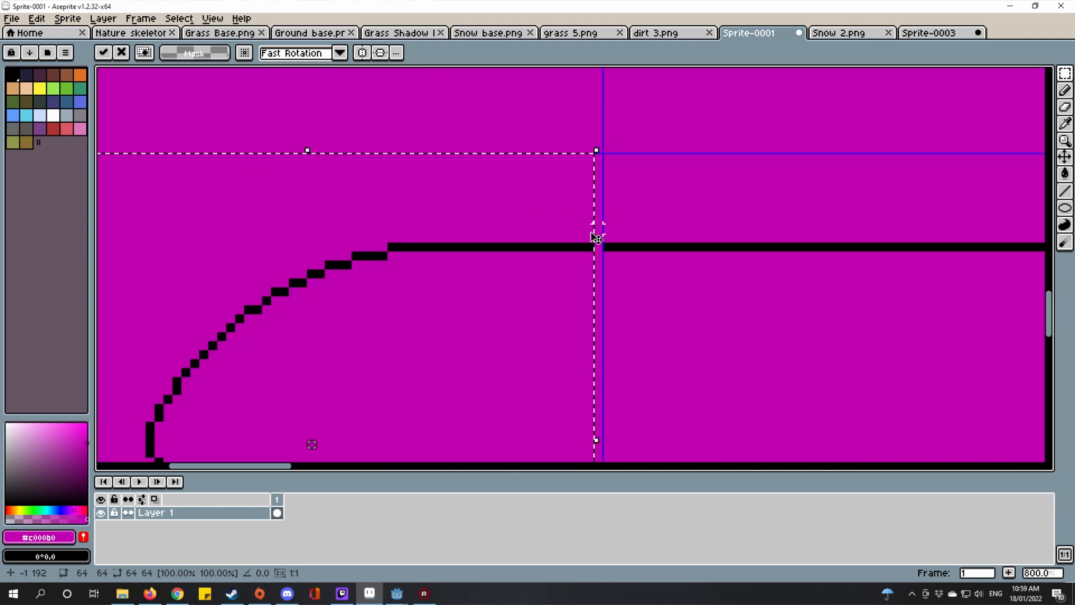
key(Right)
scroll(582, 242, down, 6)
key(ctrl+d)
scroll(714, 338, down, 2)
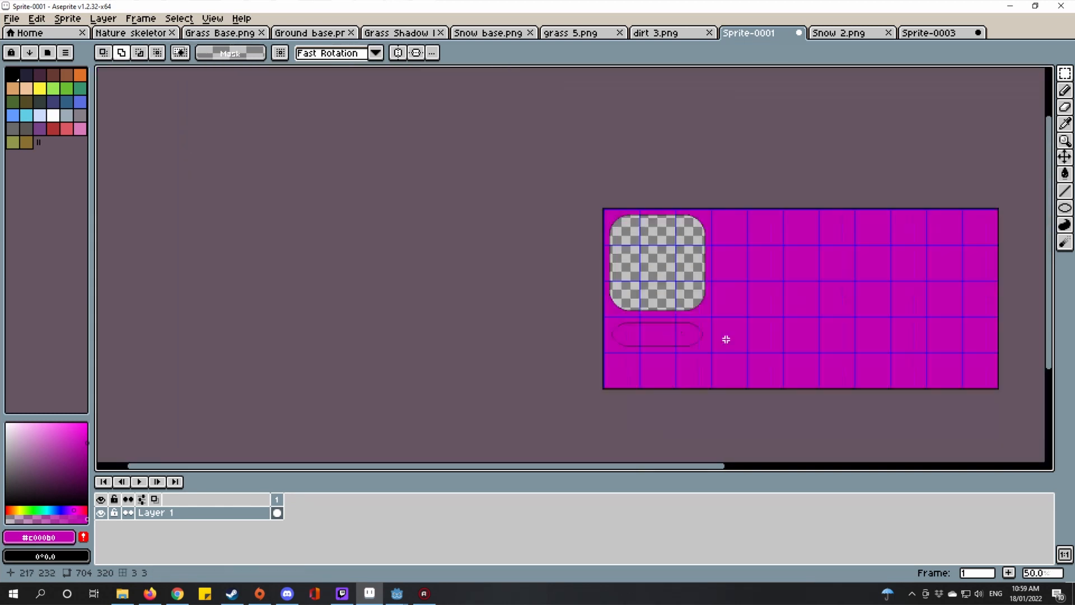
Step: Magic-wand the capsule's magenta interior and delete it to transparency
scroll(676, 350, up, 3)
drag(631, 377, 557, 331)
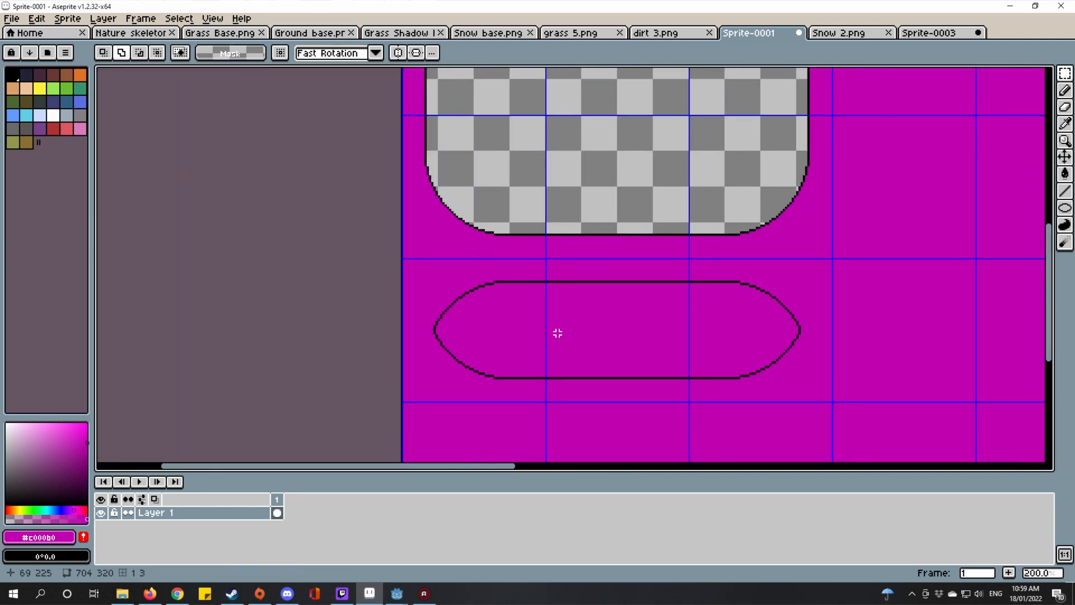
key(w)
click(563, 337)
key(Delete)
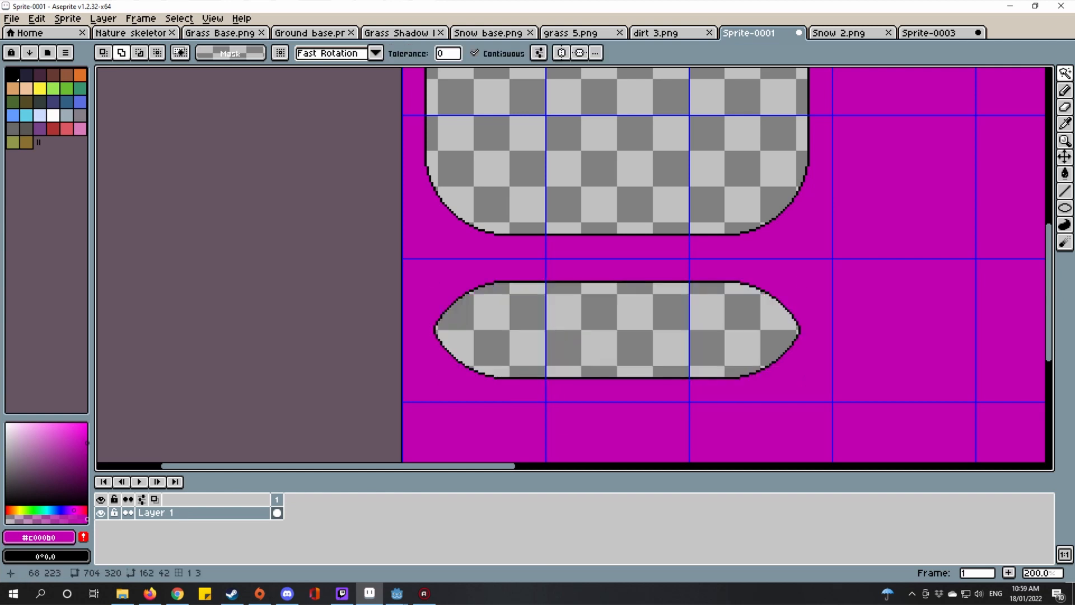
key(ctrl+d)
Step: Select the capsule's left, middle and right grid cells with the Rectangular Marquee
scroll(532, 329, up, 1)
click(1065, 74)
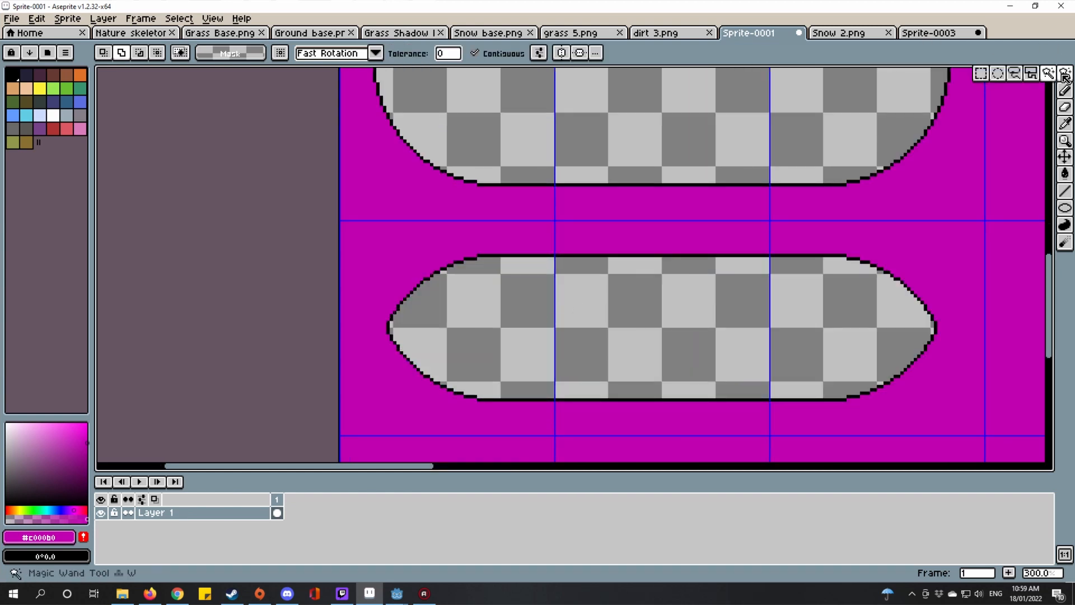
click(981, 73)
drag(605, 338, 526, 336)
double_click(372, 283)
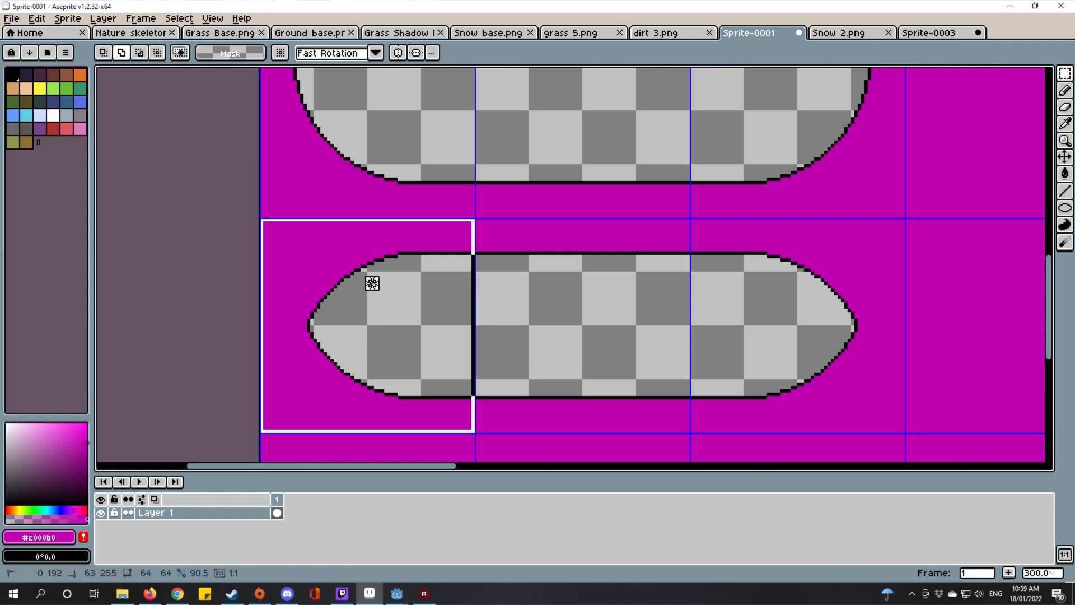
double_click(614, 300)
double_click(871, 317)
scroll(829, 152, down, 1)
drag(829, 152, 812, 307)
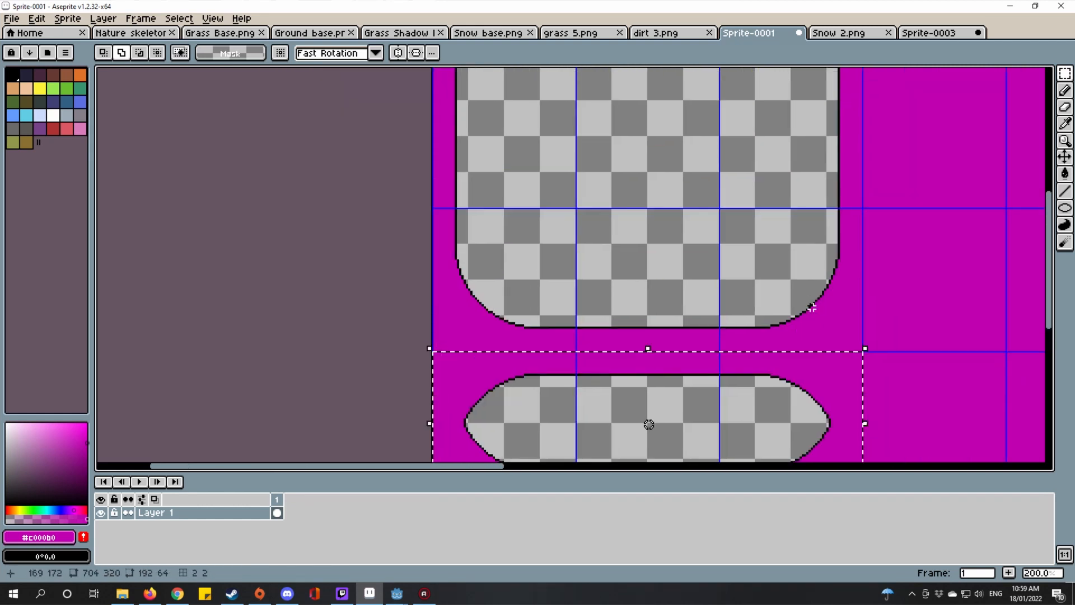
scroll(832, 256, up, 3)
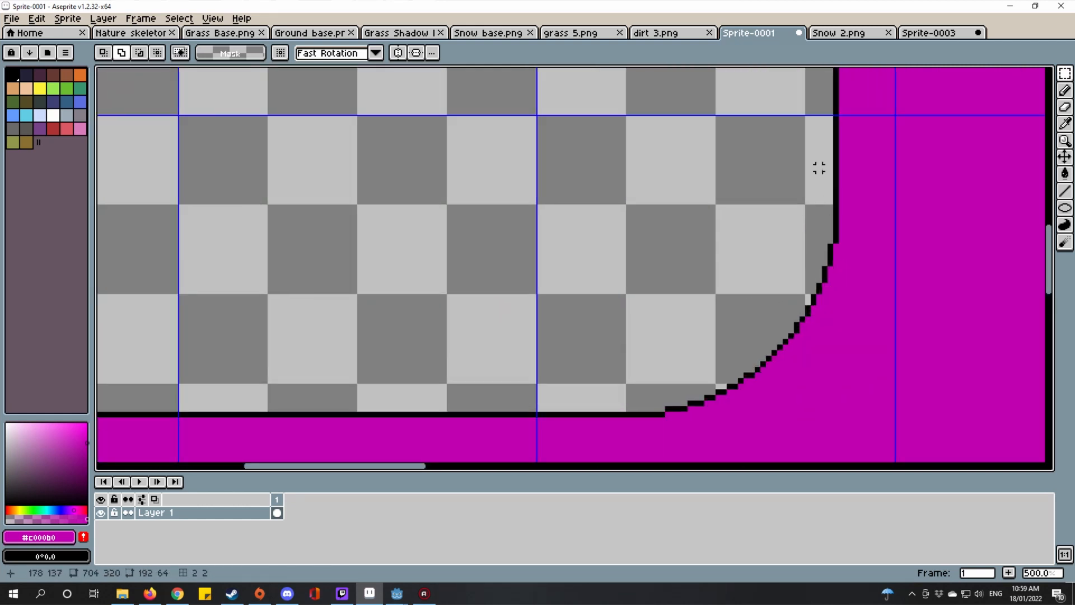
scroll(505, 358, down, 5)
scroll(537, 332, up, 1)
scroll(492, 339, up, 1)
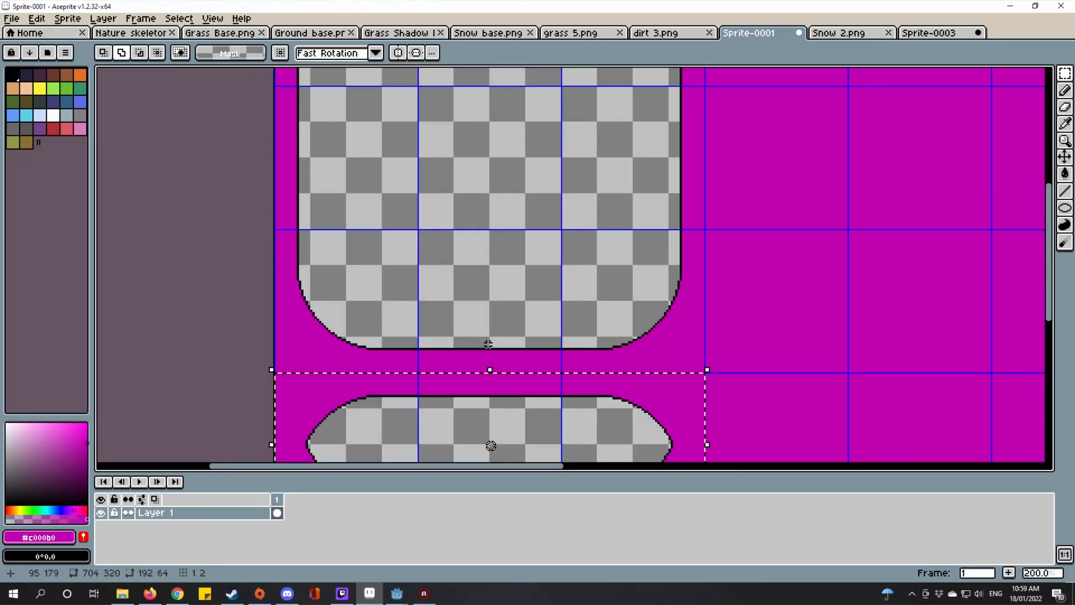
scroll(454, 363, down, 2)
key(ctrl+shift+Tab)
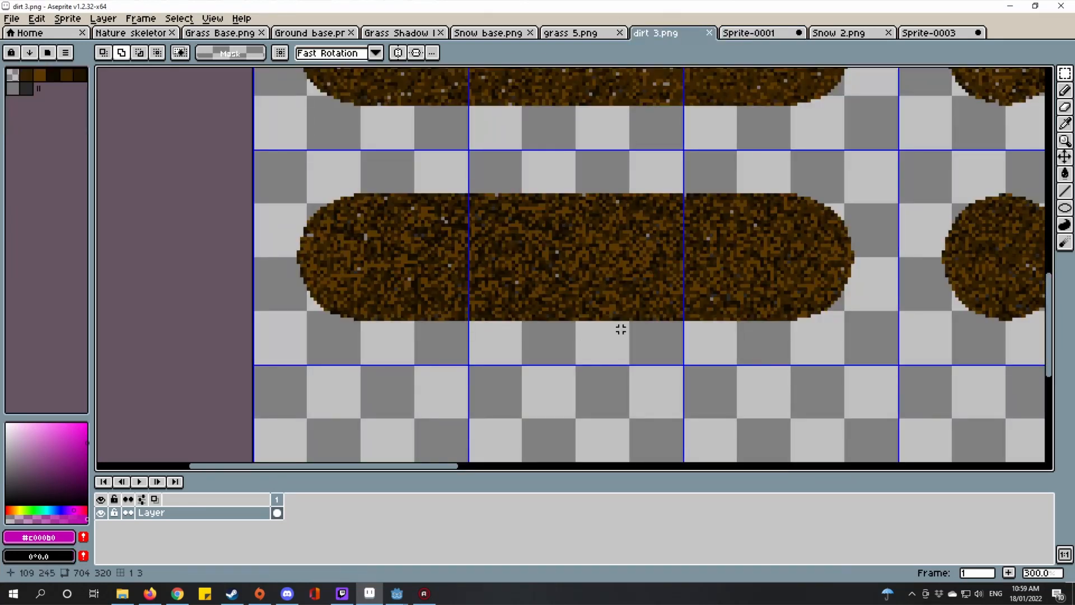
scroll(620, 329, down, 1)
scroll(752, 280, up, 3)
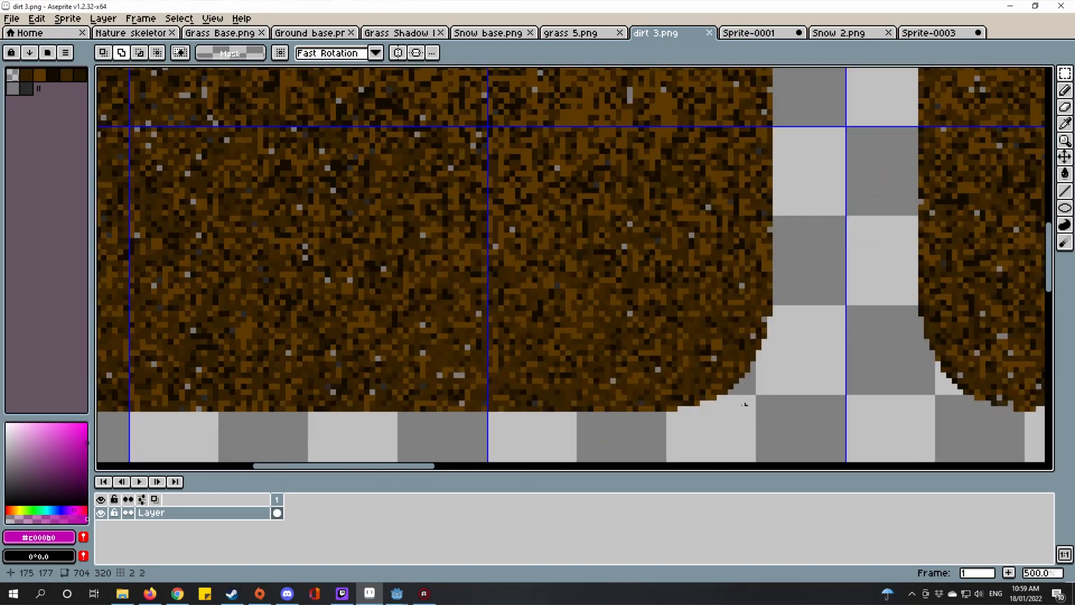
scroll(753, 386, down, 3)
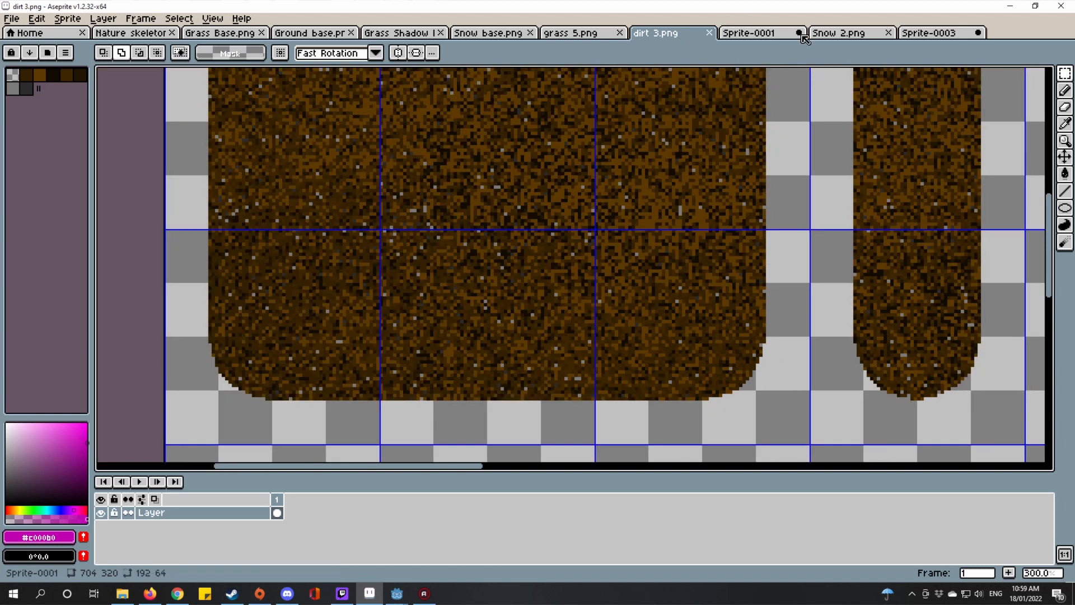
click(916, 34)
click(871, 35)
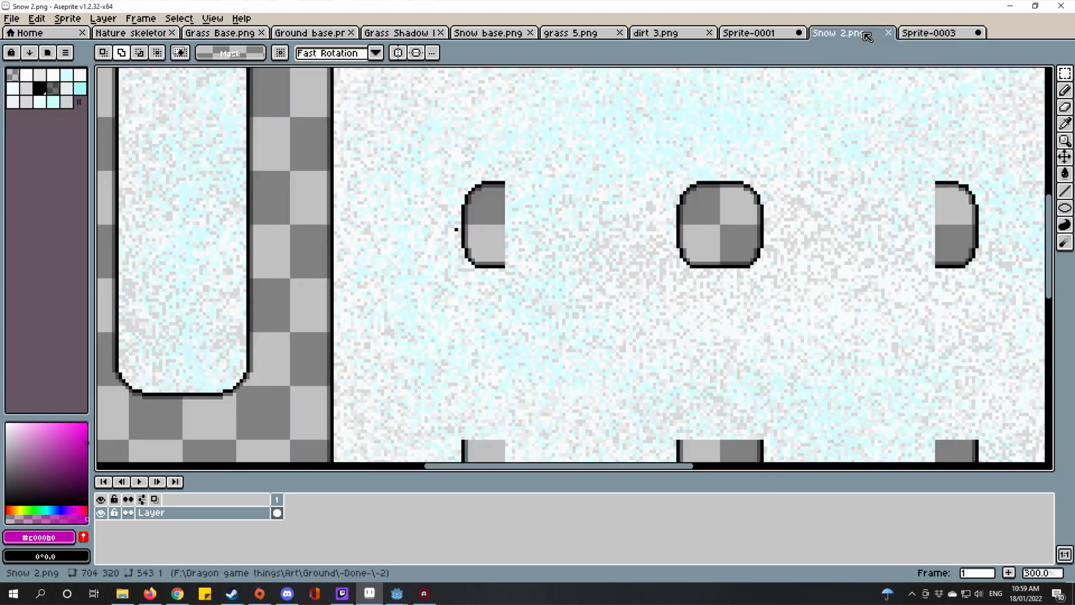
scroll(772, 238, down, 1)
scroll(459, 271, down, 1)
scroll(479, 299, up, 6)
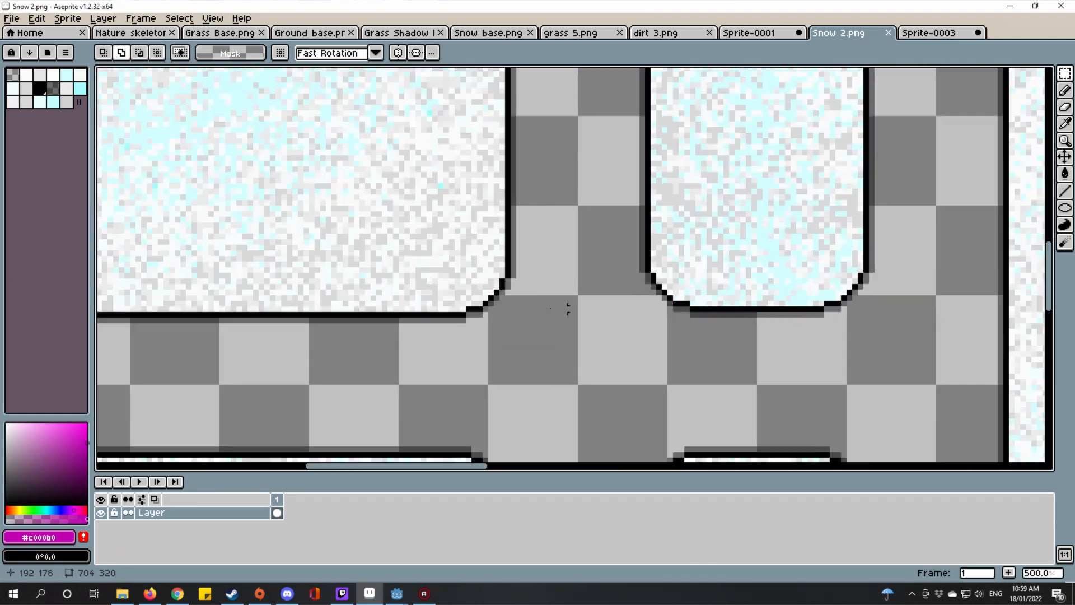
scroll(487, 334, down, 5)
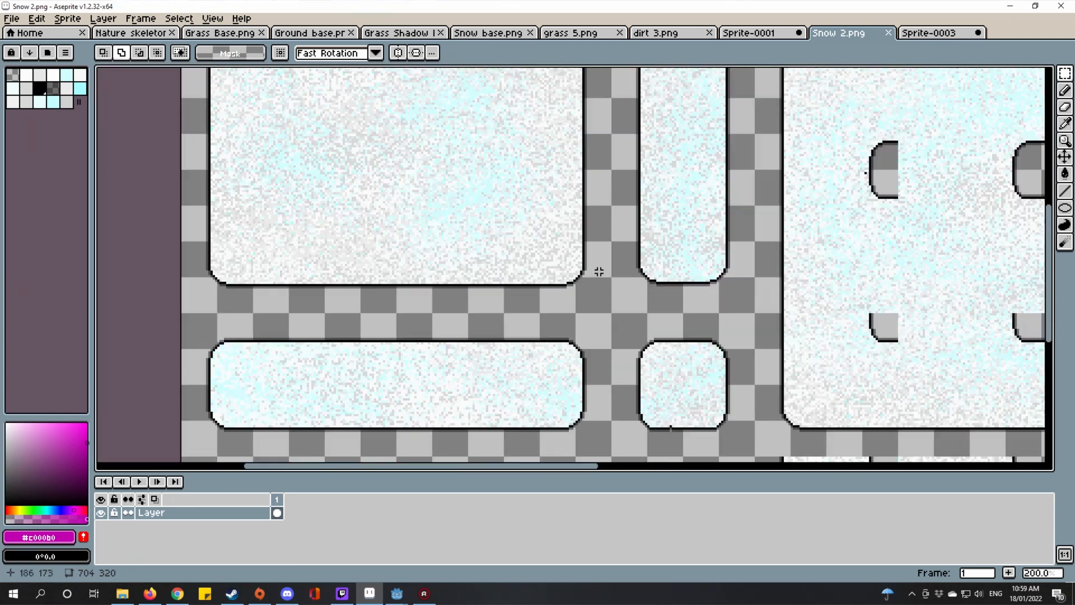
click(757, 34)
scroll(528, 259, up, 4)
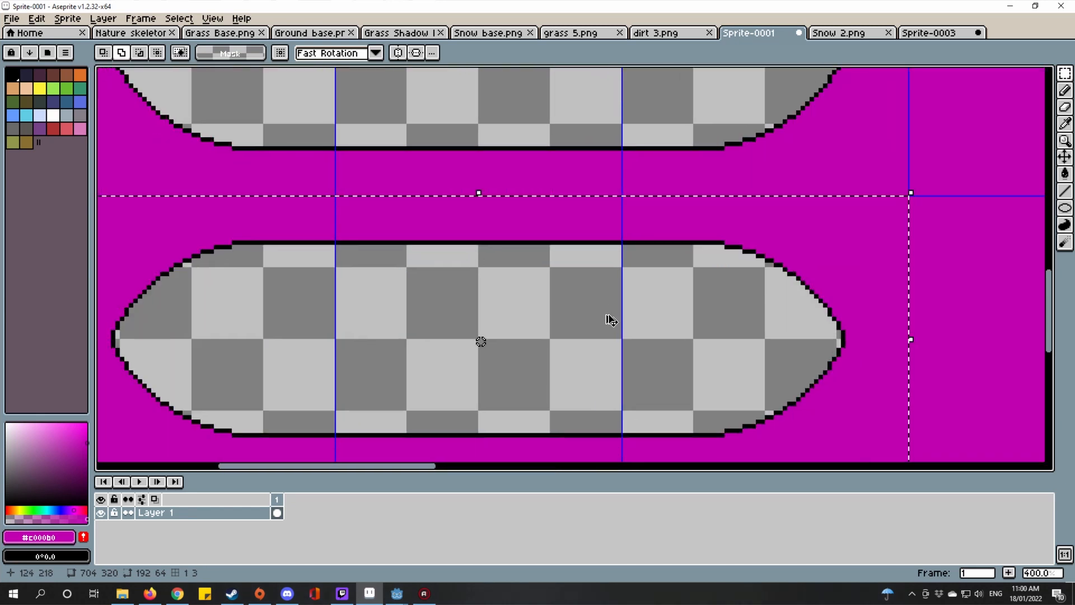
Step: Rotate the capsule copy 90° clockwise and stand it upright beside the rounded square
click(607, 316)
scroll(607, 317, down, 2)
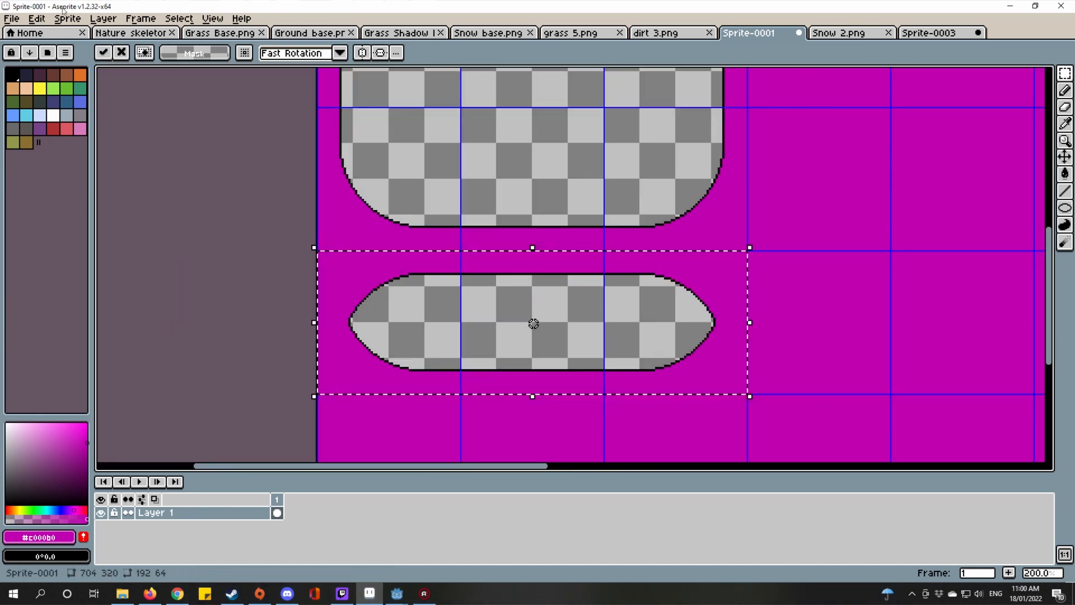
click(37, 19)
mouse_move(167, 186)
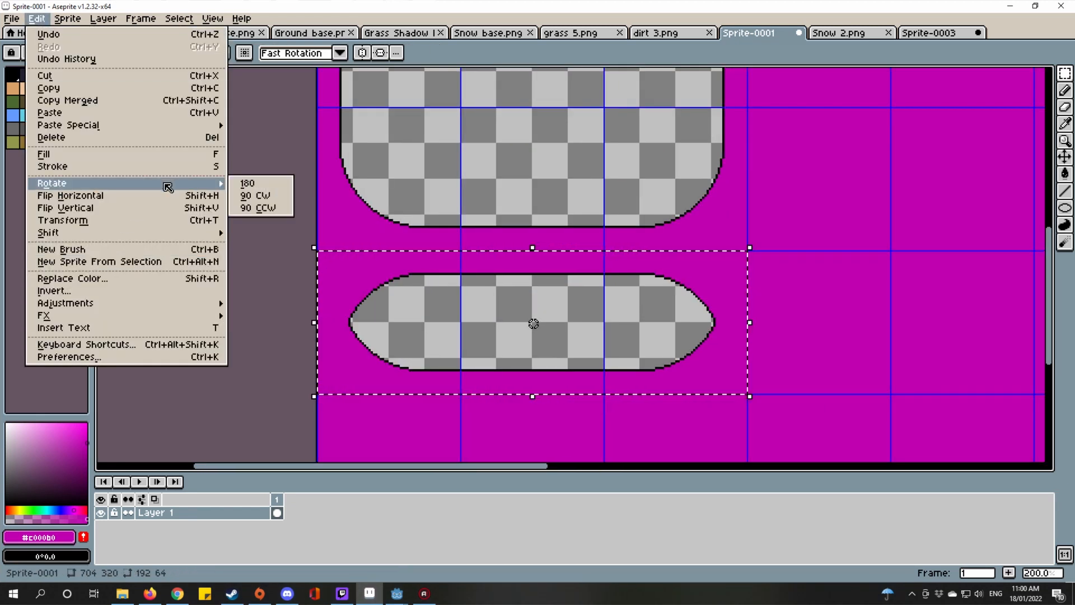
click(255, 195)
scroll(610, 292, down, 3)
scroll(610, 346, up, 2)
drag(610, 345, 750, 207)
scroll(718, 256, up, 4)
drag(718, 256, 734, 240)
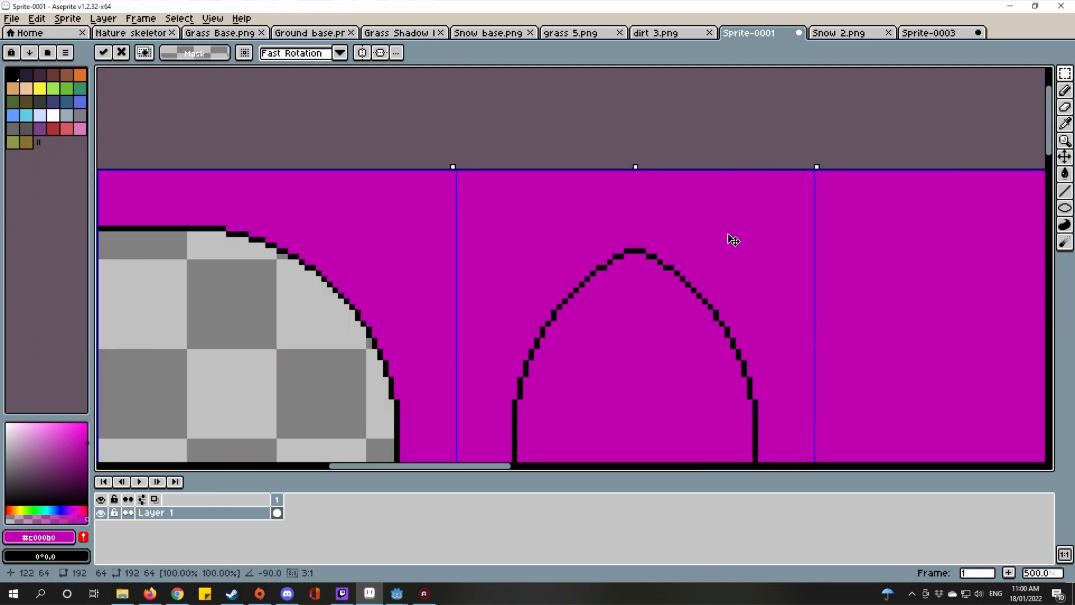
scroll(733, 240, down, 4)
Step: Magic-wand the upright capsule's magenta interior and delete it to transparency
key(w)
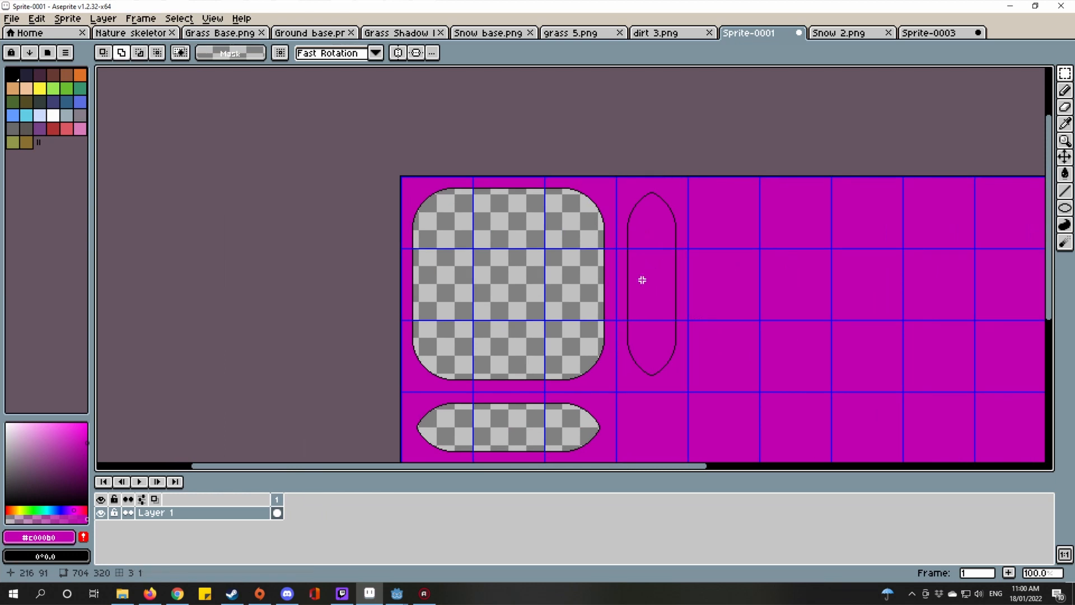
scroll(649, 274, up, 2)
click(655, 266)
scroll(661, 265, down, 2)
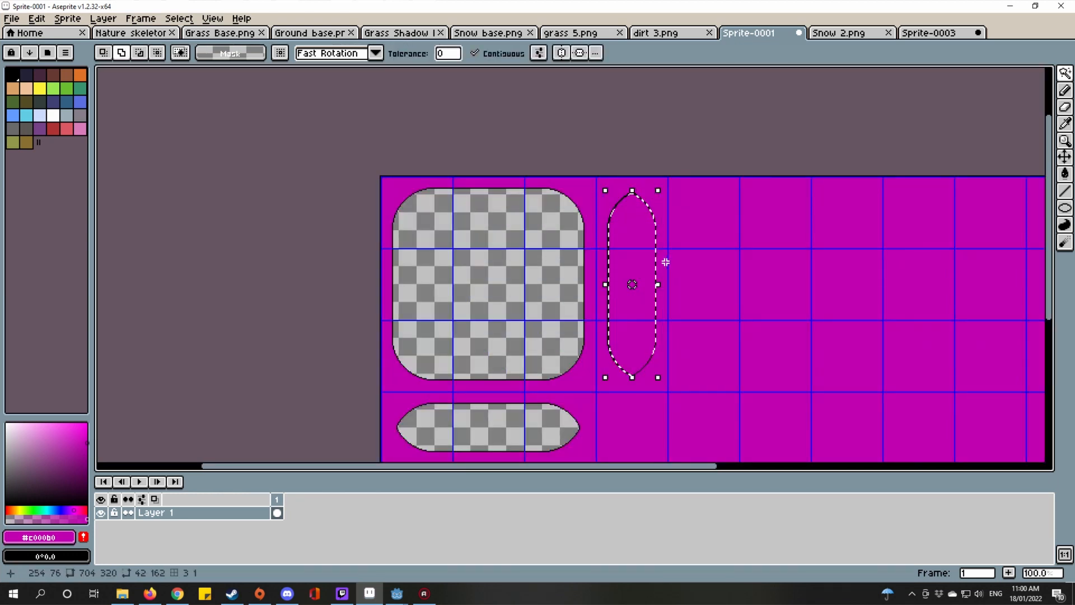
scroll(580, 240, up, 3)
drag(780, 237, 622, 320)
key(Delete)
scroll(634, 363, down, 4)
scroll(687, 283, up, 1)
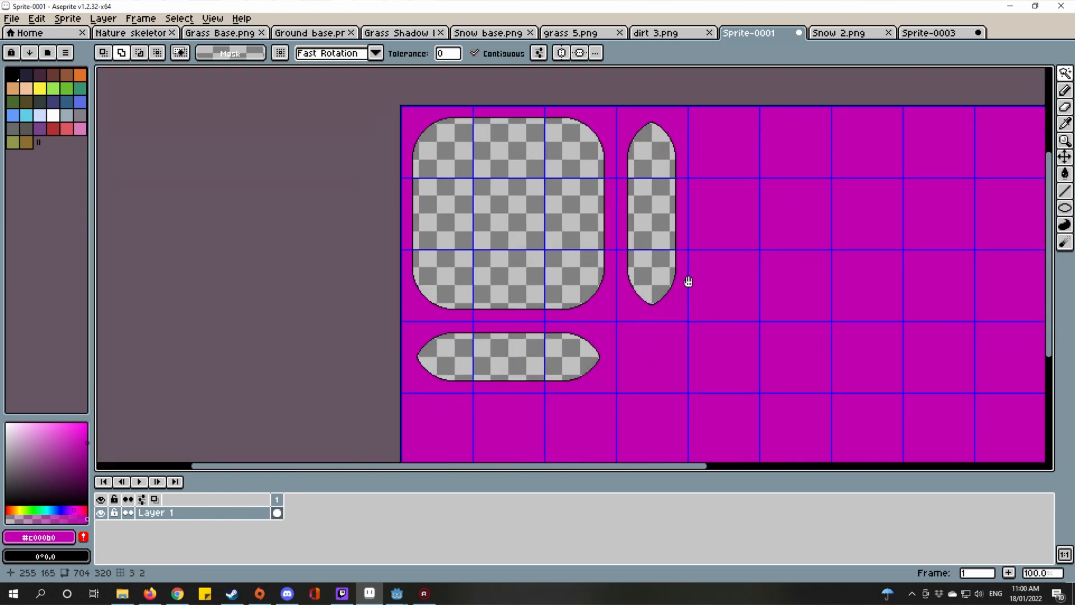
click(1065, 73)
click(983, 74)
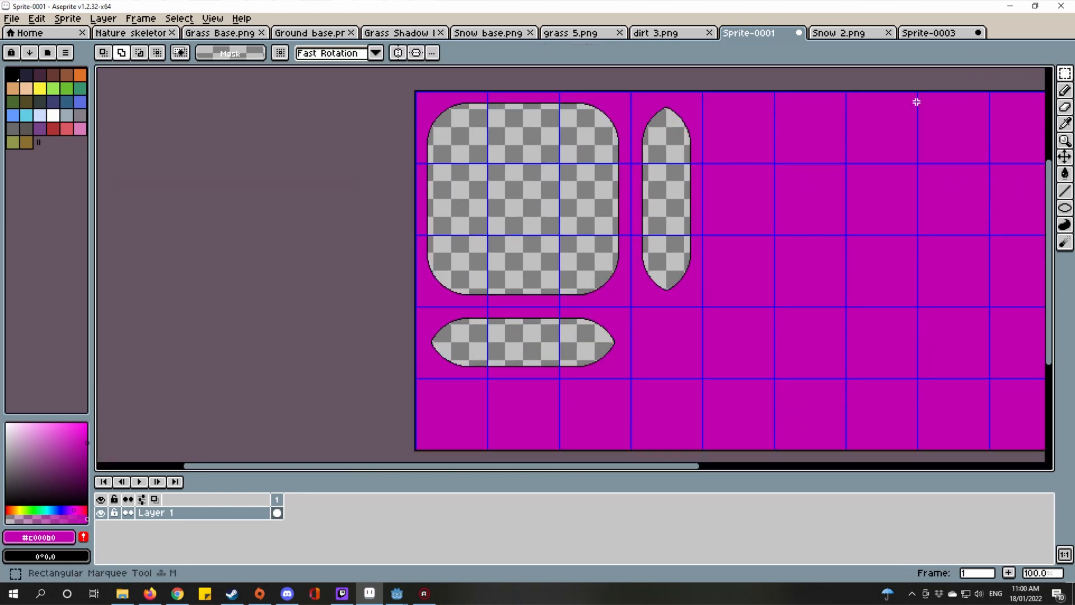
Step: Copy the capsule's rounded-end cell and place the copy one grid cell to the right
scroll(632, 363, up, 2)
double_click(580, 319)
scroll(722, 288, up, 1)
drag(722, 288, 588, 300)
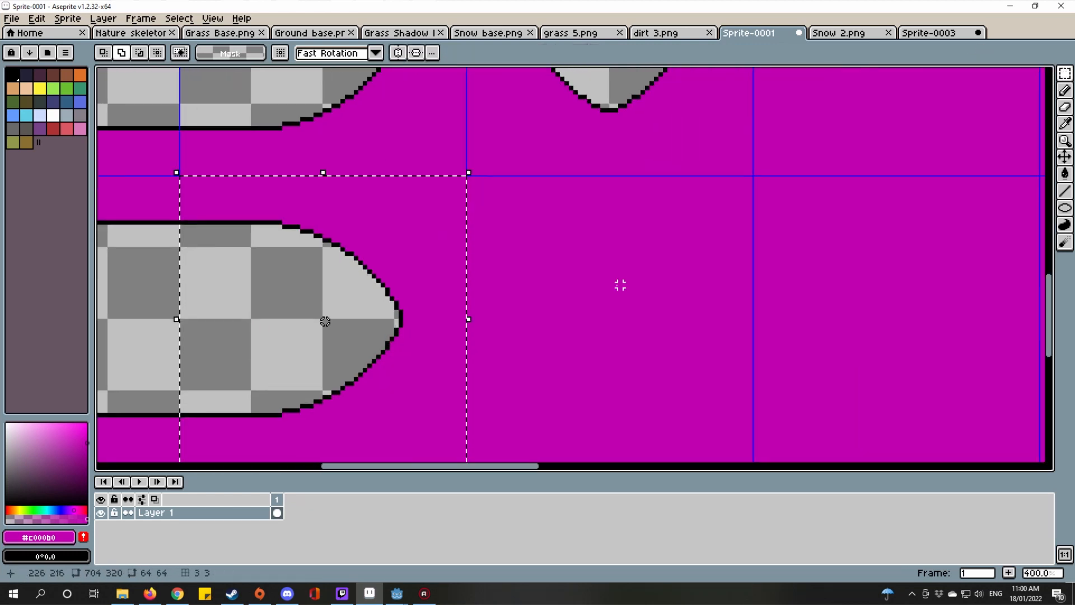
key(ctrl+c)
key(ctrl+v)
drag(402, 306, 713, 258)
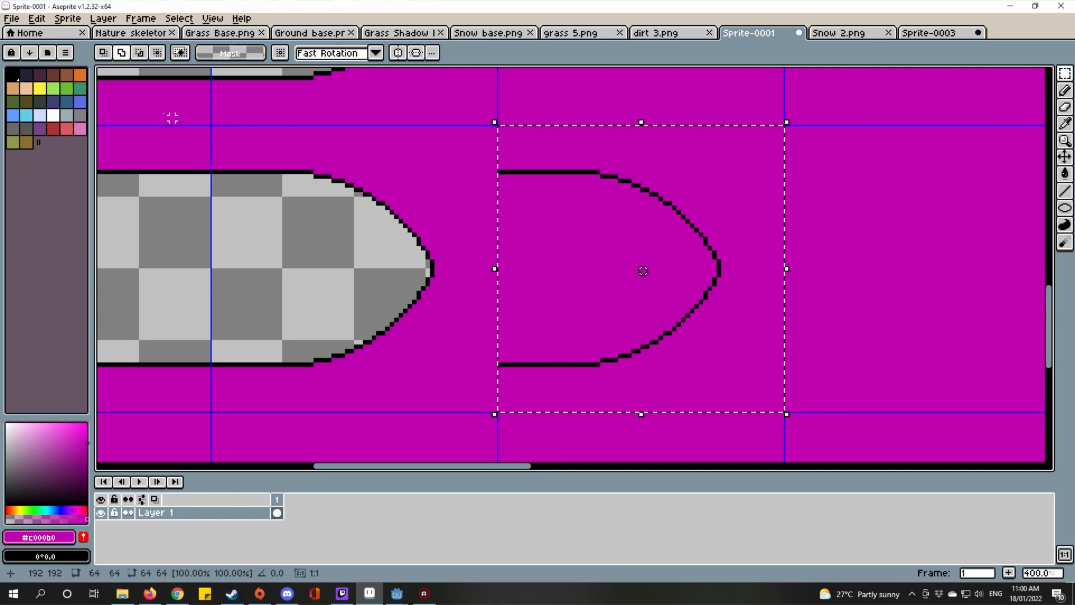
Step: Flip the copied end horizontally so it faces left, then drop it
click(64, 18)
mouse_move(37, 18)
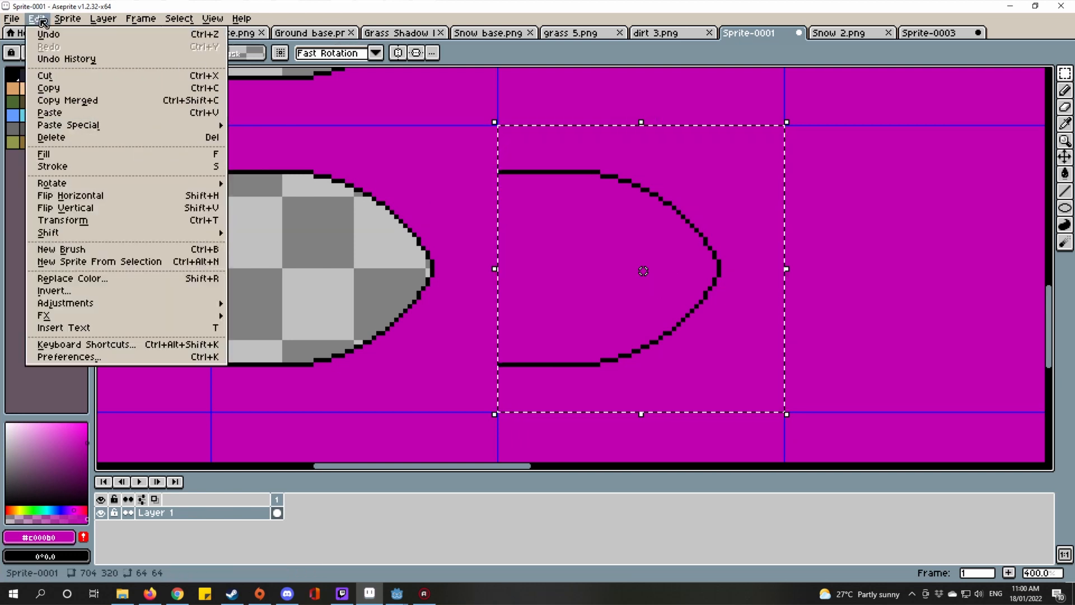
click(83, 196)
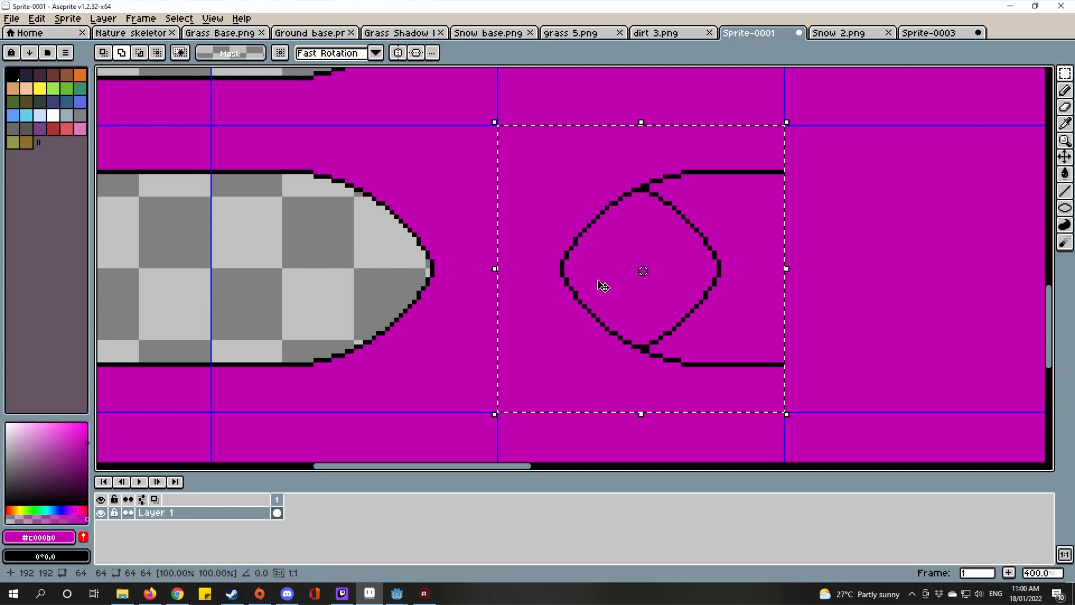
key(ctrl+d)
scroll(599, 283, down, 1)
scroll(638, 329, up, 2)
scroll(625, 329, up, 2)
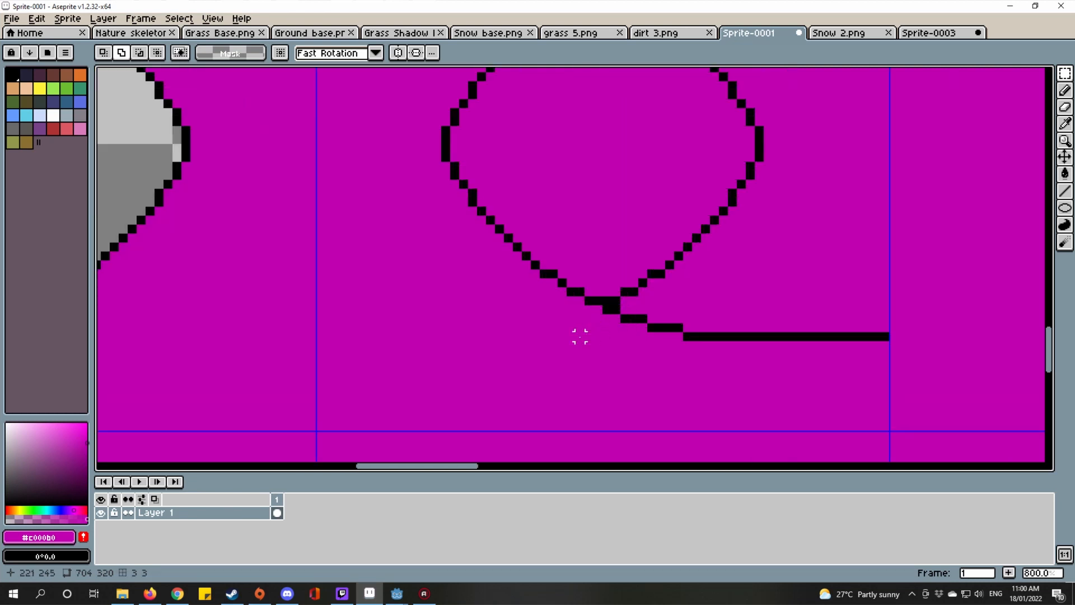
Step: Paint a magenta line over the black bottom outline beside the capsule
key(l)
drag(570, 329, 868, 341)
scroll(869, 341, down, 1)
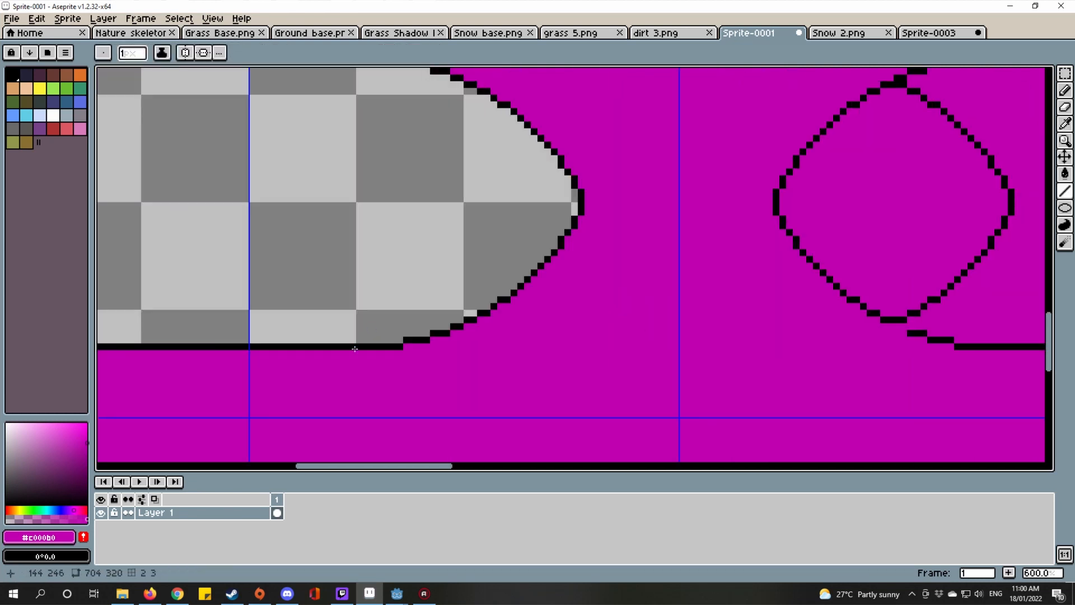
drag(354, 346, 947, 338)
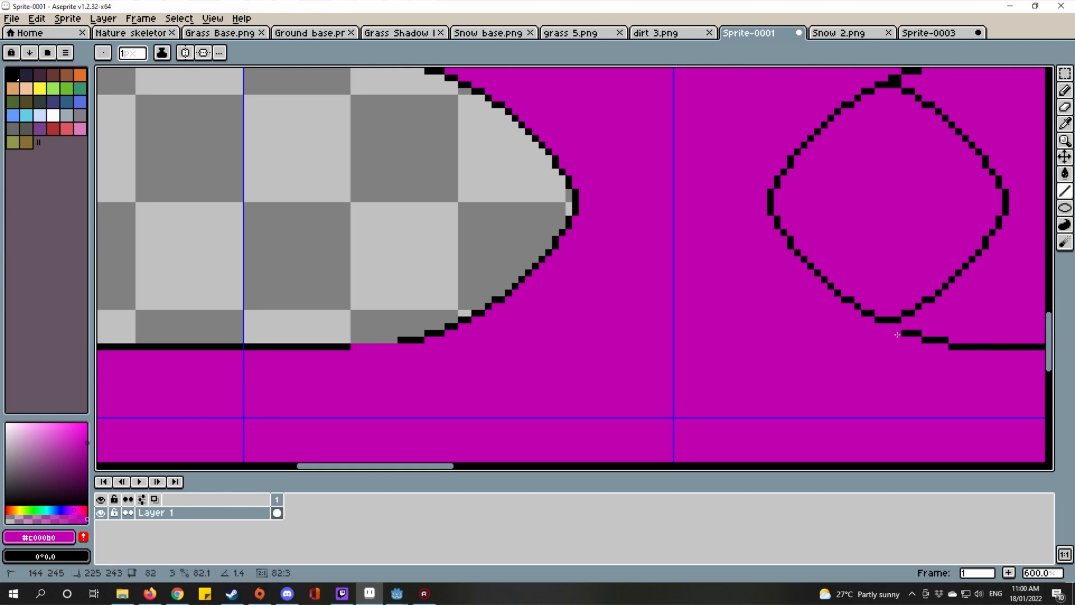
click(1064, 75)
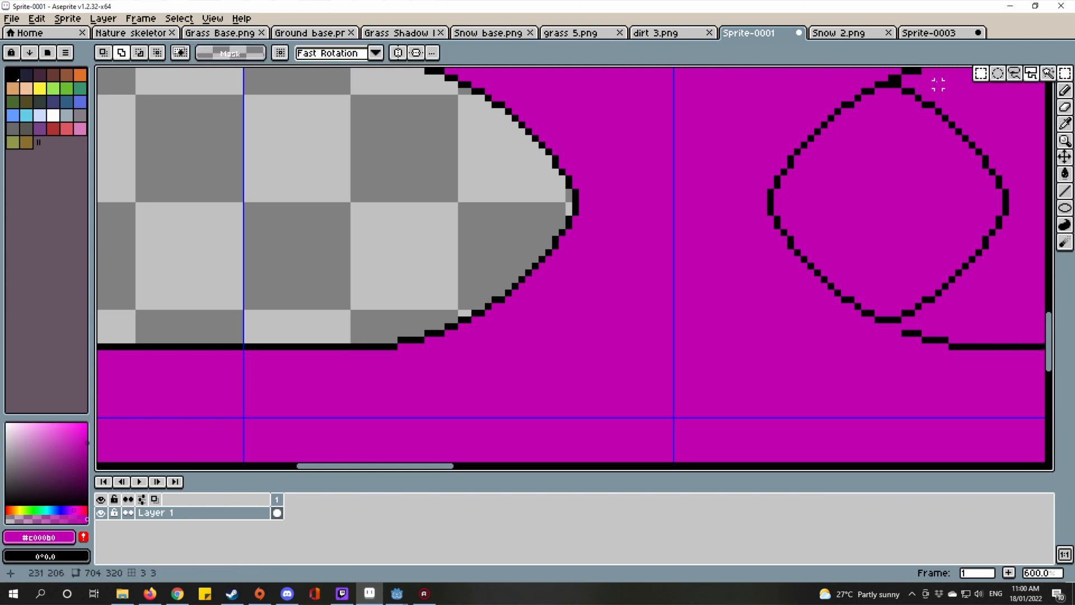
drag(367, 339, 638, 415)
scroll(623, 392, down, 2)
scroll(619, 390, up, 3)
scroll(618, 390, down, 3)
scroll(590, 293, up, 4)
key(b)
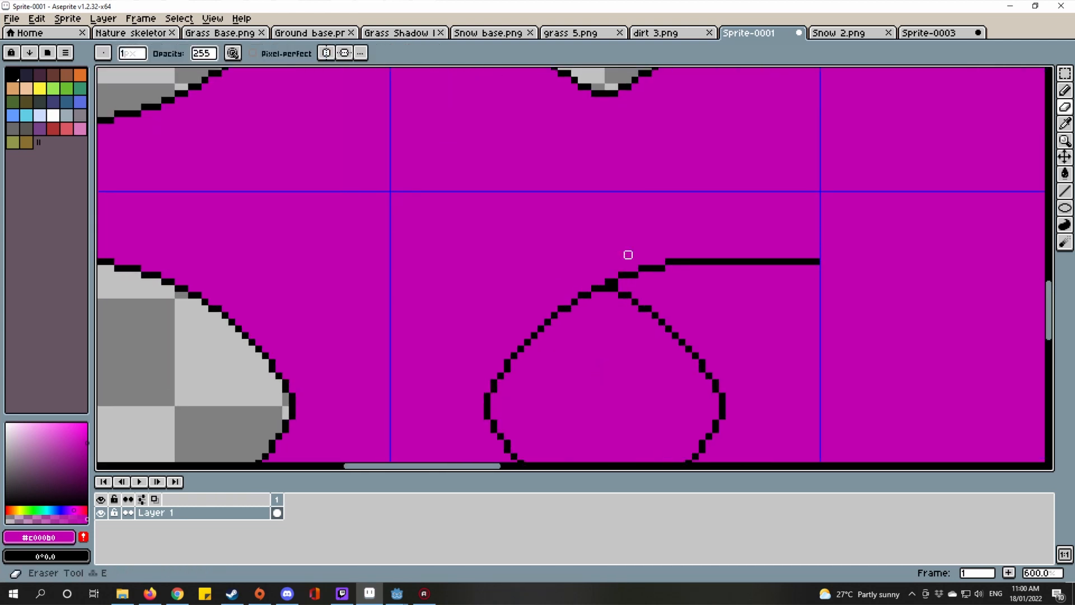
scroll(616, 263, up, 2)
Step: Cover the slanted black segment and horizontal black bar beside the blob with magenta lines
key(i)
key(l)
drag(564, 289, 795, 221)
scroll(697, 234, down, 2)
drag(568, 261, 825, 261)
scroll(829, 275, down, 6)
scroll(783, 359, up, 4)
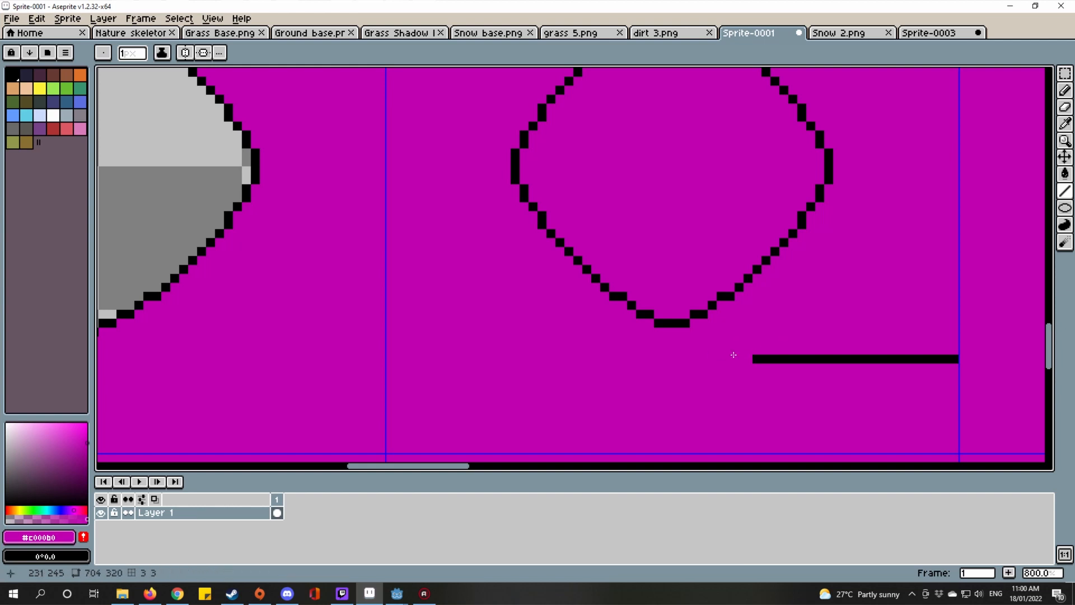
drag(733, 354, 1031, 343)
drag(955, 358, 956, 357)
Step: Pan and zoom to inspect the now-isolated round blob outline
scroll(964, 334, down, 5)
drag(917, 309, 752, 295)
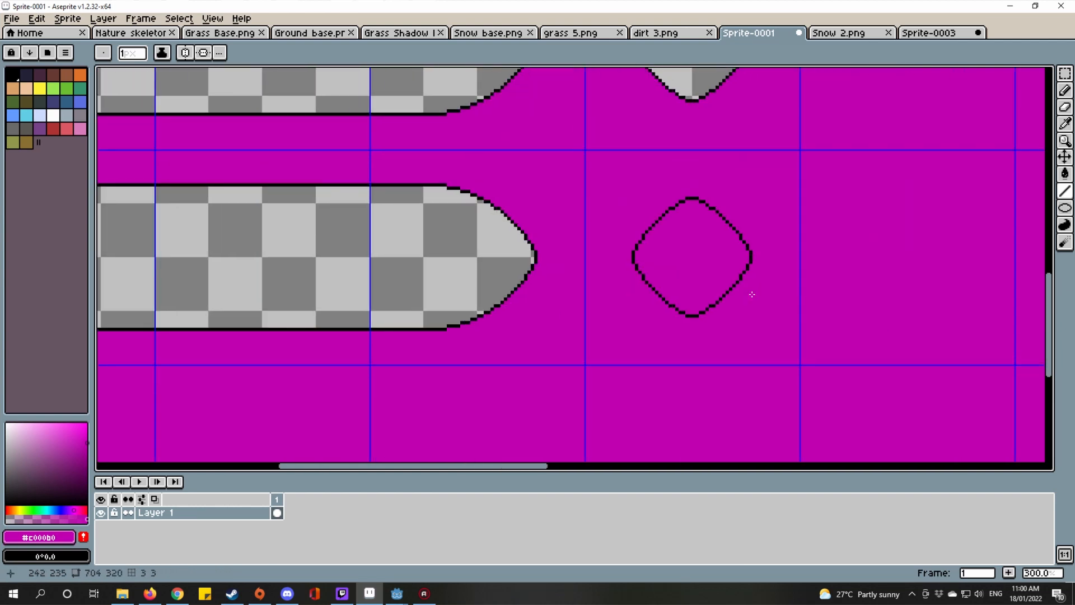
scroll(751, 295, down, 2)
drag(560, 198, 643, 237)
scroll(643, 237, up, 2)
scroll(806, 336, down, 1)
scroll(785, 297, up, 3)
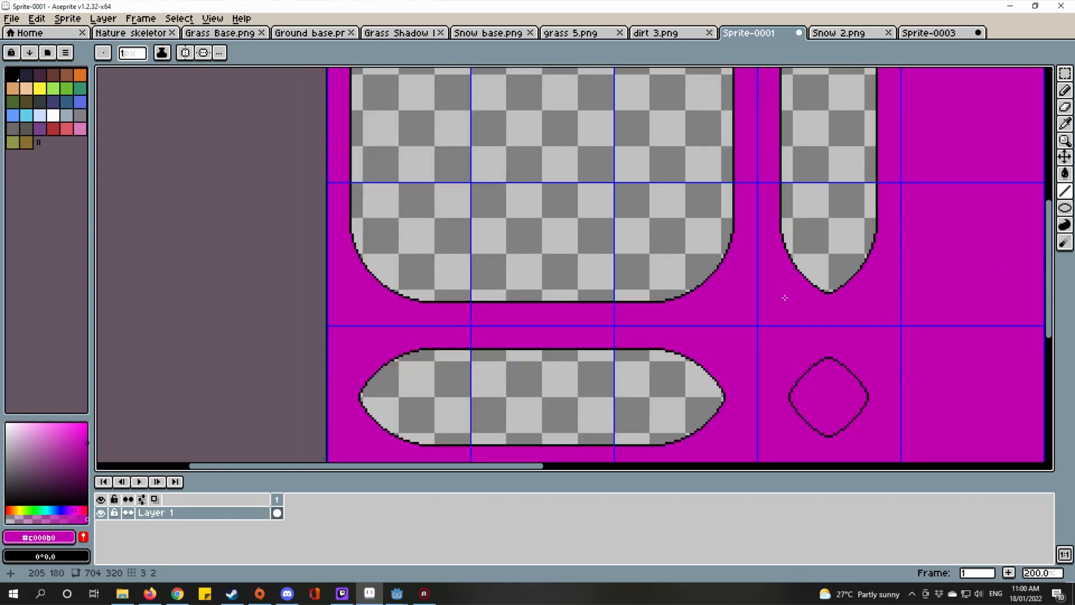
scroll(728, 336, down, 1)
Step: Switch to rectangular selection and centre the view on the round blob
drag(699, 358, 643, 294)
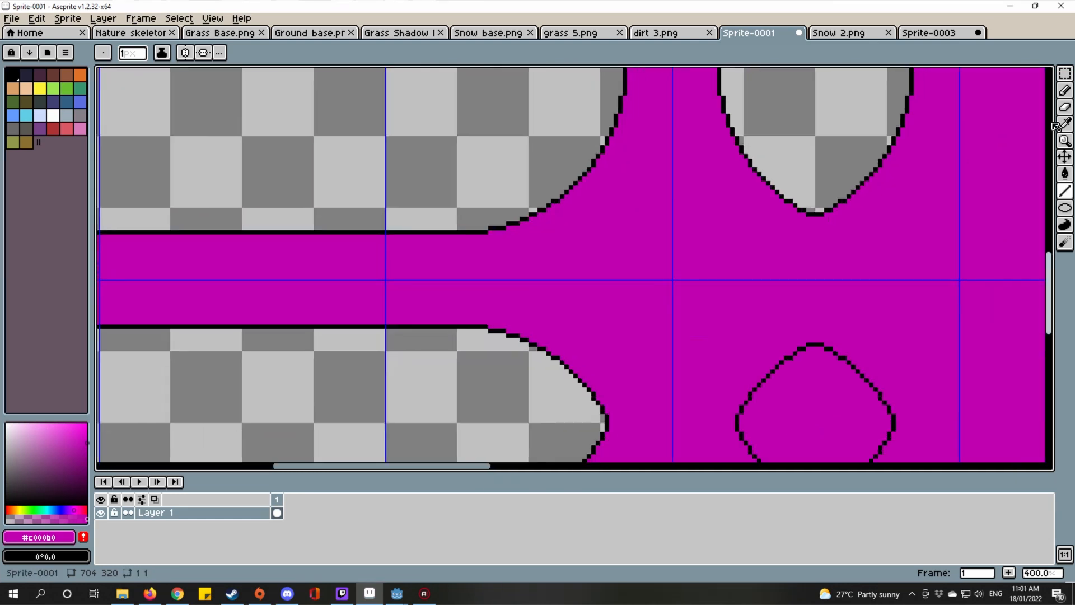
key(w)
click(1065, 73)
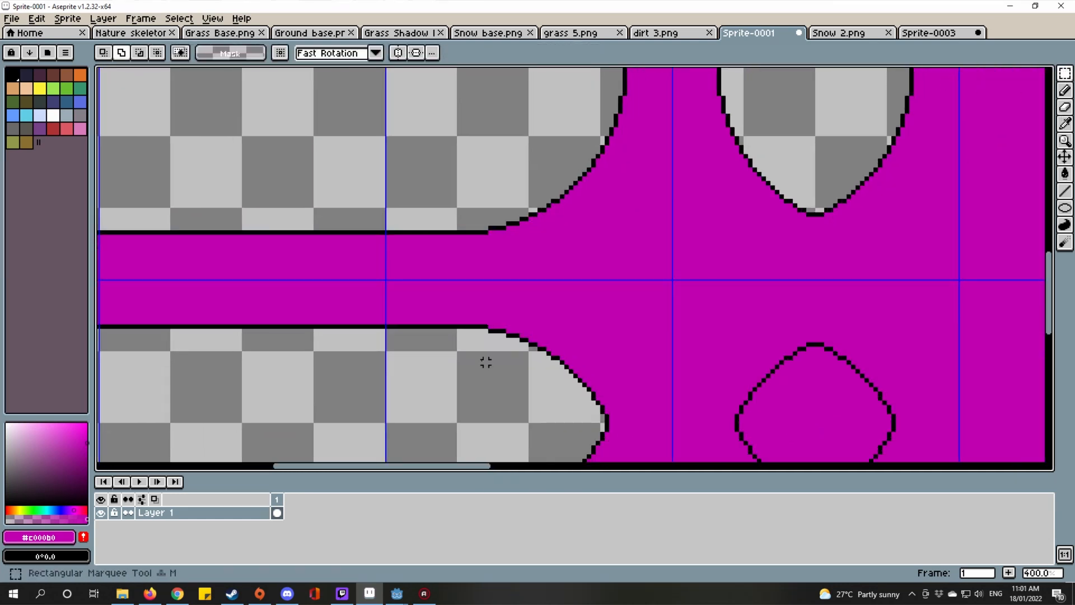
click(979, 73)
scroll(410, 348, up, 2)
scroll(441, 319, right, 5)
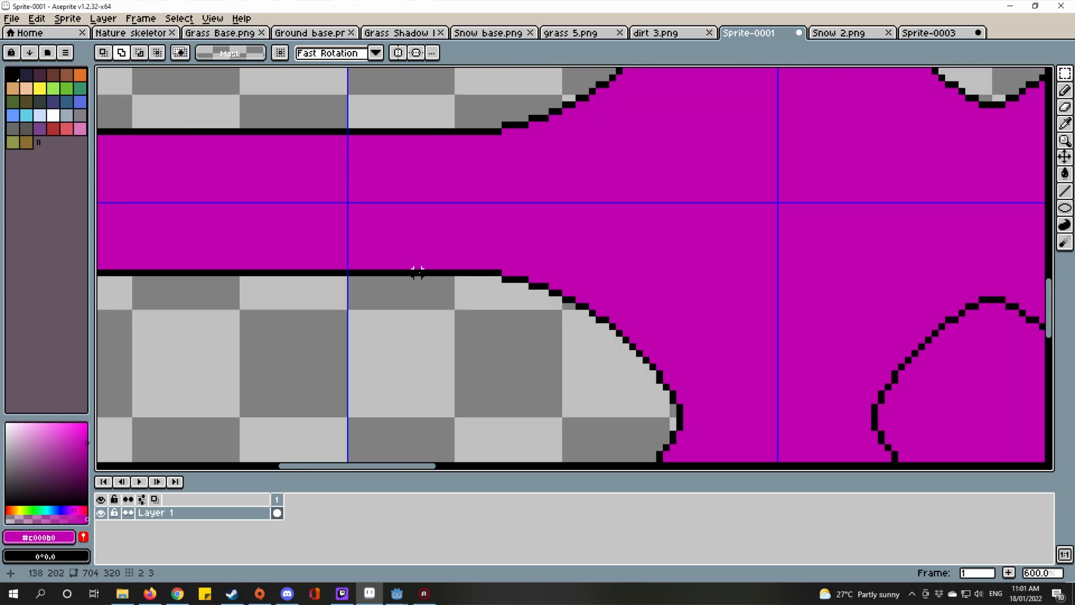
drag(421, 273, 1009, 272)
key(ctrl+d)
drag(921, 319, 809, 299)
Step: Lift the blob's upper block and upper-right quarter up a few pixels
drag(703, 214, 882, 393)
drag(860, 331, 861, 312)
drag(373, 253, 877, 255)
right_click(878, 254)
drag(847, 297, 848, 290)
drag(898, 317, 771, 278)
key(ctrl+d)
drag(756, 200, 929, 358)
drag(833, 329, 831, 303)
key(ctrl+d)
drag(864, 358, 858, 352)
Step: Move the blob's lower half down one extra pixel, leaving a transparent strip
scroll(858, 352, down, 1)
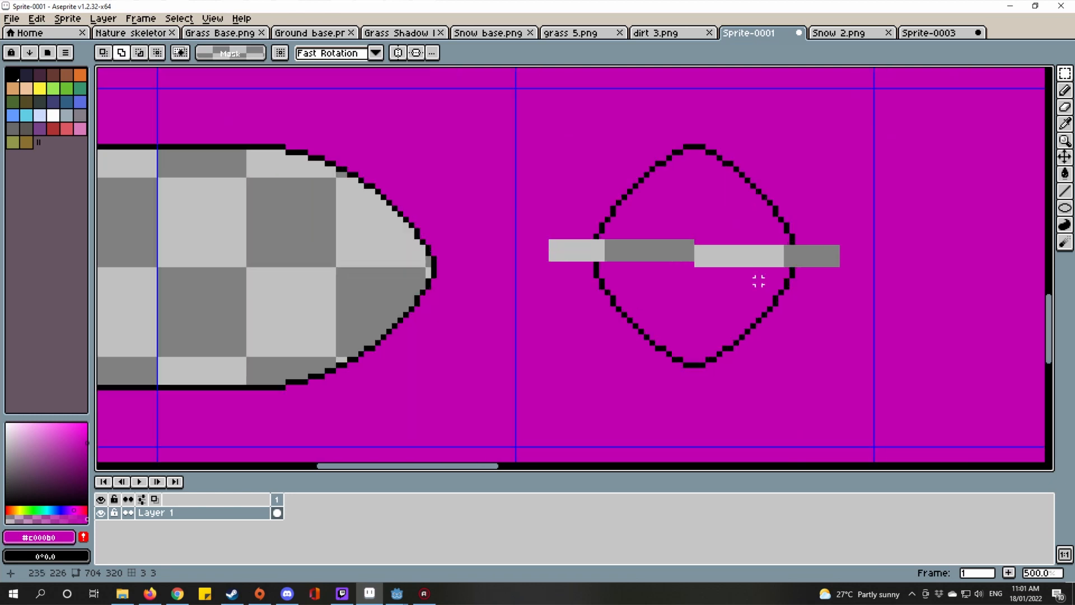
drag(590, 275, 734, 254)
drag(382, 366, 855, 375)
right_click(855, 375)
drag(706, 231, 979, 412)
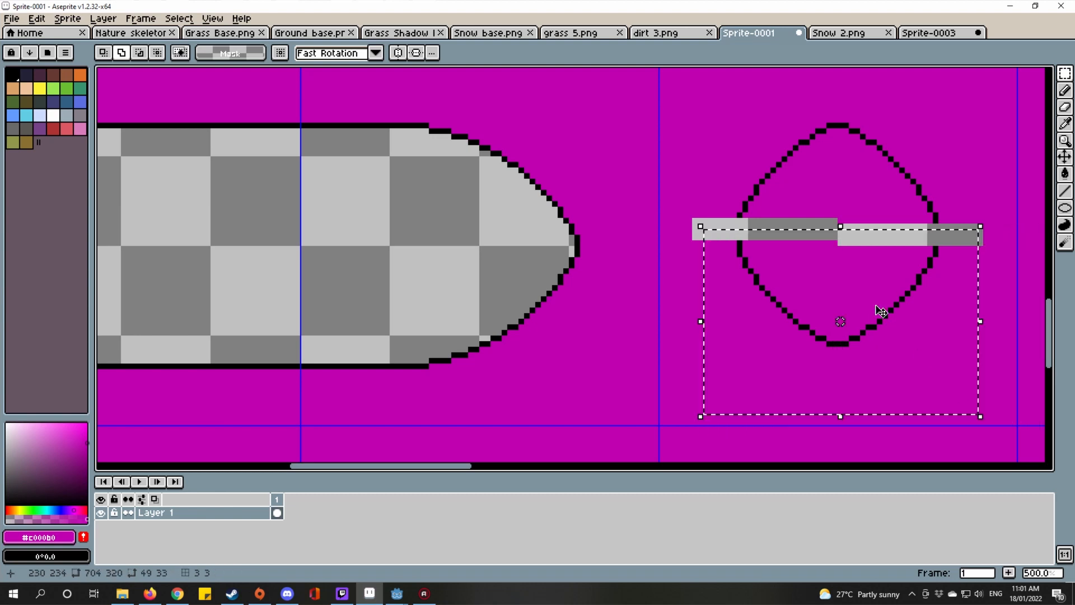
drag(878, 307, 878, 326)
key(Down)
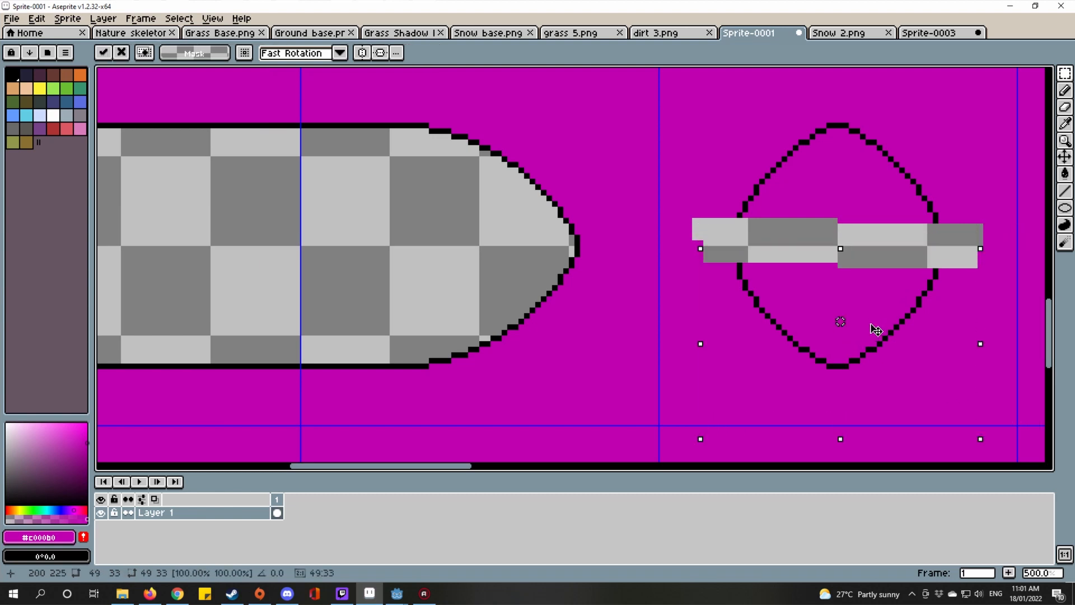
key(ctrl+d)
drag(398, 366, 869, 365)
right_click(868, 365)
drag(868, 260, 780, 366)
scroll(780, 366, down, 4)
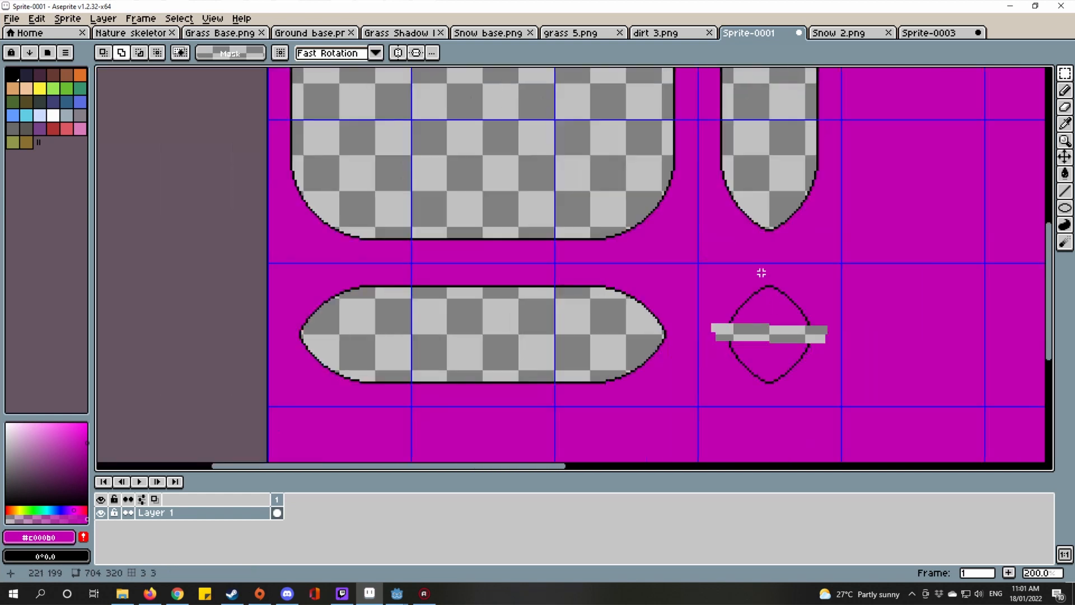
Step: Look over the split blob in Sprite-0001, then bring up the dirt 3.png sprite
scroll(710, 116, up, 3)
drag(700, 126, 697, 265)
right_click(706, 261)
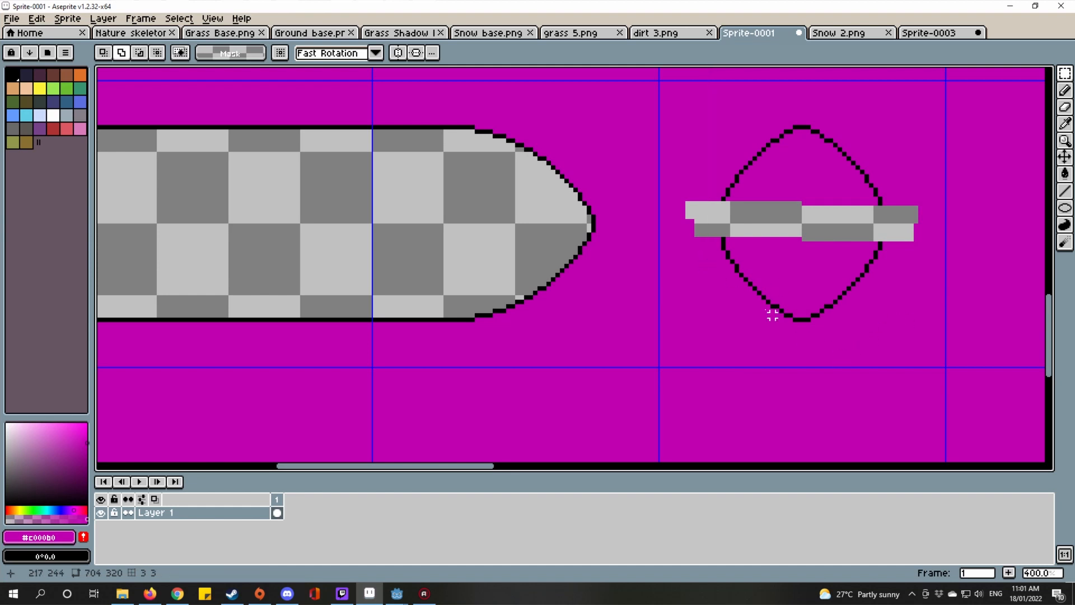
scroll(772, 316, down, 4)
scroll(763, 433, up, 3)
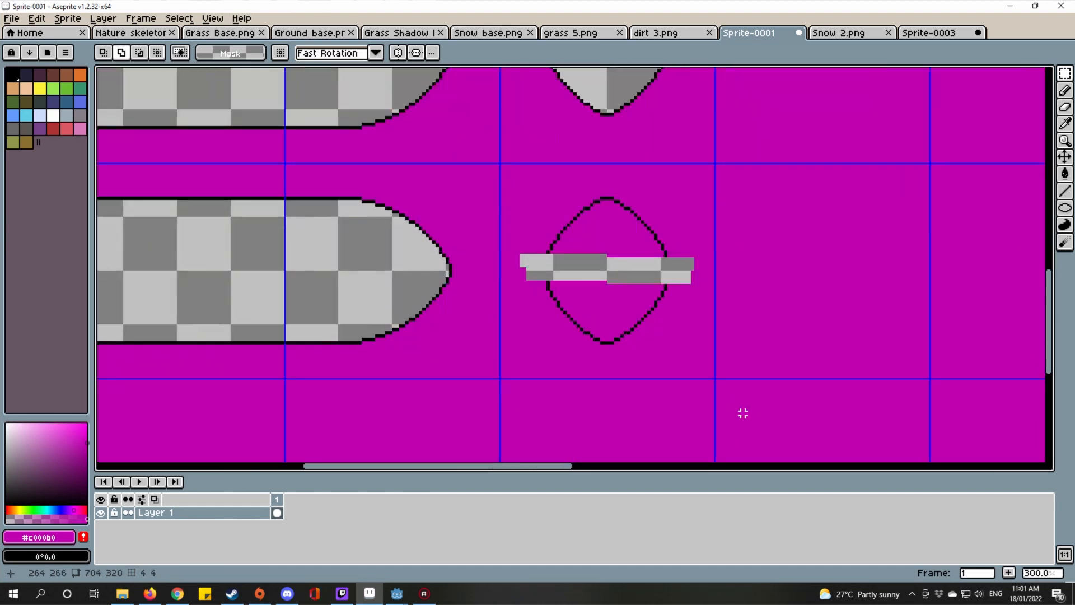
scroll(652, 341, down, 3)
scroll(676, 355, up, 8)
scroll(864, 286, down, 4)
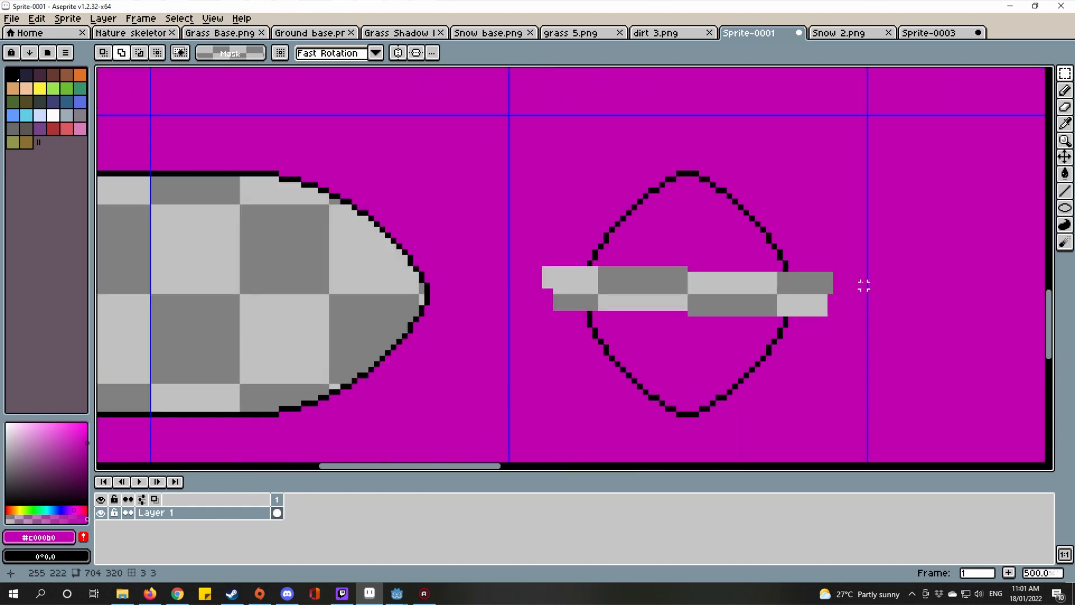
scroll(459, 324, up, 1)
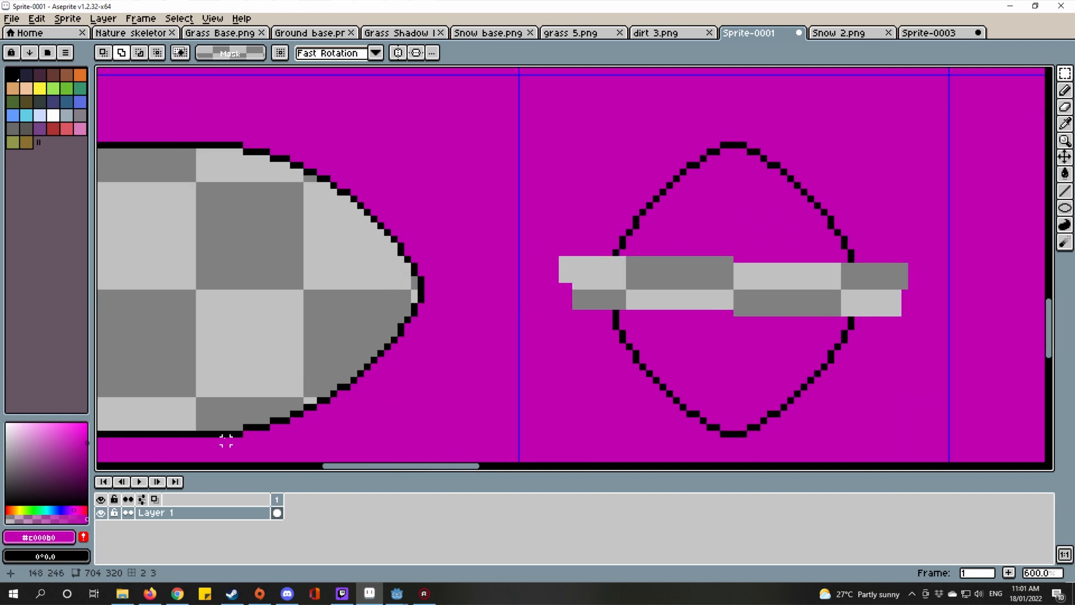
drag(287, 441, 764, 444)
scroll(713, 353, down, 2)
scroll(678, 241, up, 2)
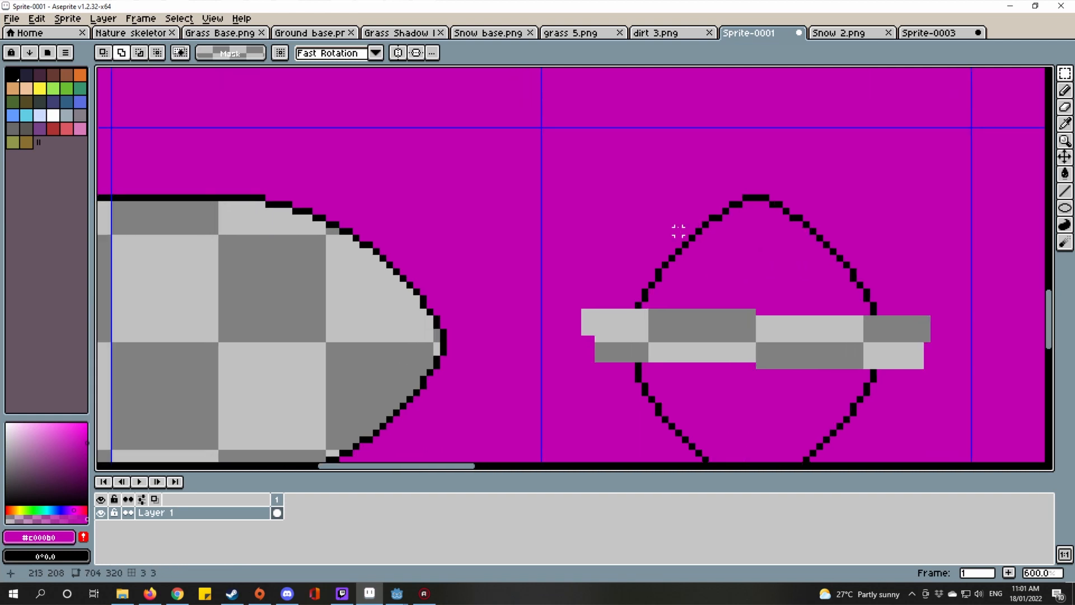
click(667, 37)
scroll(568, 263, up, 3)
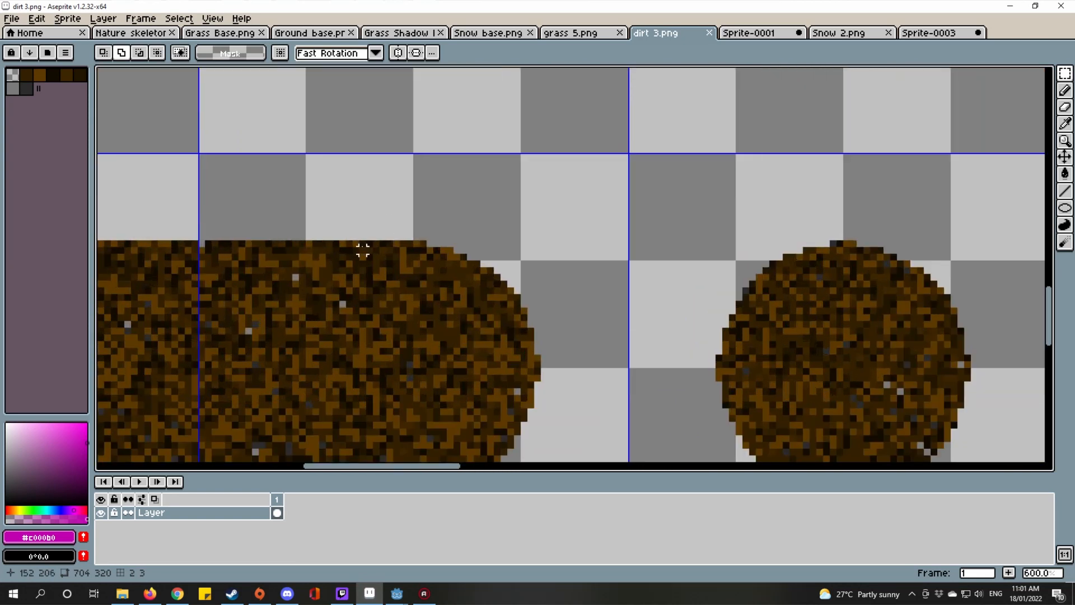
Step: Measure the dirt shape, then shift the Sprite-0001 blob's left half to the left
drag(363, 249, 927, 240)
click(759, 35)
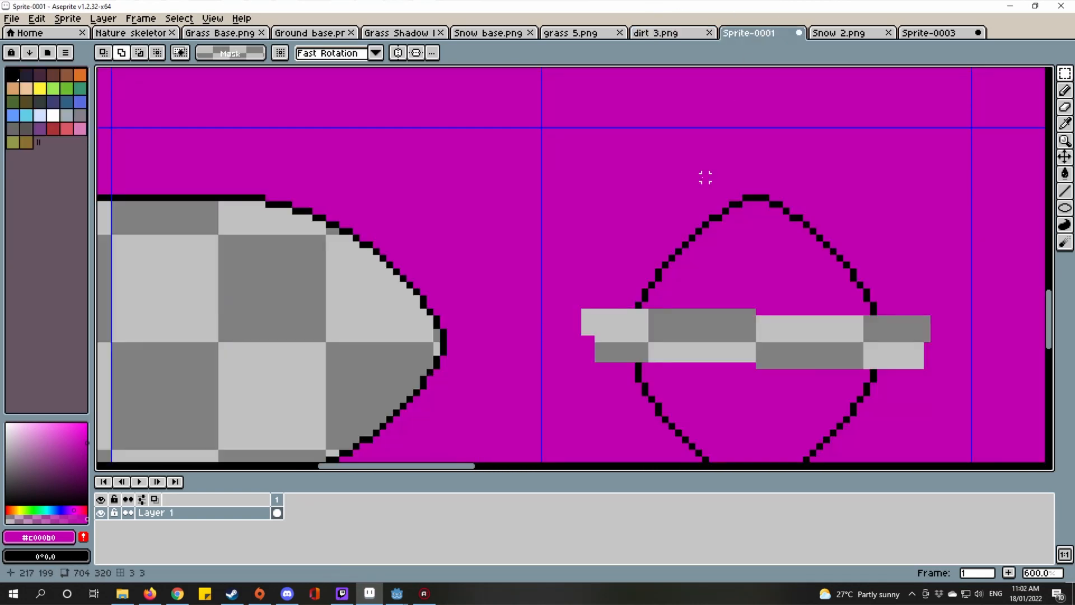
drag(768, 286, 752, 263)
scroll(750, 258, down, 1)
scroll(642, 184, up, 1)
scroll(625, 193, down, 2)
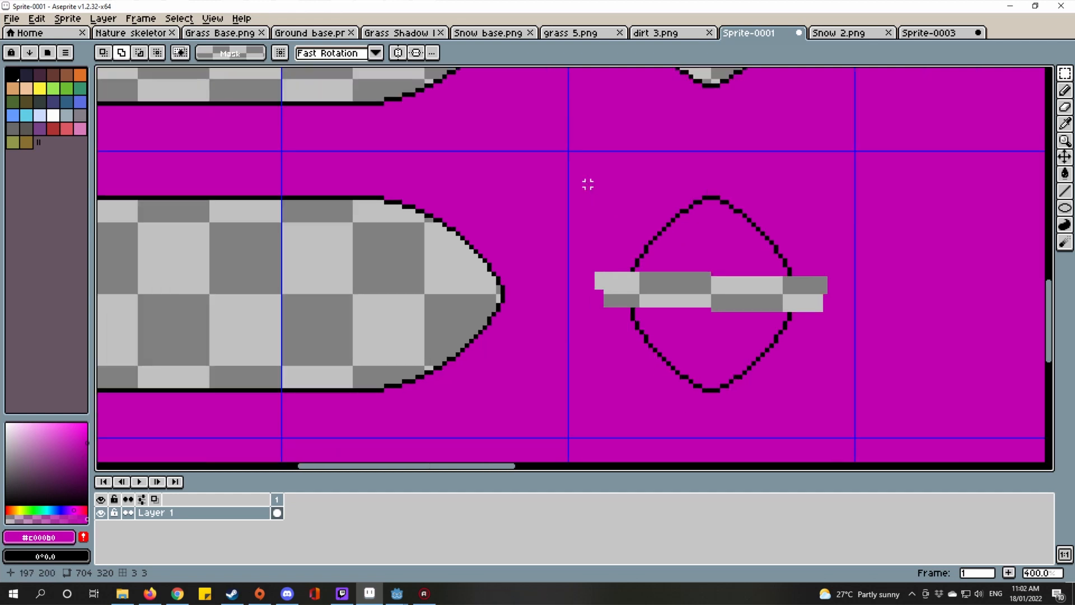
drag(560, 130, 710, 450)
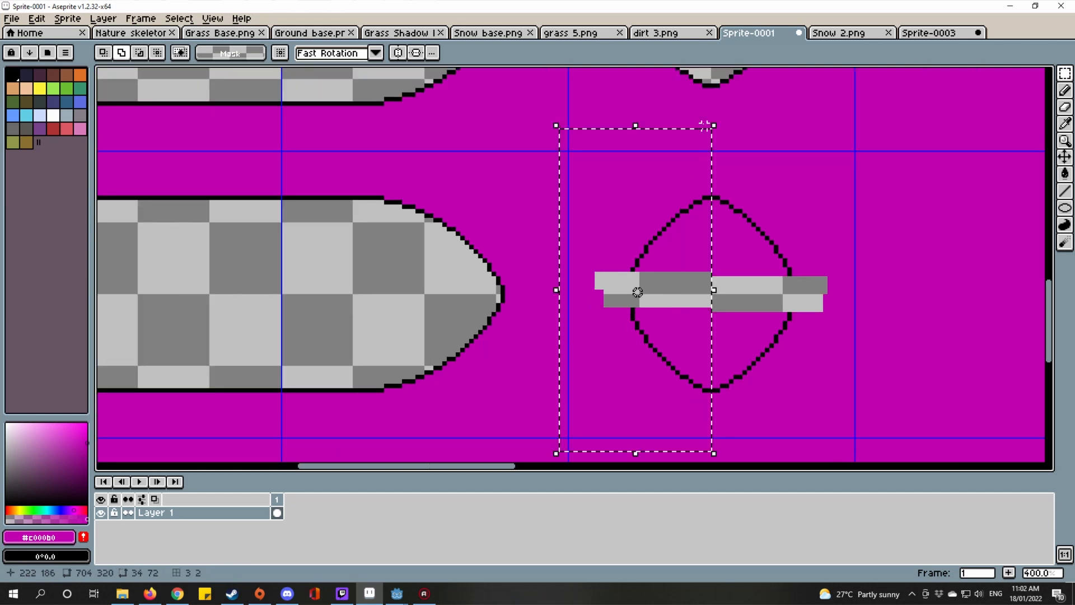
drag(707, 140, 664, 301)
drag(589, 238, 613, 171)
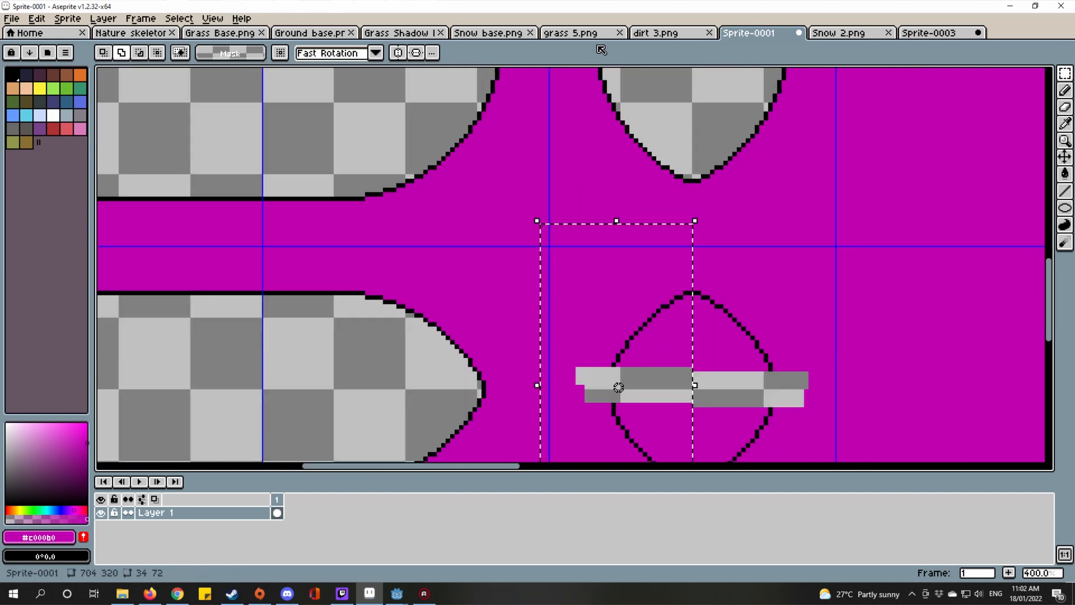
drag(591, 121, 599, 155)
drag(603, 98, 603, 437)
key(Left)
key(Left)
key(Left)
key(Left)
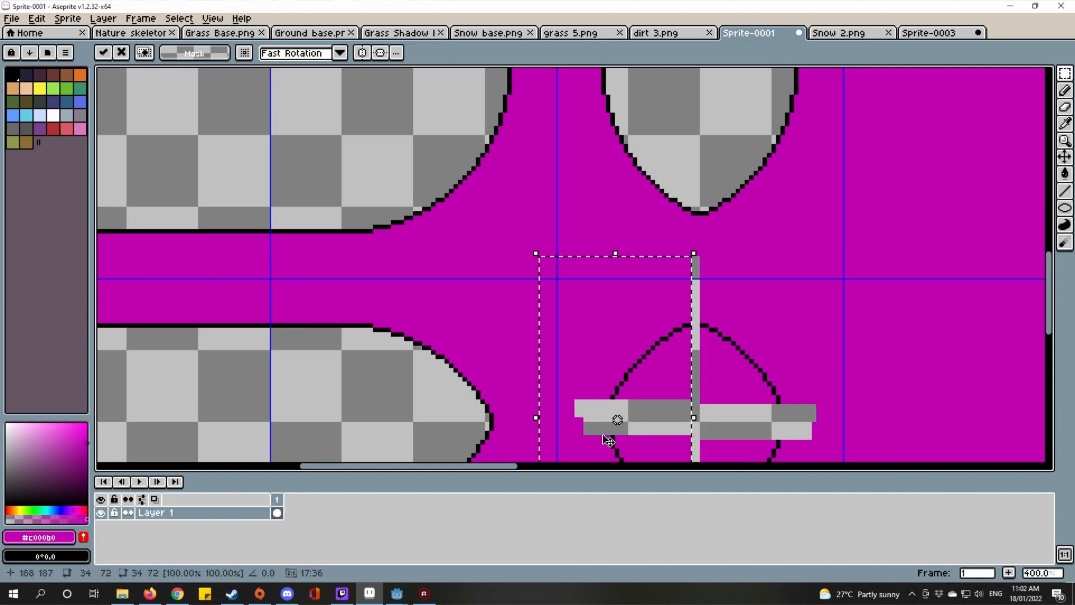
key(ctrl+d)
Step: Measure the length of the vertical transparent strip through the blob
drag(607, 179, 619, 296)
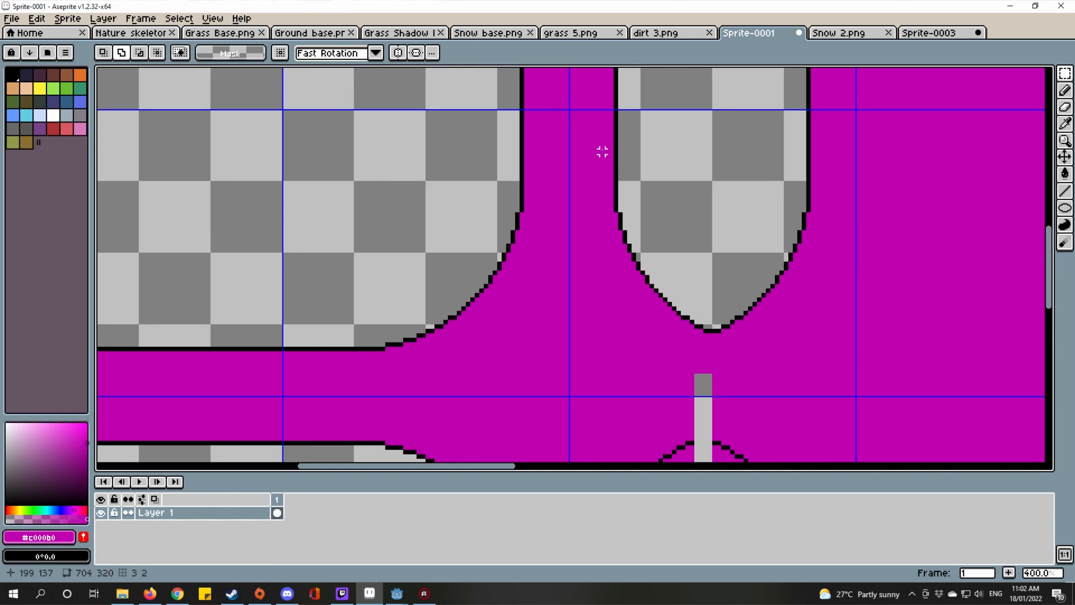
drag(615, 174, 674, 353)
right_click(674, 353)
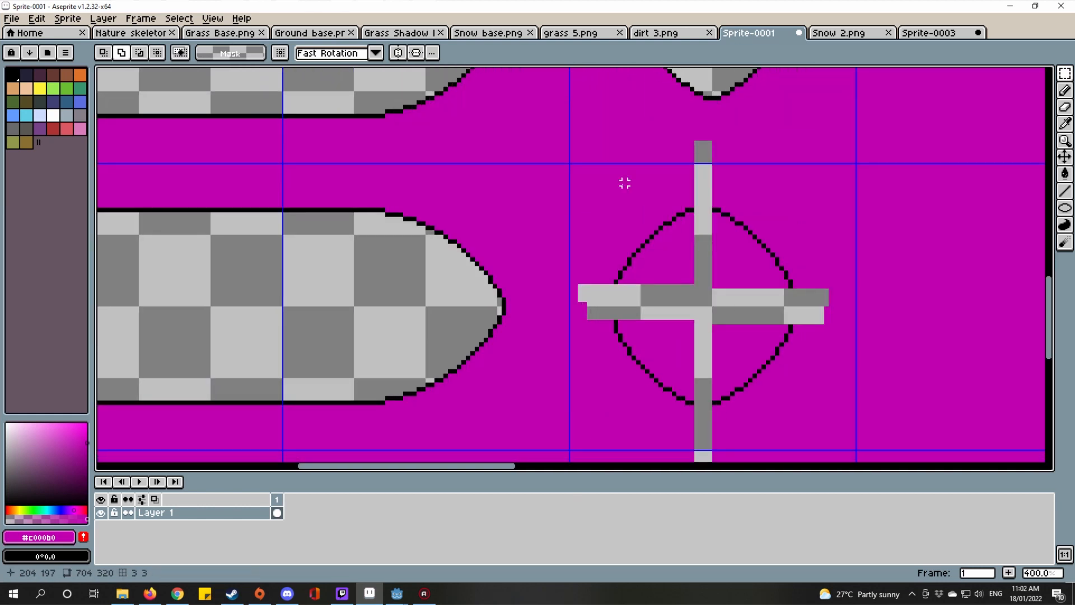
scroll(624, 183, down, 1)
drag(616, 109, 596, 205)
scroll(637, 250, up, 9)
right_click(597, 205)
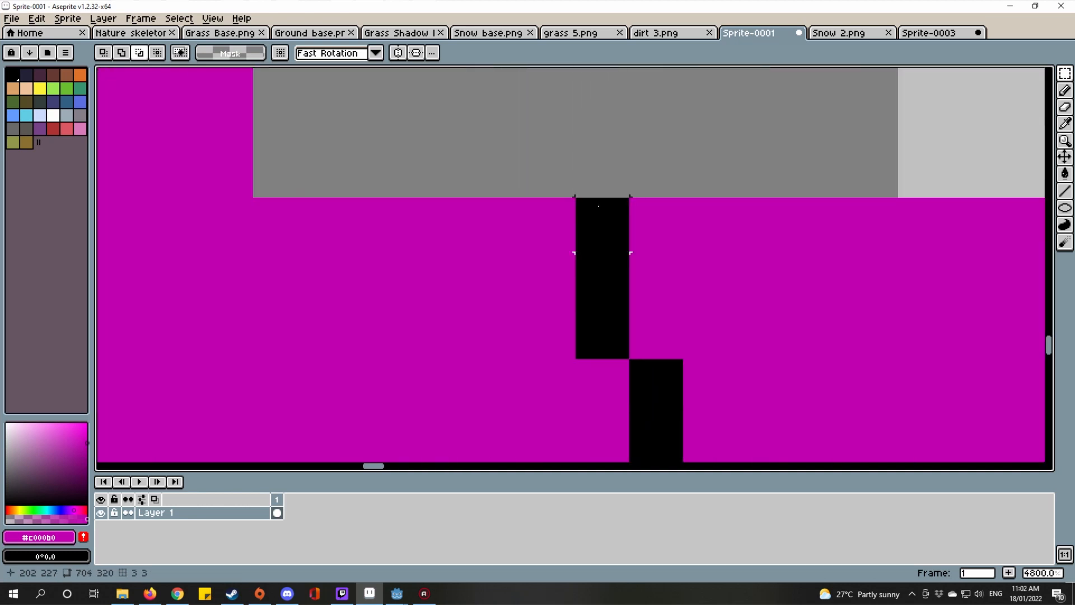
scroll(609, 208, down, 6)
drag(788, 184, 612, 285)
scroll(606, 166, down, 1)
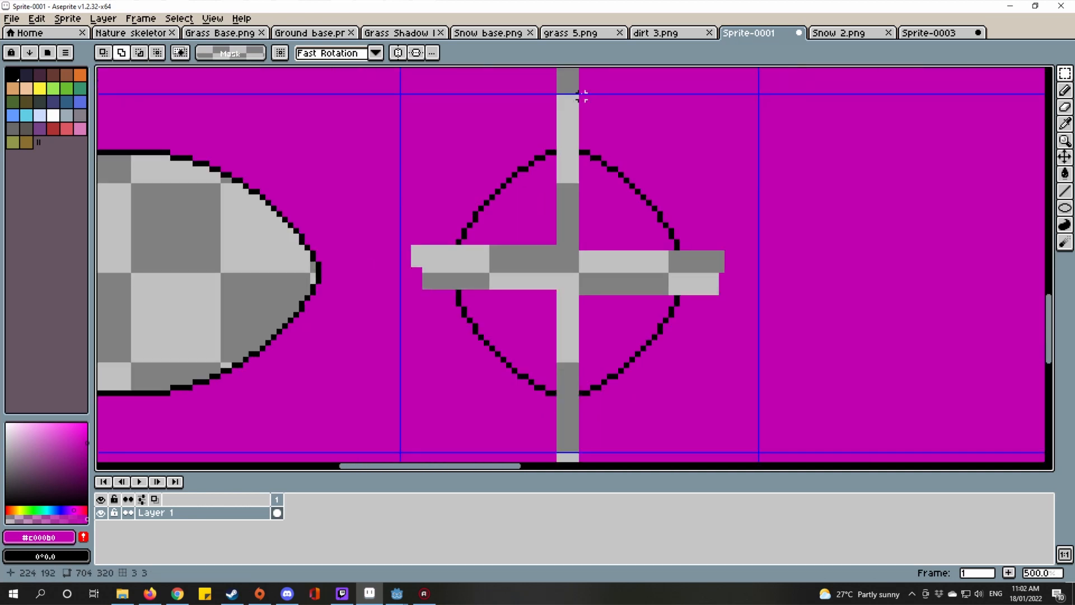
Step: Nudge the blob's selected right part two pixels right to widen the vertical strip
drag(582, 97, 738, 400)
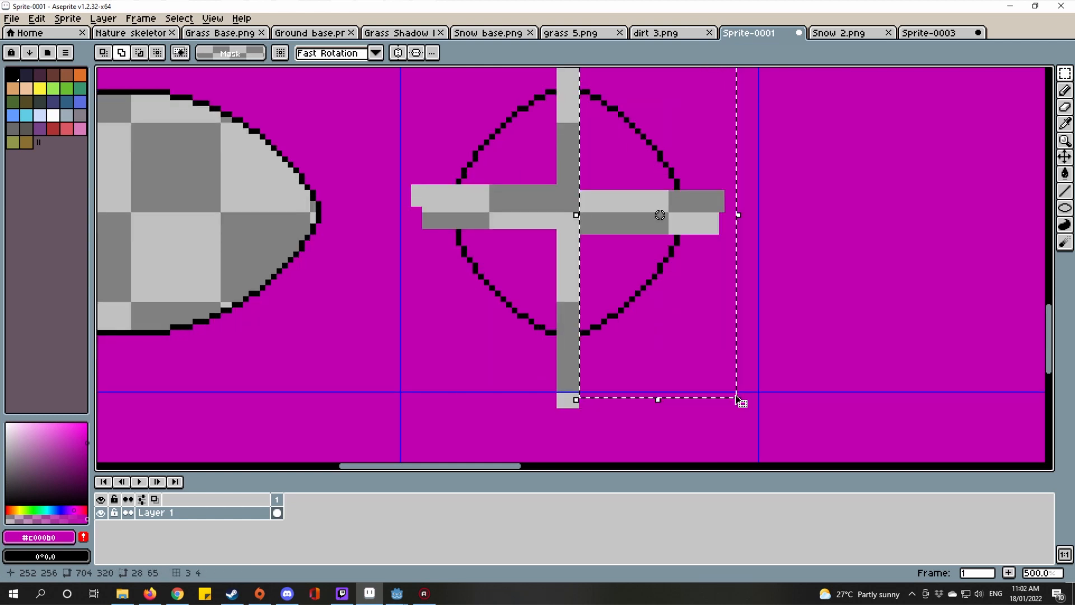
key(Right)
key(Right)
drag(665, 229, 660, 421)
drag(679, 86, 673, 174)
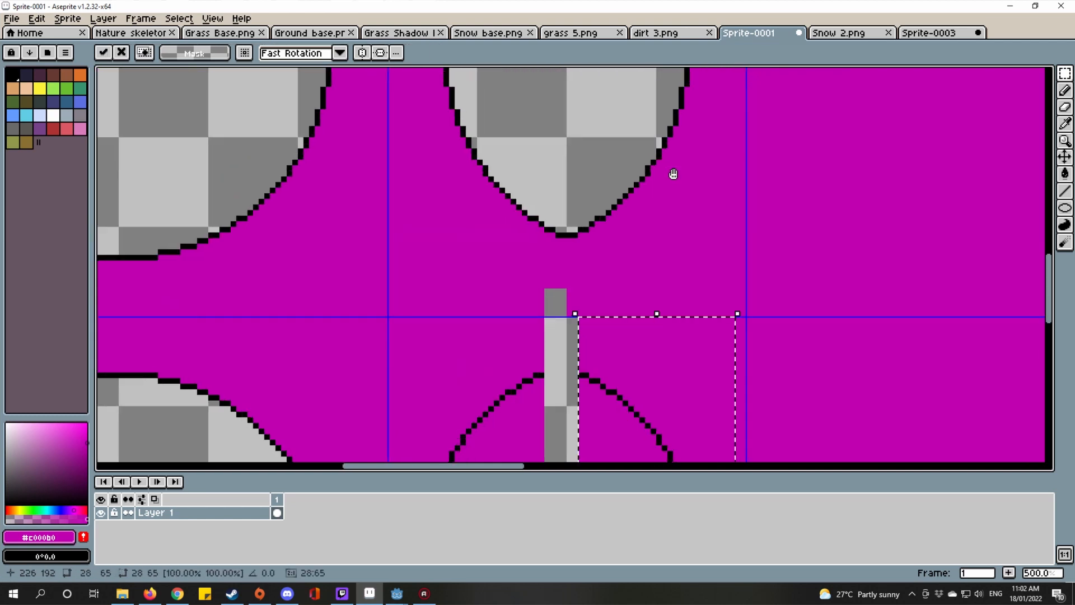
scroll(673, 174, down, 1)
drag(684, 92, 692, 436)
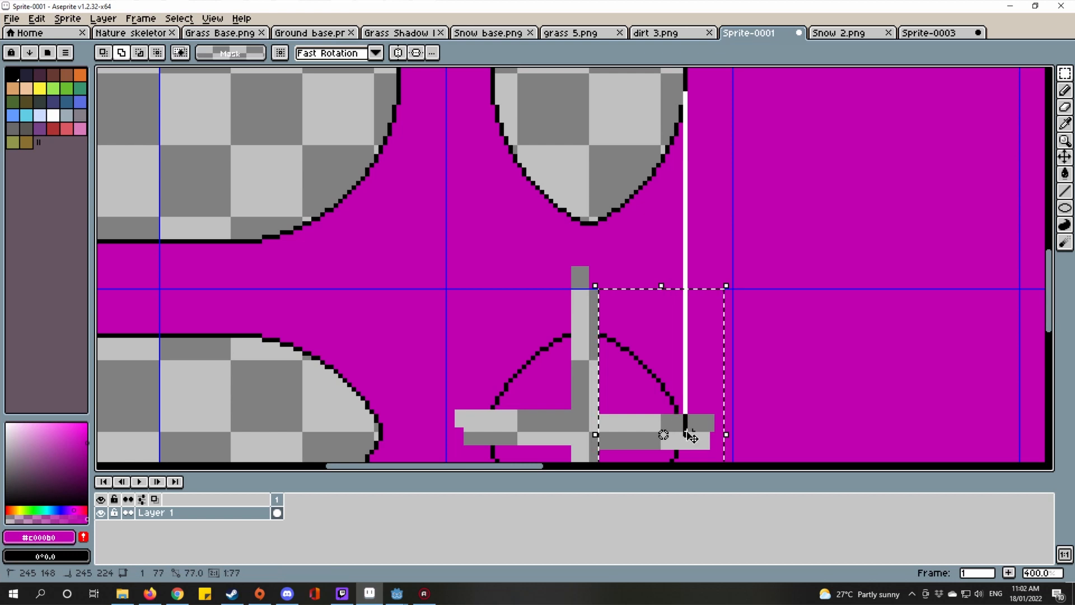
right_click(688, 433)
key(Right)
key(Right)
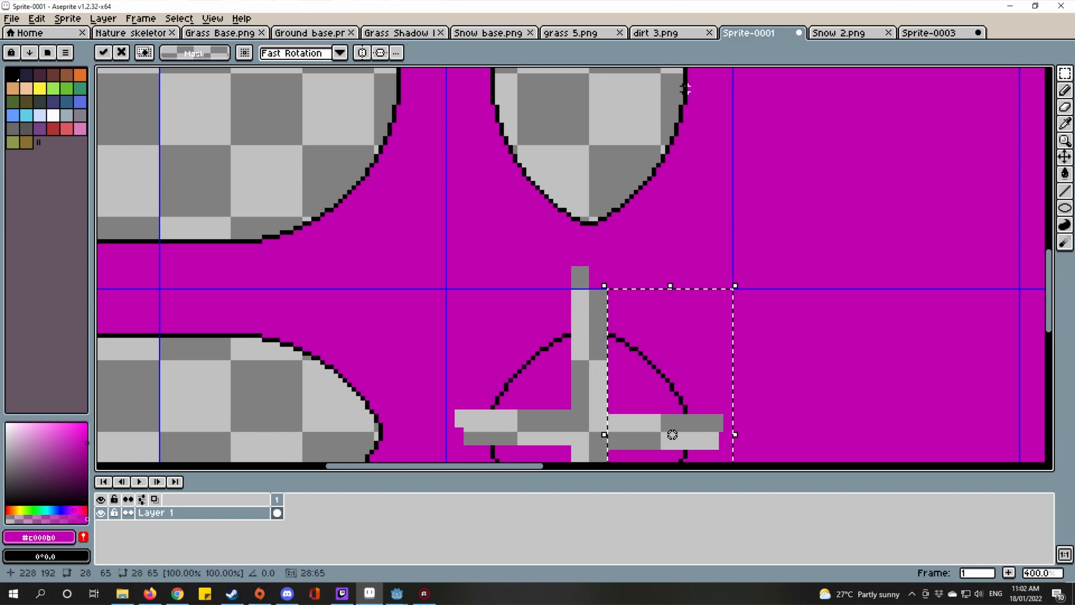
drag(687, 90, 694, 455)
right_click(694, 455)
scroll(706, 359, down, 3)
key(ctrl+d)
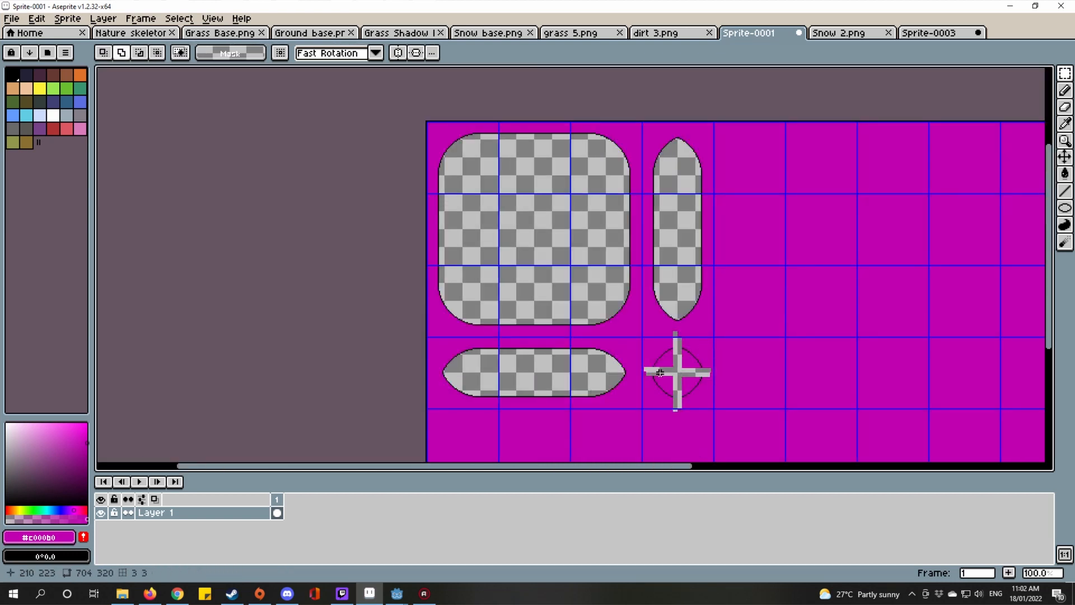
Step: Check the horizontal strip across the blob with trial selections
scroll(660, 373, up, 4)
drag(286, 214, 835, 214)
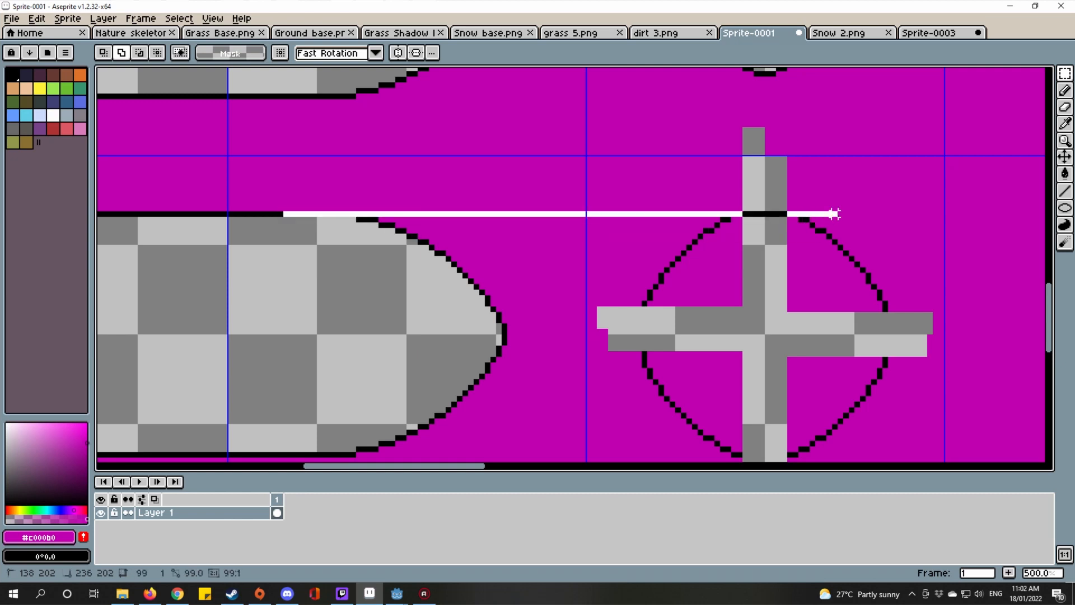
right_click(835, 214)
drag(694, 393, 734, 260)
drag(274, 321, 911, 326)
right_click(912, 326)
drag(873, 287, 755, 372)
scroll(801, 258, up, 2)
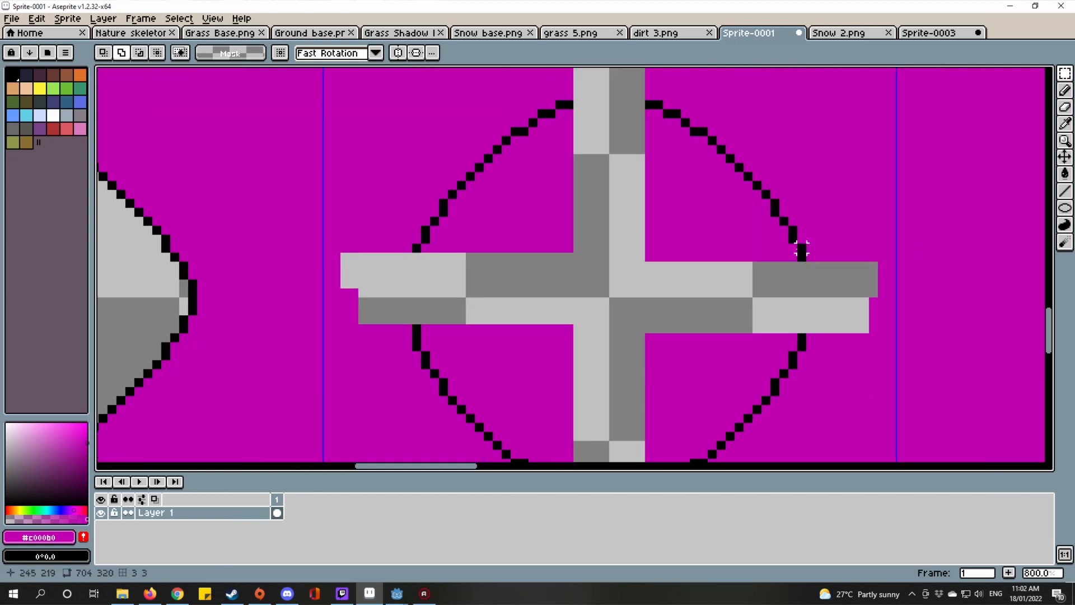
Step: Pick black from the outline and draw a vertical line closing the blob's right side
key(i)
click(799, 247)
scroll(807, 266, up, 3)
key(l)
drag(803, 270, 803, 386)
Step: Draw a Line closing the last gap in the round blob's outline
scroll(801, 358, down, 4)
scroll(632, 347, up, 2)
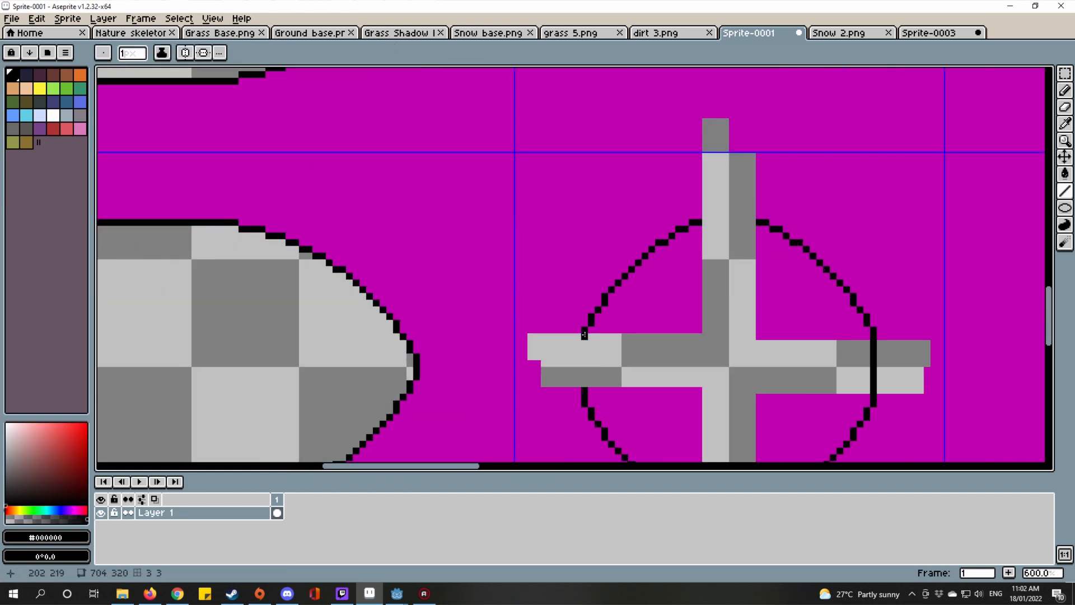
scroll(732, 230, up, 3)
drag(692, 219, 784, 221)
Step: Paint Bucket the cross arms outside the blob (right, bottom, top) magenta
scroll(784, 223, down, 4)
scroll(767, 420, up, 3)
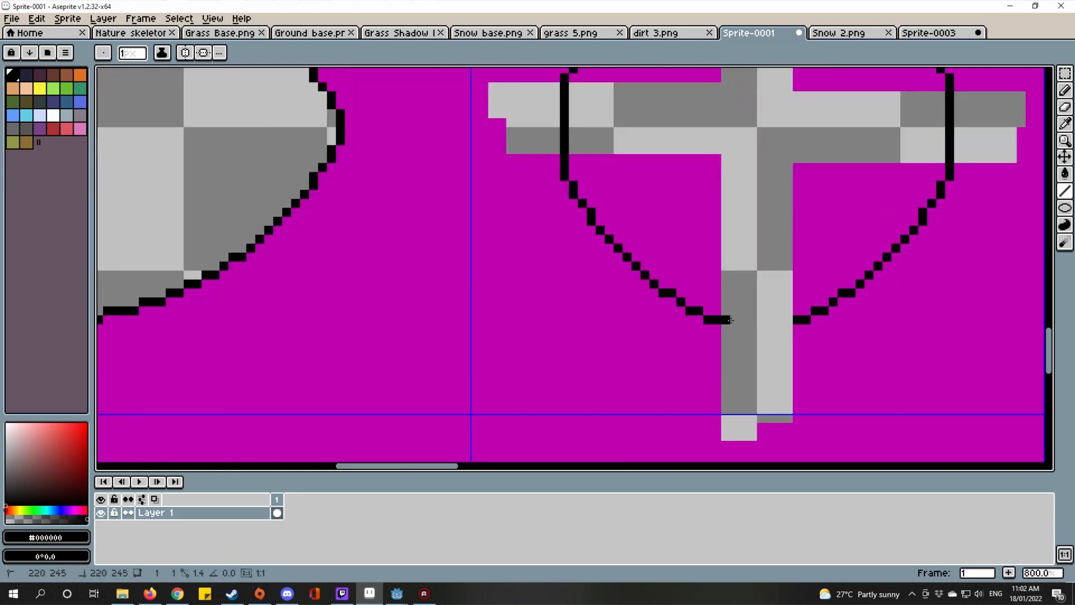
scroll(796, 319, down, 4)
scroll(741, 340, up, 2)
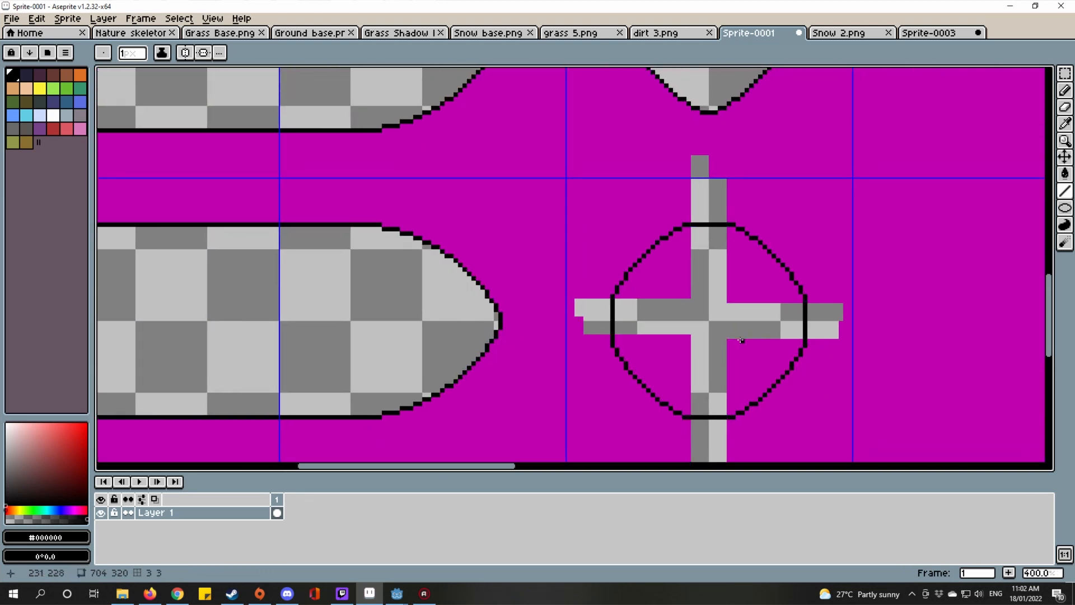
drag(741, 340, 679, 295)
alt+click(789, 342)
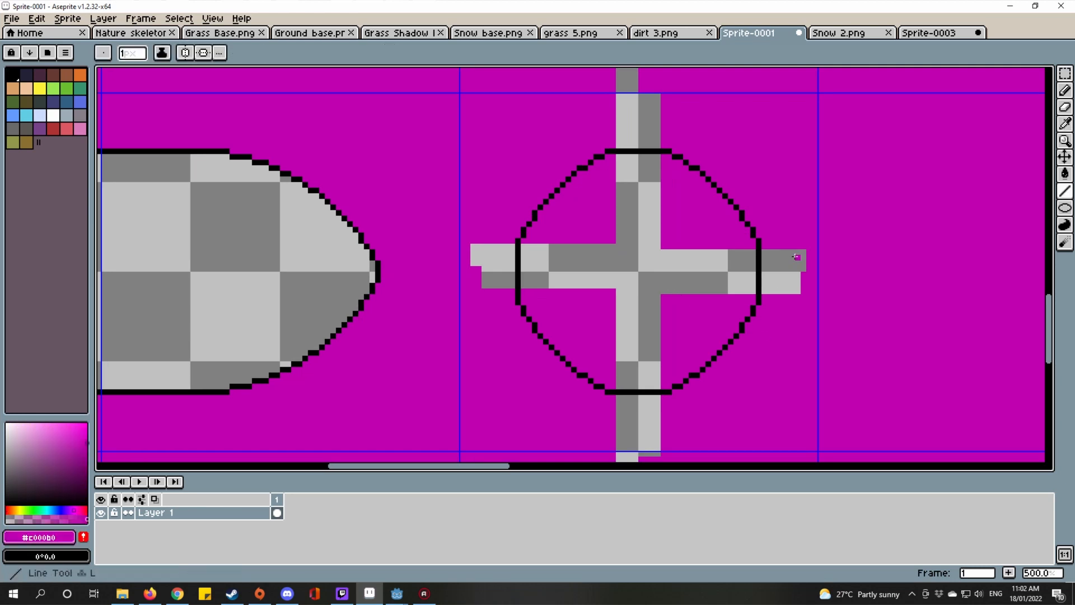
scroll(786, 266, up, 1)
key(g)
click(786, 266)
click(784, 286)
scroll(580, 286, down, 2)
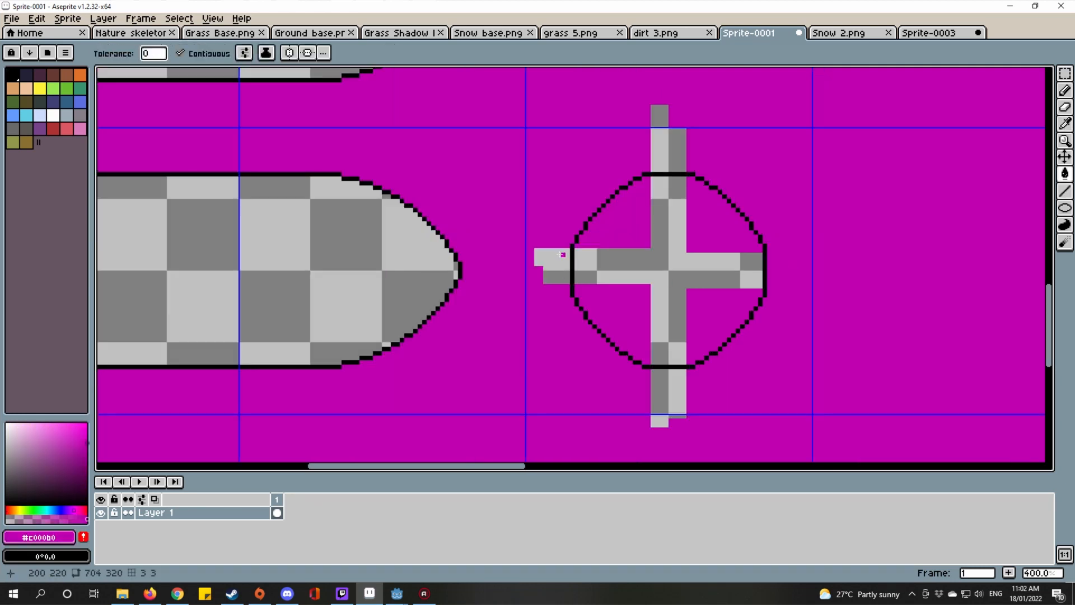
click(646, 398)
click(678, 135)
scroll(652, 247, up, 2)
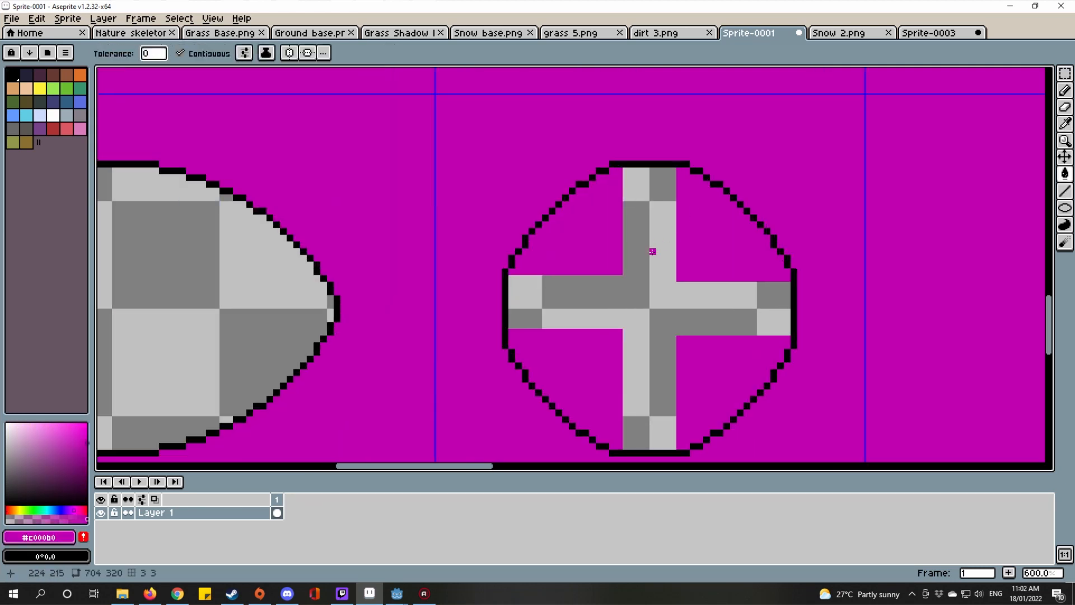
Step: Fill the blob interior magenta, then Magic Wand select it and delete it to transparency
click(655, 252)
scroll(655, 252, down, 1)
key(w)
click(612, 248)
key(Delete)
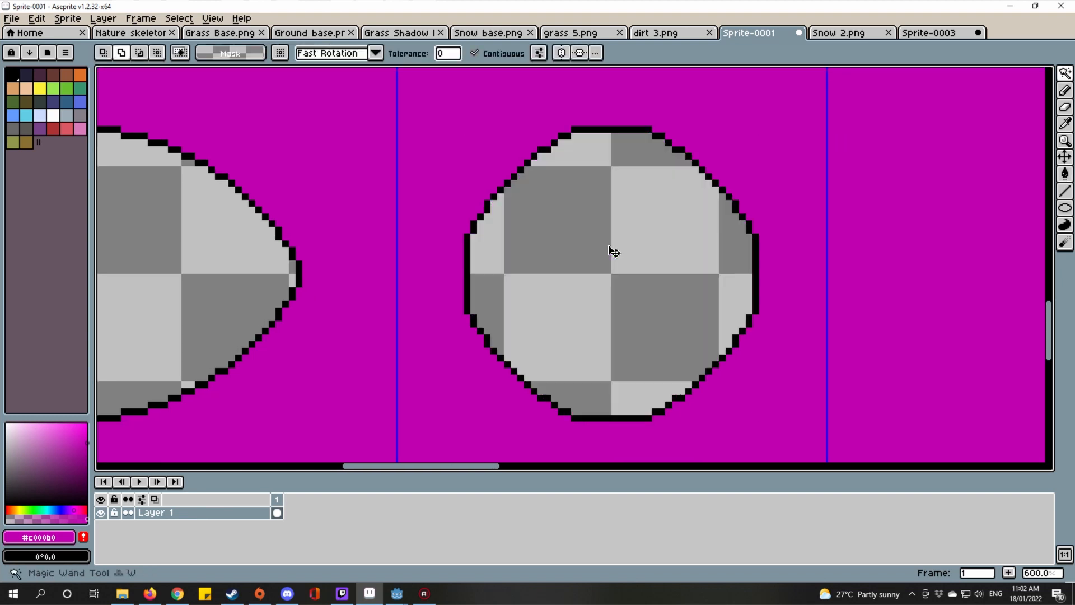
scroll(616, 246, down, 3)
scroll(644, 237, down, 1)
scroll(746, 314, down, 1)
scroll(746, 314, up, 1)
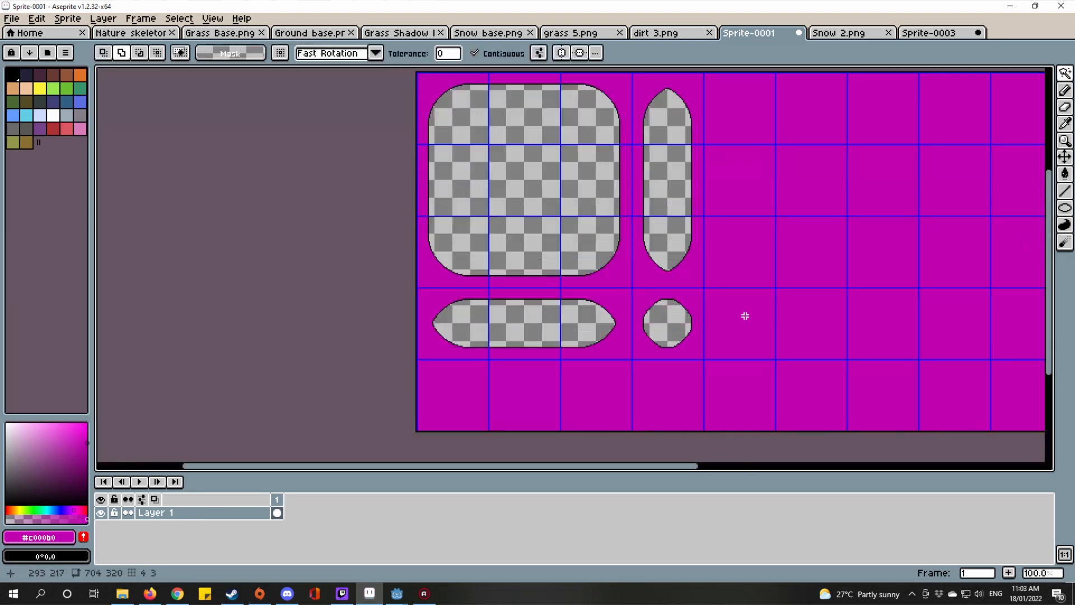
drag(746, 314, 715, 355)
key(ctrl+s)
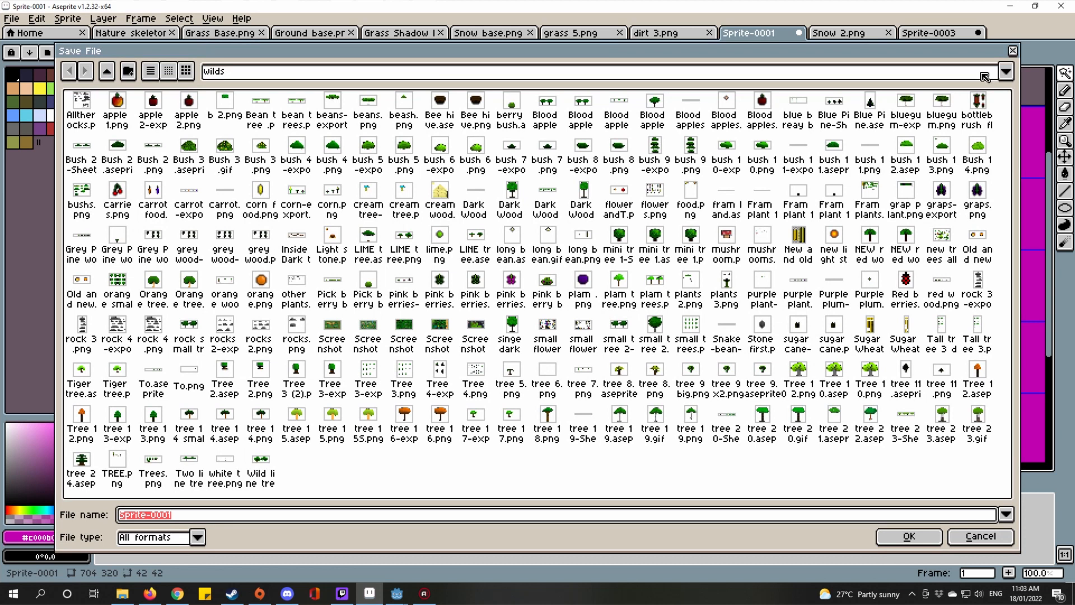
click(1016, 51)
click(838, 33)
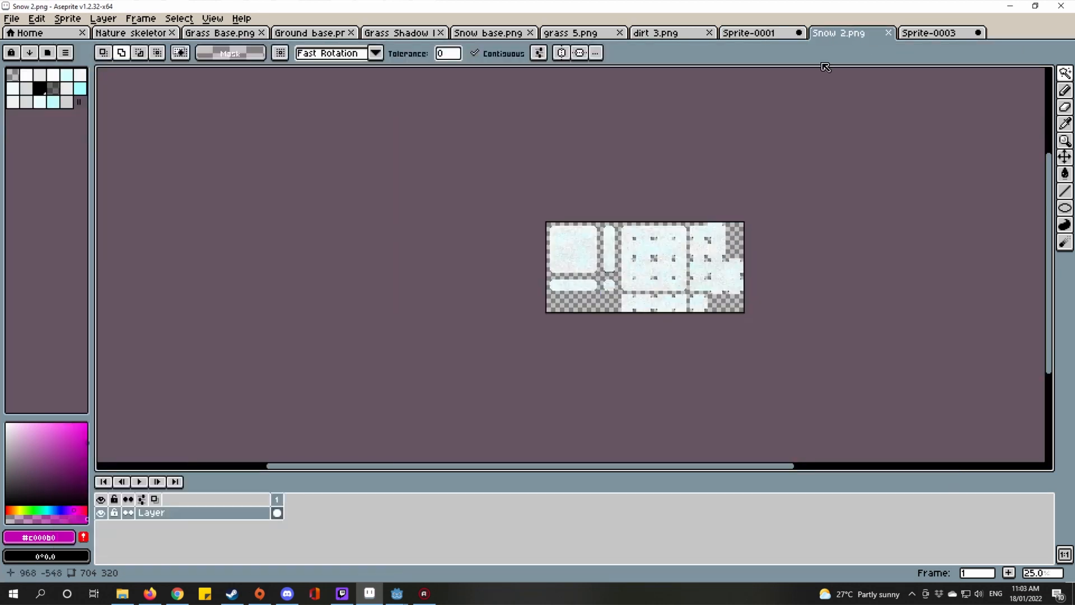
scroll(640, 237, up, 2)
scroll(640, 238, down, 2)
scroll(640, 254, up, 1)
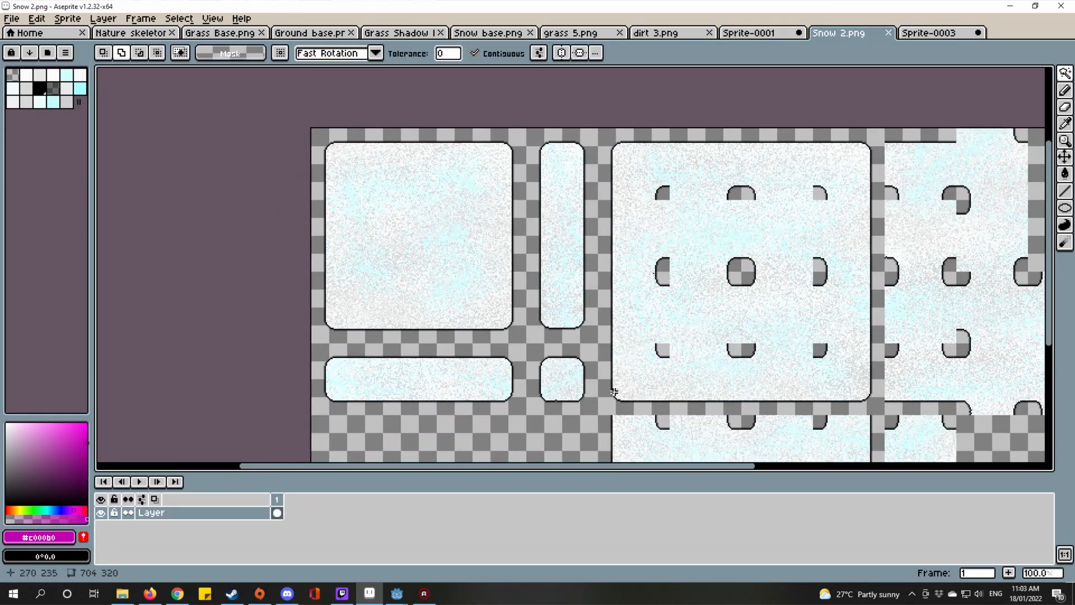
scroll(614, 391, up, 2)
scroll(614, 391, down, 3)
click(739, 32)
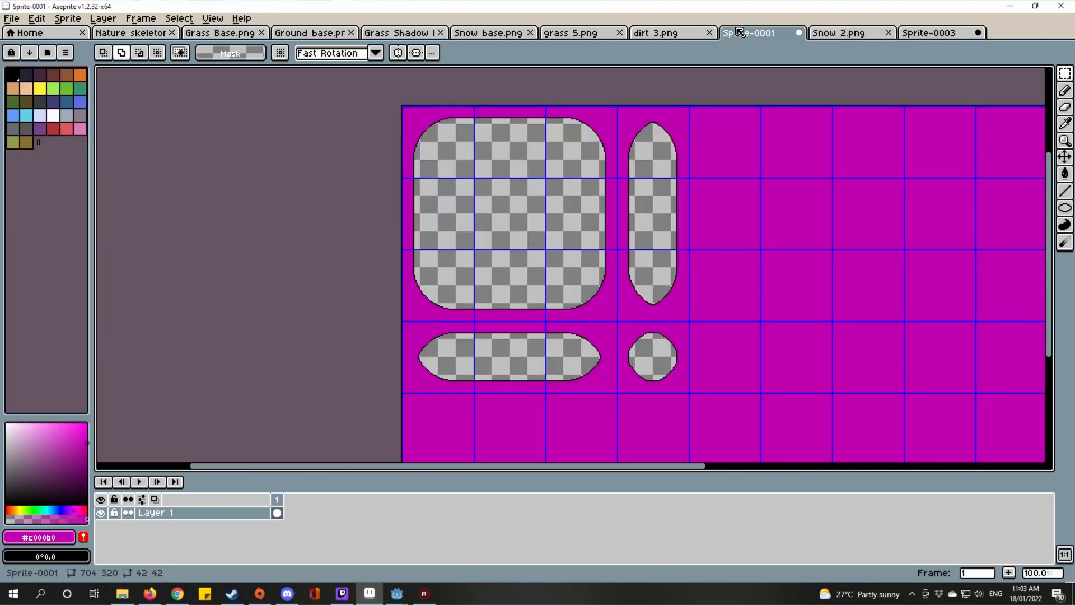
click(853, 36)
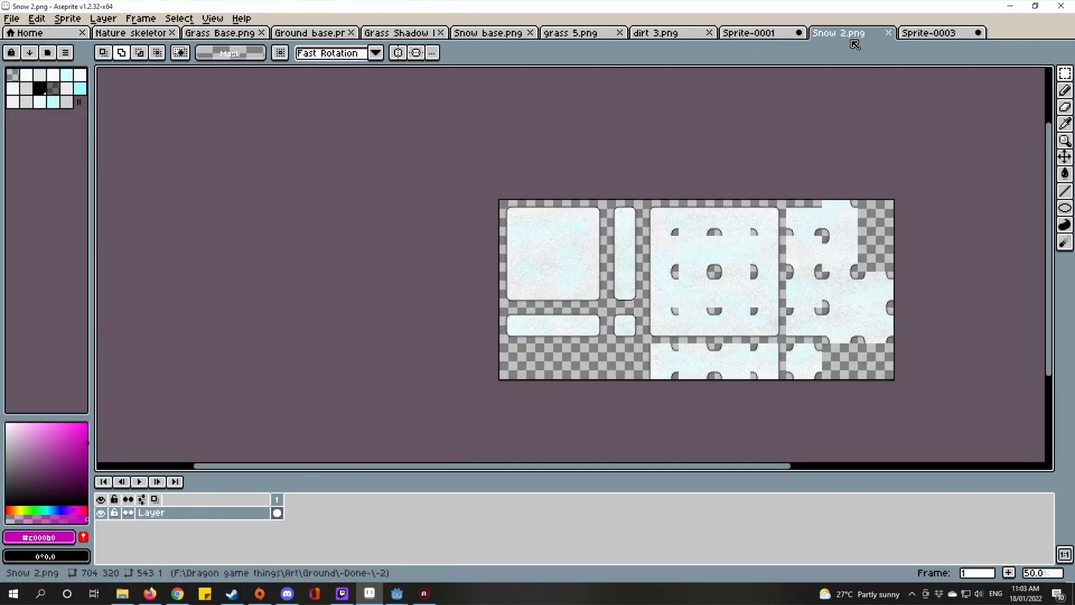
click(778, 33)
drag(605, 230, 596, 232)
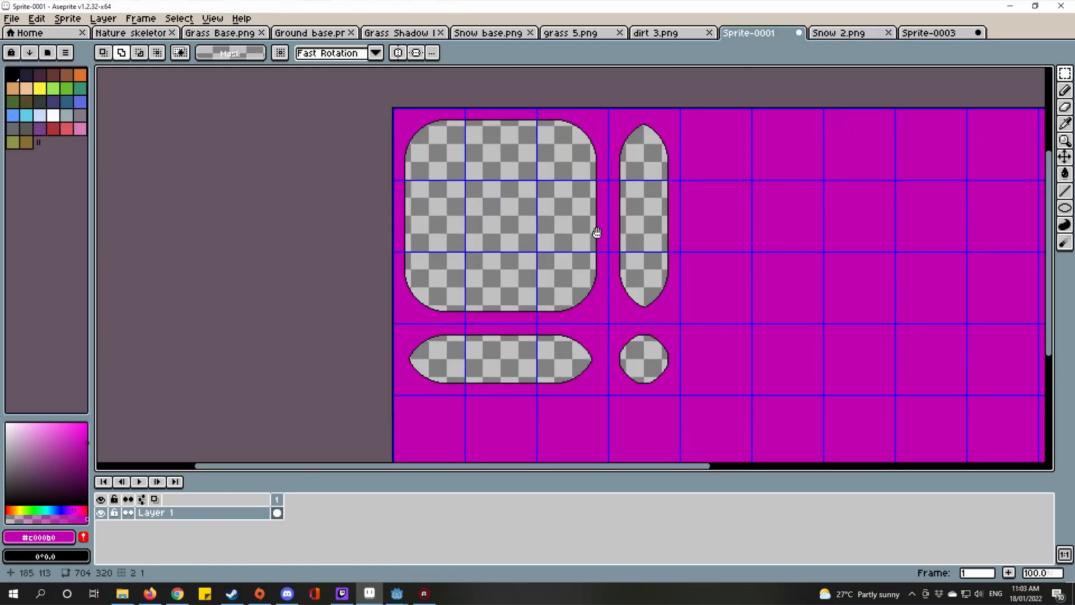
Step: Try selecting grid tiles and the magenta region, then turn off contiguous colour selection
double_click(485, 291)
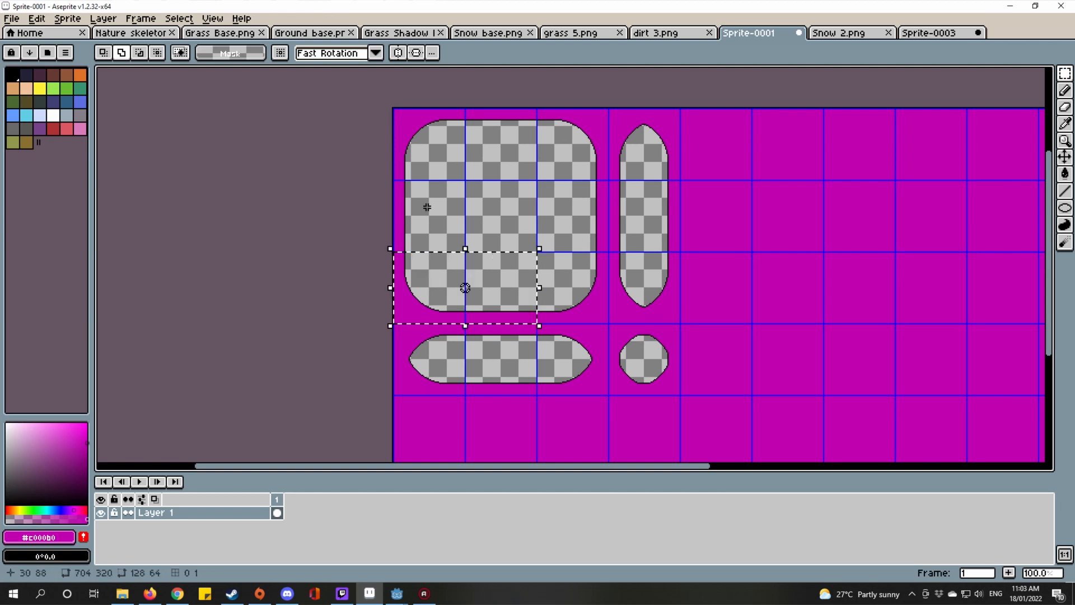
double_click(428, 207)
drag(774, 273, 588, 283)
scroll(588, 284, down, 1)
key(ctrl+d)
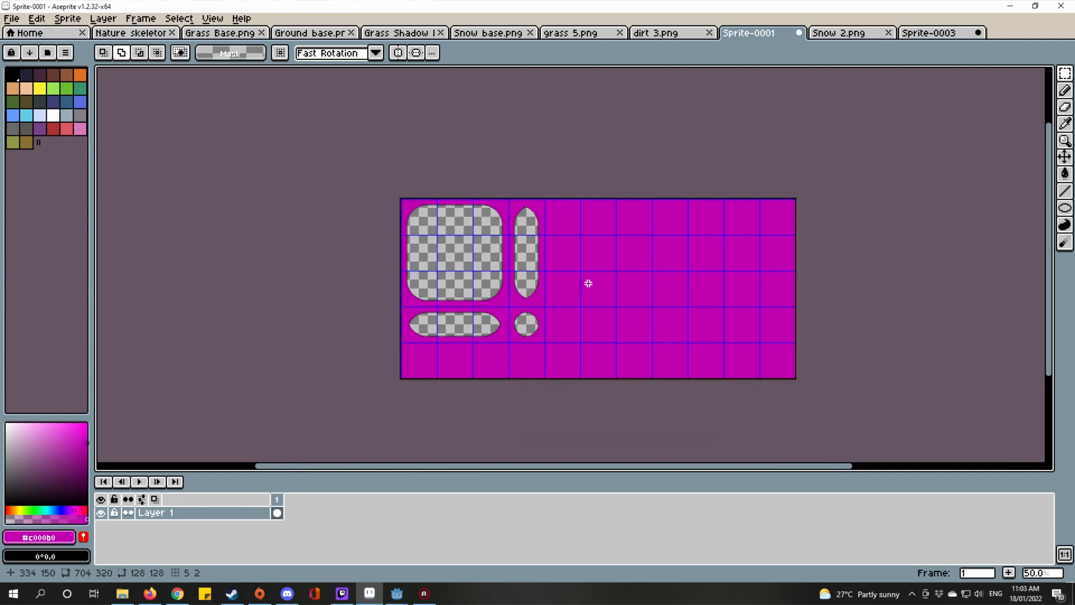
key(w)
click(596, 283)
key(ctrl+d)
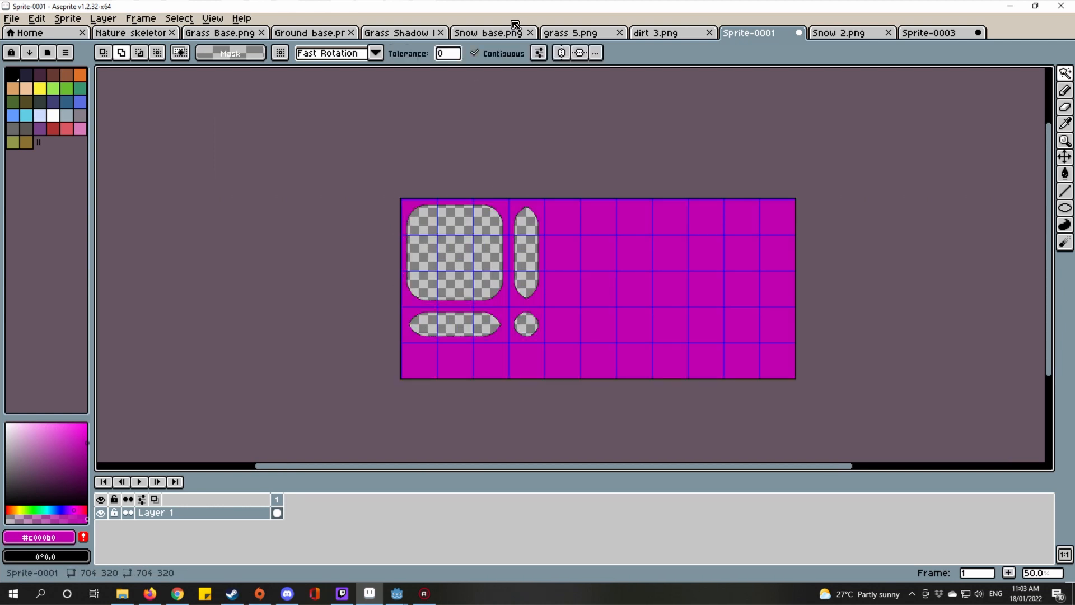
click(503, 53)
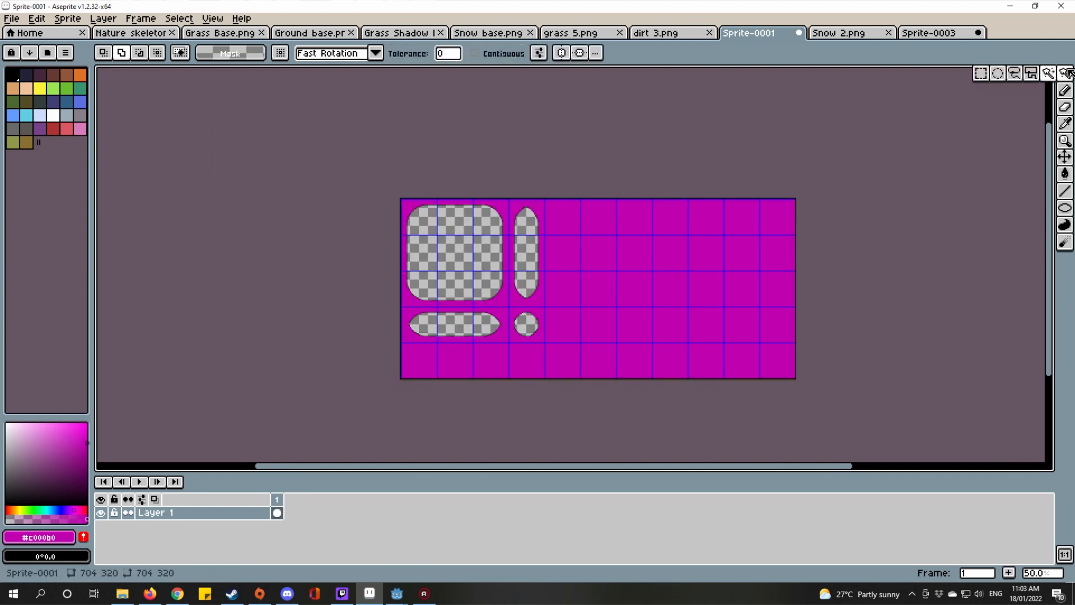
Step: Marquee-select the empty right-hand magenta area and delete it to transparency
key(m)
scroll(531, 221, up, 2)
scroll(570, 141, up, 3)
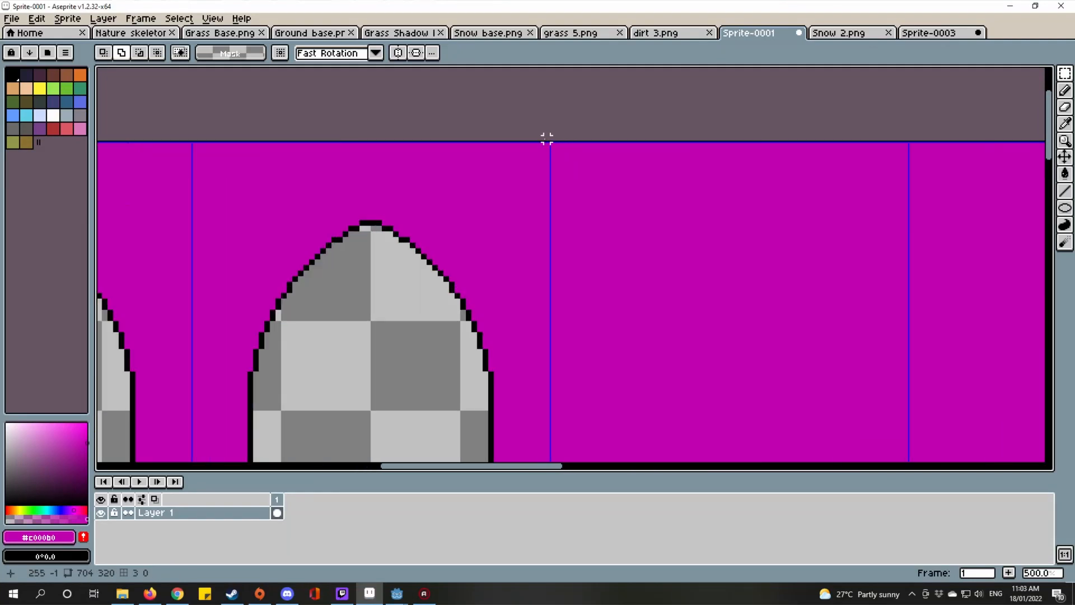
scroll(553, 145, down, 6)
drag(552, 145, 804, 283)
drag(542, 233, 617, 319)
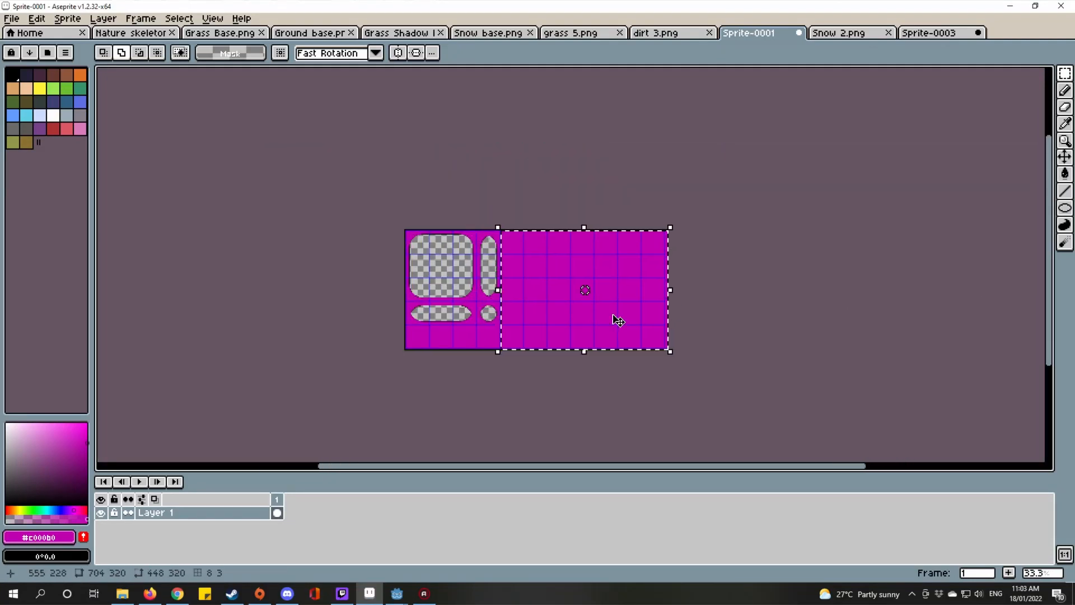
key(Delete)
scroll(441, 273, up, 2)
drag(459, 250, 490, 311)
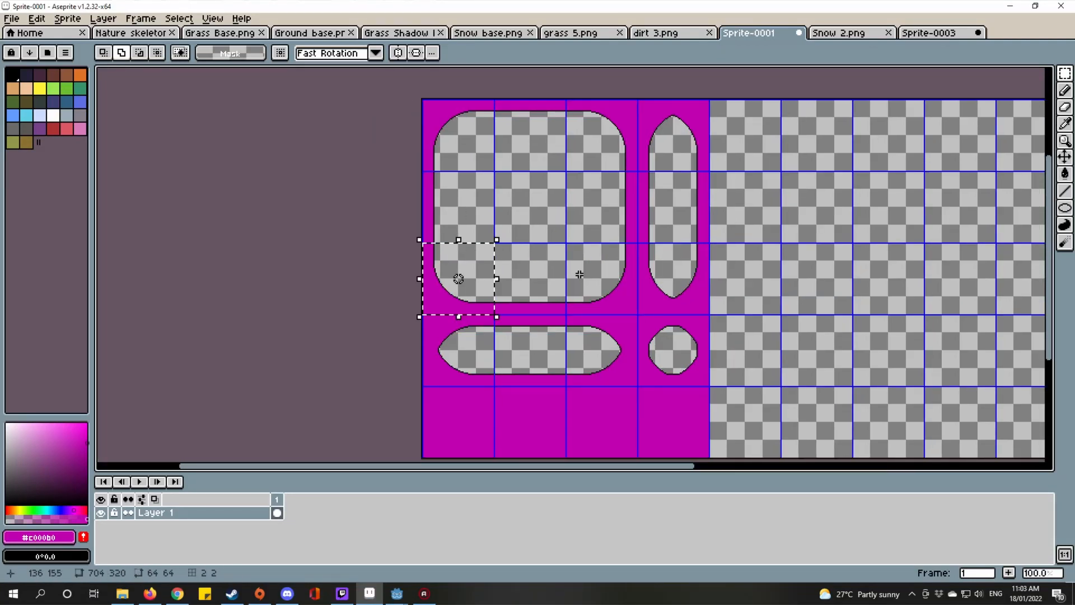
Step: Move the selected magenta corner piece onto the transparent area and commit it
double_click(480, 205)
drag(628, 239, 521, 261)
drag(364, 305, 670, 357)
scroll(648, 379, up, 4)
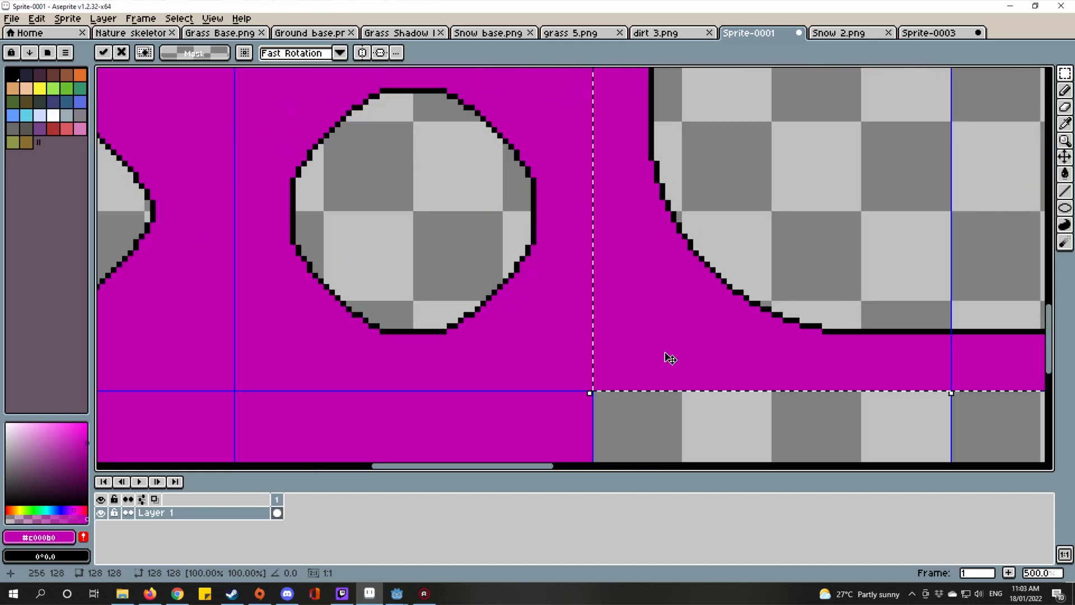
scroll(670, 357, down, 5)
click(737, 315)
scroll(520, 235, up, 1)
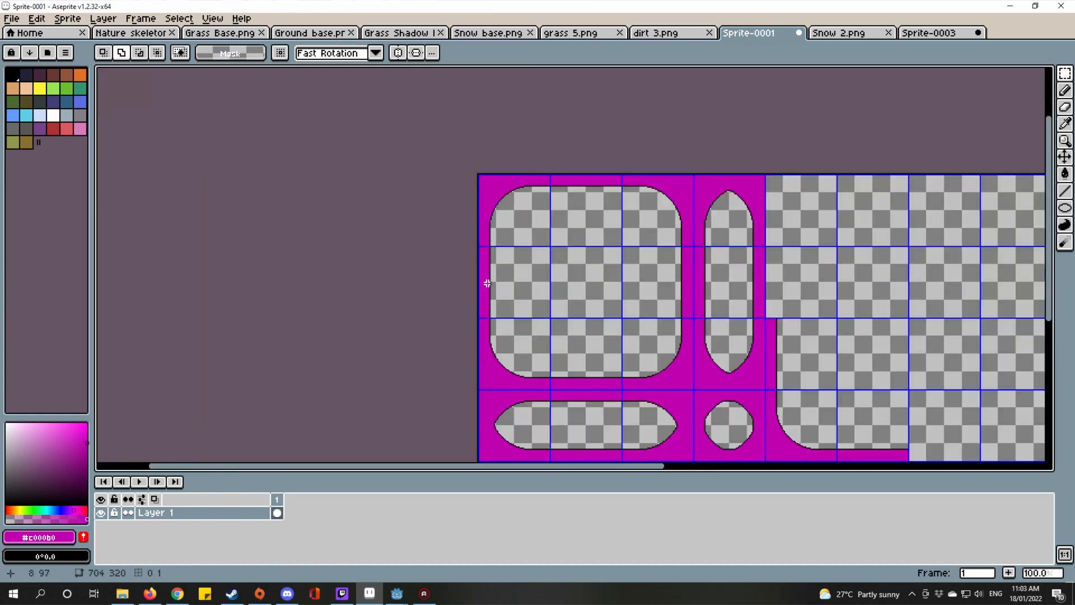
Step: Select two more grid tiles, position the L-shaped piece beside the corner, and commit it with Enter
double_click(525, 188)
double_click(600, 193)
drag(789, 243, 553, 301)
drag(420, 281, 643, 280)
scroll(560, 246, up, 3)
drag(563, 248, 501, 254)
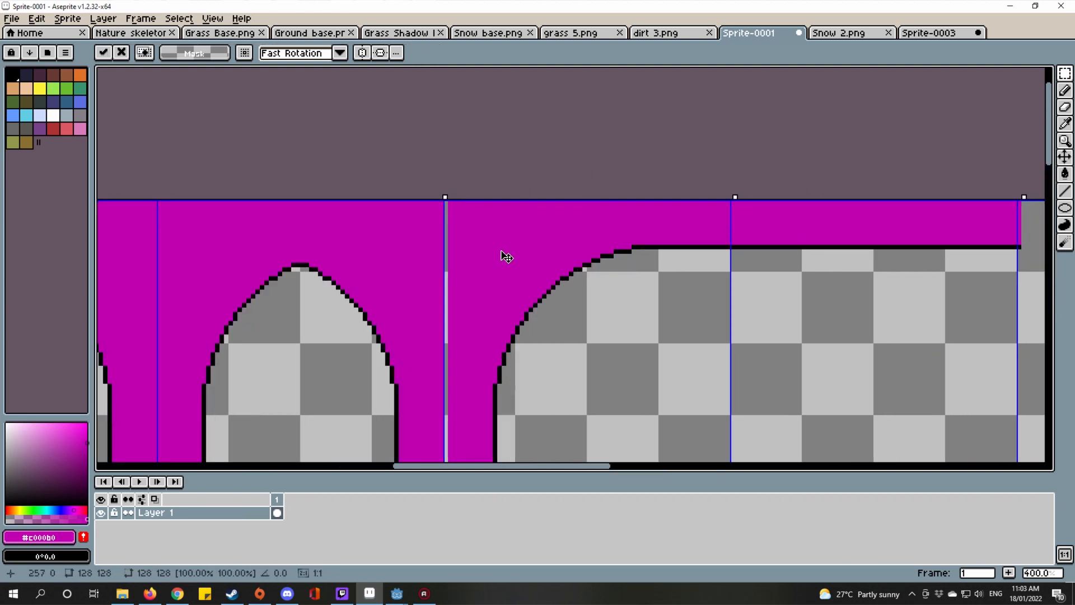
scroll(502, 255, down, 3)
scroll(602, 309, up, 1)
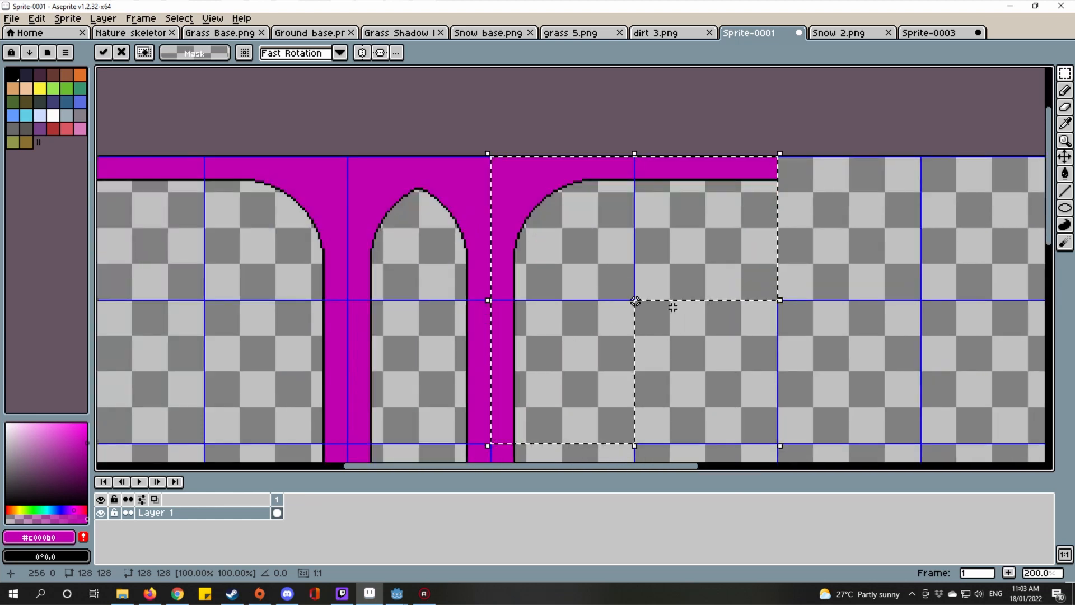
scroll(854, 197, up, 2)
scroll(837, 208, down, 2)
scroll(448, 302, up, 5)
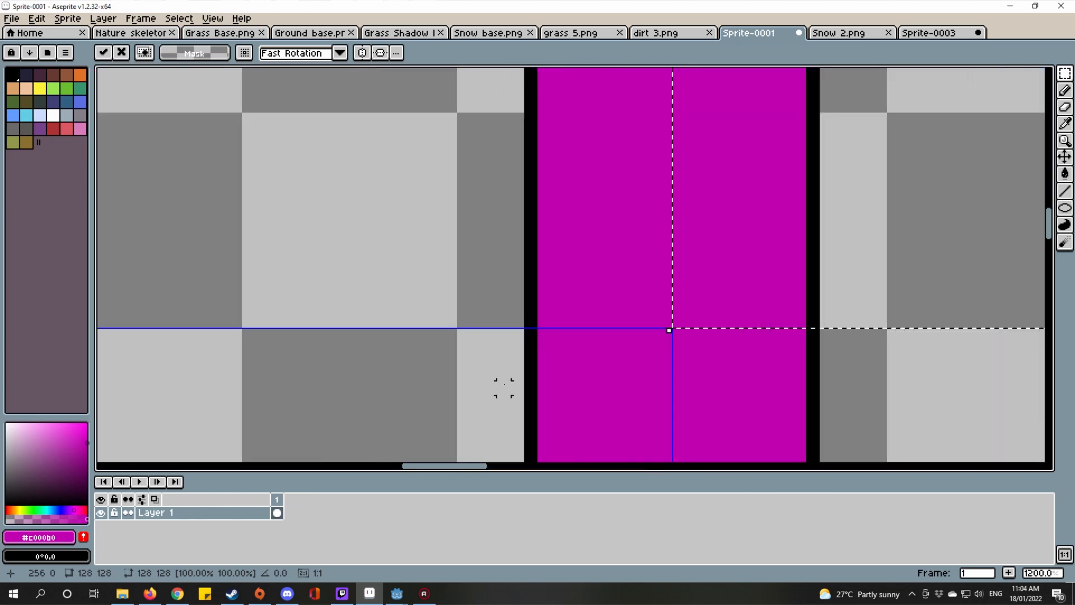
scroll(611, 401, down, 9)
key(Return)
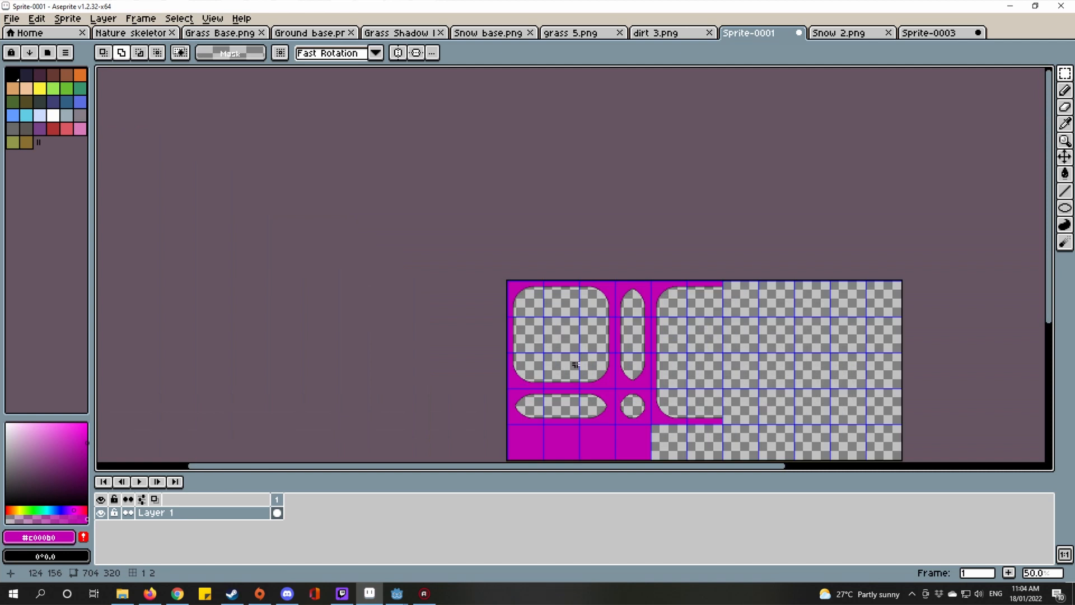
scroll(676, 294, up, 6)
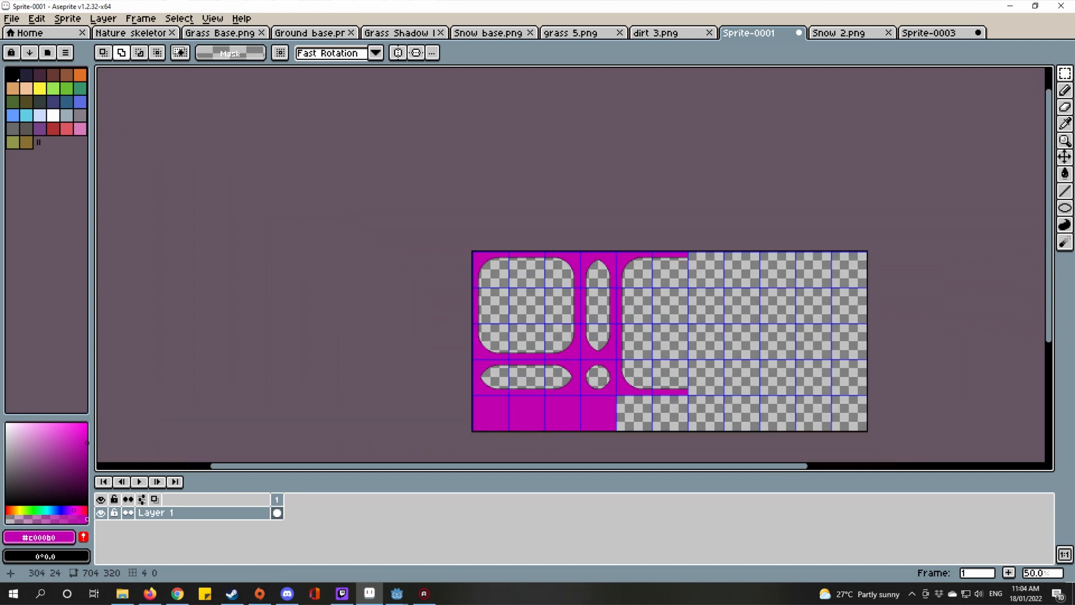
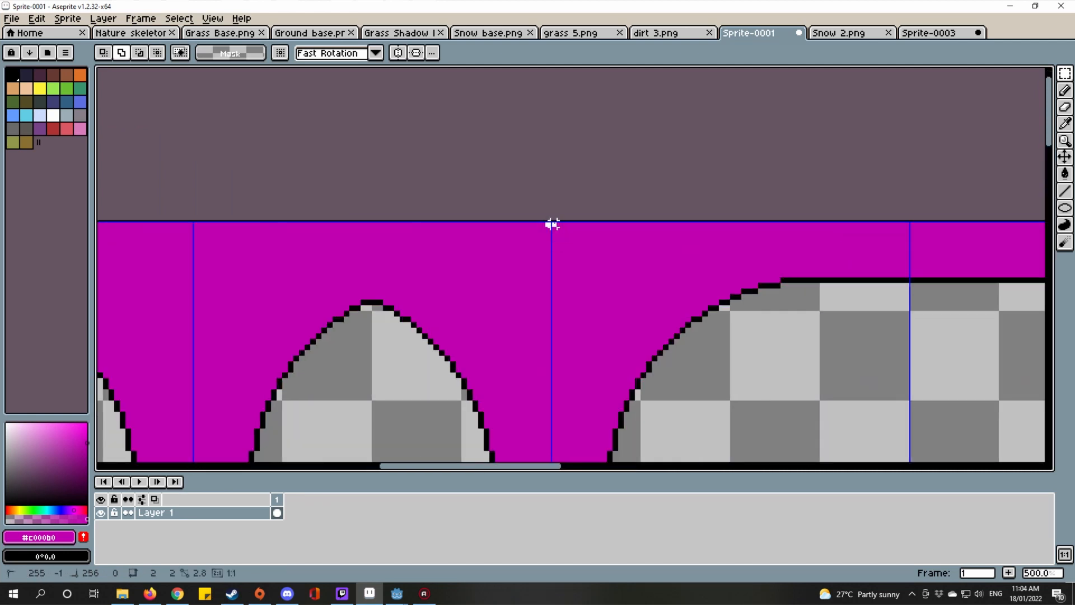
Step: Select the left half of the large rounded shape and paste a copy of it
scroll(560, 224, down, 3)
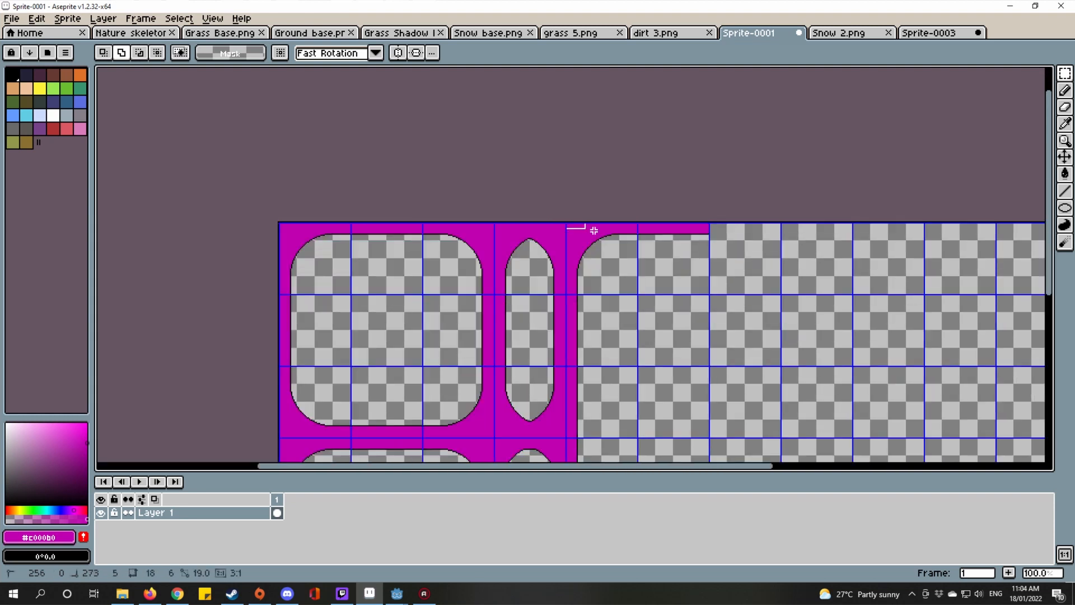
scroll(628, 276, up, 4)
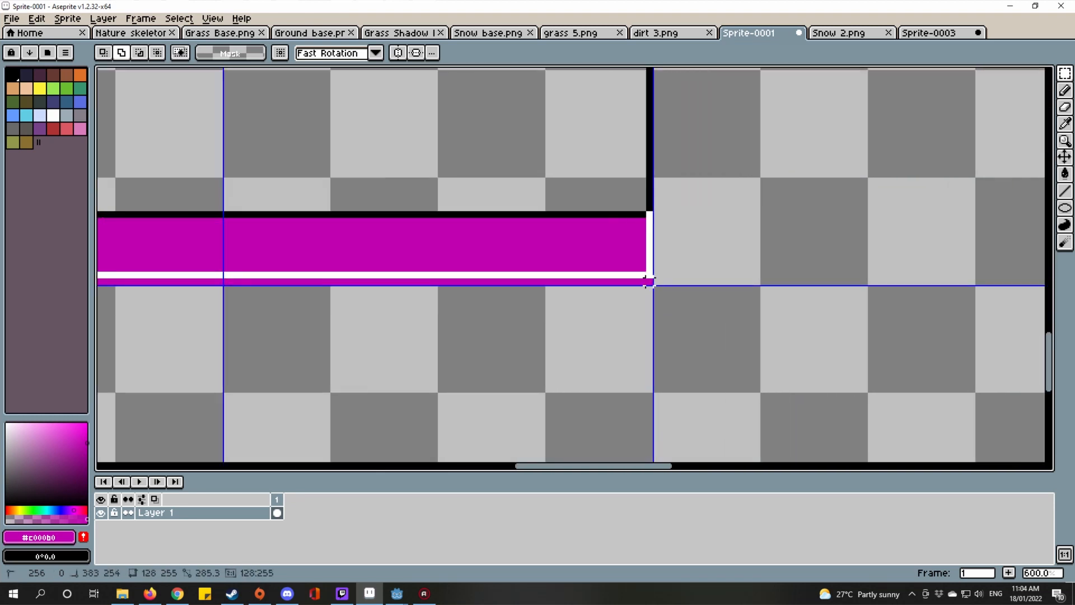
drag(648, 279, 649, 282)
scroll(679, 336, down, 6)
scroll(728, 317, up, 1)
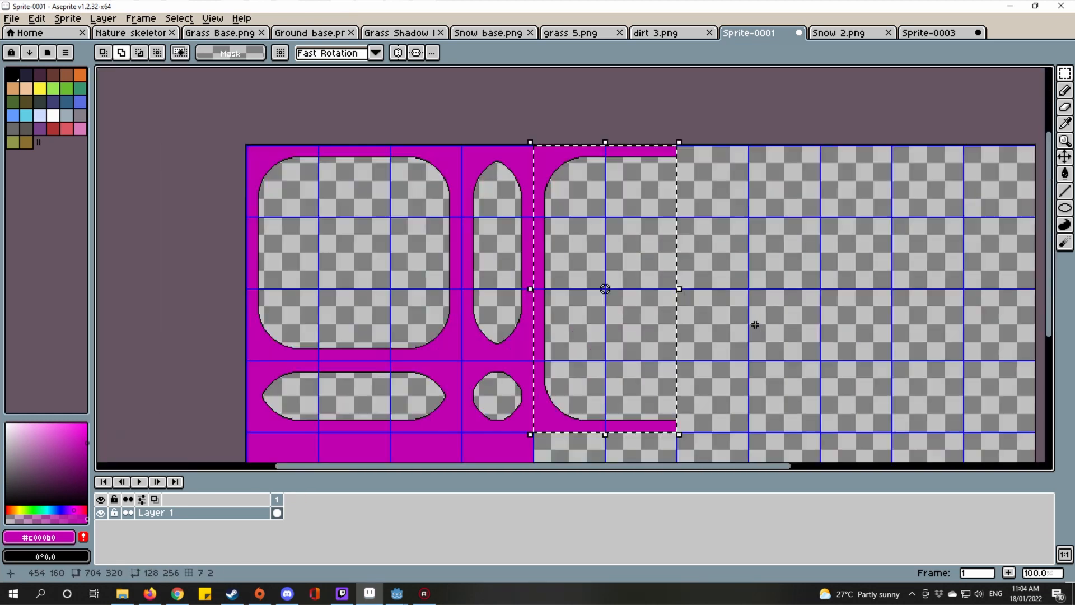
drag(755, 324, 662, 312)
key(ctrl+v)
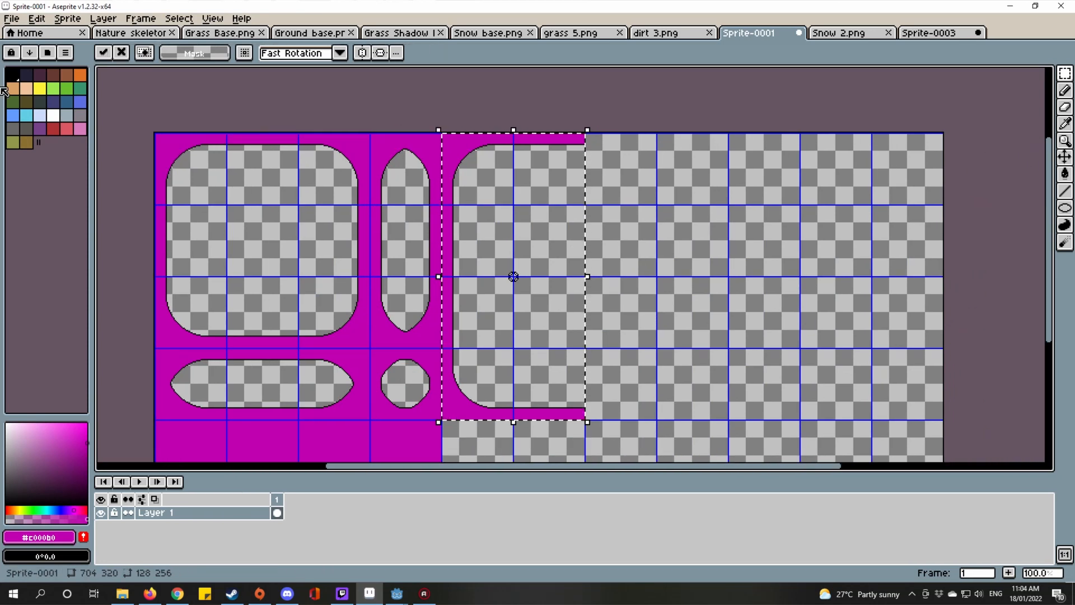
Step: Flip the pasted half horizontally, slide it right to close the frame, and deselect
click(36, 19)
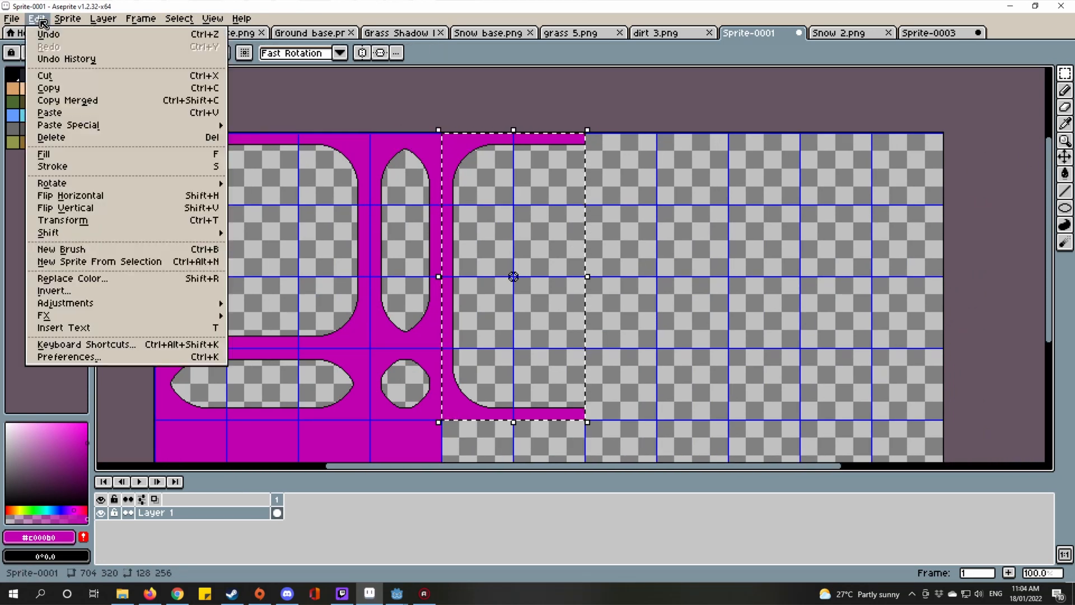
click(92, 198)
drag(573, 213, 719, 214)
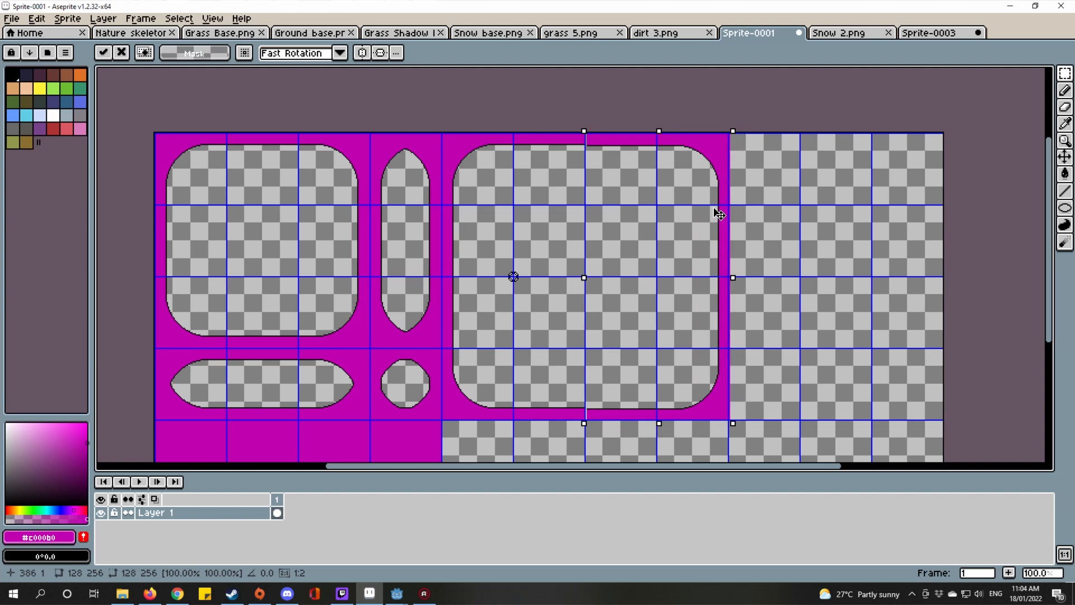
scroll(683, 202, up, 6)
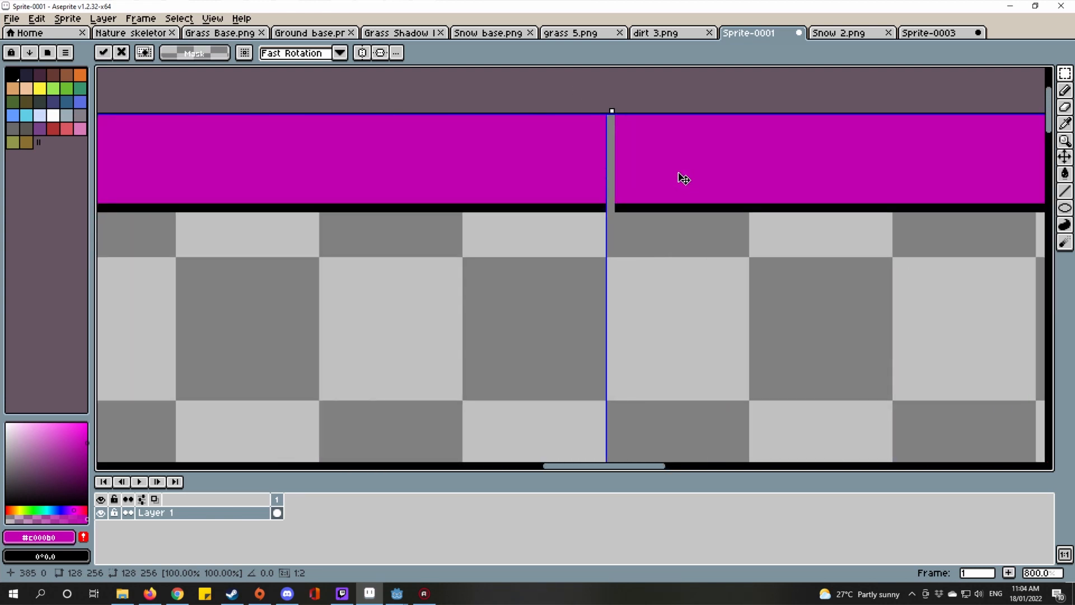
scroll(675, 172, down, 6)
drag(696, 250, 662, 211)
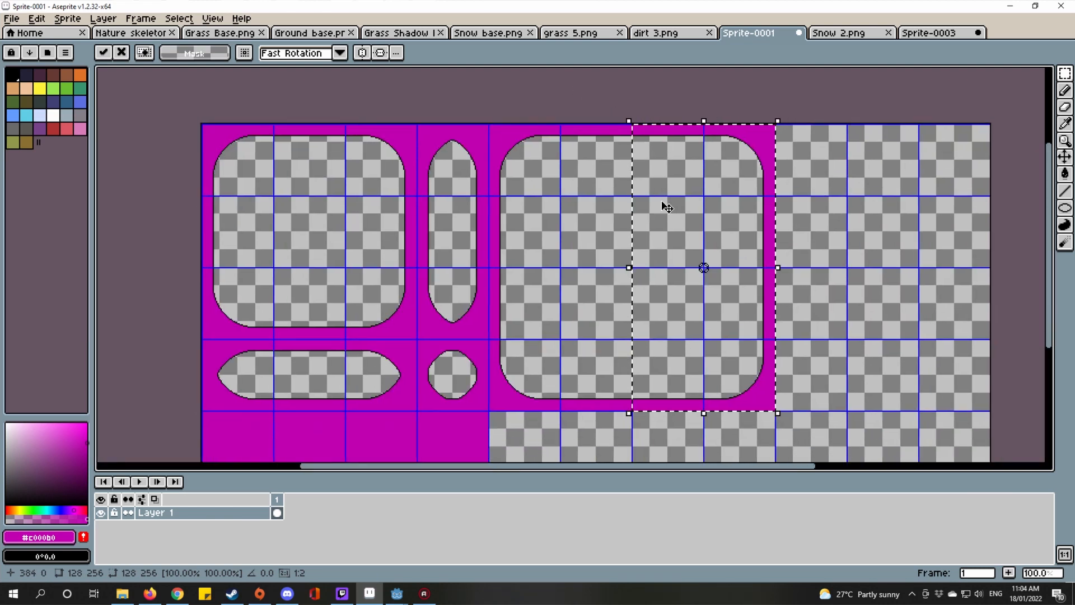
key(ctrl+d)
scroll(524, 334, up, 2)
scroll(524, 334, down, 2)
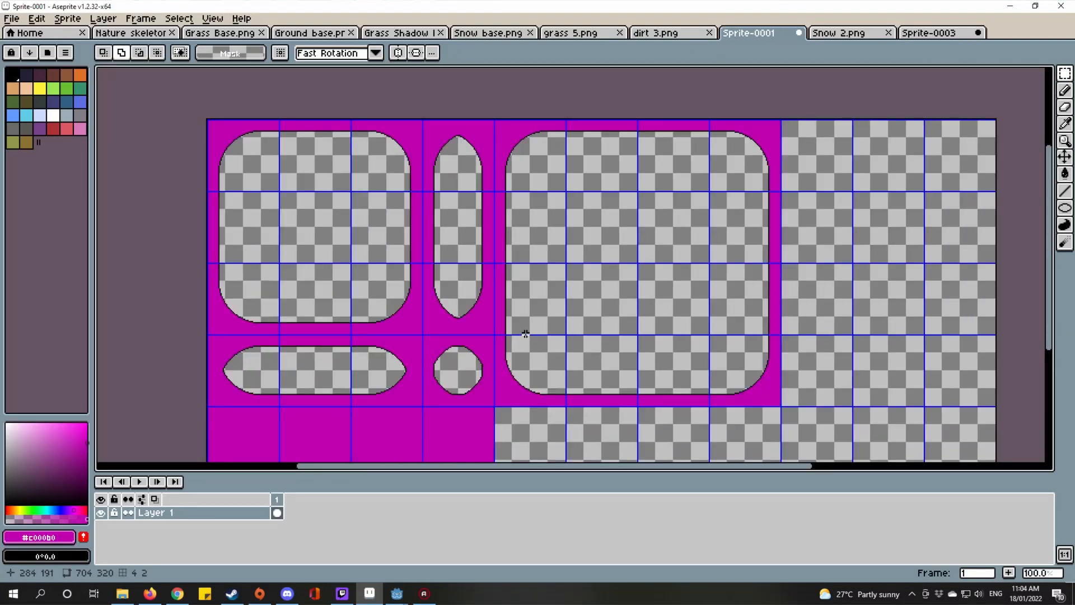
Step: Move the horizontal magenta strip tile to the right of the bottom-right corner and commit it
scroll(625, 296, up, 4)
scroll(790, 220, down, 4)
scroll(698, 218, up, 3)
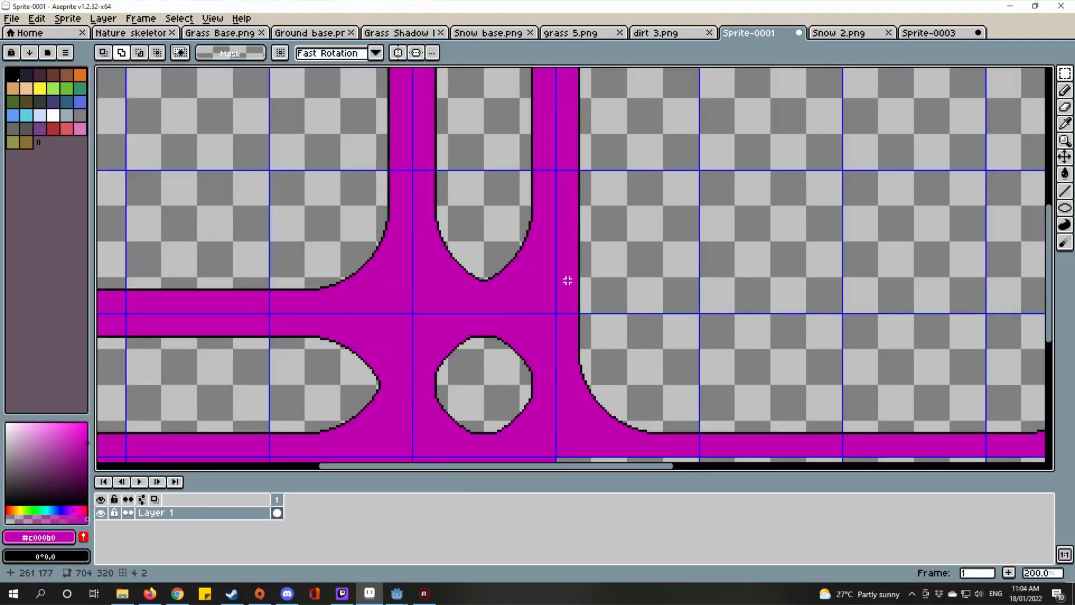
scroll(702, 261, up, 1)
scroll(691, 246, down, 3)
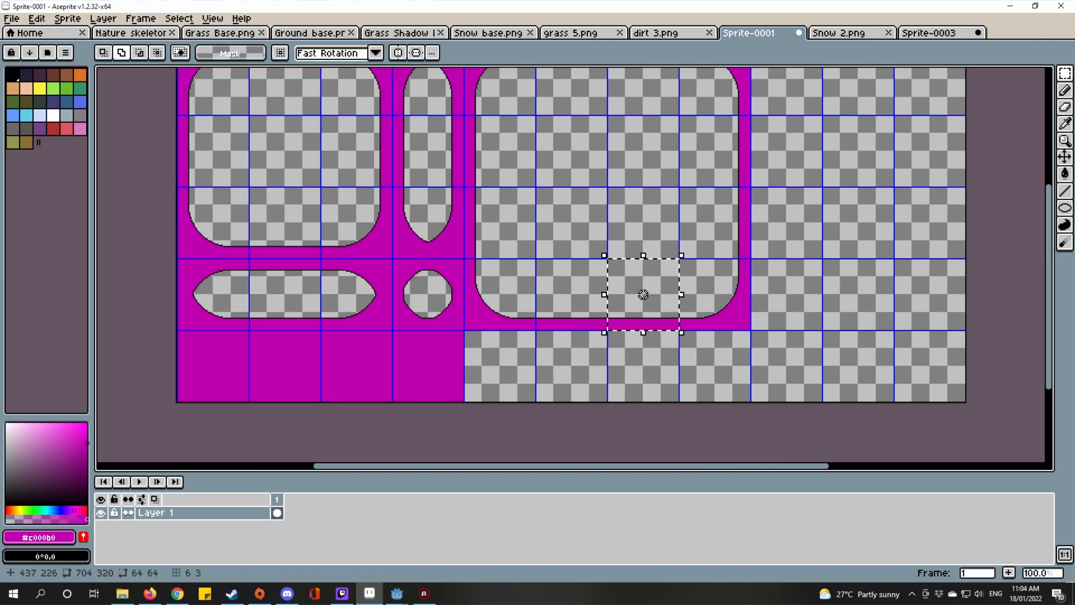
scroll(615, 316, up, 2)
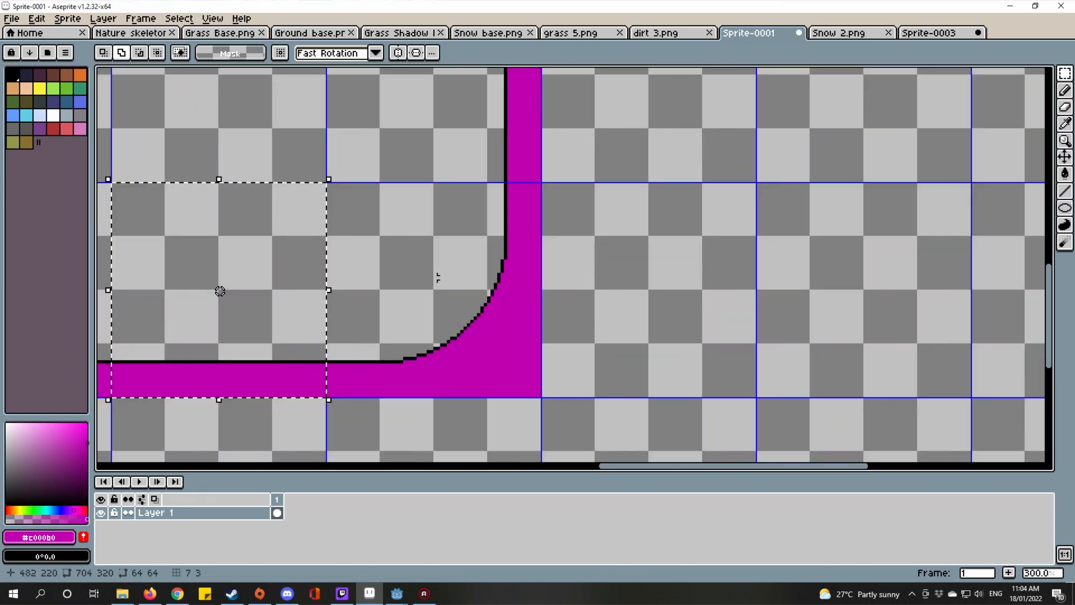
drag(249, 275, 687, 269)
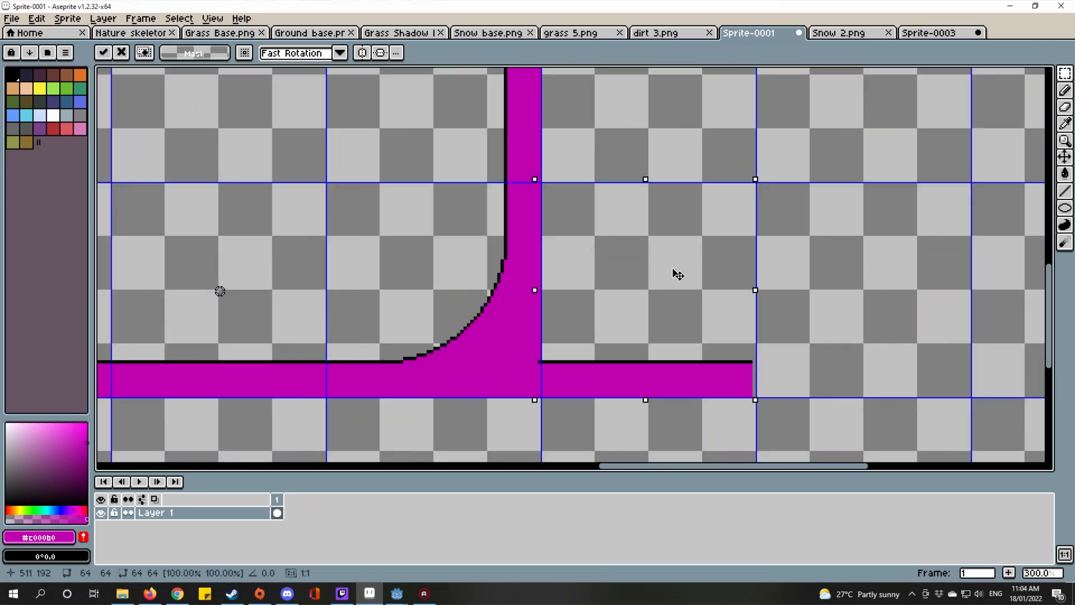
scroll(793, 343, down, 1)
scroll(806, 367, up, 2)
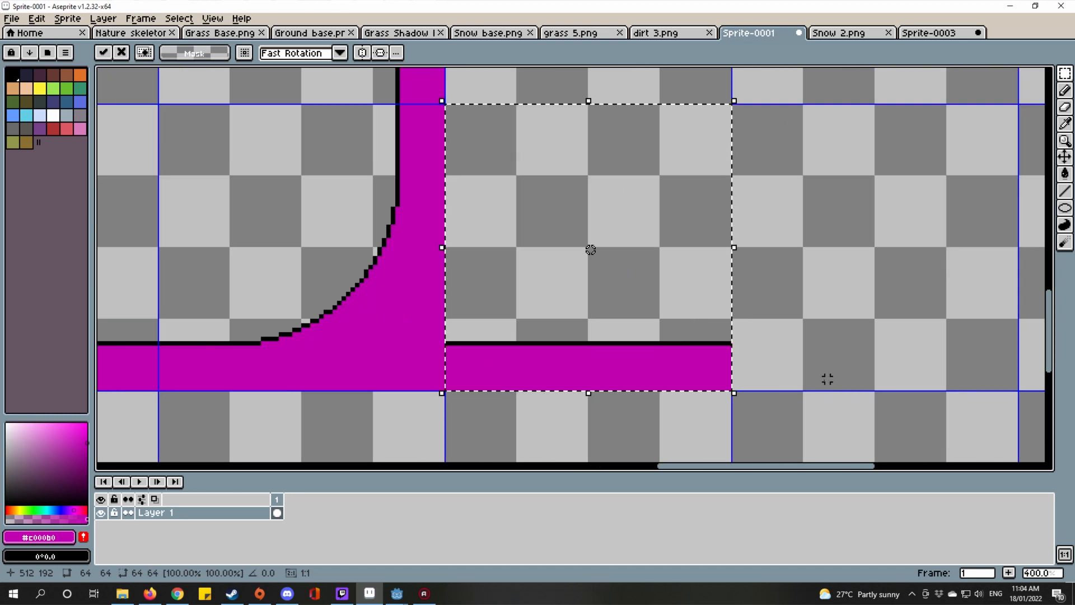
click(819, 380)
Step: Paste trial copies of the U-shaped and vertical pieces, then delete them
scroll(560, 404, down, 4)
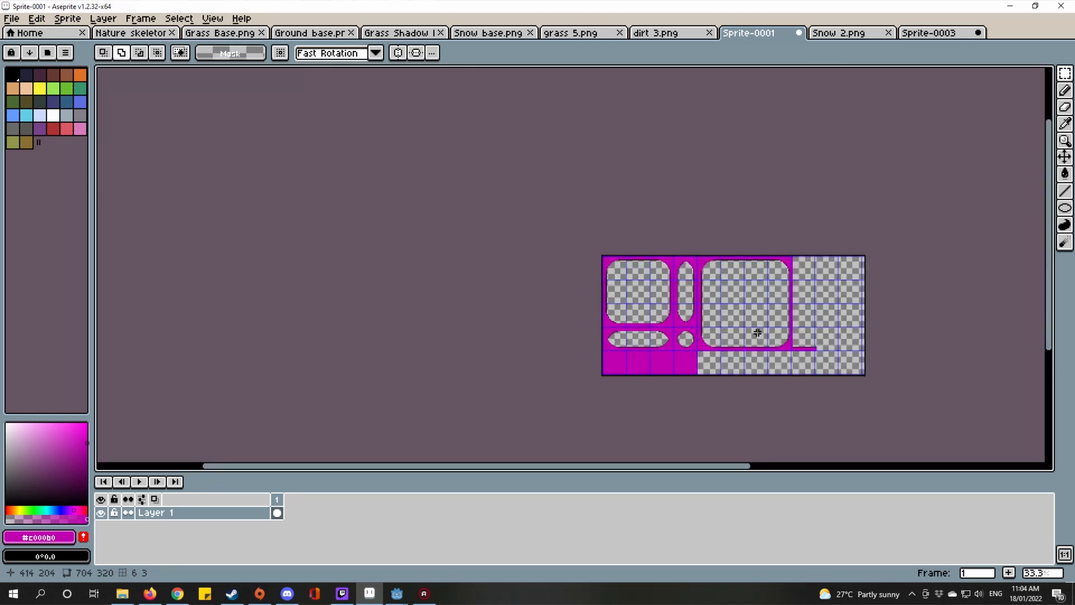
scroll(751, 330, up, 4)
scroll(655, 316, down, 4)
scroll(643, 391, up, 2)
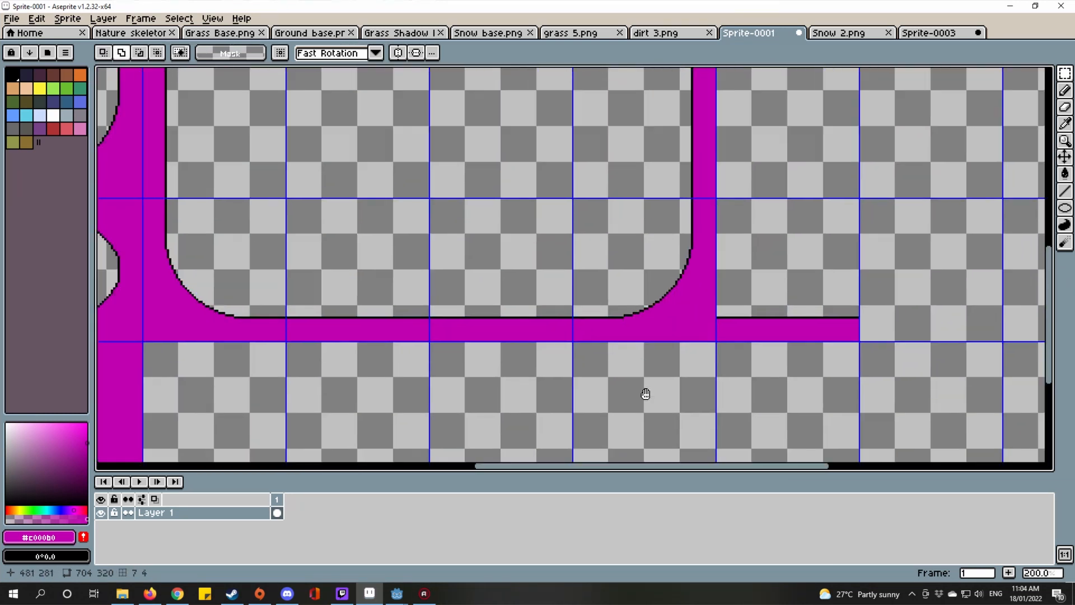
scroll(814, 355, down, 2)
scroll(777, 336, up, 4)
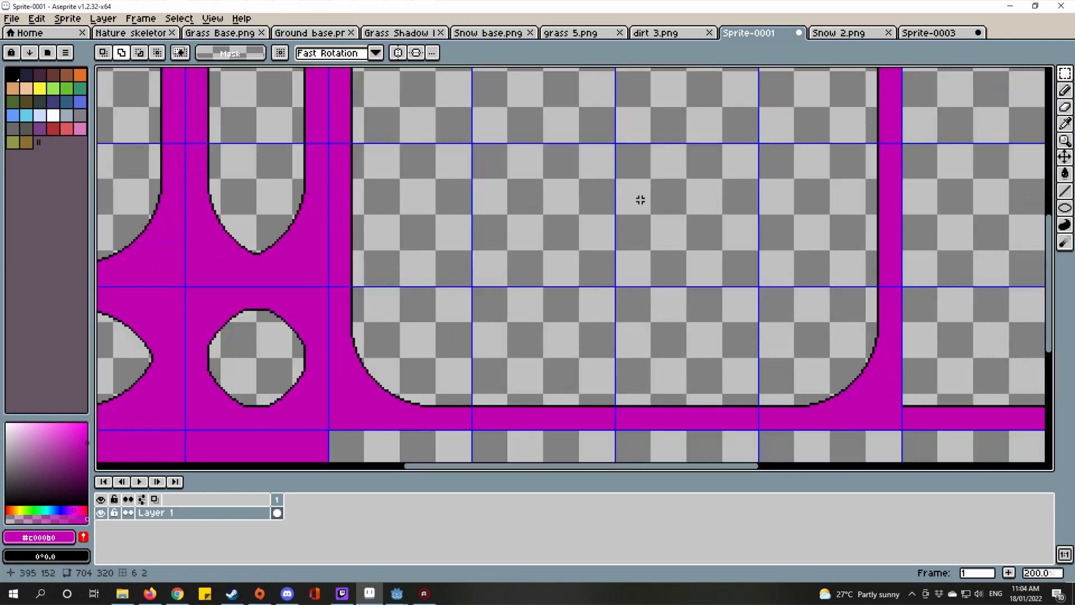
scroll(639, 199, down, 2)
key(ctrl+v)
scroll(694, 276, up, 2)
scroll(766, 310, down, 5)
scroll(688, 231, up, 5)
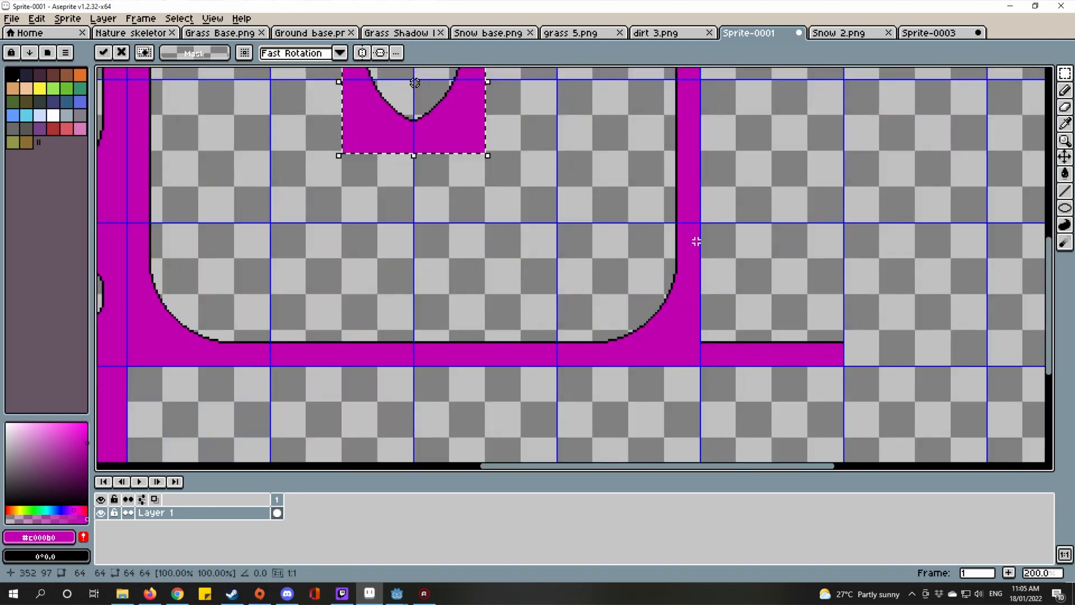
scroll(696, 240, up, 1)
scroll(799, 252, down, 1)
drag(591, 171, 663, 252)
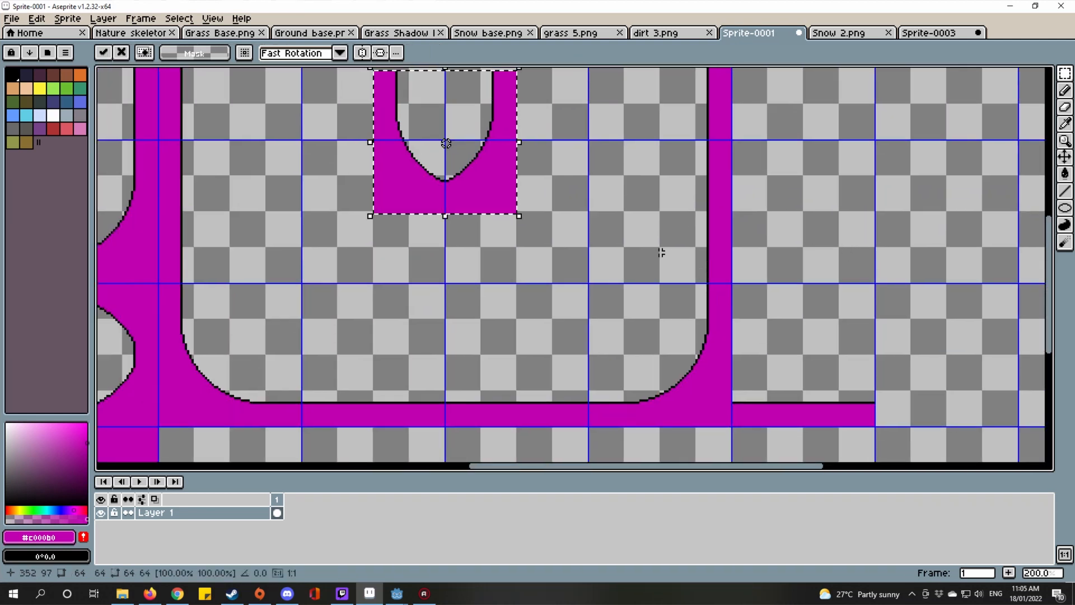
drag(501, 199, 718, 460)
key(Delete)
scroll(564, 295, down, 3)
scroll(645, 349, up, 3)
scroll(547, 290, up, 3)
scroll(556, 312, up, 1)
scroll(557, 330, up, 2)
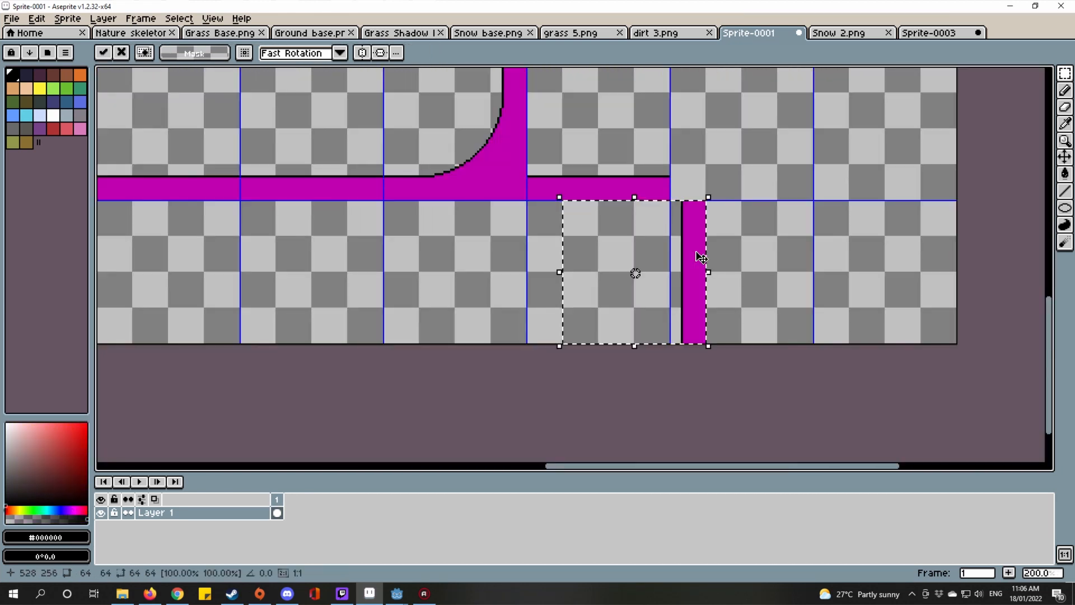
key(Delete)
Step: Select the tile containing the two vertical magenta bars
drag(674, 212, 818, 247)
scroll(818, 247, down, 1)
drag(345, 85, 568, 219)
scroll(700, 189, up, 1)
double_click(871, 163)
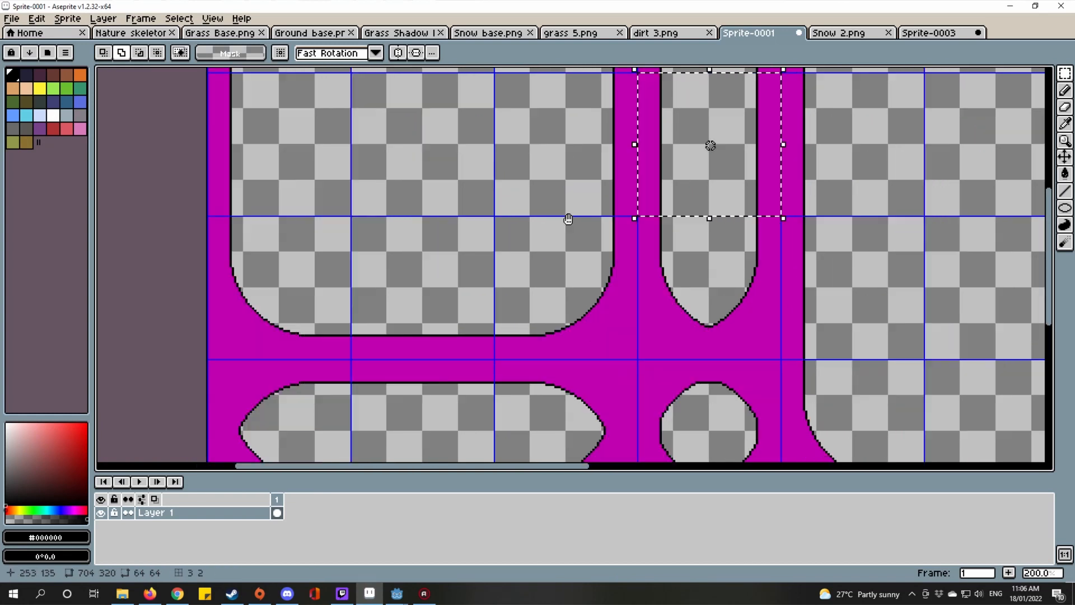
scroll(683, 276, down, 3)
scroll(674, 284, up, 3)
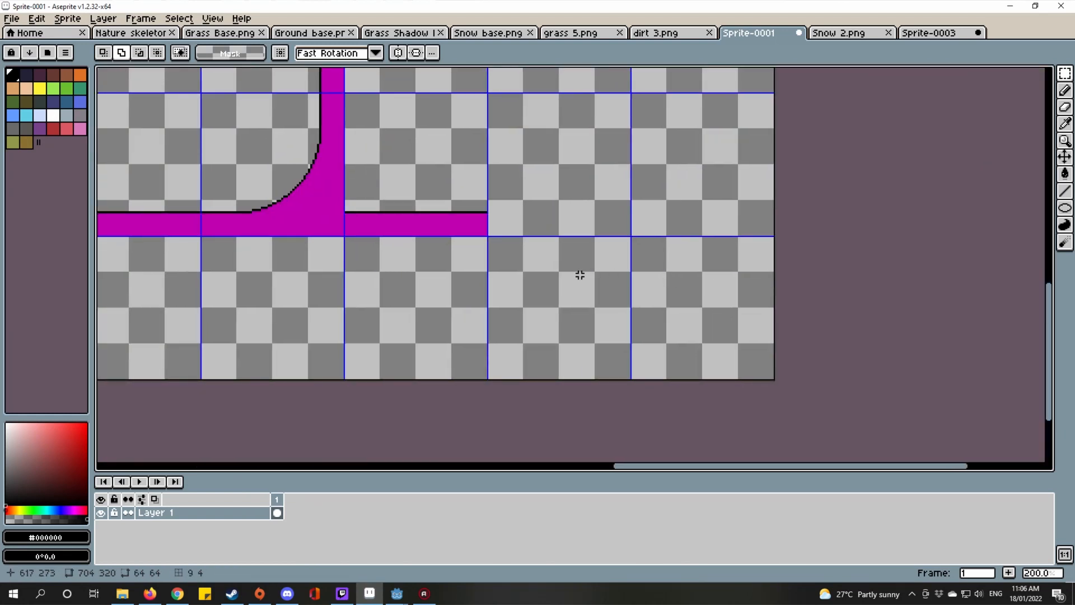
Step: Paste the two-bar tile beneath the new strip and commit it
key(ctrl+v)
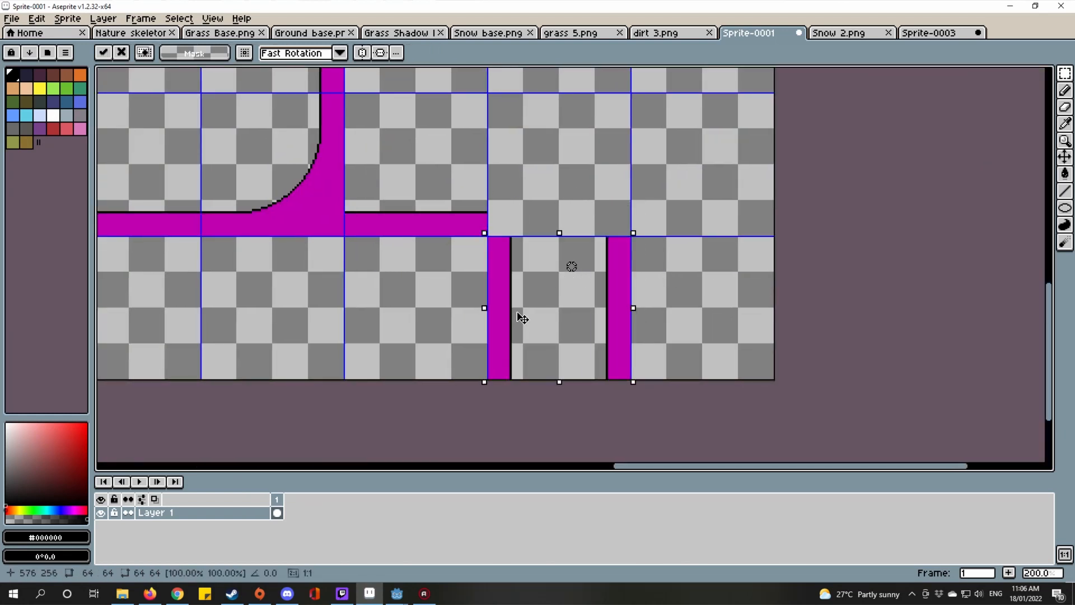
scroll(522, 318, up, 3)
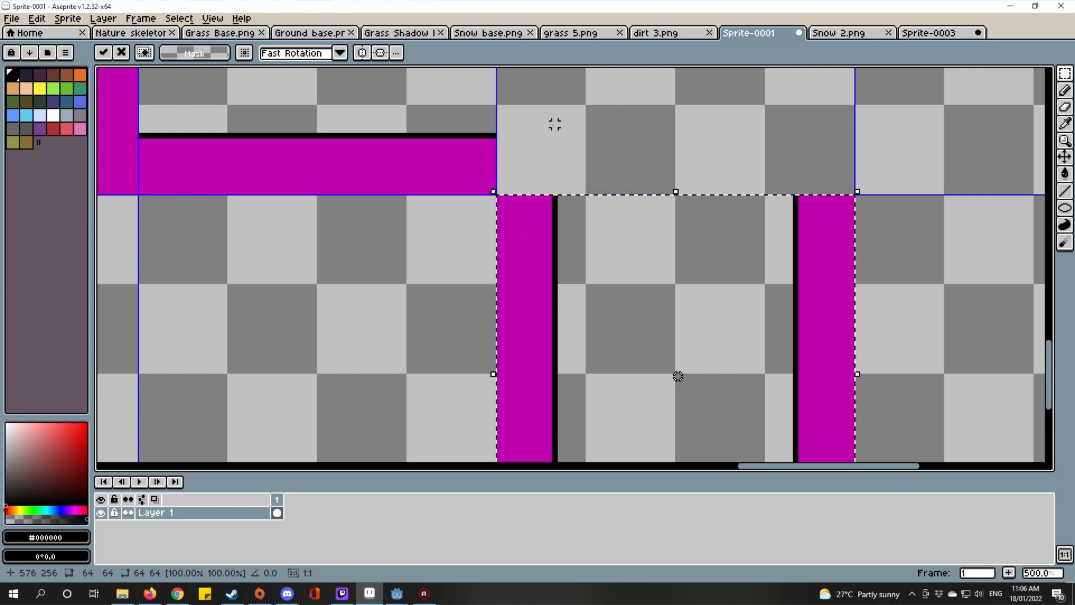
drag(555, 124, 606, 175)
scroll(552, 183, up, 3)
key(ctrl+d)
scroll(587, 182, down, 6)
scroll(623, 164, up, 1)
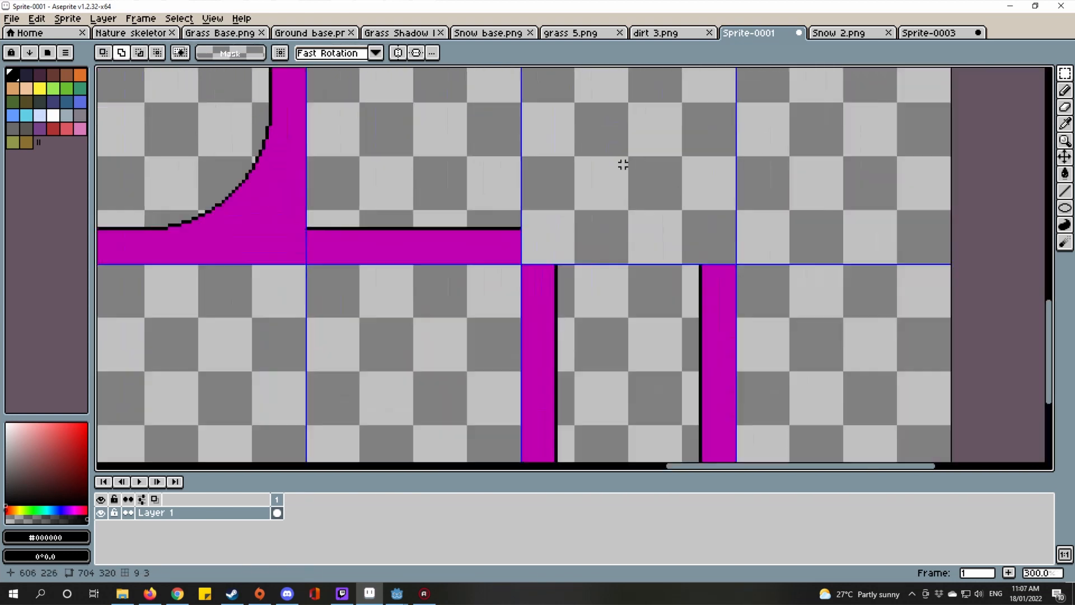
scroll(623, 165, up, 1)
click(943, 36)
Step: Compare against the Snow 2.png layout, then extend the black outline along the strip's top edge
click(835, 35)
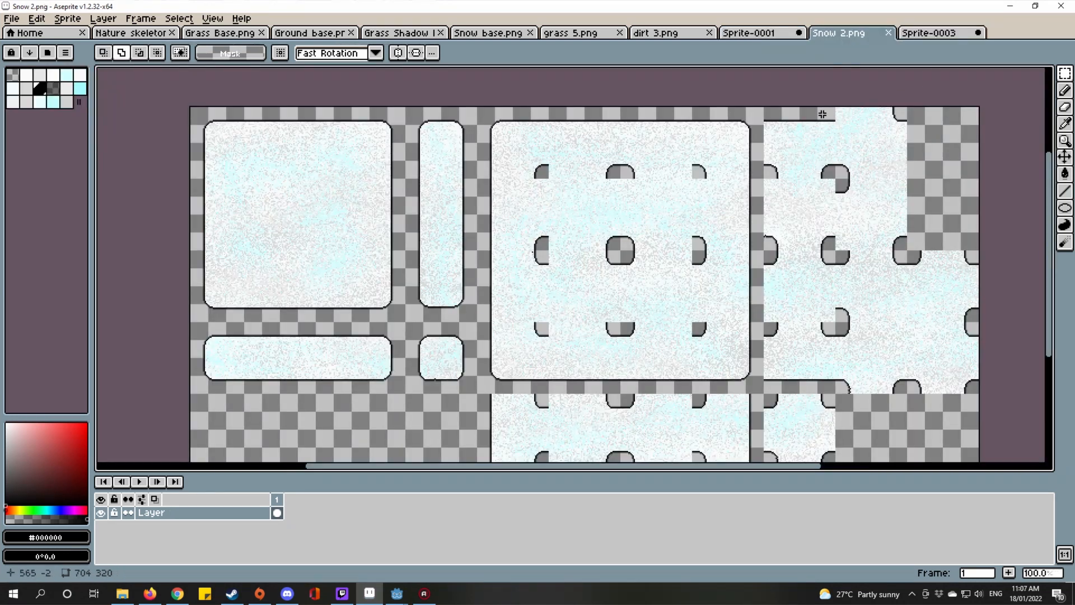
drag(712, 313, 568, 243)
click(751, 35)
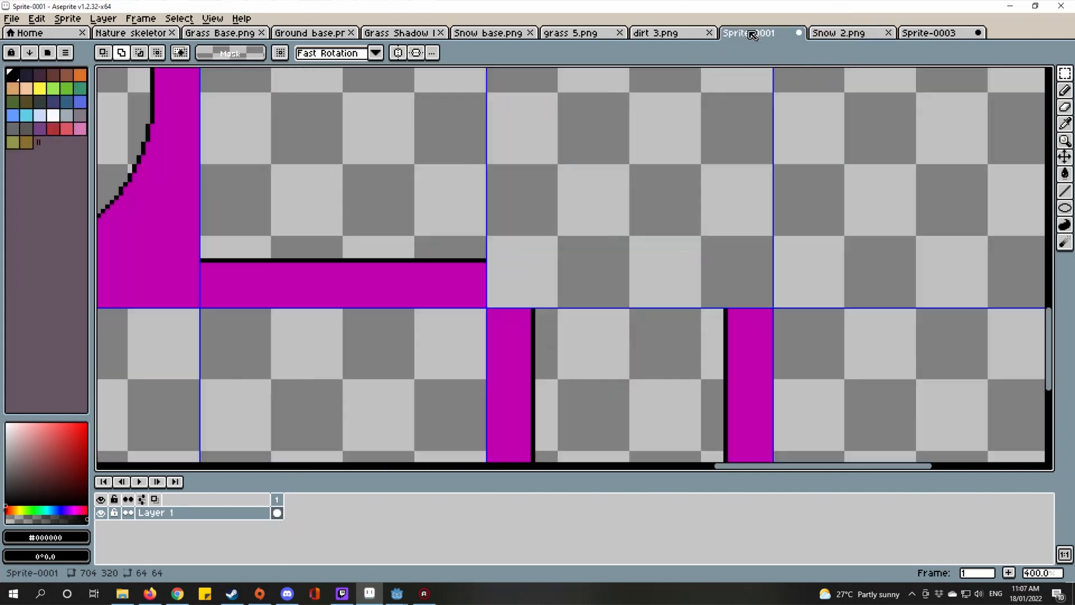
key(l)
scroll(528, 185, up, 5)
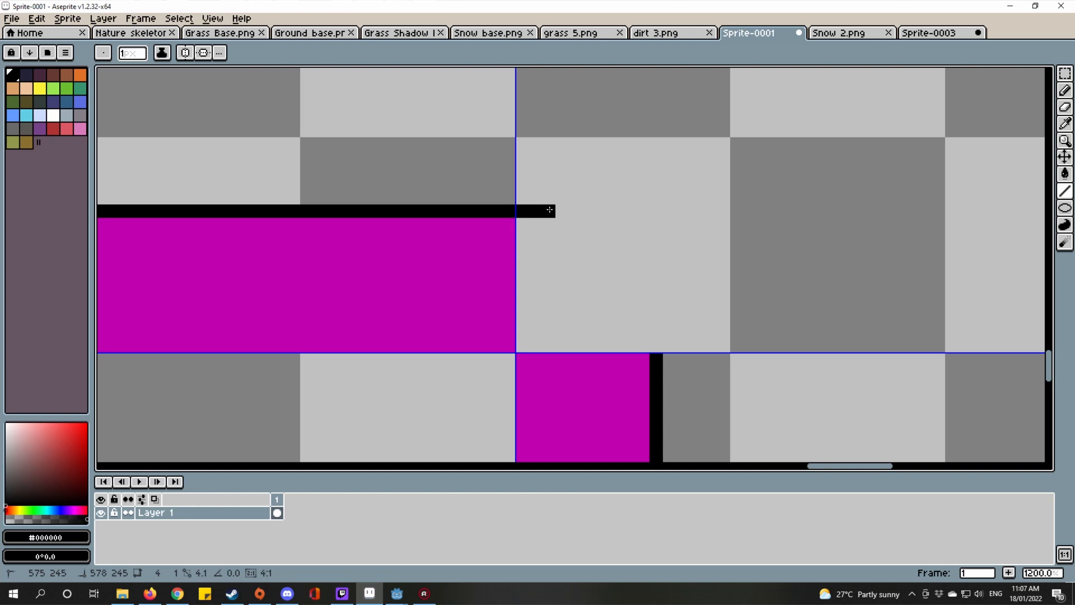
mouse_move(577, 224)
mouse_down()
mouse_move(602, 209)
mouse_move(568, 207)
mouse_up()
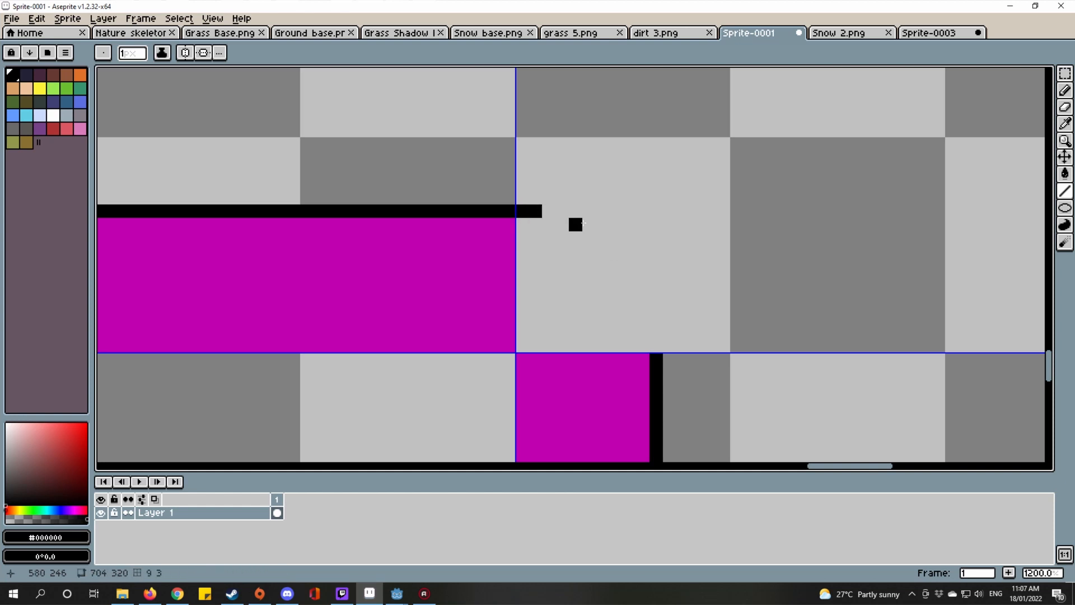
scroll(550, 200, up, 1)
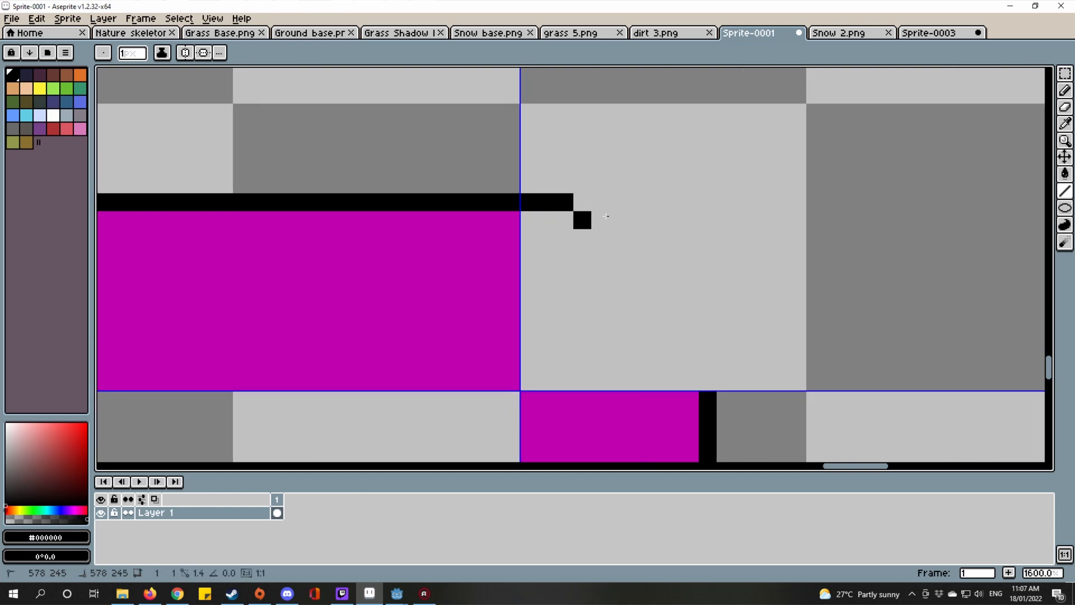
drag(606, 216, 546, 201)
key(ctrl+z)
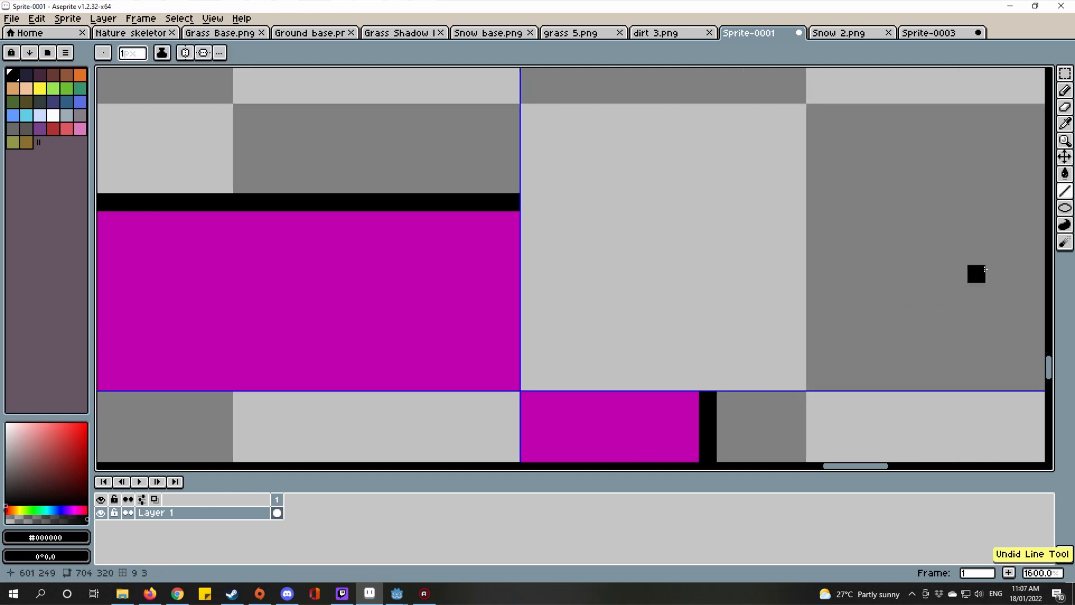
Step: Draw an outlined circle with the Ellipse tool where the strips meet
click(1065, 224)
click(1064, 207)
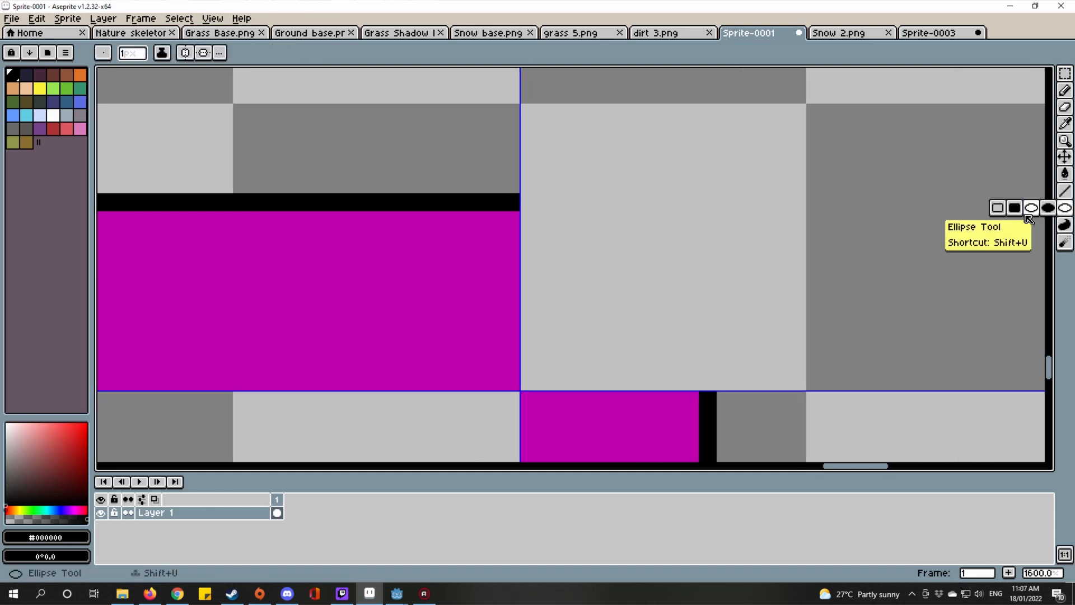
mouse_move(509, 202)
mouse_down()
mouse_move(643, 230)
mouse_move(705, 411)
mouse_up()
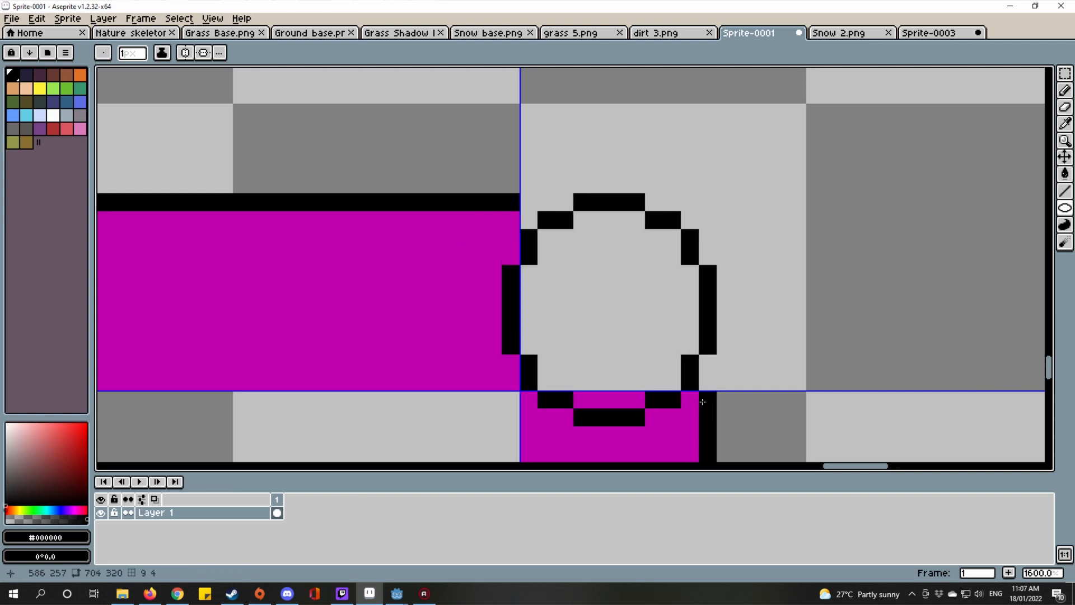
drag(679, 260, 685, 177)
Step: Erase the stray black pixel above the circle's outline
key(e)
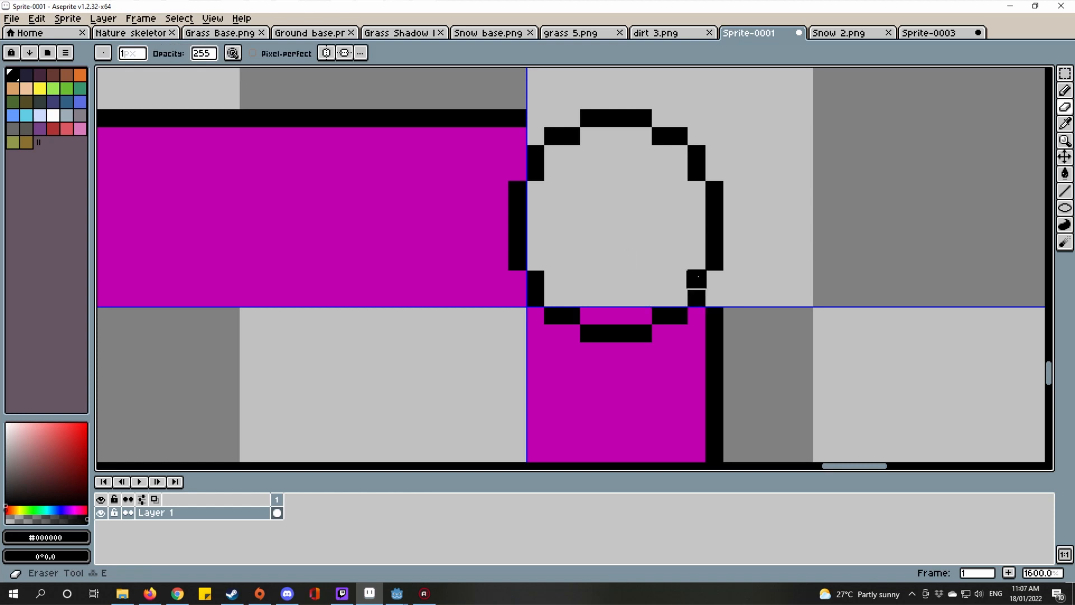
key(i)
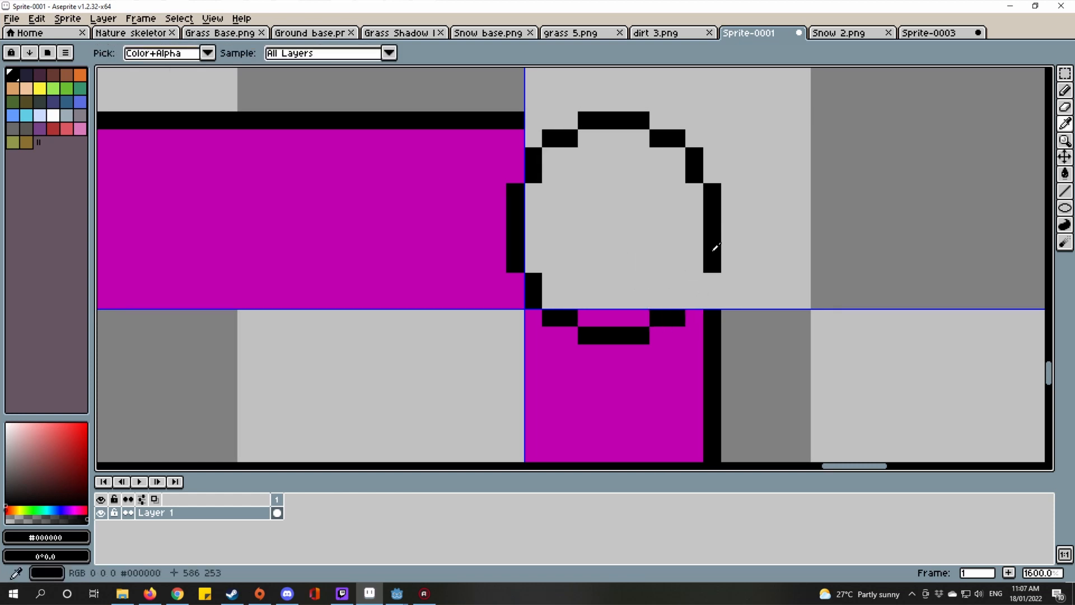
key(l)
click(710, 277)
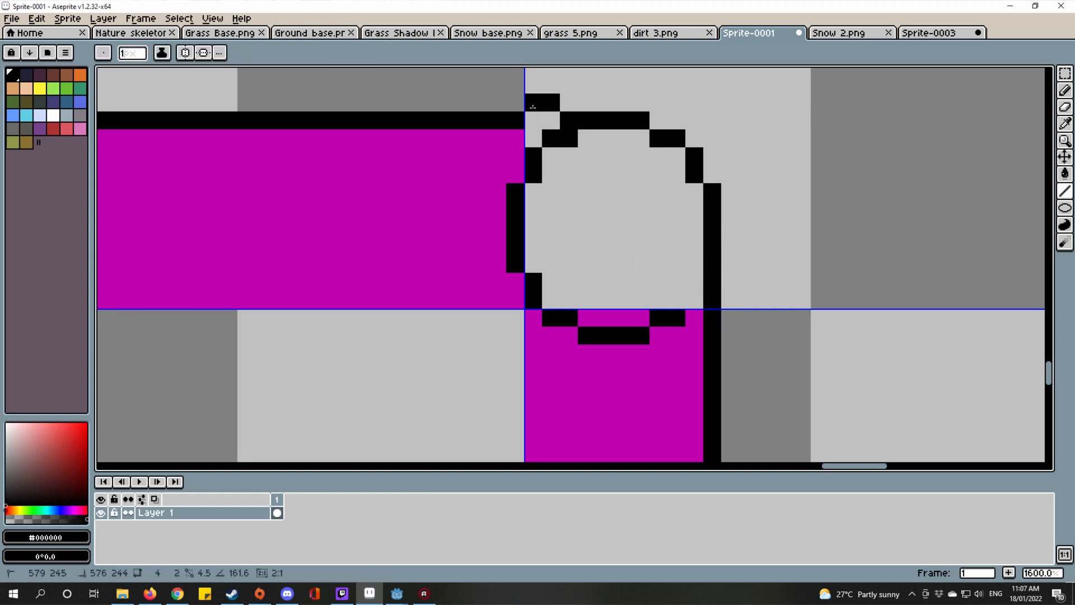
drag(543, 117, 540, 164)
key(e)
click(547, 149)
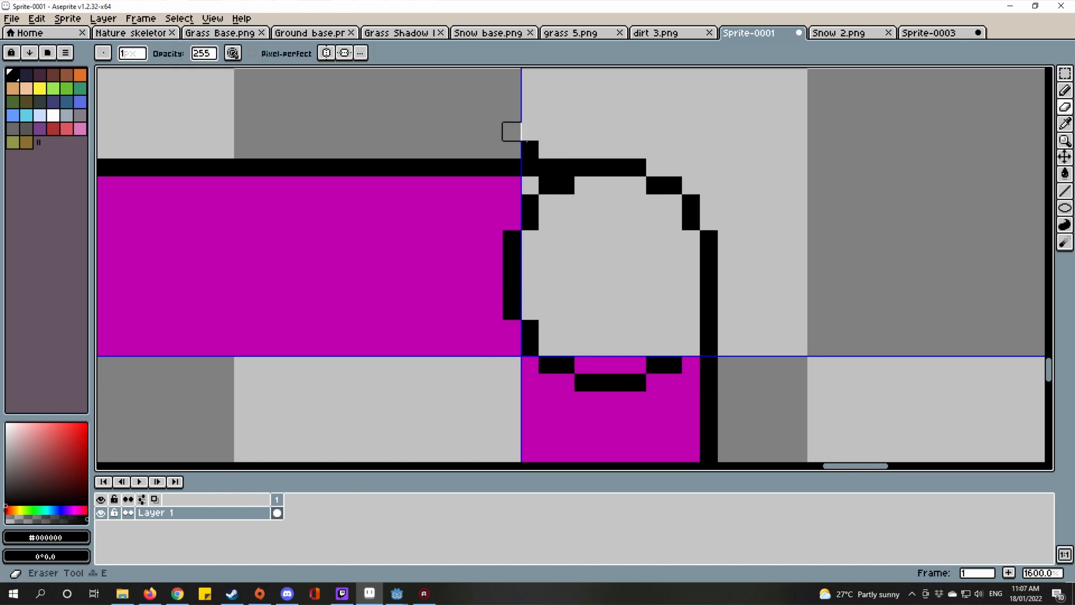
Step: Recolour the black edge pixels inside the corner magenta with the Line tool
key(i)
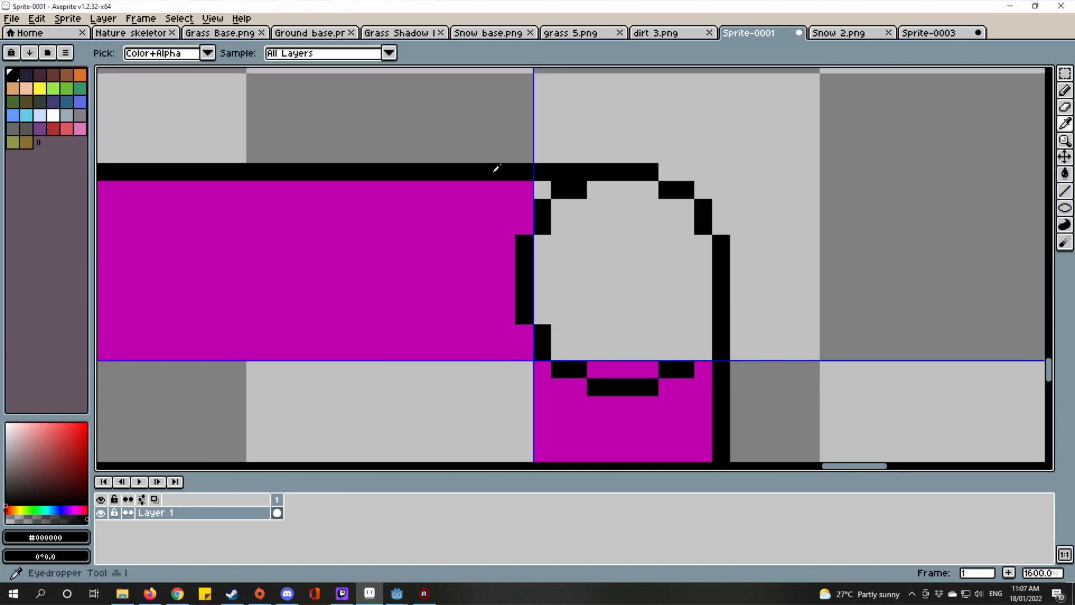
click(468, 178)
key(l)
click(526, 181)
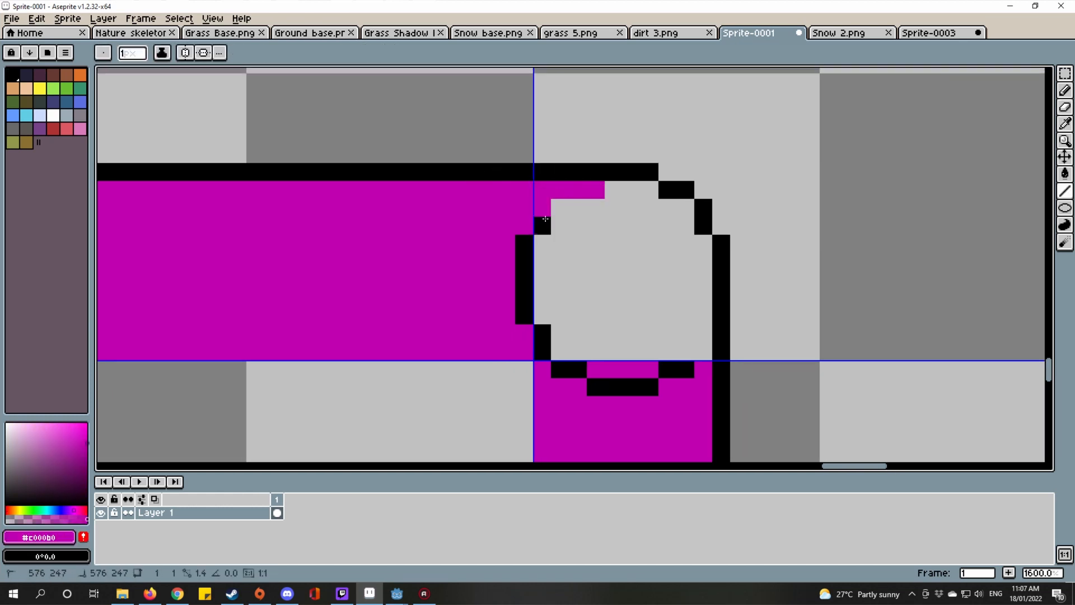
drag(545, 218, 542, 297)
mouse_move(524, 241)
mouse_down()
mouse_move(523, 323)
mouse_move(543, 350)
mouse_up()
scroll(529, 335, up, 1)
drag(529, 335, 496, 289)
drag(517, 340, 614, 339)
drag(571, 368, 652, 367)
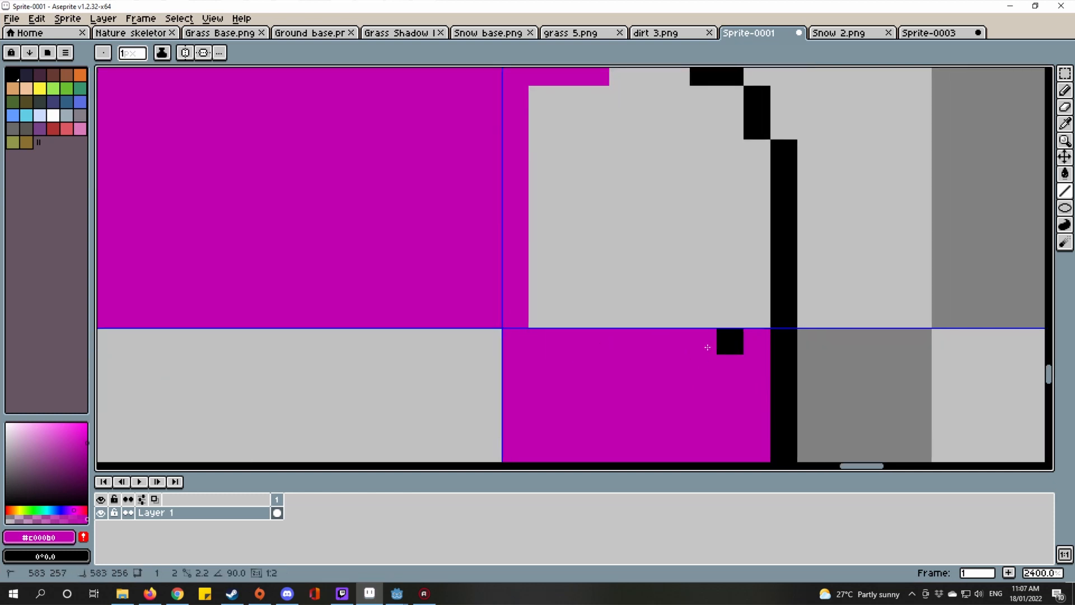
scroll(725, 340, down, 6)
scroll(746, 338, up, 4)
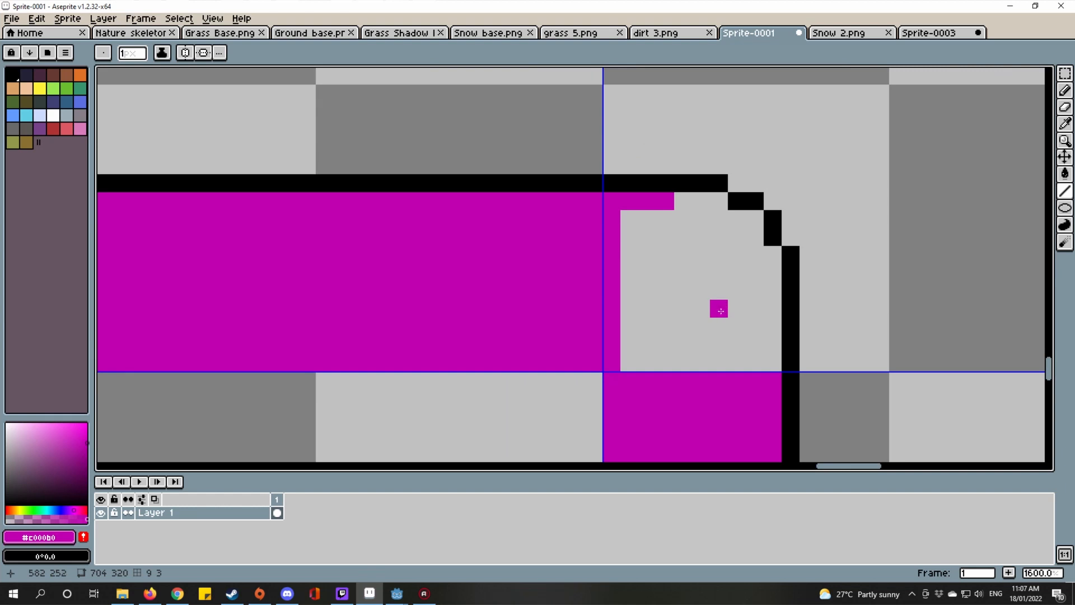
Step: Bucket-fill the inside of the rounded corner with magenta and check it against Snow 2.png
key(g)
click(720, 311)
scroll(722, 309, down, 6)
scroll(827, 336, down, 1)
key(m)
scroll(645, 319, up, 2)
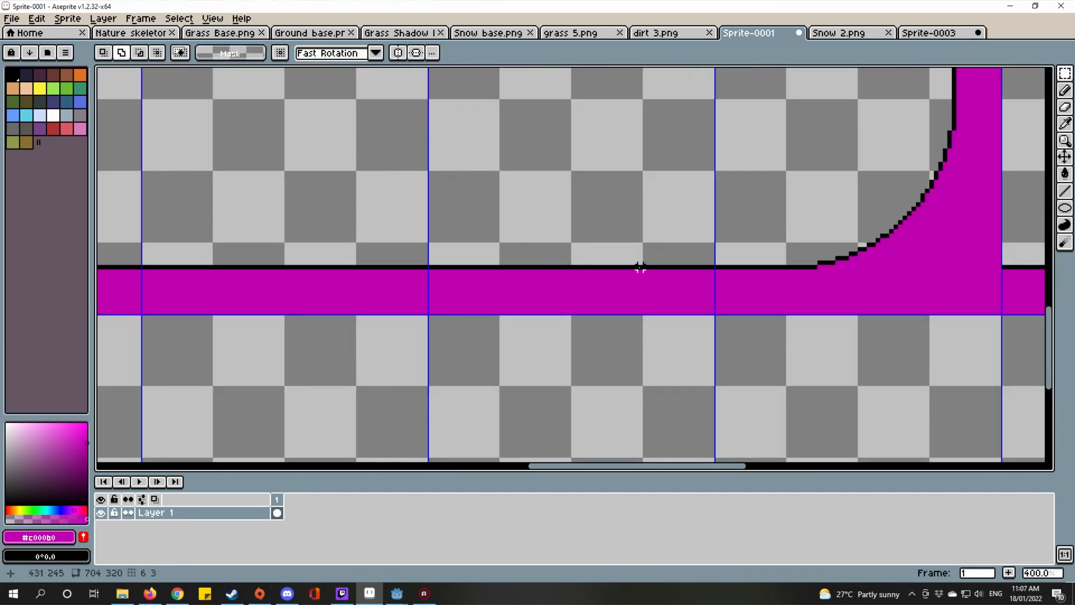
scroll(640, 267, right, 6)
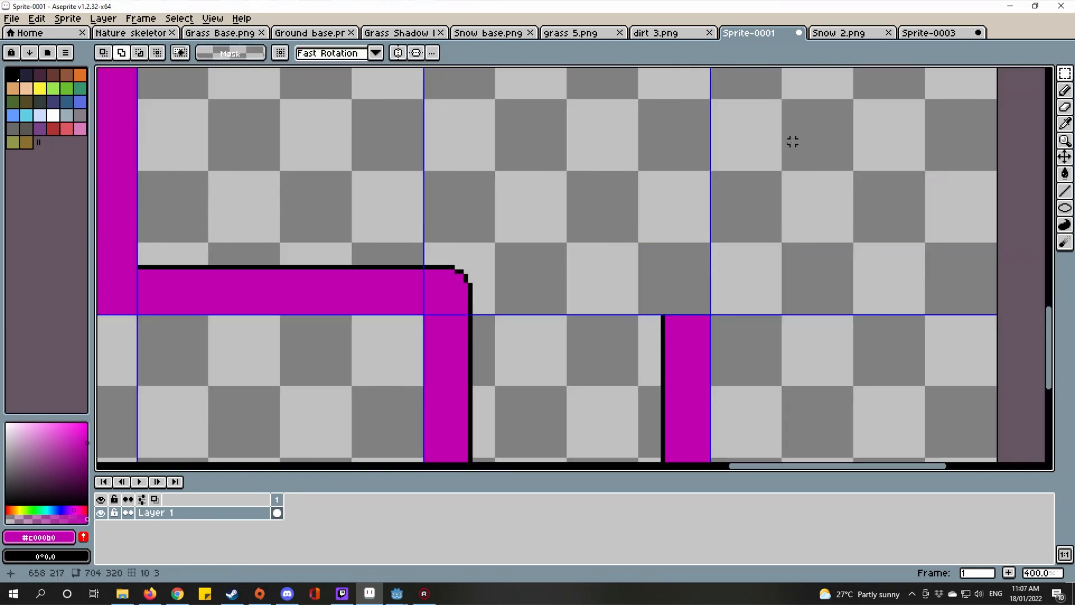
key(ctrl+Tab)
scroll(681, 313, up, 3)
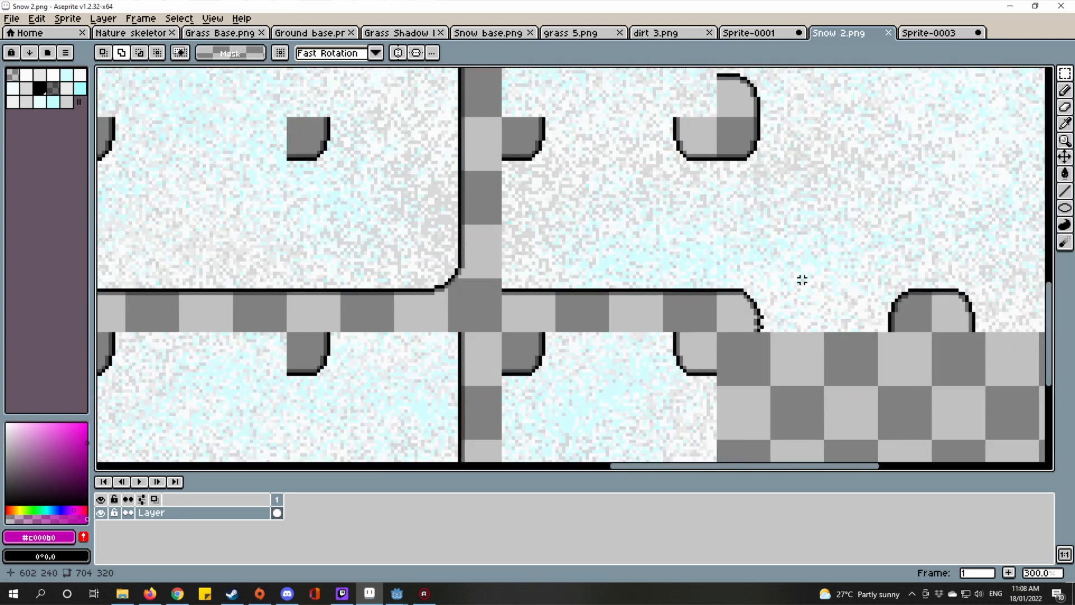
scroll(802, 280, up, 4)
scroll(755, 308, down, 4)
key(ctrl+shift+Tab)
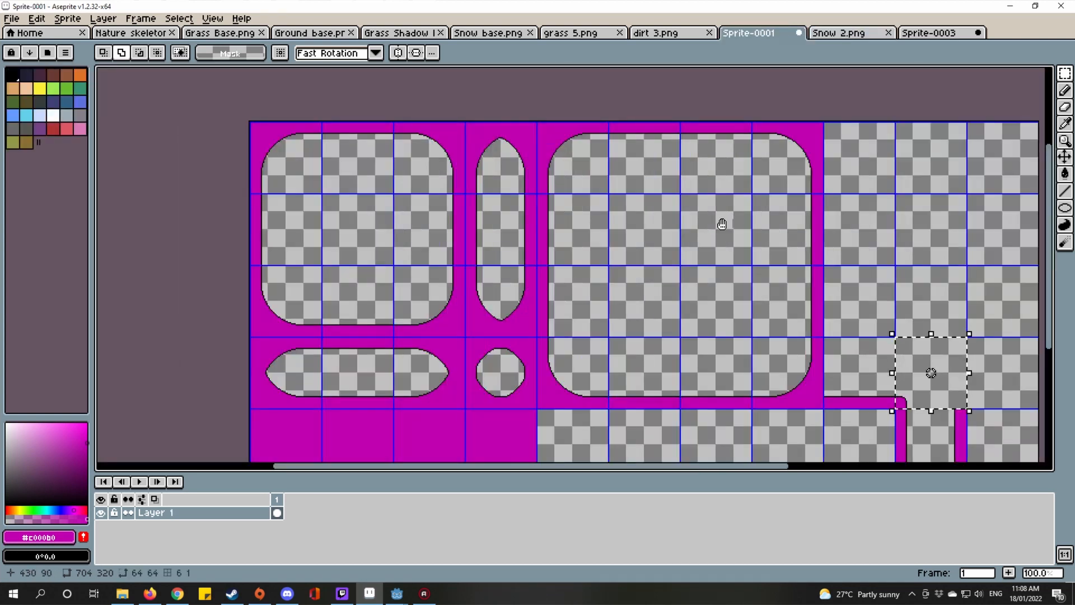
Step: Place the small magenta corner piece inside the large rounded opening and commit it
drag(908, 385, 692, 241)
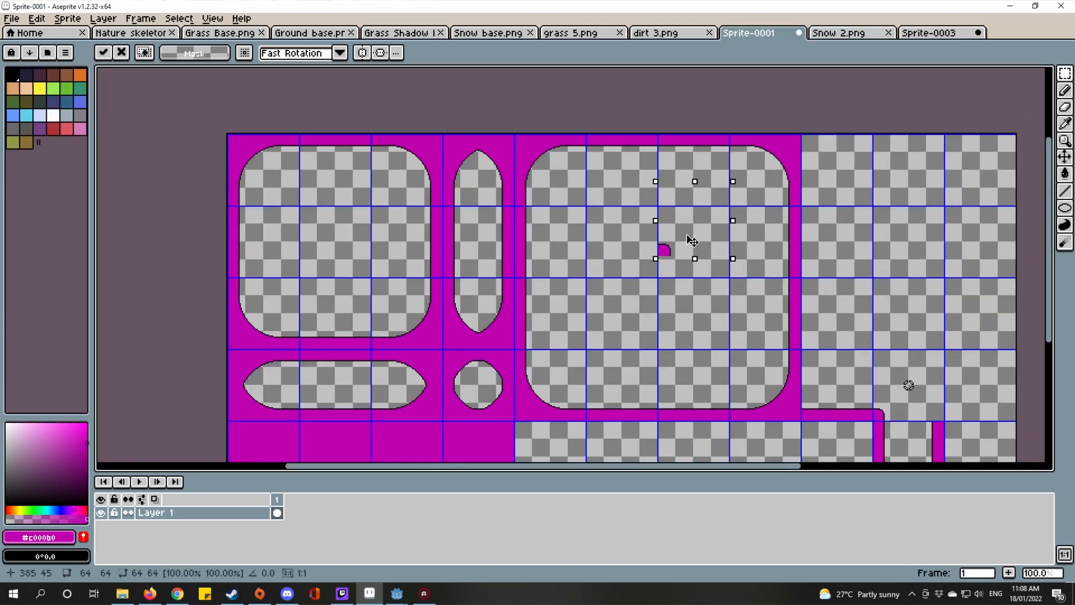
scroll(692, 261, up, 4)
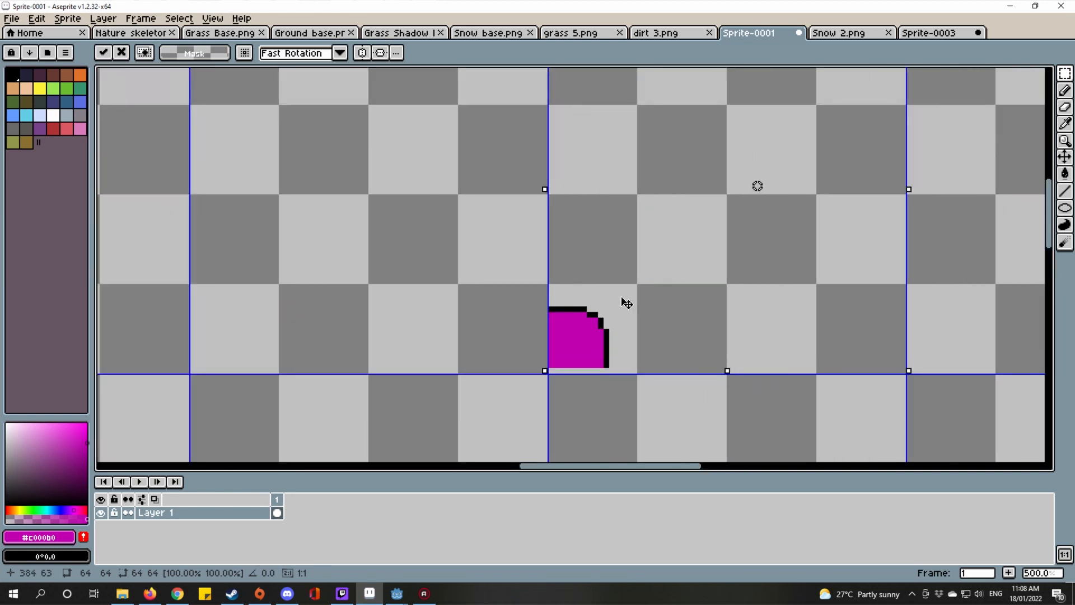
scroll(624, 304, down, 1)
drag(663, 351, 702, 341)
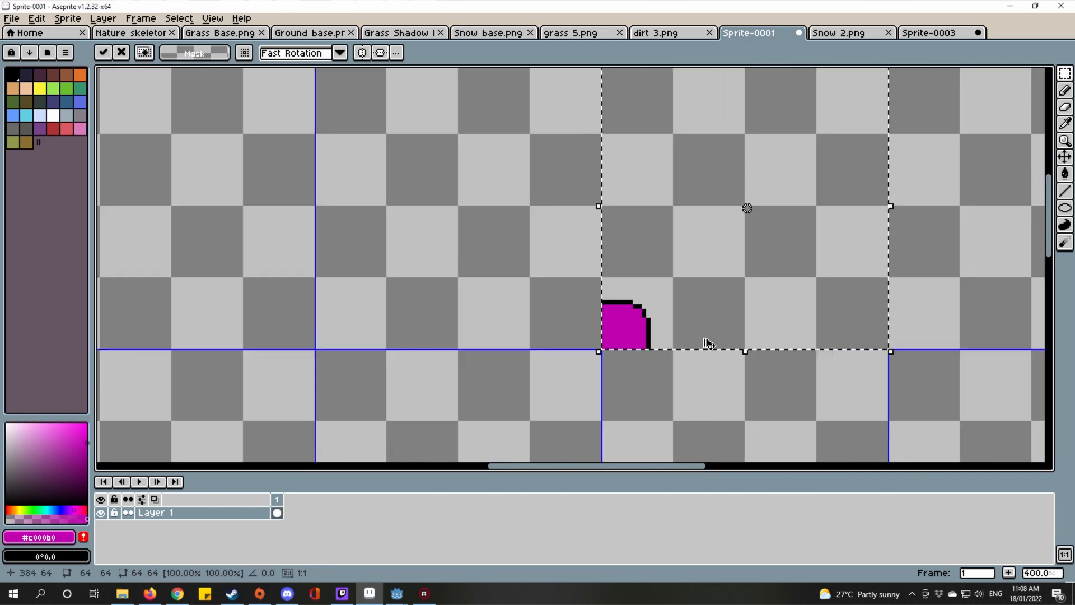
key(Return)
Step: Flip a copy of the corner horizontally and join it to form a rounded cap
click(68, 18)
mouse_move(37, 18)
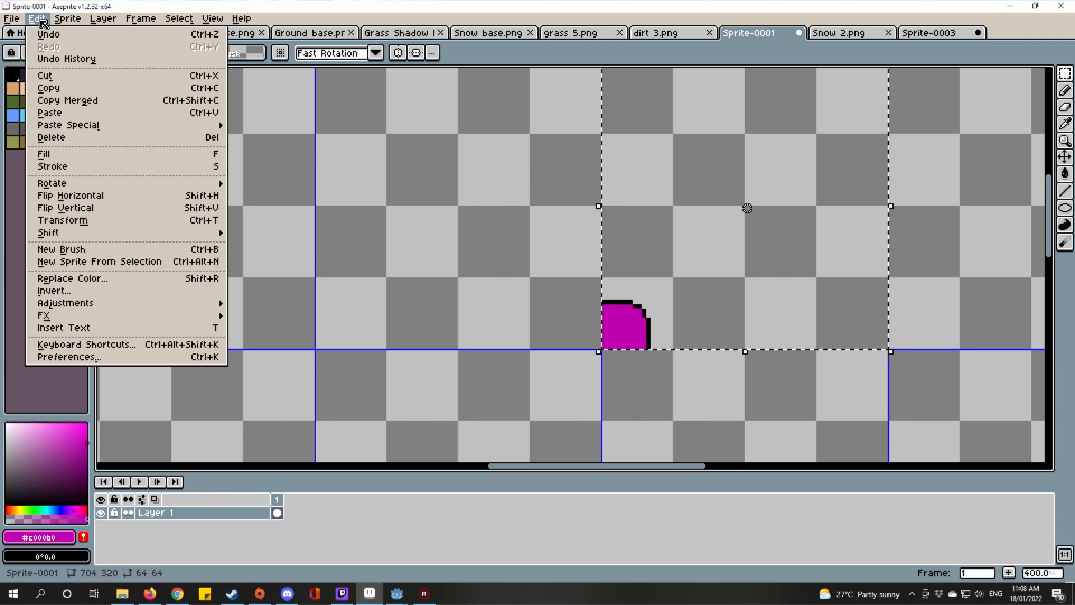
click(111, 195)
drag(856, 318, 566, 320)
scroll(567, 320, down, 3)
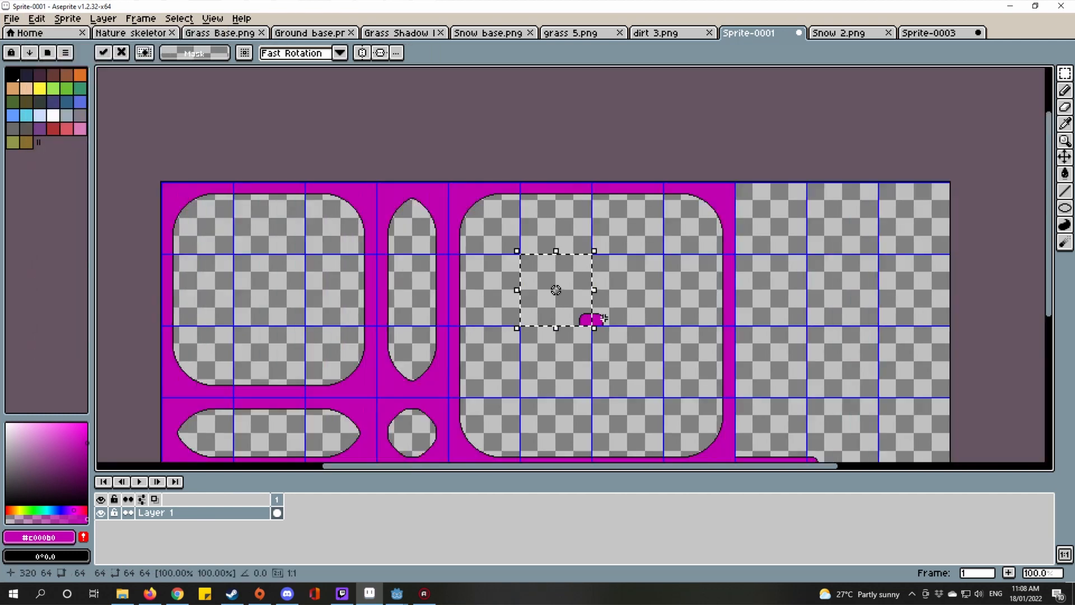
scroll(567, 320, up, 2)
key(Return)
Step: Flip the two-cell cap vertically and join it into a rounded square, then deselect
double_click(634, 298)
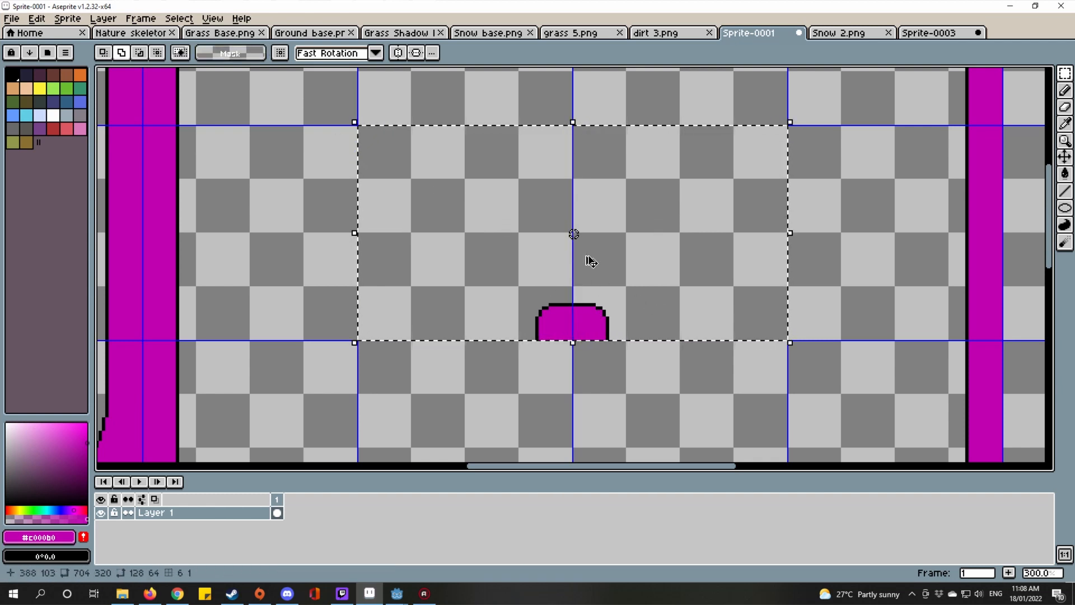
click(37, 18)
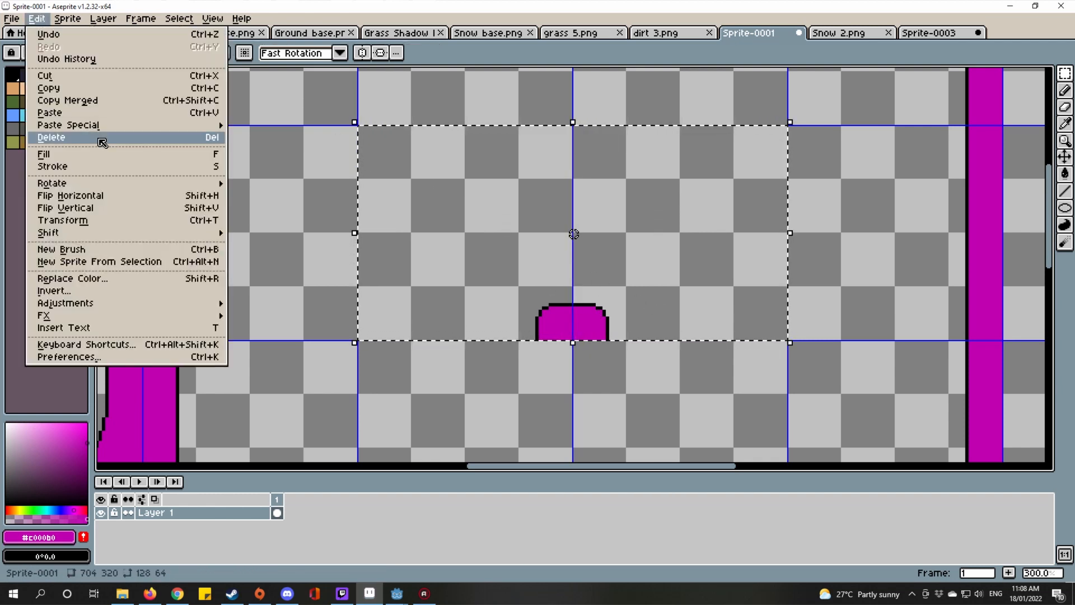
click(116, 208)
drag(670, 340, 662, 371)
scroll(618, 269, up, 2)
key(ctrl+d)
scroll(652, 300, down, 4)
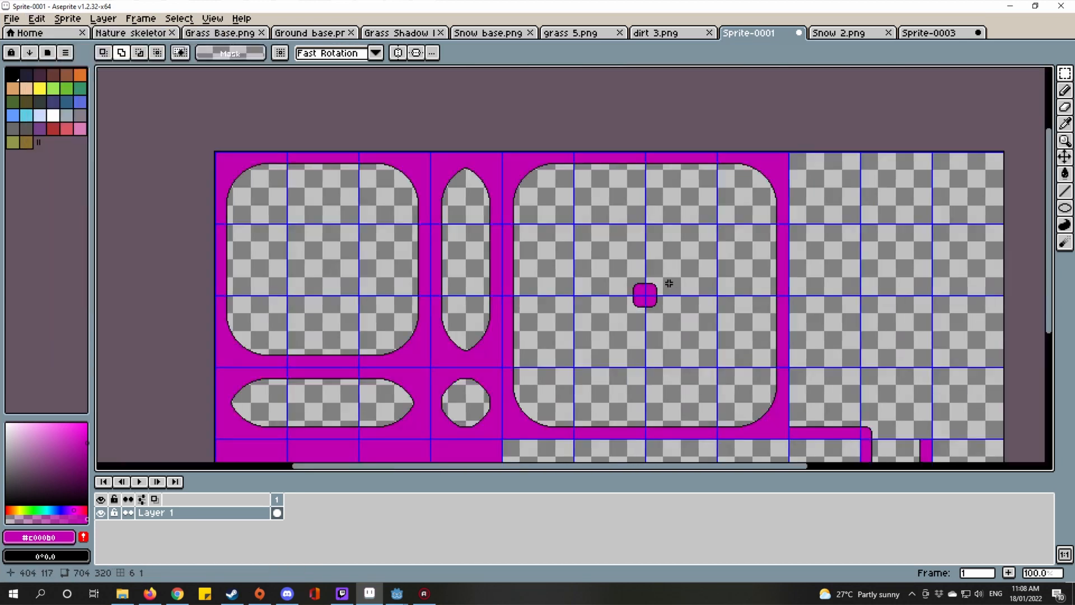
scroll(666, 305, up, 1)
scroll(661, 309, down, 1)
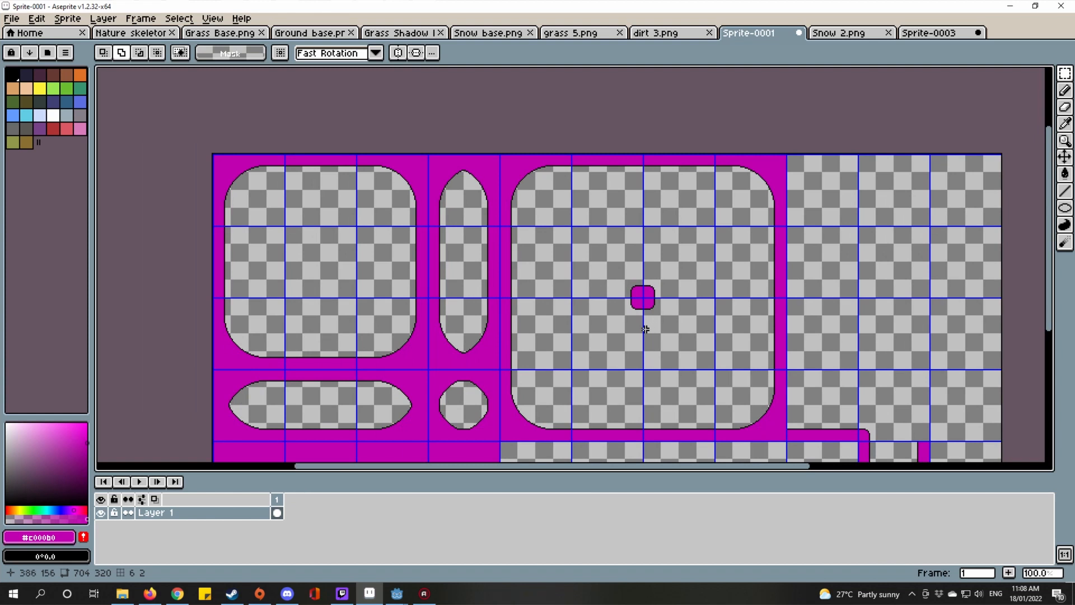
scroll(600, 359, up, 1)
Step: Move the small rounded inner-corner piece into its grid cell and commit it
drag(600, 358, 670, 282)
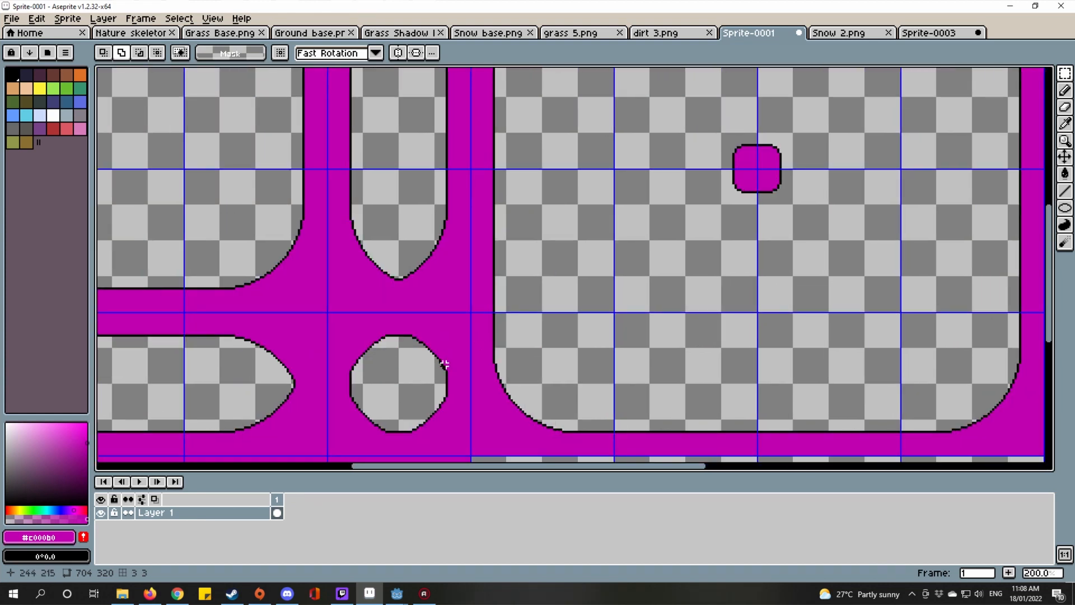
scroll(445, 364, down, 3)
scroll(504, 341, up, 1)
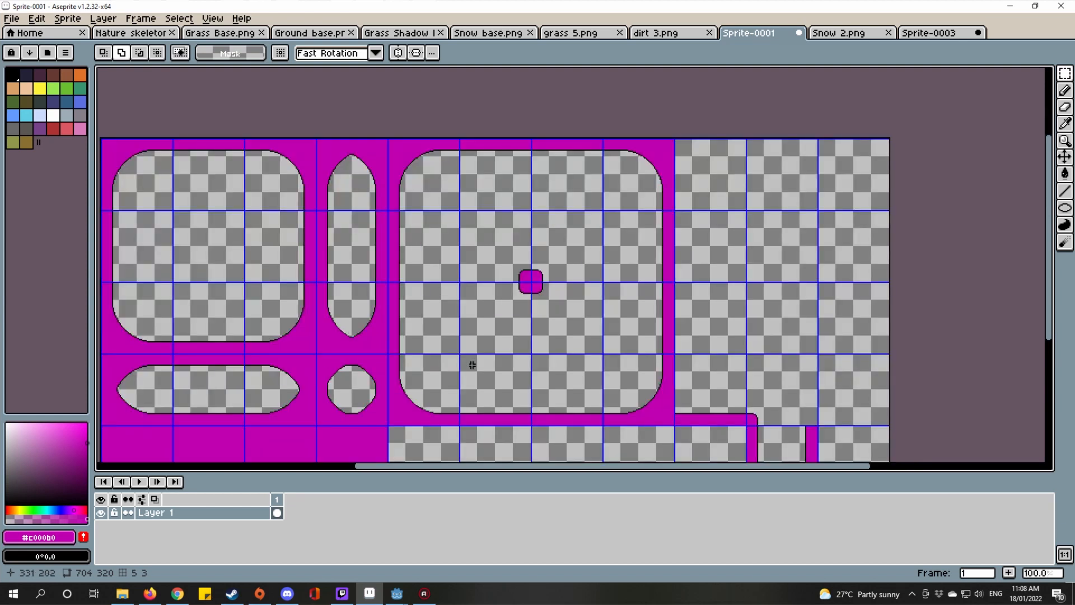
drag(514, 376, 615, 339)
scroll(736, 247, up, 2)
drag(489, 308, 642, 297)
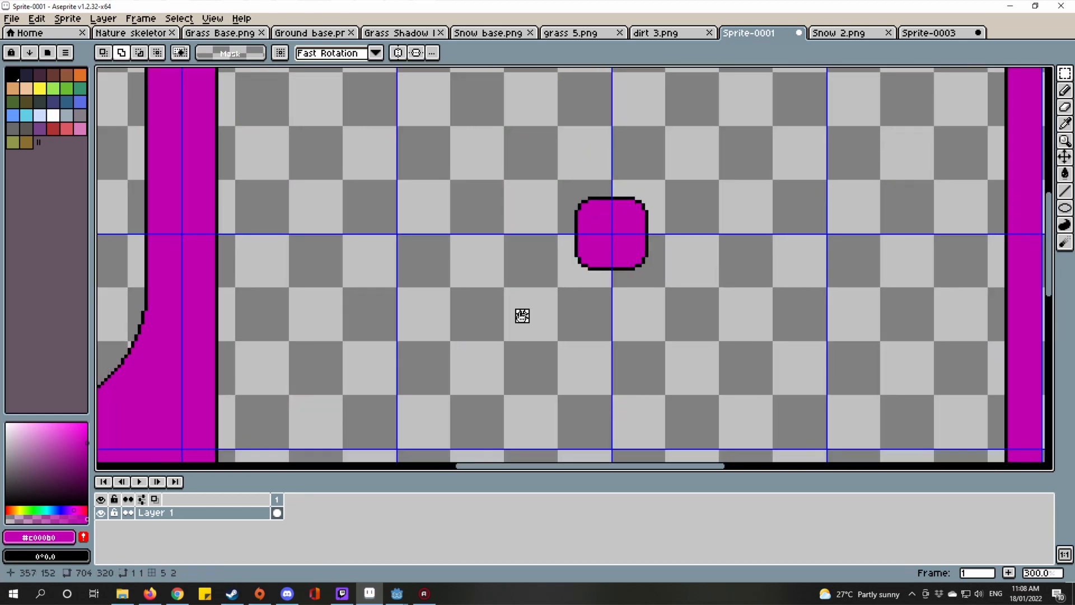
double_click(522, 315)
drag(504, 368, 624, 237)
scroll(624, 237, down, 1)
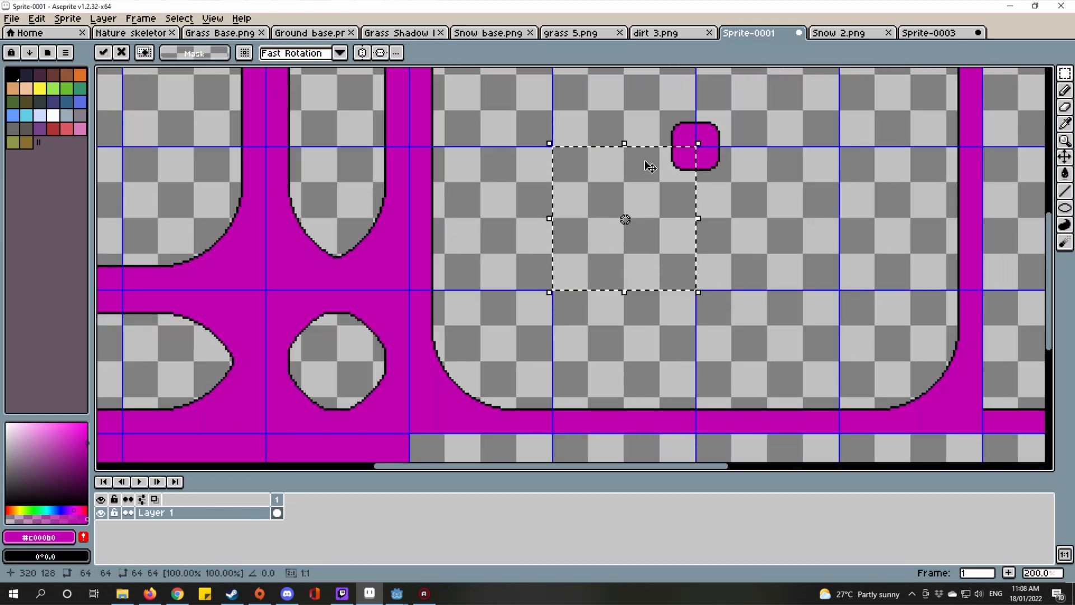
drag(643, 160, 504, 310)
scroll(503, 310, up, 4)
drag(592, 318, 586, 301)
scroll(589, 302, down, 4)
click(677, 309)
Step: Cancel a stray rectangle outline and bring up the Snow 2.png reference sheet
drag(677, 309, 734, 304)
scroll(579, 304, up, 3)
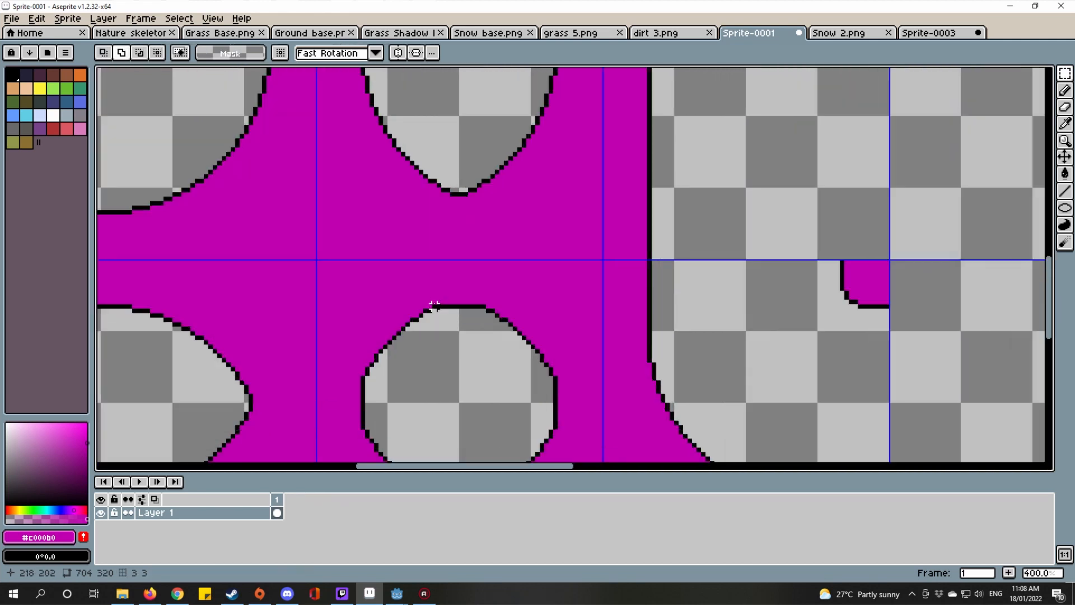
drag(448, 307, 1037, 335)
right_click(1037, 334)
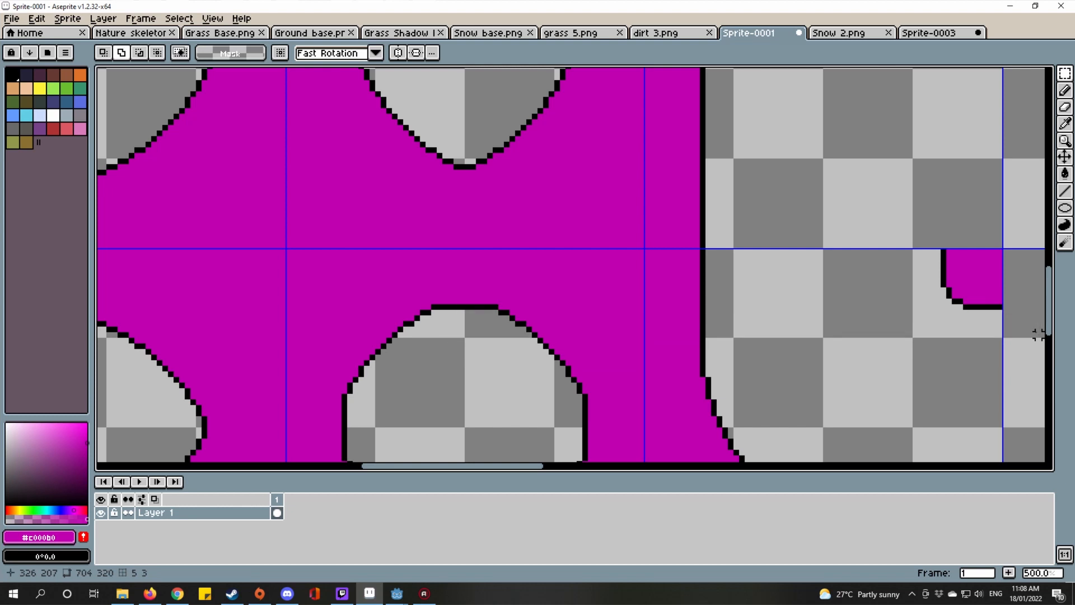
drag(938, 321, 793, 295)
scroll(792, 295, down, 2)
click(842, 33)
scroll(479, 272, down, 1)
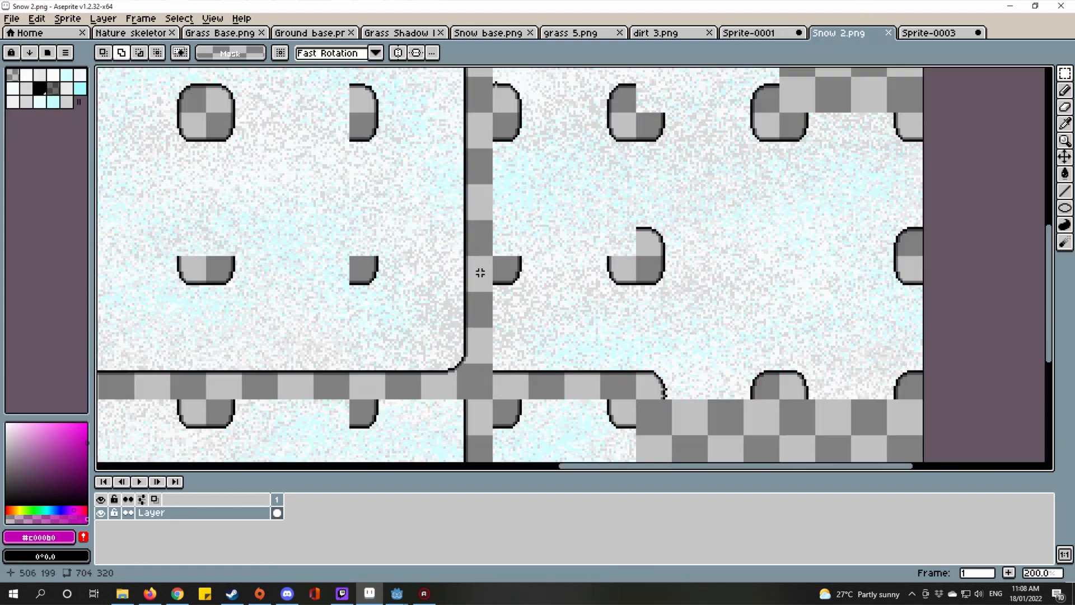
Step: Inspect the Snow 2.png layout, measuring the span from bump to inner corner
scroll(444, 237, up, 1)
drag(340, 134, 628, 250)
scroll(445, 241, down, 2)
drag(414, 344, 571, 361)
scroll(572, 361, up, 4)
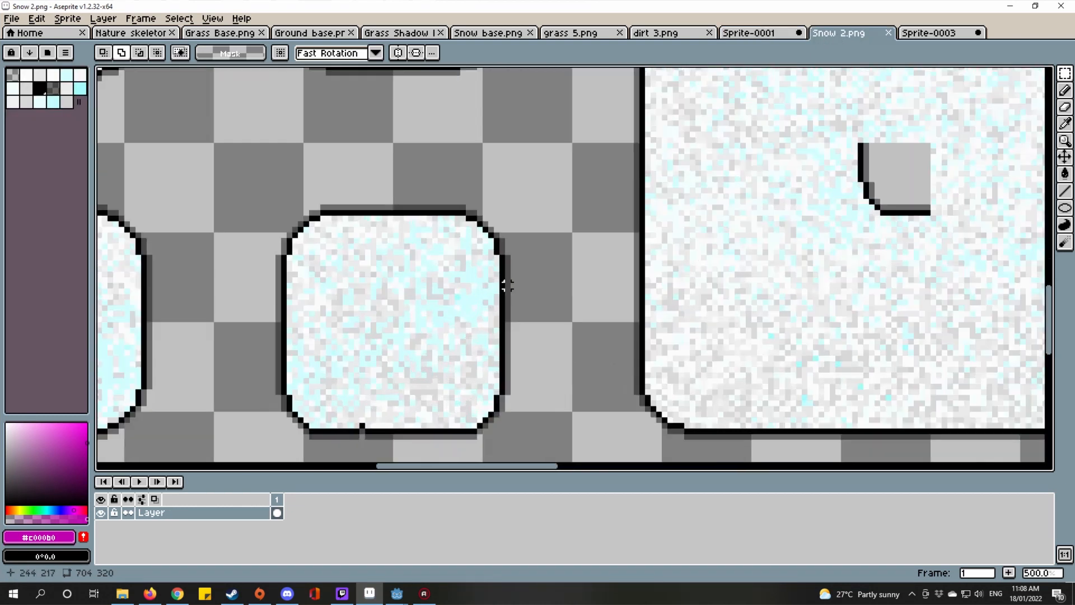
drag(441, 212, 952, 239)
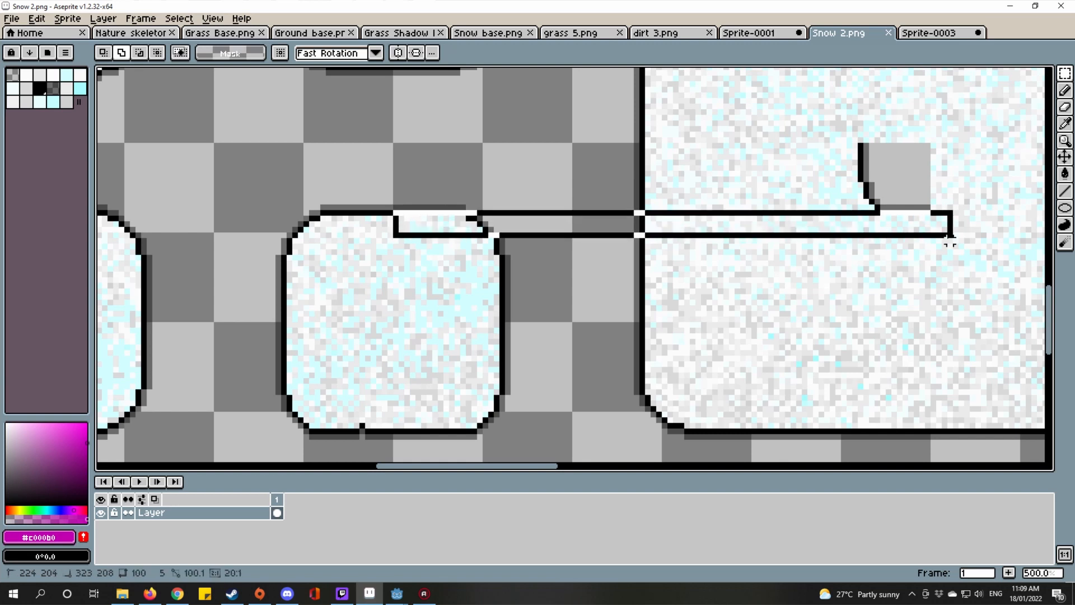
scroll(823, 218, down, 3)
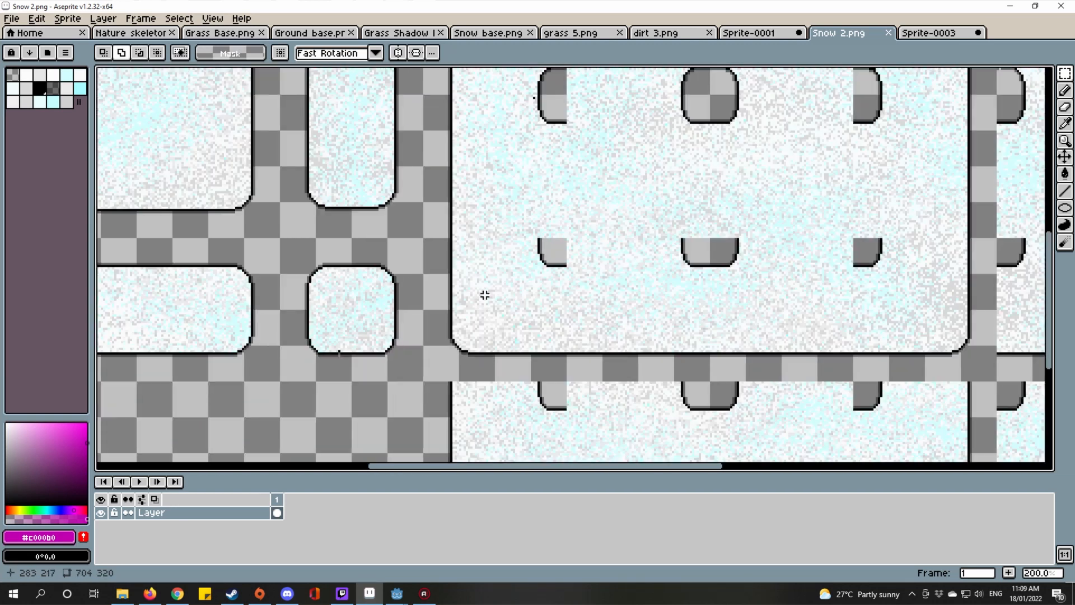
Step: Compare the Sprite-0003 test piece twice, ending back on Sprite-0001
click(924, 32)
click(748, 33)
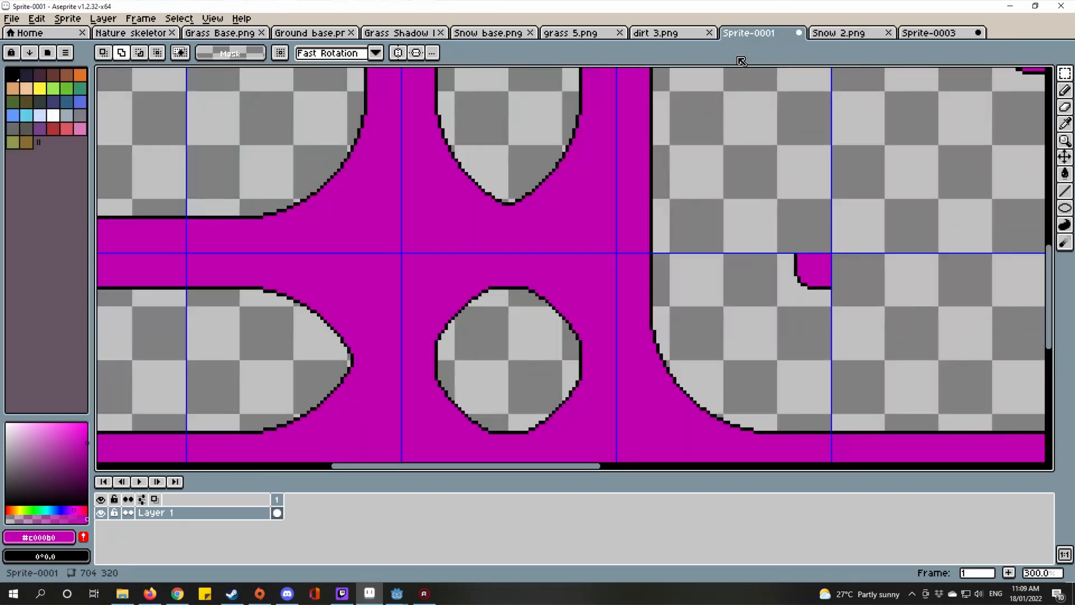
scroll(638, 220, down, 1)
click(945, 35)
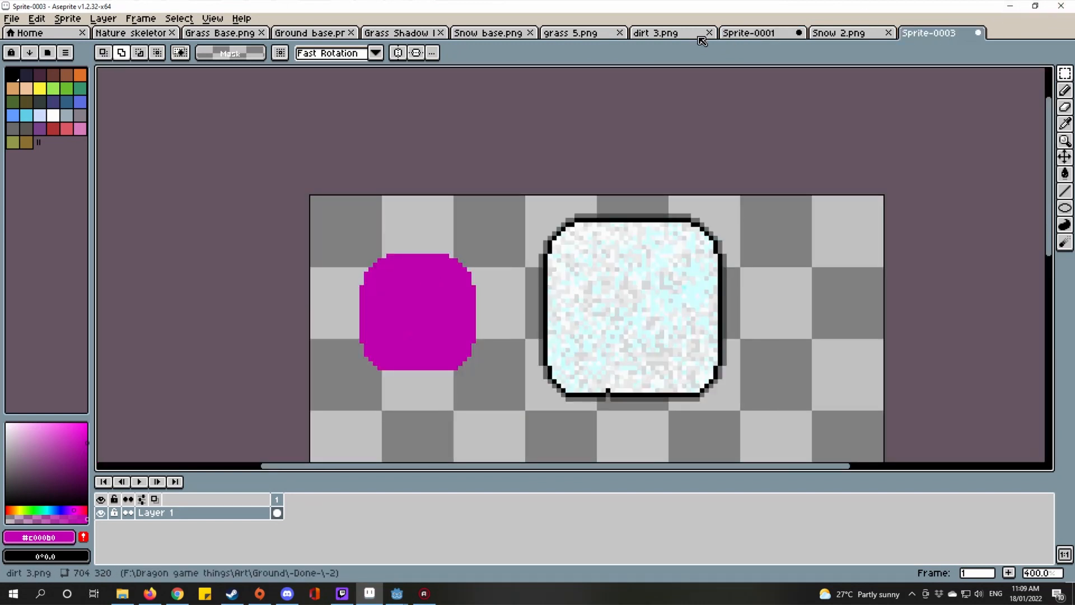
click(746, 34)
scroll(615, 246, down, 1)
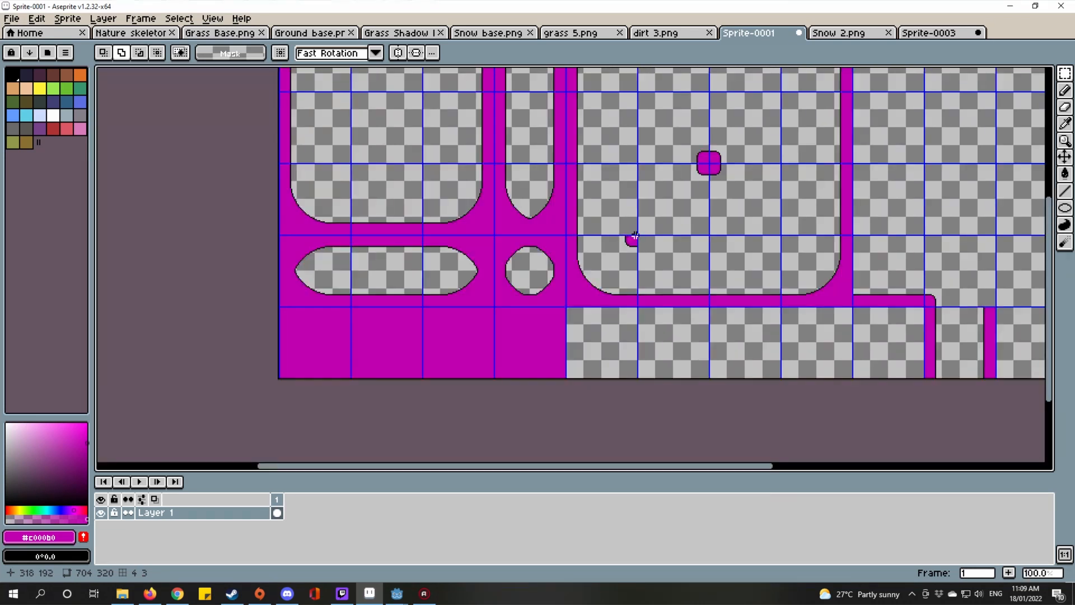
Step: Shift a selected two-tile block of the template down one tile
scroll(638, 229, up, 3)
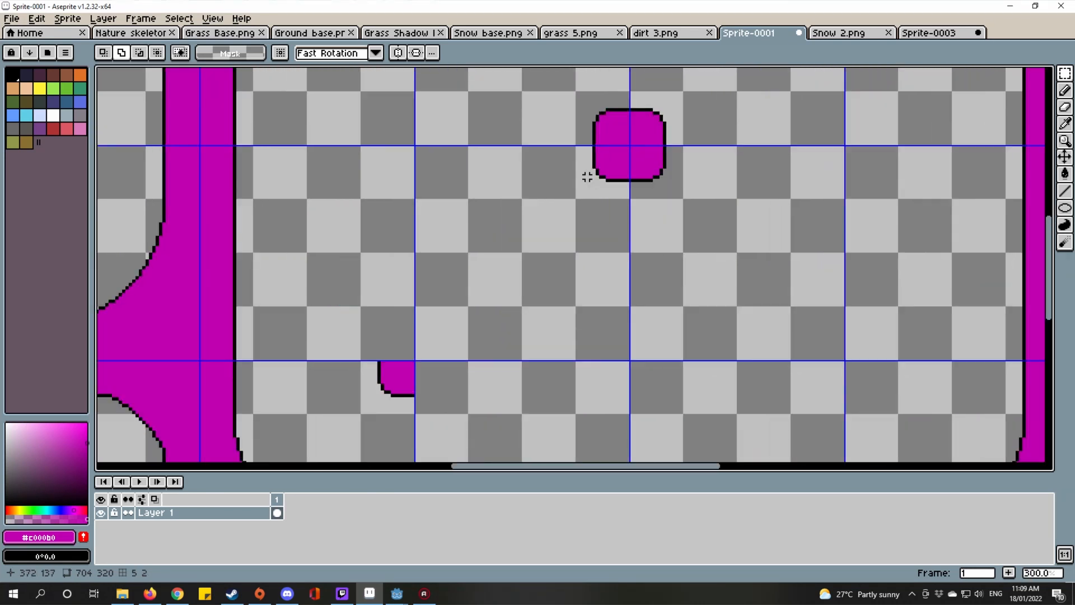
drag(587, 176, 579, 176)
scroll(662, 267, down, 2)
scroll(654, 264, up, 2)
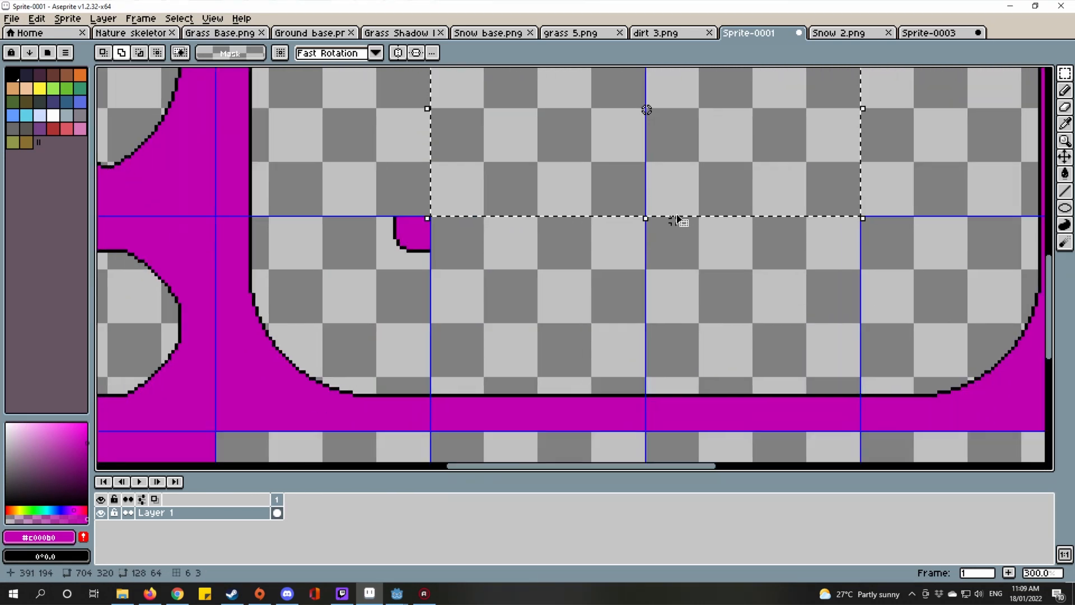
drag(663, 222, 643, 361)
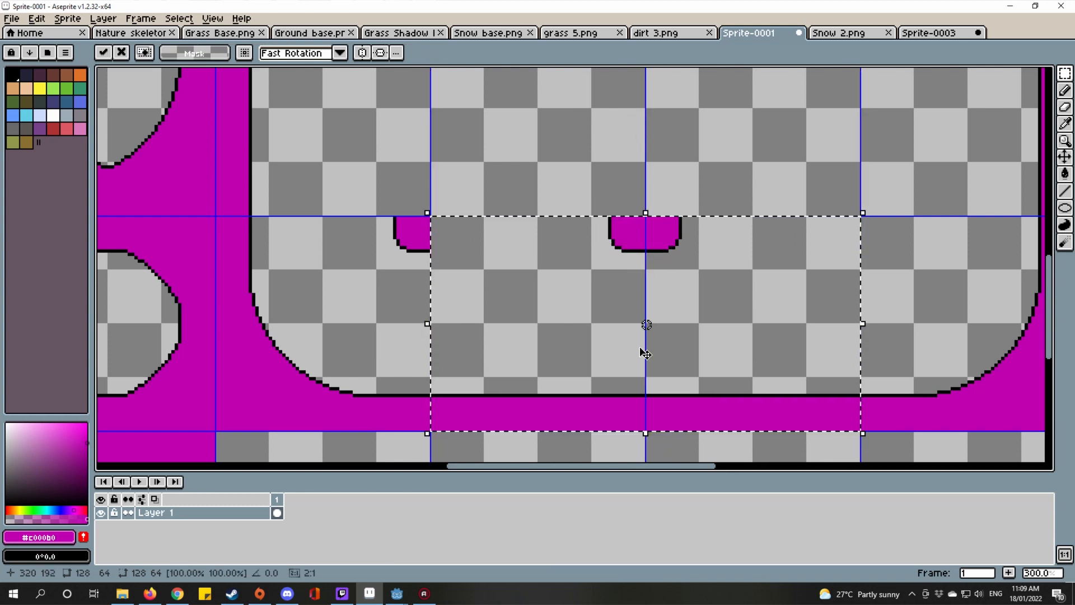
key(ctrl+d)
Step: Paste a copy of the bump tile and drop it into a new grid cell
scroll(640, 349, down, 4)
scroll(640, 349, up, 3)
scroll(647, 259, up, 2)
scroll(653, 260, down, 1)
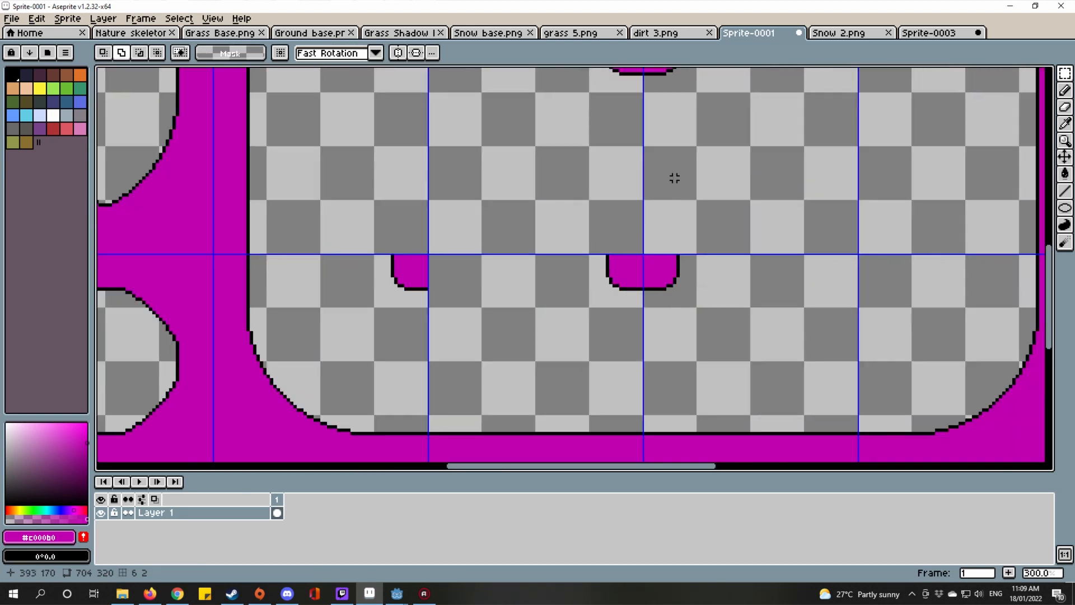
drag(701, 121, 648, 303)
double_click(657, 312)
drag(714, 359, 573, 220)
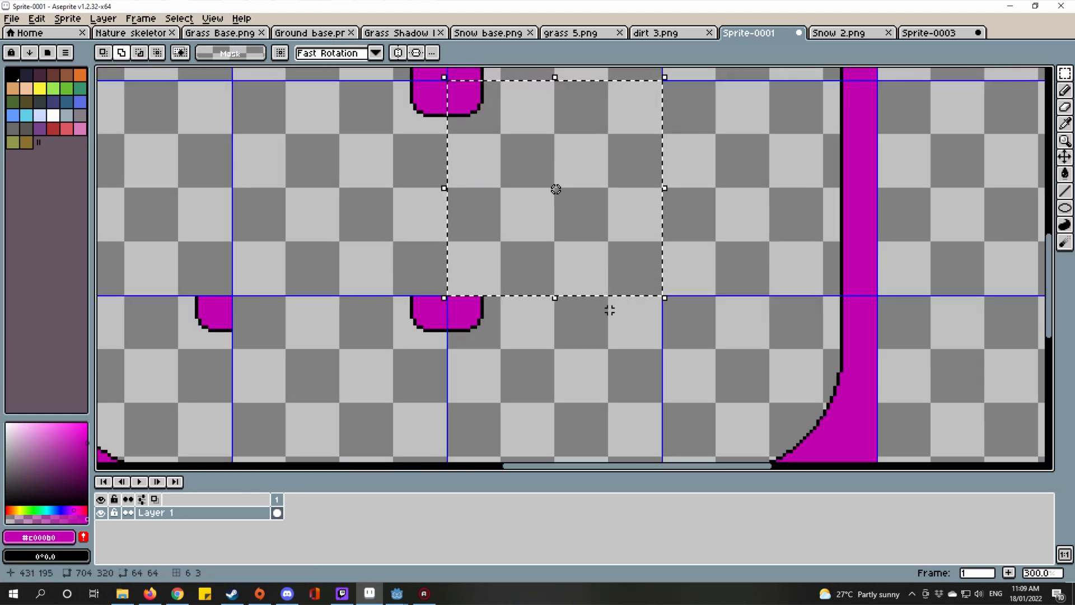
key(ctrl+v)
drag(672, 329, 645, 275)
drag(523, 141, 526, 265)
scroll(625, 279, up, 4)
scroll(625, 281, down, 3)
scroll(710, 254, down, 2)
key(ctrl+d)
Step: Copy the neighbouring tile into the next empty cell, nudged 2 px left
double_click(587, 261)
scroll(541, 327, down, 1)
scroll(547, 281, up, 1)
key(ctrl+c)
key(ctrl+v)
drag(377, 300, 668, 307)
scroll(641, 247, up, 3)
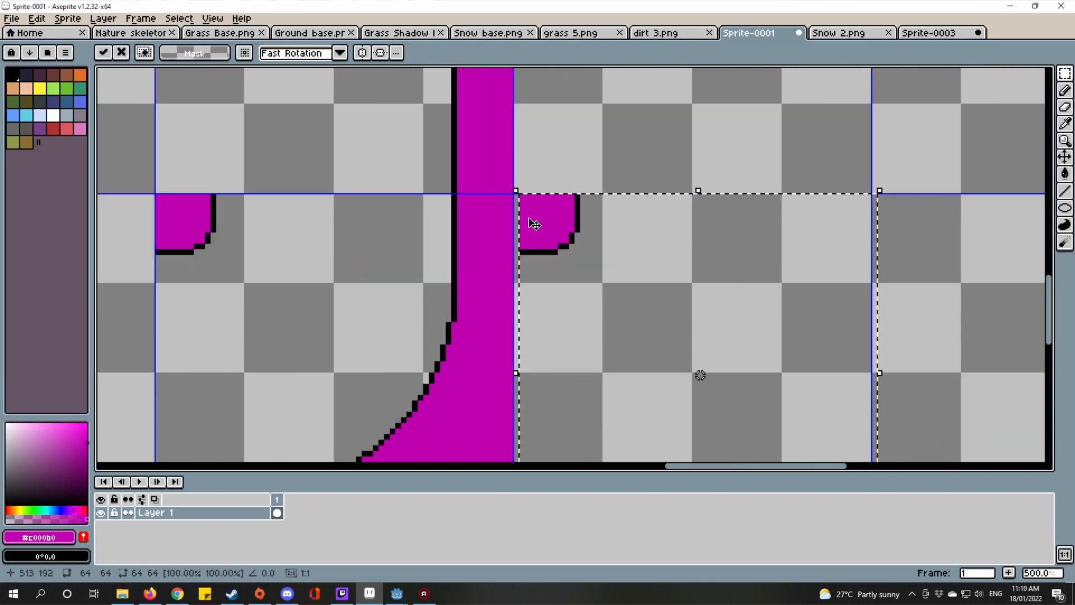
drag(533, 222, 527, 224)
scroll(531, 224, down, 2)
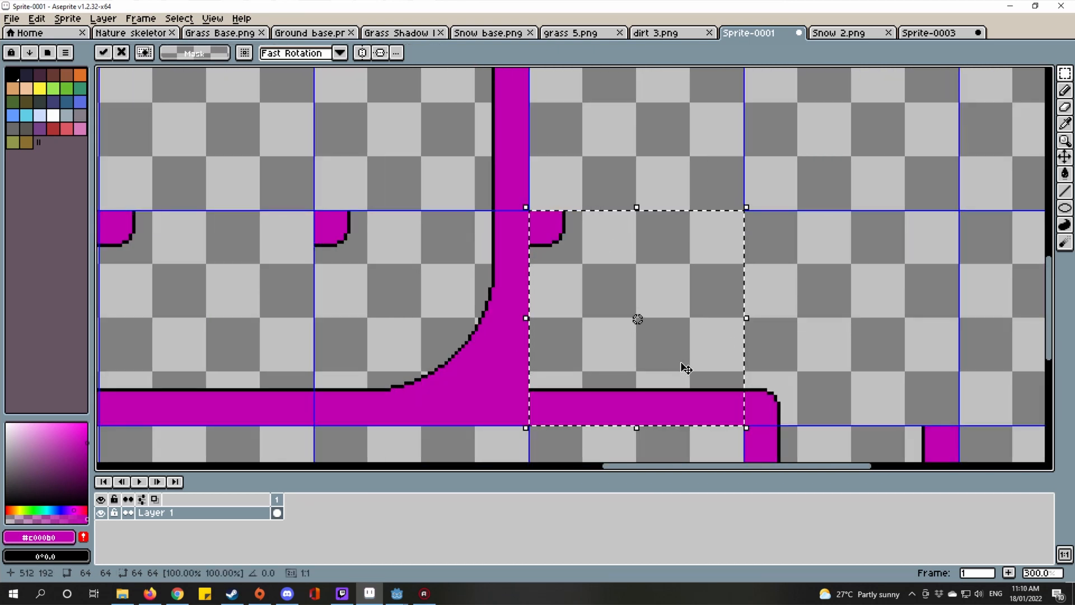
key(ctrl+d)
Step: Copy the left half of the middle bump and place the half-bump on empty canvas
drag(300, 237, 656, 283)
scroll(392, 266, up, 4)
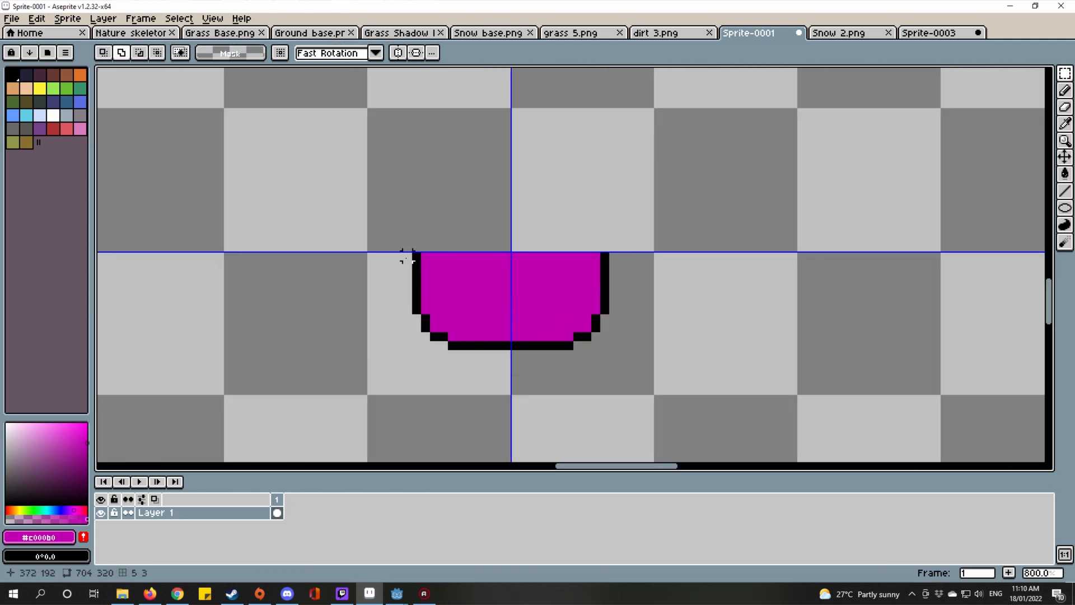
drag(372, 254, 512, 396)
scroll(535, 378, down, 3)
drag(771, 347, 430, 297)
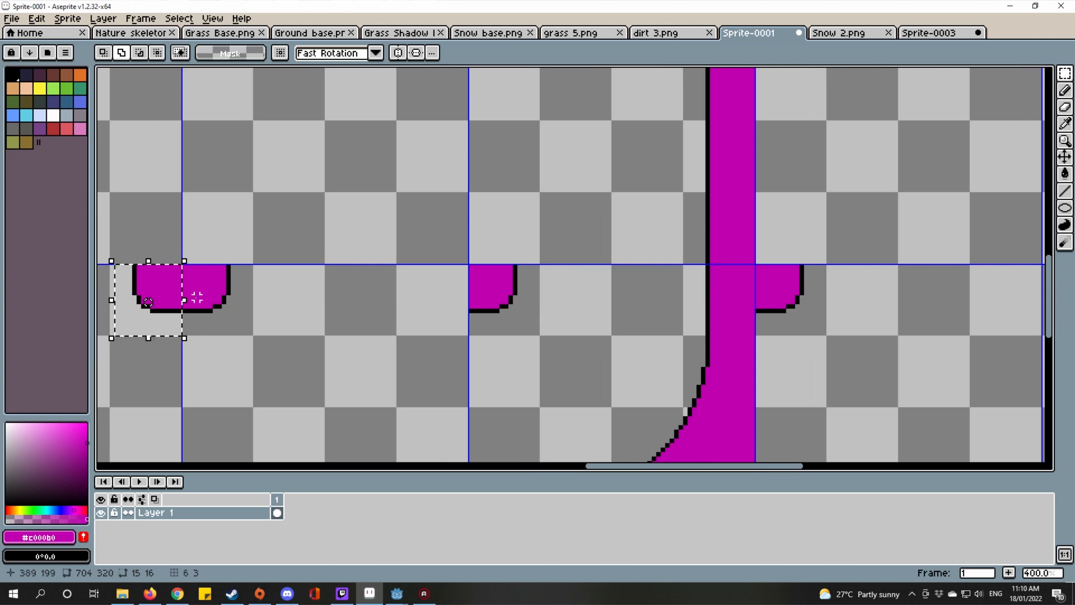
key(ctrl+v)
drag(172, 317, 955, 322)
drag(867, 307, 691, 293)
scroll(639, 287, down, 2)
scroll(698, 280, up, 3)
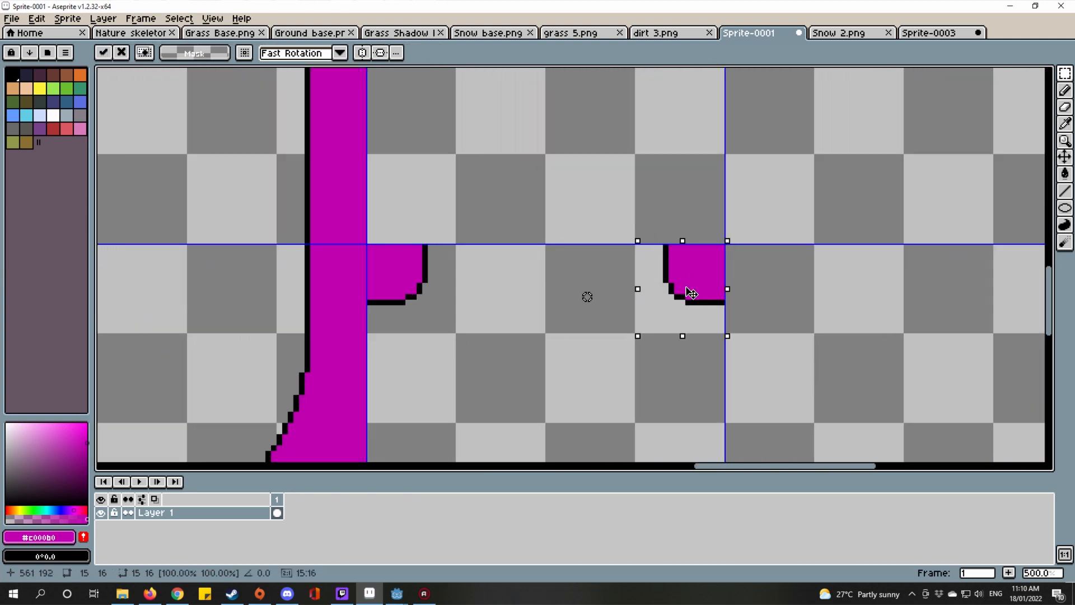
scroll(689, 293, down, 4)
scroll(755, 313, up, 2)
click(746, 311)
scroll(745, 311, down, 2)
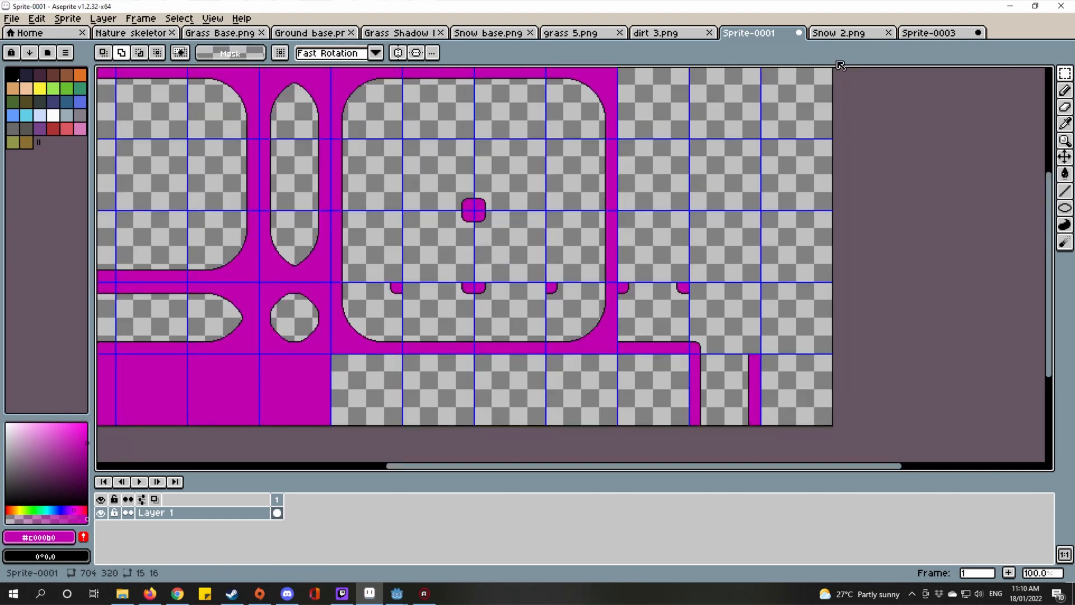
click(848, 33)
scroll(834, 187, down, 2)
Step: Check the Snow 2.png layout, then return to the Sprite-0001 template
scroll(835, 187, up, 2)
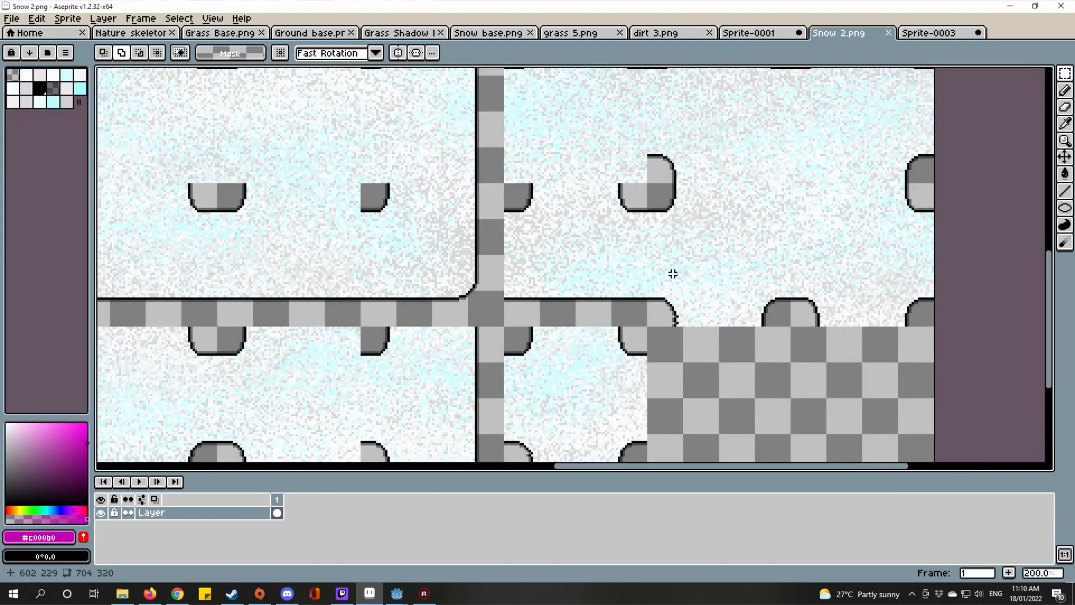
scroll(529, 301, up, 4)
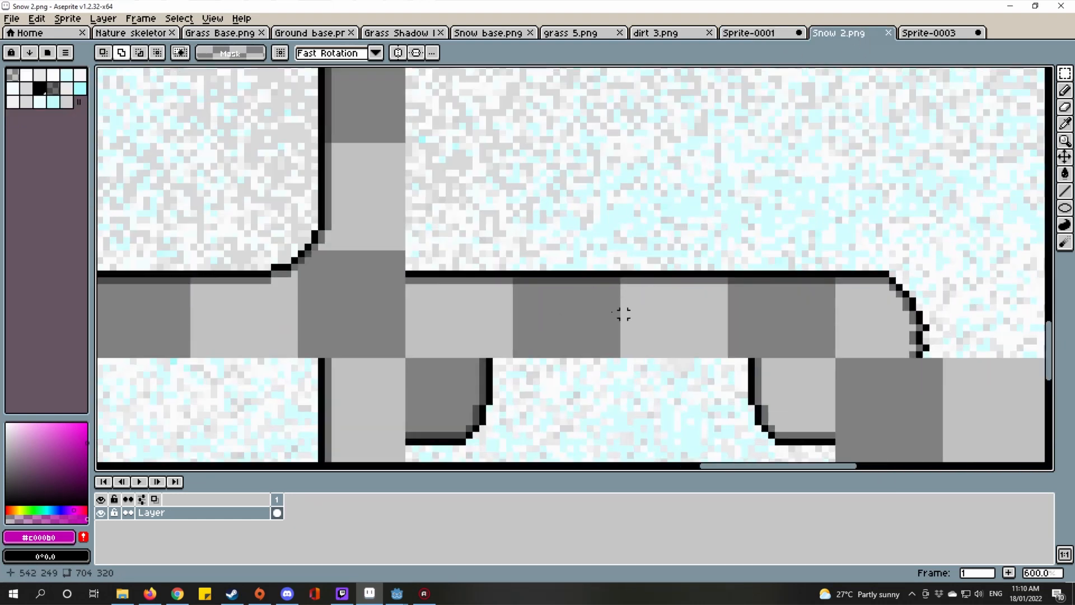
scroll(623, 314, down, 5)
click(748, 33)
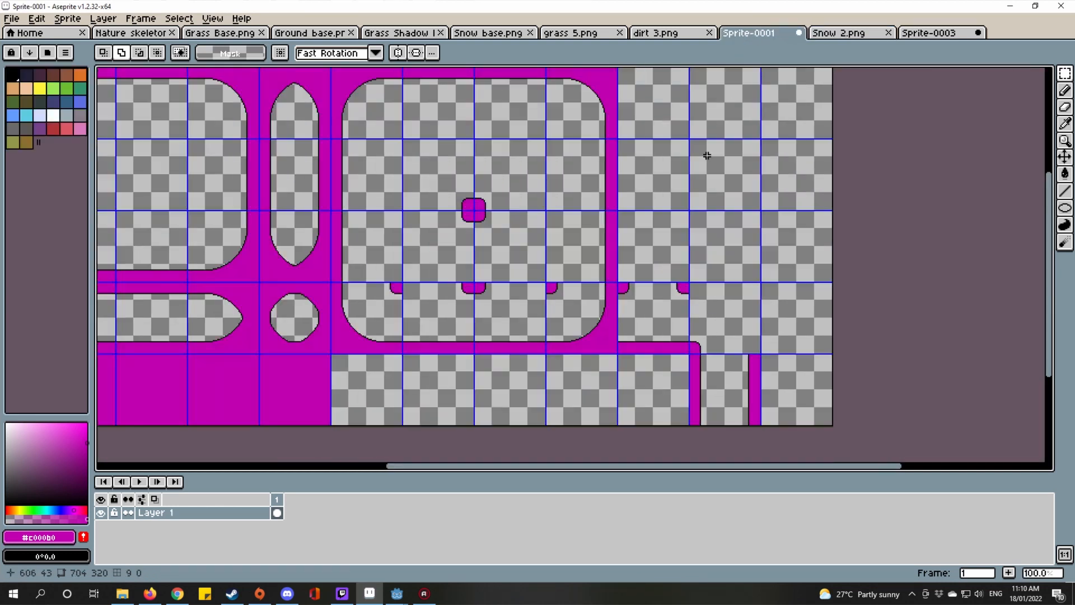
Step: Select two tiles and paste the bump, moving it up onto the grid line
scroll(403, 305, up, 3)
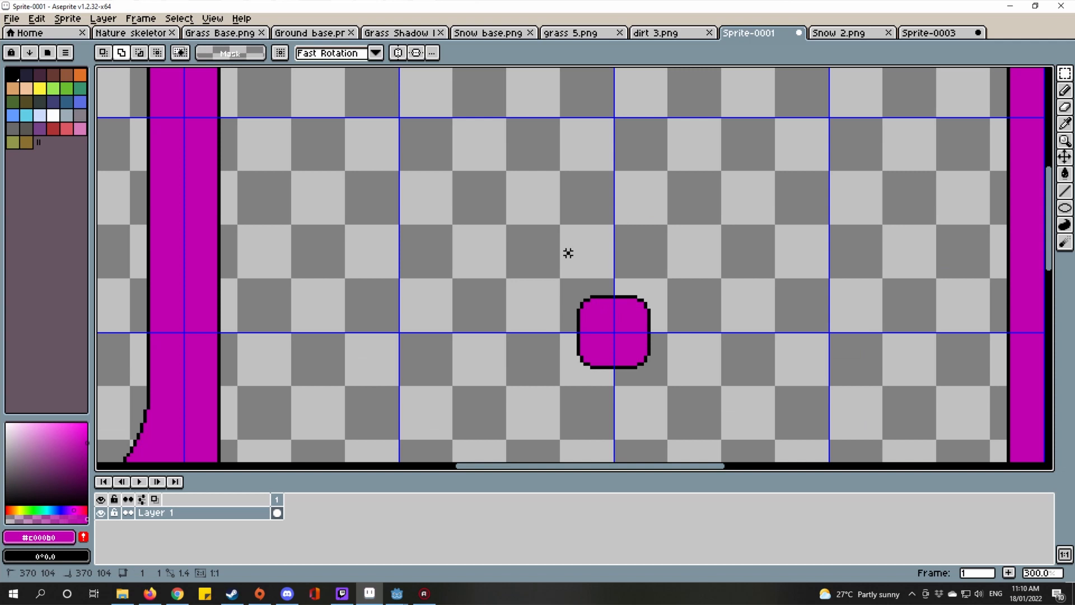
double_click(568, 253)
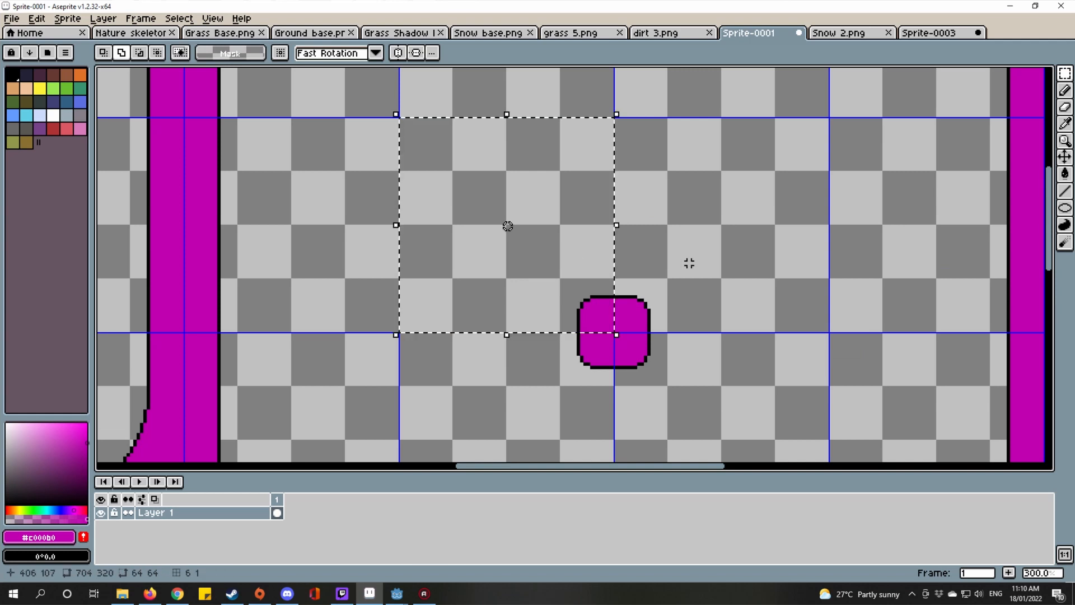
double_click(689, 262)
drag(634, 193, 679, 374)
drag(663, 234, 627, 291)
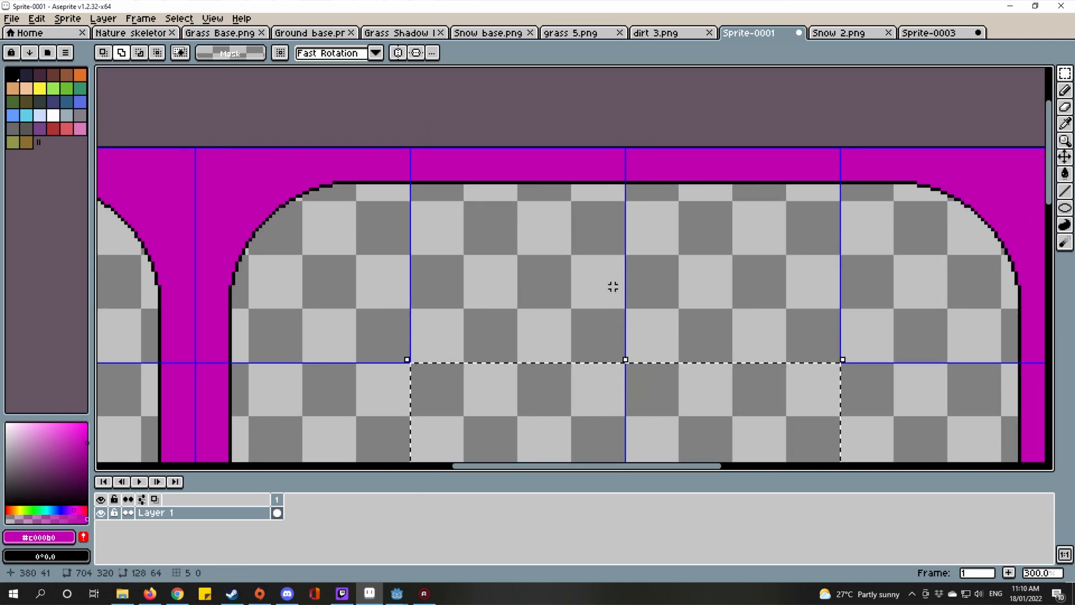
key(ctrl+v)
scroll(634, 358, up, 1)
mouse_move(634, 359)
mouse_down()
mouse_move(636, 336)
mouse_move(639, 345)
mouse_up()
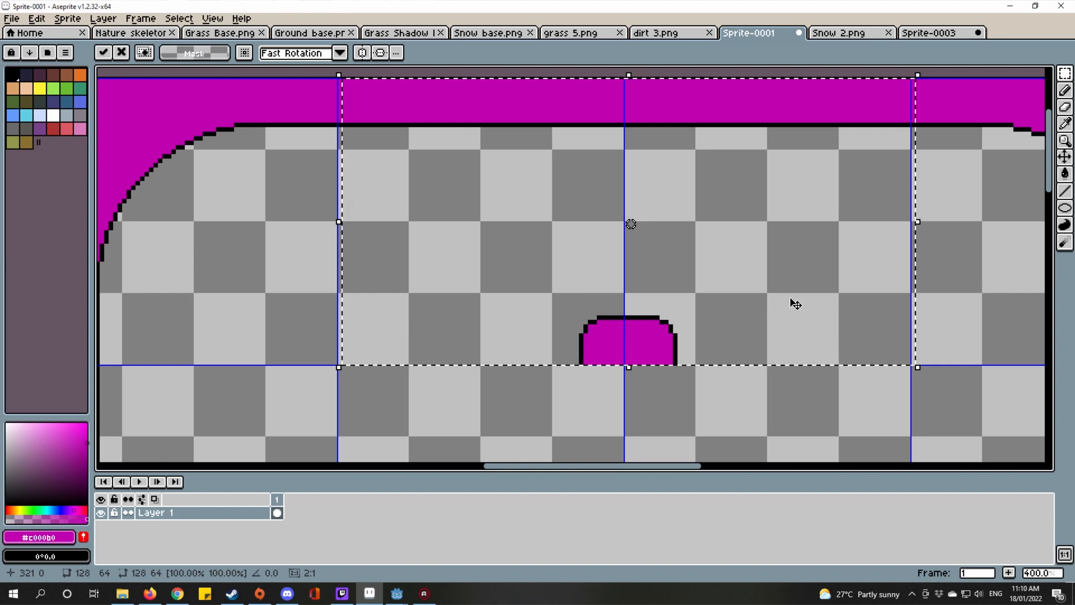
Step: Commit the pasted half-bump beneath the top border
scroll(774, 300, down, 4)
key(ctrl+d)
scroll(750, 324, up, 3)
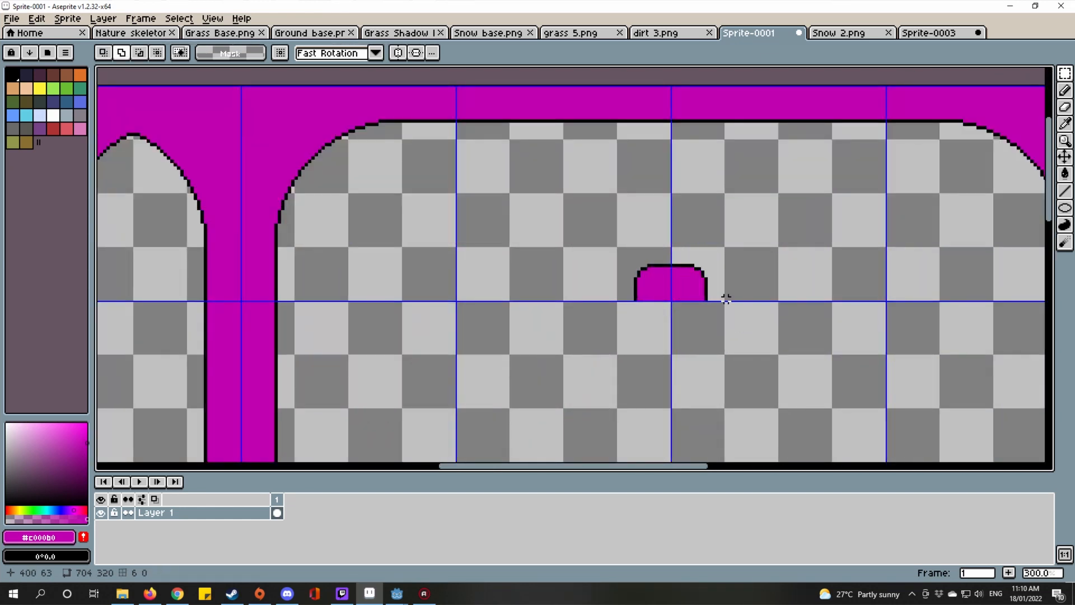
scroll(696, 275, up, 6)
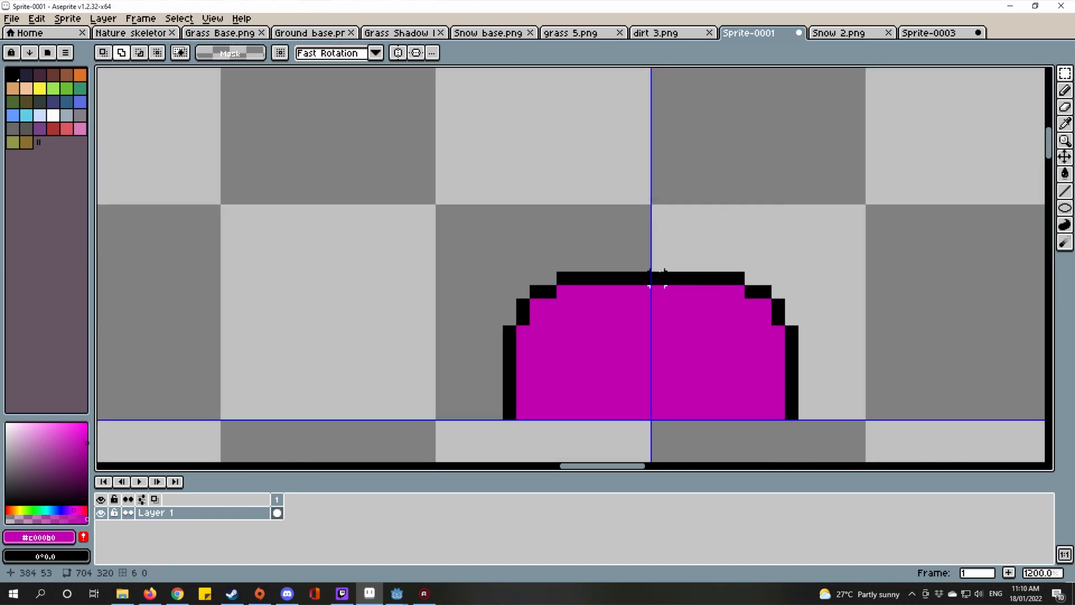
Step: Copy the right part of the dome and drop it on the next tile edge
drag(652, 272, 794, 419)
scroll(795, 417, down, 5)
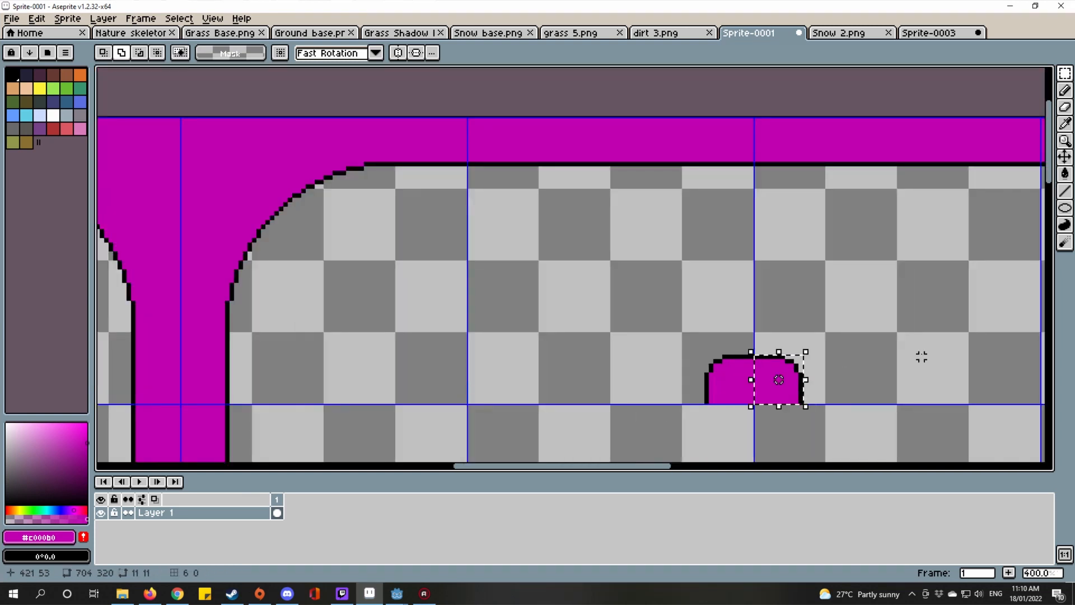
scroll(840, 344, right, 3)
drag(722, 313, 674, 283)
key(ctrl+t)
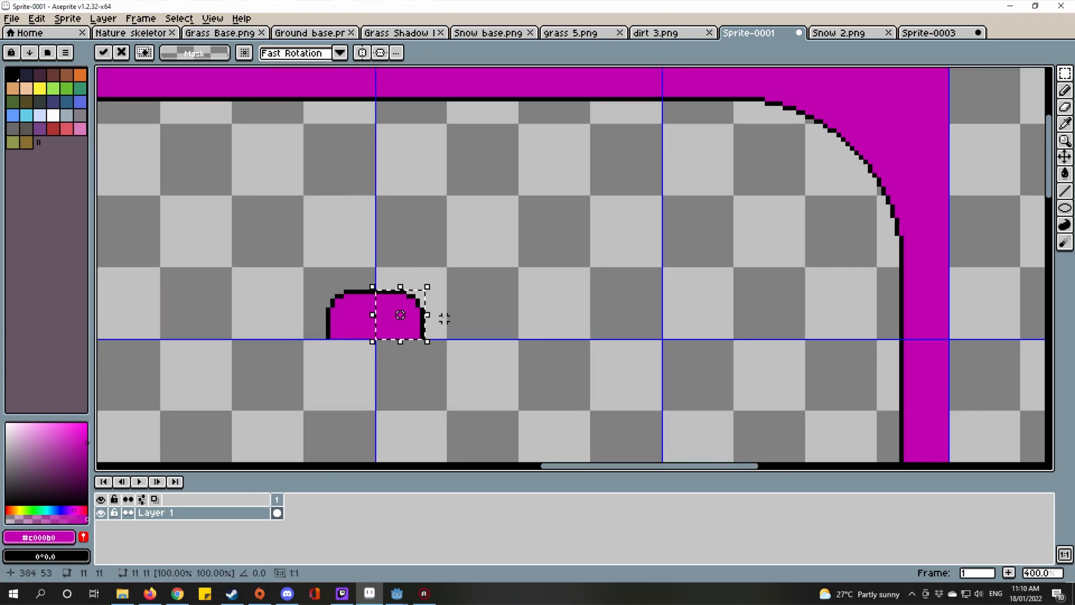
drag(389, 339, 674, 343)
scroll(684, 347, up, 3)
scroll(676, 342, down, 4)
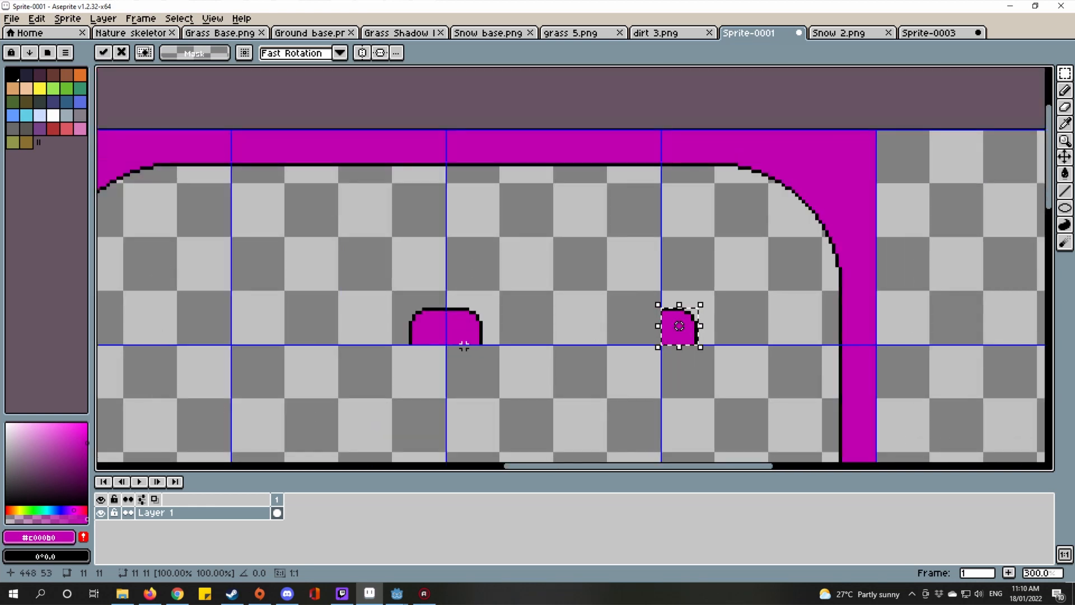
key(ctrl+d)
Step: Move the selected bump left onto its grid-line spot and commit it
drag(445, 351, 732, 257)
scroll(810, 335, up, 2)
scroll(733, 258, down, 1)
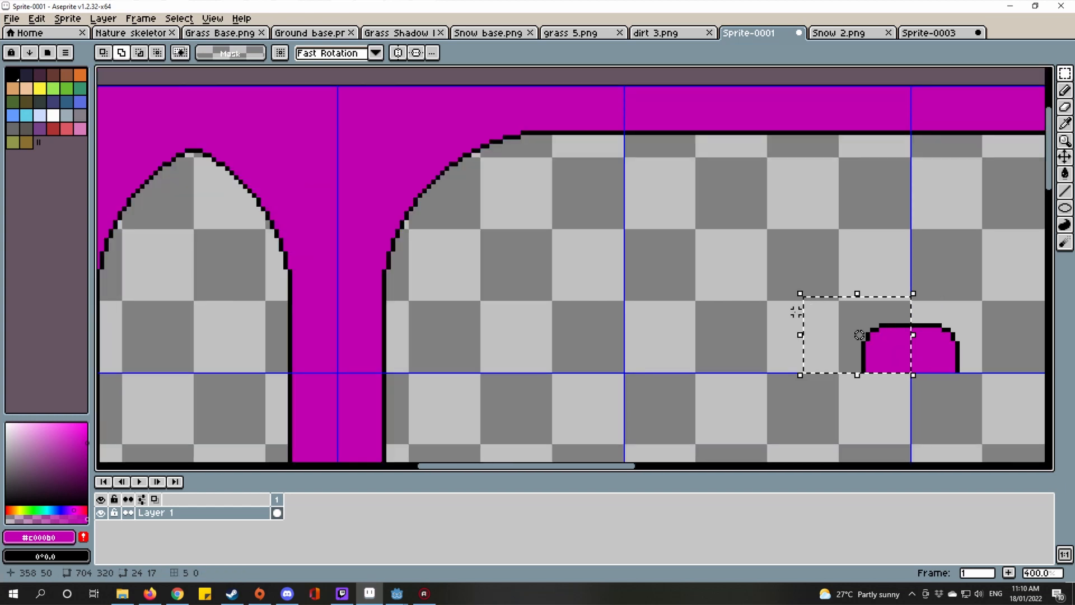
drag(894, 361, 518, 228)
scroll(600, 365, up, 6)
scroll(672, 363, down, 7)
key(Return)
scroll(678, 362, down, 1)
scroll(524, 256, up, 1)
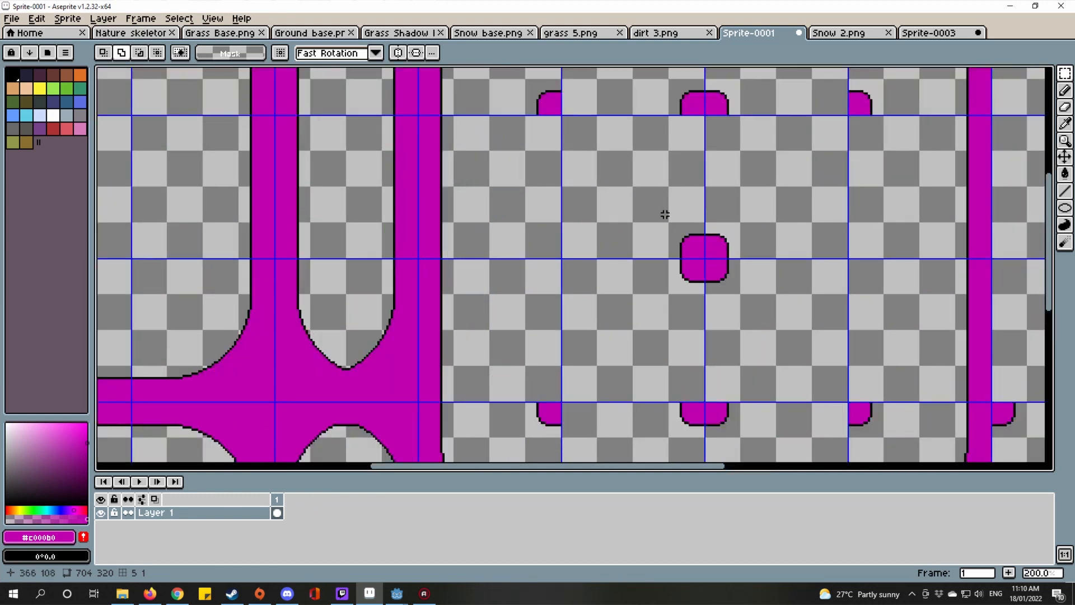
Step: Select the left half of the centre bump and try moving it a tile left, then cancel
drag(665, 214, 679, 311)
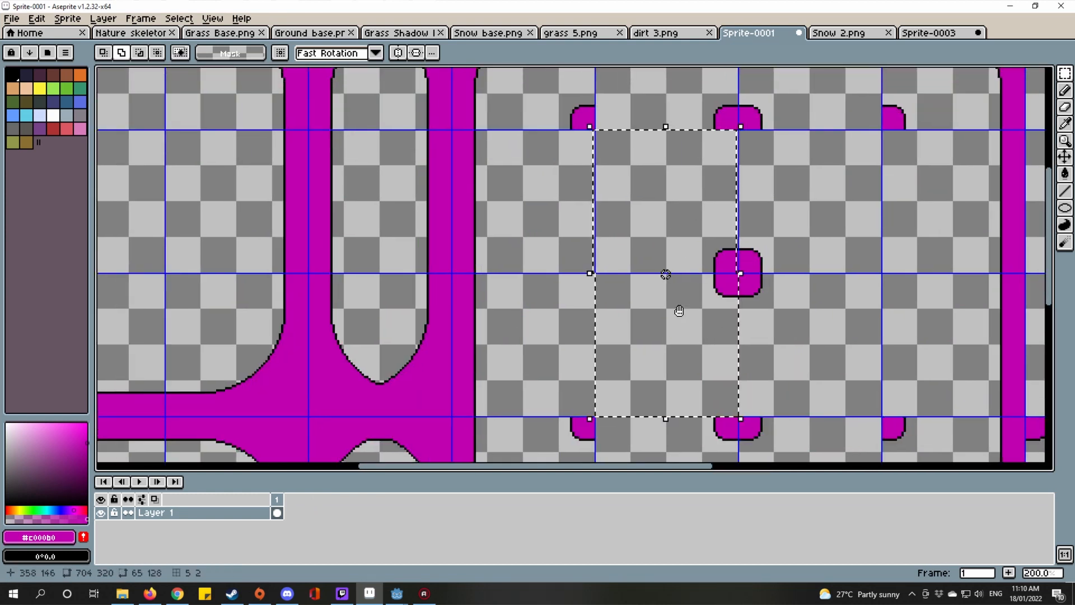
scroll(650, 302, up, 1)
click(750, 284)
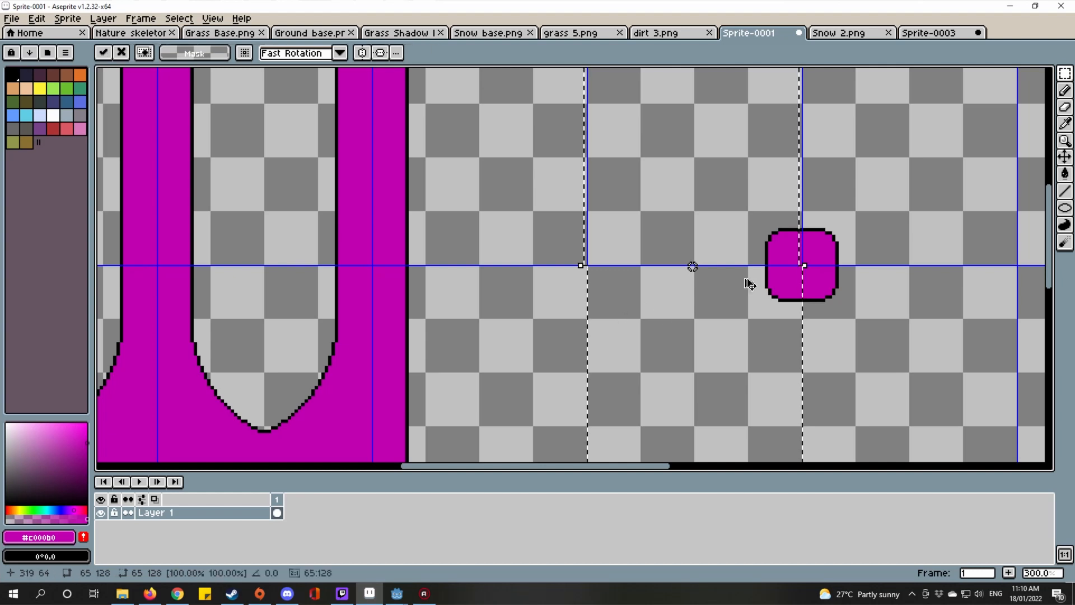
drag(750, 284, 548, 279)
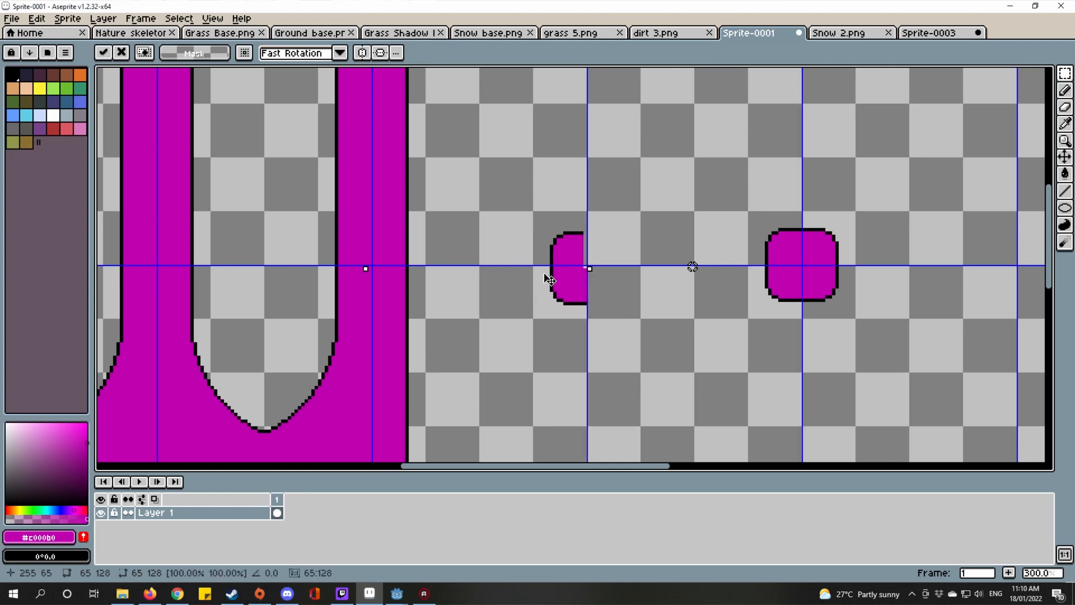
scroll(583, 279, up, 2)
scroll(511, 276, down, 3)
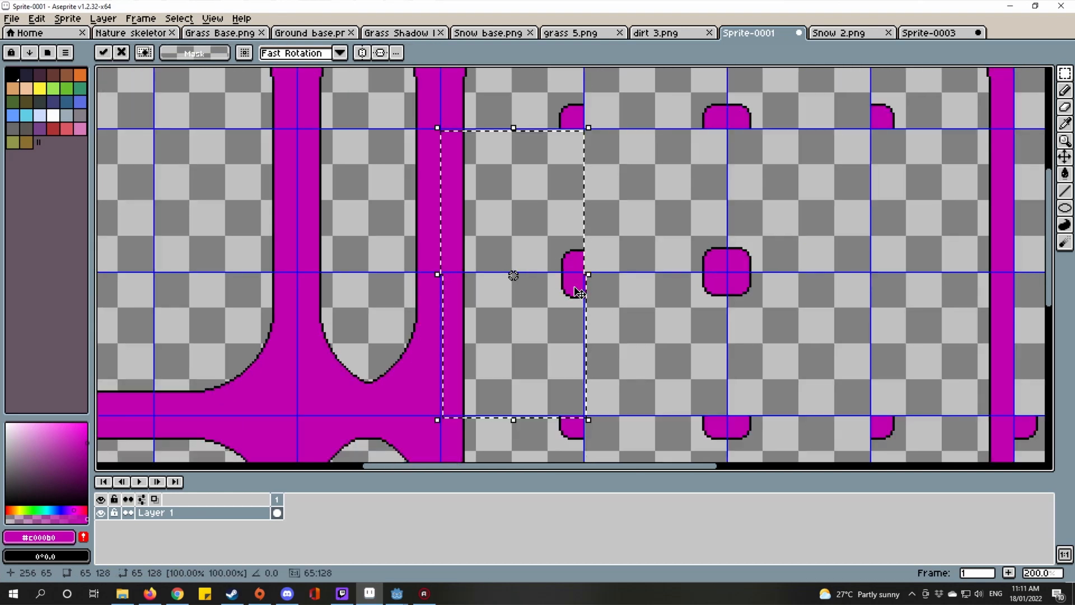
scroll(542, 259, up, 1)
key(Delete)
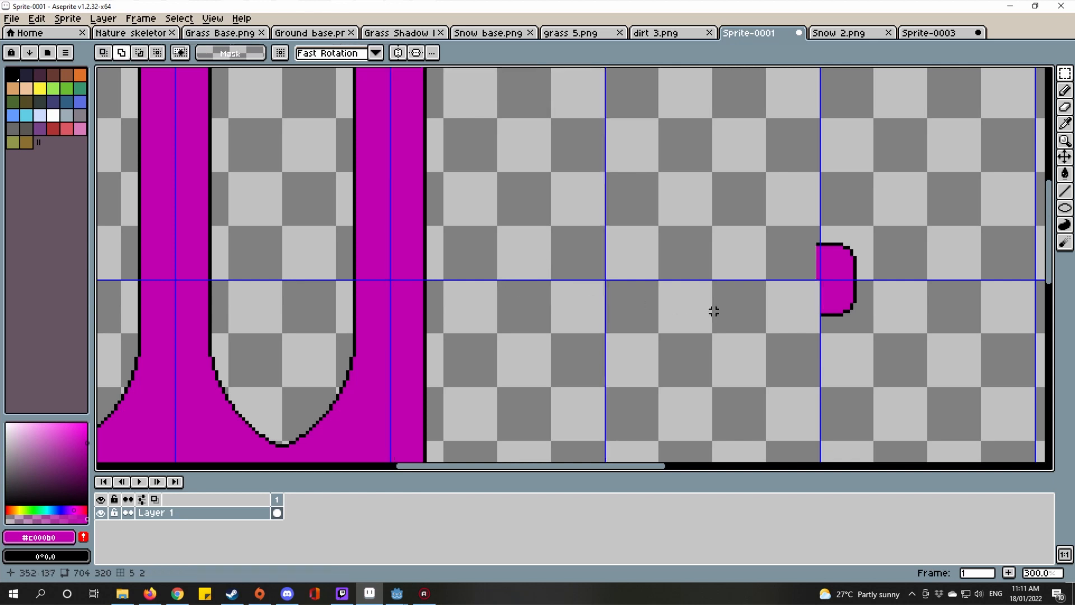
Step: Paste a half-bump copy onto the left tile edge and drop it in place
key(ctrl+v)
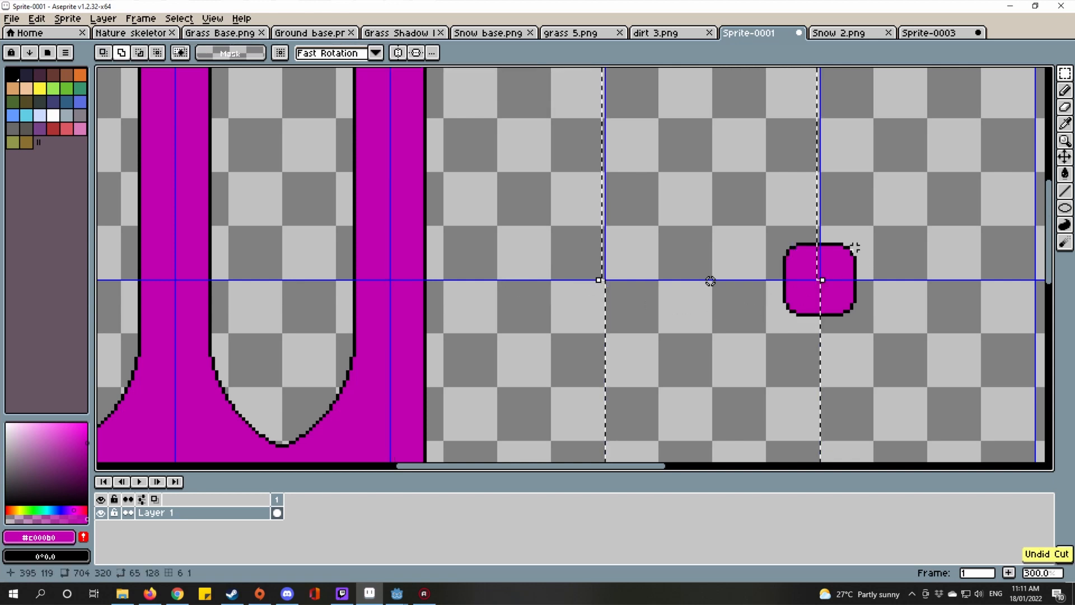
scroll(679, 308, up, 1)
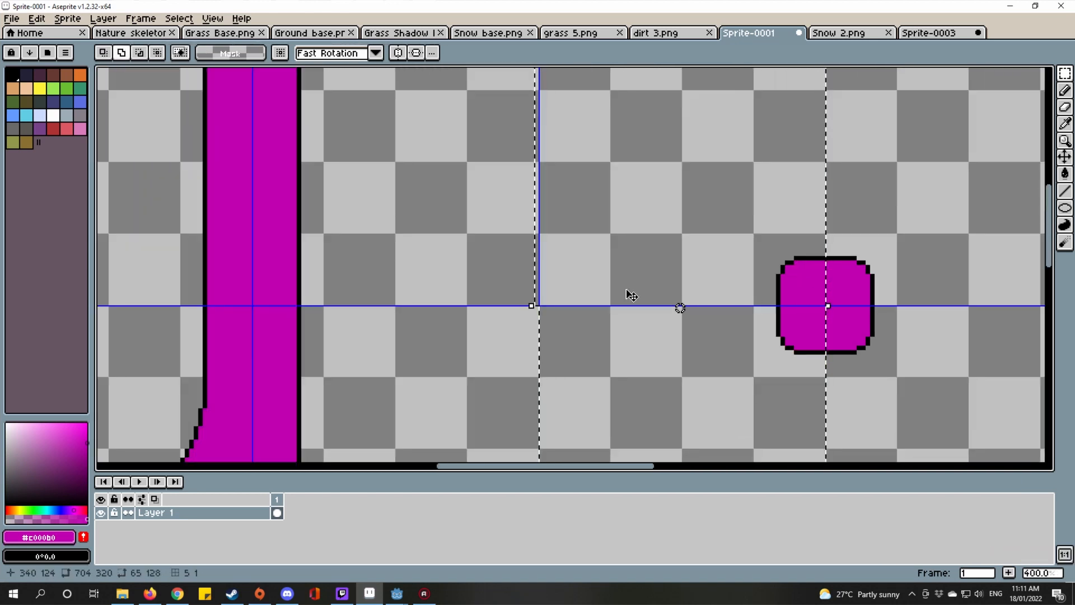
drag(636, 283, 696, 302)
scroll(700, 317, down, 2)
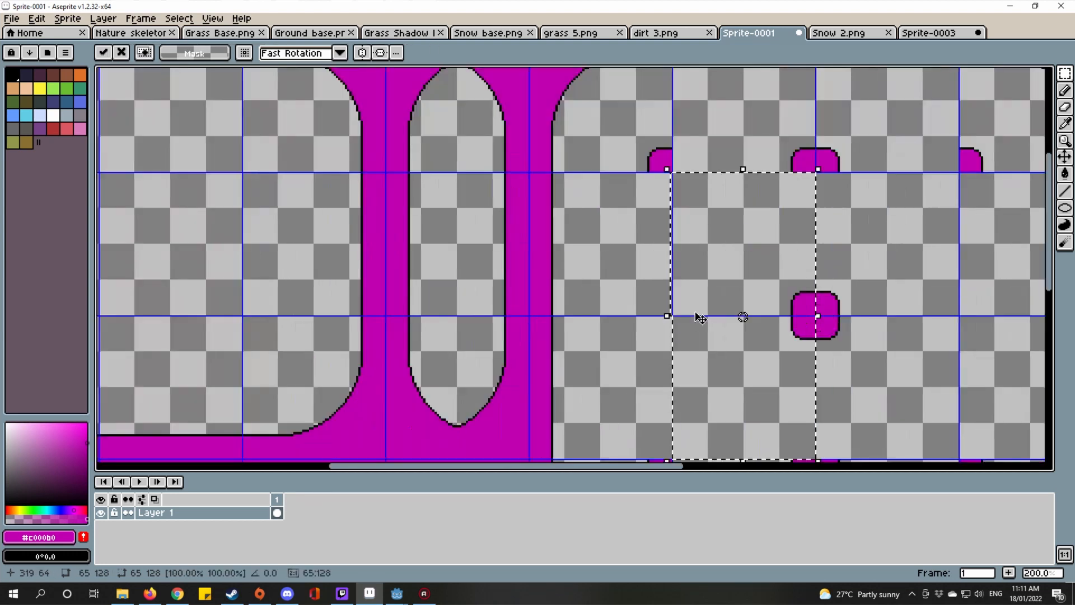
drag(811, 315, 664, 315)
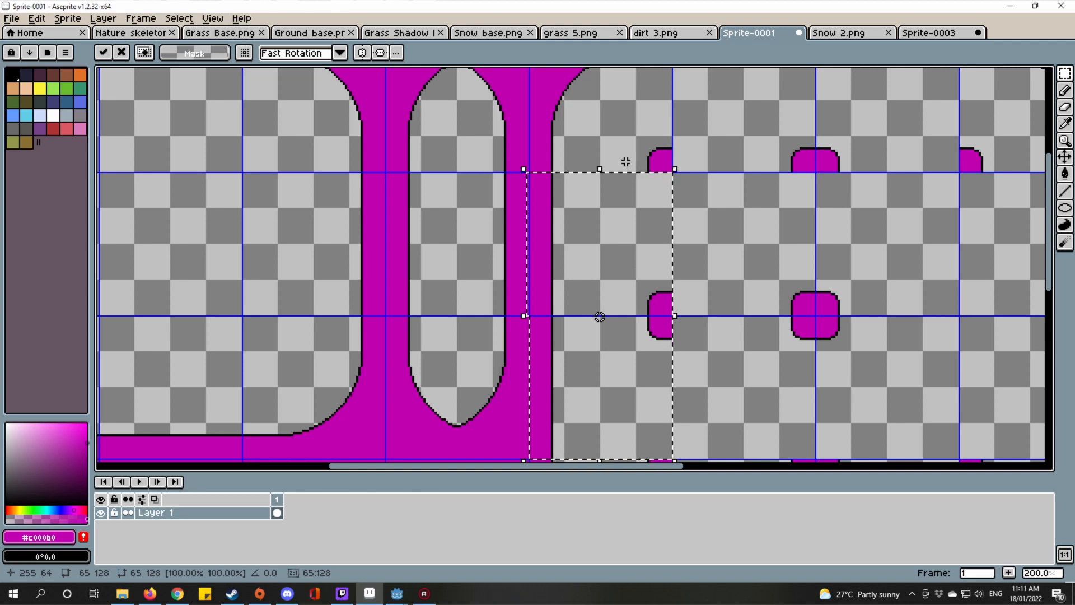
scroll(629, 159, up, 4)
scroll(644, 252, down, 5)
scroll(678, 342, up, 2)
drag(679, 342, 698, 376)
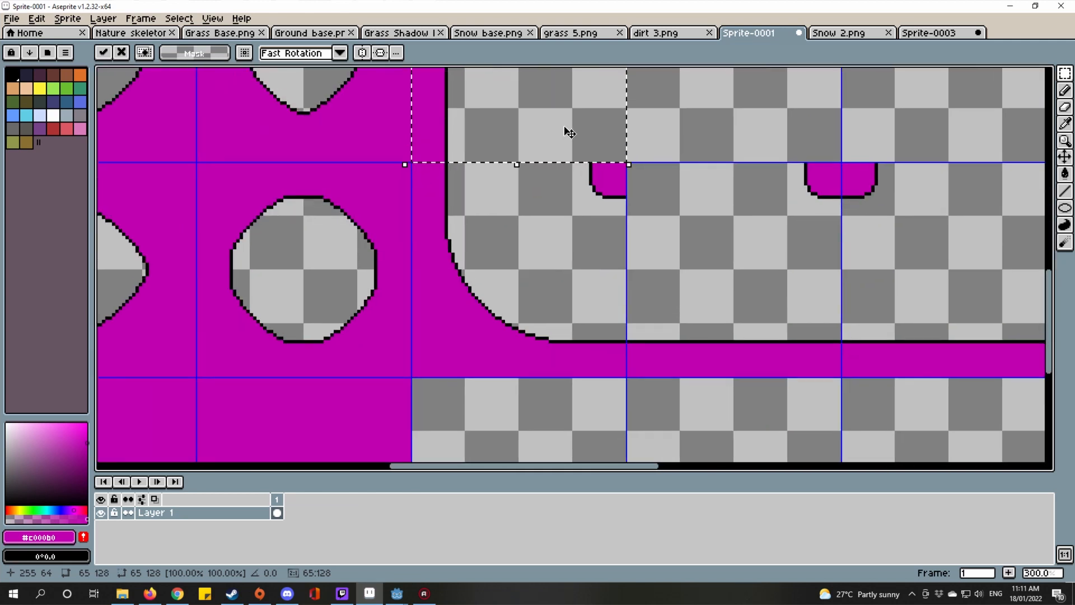
drag(566, 129, 569, 222)
scroll(569, 230, down, 2)
key(ctrl+d)
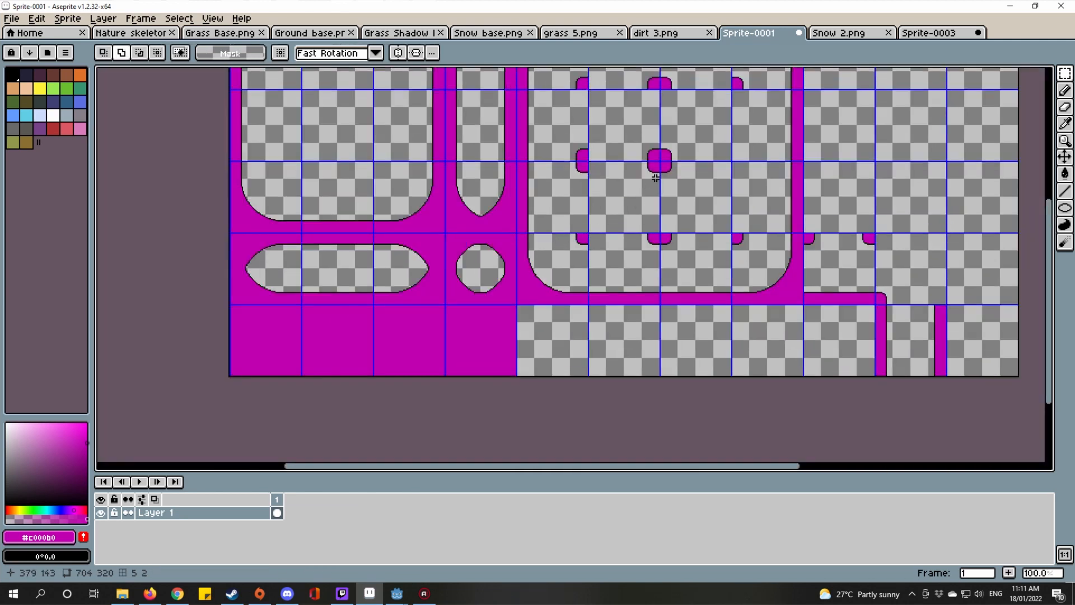
Step: Move a half-bump copy onto the right tile edge of the centre bump and drop it
scroll(655, 178, up, 4)
drag(685, 220, 621, 272)
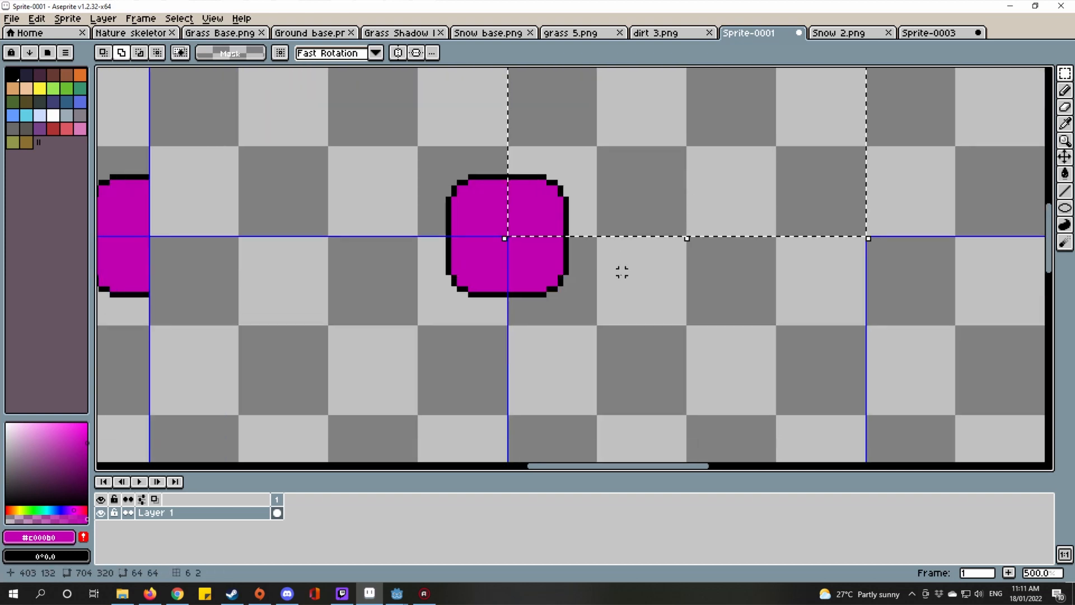
double_click(626, 295)
drag(814, 258, 748, 299)
scroll(750, 299, down, 1)
click(749, 303)
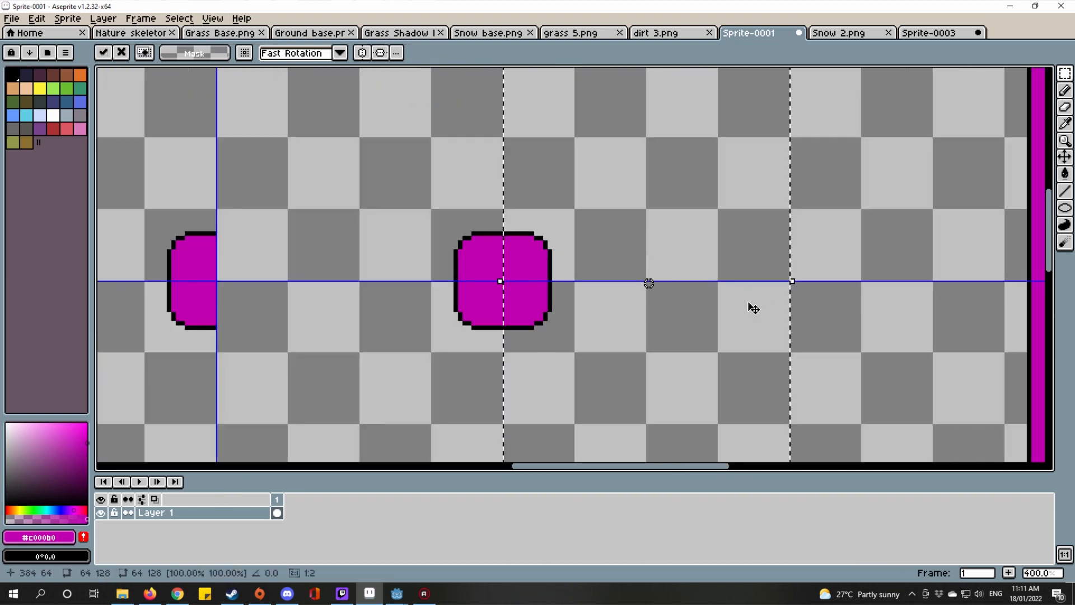
drag(690, 317, 428, 365)
scroll(422, 358, down, 1)
drag(303, 325, 521, 325)
scroll(544, 115, up, 1)
drag(547, 113, 603, 166)
scroll(615, 199, up, 3)
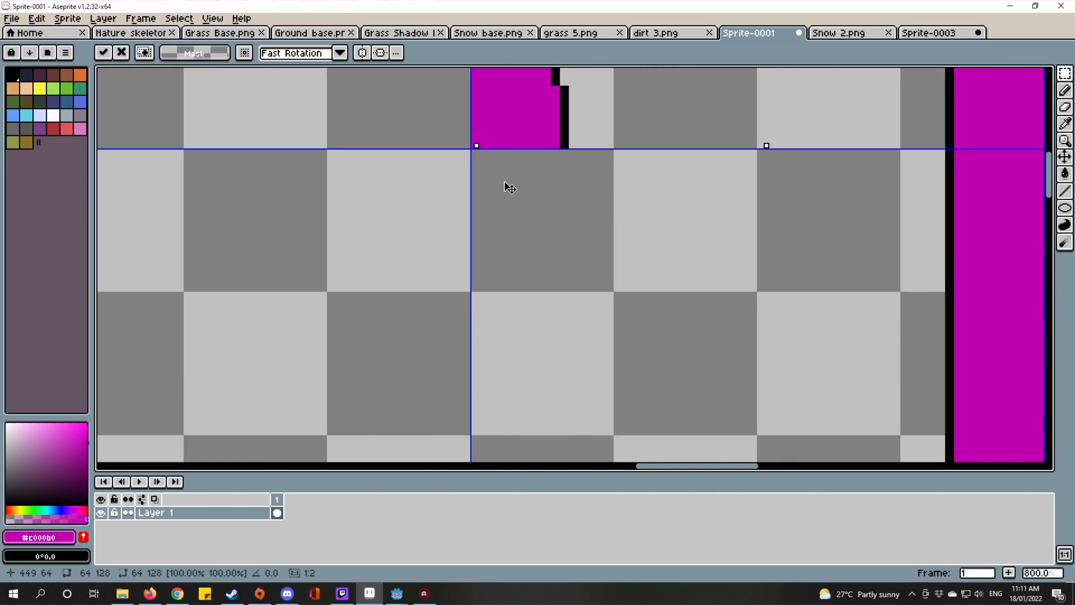
scroll(493, 184, down, 6)
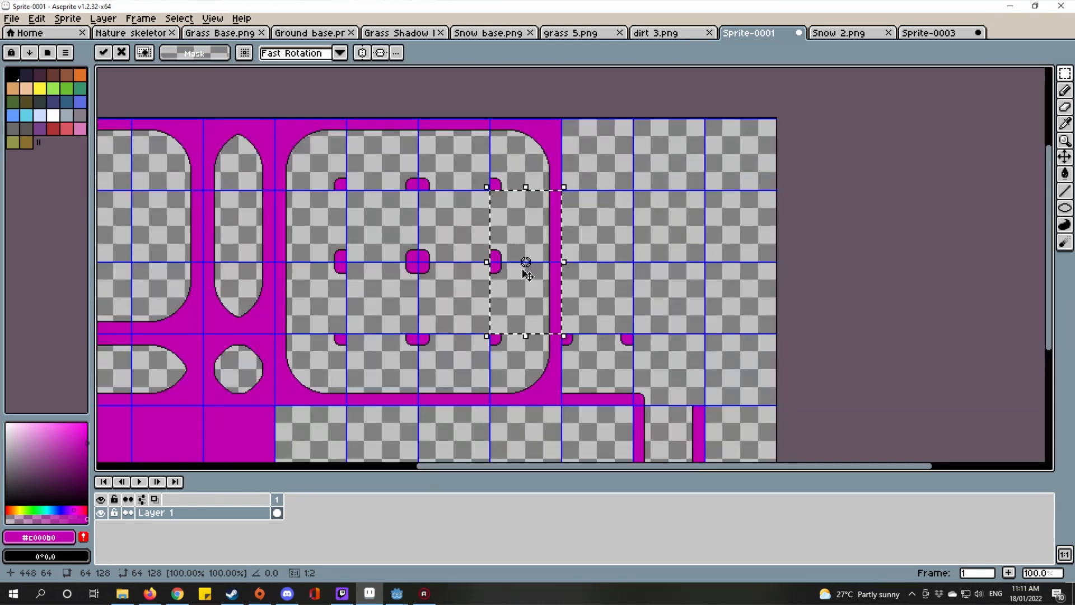
scroll(538, 273, up, 1)
drag(542, 275, 712, 296)
scroll(713, 296, down, 1)
key(ctrl+d)
Step: Clear the selection and compare the template with the Snow 2.png reference
scroll(678, 289, down, 1)
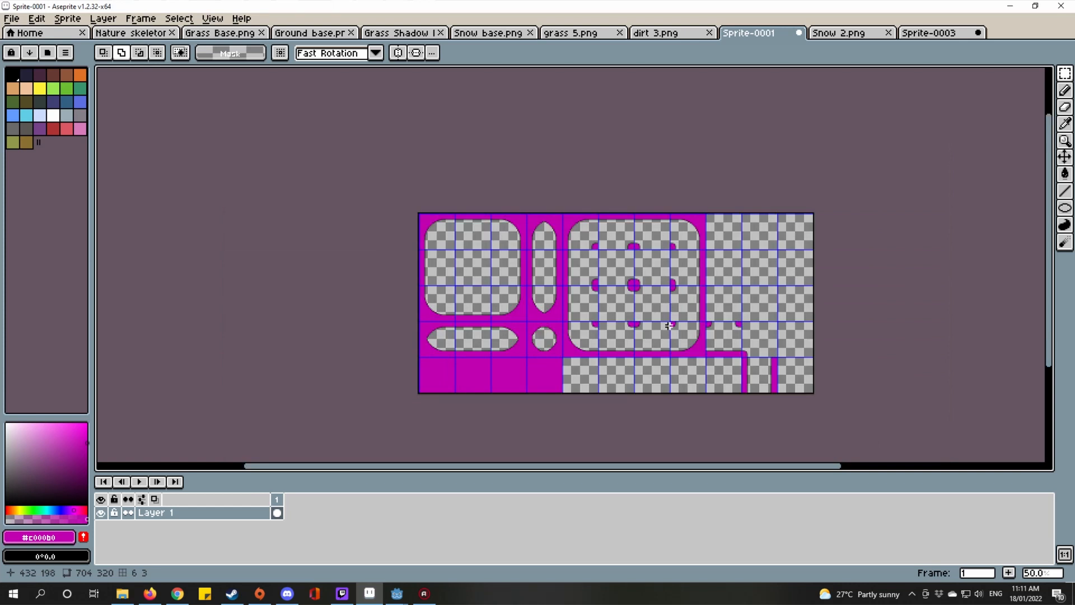
scroll(598, 282, up, 2)
drag(263, 263, 793, 264)
key(ctrl+d)
drag(554, 182, 648, 226)
scroll(492, 235, down, 1)
scroll(526, 168, up, 1)
scroll(766, 288, up, 1)
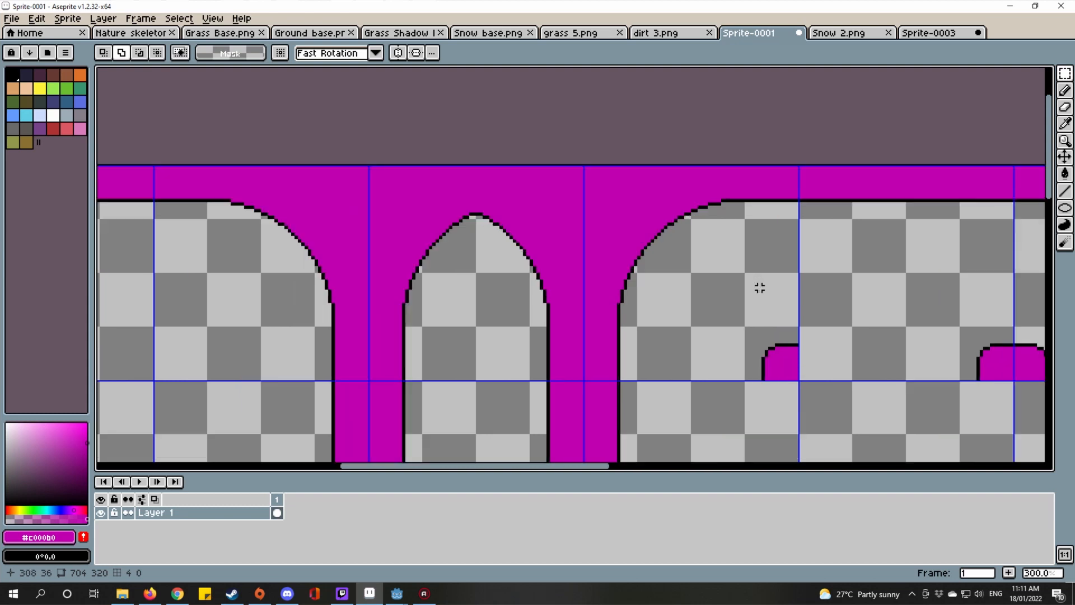
scroll(732, 307, down, 2)
drag(735, 316, 648, 223)
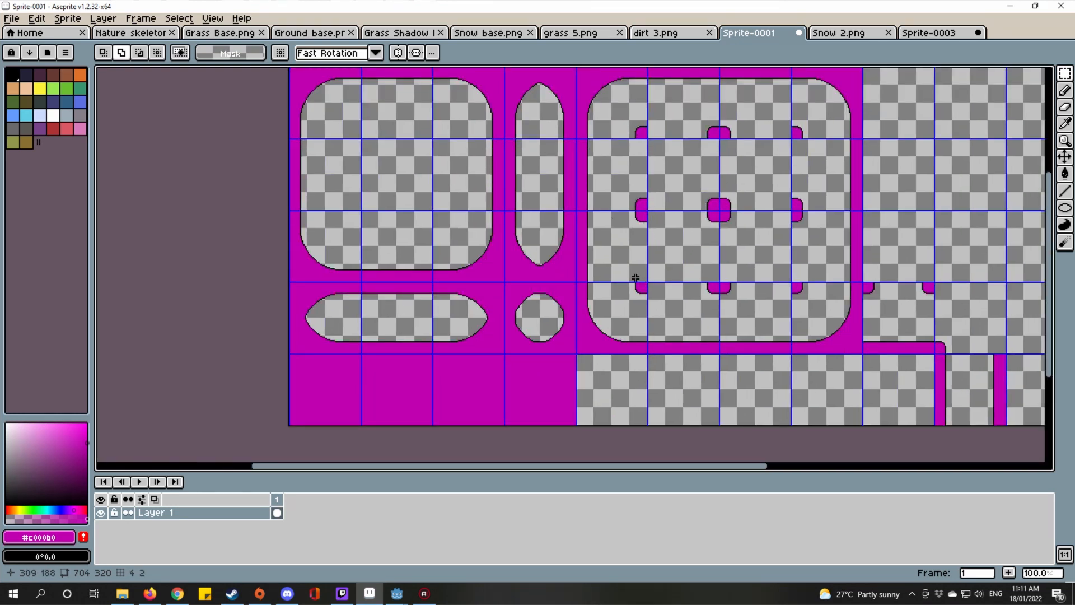
scroll(830, 302, up, 1)
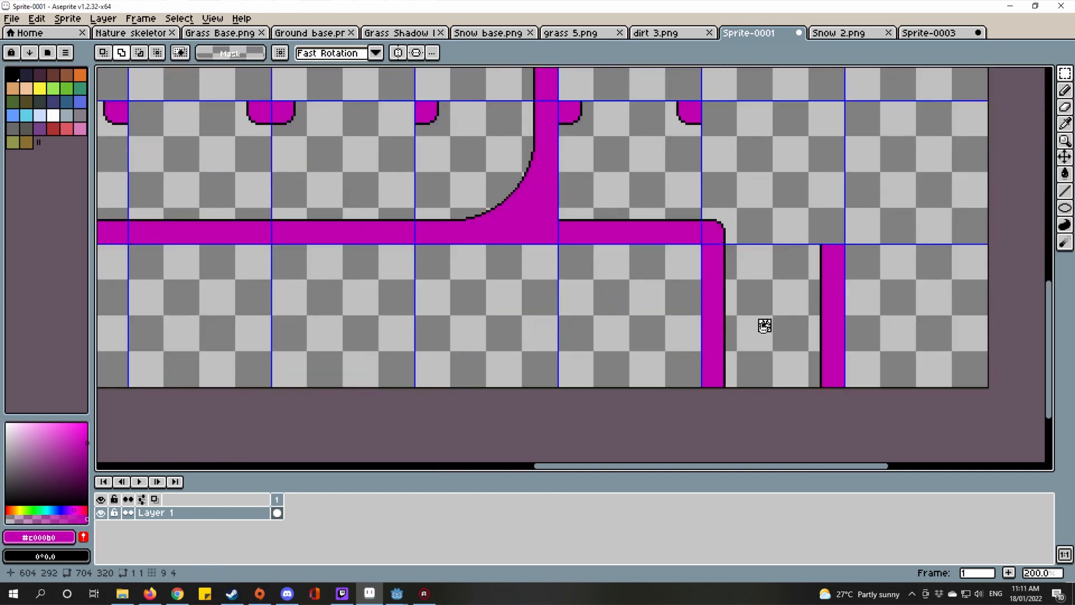
click(849, 35)
click(753, 31)
Step: Paste an inner corner under the right bend of the connector
drag(384, 242, 554, 314)
drag(414, 89, 487, 247)
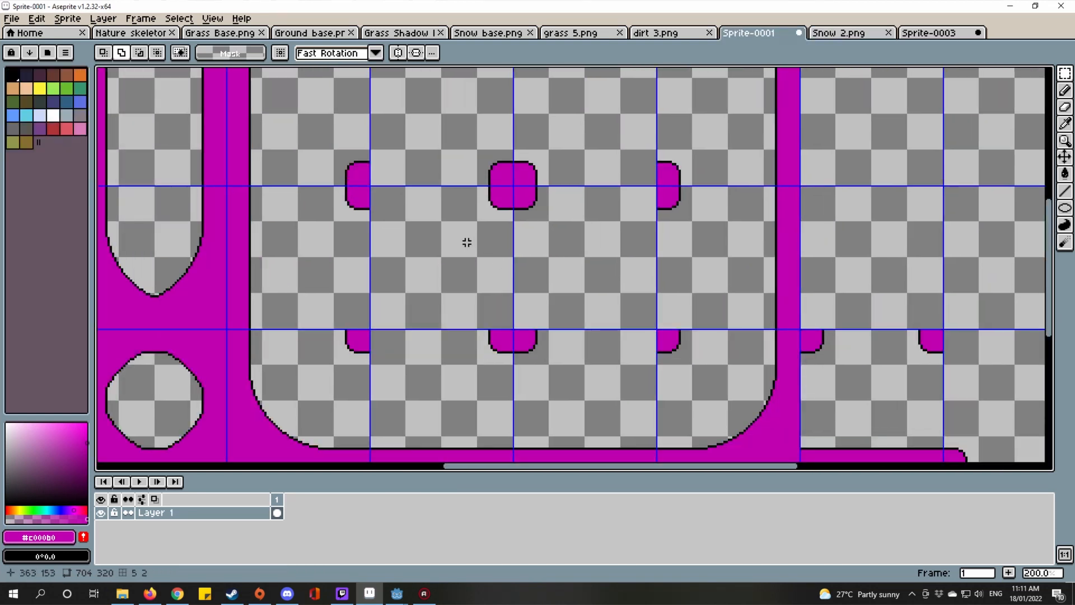
drag(725, 344, 578, 189)
drag(671, 292, 552, 210)
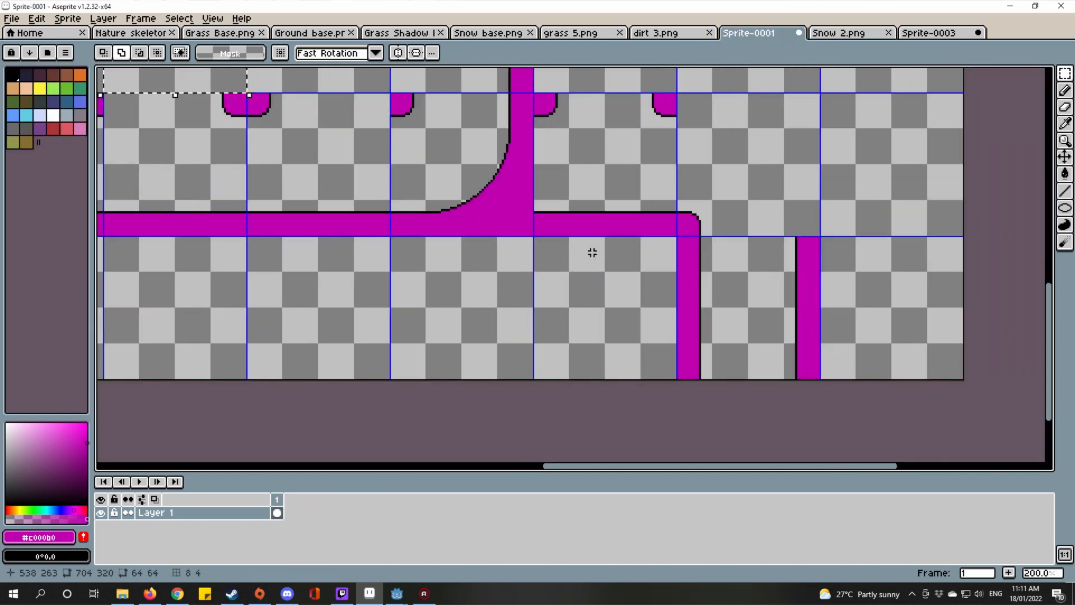
key(ctrl+v)
drag(199, 262, 631, 298)
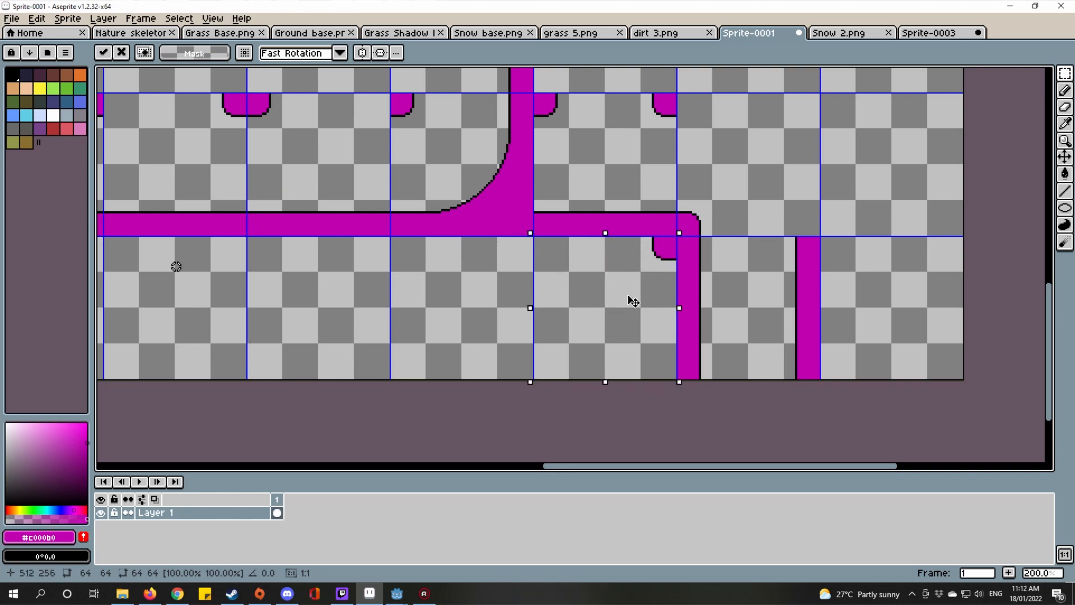
scroll(632, 301, up, 4)
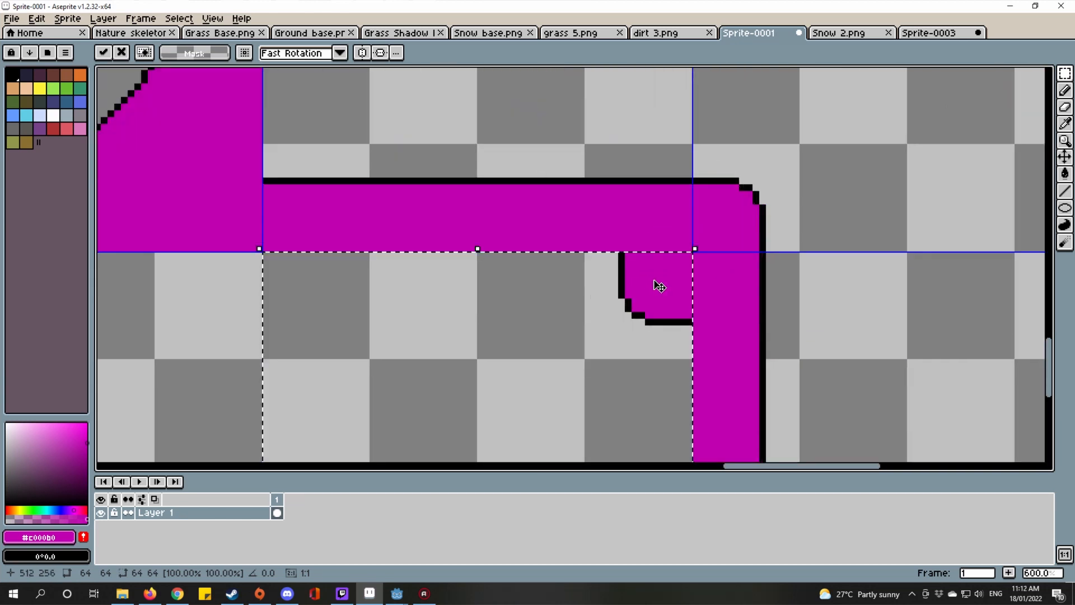
scroll(595, 285, down, 5)
key(Return)
scroll(595, 285, up, 6)
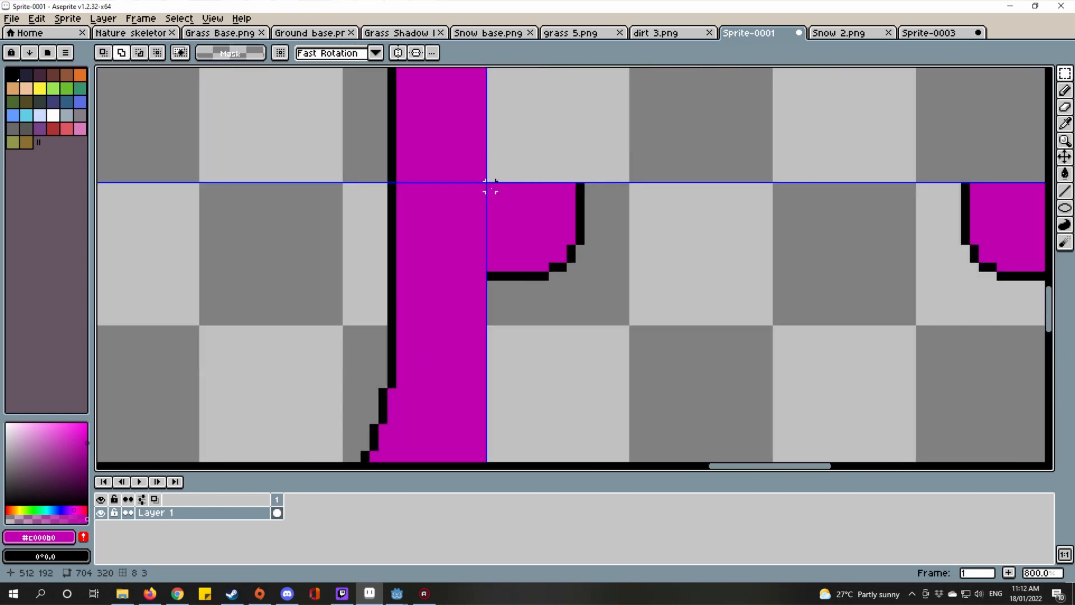
Step: Copy a small inner-corner notch and place it against the tile guide
drag(487, 185, 579, 286)
scroll(580, 286, down, 5)
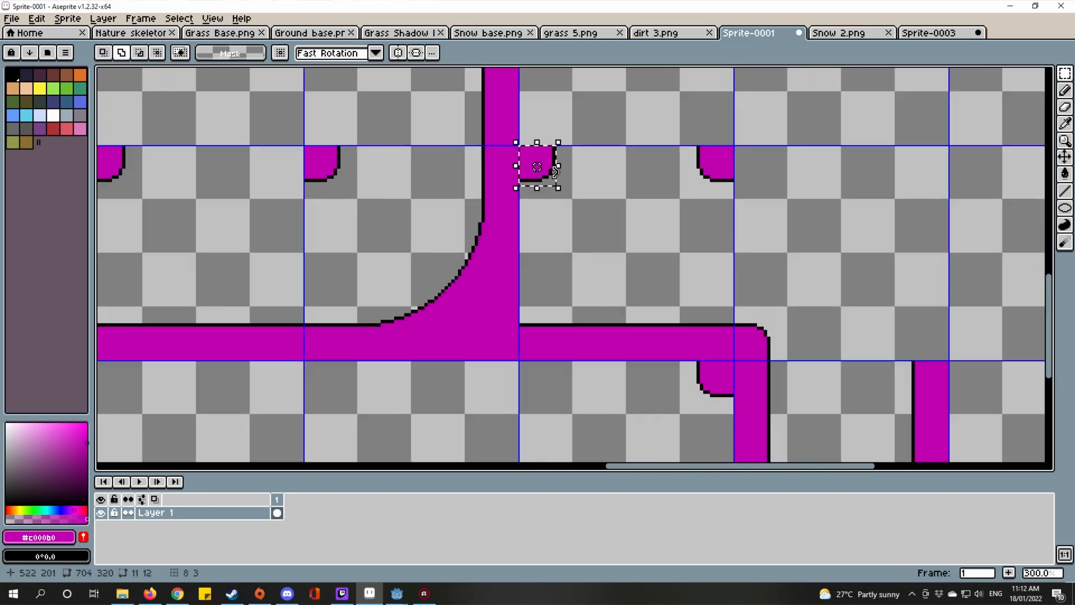
scroll(566, 246, up, 4)
key(ctrl+v)
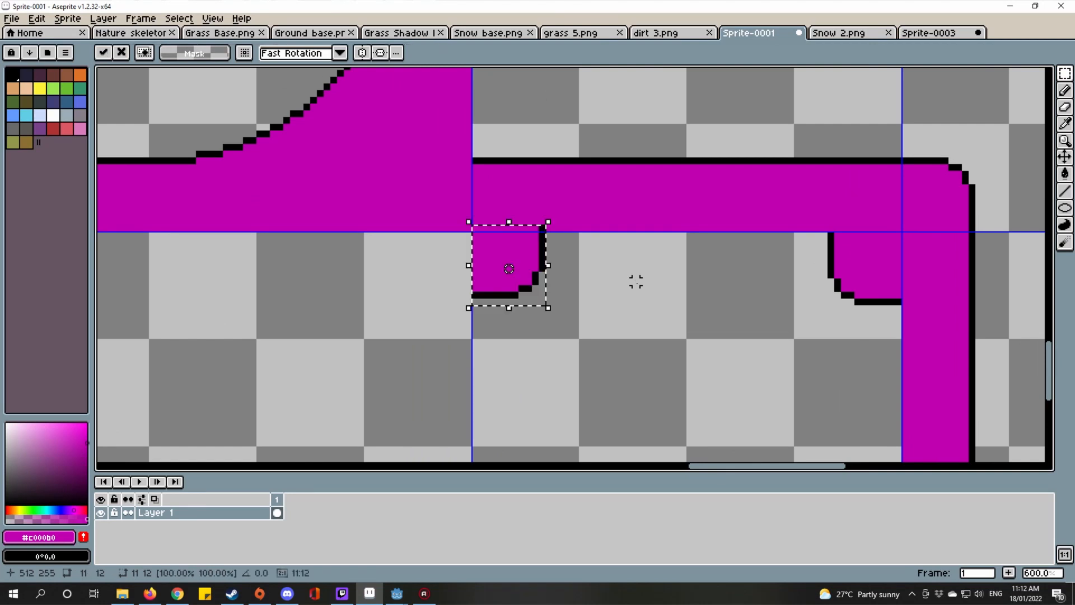
drag(504, 258, 565, 252)
scroll(504, 261, down, 4)
scroll(533, 231, up, 2)
scroll(564, 252, down, 2)
key(ctrl+d)
scroll(553, 277, up, 4)
scroll(410, 255, up, 1)
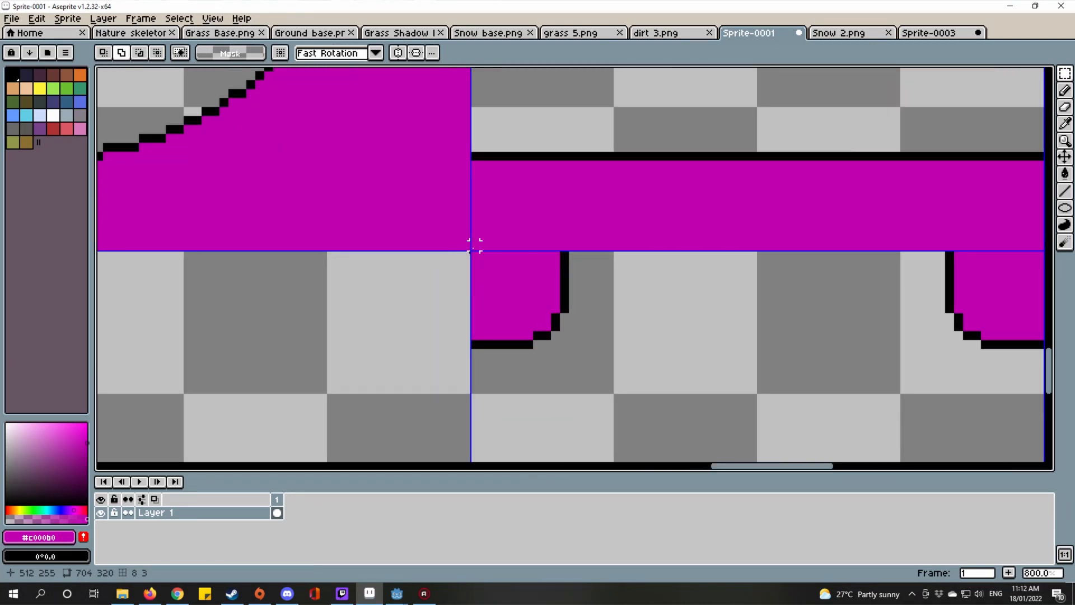
Step: Select the two-notch strip and flip it horizontally
drag(475, 256, 592, 376)
drag(509, 351, 693, 334)
scroll(693, 334, down, 1)
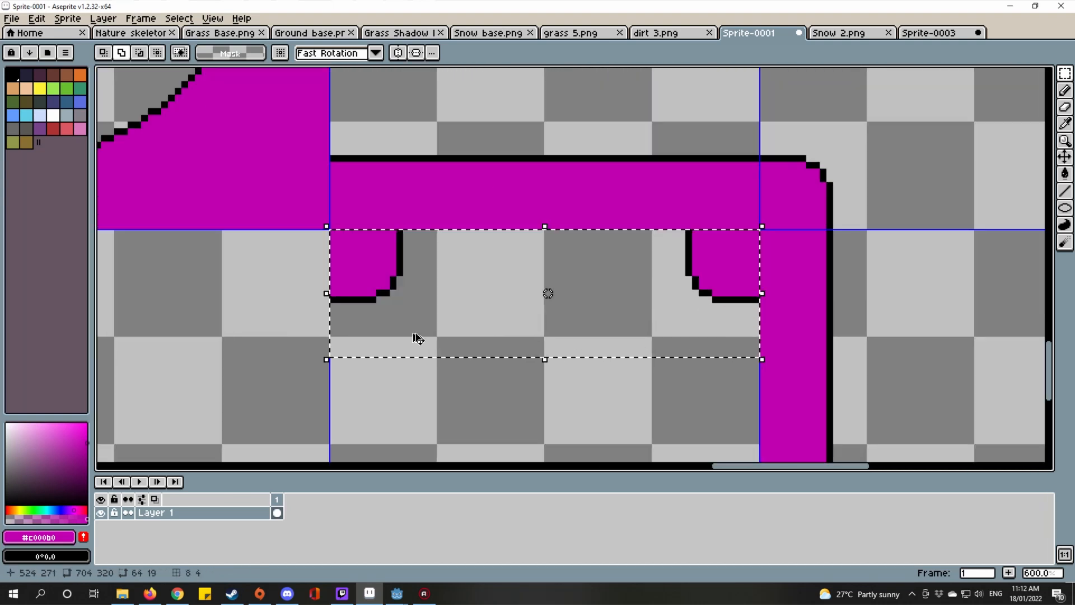
click(405, 347)
click(34, 18)
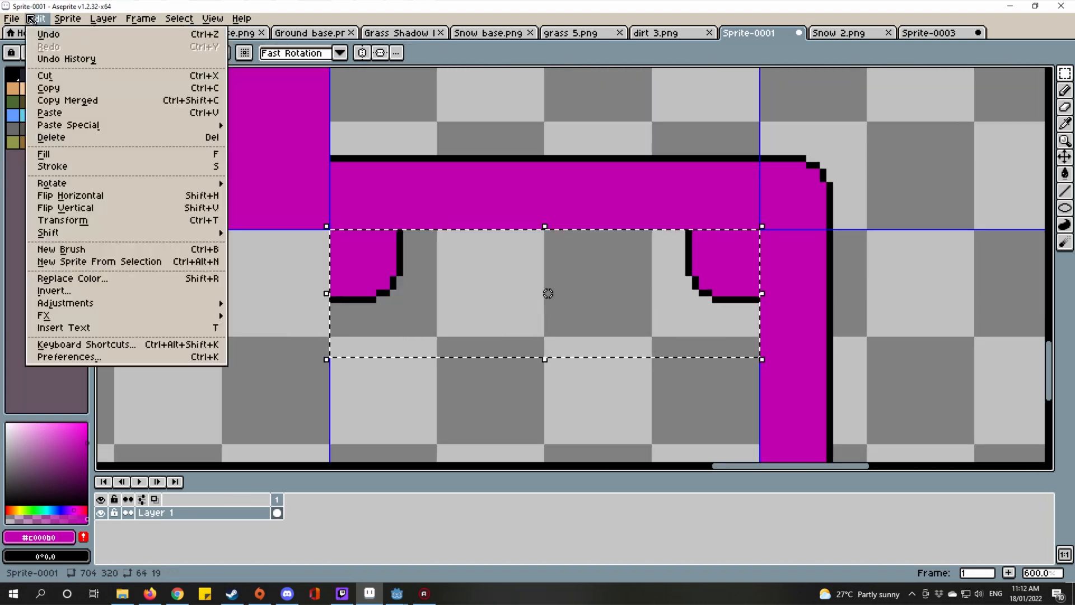
click(89, 198)
drag(564, 311, 591, 303)
Step: Flip the notch strip vertically and drop it on the tile's bottom edge
click(35, 18)
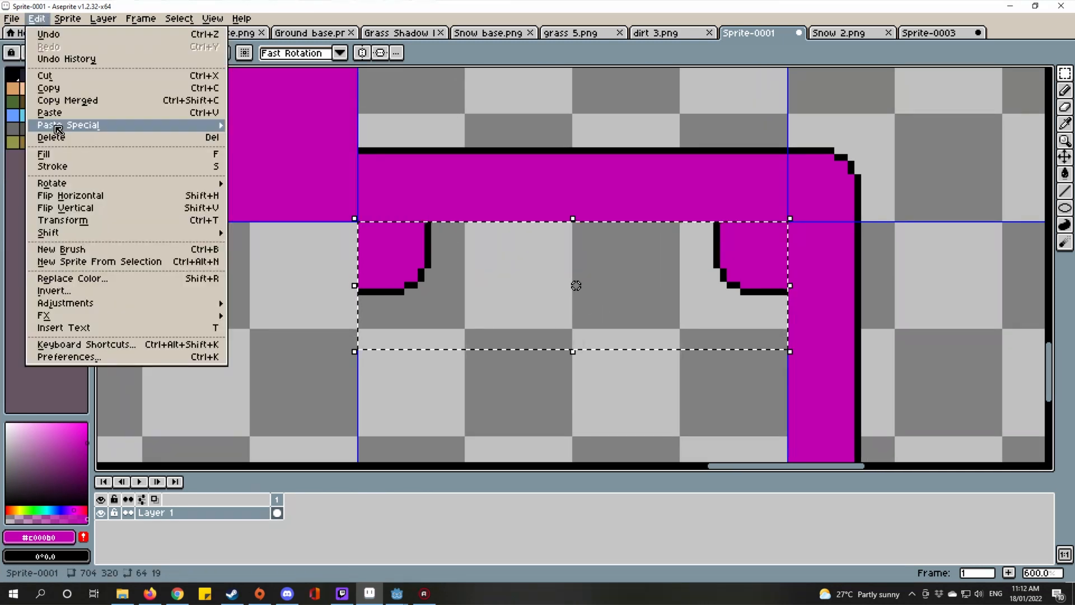
click(79, 211)
scroll(619, 278, down, 2)
drag(708, 231, 687, 305)
scroll(664, 218, up, 3)
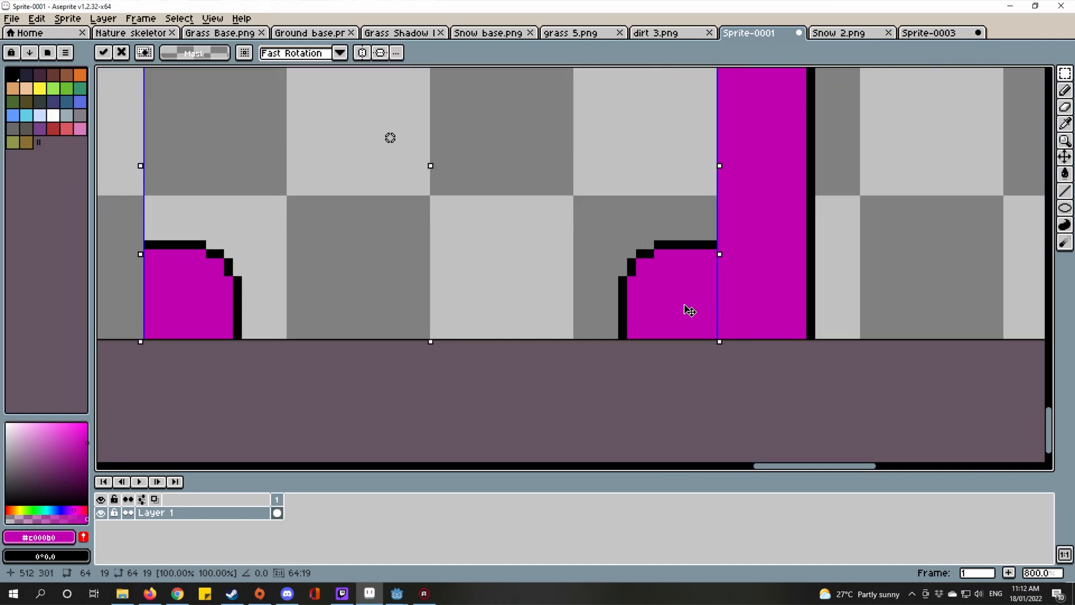
scroll(684, 306, down, 5)
scroll(656, 251, up, 2)
scroll(722, 324, down, 3)
key(ctrl+d)
scroll(710, 283, up, 1)
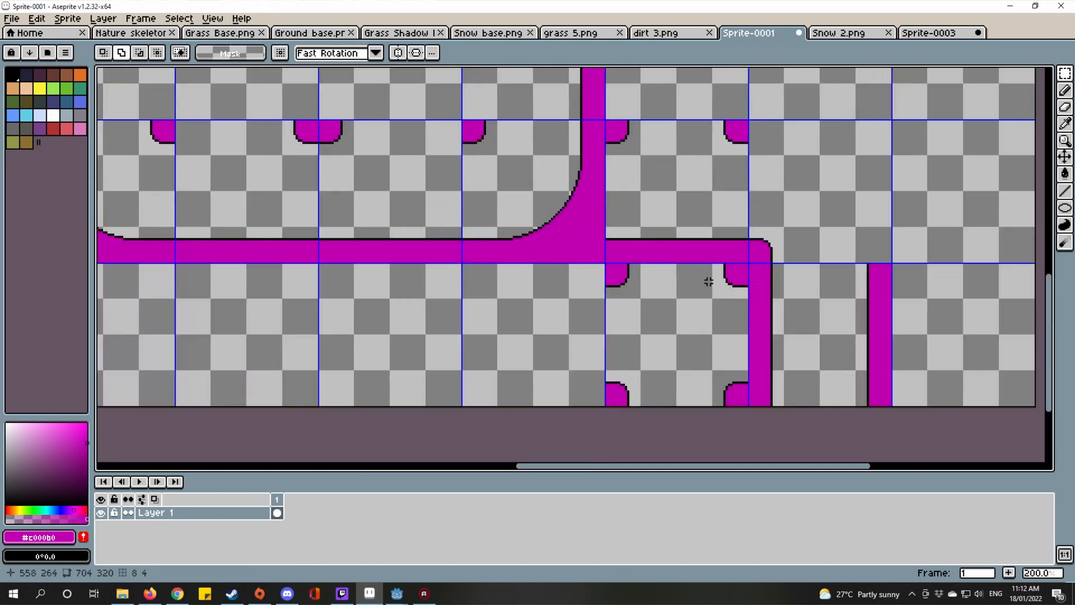
Step: View the Snow 2.png reference image
click(836, 32)
scroll(672, 355, up, 3)
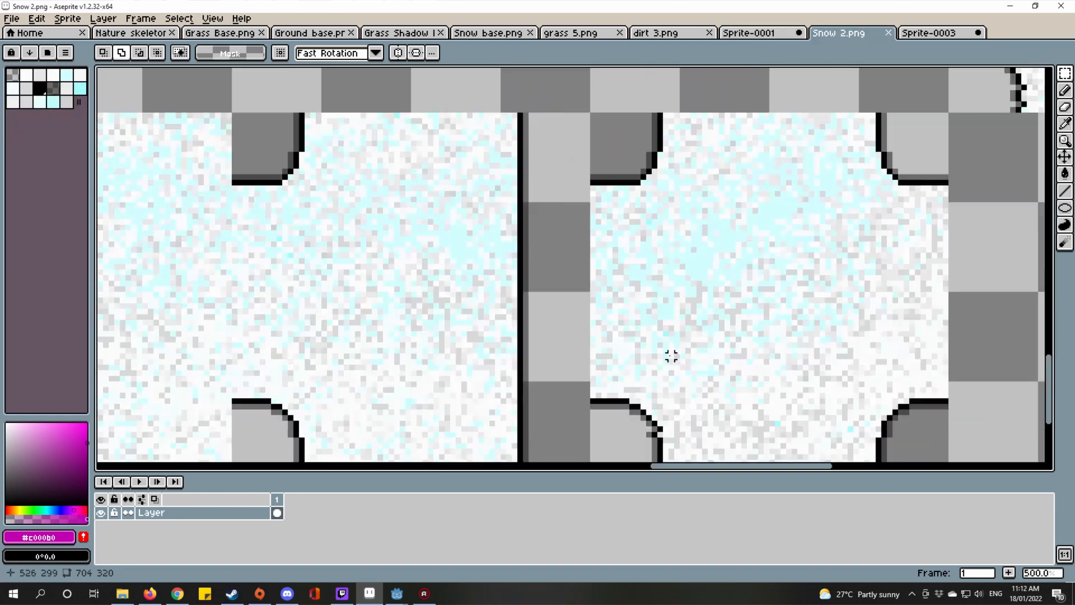
scroll(755, 287, down, 2)
Step: Return to Sprite-0001 and select the lower inner-corner notch pair
click(755, 34)
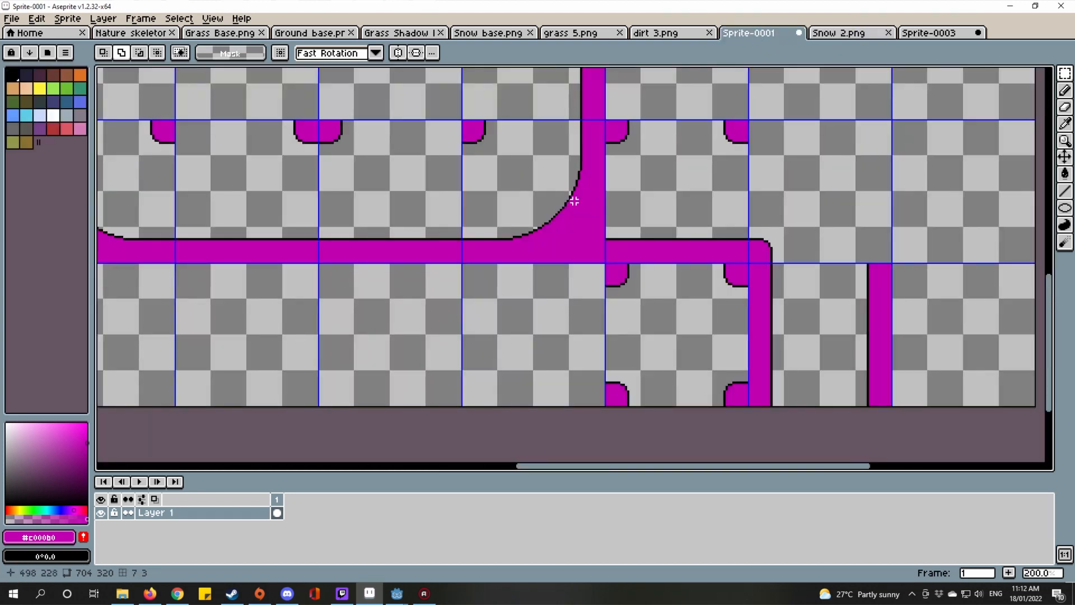
scroll(727, 195, down, 1)
scroll(722, 193, up, 1)
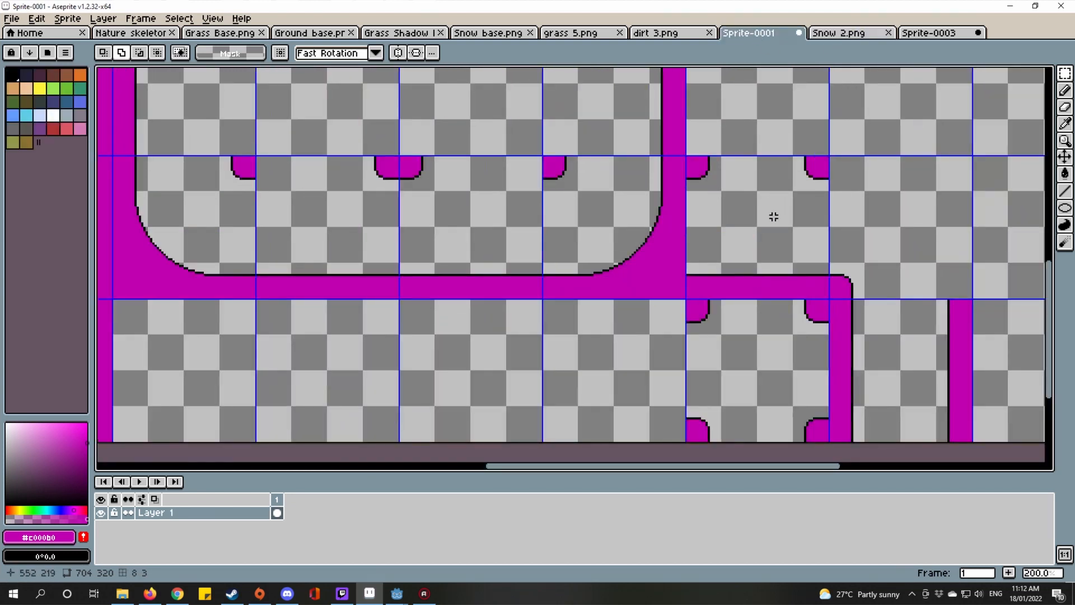
drag(751, 241, 775, 212)
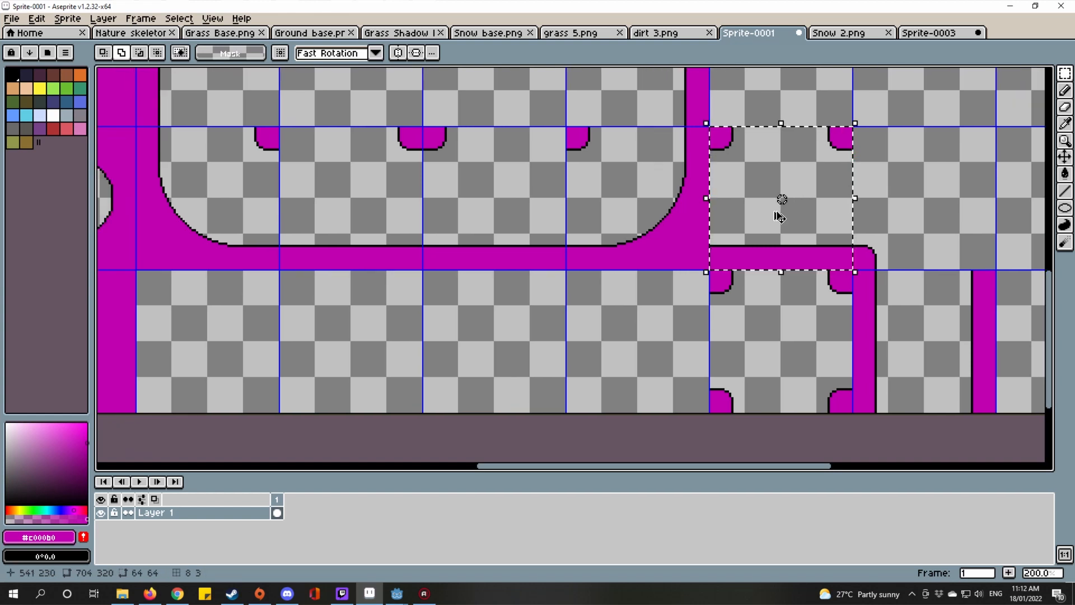
scroll(674, 355, up, 4)
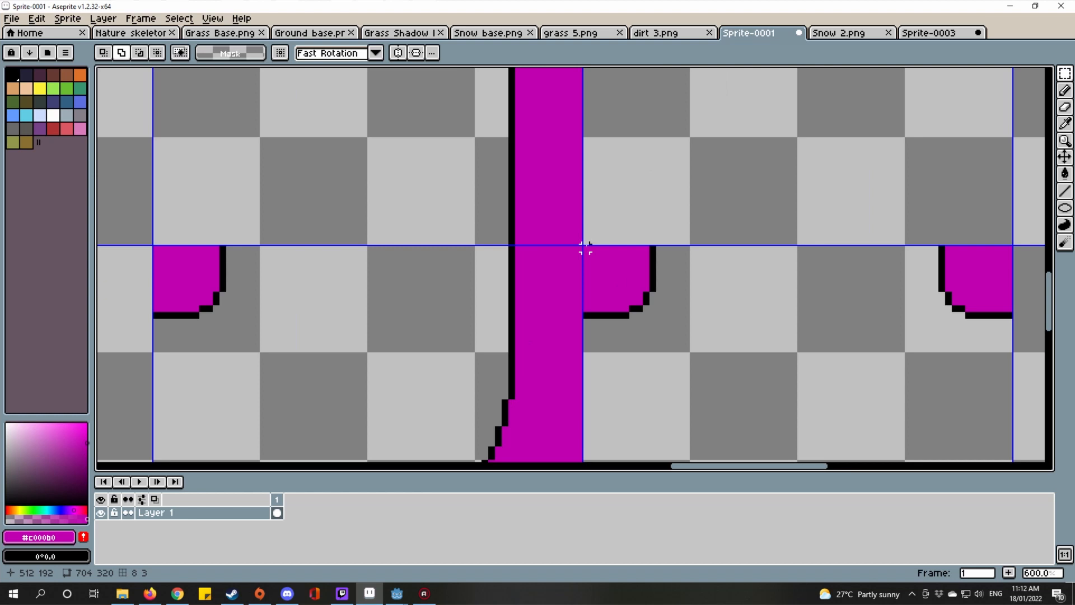
drag(585, 247, 911, 354)
scroll(791, 308, down, 3)
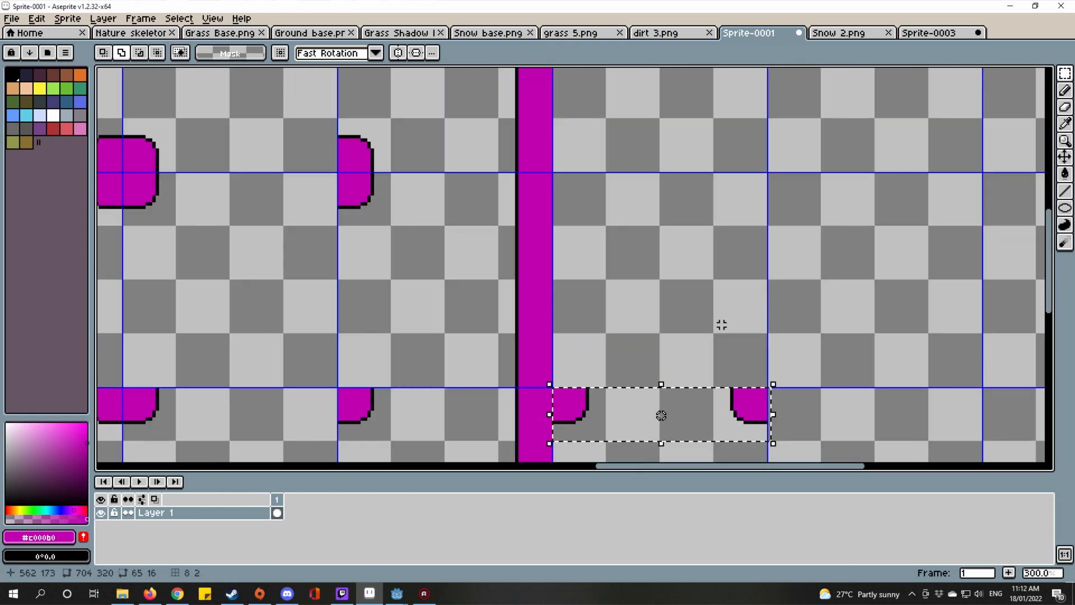
Step: Duplicate the notch pair one tile up beside the vertical connector and drop it
drag(638, 431, 615, 203)
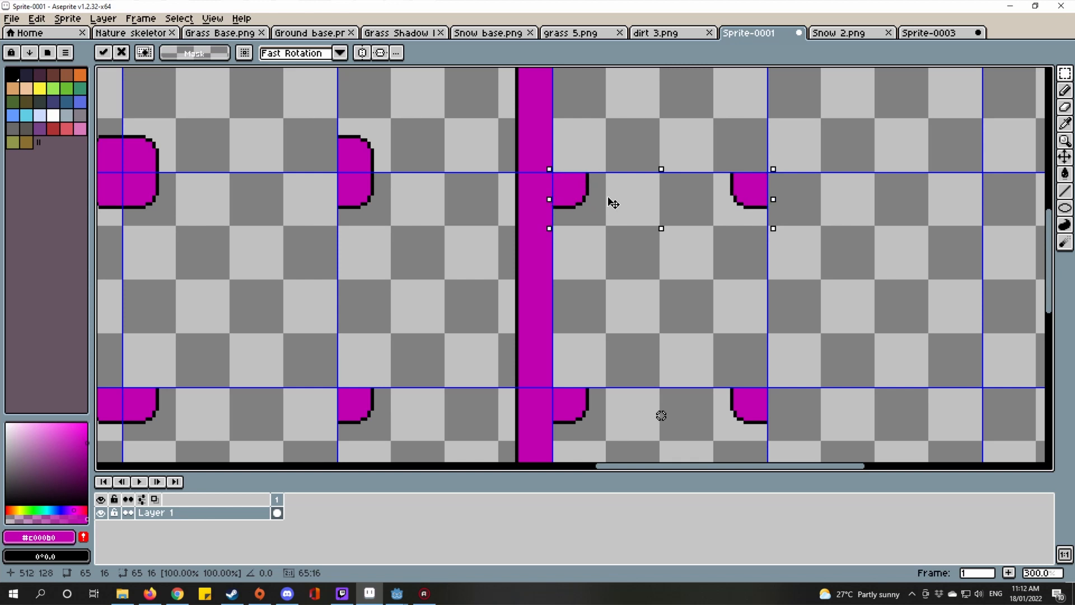
scroll(613, 203, up, 6)
scroll(374, 284, down, 4)
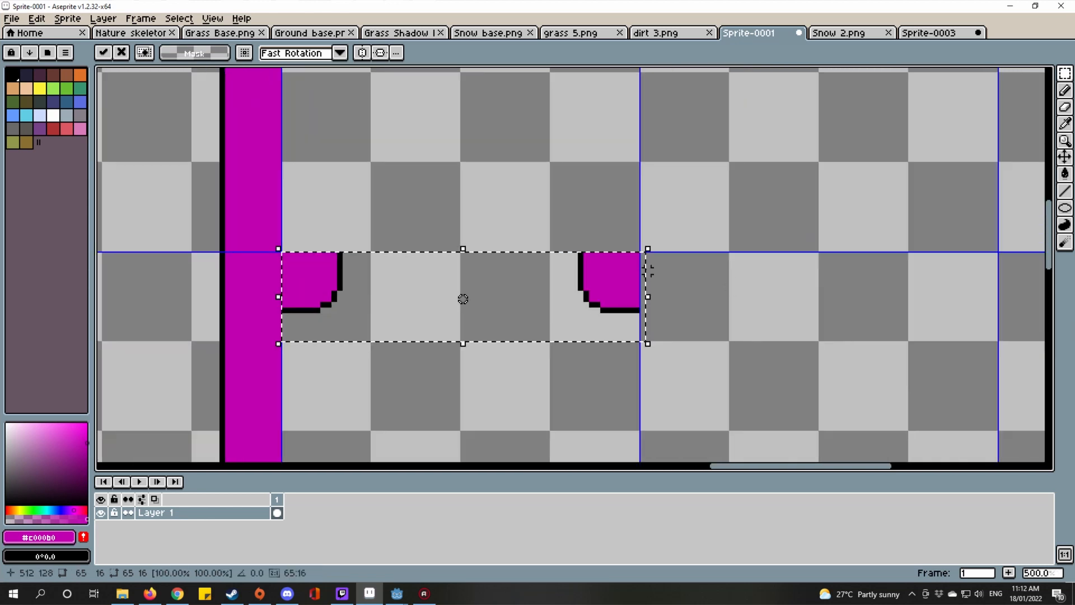
scroll(616, 268, up, 4)
scroll(637, 336, down, 4)
scroll(570, 319, up, 1)
scroll(645, 329, down, 1)
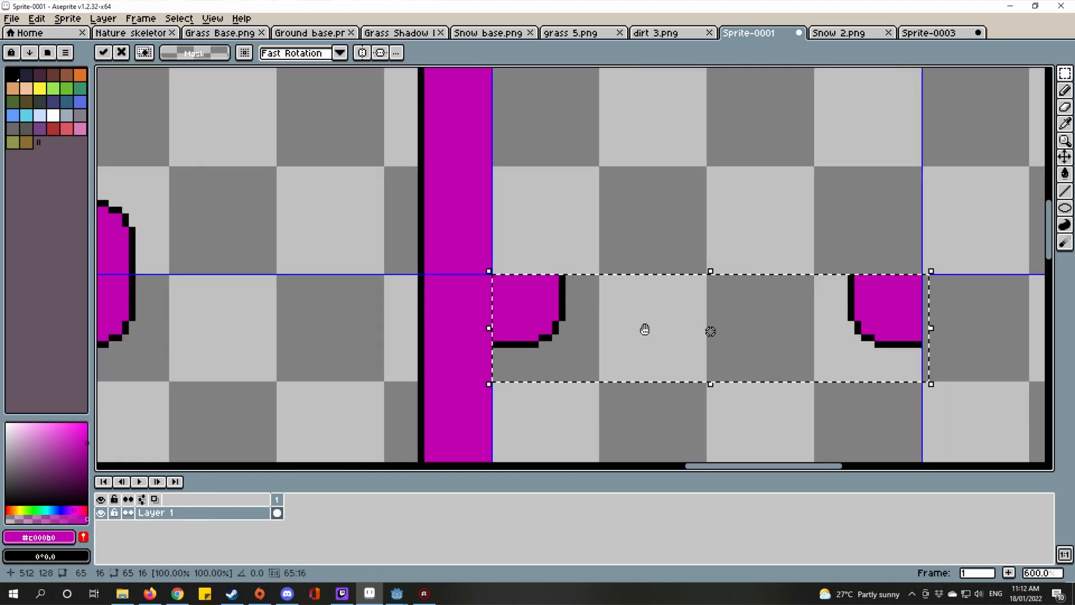
drag(645, 329, 553, 264)
scroll(321, 264, down, 2)
drag(477, 422, 589, 422)
click(419, 370)
scroll(355, 241, up, 5)
right_click(589, 423)
scroll(591, 423, down, 7)
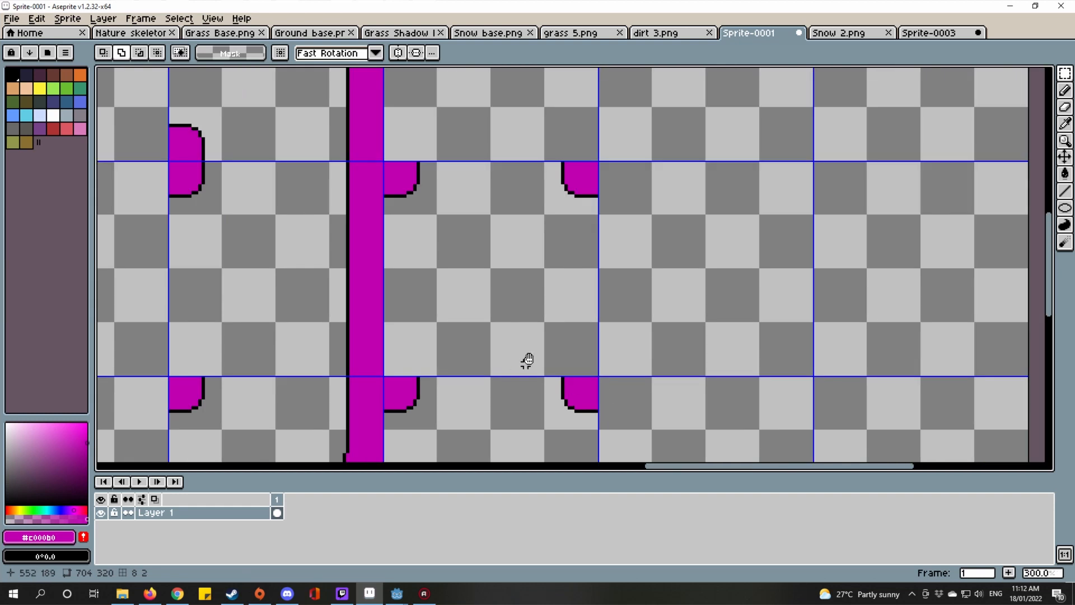
scroll(569, 324, up, 4)
scroll(538, 221, down, 2)
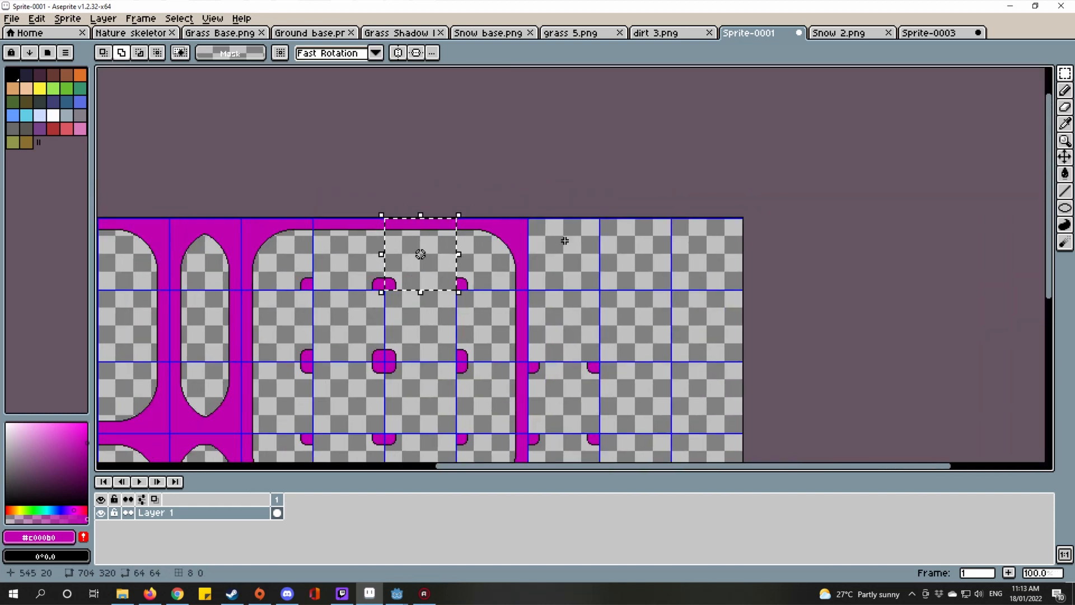
Step: Move the 64x64 top-connector block one tile to the right and drop it in place
scroll(560, 240, up, 2)
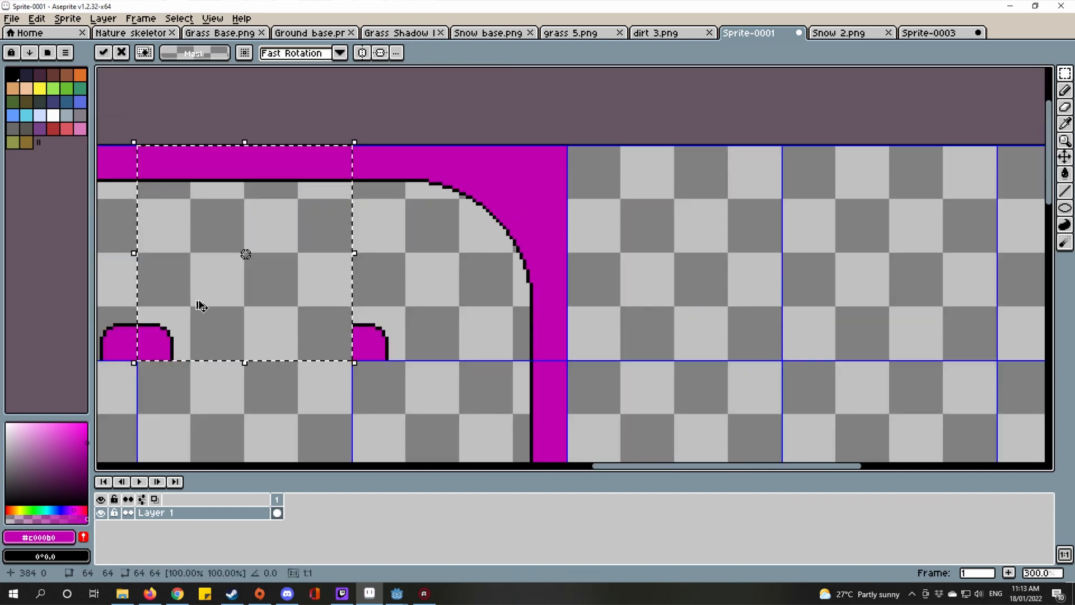
drag(200, 307, 630, 307)
drag(613, 236, 720, 220)
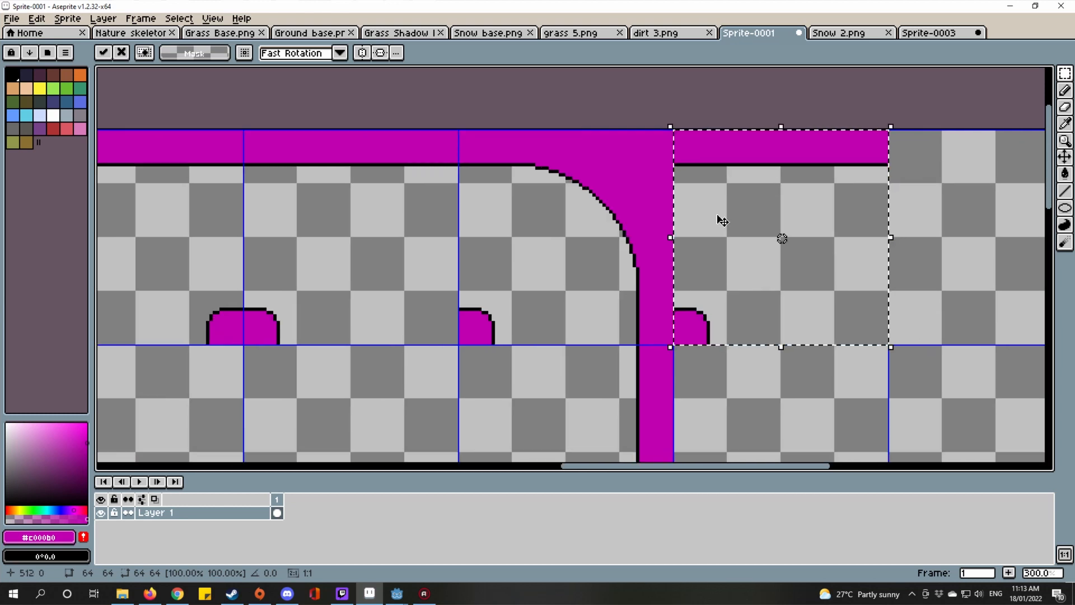
key(ctrl+d)
drag(368, 310, 698, 260)
scroll(578, 239, up, 2)
Step: Copy a 16x16 corner notch into the extended tile, aligned flush against its edge
drag(567, 238, 479, 329)
scroll(481, 327, down, 4)
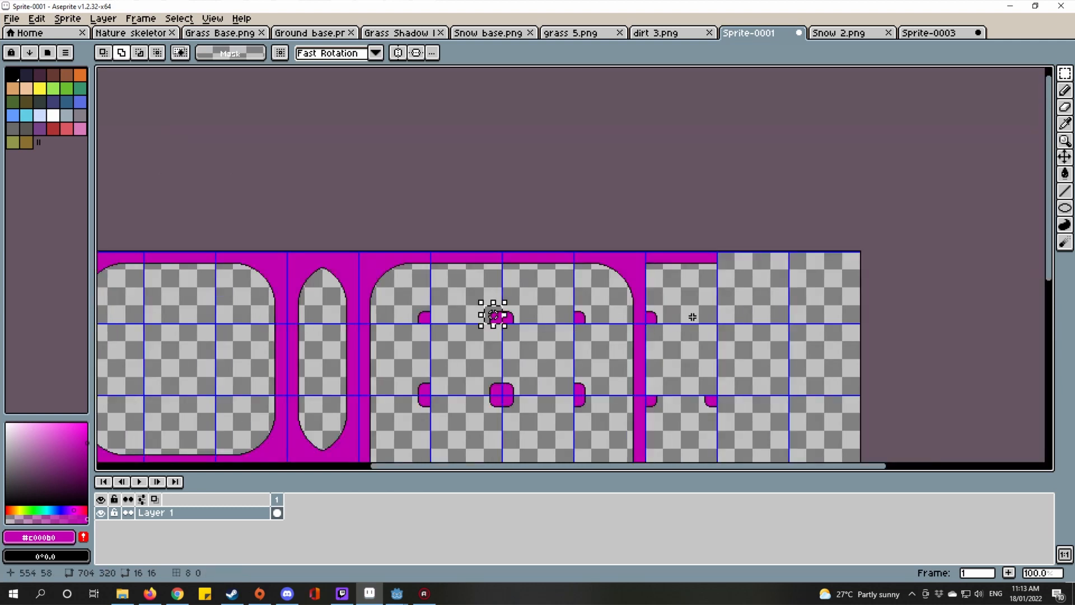
key(ctrl+c)
key(ctrl+v)
scroll(499, 316, up, 4)
scroll(514, 308, down, 3)
drag(751, 288, 434, 317)
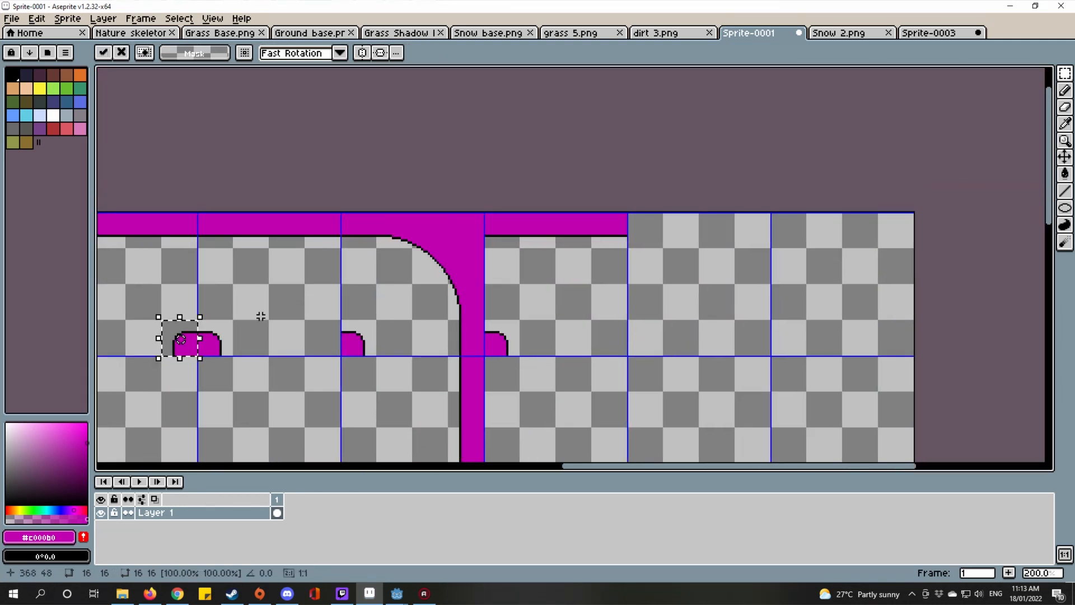
drag(193, 350, 644, 372)
scroll(593, 343, up, 3)
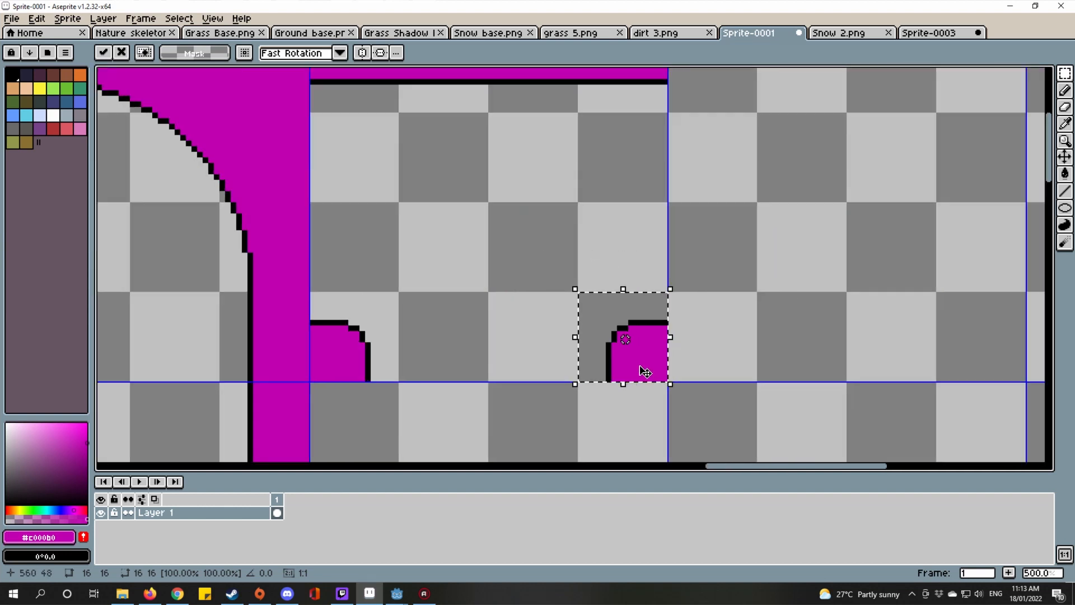
scroll(645, 372, down, 4)
scroll(636, 319, up, 2)
scroll(605, 412, down, 1)
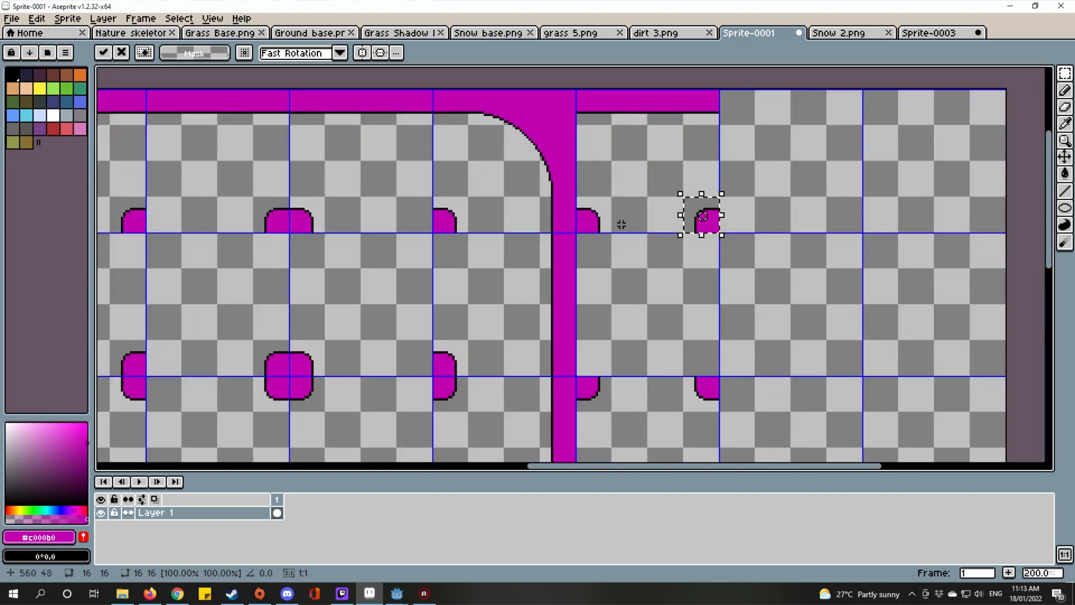
scroll(622, 224, up, 3)
drag(590, 254, 547, 343)
click(448, 293)
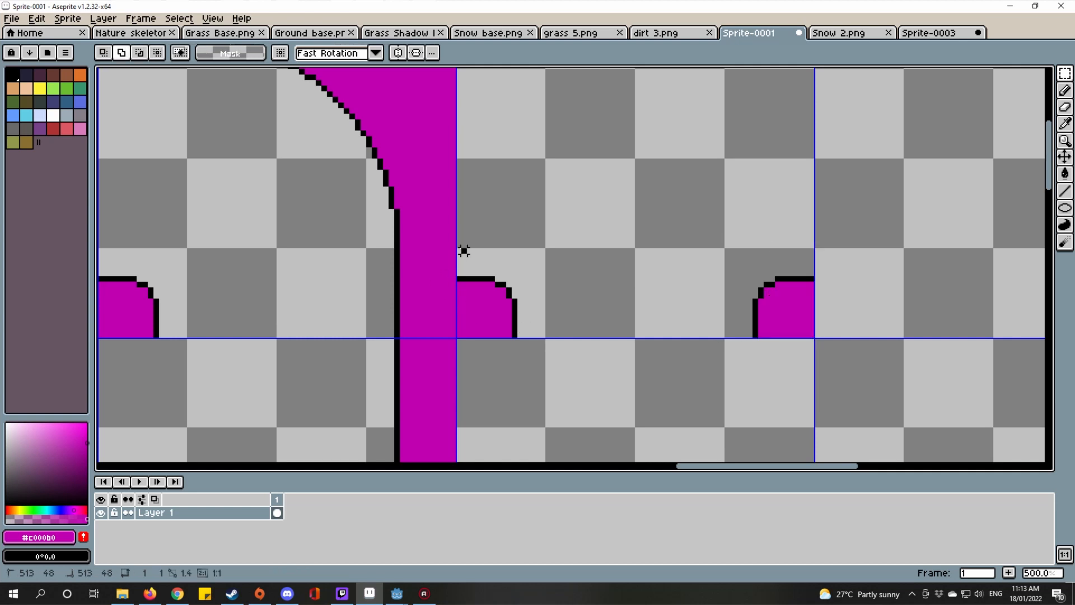
Step: Move the notch pair beside the connector down into the next tile to complete the bumps
drag(458, 250, 815, 338)
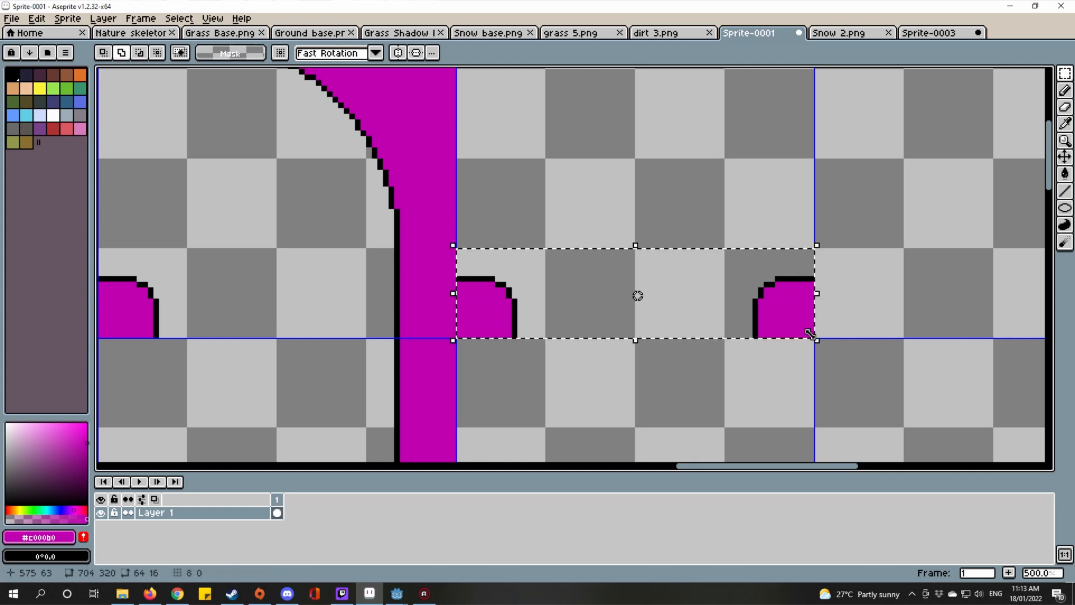
scroll(709, 248, down, 2)
scroll(712, 249, down, 1)
scroll(708, 364, up, 1)
drag(698, 351, 662, 250)
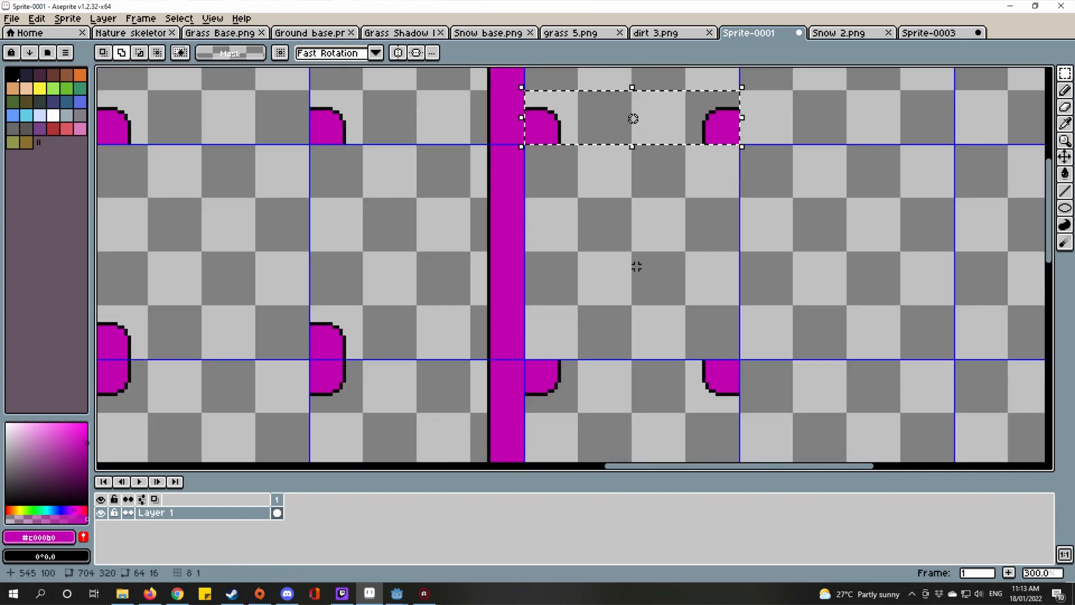
drag(580, 134, 630, 290)
scroll(581, 345, down, 3)
key(ctrl+d)
drag(619, 364, 712, 351)
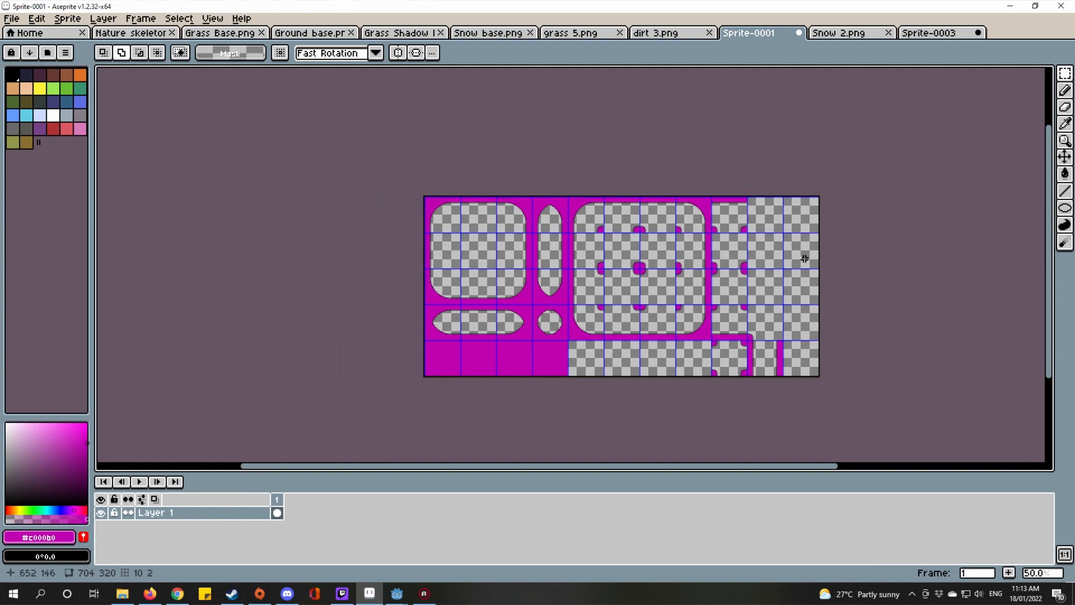
Step: Compare the dirt 3.png, grass 5.png and Snow 2.png sheets, then return to Sprite-0001
click(926, 34)
click(845, 35)
click(765, 35)
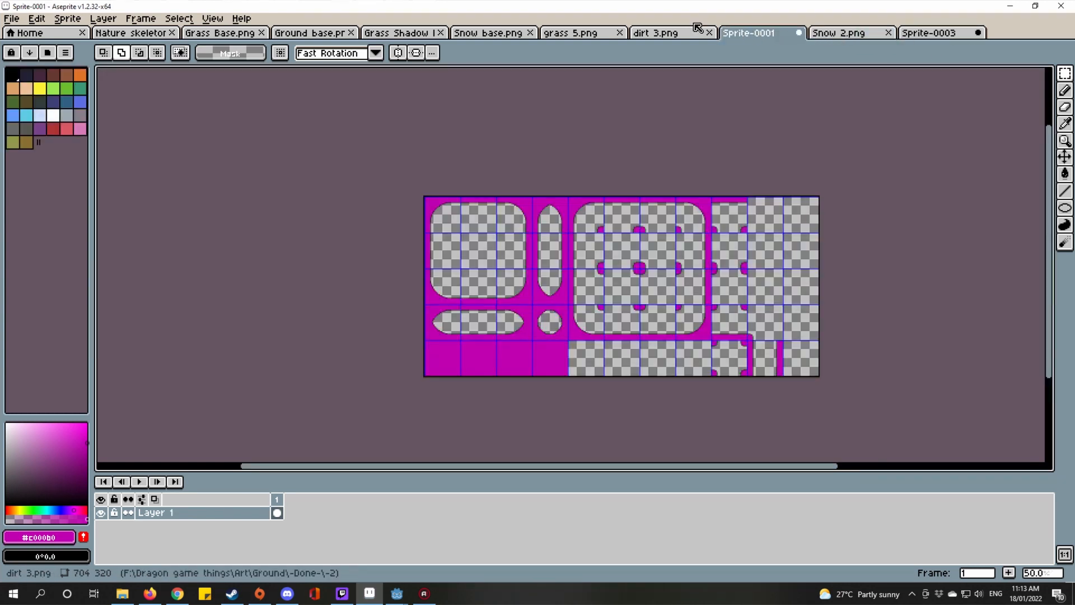
click(661, 34)
click(765, 35)
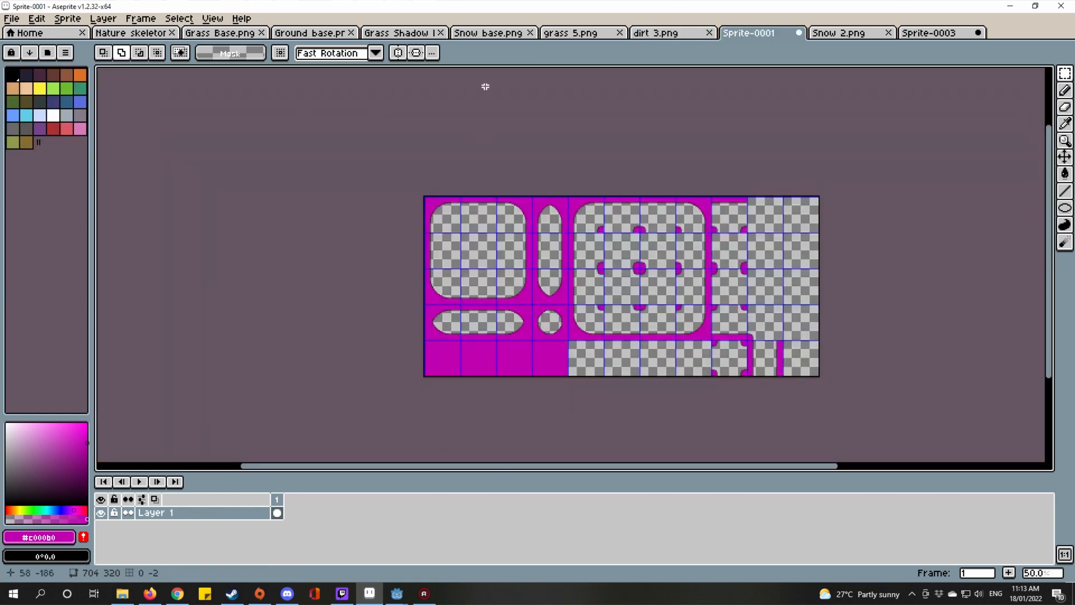
click(571, 33)
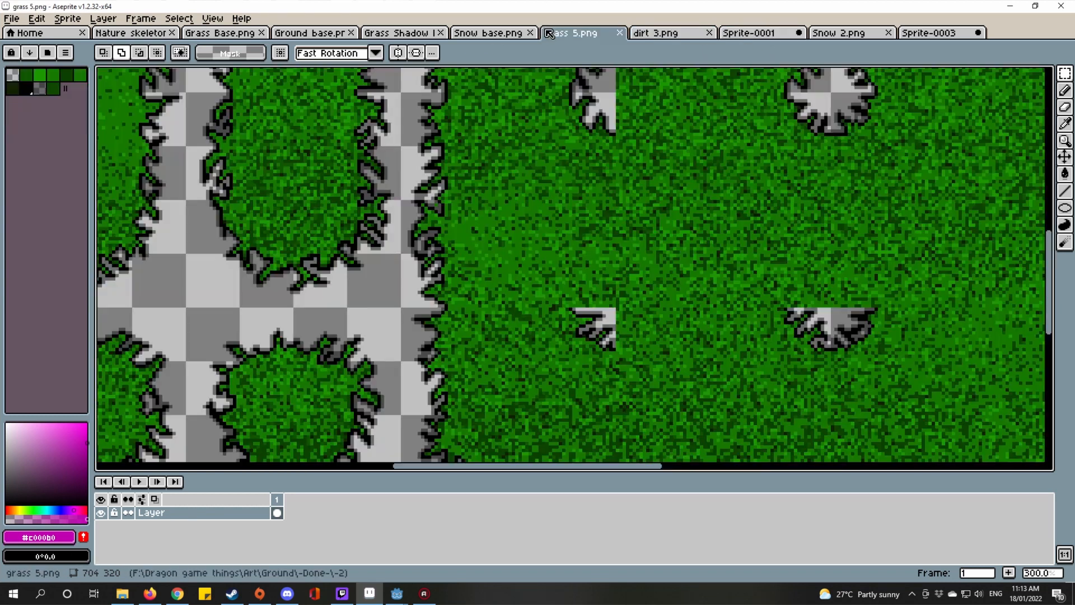
click(759, 35)
click(829, 34)
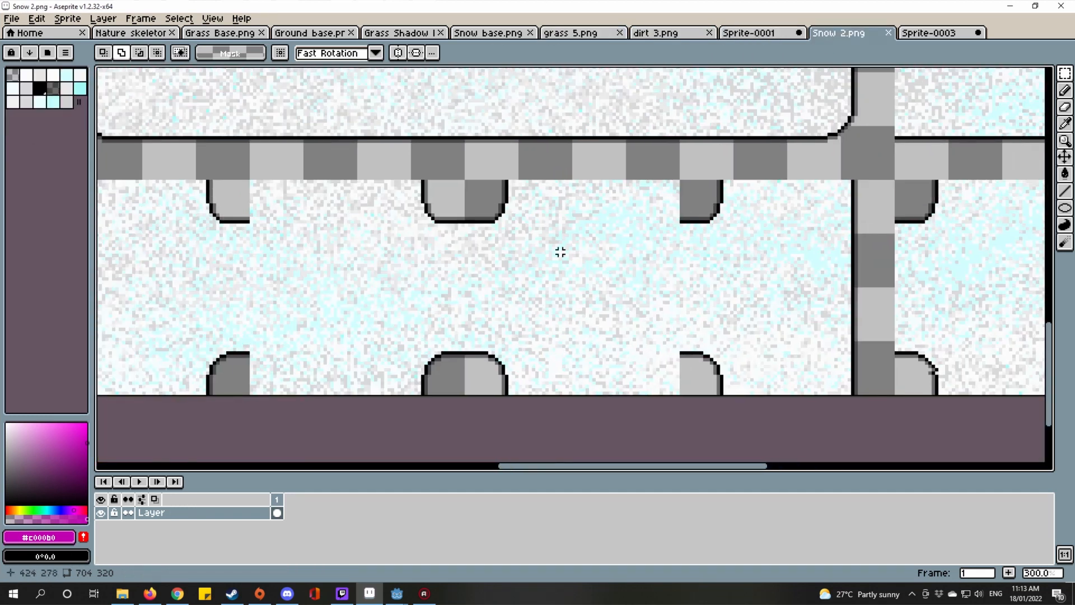
drag(566, 231, 651, 234)
scroll(808, 338, down, 1)
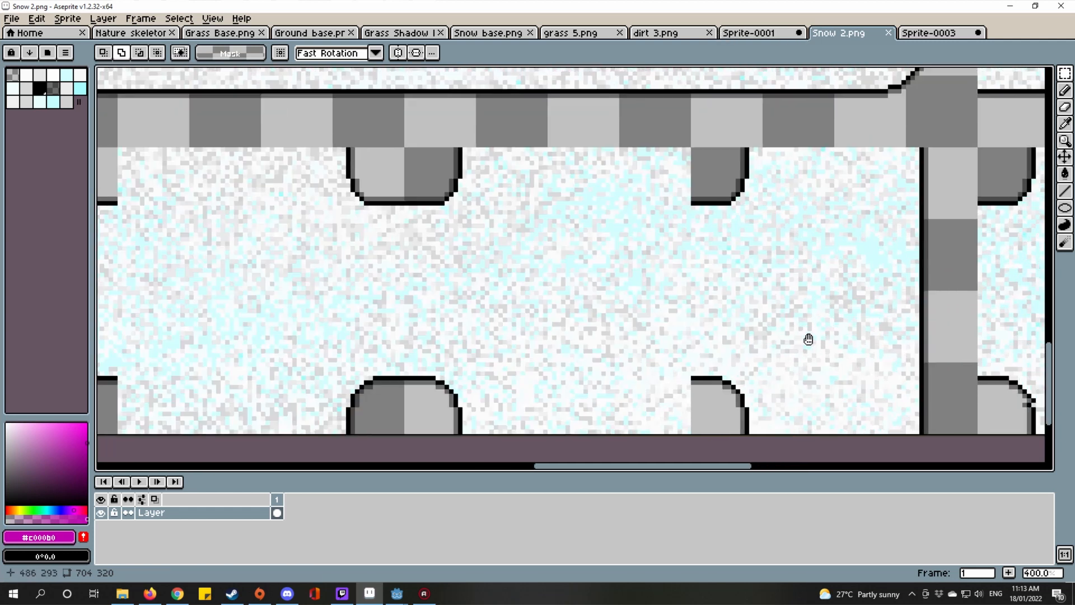
click(750, 34)
scroll(677, 280, up, 3)
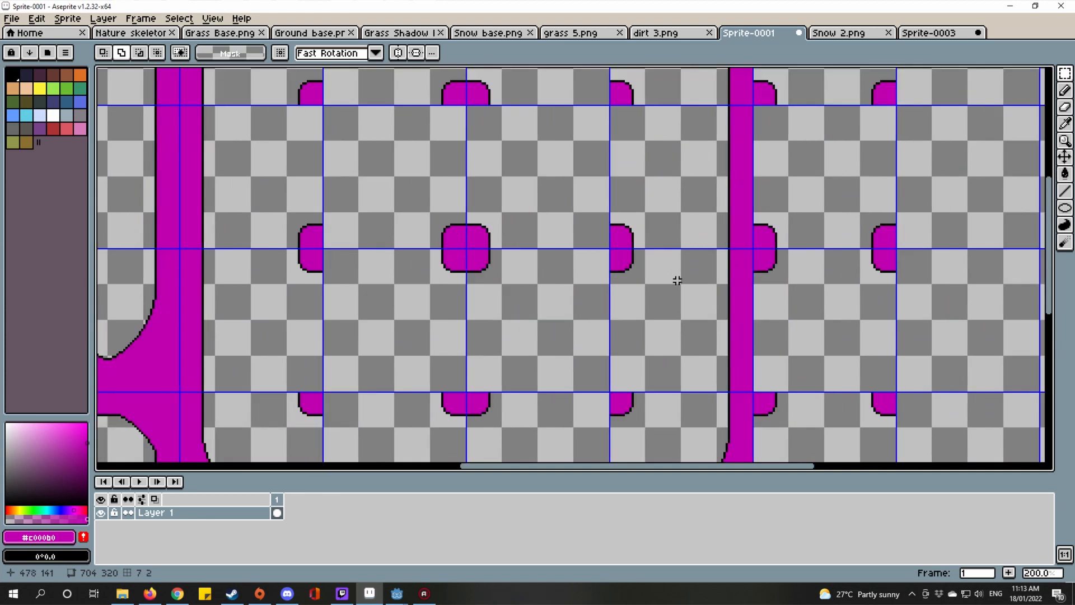
Step: Paste a copy of a 64x64 tile elsewhere on the template and drop it
double_click(676, 286)
drag(681, 325, 645, 167)
scroll(645, 167, down, 1)
scroll(659, 303, up, 1)
drag(656, 305, 671, 245)
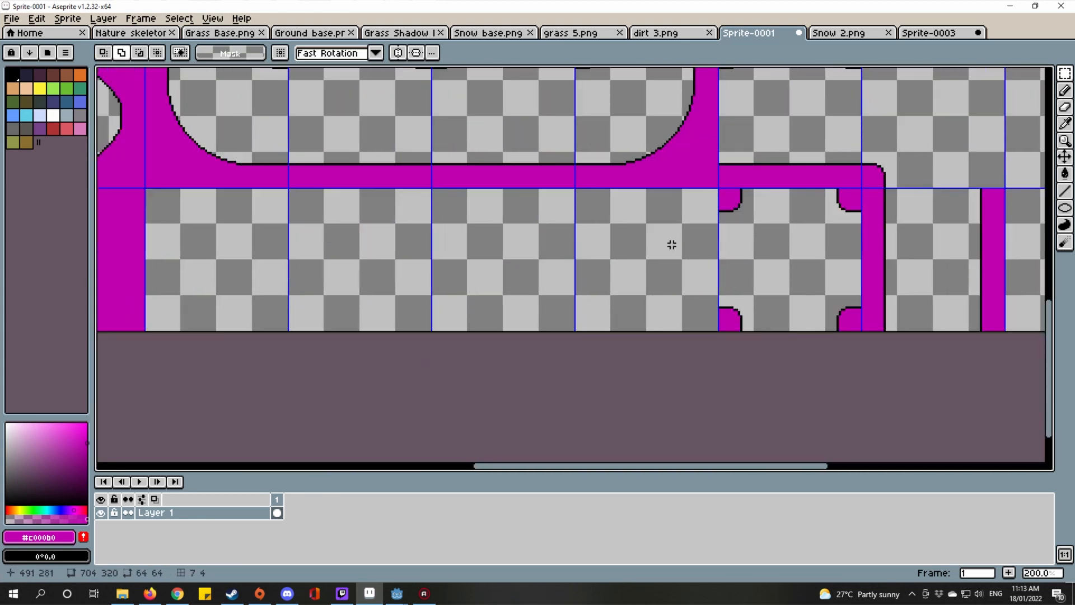
key(ctrl+v)
scroll(661, 258, up, 2)
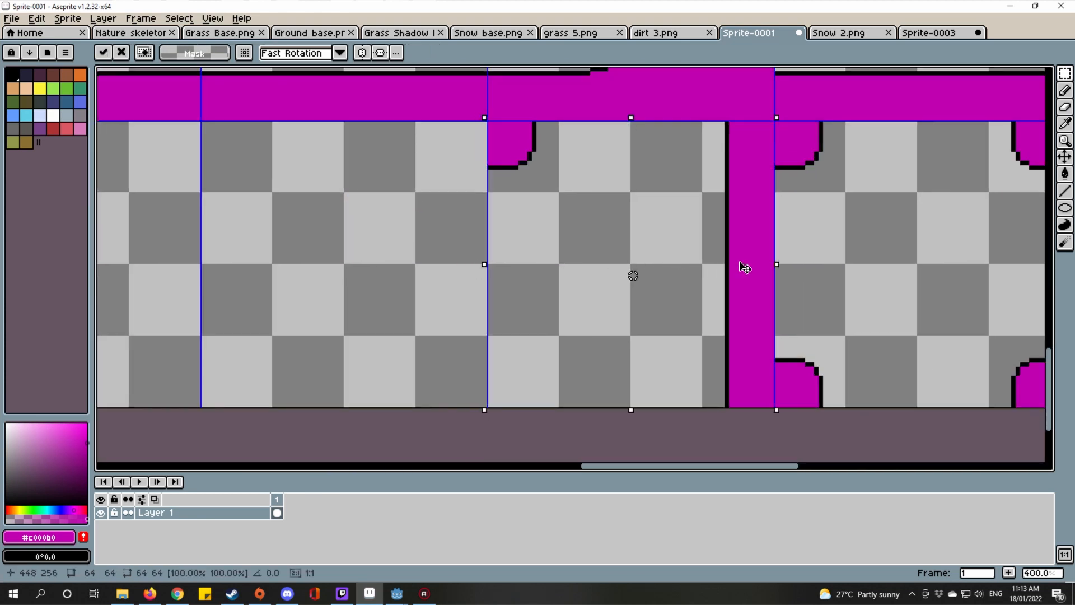
scroll(744, 268, down, 3)
click(647, 184)
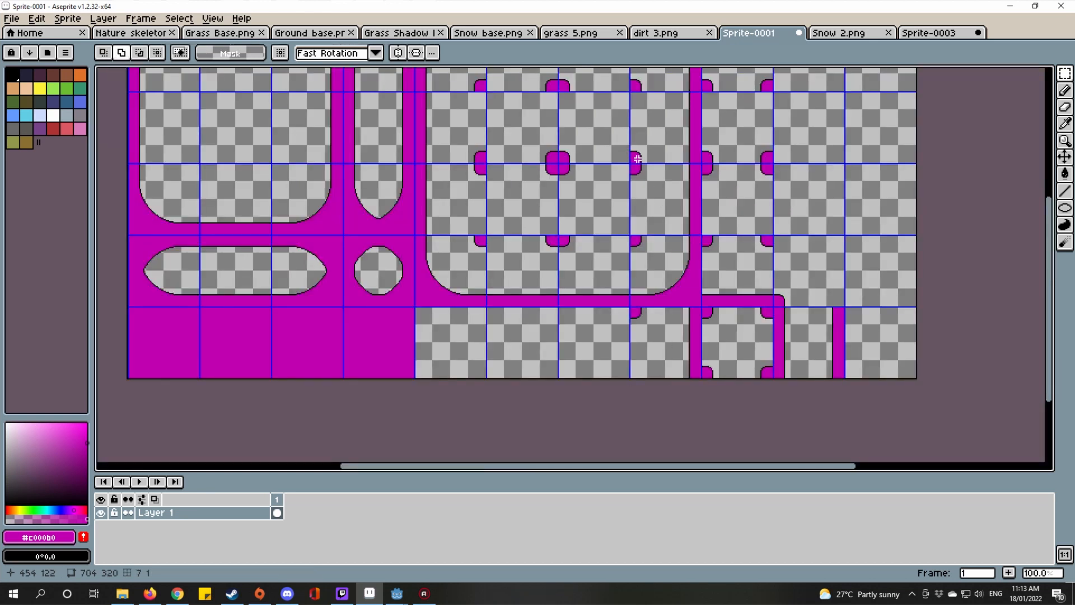
Step: Duplicate the small magenta bump and place the copy on the template's bottom edge
scroll(631, 179, up, 2)
scroll(631, 179, down, 2)
scroll(600, 271, up, 4)
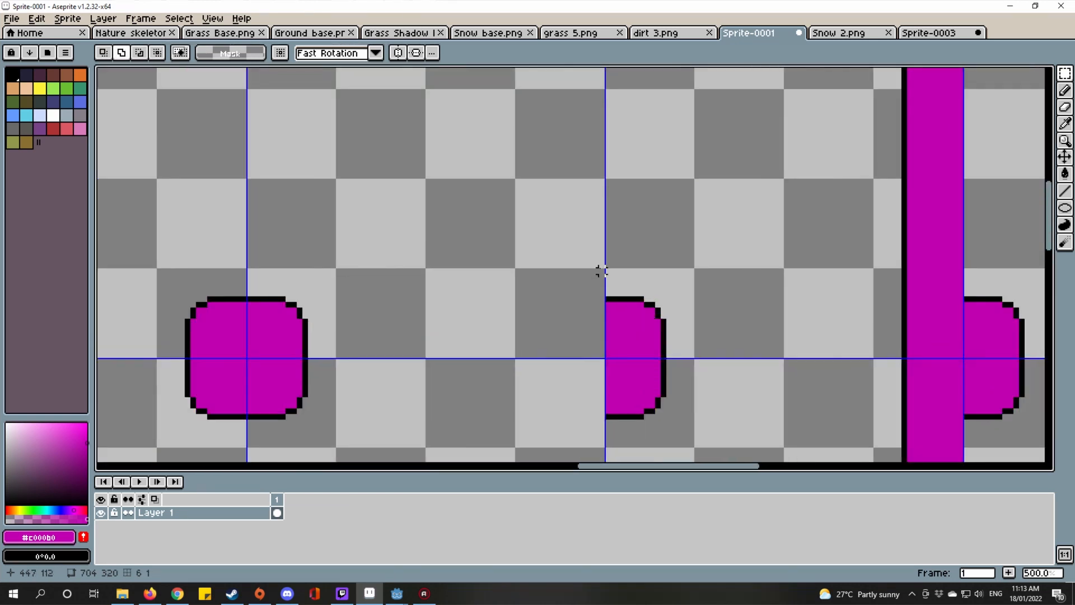
drag(608, 271, 680, 359)
scroll(679, 393, down, 3)
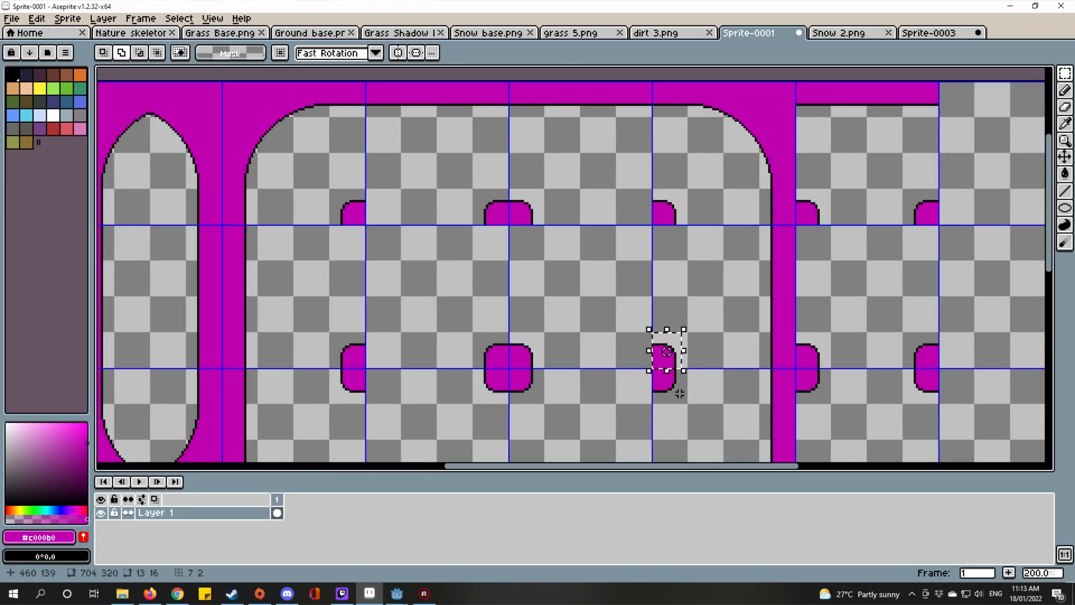
scroll(655, 347, down, 1)
scroll(638, 227, up, 6)
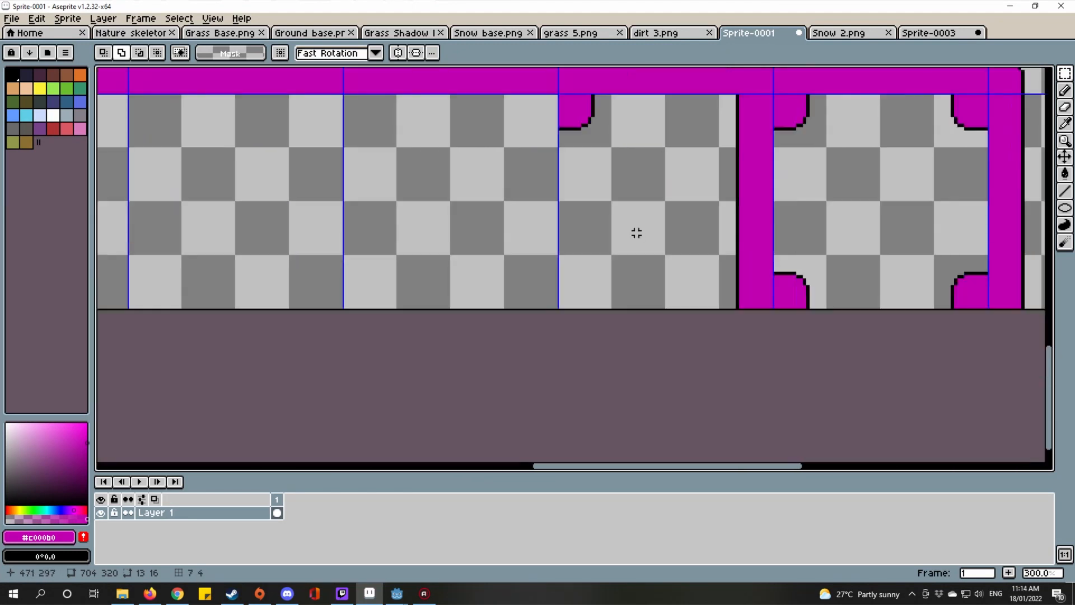
key(ctrl+v)
drag(491, 300, 498, 371)
scroll(497, 370, down, 4)
key(ctrl+d)
scroll(568, 287, down, 1)
drag(504, 290, 739, 383)
scroll(739, 382, down, 1)
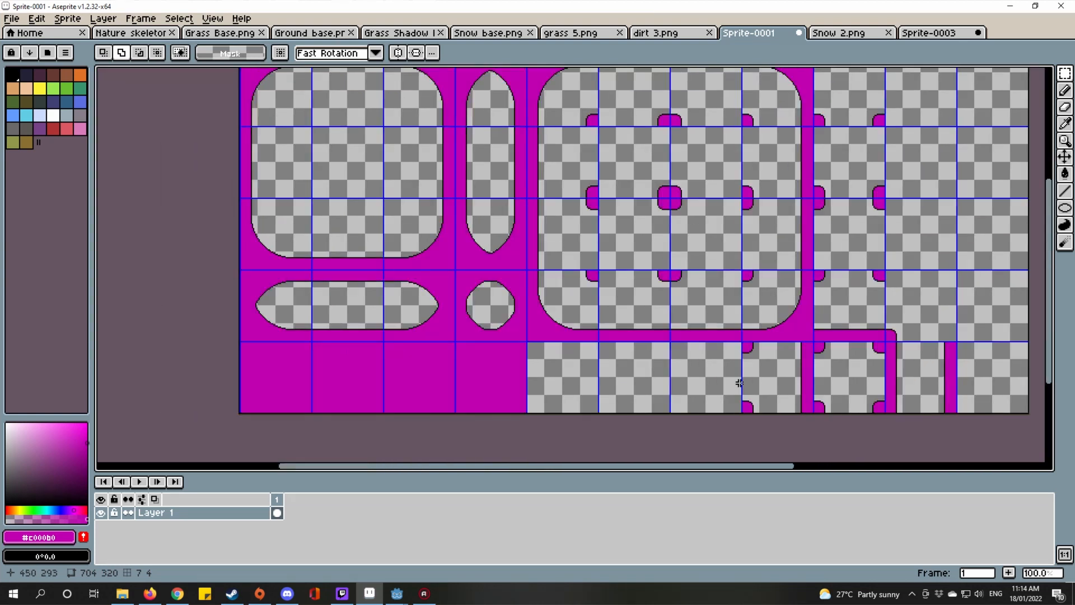
scroll(745, 343, up, 1)
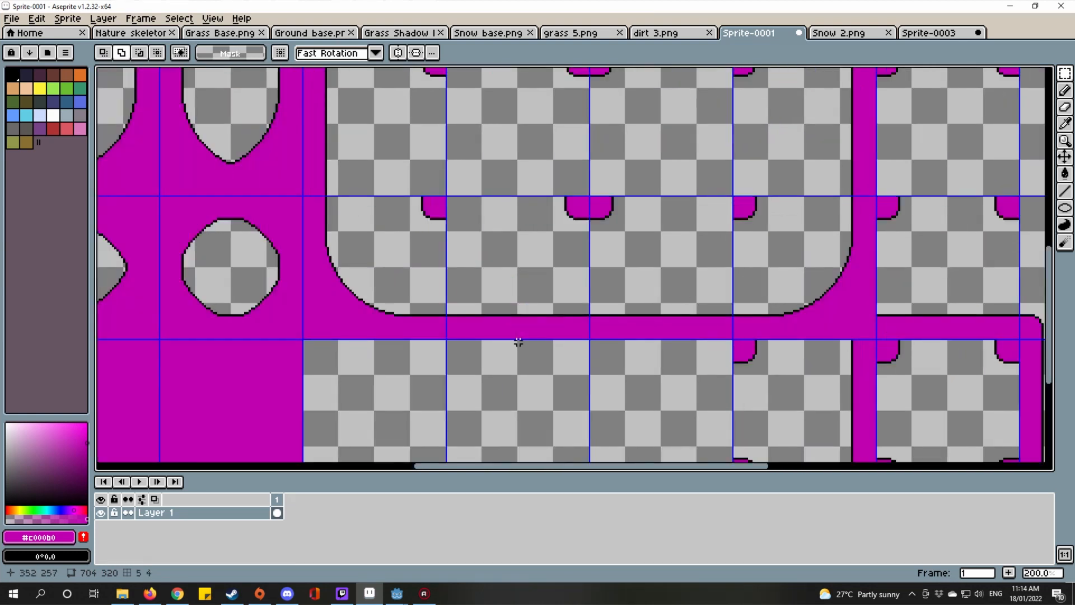
scroll(533, 235, down, 2)
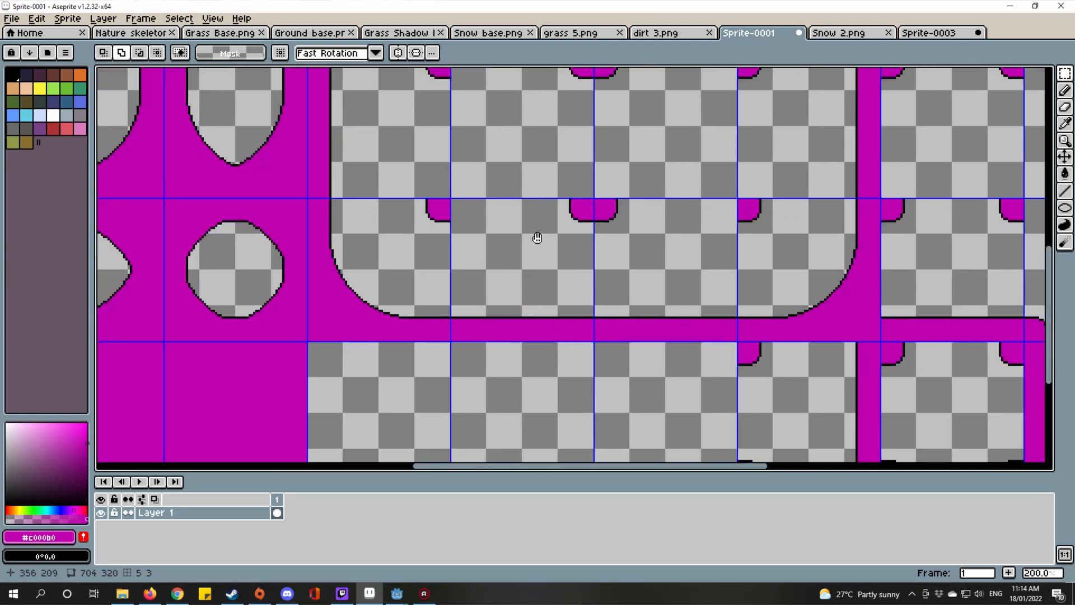
Step: Paste the copied 64x64 tile onto the template's left side and nudge it into alignment
drag(689, 329, 757, 270)
drag(605, 254, 605, 257)
drag(638, 328, 598, 265)
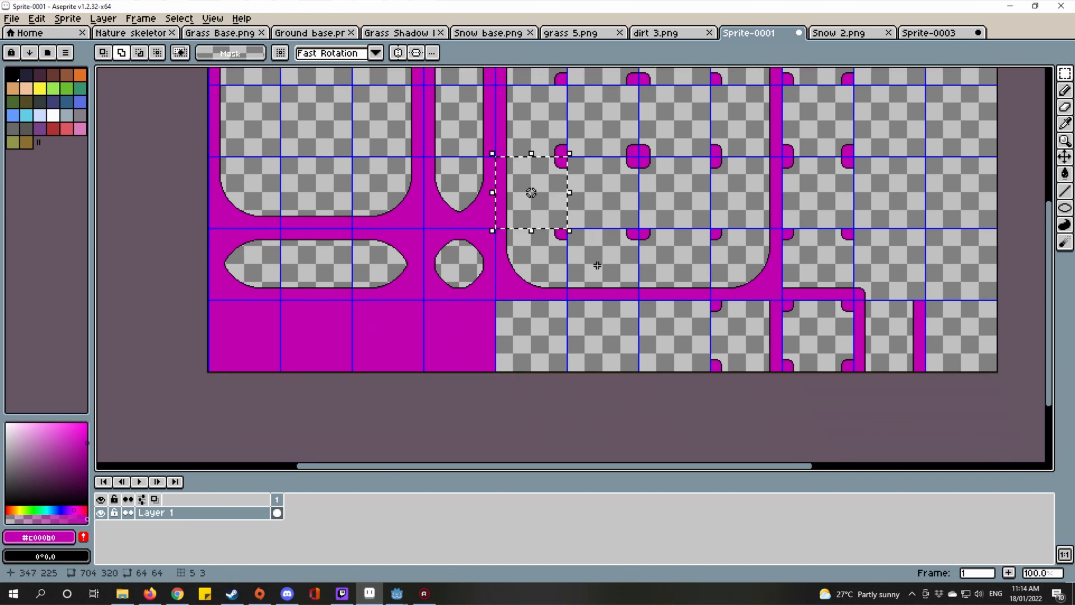
key(ctrl+v)
scroll(539, 348, up, 2)
scroll(537, 248, down, 2)
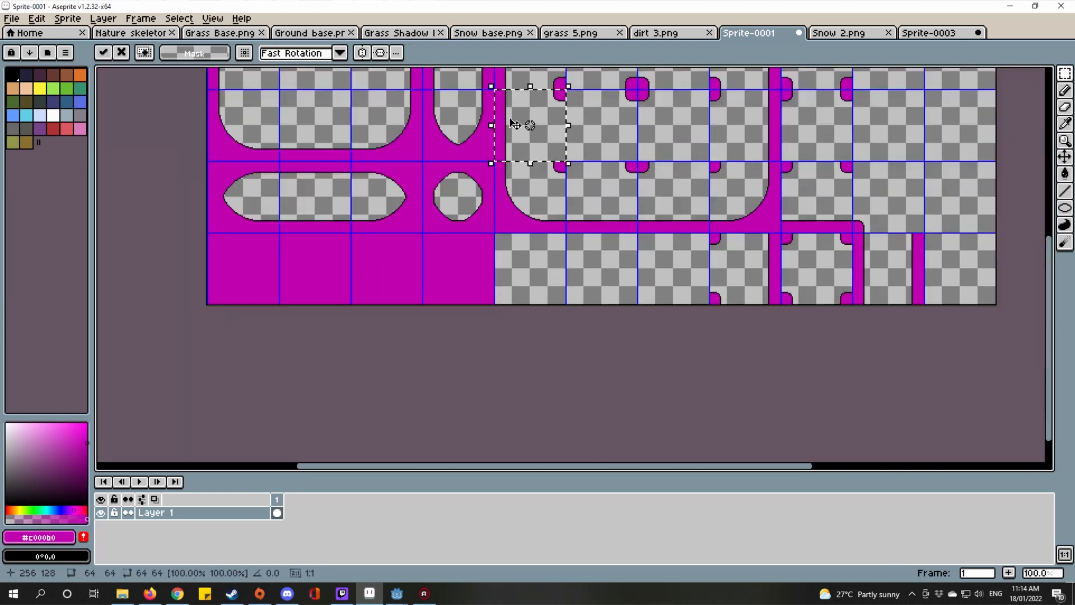
scroll(522, 267, up, 3)
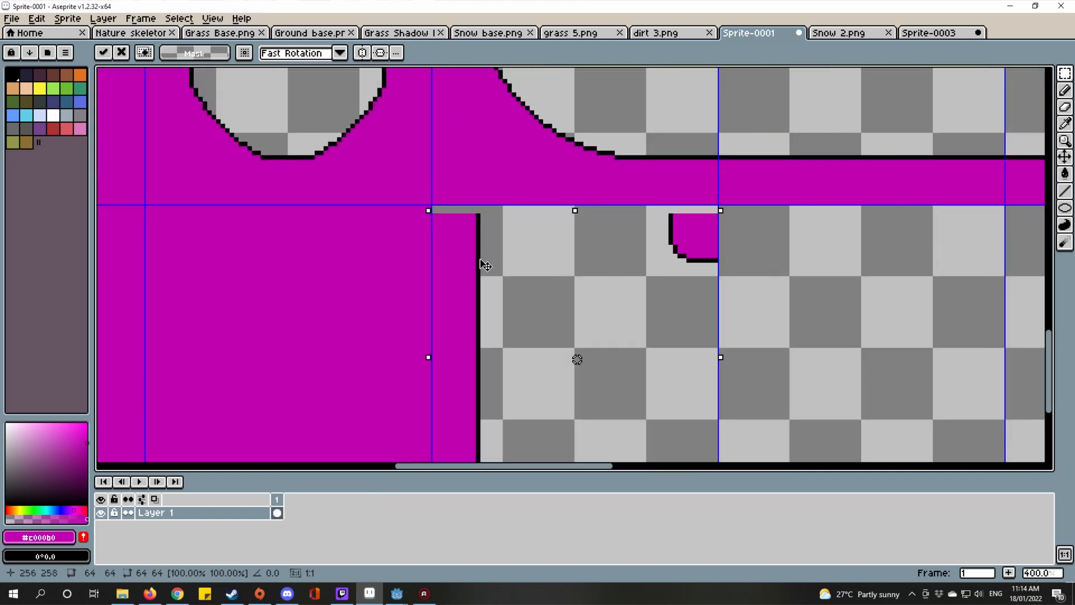
mouse_move(484, 265)
mouse_down()
mouse_move(498, 255)
mouse_move(483, 254)
mouse_up()
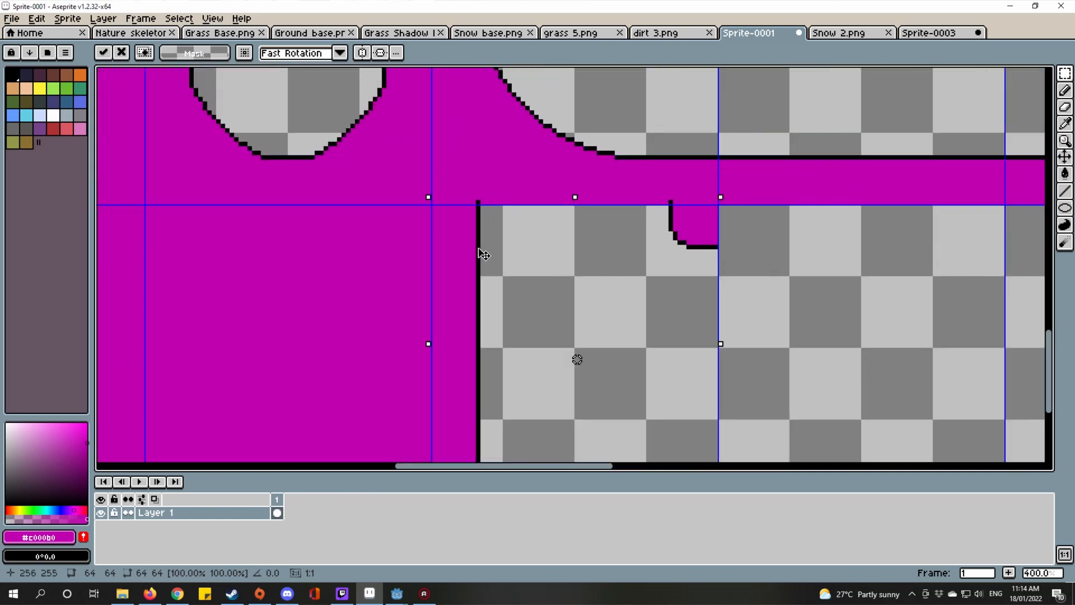
scroll(623, 306, down, 2)
drag(645, 213, 586, 343)
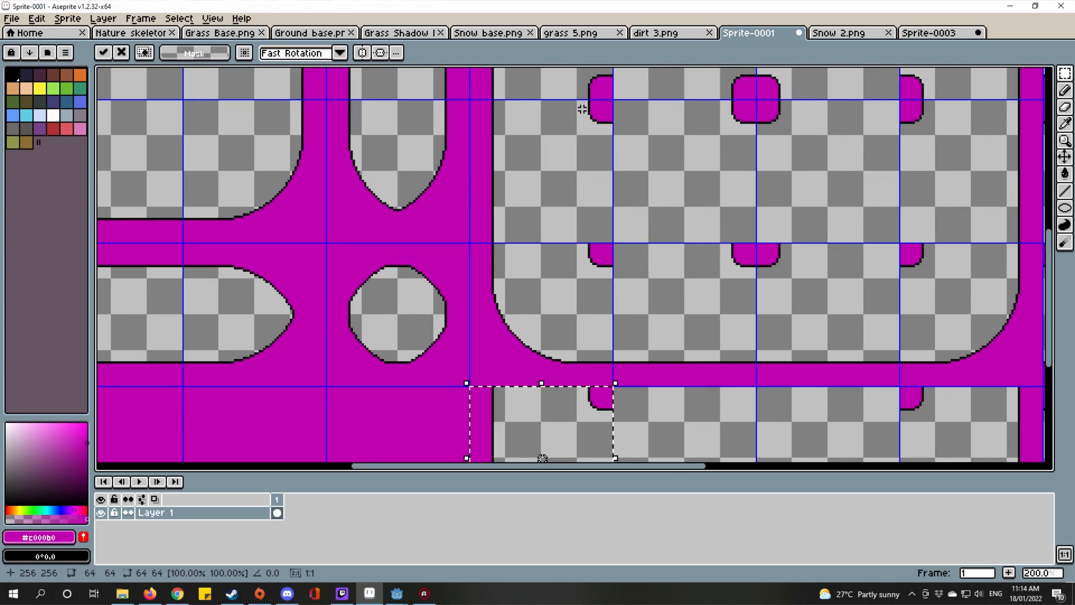
key(ctrl+d)
Step: Copy the magenta rounded corner piece and place it near the sprite's bottom edge
drag(583, 108, 597, 271)
scroll(598, 267, up, 2)
scroll(587, 256, up, 3)
scroll(581, 273, down, 5)
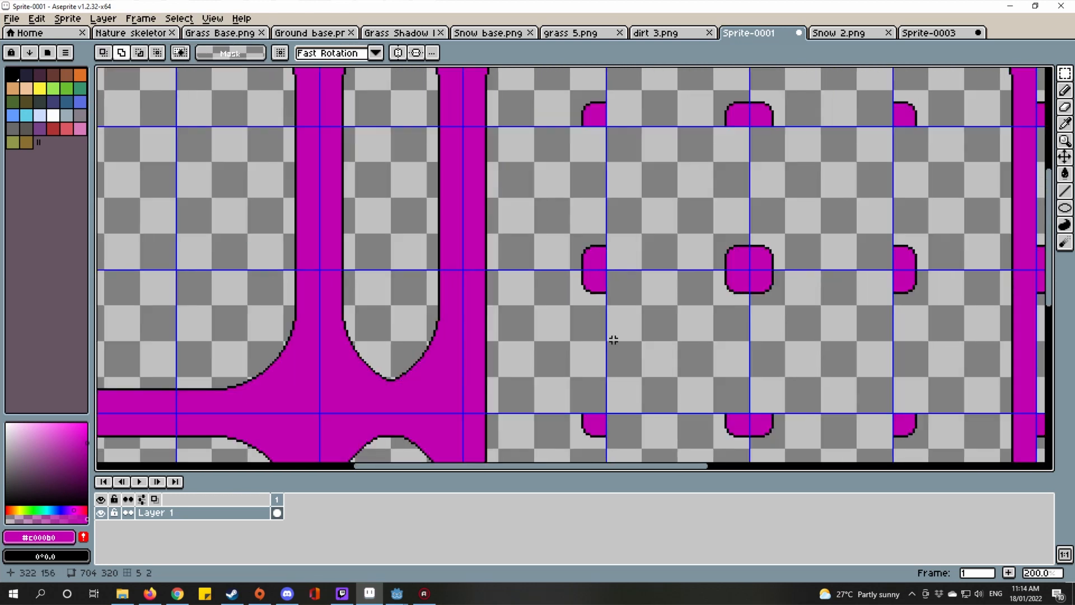
drag(598, 370, 639, 168)
scroll(585, 339, up, 5)
scroll(585, 338, up, 3)
drag(539, 180, 773, 445)
scroll(773, 444, down, 5)
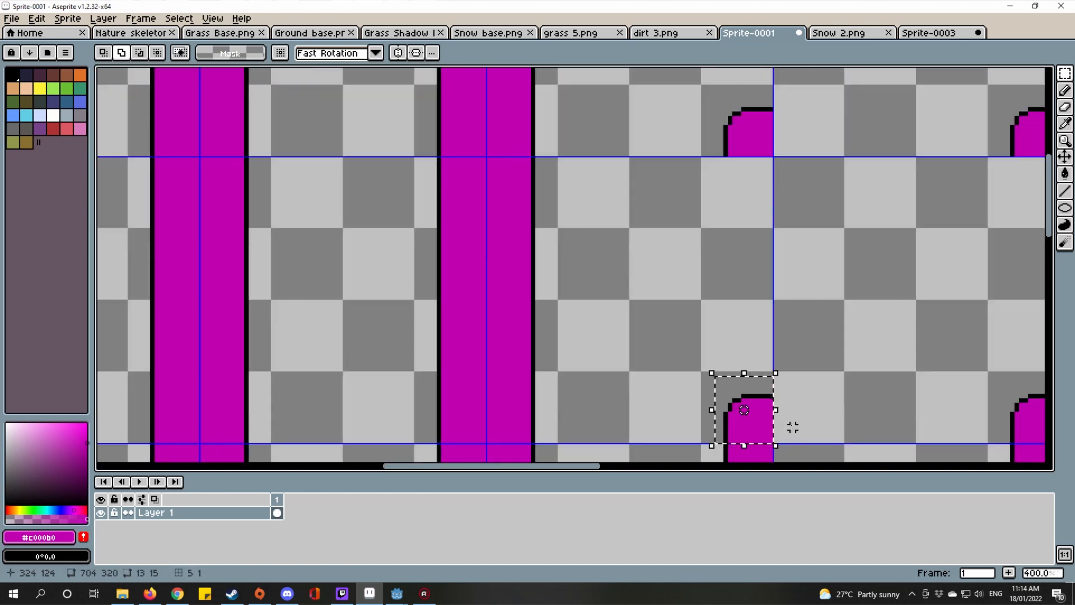
scroll(778, 417, down, 3)
drag(750, 403, 691, 338)
scroll(660, 347, down, 1)
scroll(657, 411, up, 2)
scroll(667, 394, up, 1)
drag(673, 390, 659, 339)
scroll(658, 339, up, 1)
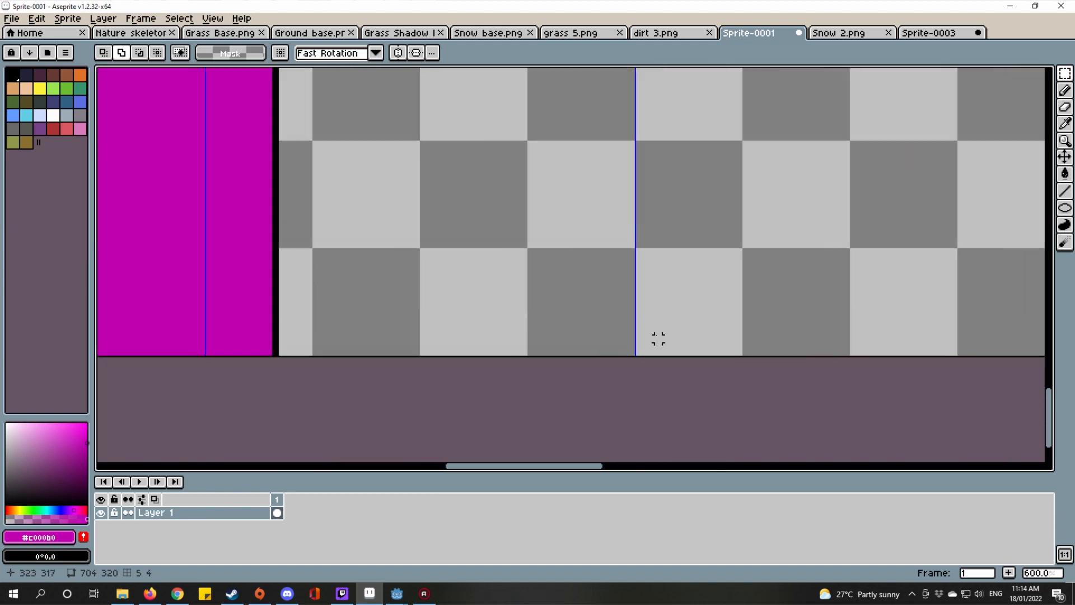
drag(589, 330, 600, 342)
scroll(599, 343, up, 1)
key(ctrl+v)
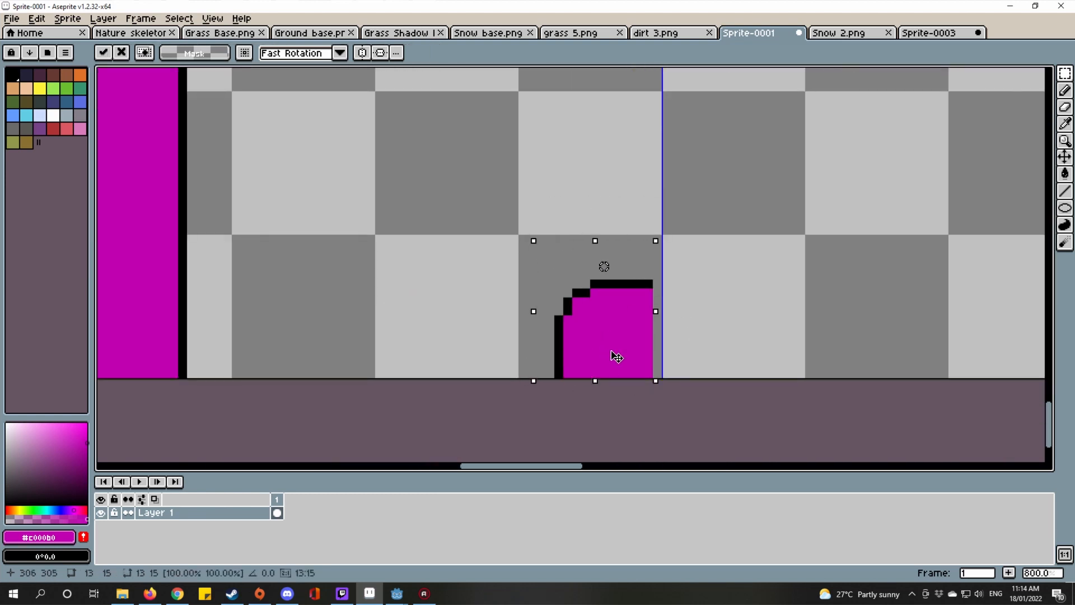
scroll(666, 371, down, 4)
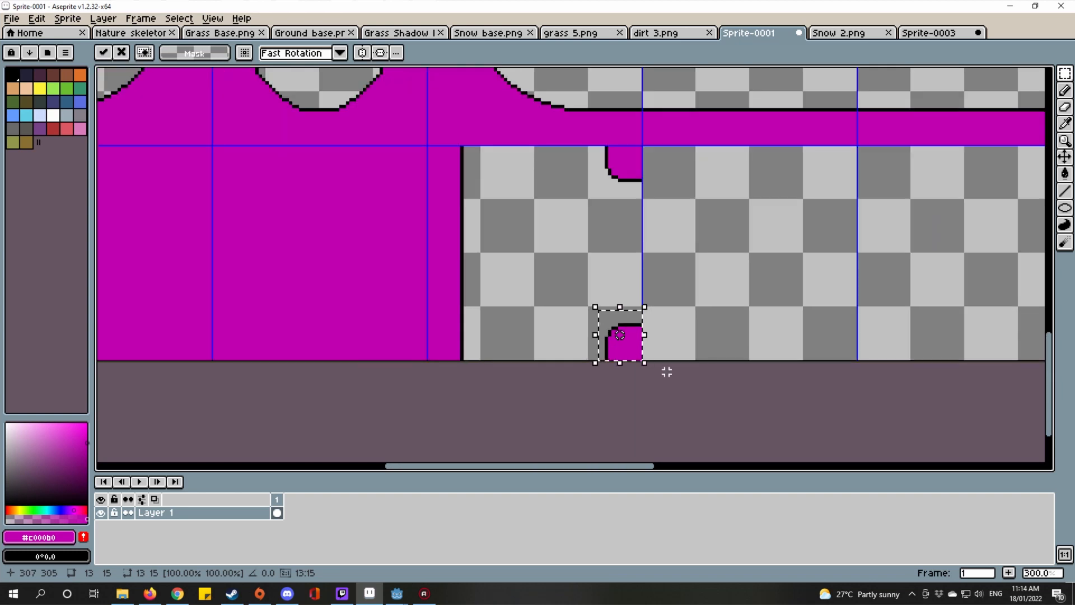
click(714, 362)
Step: Place a copy of the bump pair further right along the bottom row of tiles
scroll(672, 347, right, 3)
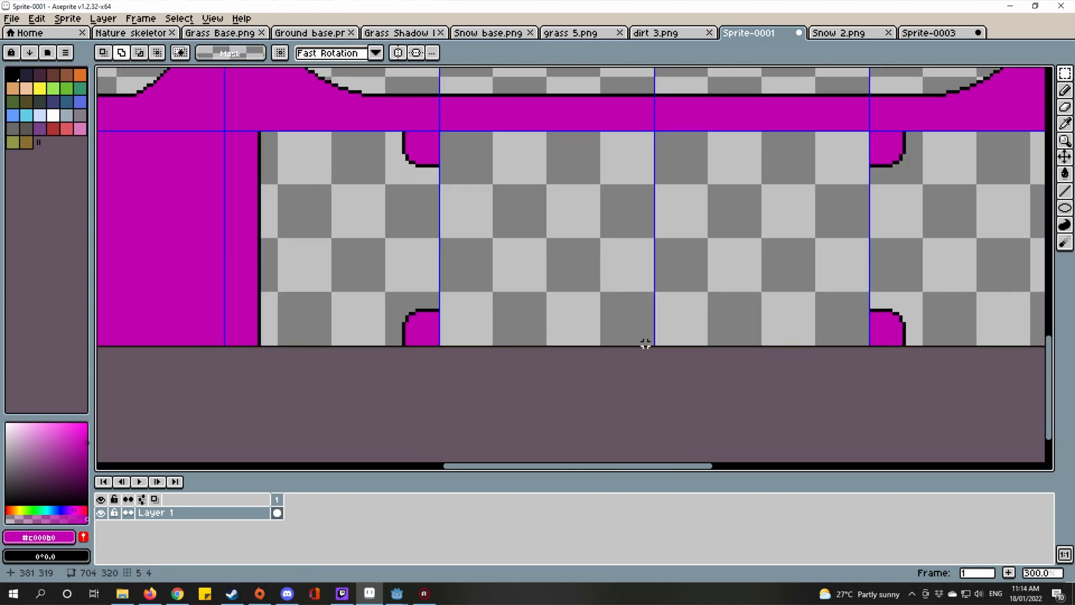
drag(662, 350, 693, 417)
scroll(524, 269, up, 3)
drag(524, 269, 544, 231)
scroll(543, 231, down, 2)
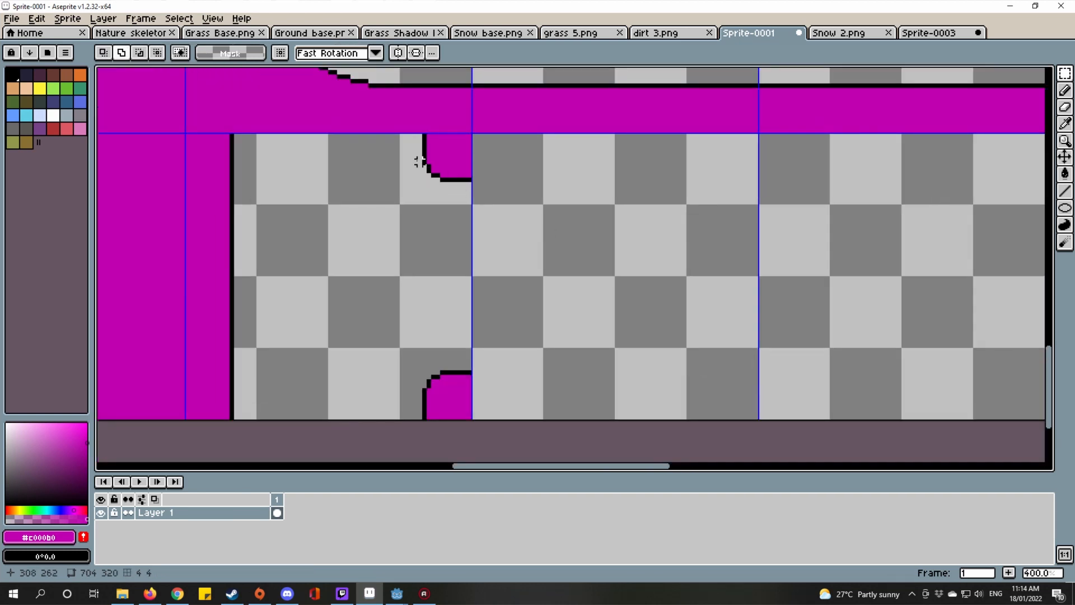
scroll(419, 152, up, 2)
drag(386, 120, 496, 346)
scroll(684, 242, down, 1)
scroll(637, 301, down, 1)
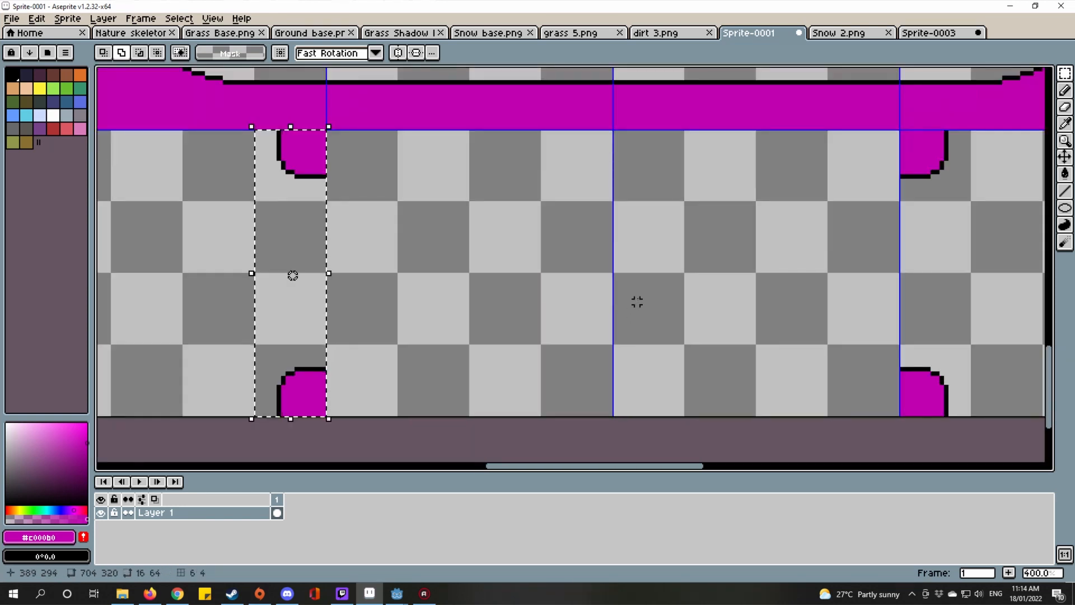
drag(284, 173, 574, 180)
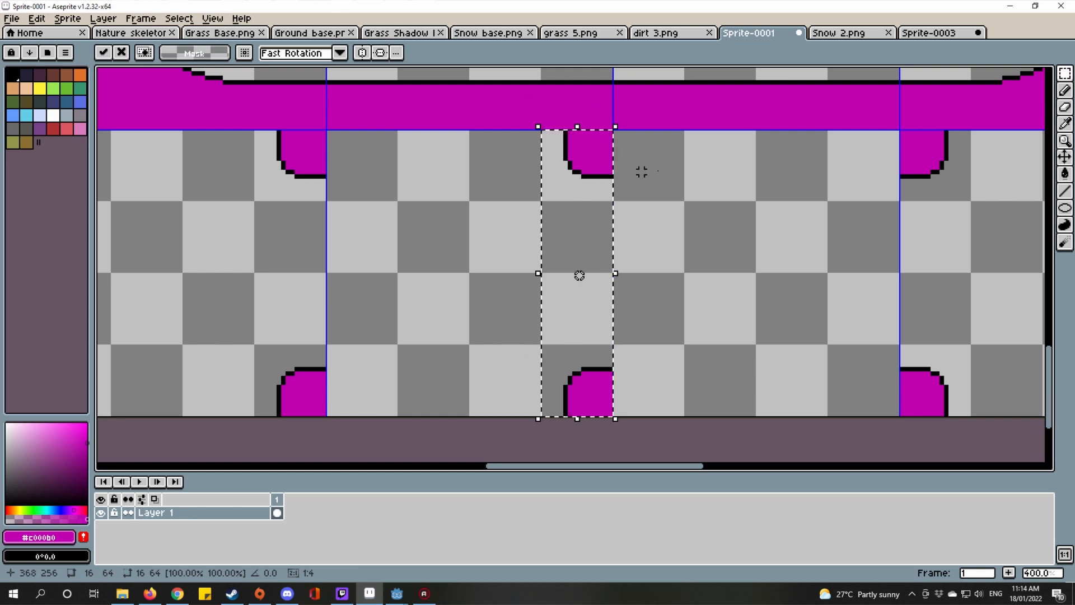
scroll(714, 188, up, 1)
drag(663, 184, 454, 230)
scroll(455, 230, down, 3)
key(ctrl+d)
Step: Duplicate the 17x64 bump column into the neighbouring tile, then bring up Snow 2.png
scroll(593, 207, up, 2)
scroll(641, 168, up, 1)
drag(557, 213, 764, 415)
scroll(764, 416, down, 1)
drag(645, 379, 723, 336)
key(ctrl+c)
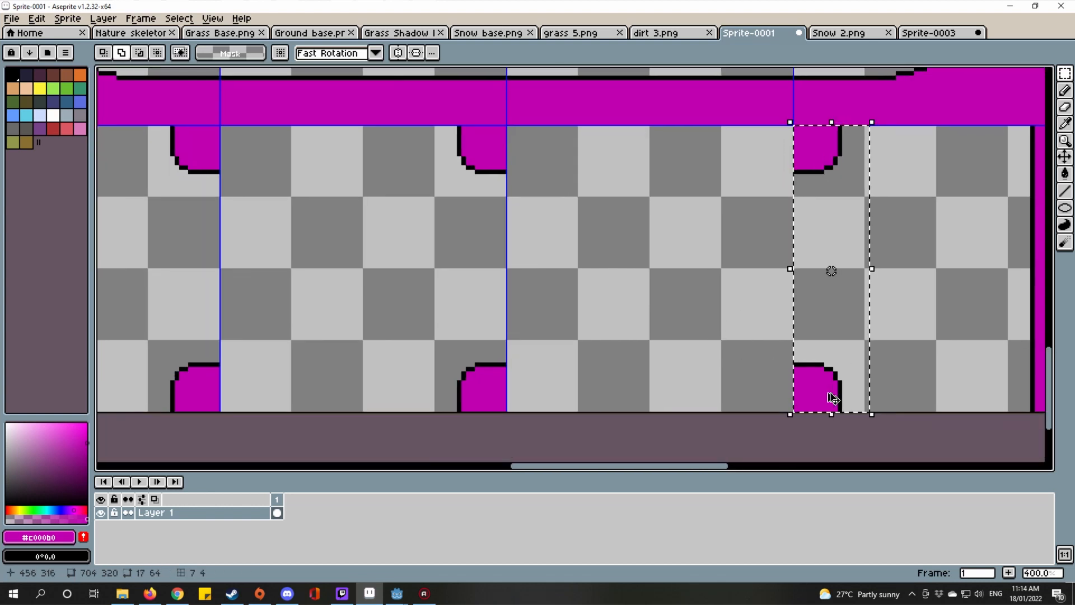
key(ctrl+v)
drag(807, 396, 539, 394)
scroll(540, 395, down, 3)
scroll(563, 344, up, 2)
key(ctrl+d)
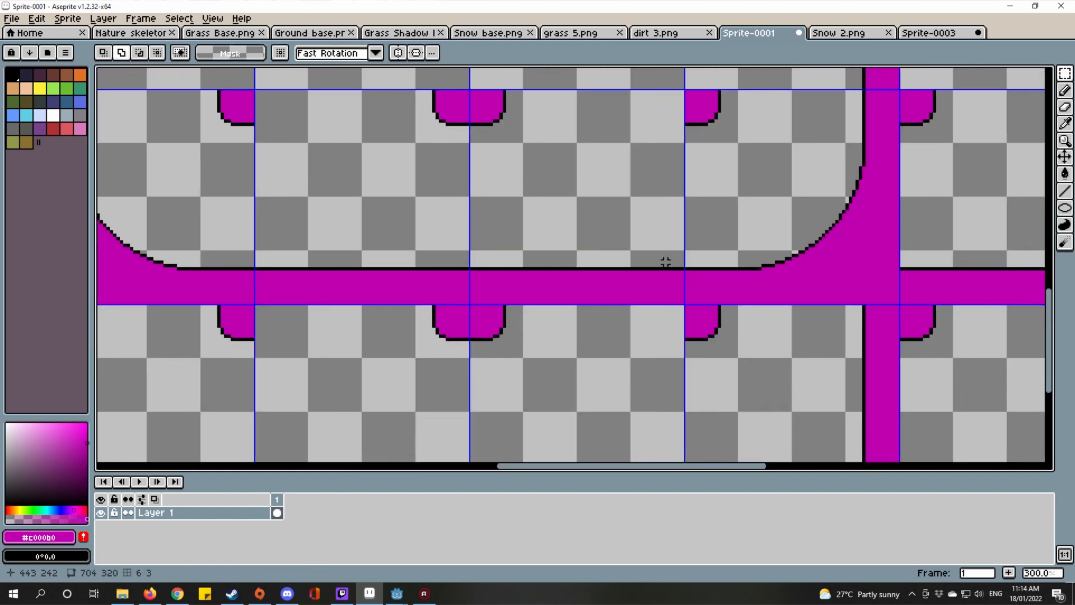
drag(606, 333, 675, 246)
click(819, 34)
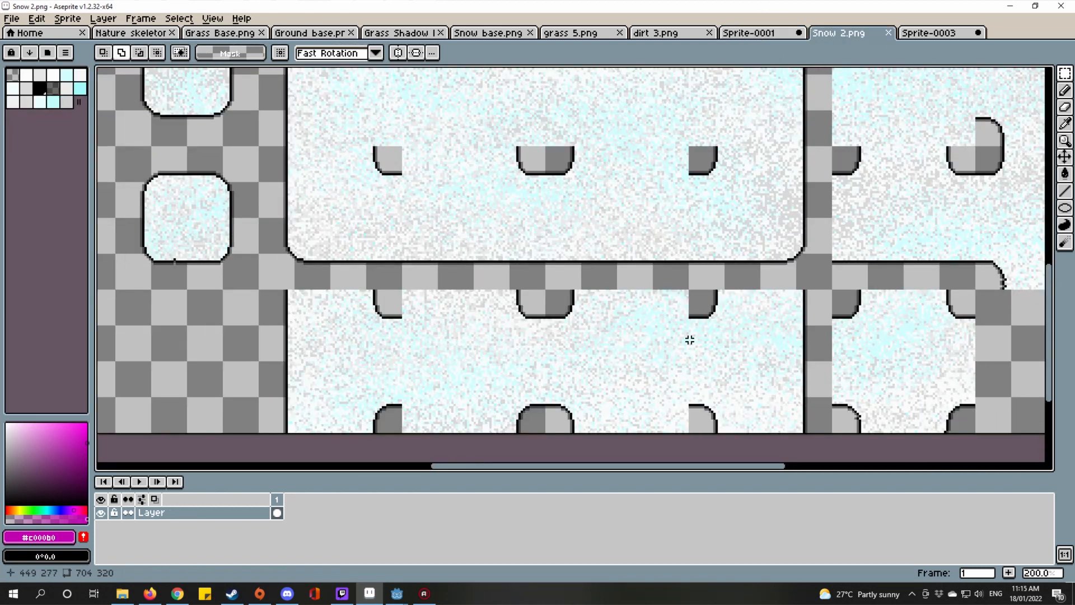
Step: Zoom in and out around Snow 2.png to study its connector corners
scroll(821, 295, down, 1)
scroll(799, 368, down, 2)
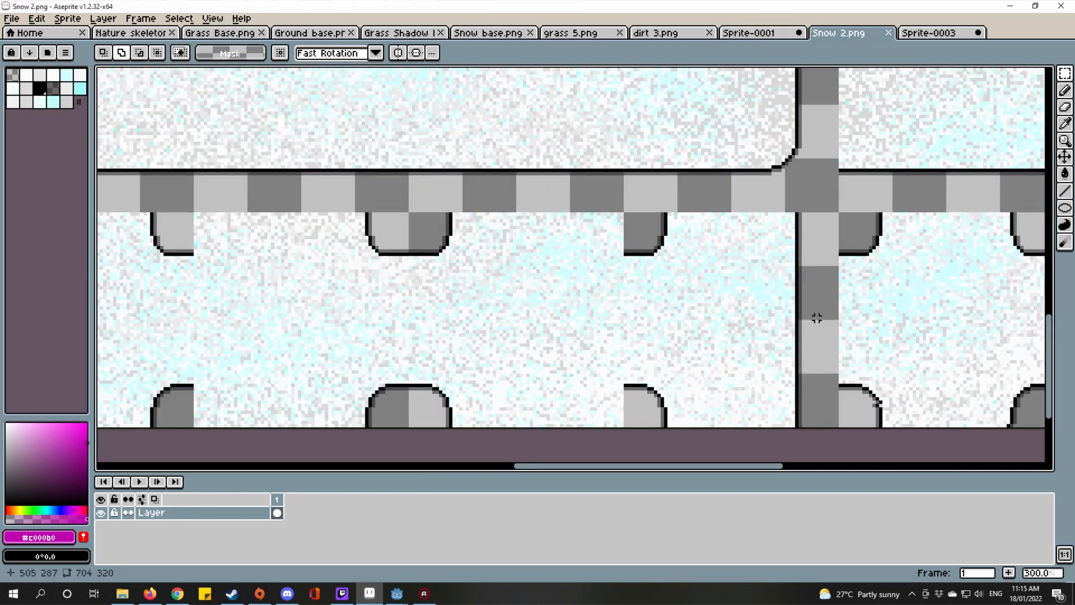
scroll(817, 317, down, 1)
scroll(799, 319, up, 2)
scroll(778, 253, down, 2)
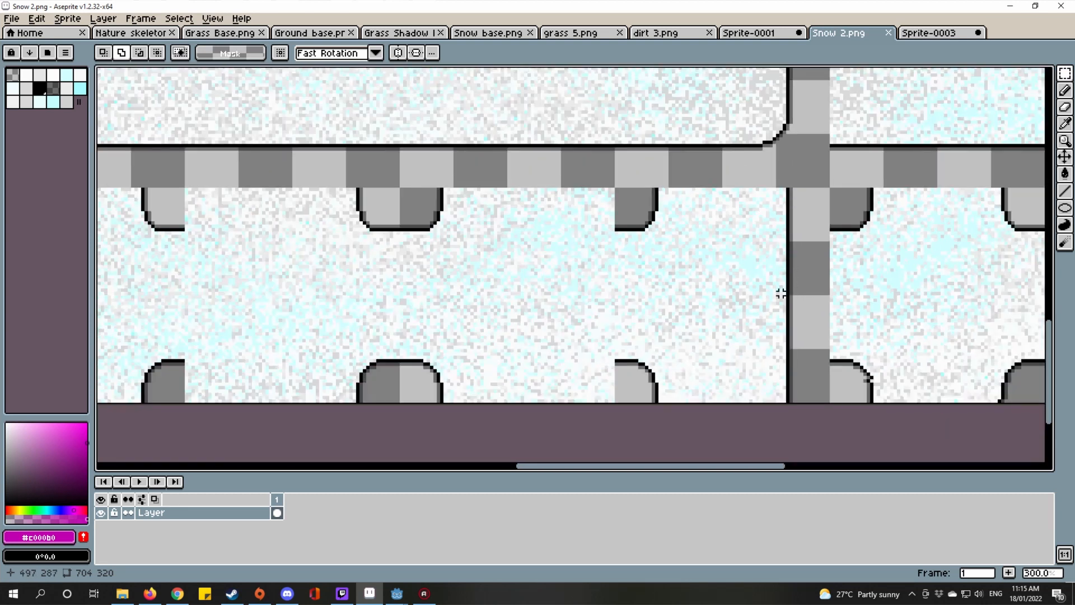
drag(757, 298, 797, 304)
scroll(670, 267, up, 1)
scroll(646, 262, down, 1)
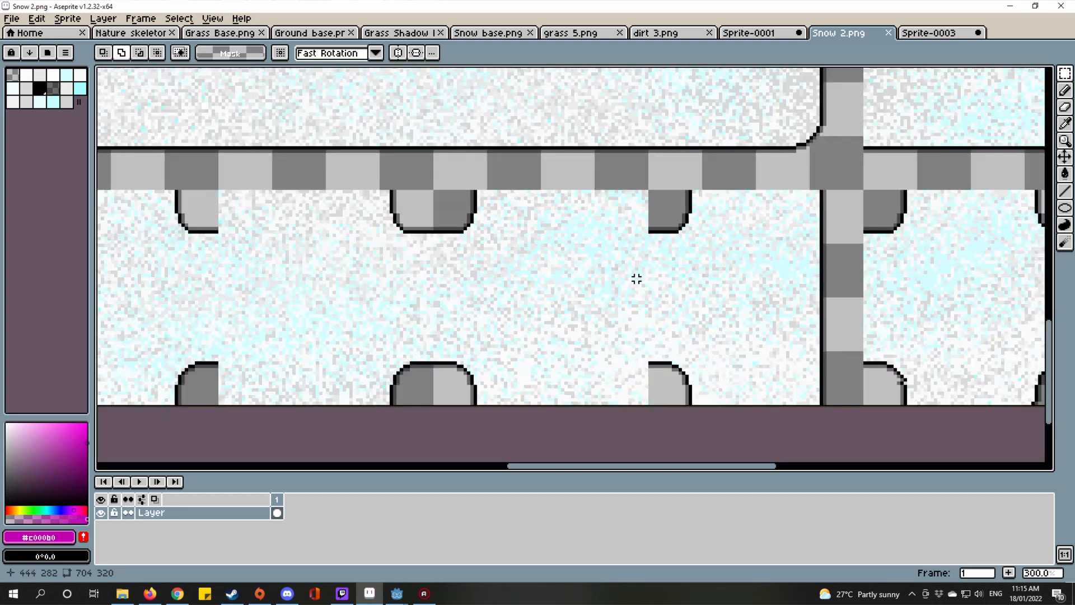
scroll(666, 390, up, 1)
scroll(668, 387, down, 1)
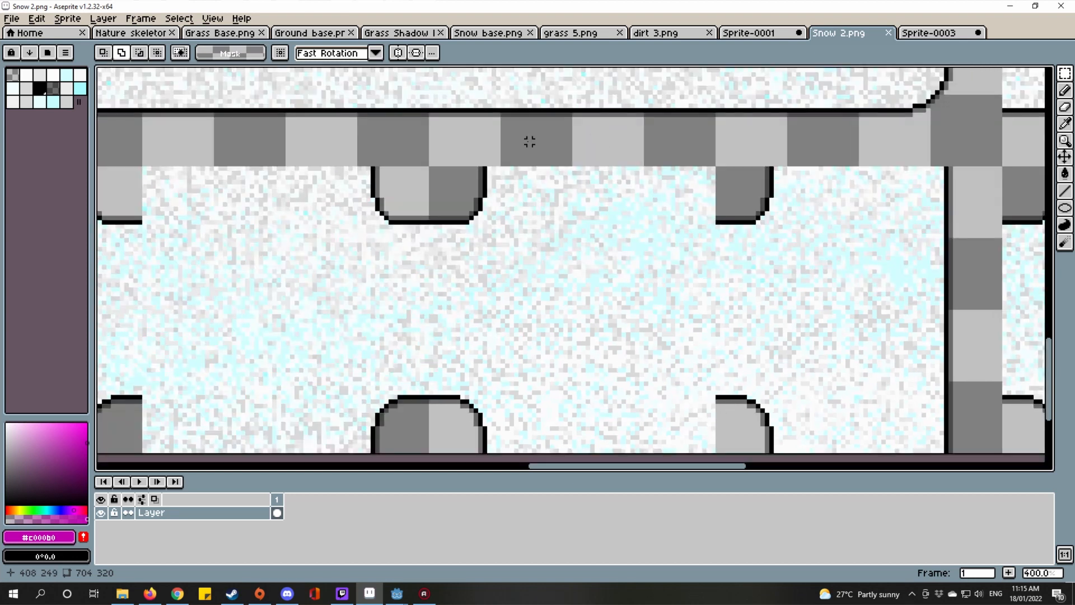
scroll(694, 172, down, 2)
scroll(708, 293, up, 2)
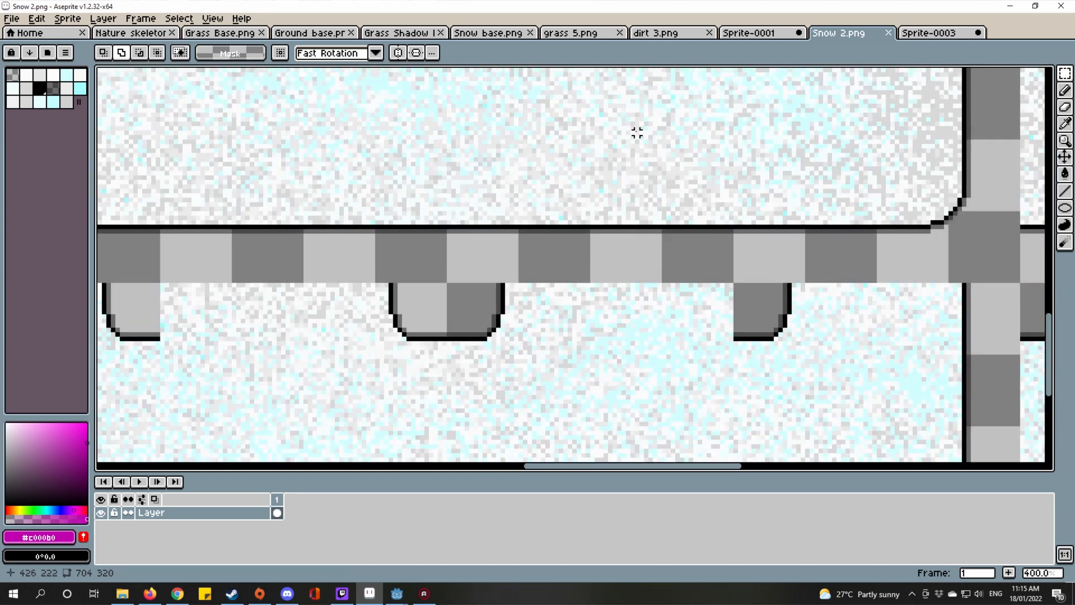
scroll(637, 133, down, 3)
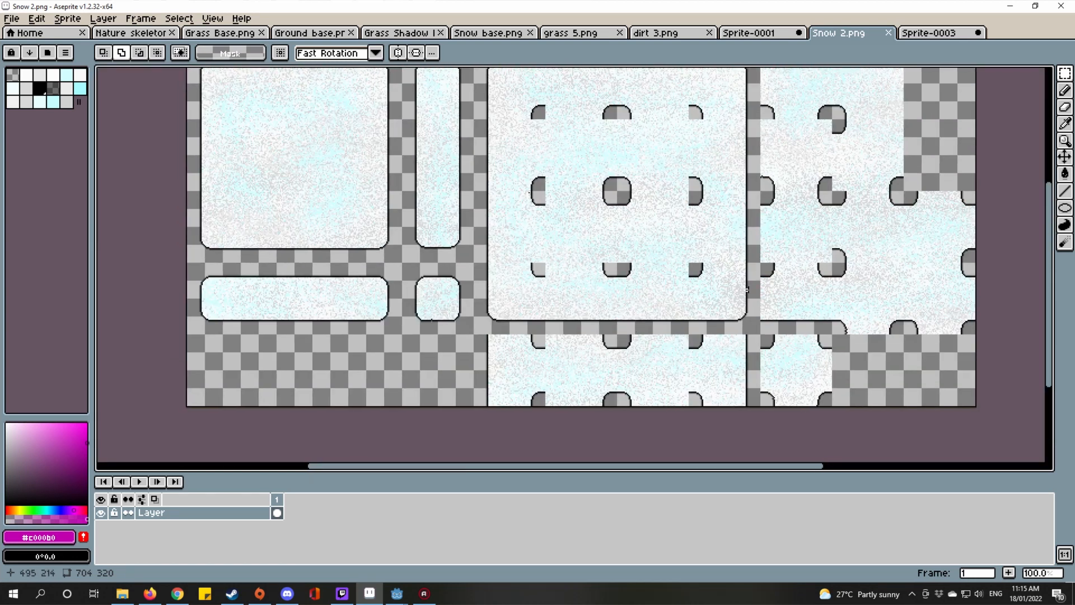
scroll(896, 272, down, 3)
scroll(688, 319, up, 5)
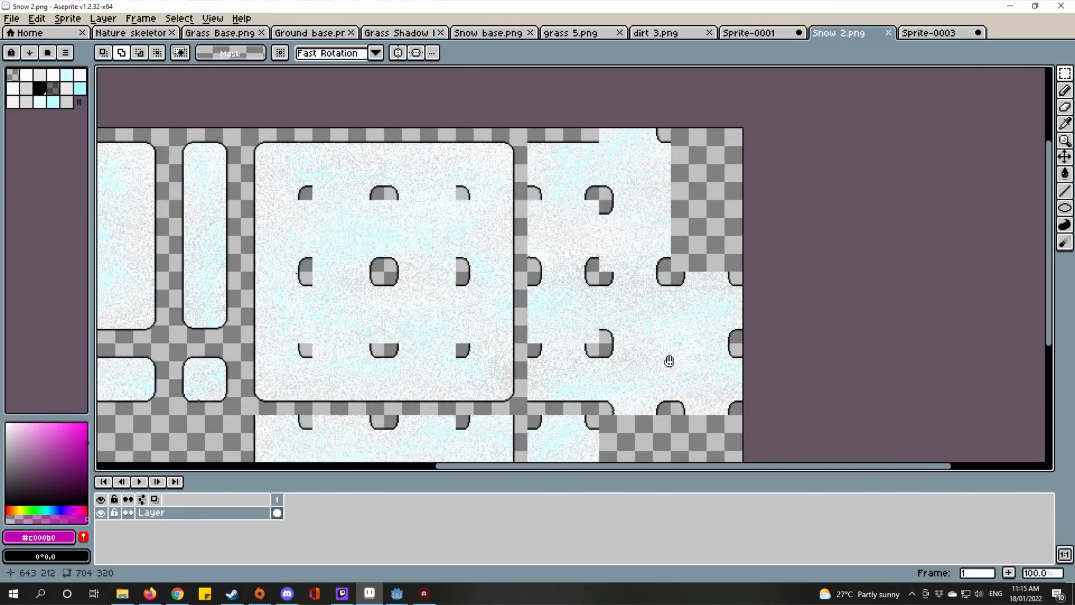
scroll(706, 285, down, 1)
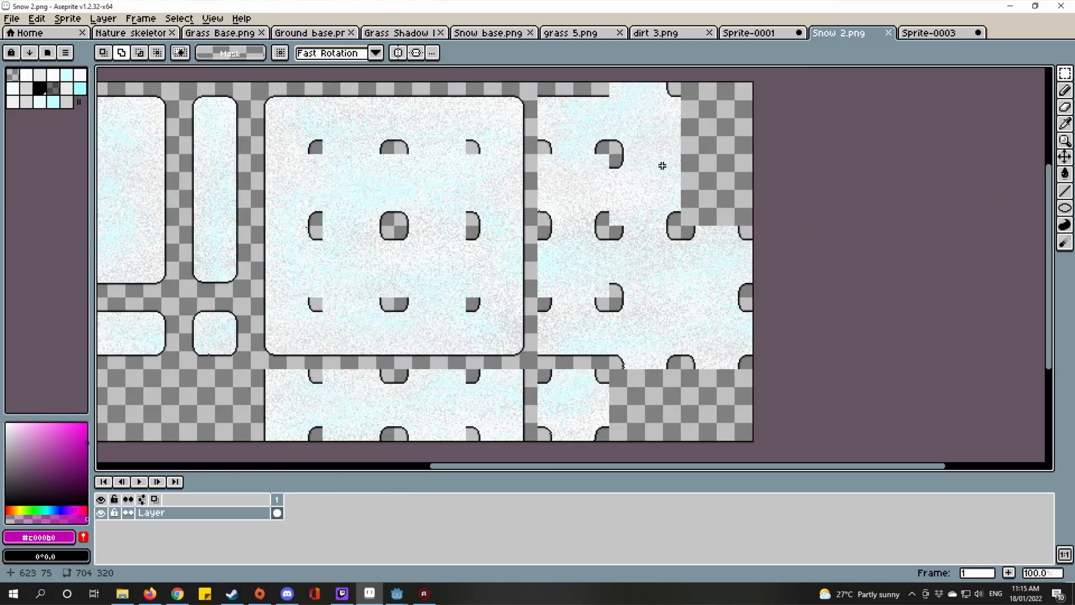
scroll(694, 168, up, 1)
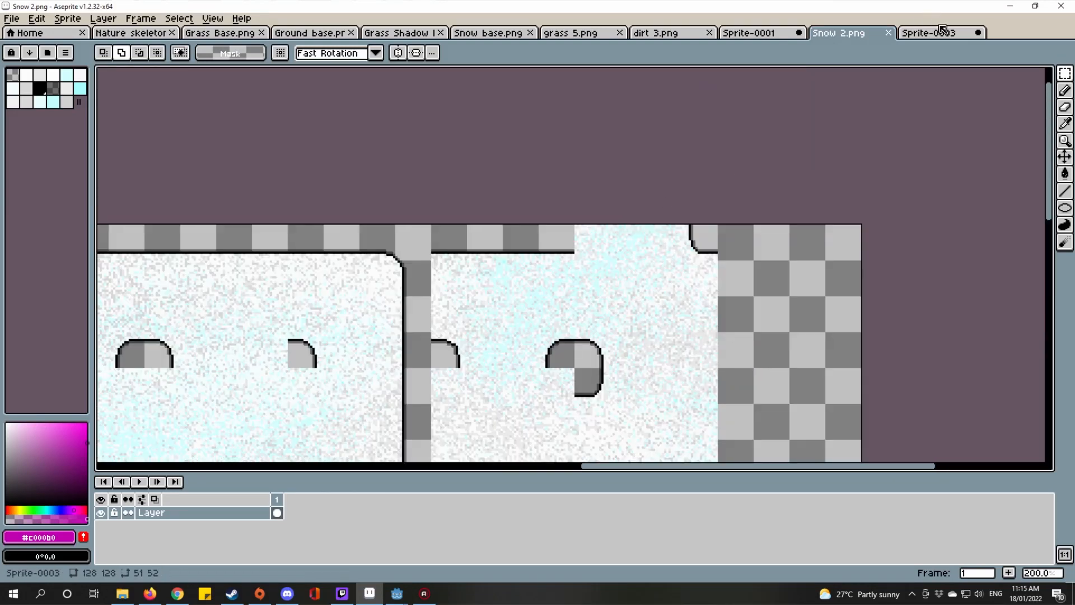
Step: Bring the snow tileset's top connector into view, then switch to the Sprite-0003 sheet
scroll(455, 228, up, 1)
scroll(442, 257, up, 1)
scroll(445, 255, down, 1)
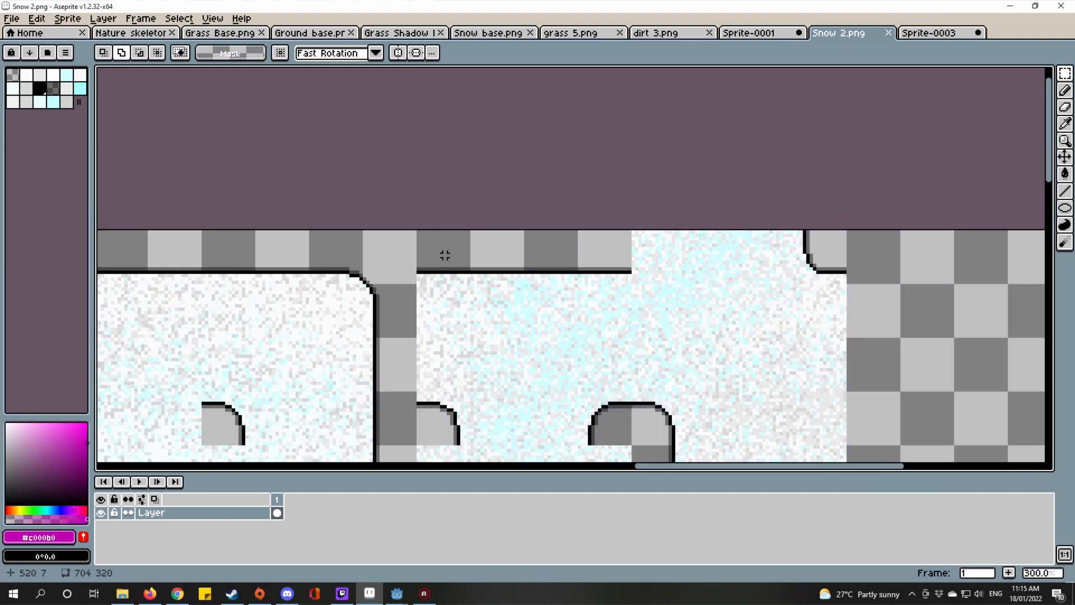
scroll(474, 198, up, 2)
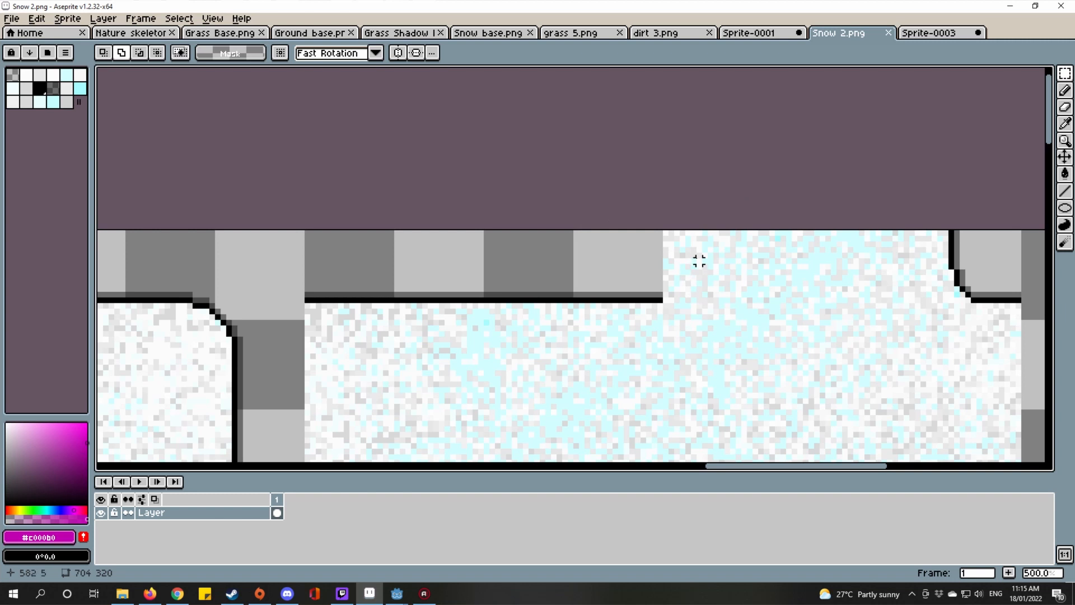
scroll(699, 261, up, 5)
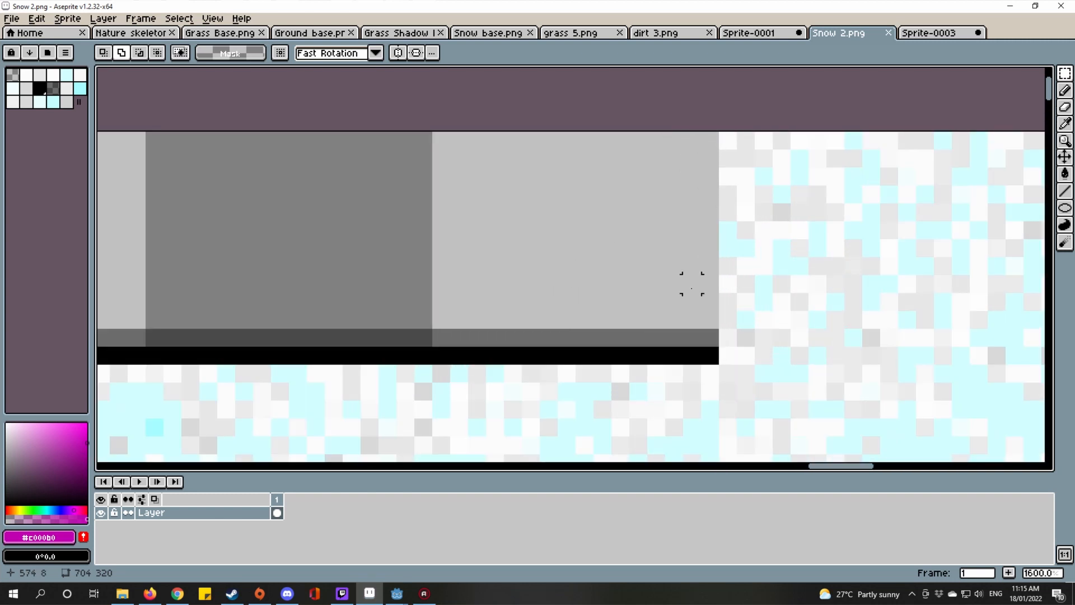
scroll(691, 283, down, 5)
scroll(837, 358, down, 2)
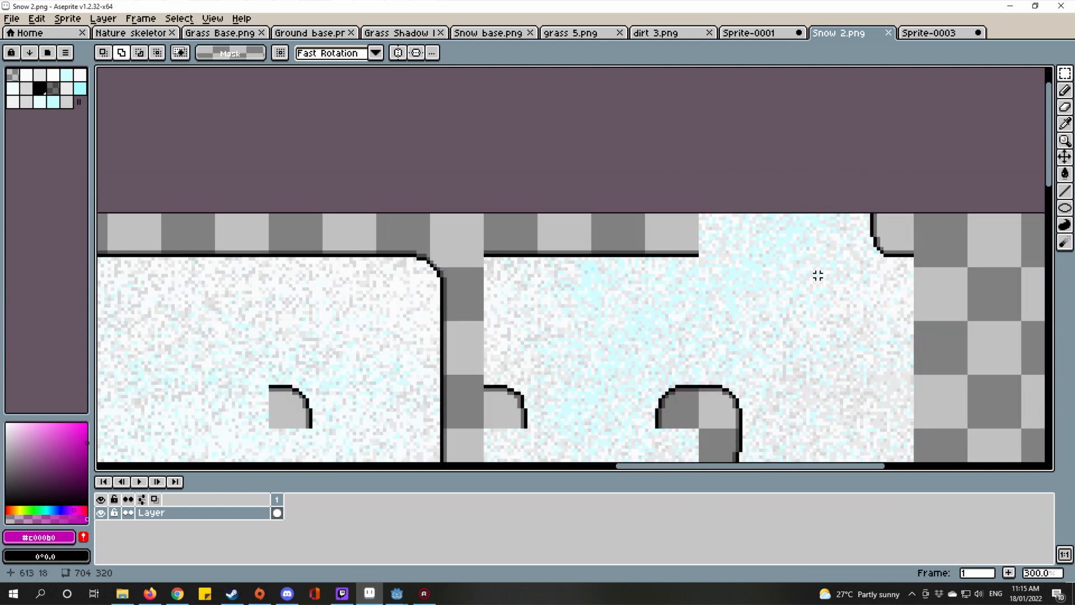
scroll(817, 275, up, 5)
scroll(750, 309, down, 8)
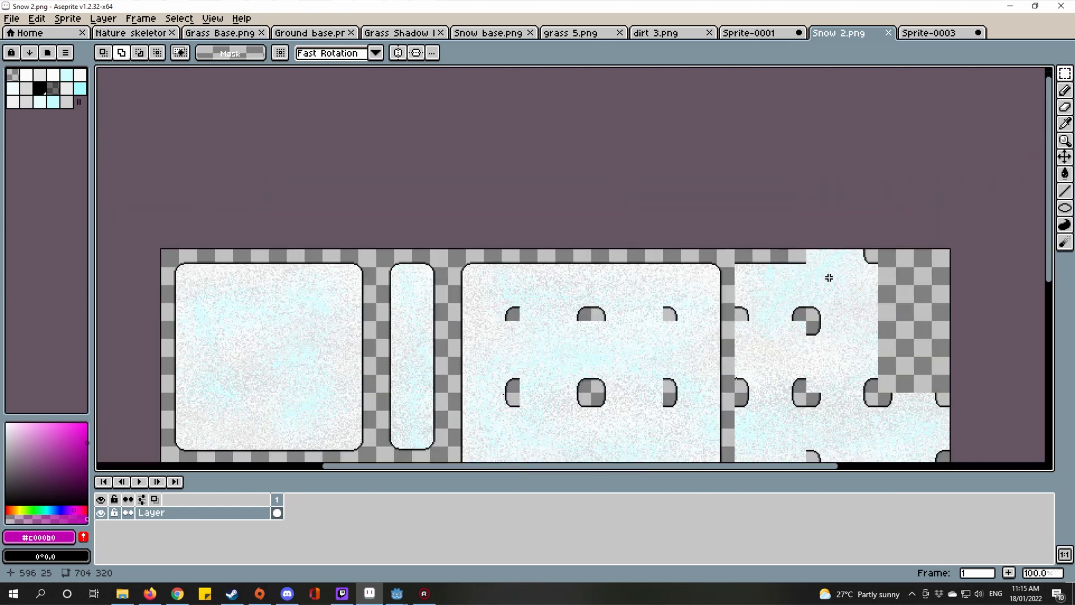
scroll(829, 278, up, 4)
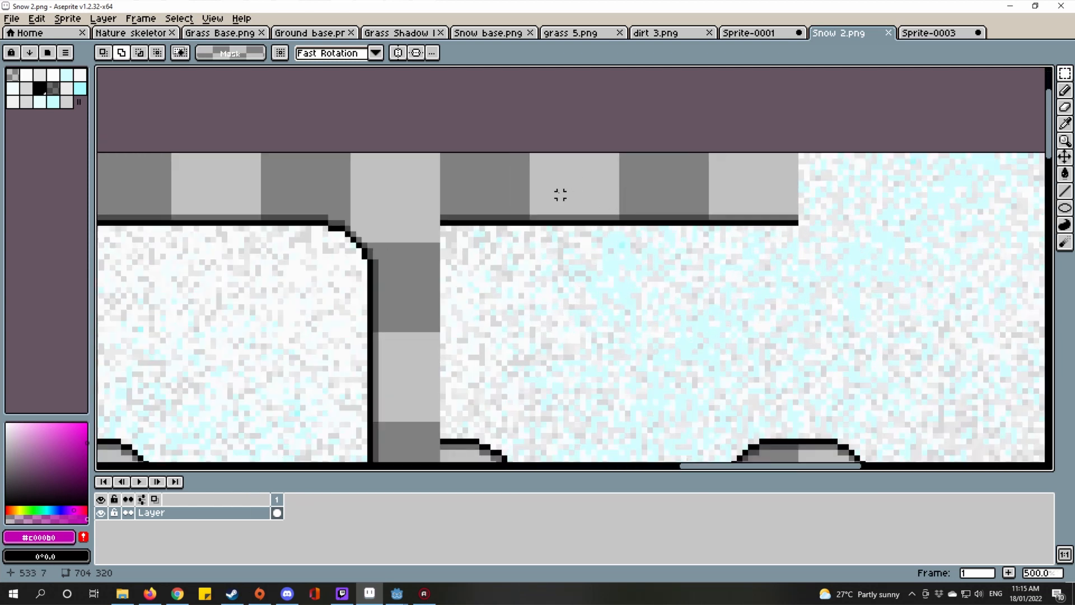
drag(560, 194, 625, 213)
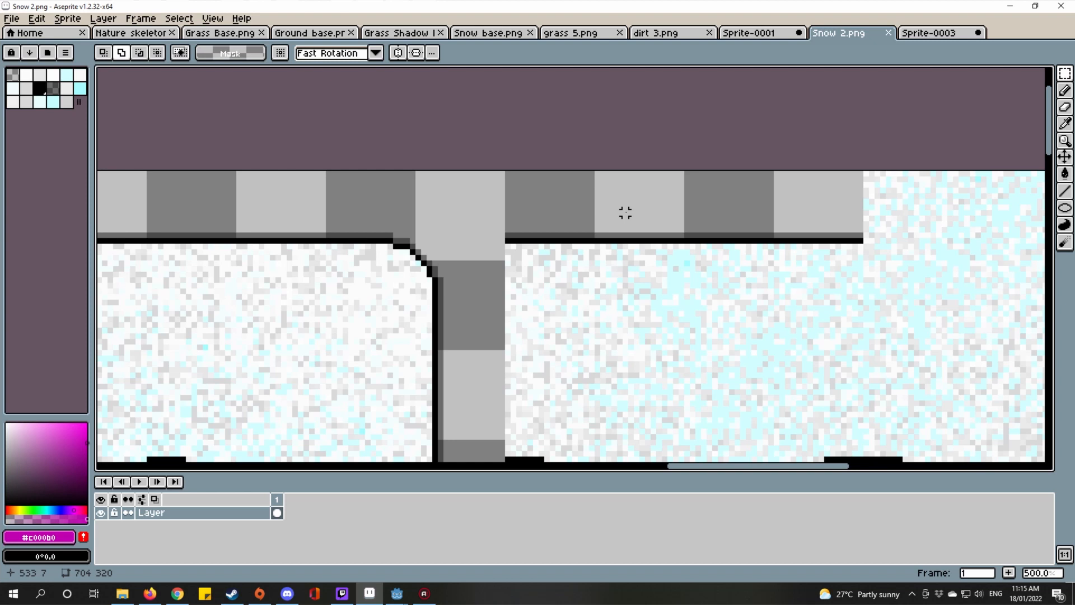
key(ctrl+Tab)
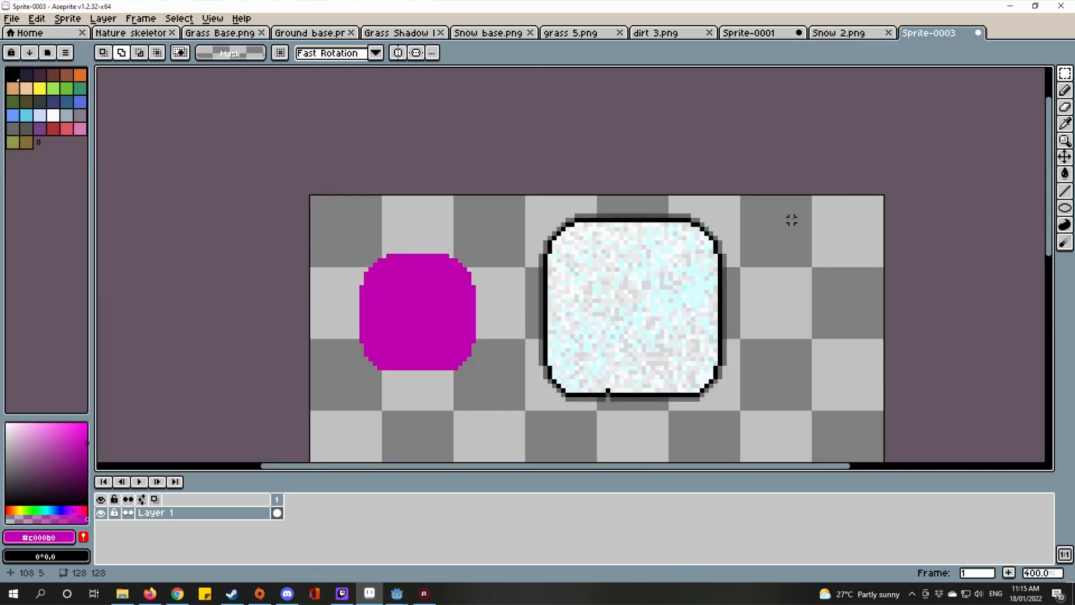
Step: Return to the magenta Sprite-0001 template after glancing at the Snow 2 and dirt 3 sprites
click(836, 32)
click(730, 35)
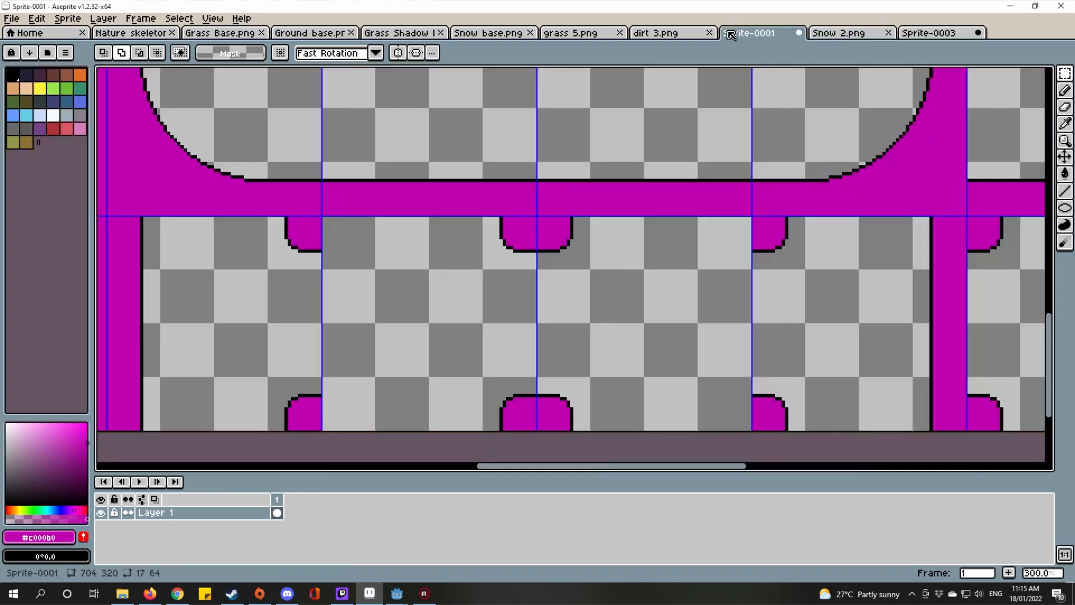
scroll(705, 97, down, 4)
scroll(700, 240, up, 2)
scroll(700, 240, down, 2)
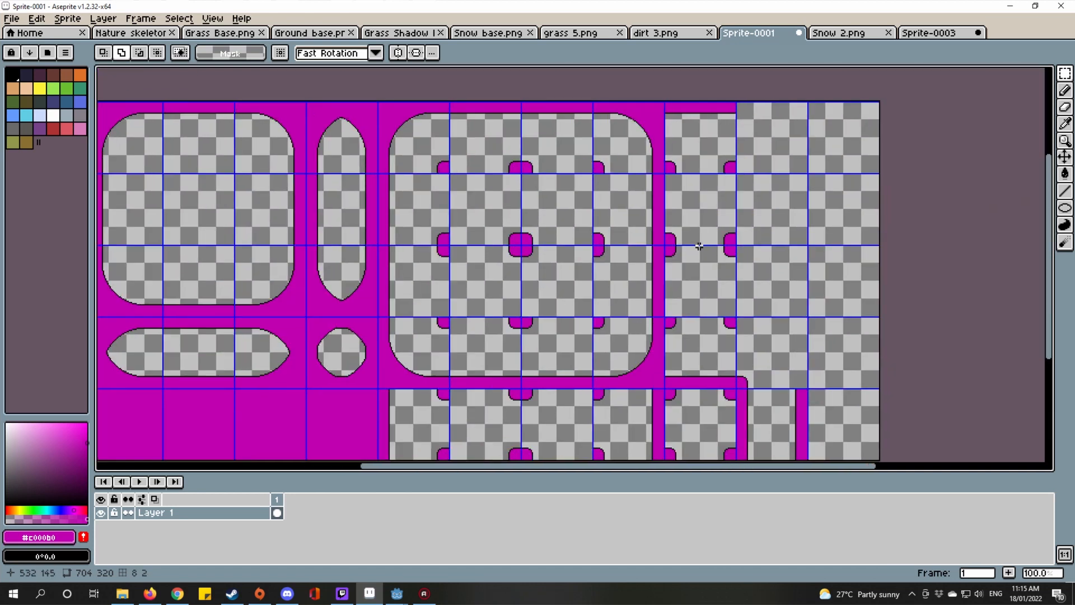
scroll(690, 240, up, 2)
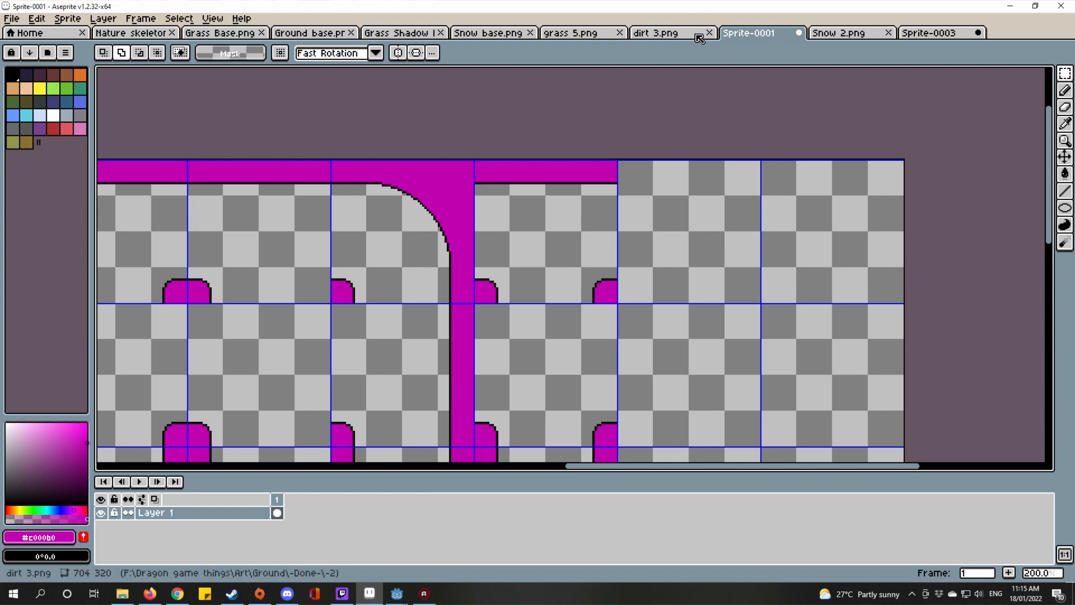
click(675, 35)
click(750, 33)
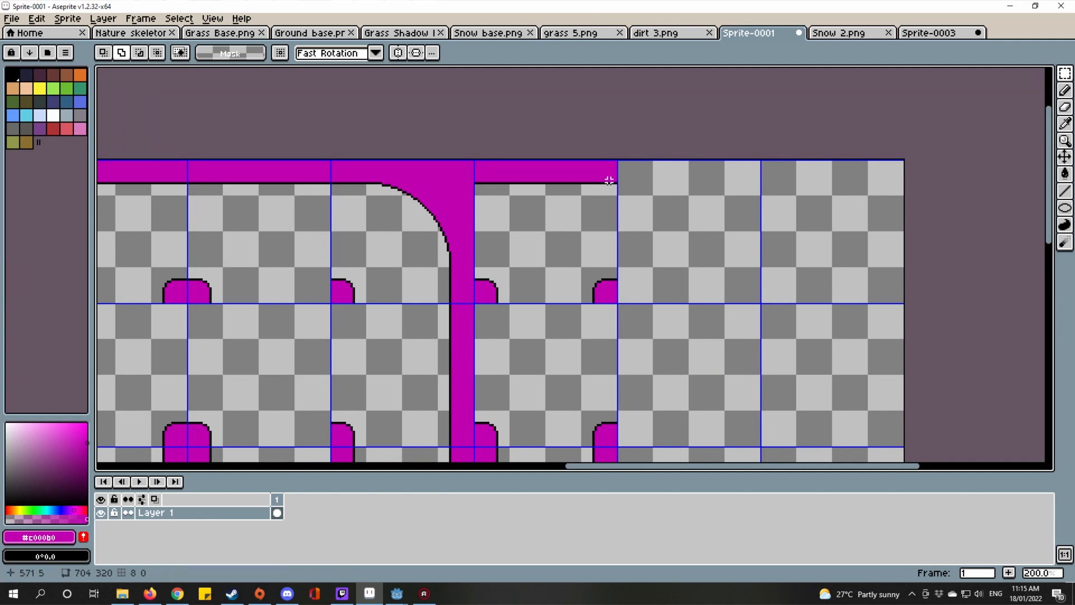
scroll(667, 236, down, 2)
scroll(667, 237, up, 2)
scroll(667, 237, up, 7)
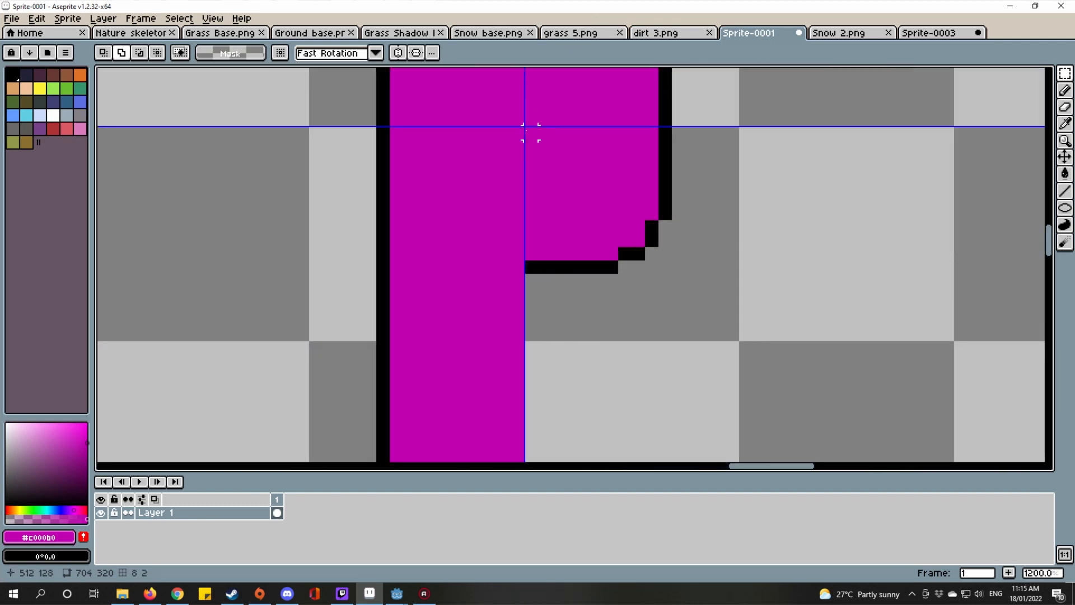
Step: Select a 16x16 corner piece beside the vertical connector and bring the top magenta strip into view
drag(525, 127, 535, 333)
scroll(715, 233, down, 3)
drag(715, 233, 491, 225)
scroll(650, 173, down, 1)
drag(650, 173, 481, 291)
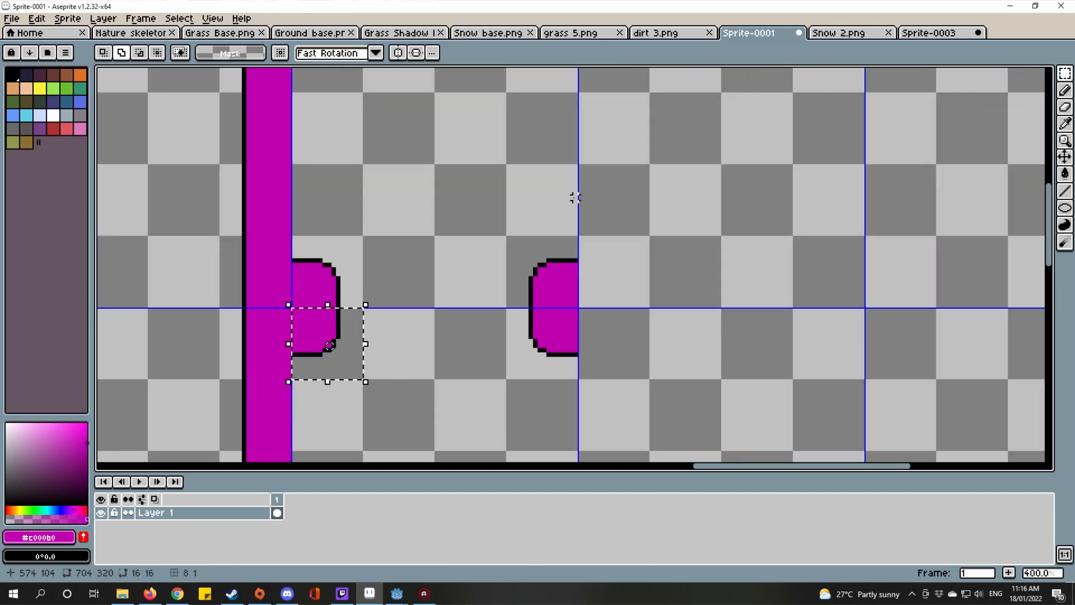
drag(577, 196, 508, 369)
scroll(508, 369, down, 1)
drag(560, 150, 526, 297)
scroll(519, 209, up, 3)
Step: Paste the corner piece onto the right end of the top magenta strip and commit it
key(ctrl+v)
drag(523, 229, 568, 295)
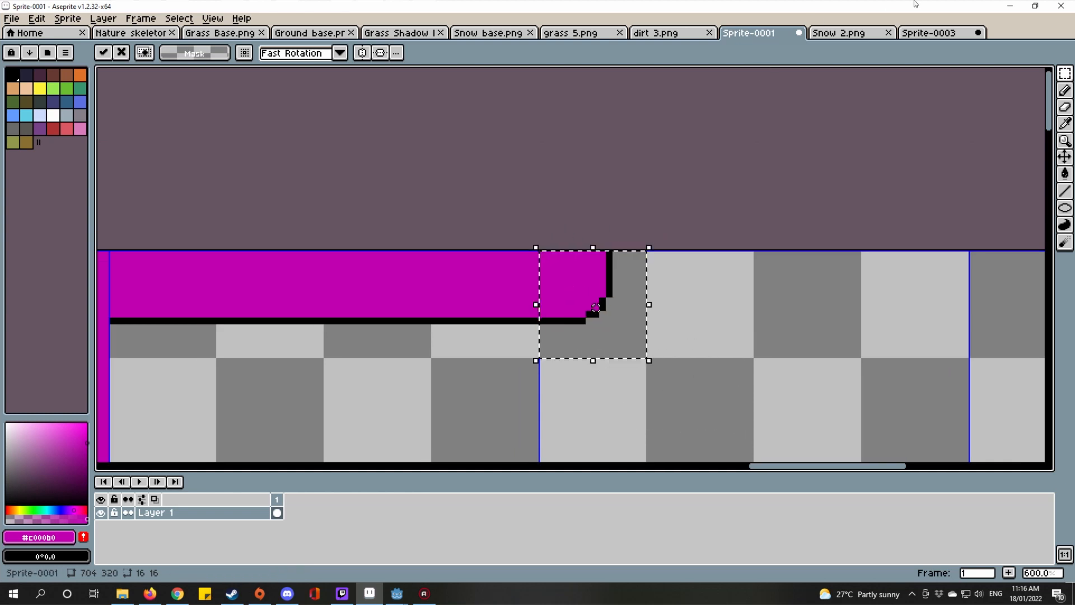
key(Return)
click(838, 32)
Step: Move the corner tile in Sprite-0001 down one 64 px cell
scroll(760, 207, up, 1)
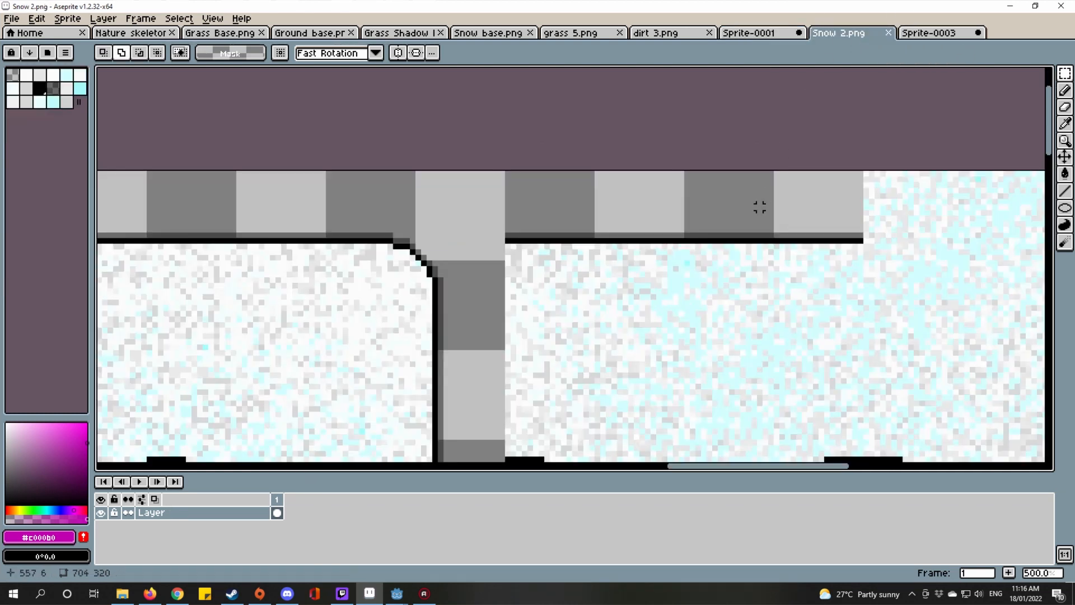
scroll(759, 207, down, 5)
scroll(801, 197, up, 3)
drag(801, 197, 715, 73)
click(762, 32)
scroll(715, 73, down, 2)
double_click(683, 142)
scroll(728, 241, down, 1)
drag(728, 241, 685, 109)
drag(684, 115, 679, 337)
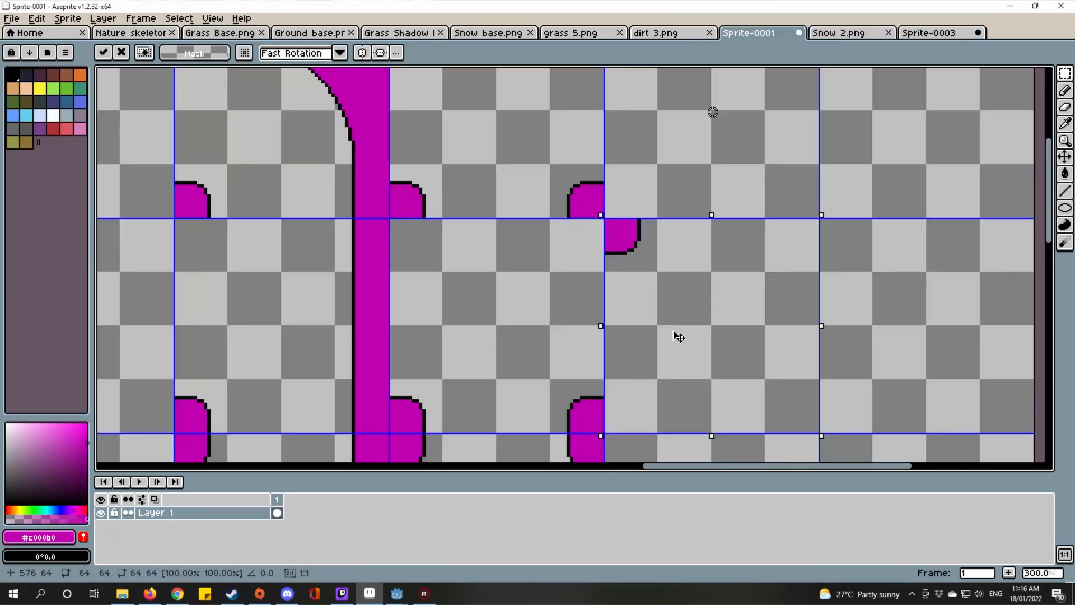
scroll(679, 333, down, 4)
key(Return)
Step: Select the stray tile near the grid corner and delete it
scroll(650, 286, up, 5)
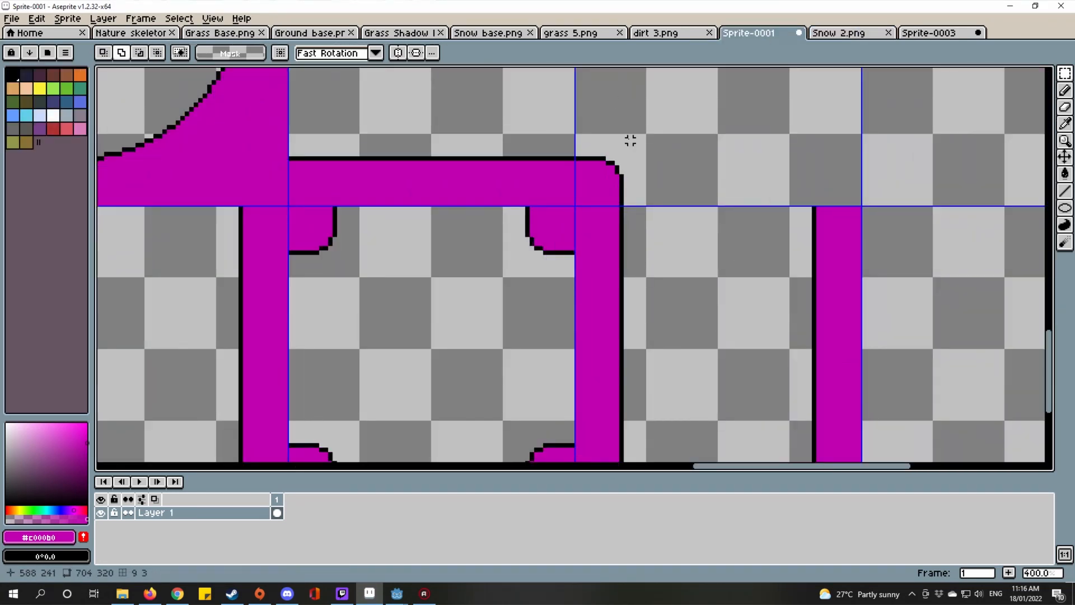
drag(761, 209, 745, 152)
scroll(574, 150, up, 1)
drag(557, 150, 997, 389)
drag(806, 180, 744, 378)
scroll(744, 378, down, 6)
scroll(760, 312, up, 2)
drag(761, 311, 821, 184)
scroll(706, 380, up, 2)
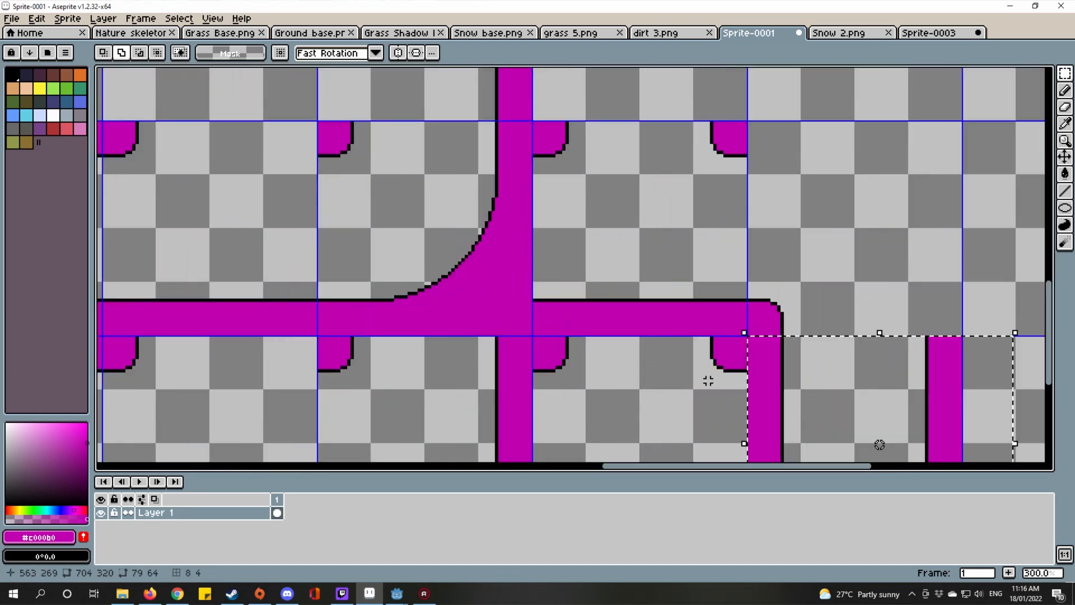
drag(698, 267, 315, 206)
key(Delete)
Step: Compare the template's inner-corner shapes against the Sprite-0003 and Snow 2 references
scroll(469, 236, down, 2)
scroll(469, 236, down, 1)
drag(468, 236, 540, 328)
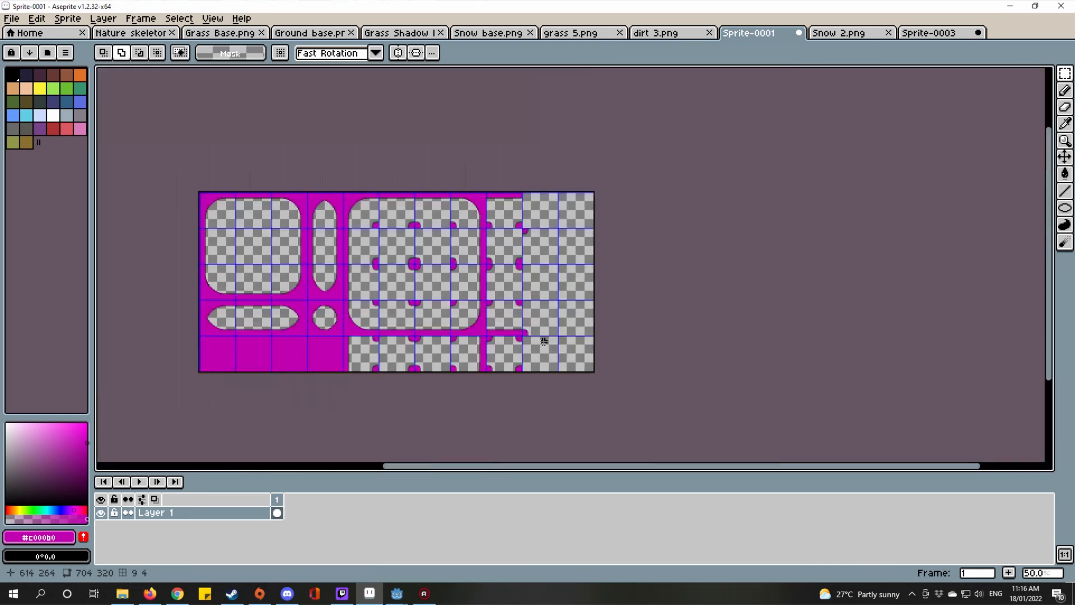
scroll(541, 328, down, 1)
scroll(548, 277, up, 2)
scroll(510, 213, up, 1)
drag(511, 212, 545, 342)
scroll(545, 342, up, 2)
scroll(560, 318, up, 1)
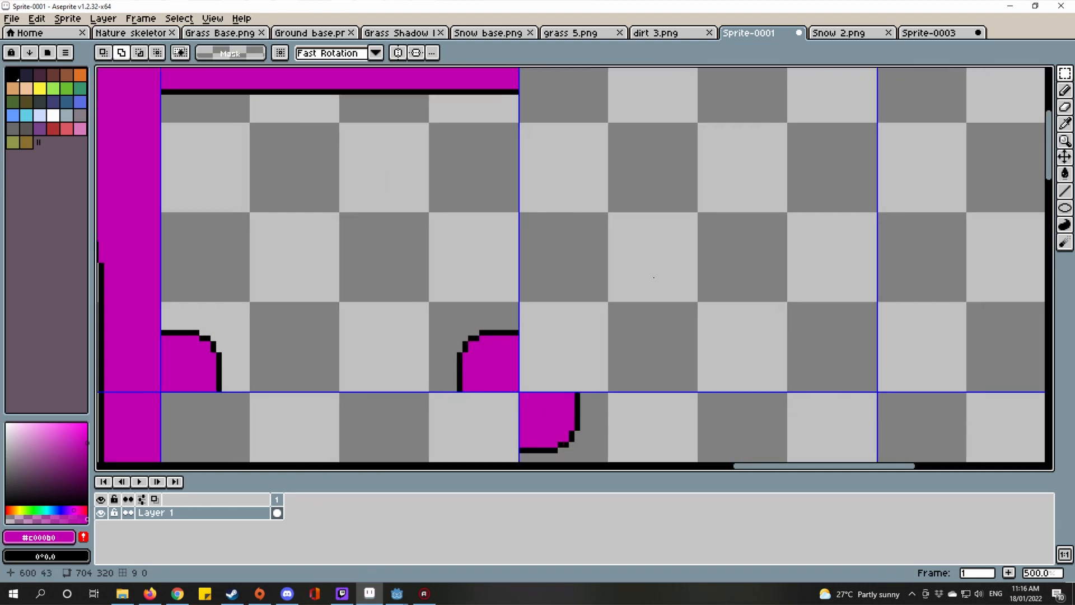
click(938, 35)
key(ctrl+shift+Tab)
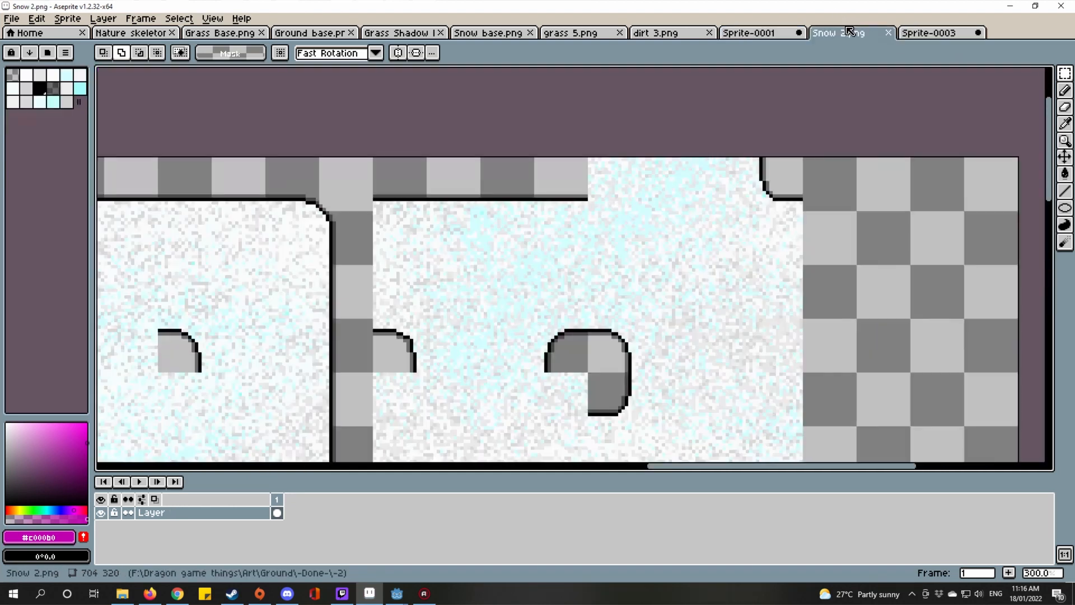
click(746, 35)
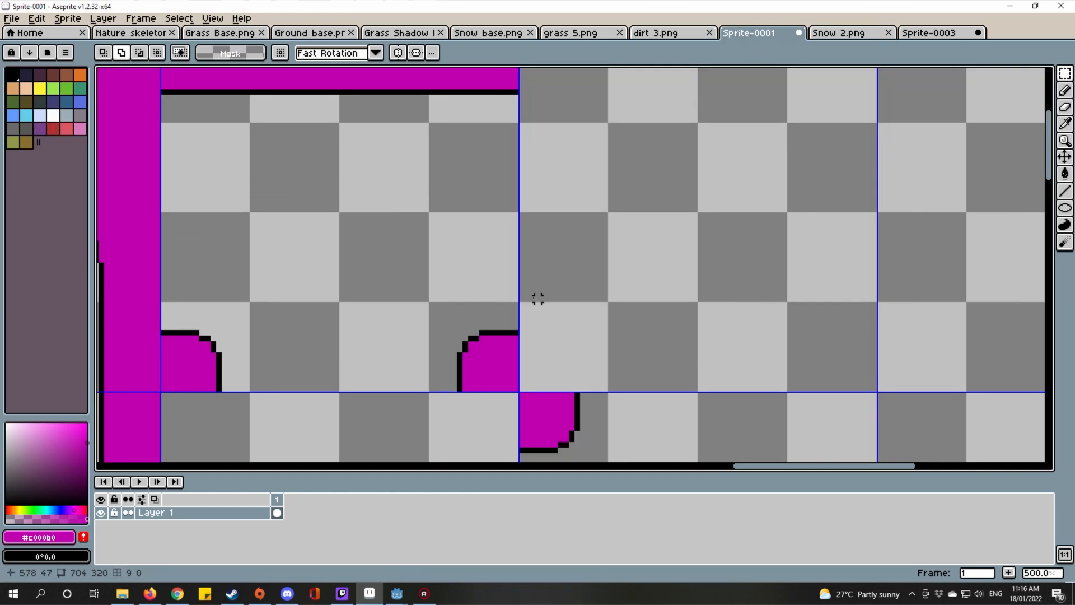
scroll(587, 288, down, 2)
scroll(516, 259, up, 2)
scroll(612, 245, up, 4)
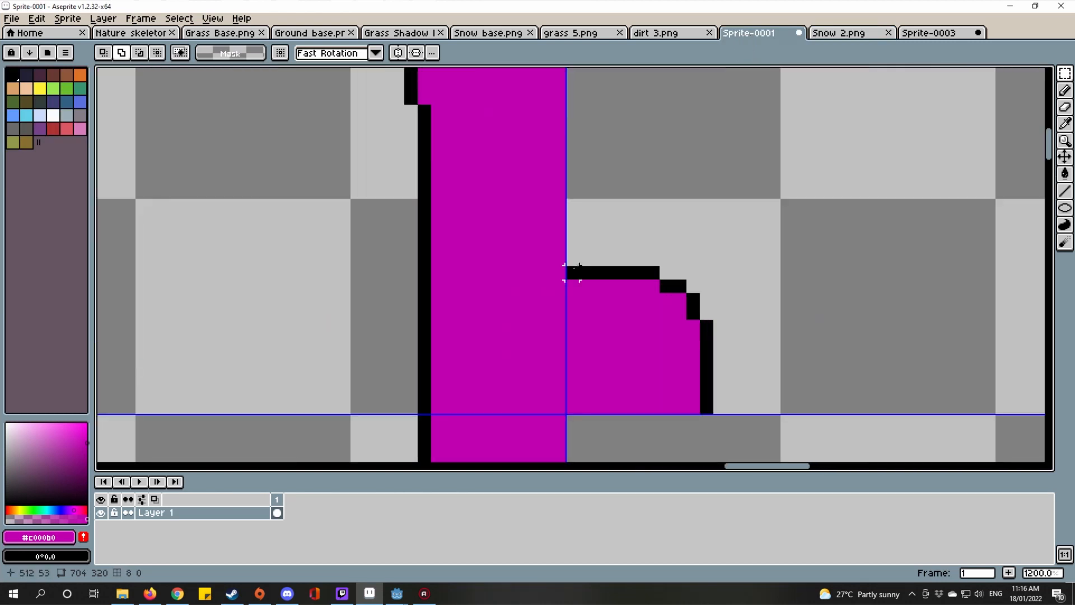
Step: Place a copy of the small inner-corner shape to the right and commit it
mouse_move(572, 273)
mouse_down()
mouse_move(760, 407)
mouse_move(748, 407)
mouse_up()
drag(831, 300, 503, 268)
scroll(502, 269, down, 2)
click(428, 307)
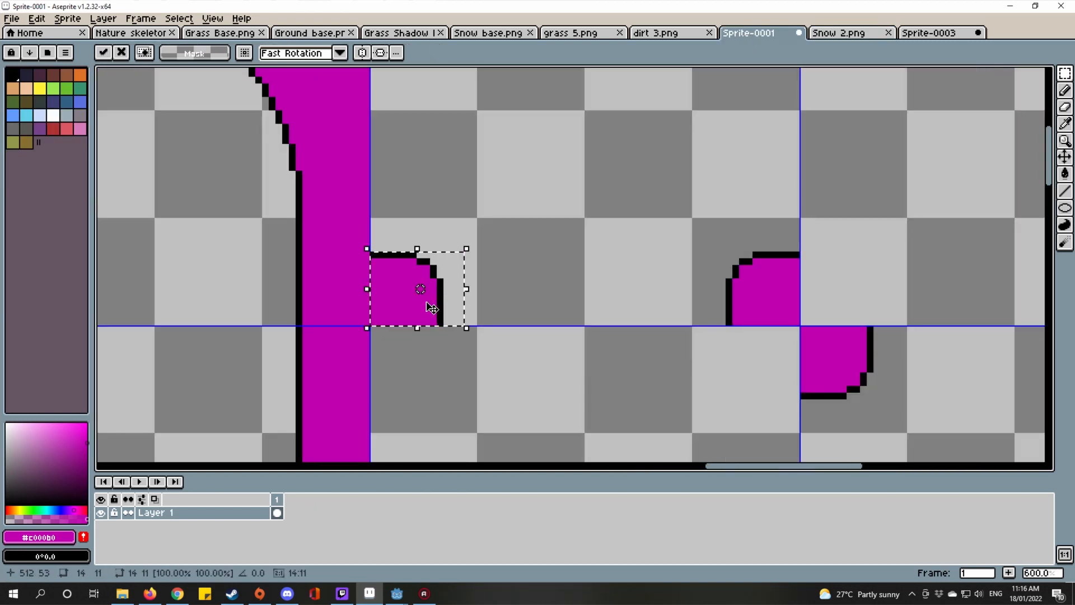
drag(432, 307, 707, 289)
scroll(850, 290, down, 3)
key(ctrl+d)
Step: Check the Snow 2 layout, then pan the template to the rounded bump area
click(943, 31)
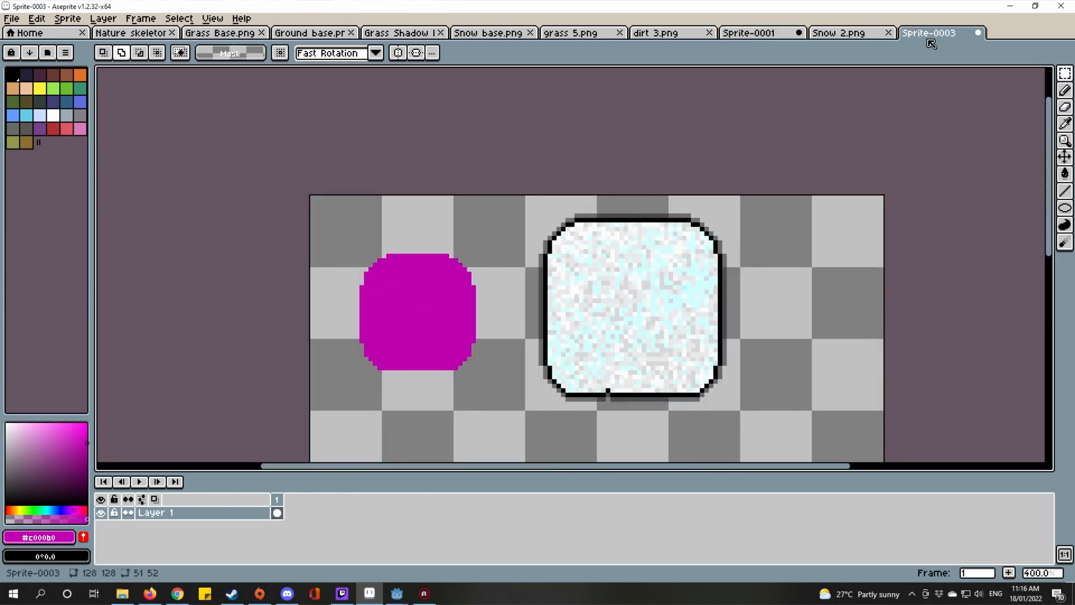
click(852, 33)
click(749, 37)
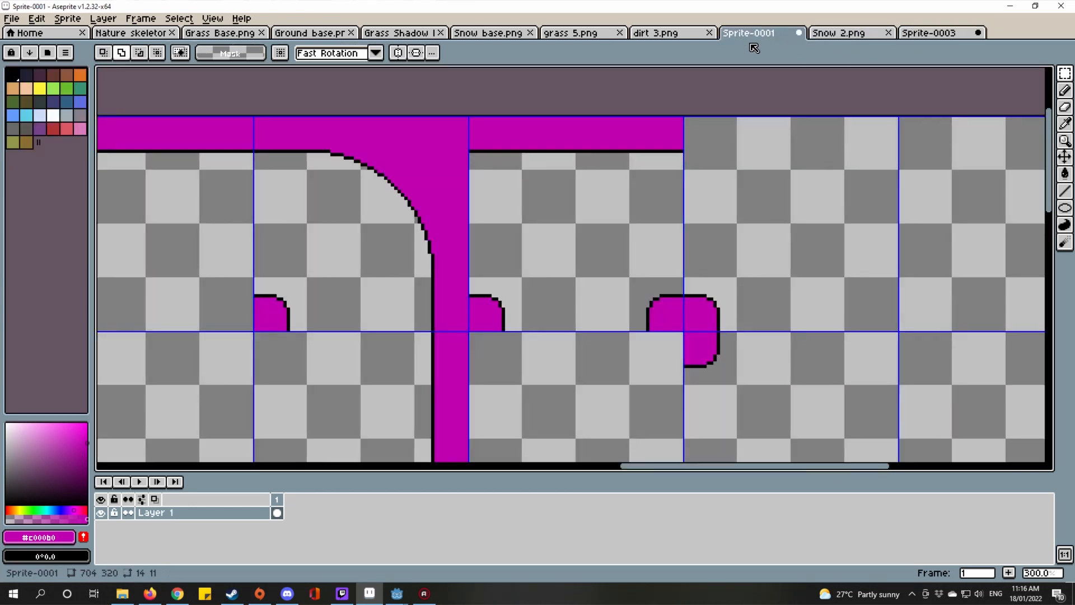
drag(843, 185, 967, 179)
scroll(967, 178, down, 1)
drag(547, 295, 683, 244)
scroll(683, 244, up, 1)
scroll(468, 424, up, 7)
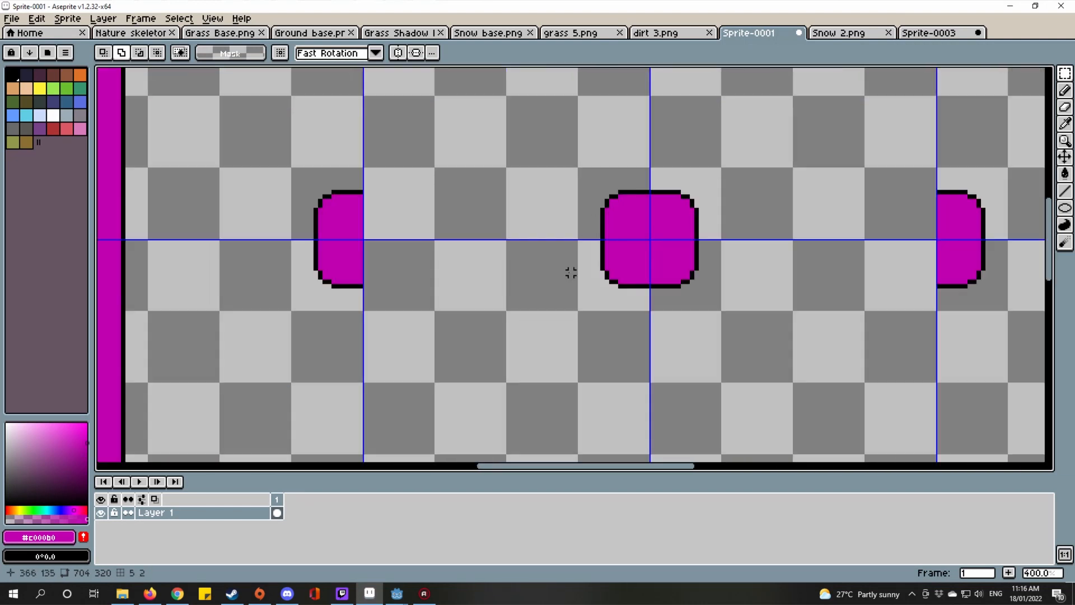
Step: Move the lower part of the rounded bump to the cell's top-right corner
drag(630, 197, 802, 406)
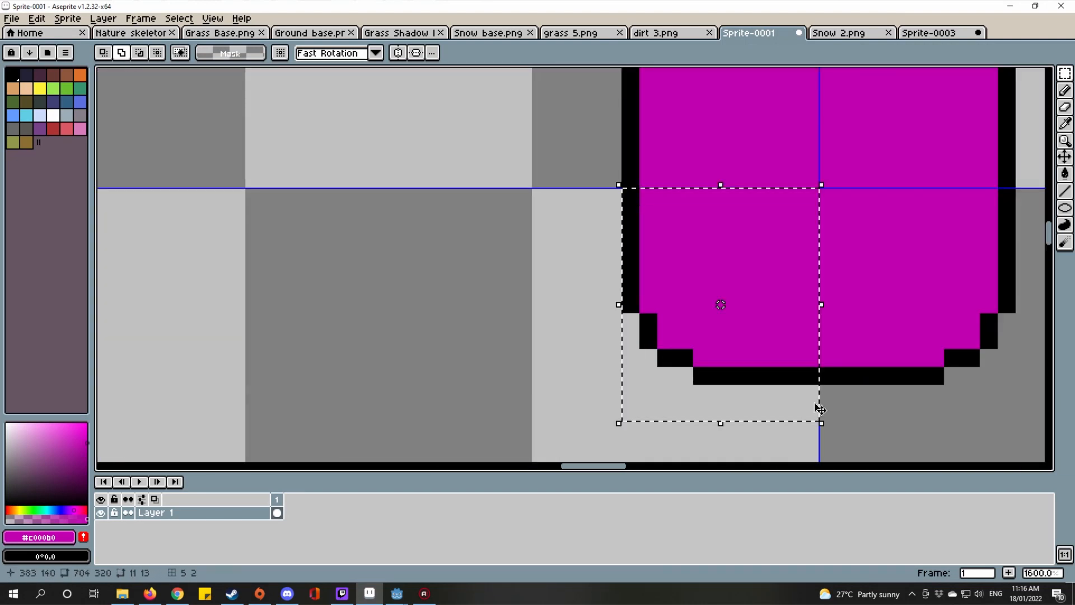
scroll(836, 282, down, 5)
scroll(851, 247, down, 2)
scroll(595, 295, down, 1)
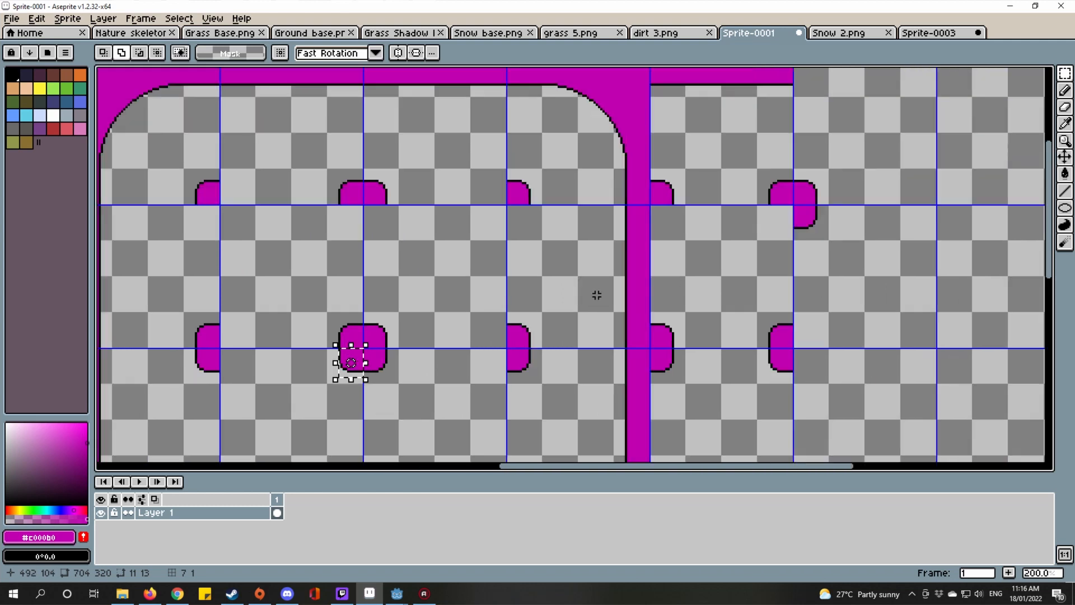
scroll(473, 320, down, 1)
click(473, 323)
scroll(472, 323, up, 6)
drag(720, 207, 768, 156)
scroll(766, 160, down, 6)
drag(705, 260, 720, 269)
key(Return)
scroll(728, 271, down, 2)
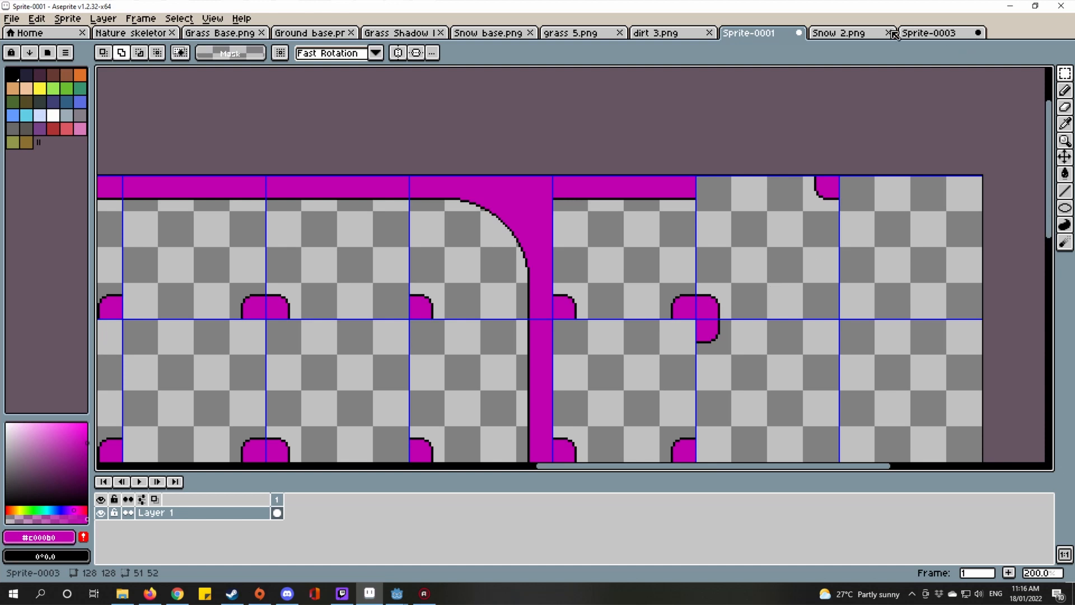
Step: Compare the rearranged template with the Snow 2 reference layout
click(870, 34)
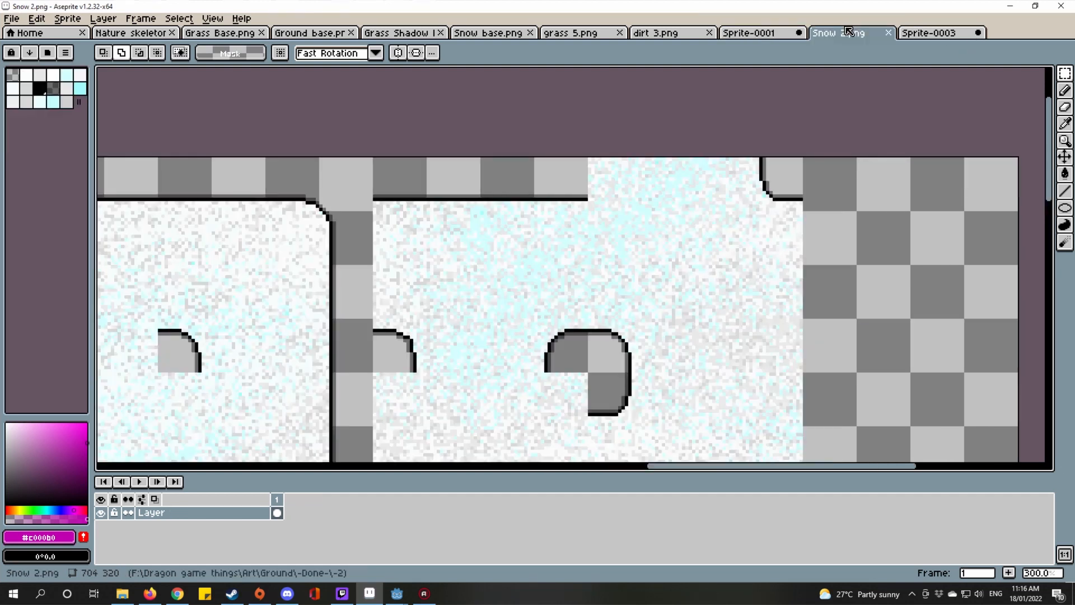
click(756, 37)
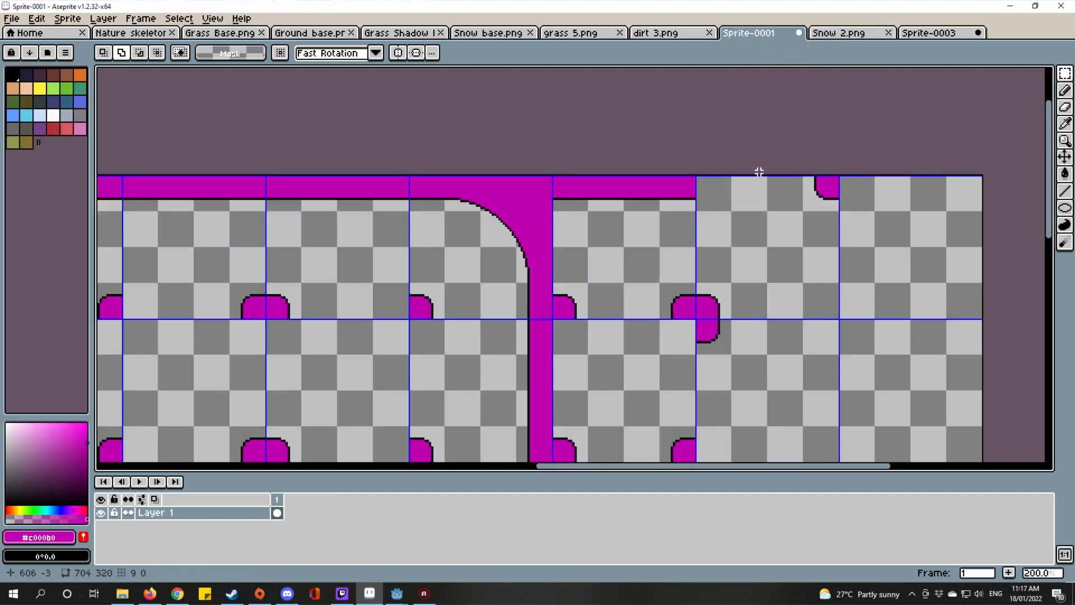
scroll(759, 172, down, 3)
click(840, 33)
scroll(788, 179, down, 1)
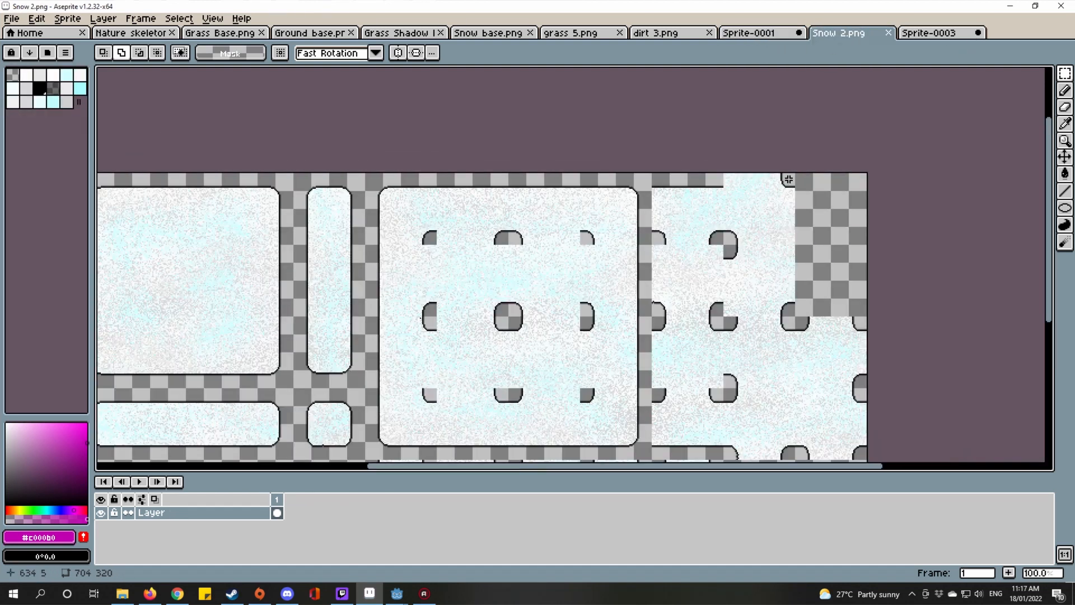
scroll(788, 179, up, 2)
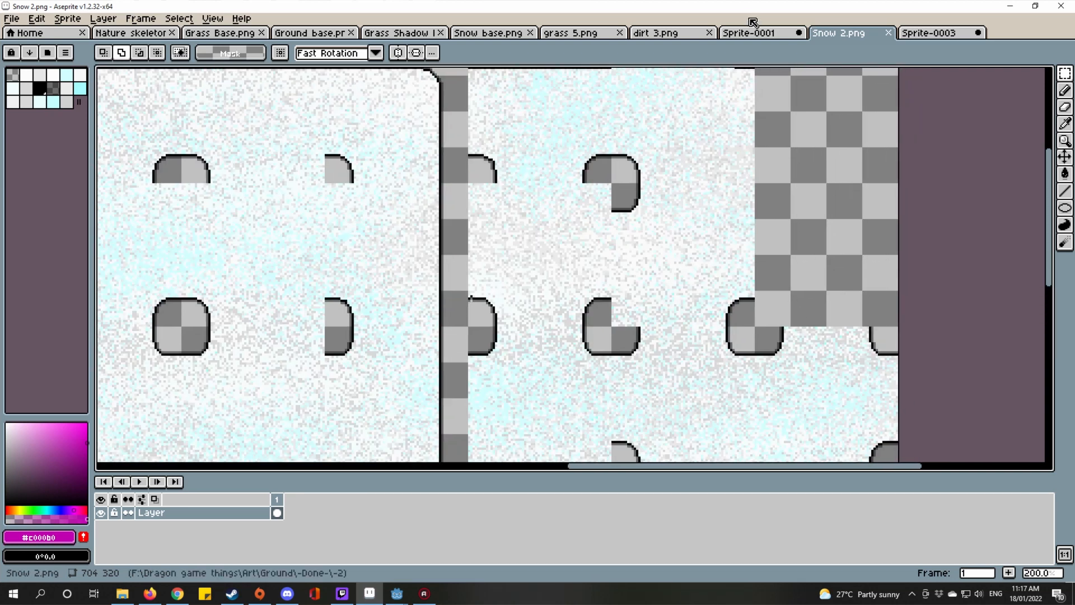
click(752, 32)
scroll(849, 173, up, 1)
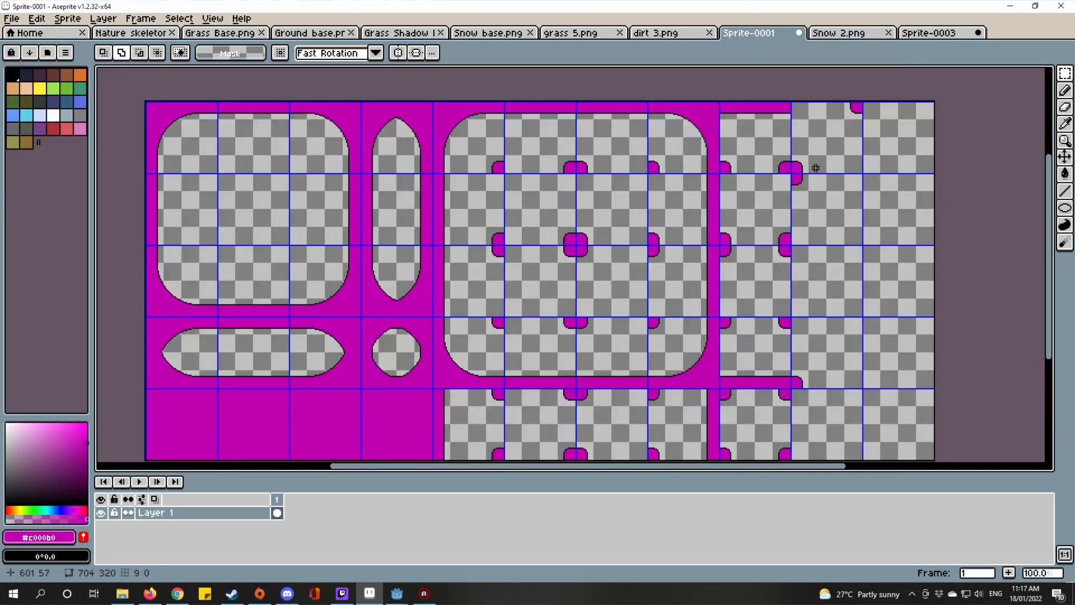
Step: Copy a bump tile and place the copy in an empty grid cell
scroll(613, 246, up, 1)
key(ctrl+v)
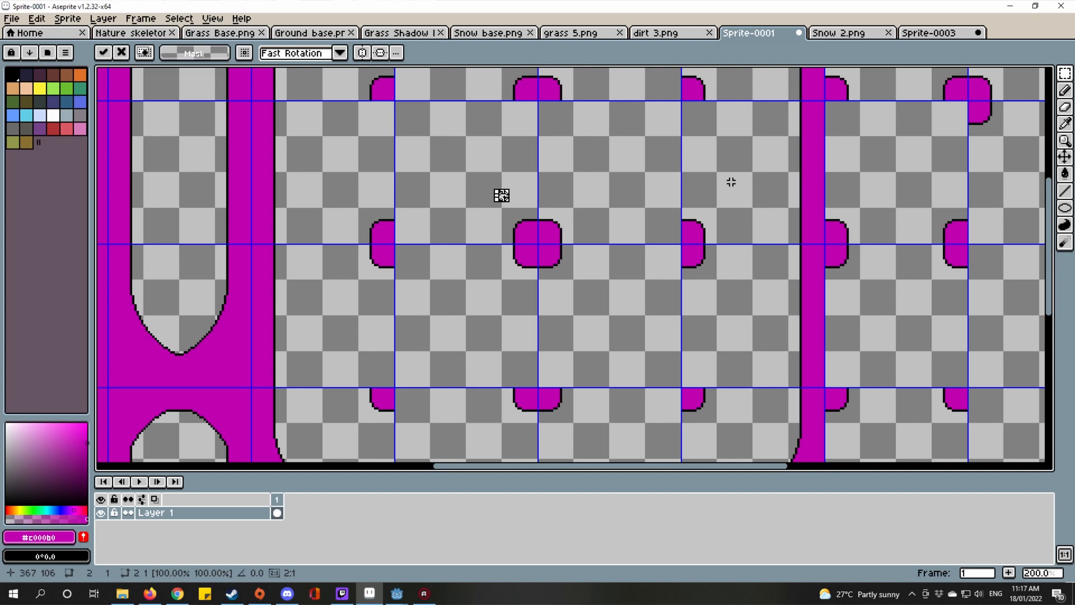
double_click(464, 185)
key(ctrl+c)
drag(913, 197, 542, 311)
key(ctrl+v)
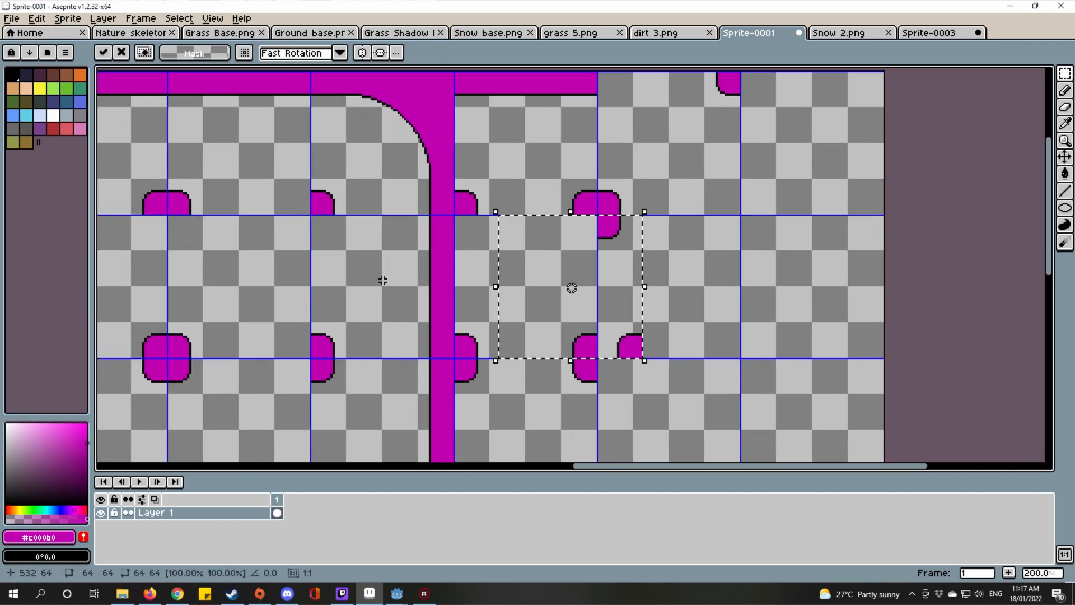
scroll(626, 317, up, 1)
drag(646, 366, 795, 360)
key(ctrl+d)
Step: After checking Snow 2, paste another bump tile copy into the cell beside the bump
scroll(795, 360, down, 2)
drag(779, 283, 618, 153)
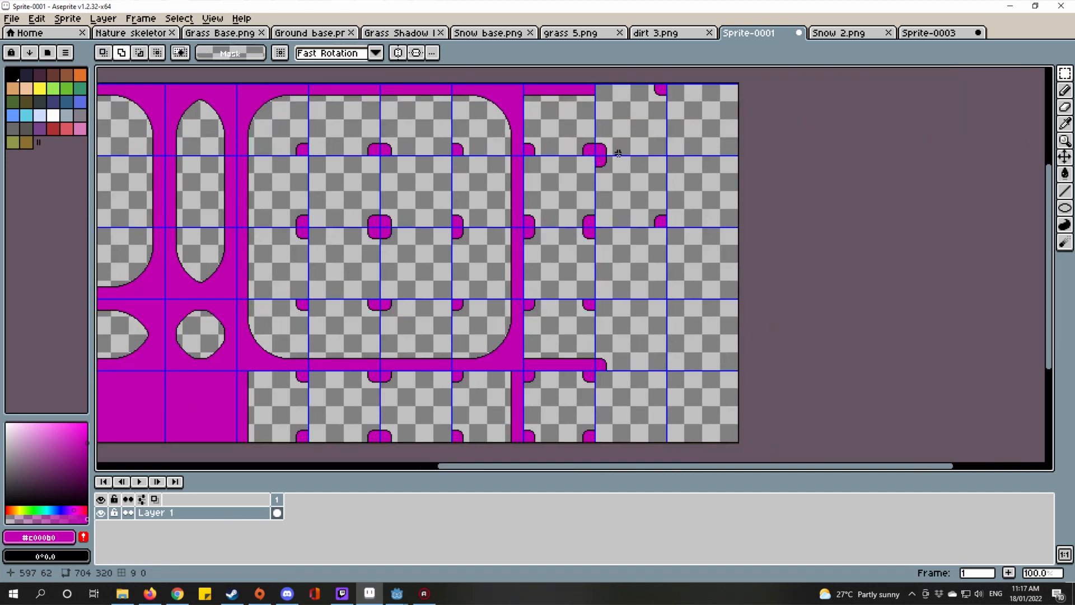
click(843, 34)
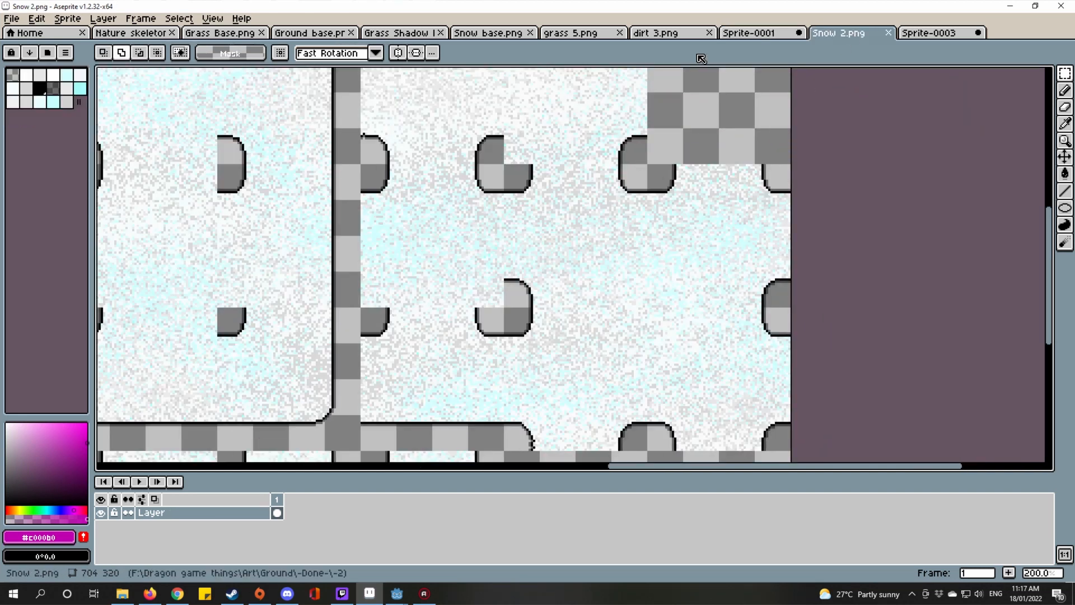
click(734, 35)
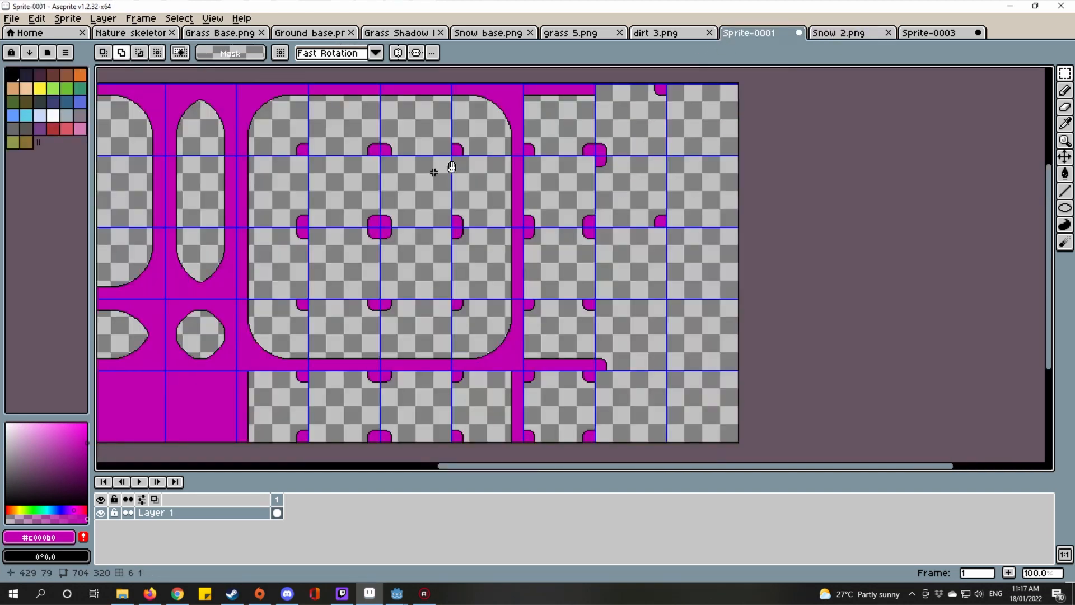
drag(451, 167, 602, 150)
key(ctrl+v)
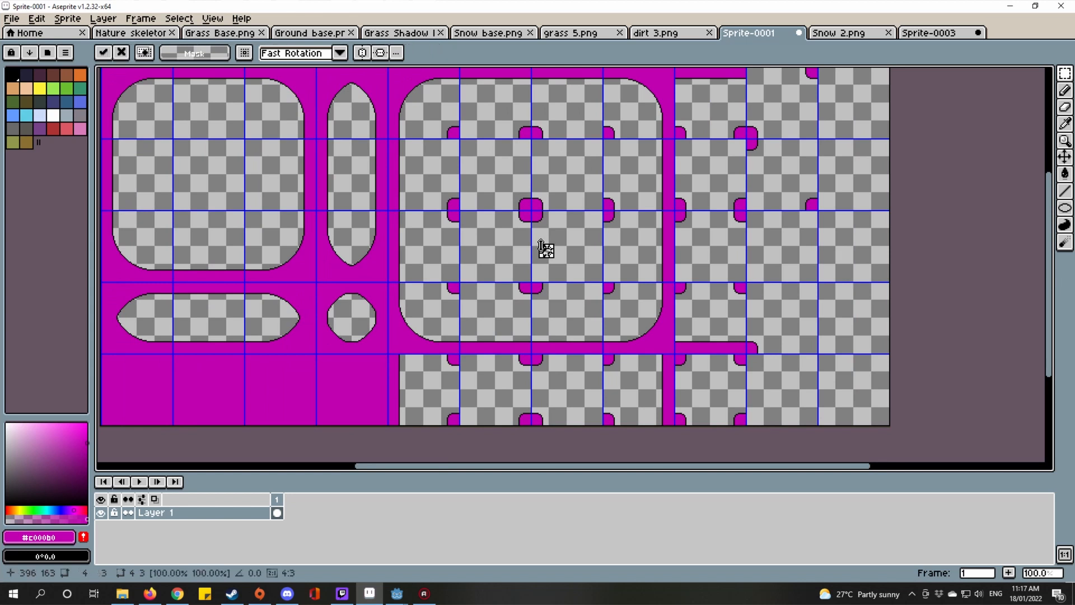
double_click(567, 230)
scroll(798, 168, up, 1)
drag(771, 166, 662, 161)
drag(663, 238, 655, 196)
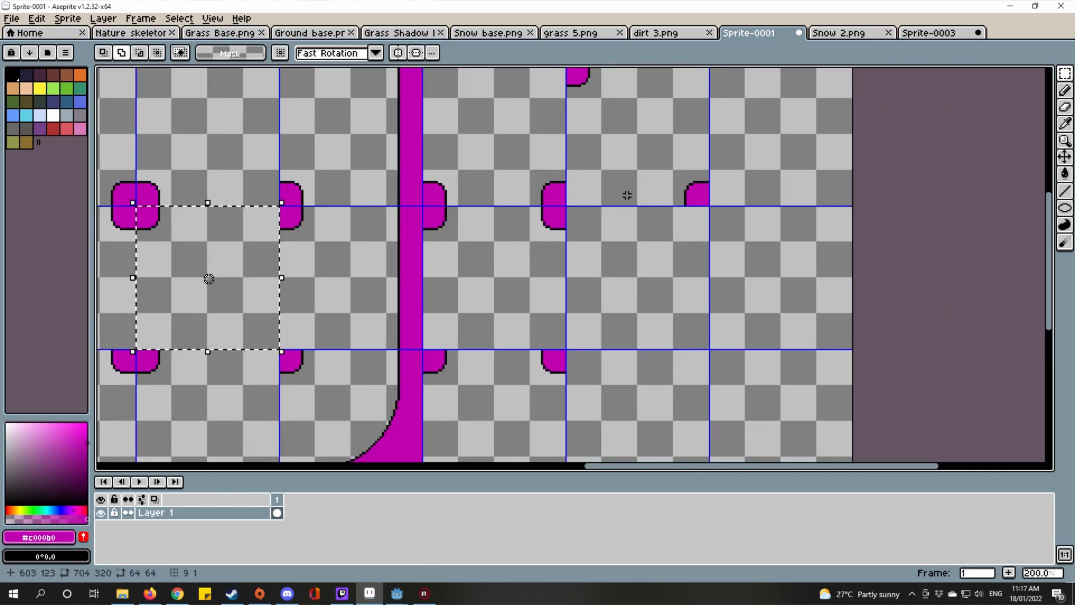
key(ctrl+v)
drag(170, 244, 580, 252)
scroll(567, 199, up, 3)
scroll(567, 199, up, 1)
scroll(580, 253, down, 4)
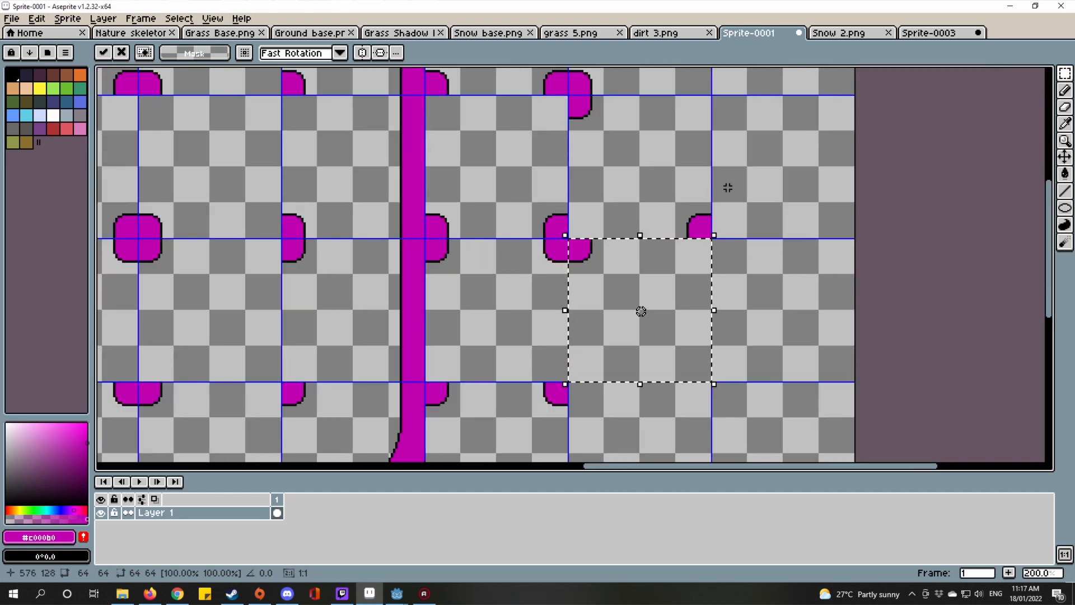
click(788, 84)
Step: Compare the template's right-hand tiles against the Snow 2 reference layout
click(839, 33)
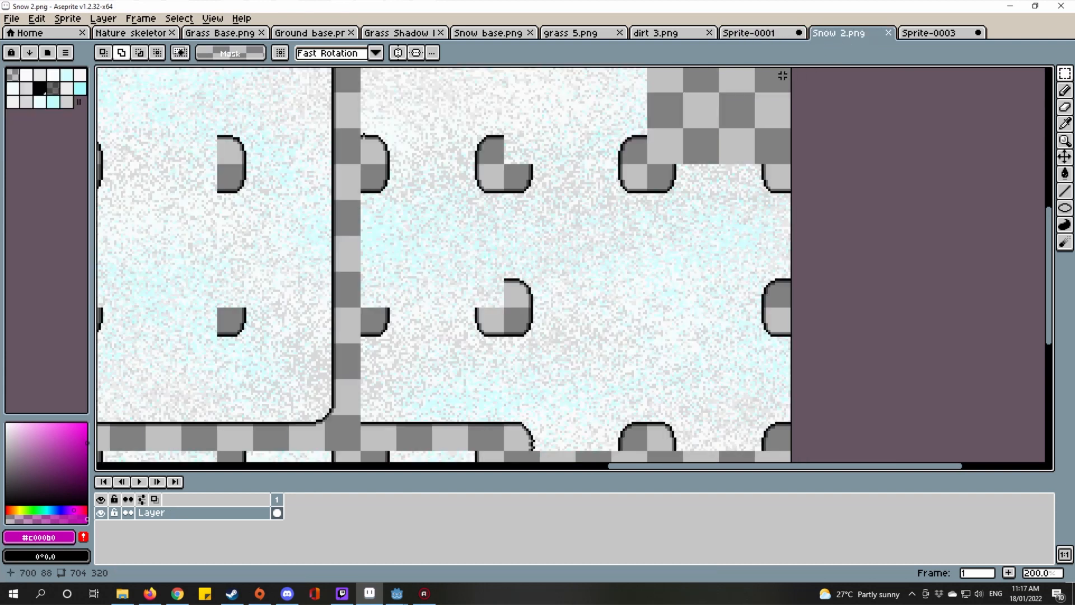
scroll(760, 185, down, 4)
scroll(760, 185, up, 1)
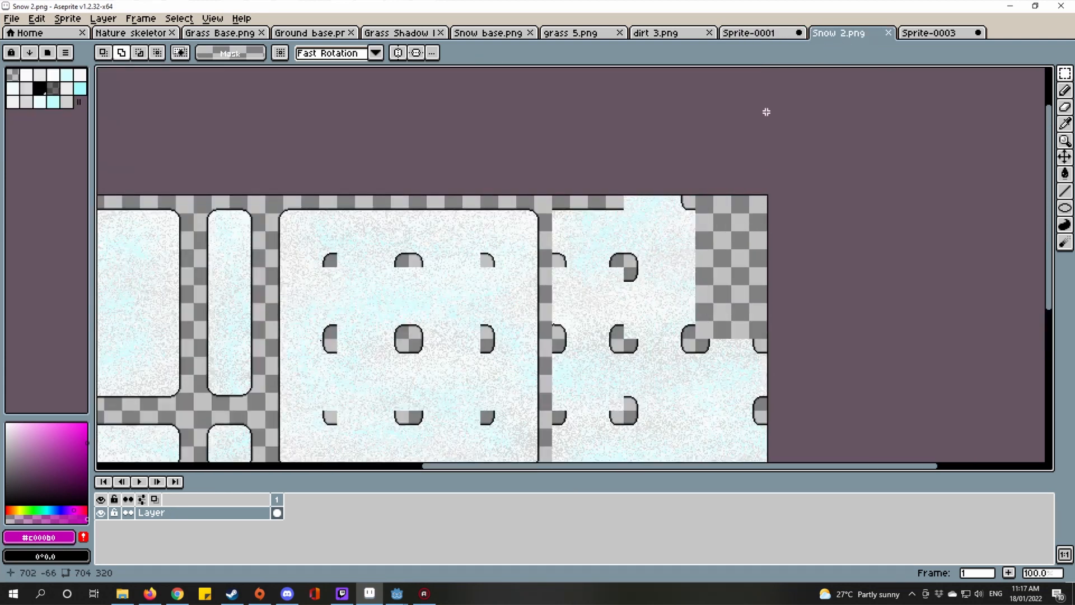
click(771, 31)
scroll(746, 214, down, 1)
scroll(747, 214, up, 1)
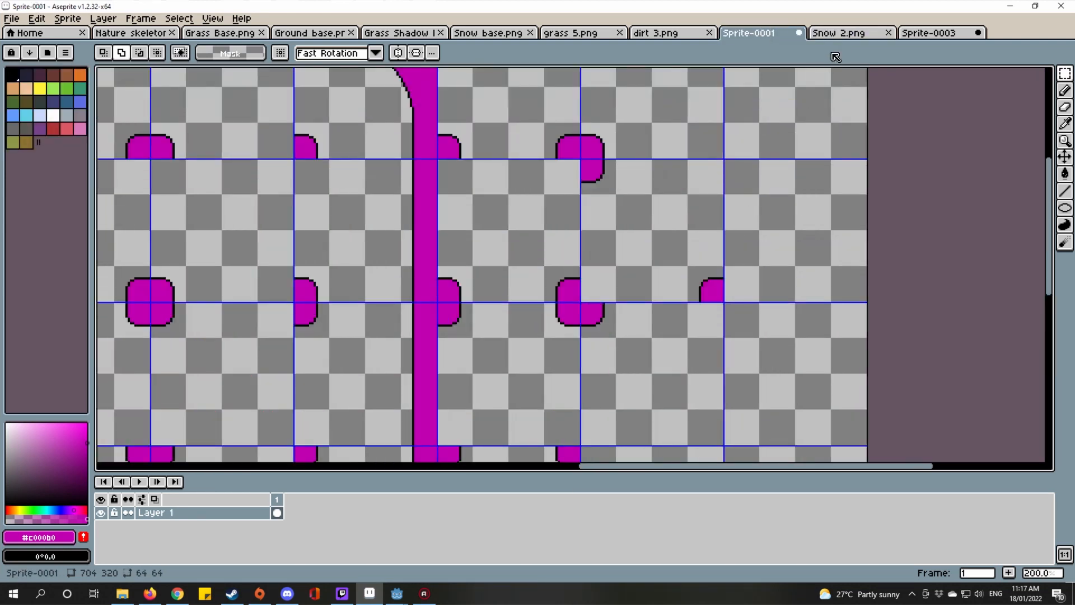
click(839, 33)
scroll(775, 309, up, 1)
scroll(811, 212, up, 1)
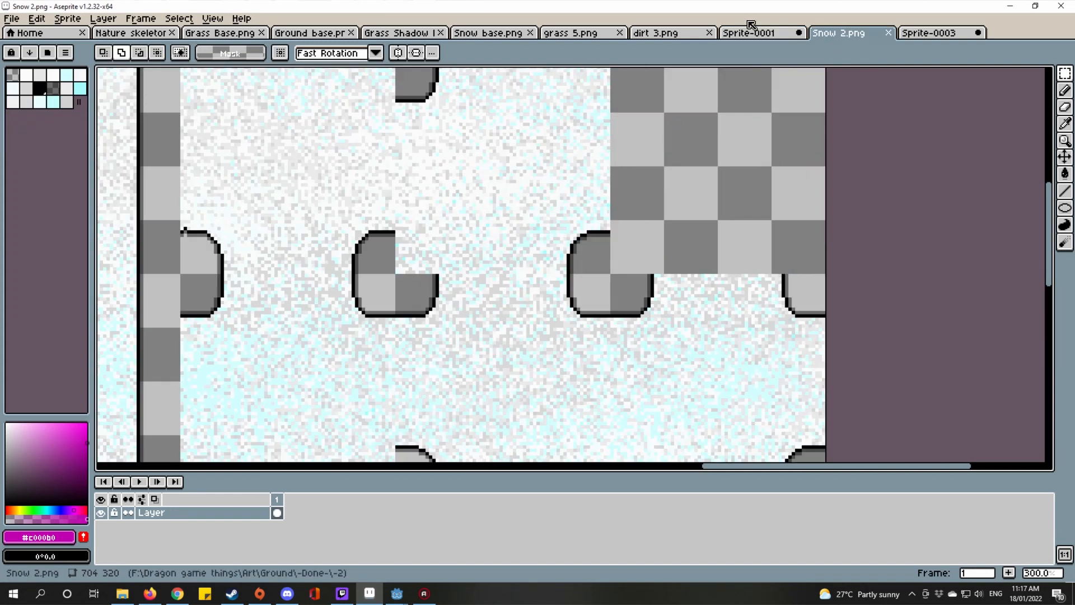
click(761, 33)
drag(742, 265, 728, 208)
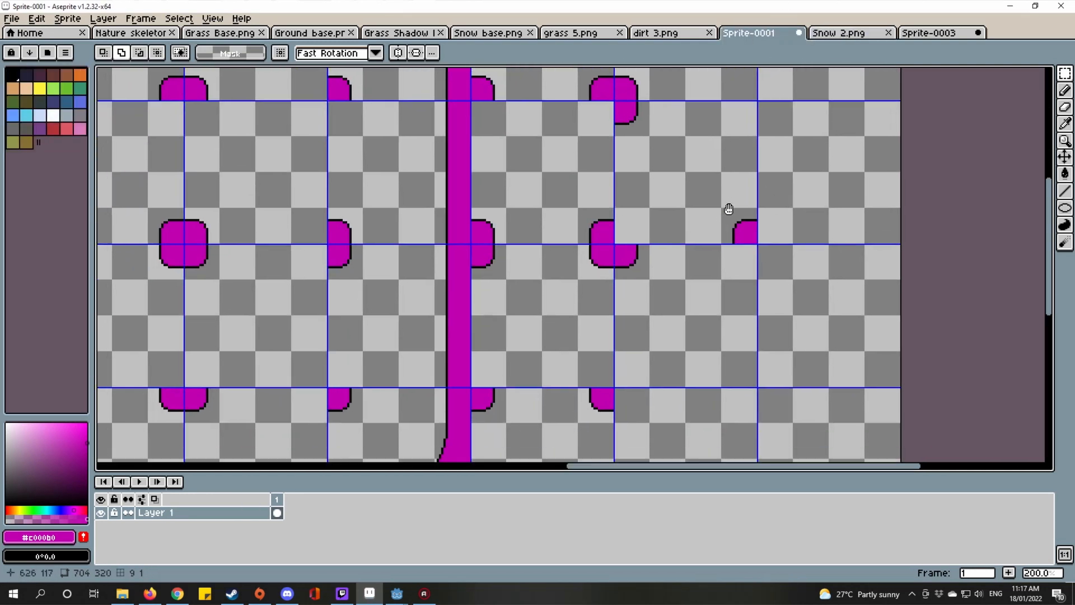
click(839, 33)
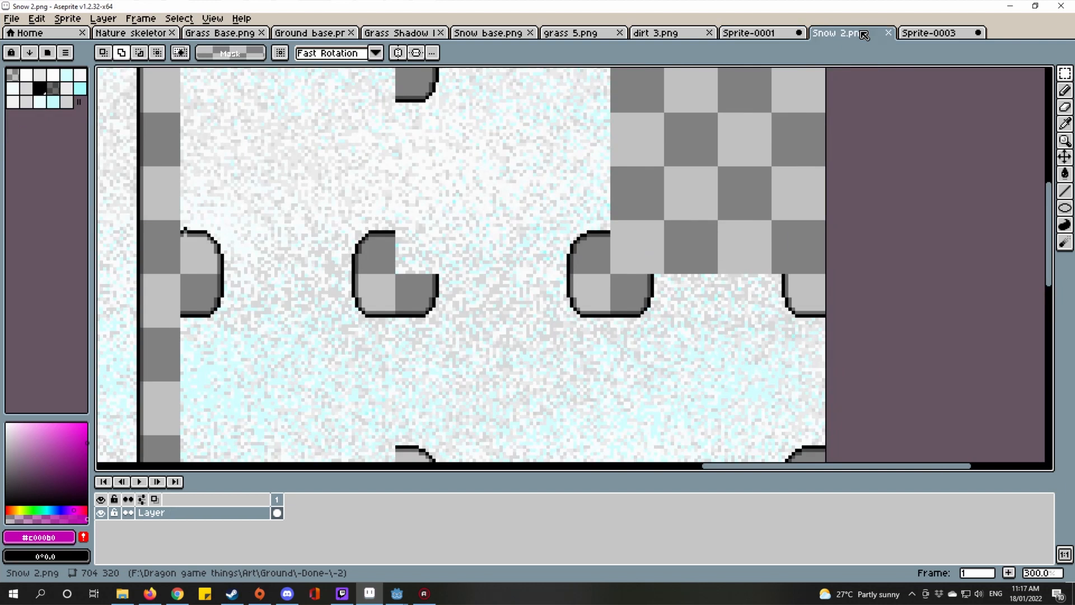
click(750, 31)
Step: Select a 64x64 tile cell and drag it right between the two outlined half-bumps
drag(752, 293, 685, 211)
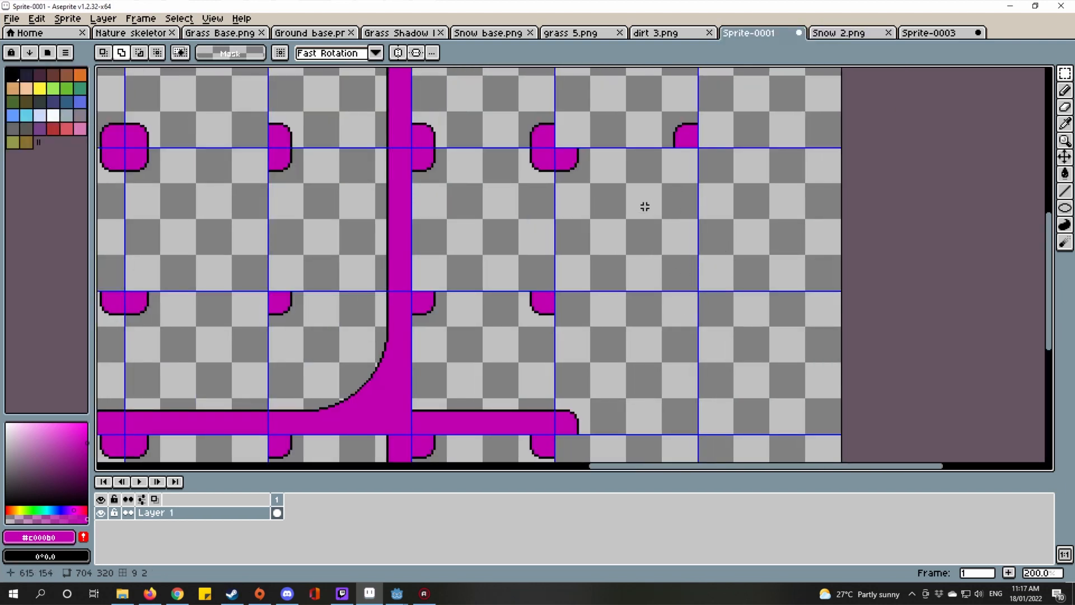
drag(645, 207, 809, 259)
mouse_move(277, 216)
mouse_down()
mouse_move(439, 202)
mouse_move(377, 257)
mouse_up()
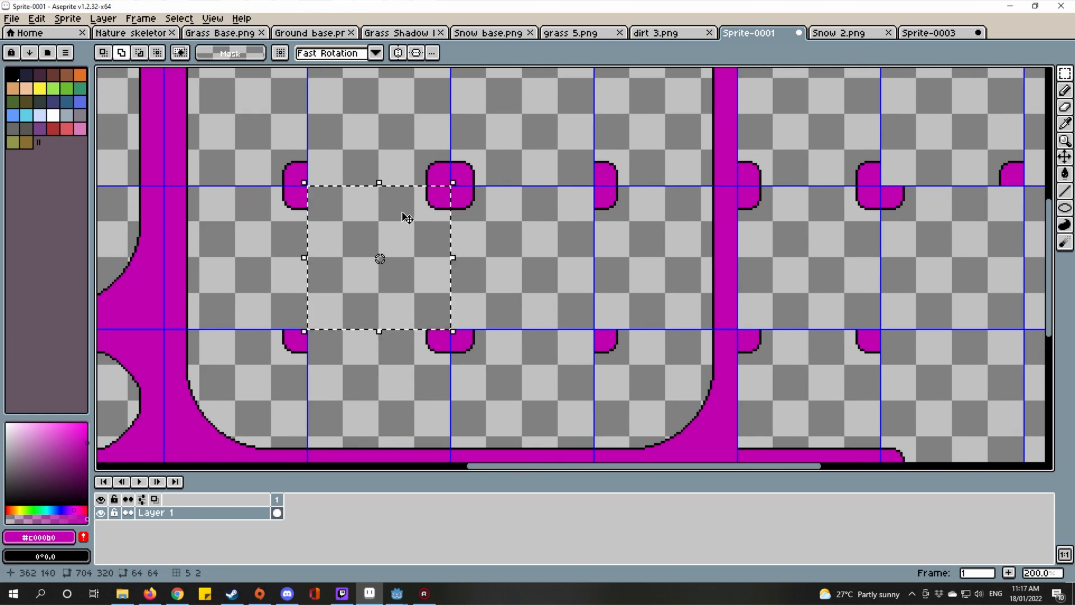
drag(790, 260, 537, 298)
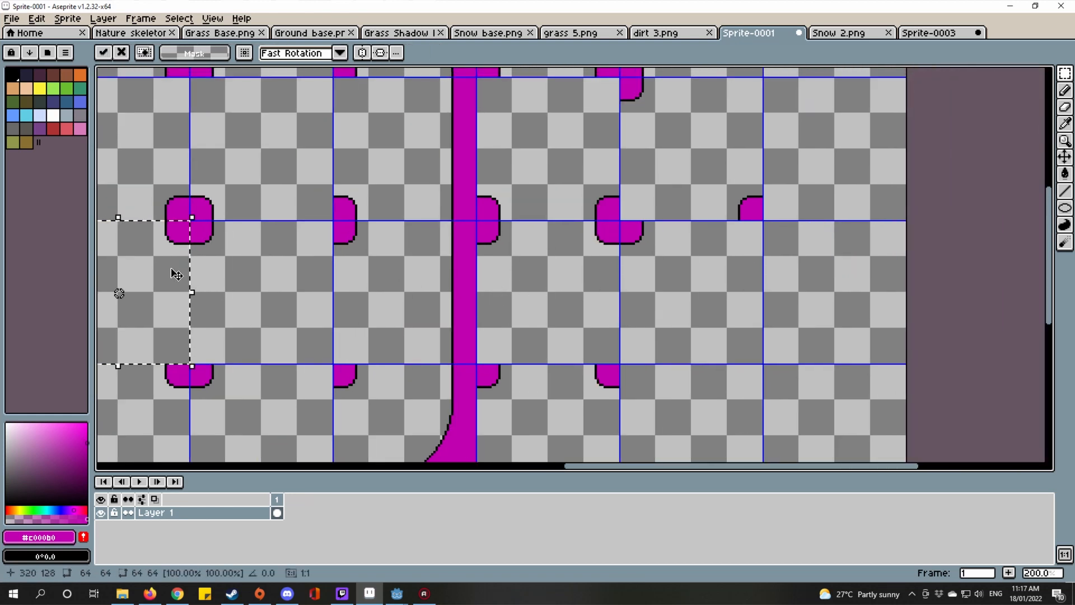
drag(177, 274, 741, 270)
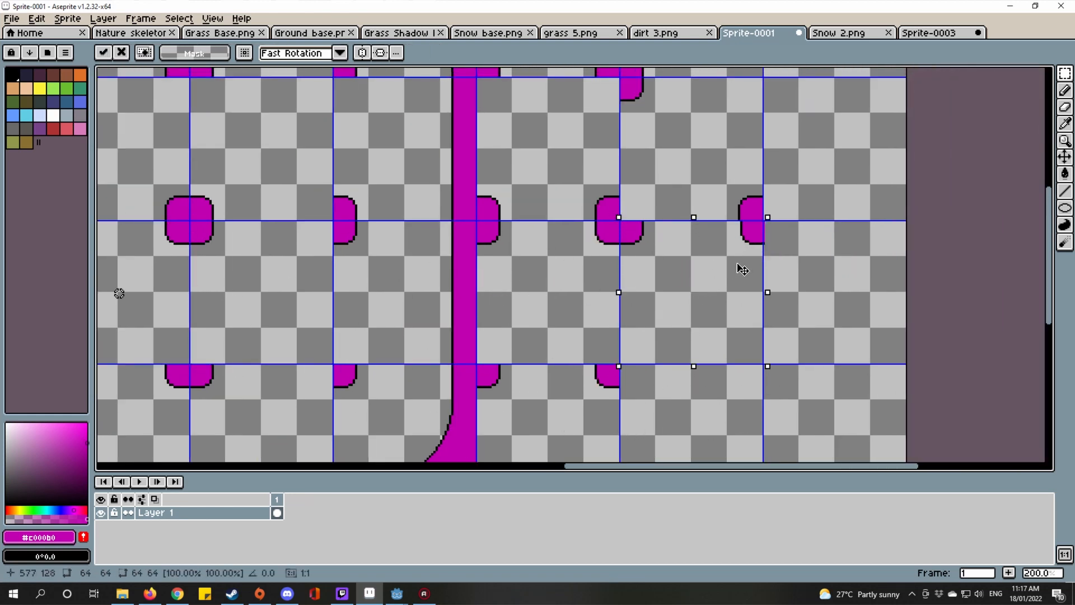
scroll(768, 200, up, 3)
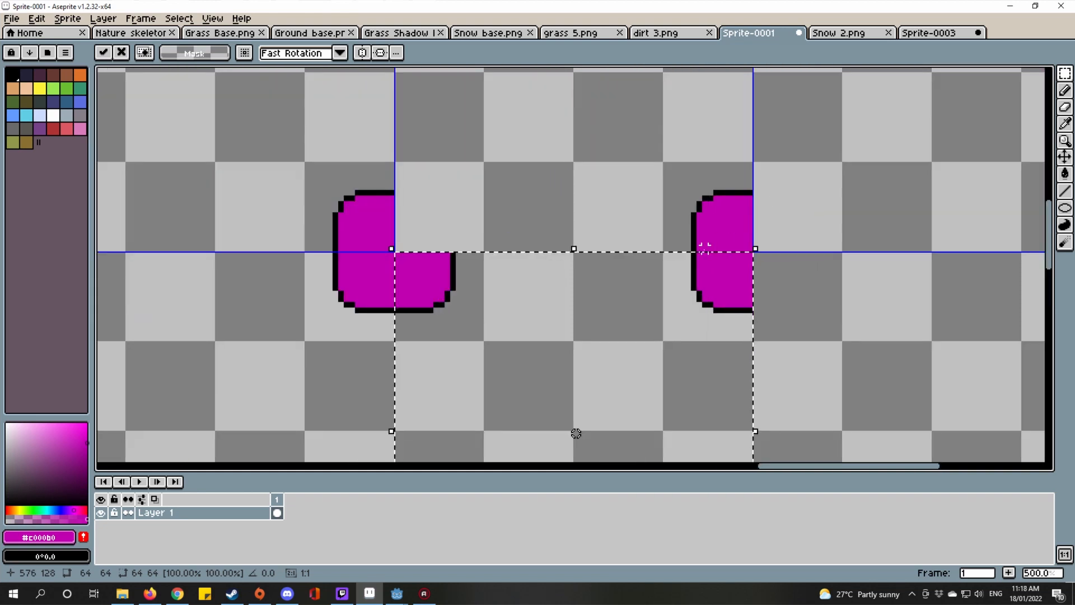
Step: Commit the moved tile and compare Sprite-0003 and Snow 2 with the template's right-hand tiles
scroll(725, 246, up, 1)
scroll(746, 214, down, 2)
click(928, 33)
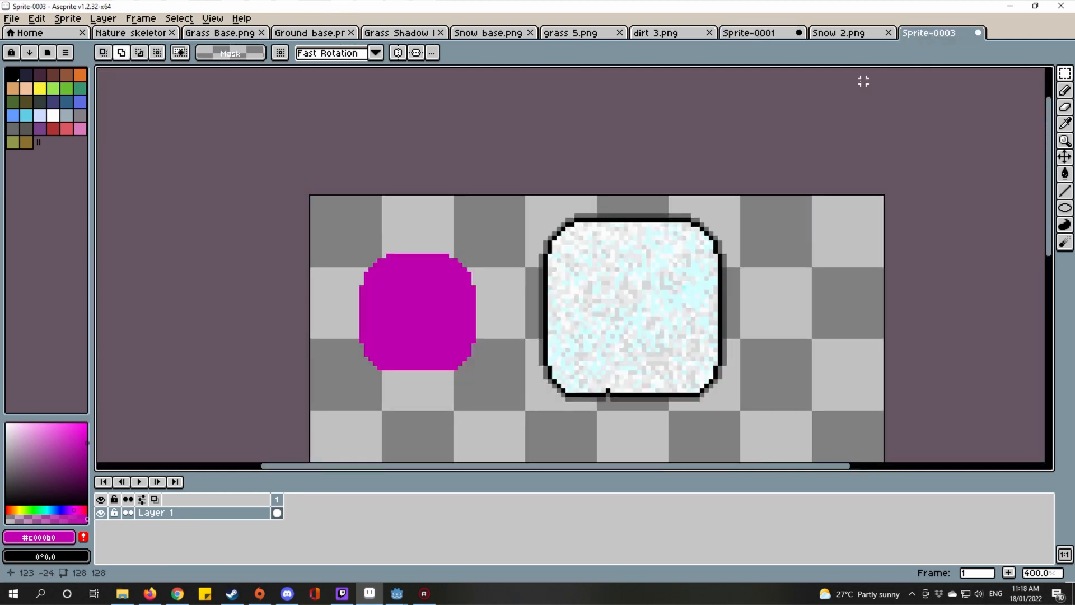
click(849, 33)
scroll(825, 215, down, 2)
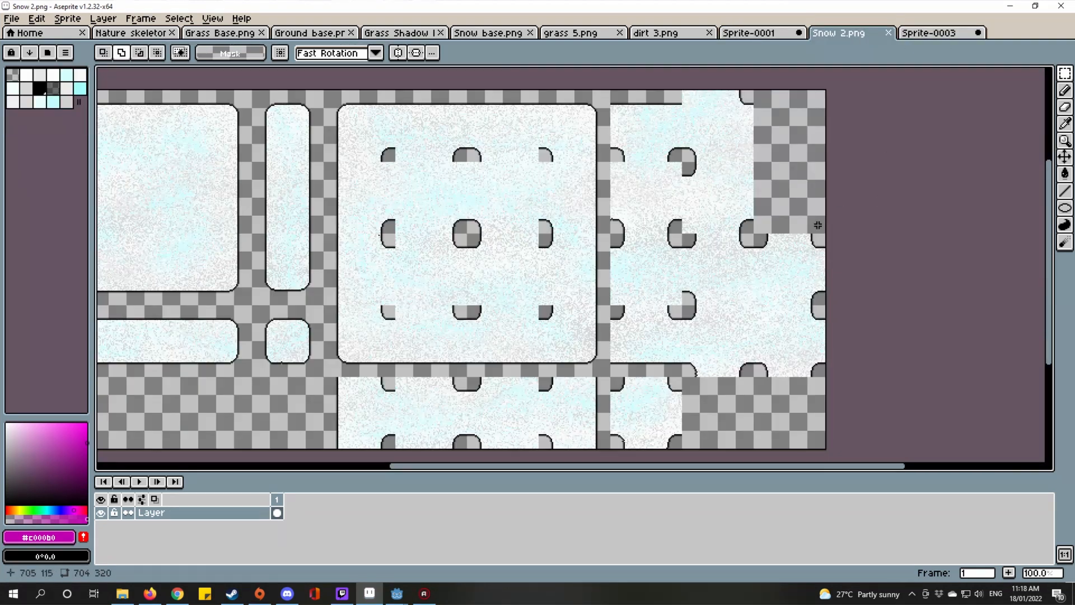
click(770, 35)
scroll(716, 337, down, 1)
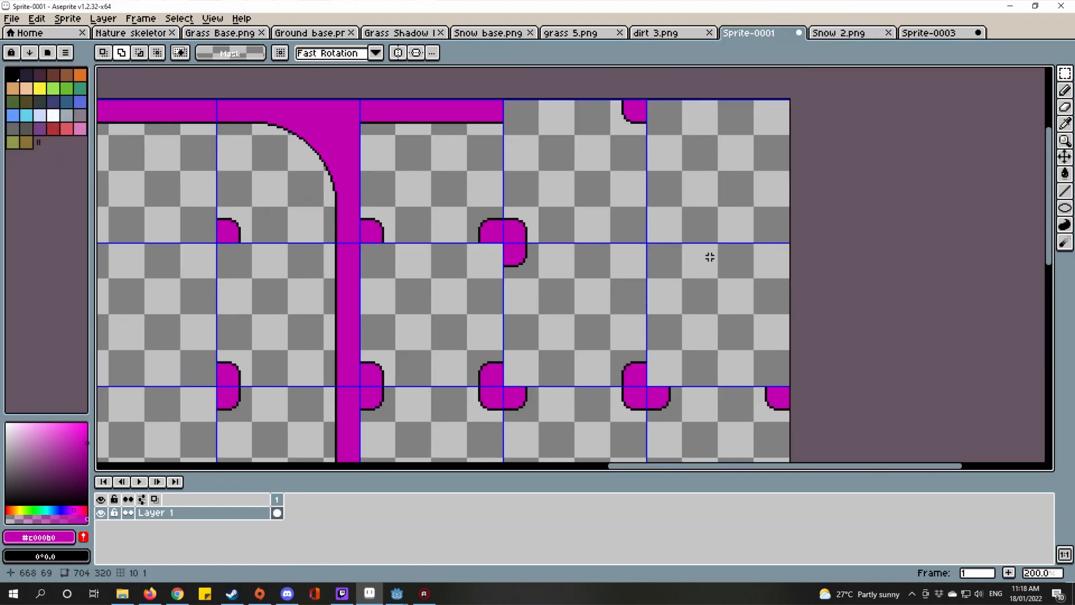
drag(710, 257, 731, 219)
drag(672, 399, 741, 266)
drag(715, 330, 754, 266)
scroll(619, 288, up, 3)
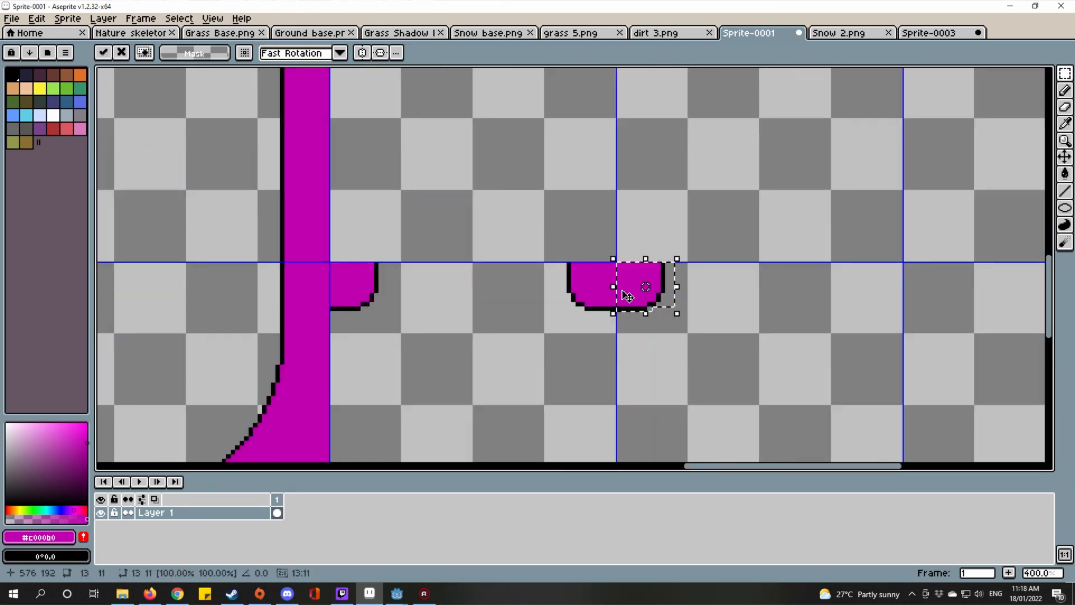
scroll(627, 293, down, 3)
scroll(571, 303, up, 1)
scroll(571, 302, down, 3)
scroll(570, 294, up, 2)
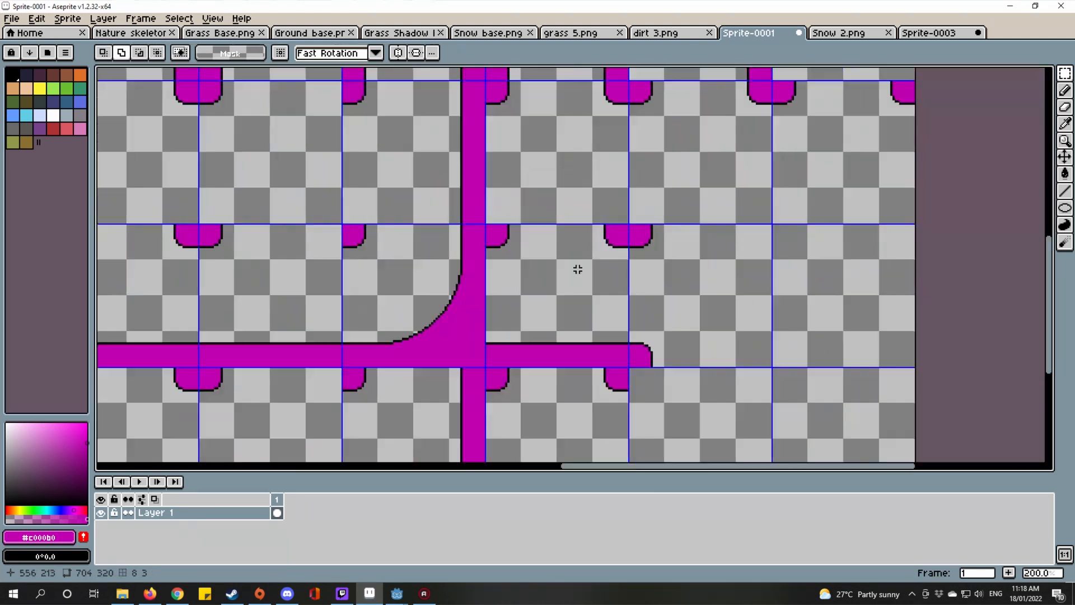
drag(524, 336, 526, 341)
drag(689, 326, 737, 317)
drag(427, 316, 762, 332)
scroll(762, 332, down, 1)
scroll(690, 307, up, 2)
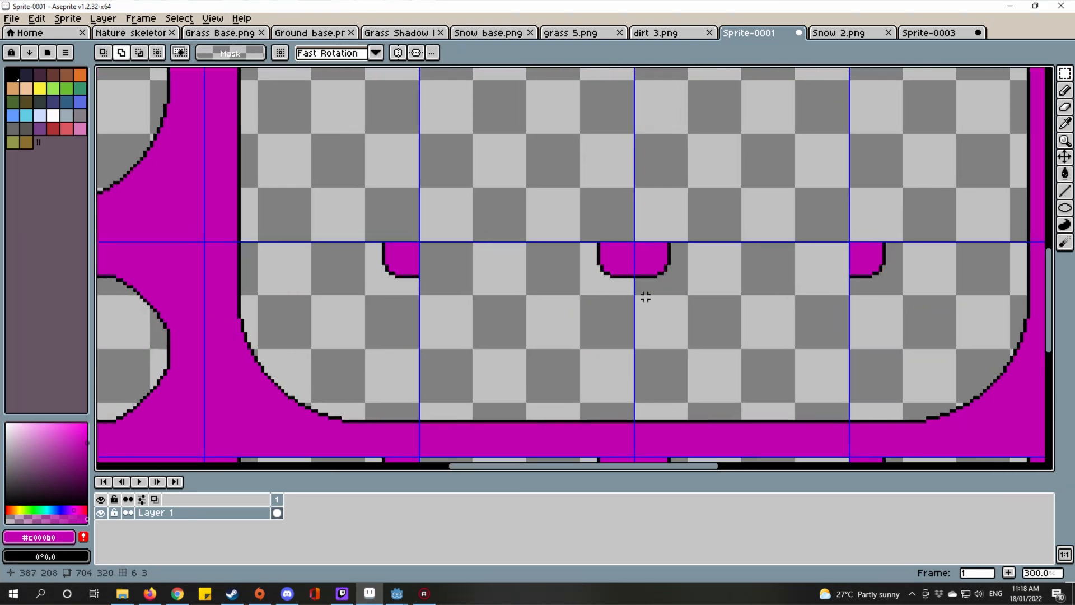
scroll(677, 392, down, 2)
scroll(687, 360, up, 1)
scroll(686, 360, down, 1)
scroll(639, 242, up, 1)
scroll(655, 281, up, 1)
scroll(655, 281, up, 2)
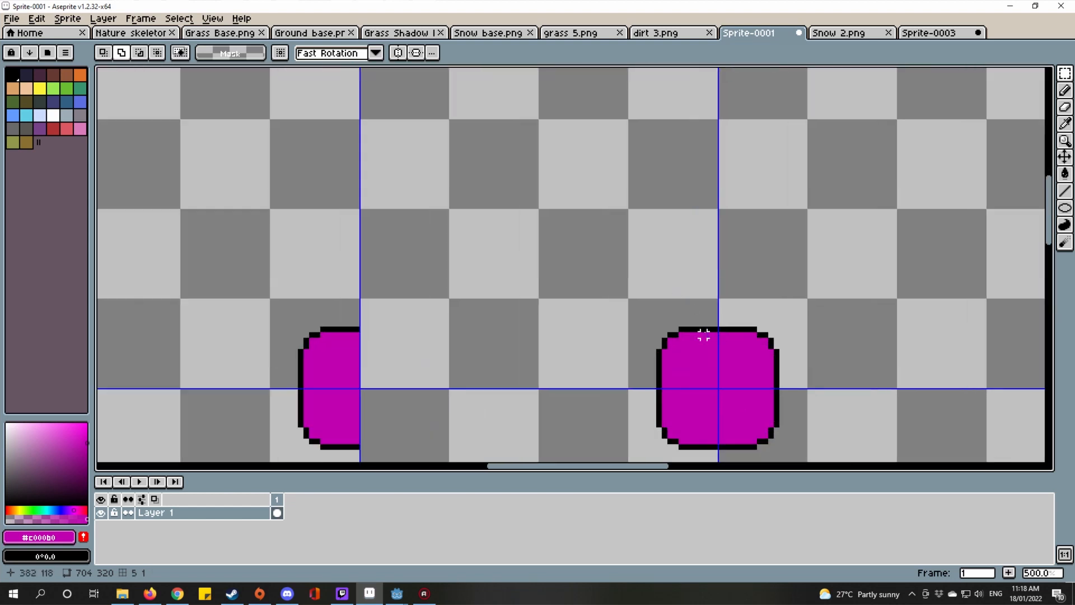
Step: Copy the upper part of a bump and drop it on the lower right edge
drag(714, 323, 455, 199)
scroll(734, 321, up, 1)
scroll(455, 199, down, 4)
scroll(386, 183, down, 2)
scroll(504, 238, up, 2)
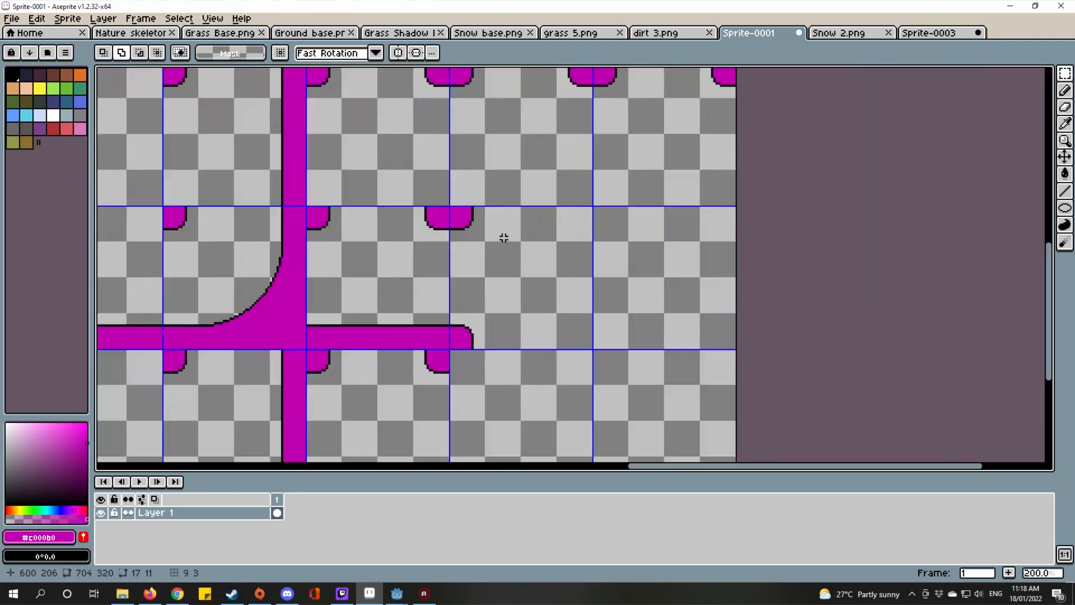
drag(504, 238, 550, 263)
key(ctrl+v)
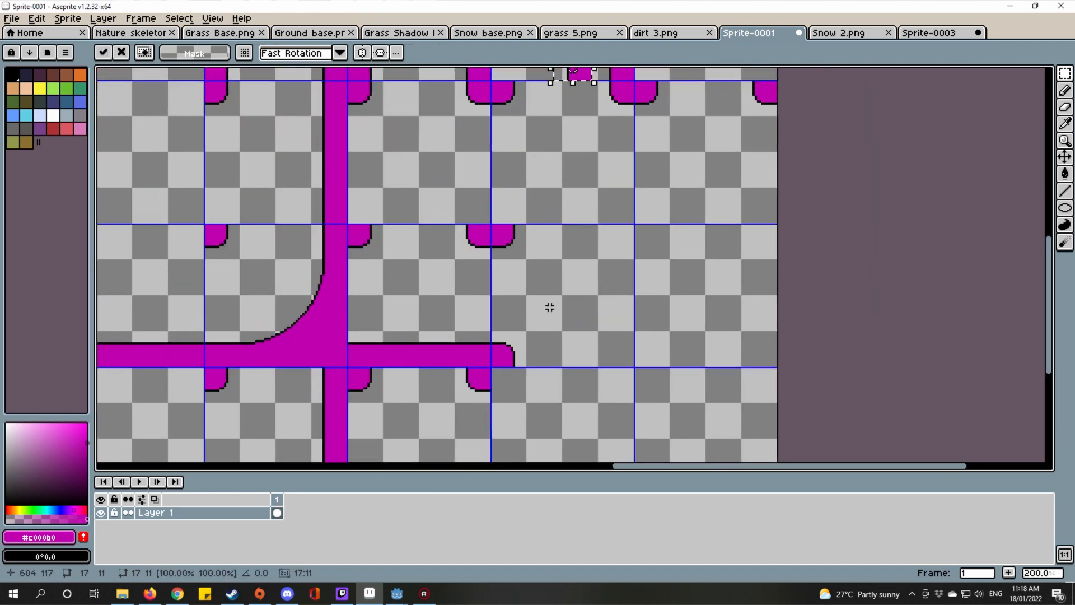
drag(594, 193, 614, 218)
drag(604, 95, 659, 396)
scroll(643, 381, up, 2)
scroll(660, 396, down, 1)
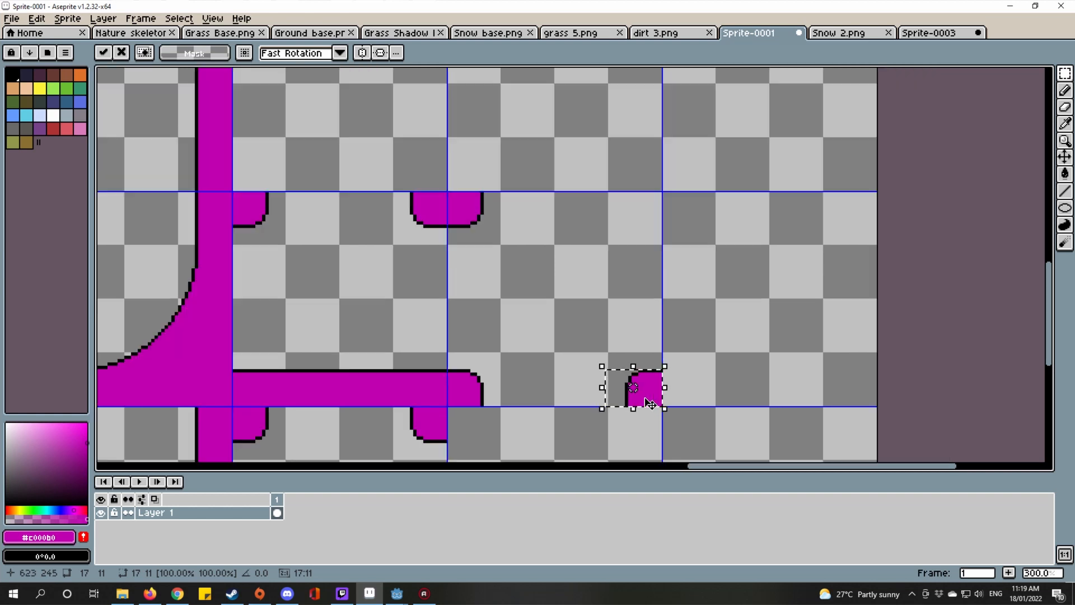
scroll(576, 372, down, 1)
click(568, 370)
Step: Copy the horizontal bar's rounded end and place it further right as a full bump
scroll(558, 372, up, 2)
drag(559, 372, 705, 310)
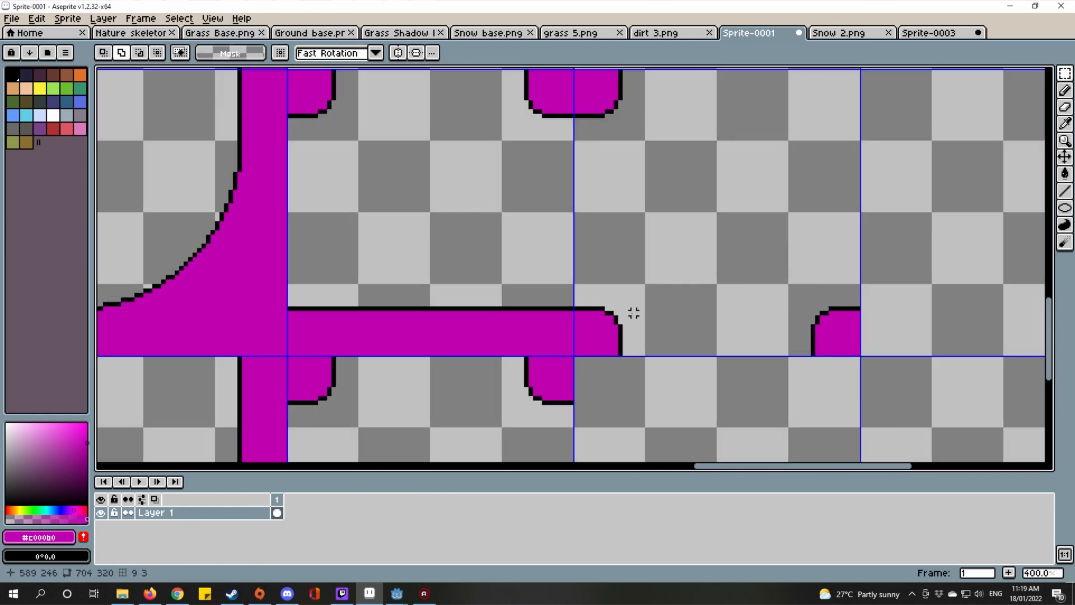
scroll(633, 313, up, 2)
drag(549, 266, 652, 374)
drag(663, 293, 394, 269)
key(ctrl+c)
key(ctrl+v)
drag(332, 331, 737, 329)
scroll(756, 321, down, 4)
click(756, 321)
Step: Copy the new bump's left half onto the sheet's right edge
drag(758, 274, 723, 318)
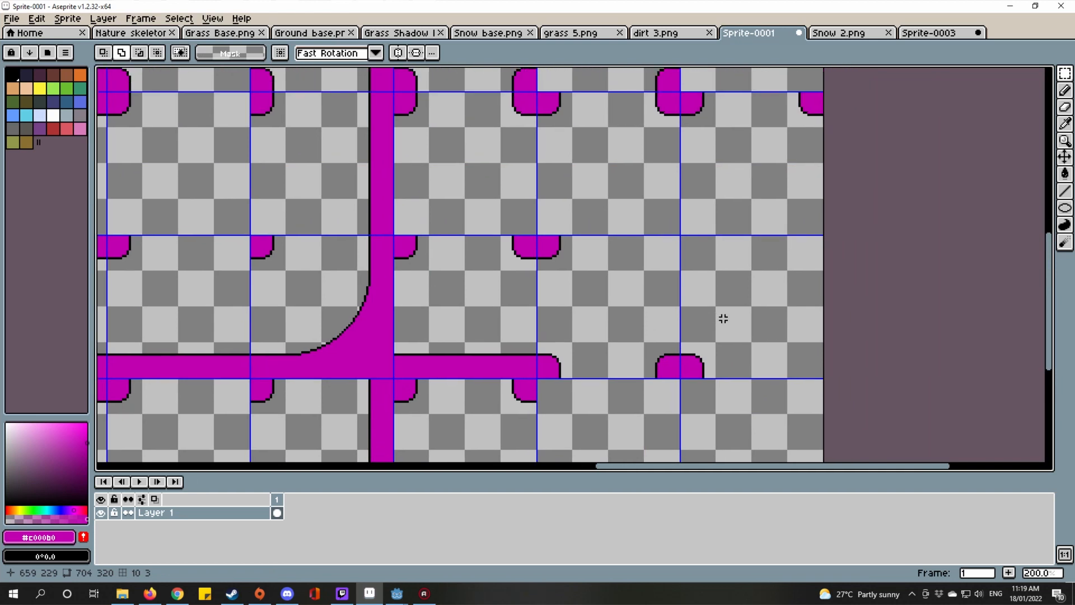
scroll(683, 348, up, 2)
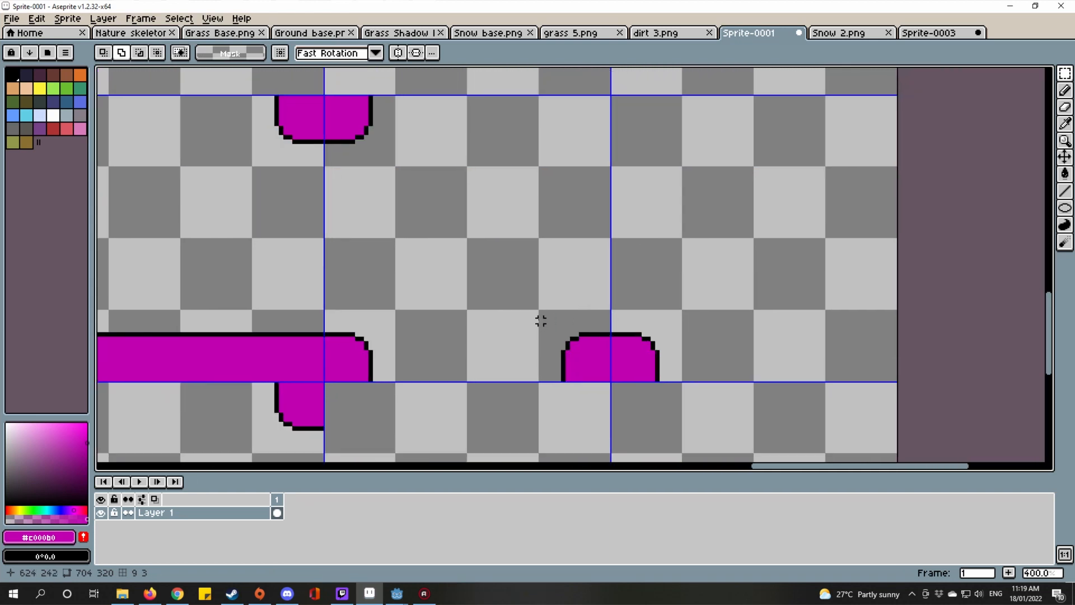
drag(541, 320, 609, 379)
mouse_move(750, 300)
mouse_down()
mouse_move(707, 305)
mouse_move(656, 288)
mouse_up()
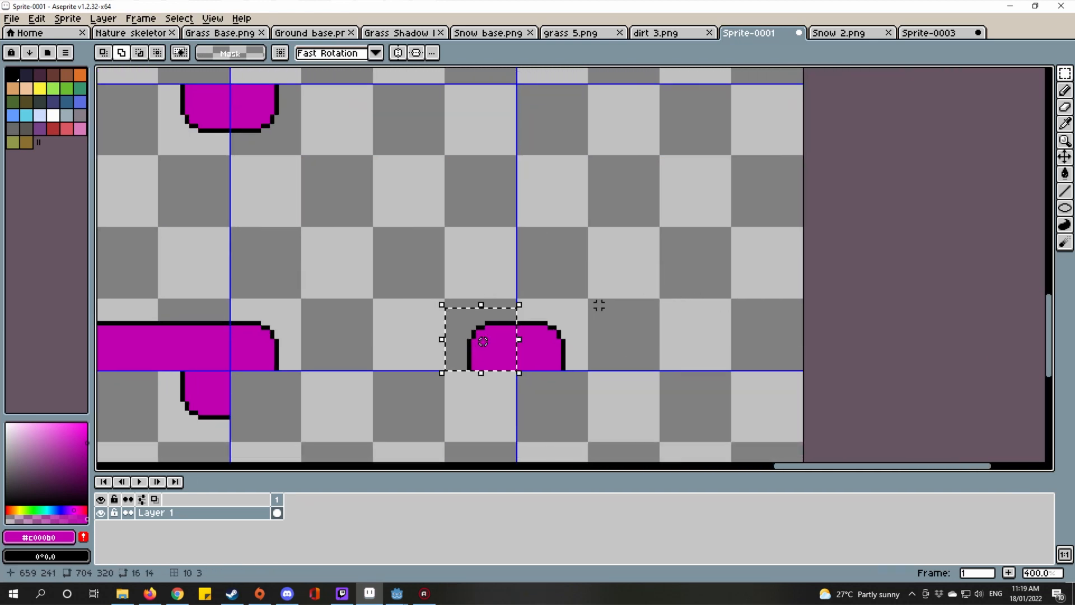
drag(509, 348, 795, 348)
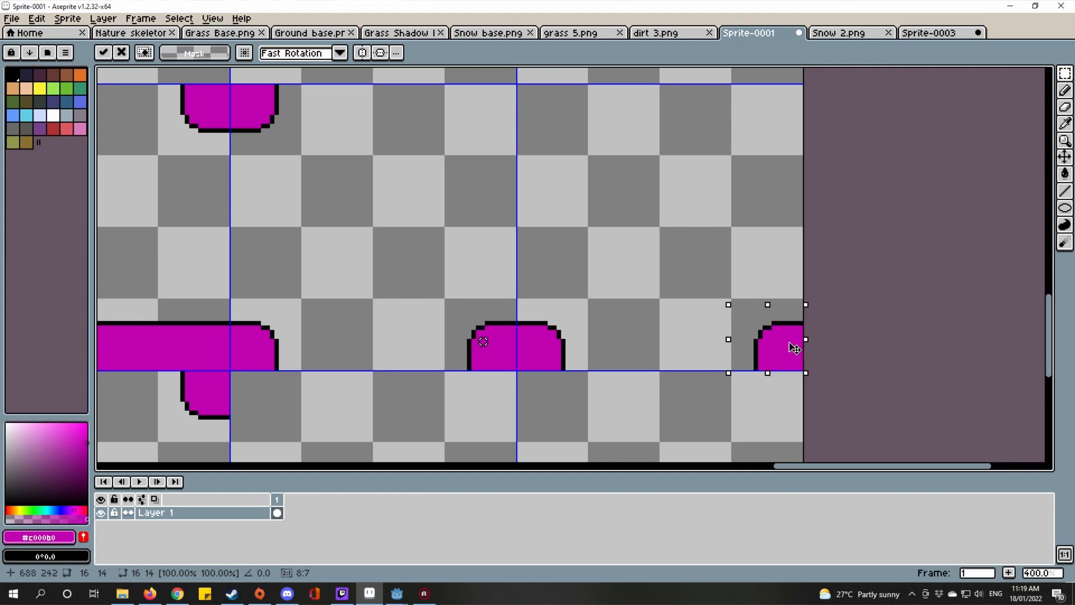
scroll(795, 348, down, 2)
click(756, 231)
scroll(756, 224, up, 5)
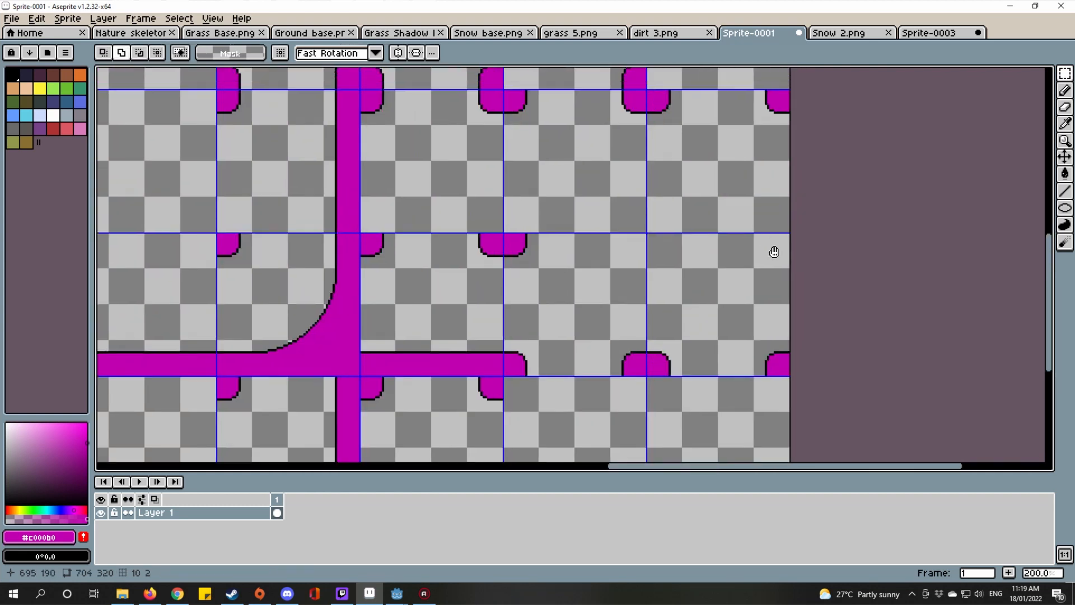
Step: Compare the Sprite-0003, Snow 2 and dirt 3 images, then return to the magenta template
click(945, 34)
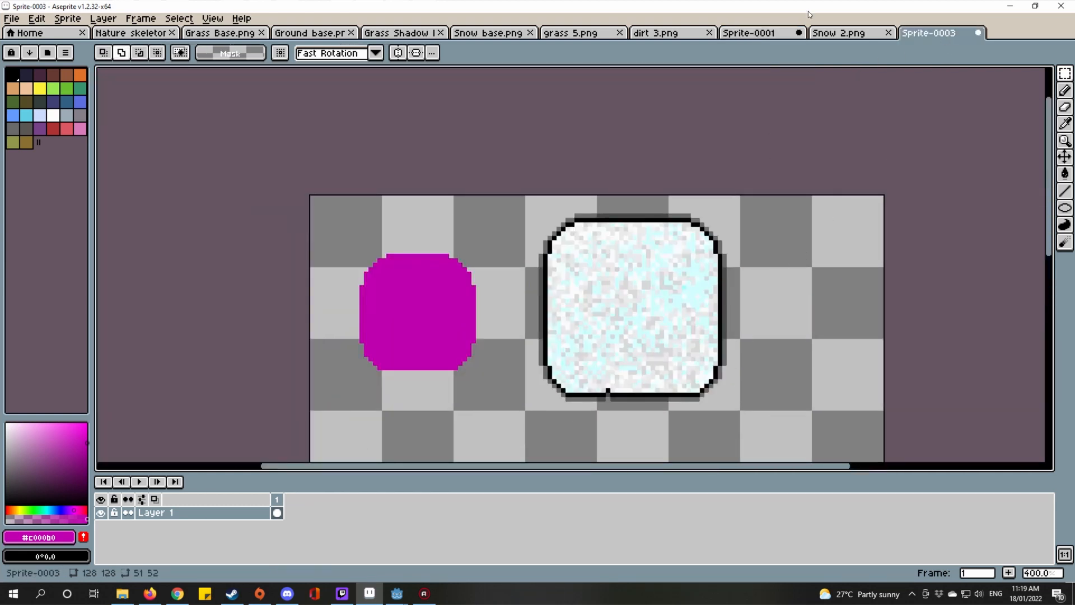
click(834, 32)
click(669, 32)
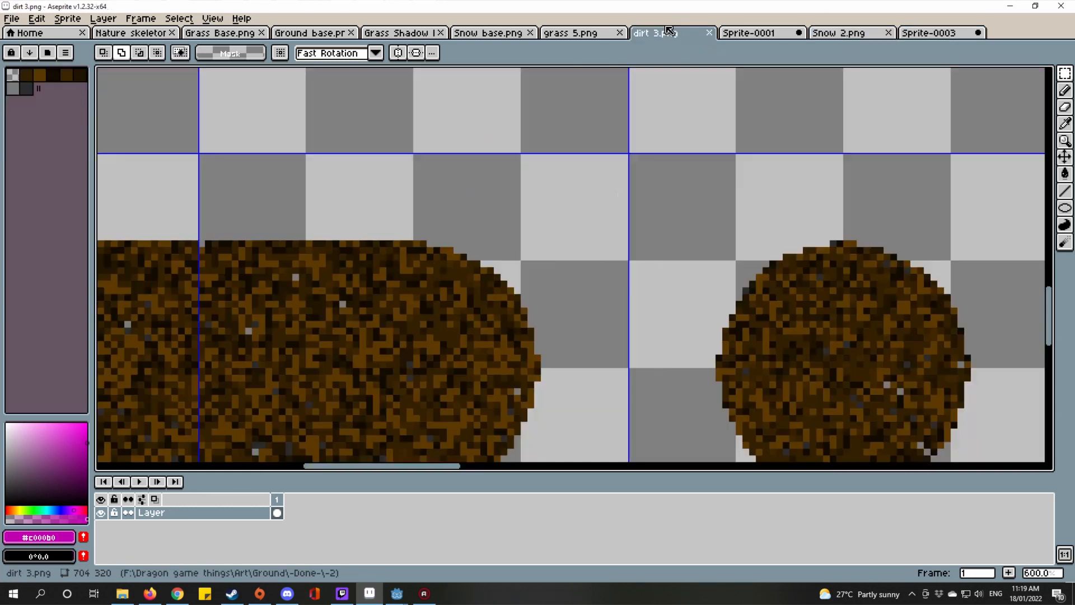
click(744, 35)
drag(678, 303, 719, 282)
scroll(673, 249, down, 1)
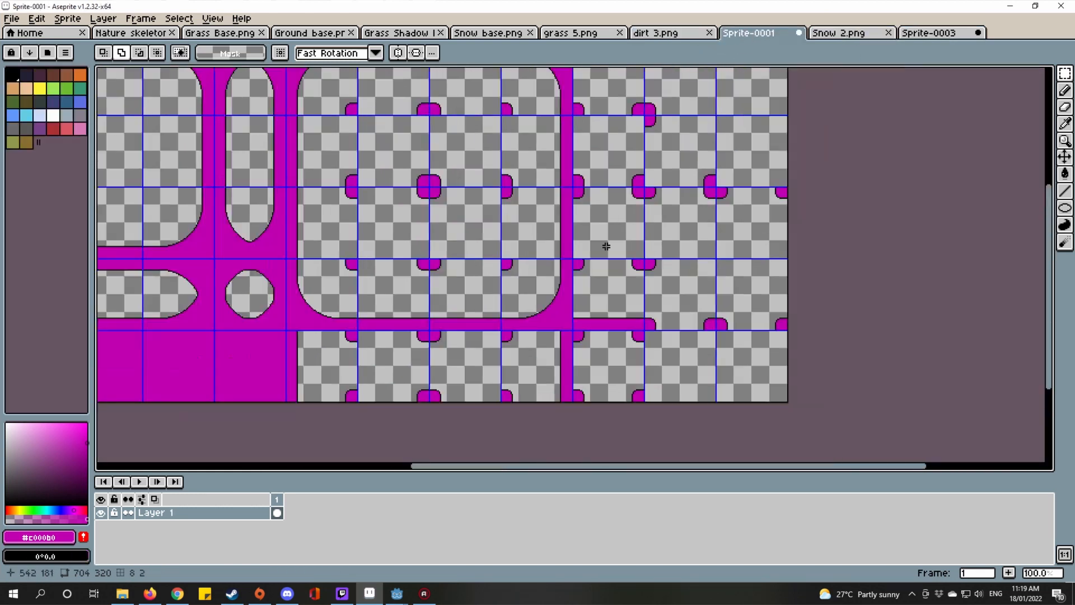
scroll(606, 247, up, 3)
Step: Select two bumped grid tiles and move them to the sheet's right edge
drag(602, 233, 550, 106)
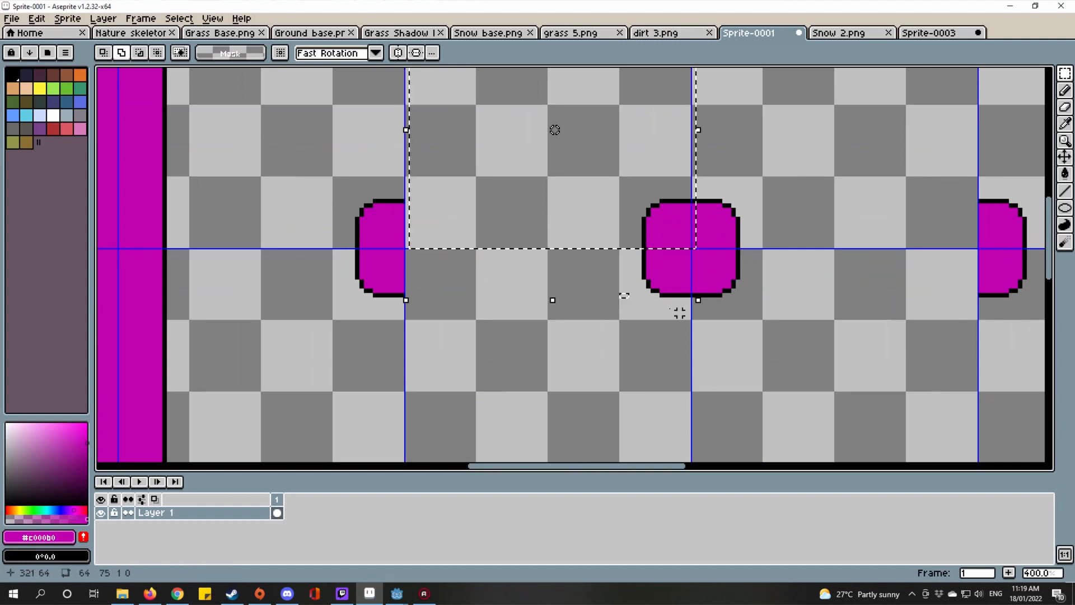
drag(814, 300, 634, 271)
scroll(688, 262, down, 1)
double_click(536, 274)
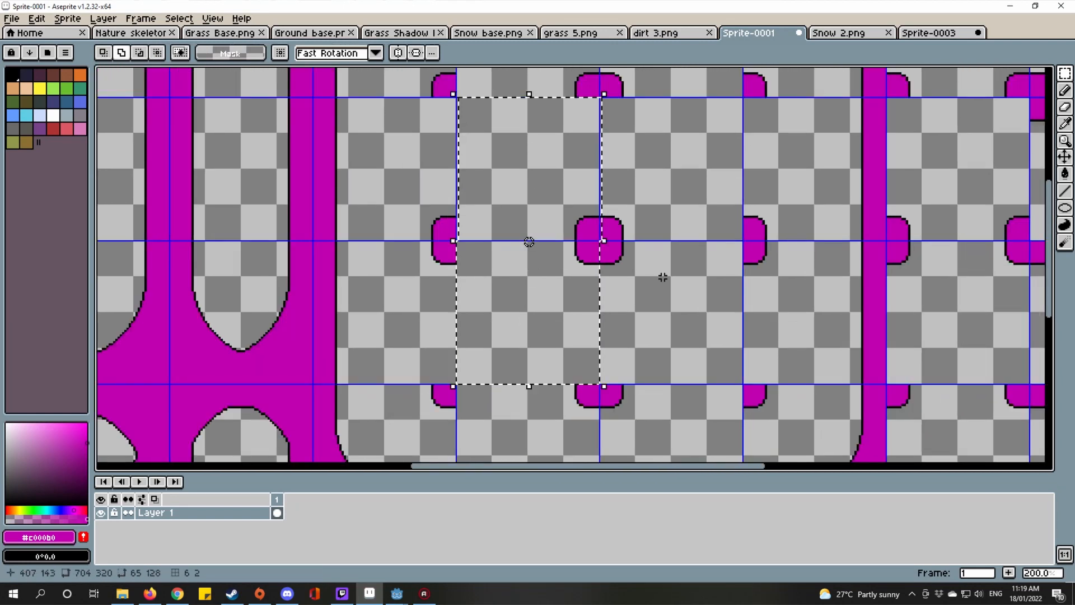
scroll(662, 277, down, 2)
scroll(597, 270, up, 1)
drag(597, 270, 627, 270)
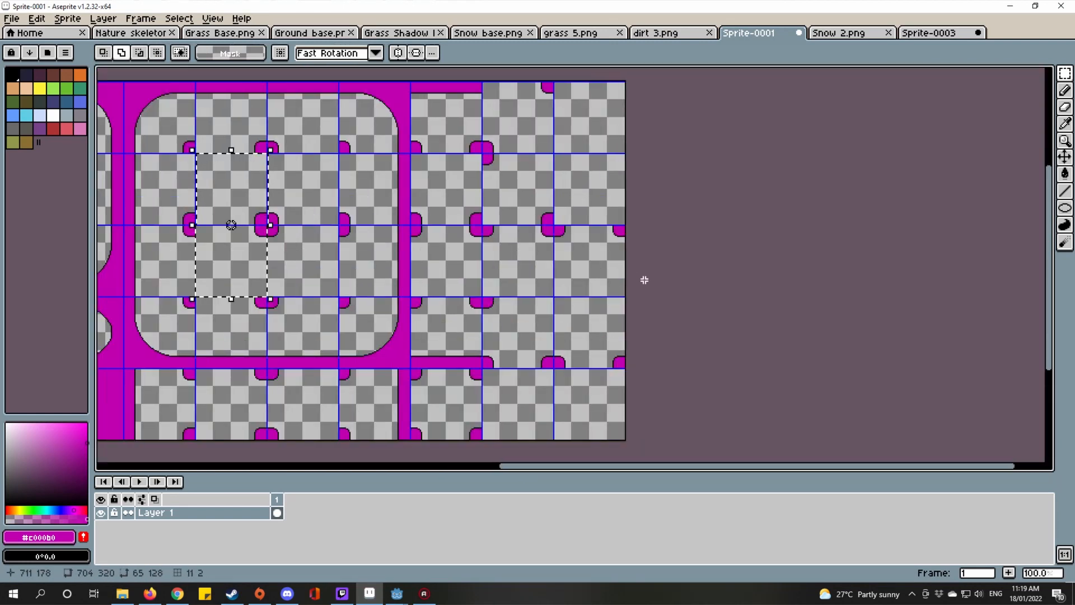
drag(247, 245, 600, 320)
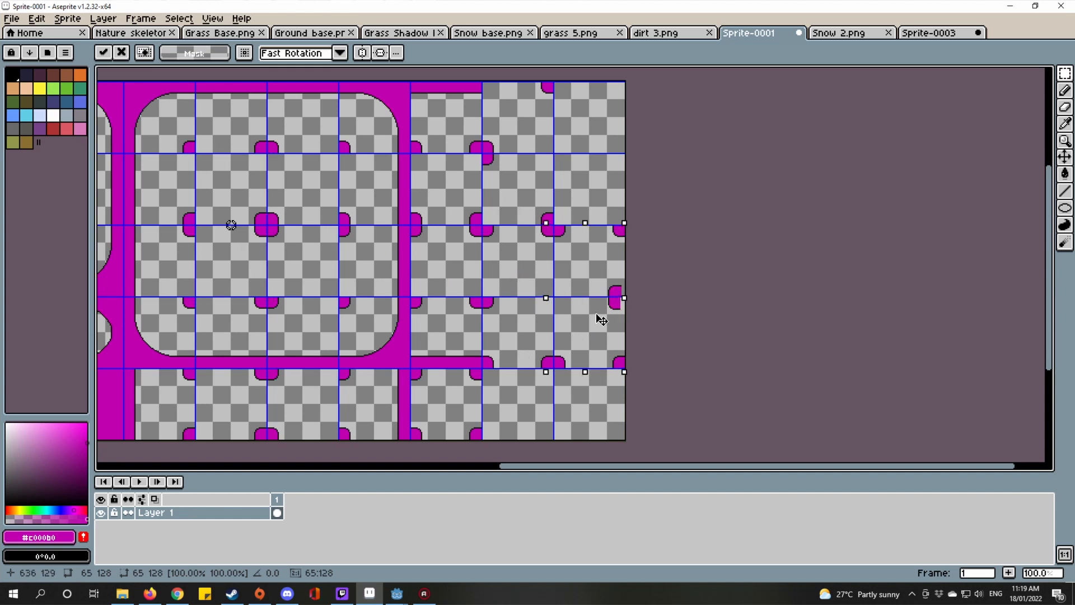
scroll(636, 220, up, 5)
scroll(644, 252, down, 3)
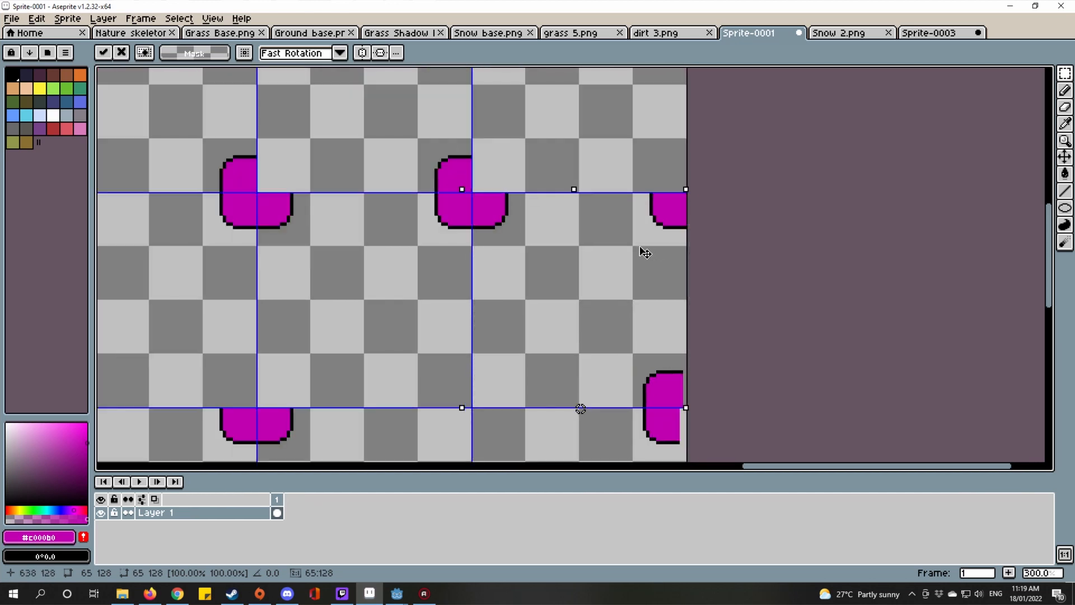
mouse_move(645, 253)
mouse_down()
mouse_move(643, 242)
mouse_move(650, 252)
mouse_up()
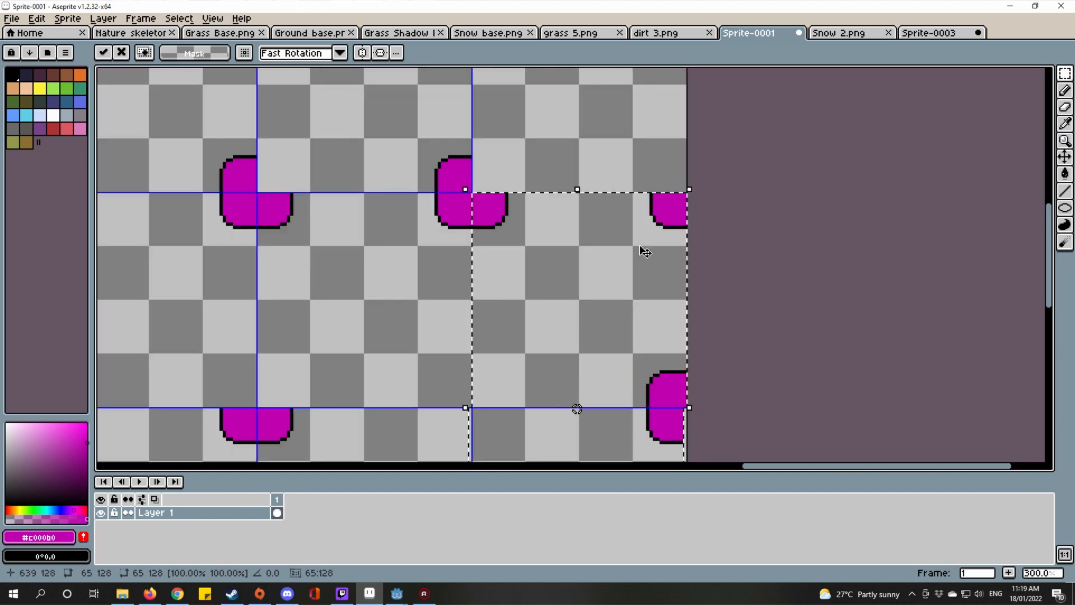
scroll(783, 246, down, 2)
scroll(528, 236, up, 1)
Step: Undo the misplaced tile move and restore the earlier selection
key(ctrl+d)
scroll(522, 236, up, 1)
key(ctrl+z)
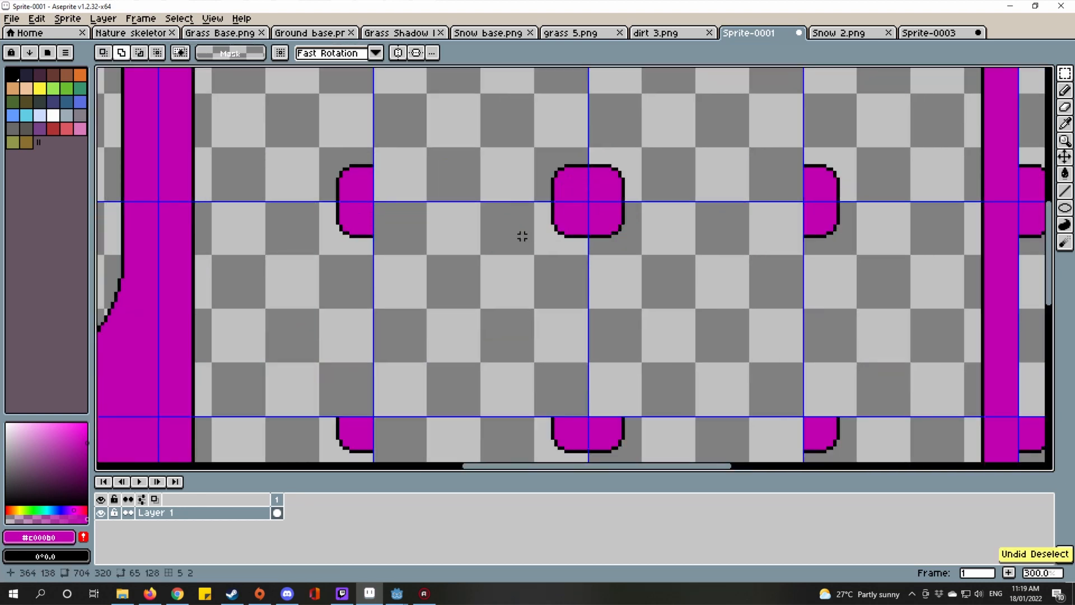
scroll(737, 278, down, 2)
scroll(737, 278, up, 1)
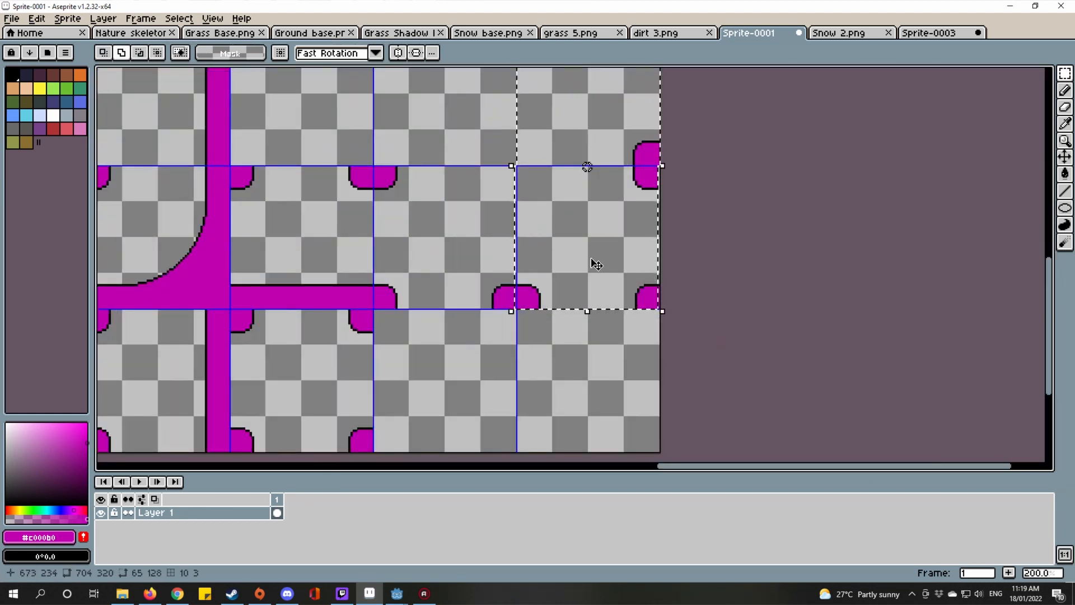
scroll(620, 320, up, 1)
drag(635, 320, 641, 321)
key(ctrl+z)
key(ctrl+z)
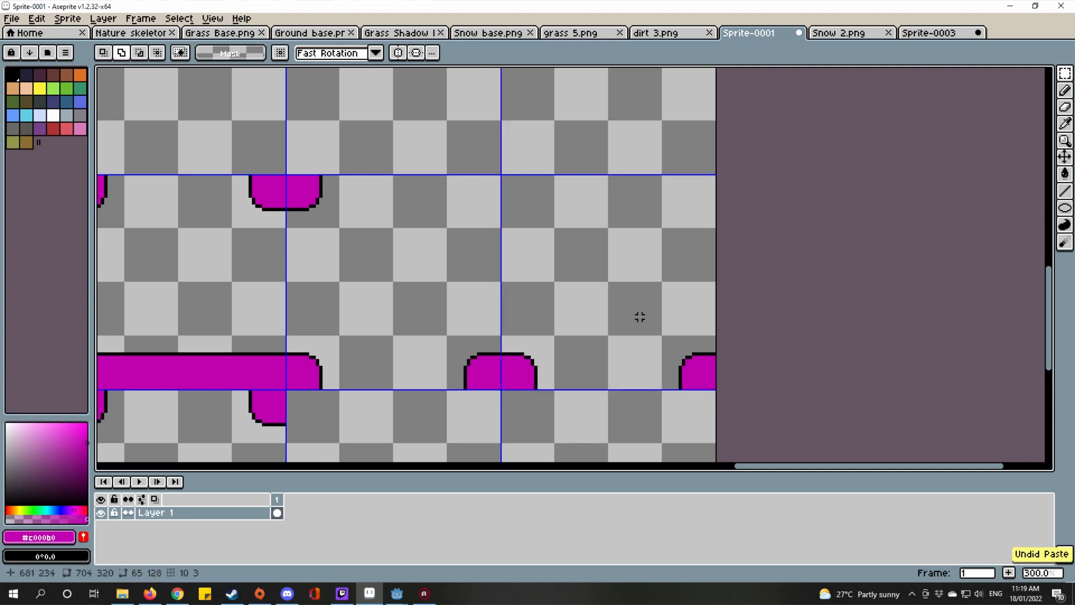
scroll(640, 318, down, 2)
scroll(446, 272, up, 2)
Step: Paste a copy of the side-bump tile into the empty right-edge cell
drag(491, 270, 560, 392)
key(ctrl+d)
click(536, 312)
drag(536, 311, 557, 388)
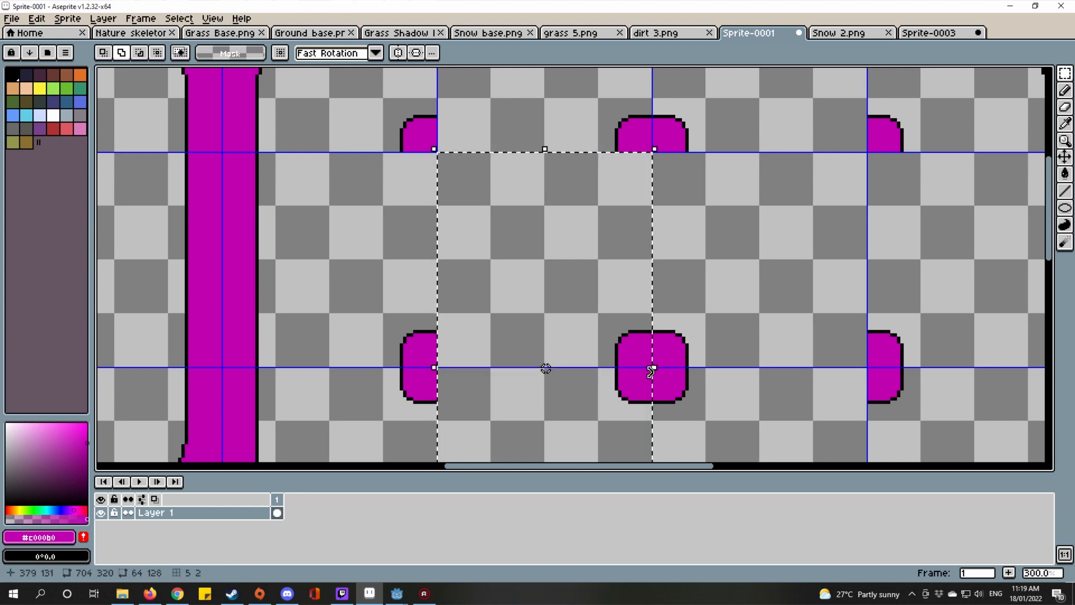
scroll(479, 275, down, 2)
key(ctrl+v)
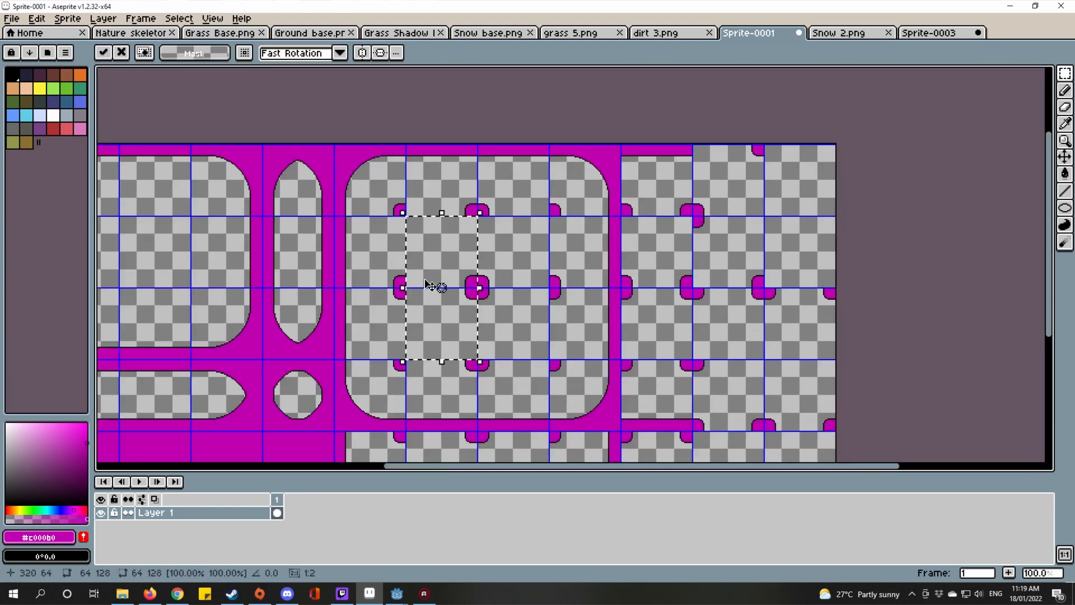
drag(429, 306, 793, 385)
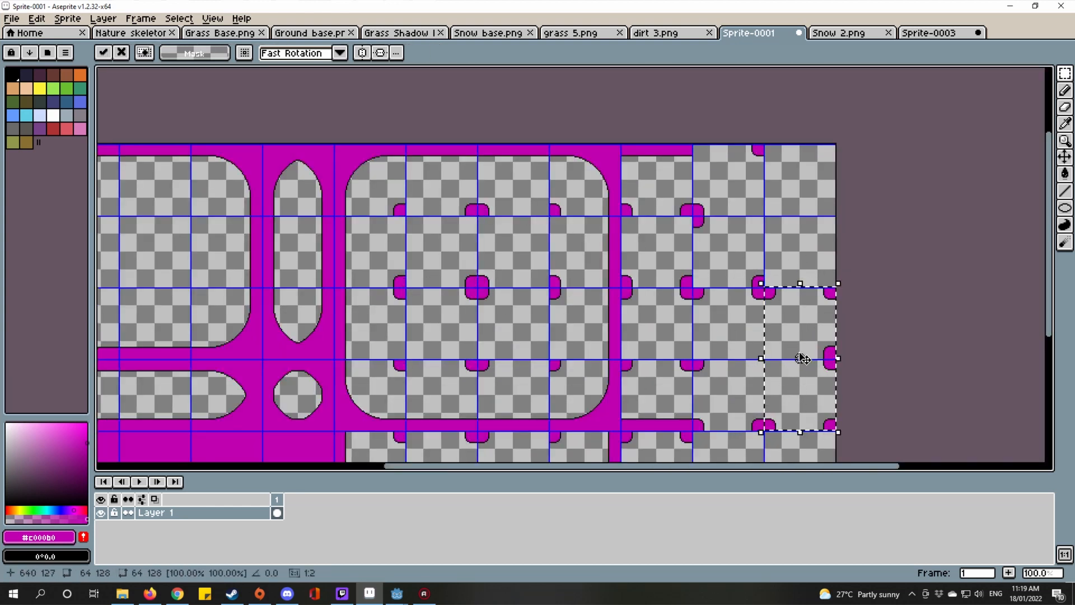
scroll(822, 318, up, 3)
scroll(778, 281, down, 3)
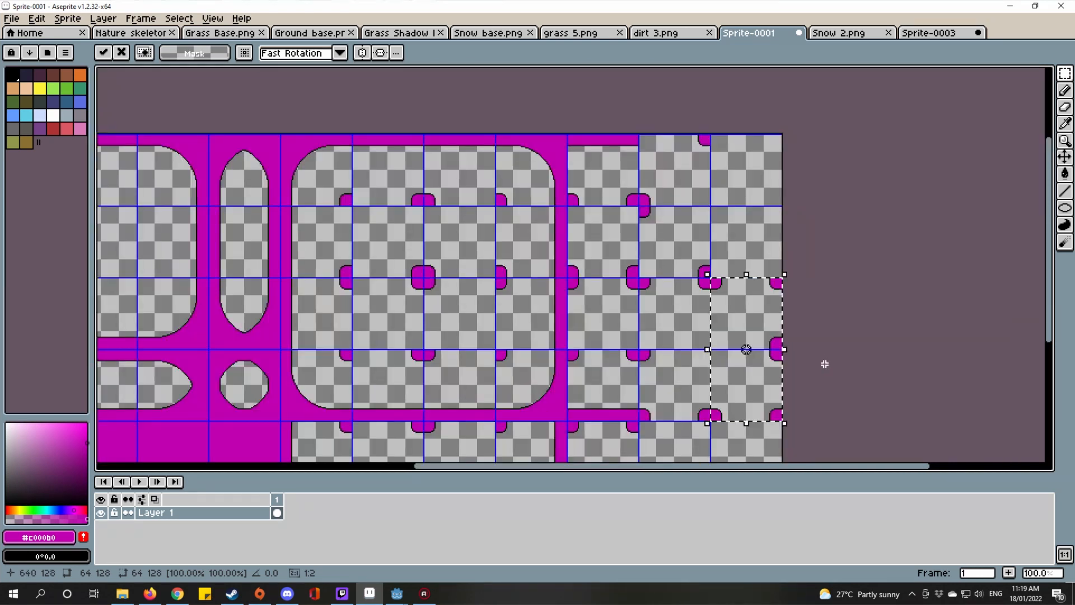
click(788, 301)
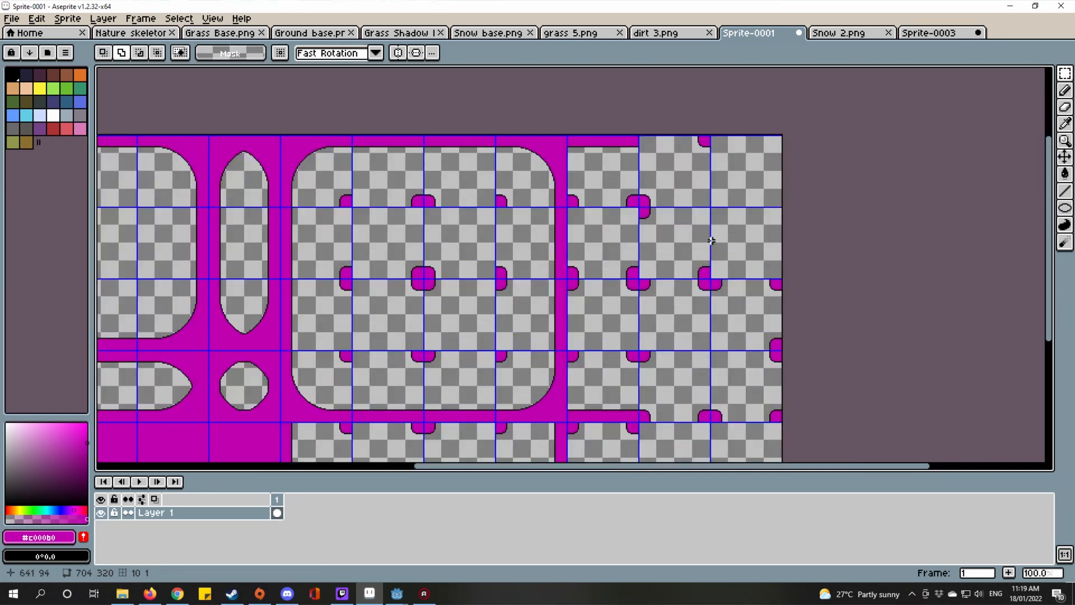
drag(723, 284, 785, 197)
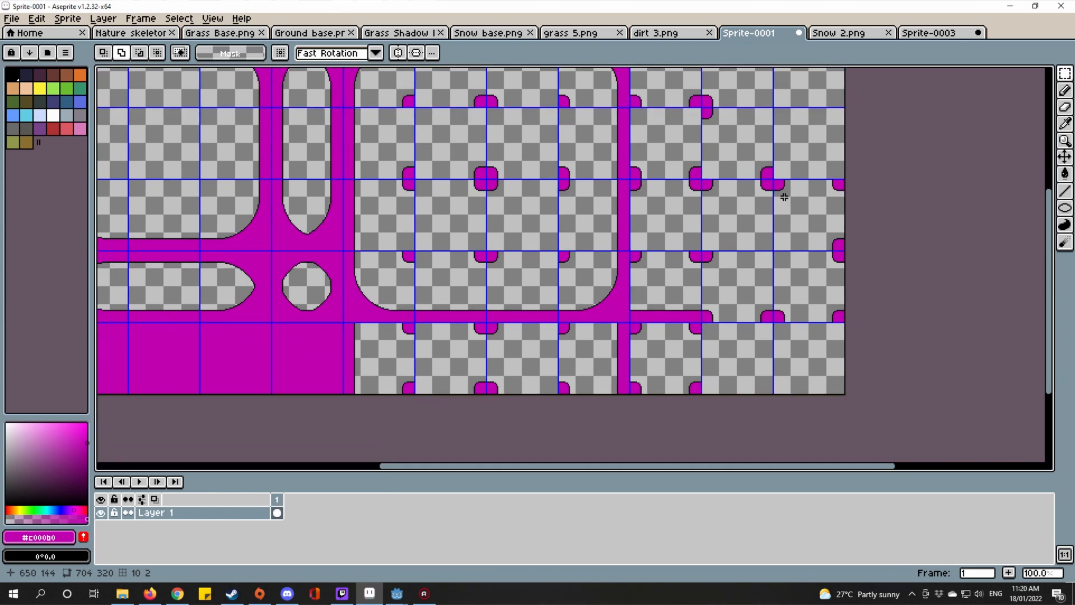
Step: Outline the top-right tile with a vertical magenta line and a horizontal line to the right edge
key(i)
scroll(666, 316, up, 1)
drag(658, 218, 639, 256)
scroll(661, 263, down, 1)
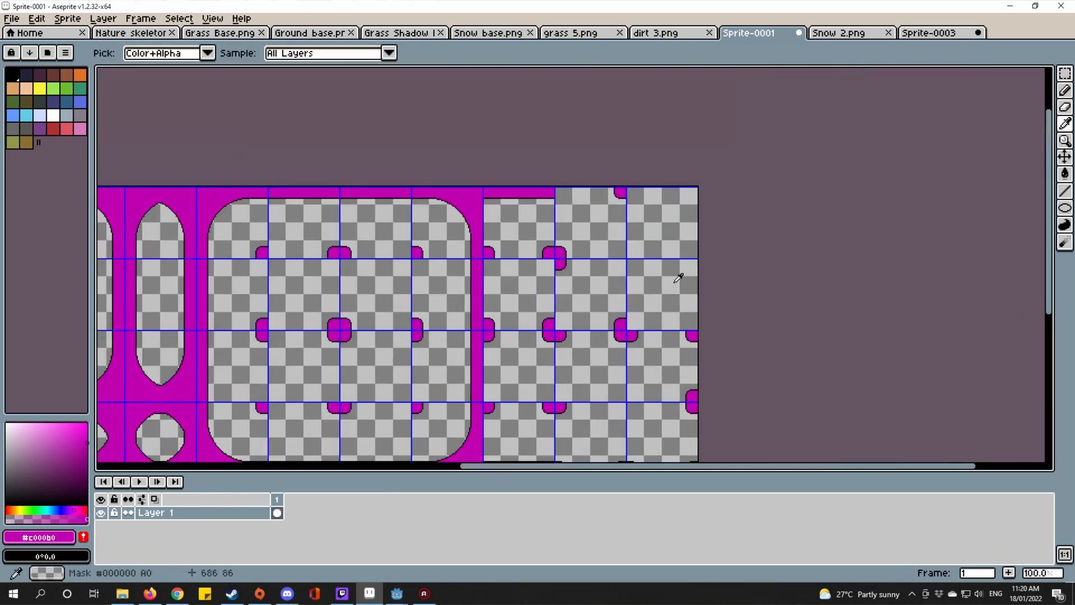
scroll(564, 372, up, 4)
key(l)
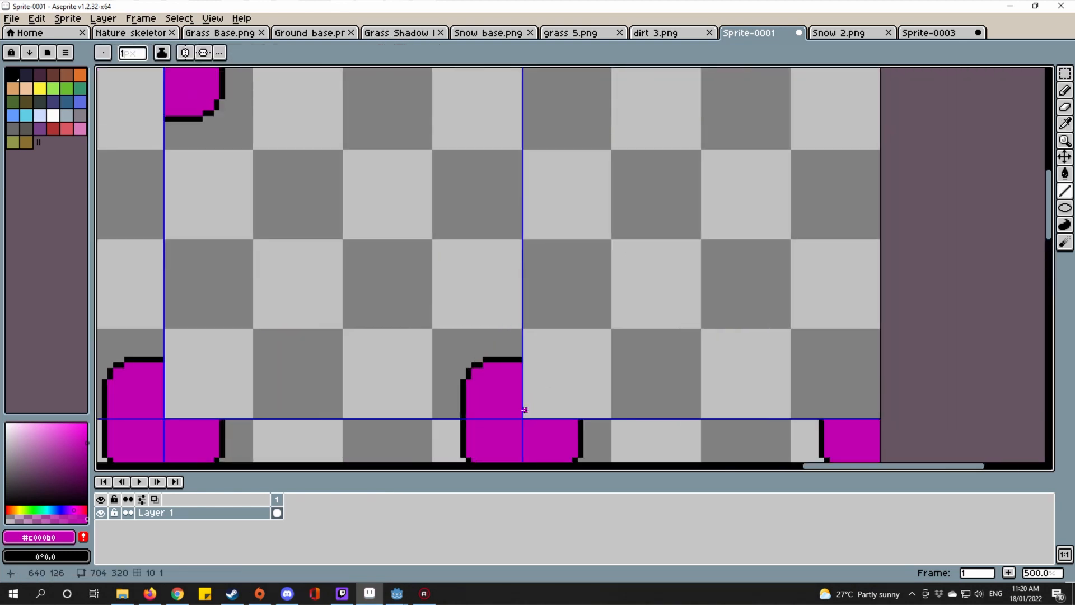
mouse_move(523, 412)
mouse_down()
mouse_move(546, 76)
mouse_move(522, 75)
mouse_up()
scroll(551, 129, down, 2)
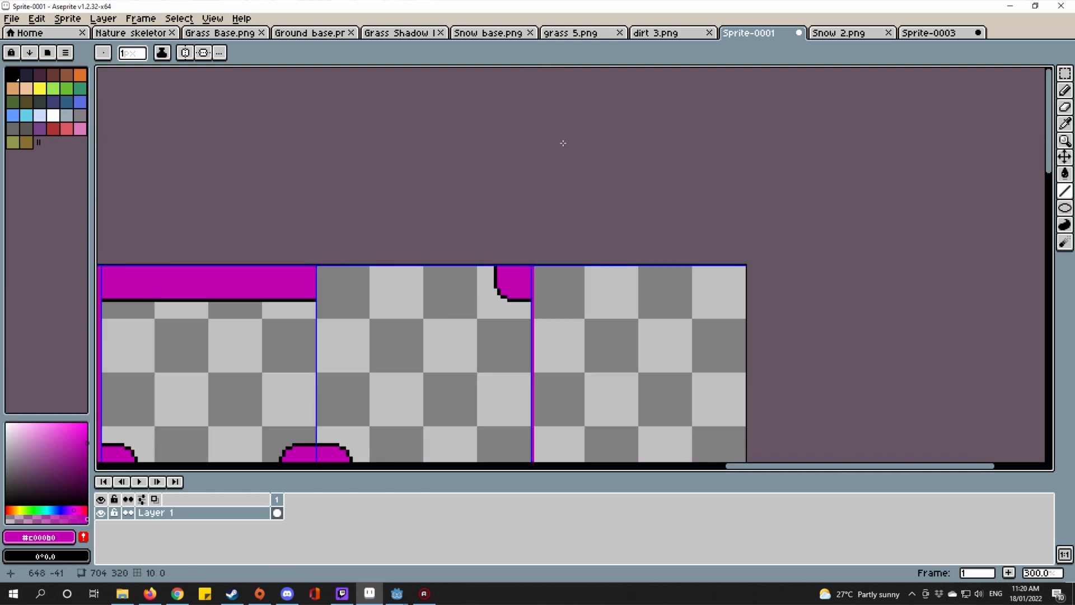
scroll(633, 442, up, 1)
drag(632, 442, 668, 187)
drag(552, 361, 572, 105)
scroll(582, 246, up, 2)
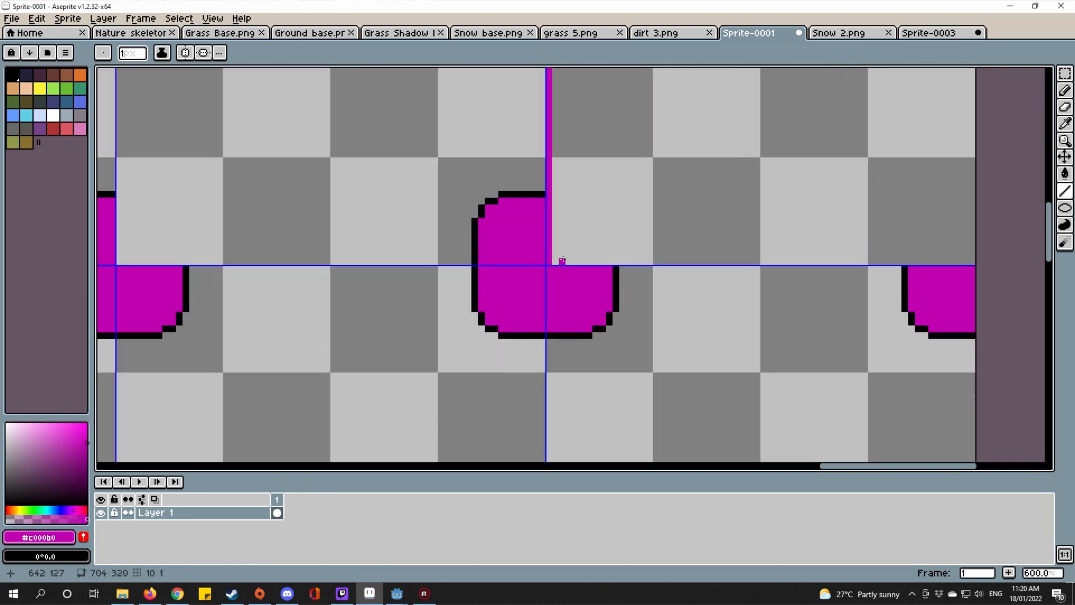
drag(554, 258, 979, 247)
Step: Paint Bucket fill the enclosed top-right tile solid magenta
scroll(614, 314, down, 1)
key(g)
click(635, 214)
scroll(644, 218, down, 4)
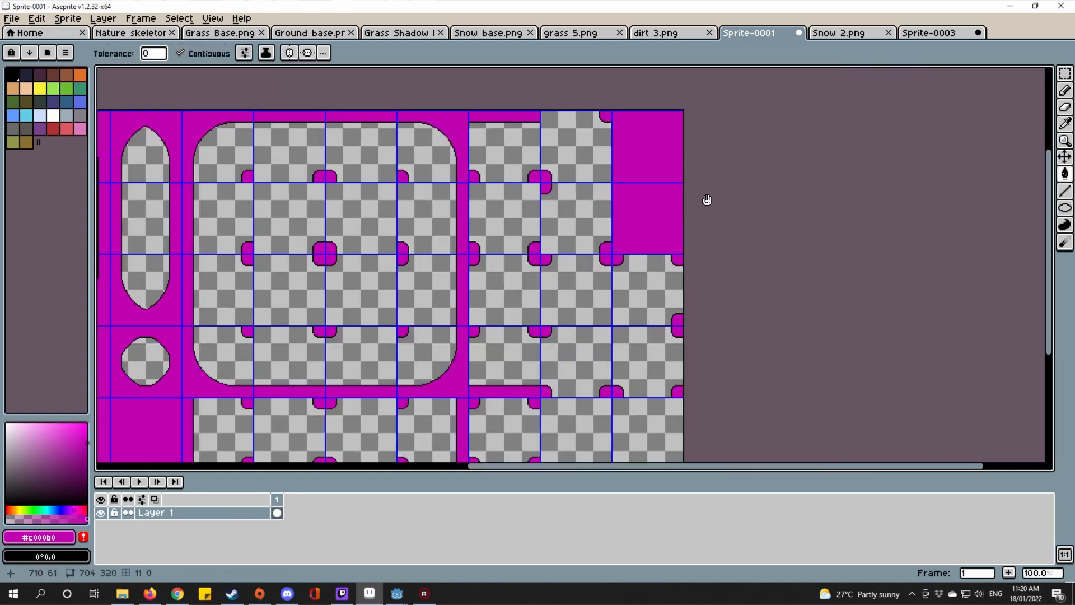
drag(705, 201, 749, 255)
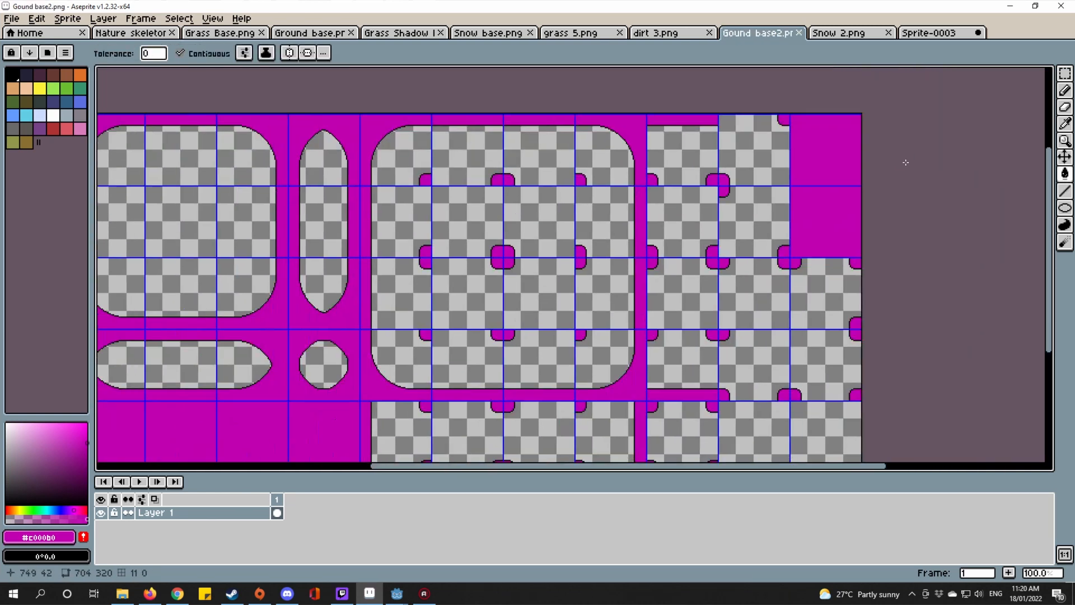
scroll(911, 179, down, 1)
scroll(911, 176, up, 1)
drag(827, 189, 895, 154)
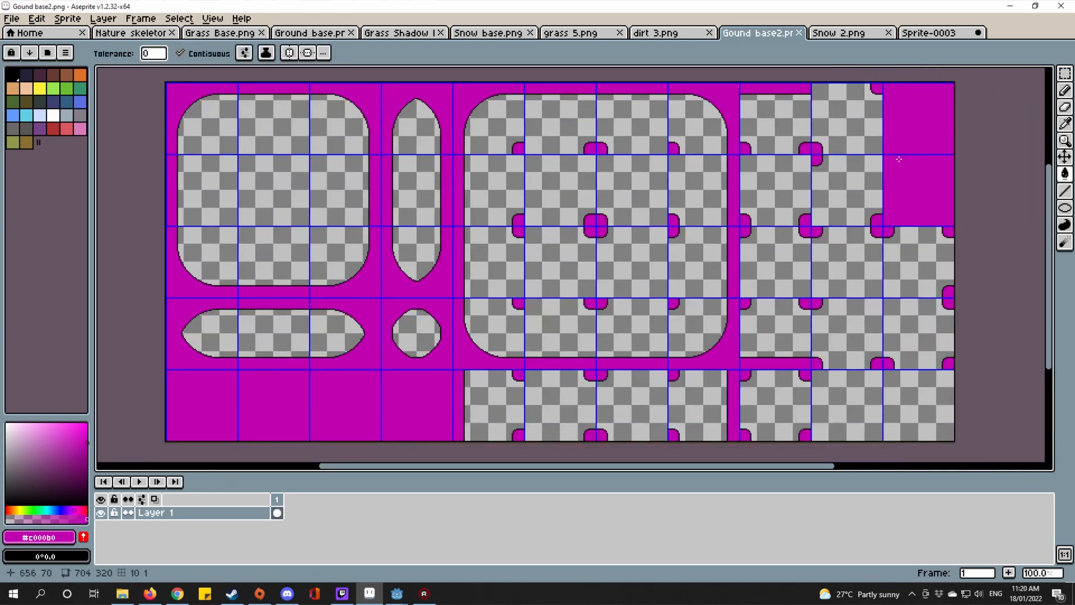
Step: Check Snow 2, then draw a horizontal magenta line across the lower-right tiles of Gound base2.png
scroll(890, 162, right, 2)
click(828, 34)
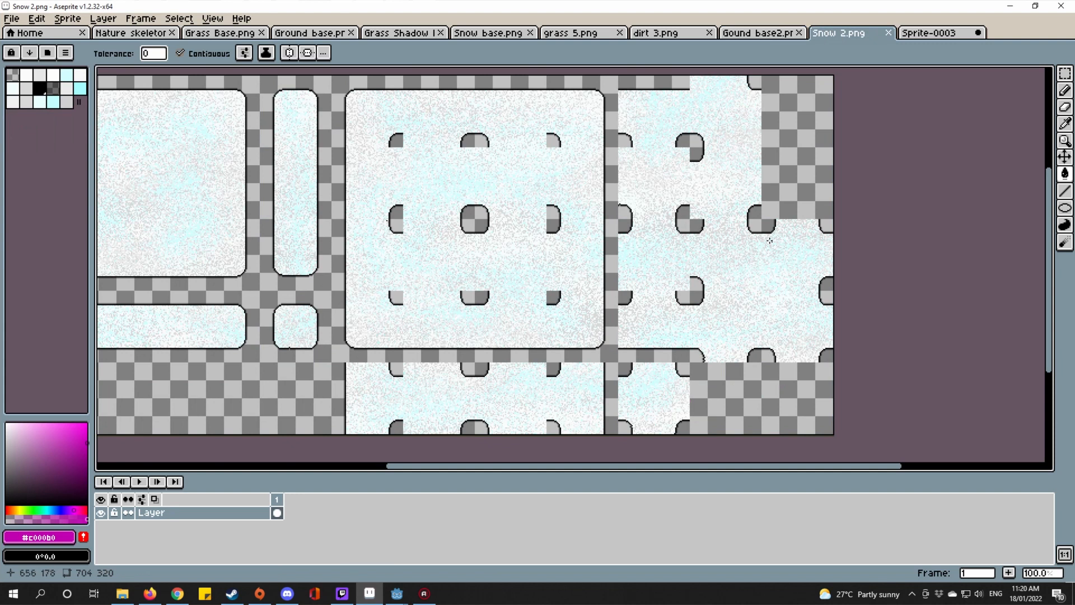
click(757, 35)
drag(783, 338, 760, 302)
scroll(781, 322, up, 2)
key(i)
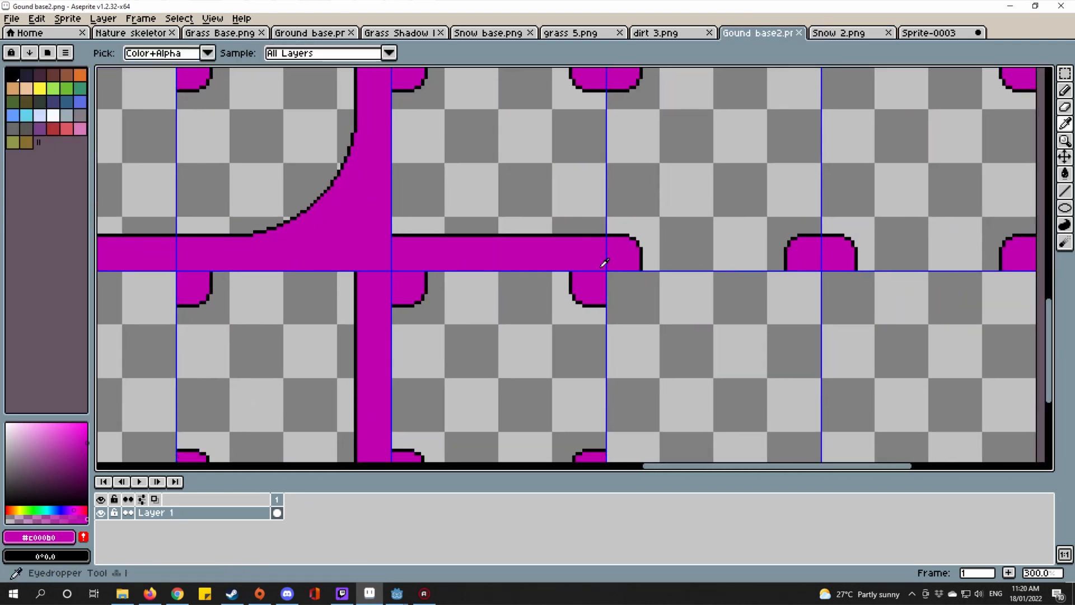
scroll(627, 252, up, 3)
key(l)
drag(610, 265, 1026, 265)
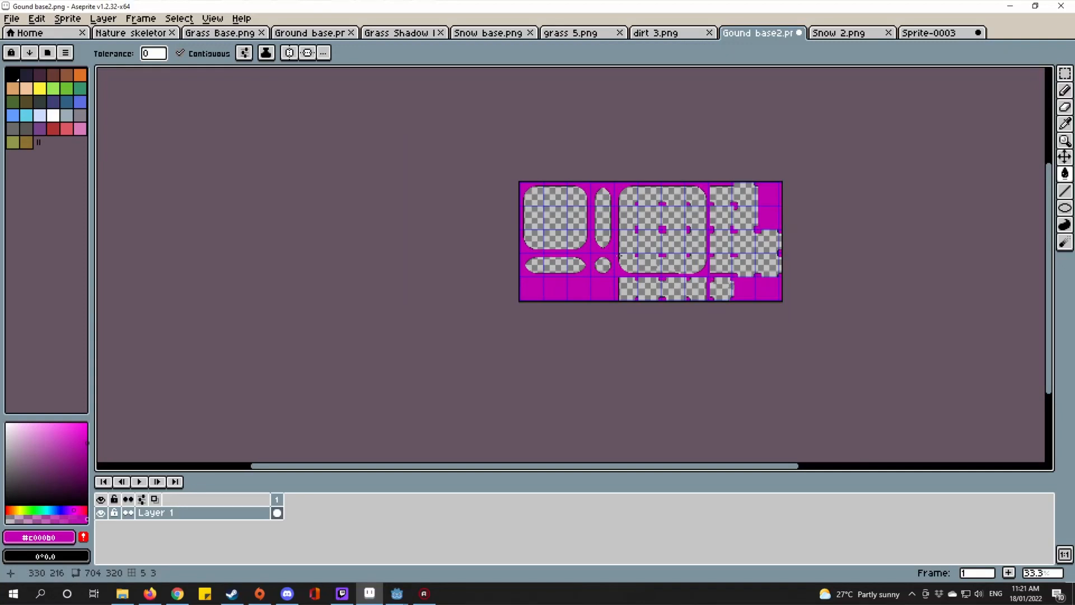
Step: Pan to center the whole sheet and switch to rectangular selection
scroll(585, 250, up, 2)
drag(584, 250, 480, 251)
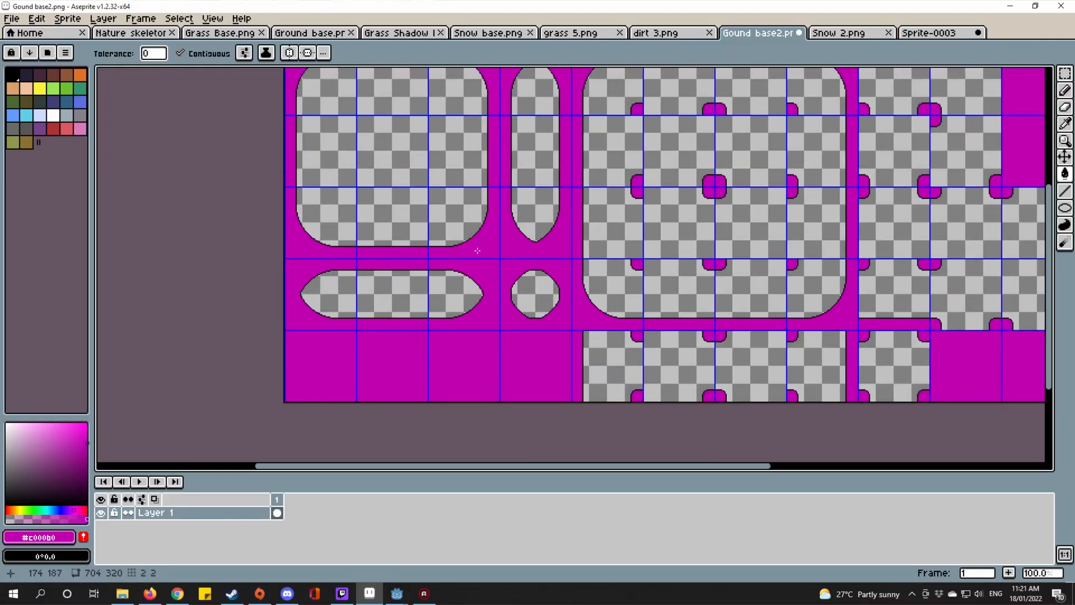
drag(717, 218, 594, 246)
scroll(594, 246, down, 1)
scroll(605, 216, up, 1)
drag(604, 210, 590, 182)
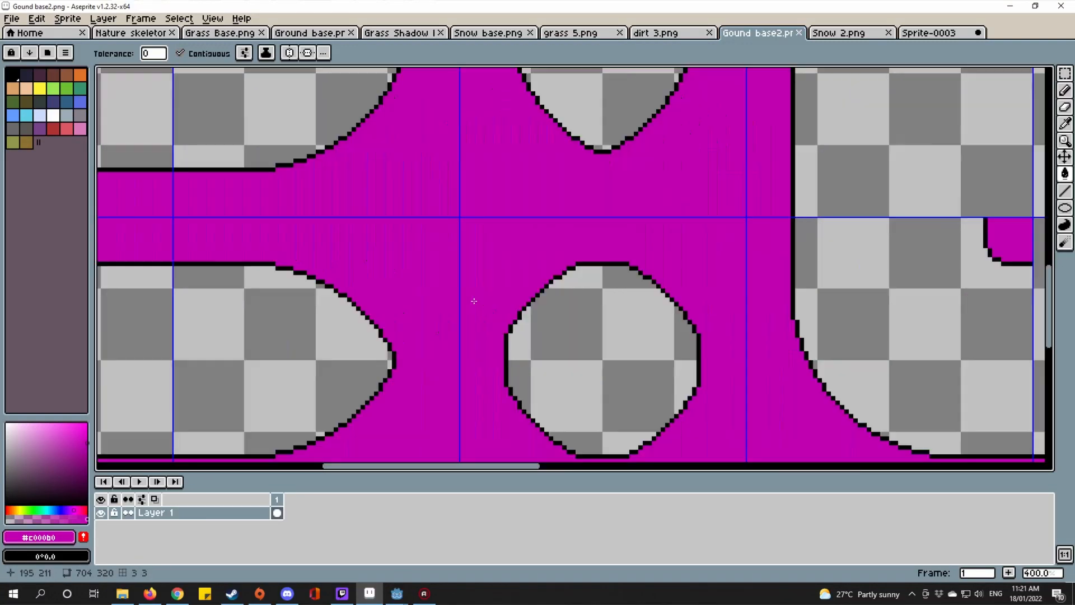
drag(511, 244, 547, 297)
click(1065, 74)
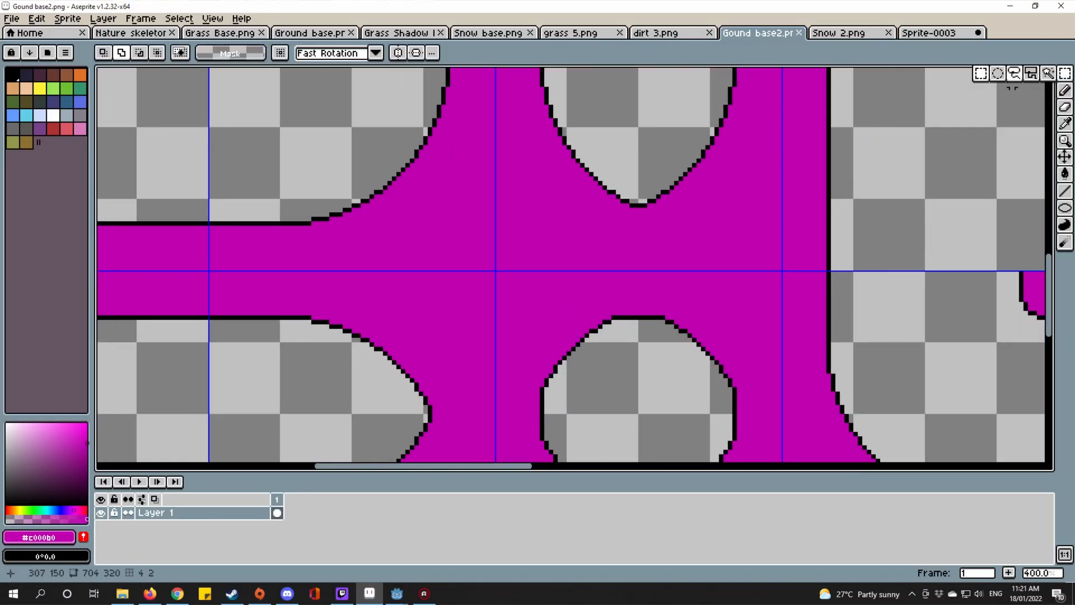
scroll(797, 84, down, 1)
scroll(724, 194, down, 3)
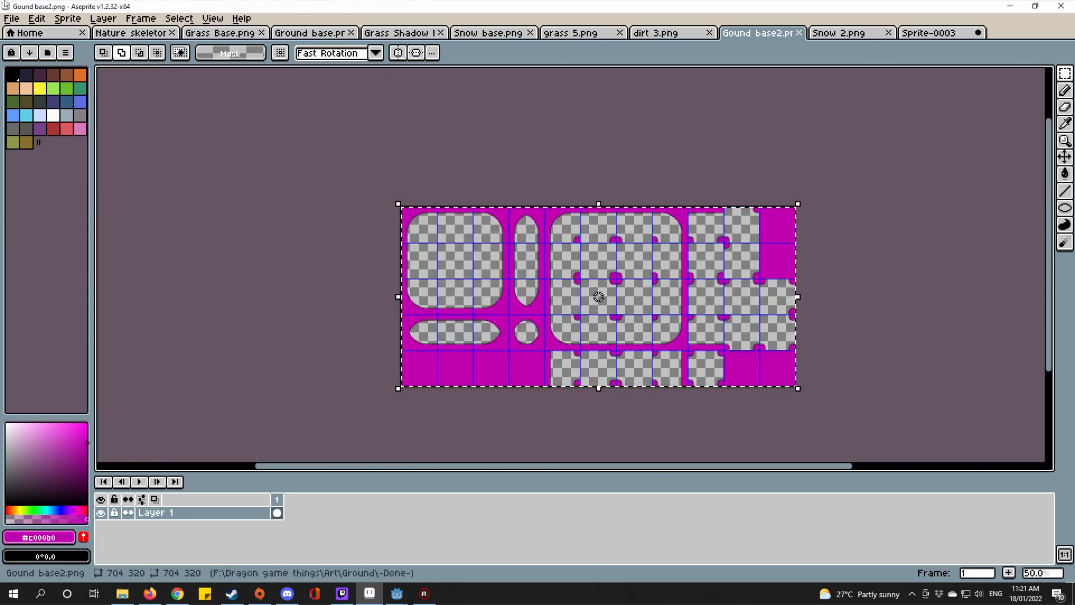
Step: Open Sprite > Canvas Size, showing the current 704 × 320 pixel width and height
click(36, 18)
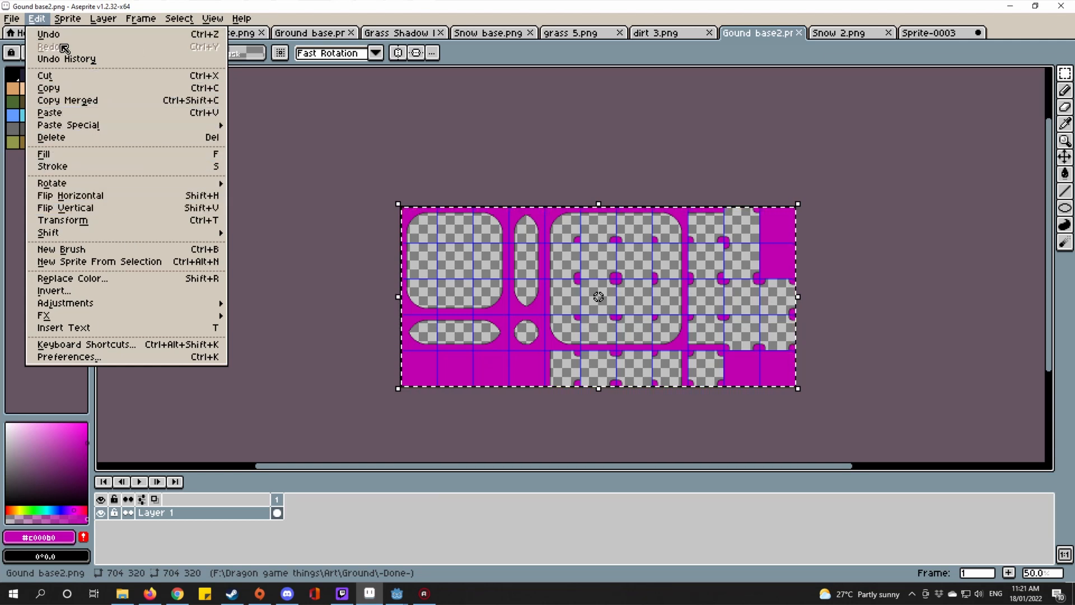
mouse_move(68, 18)
click(72, 92)
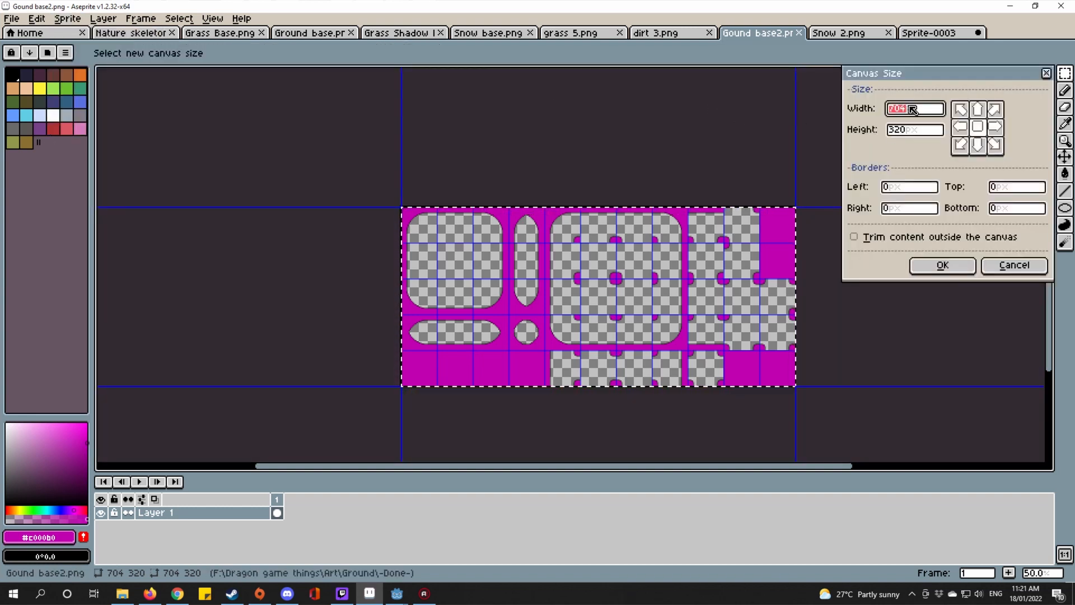
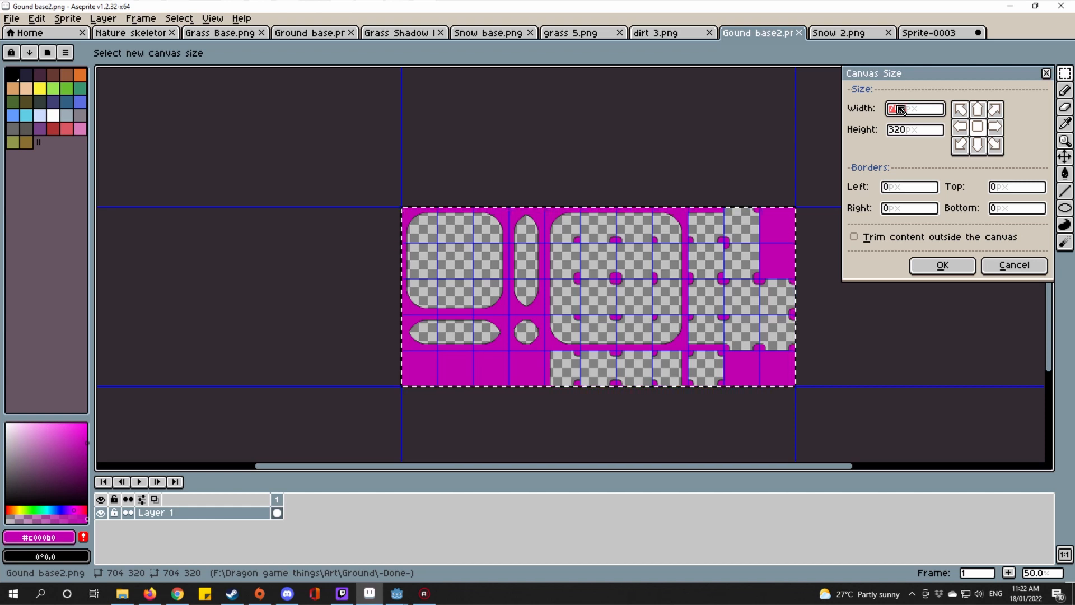
Step: Cancel the Canvas Size change and start a new sprite from File > New
click(1011, 259)
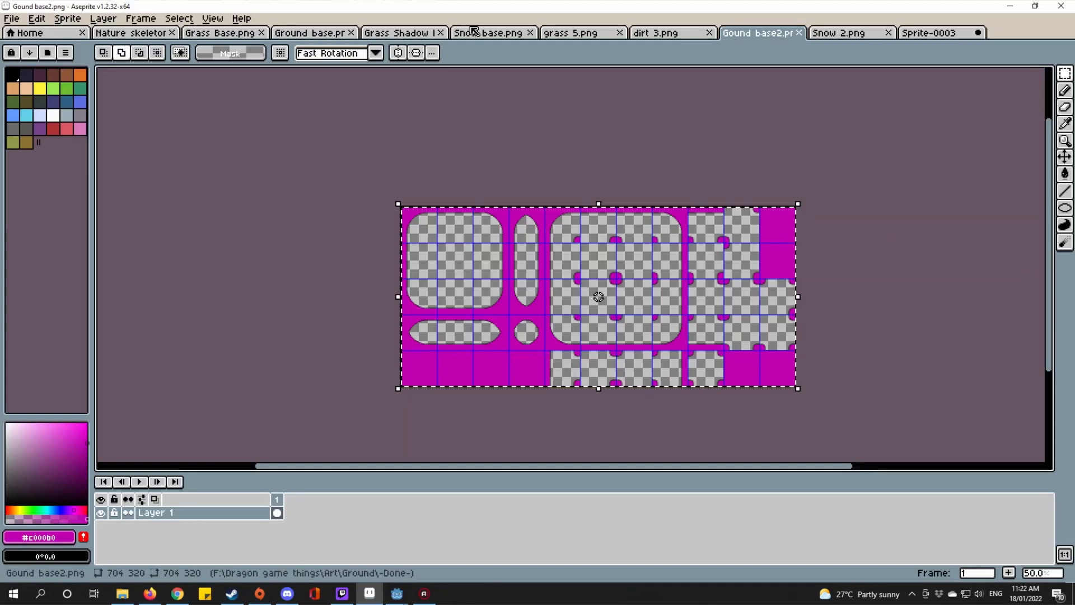
click(10, 19)
click(31, 38)
Step: Create the blank 704×320 sprite, trying a paste of the template and undoing it
click(502, 399)
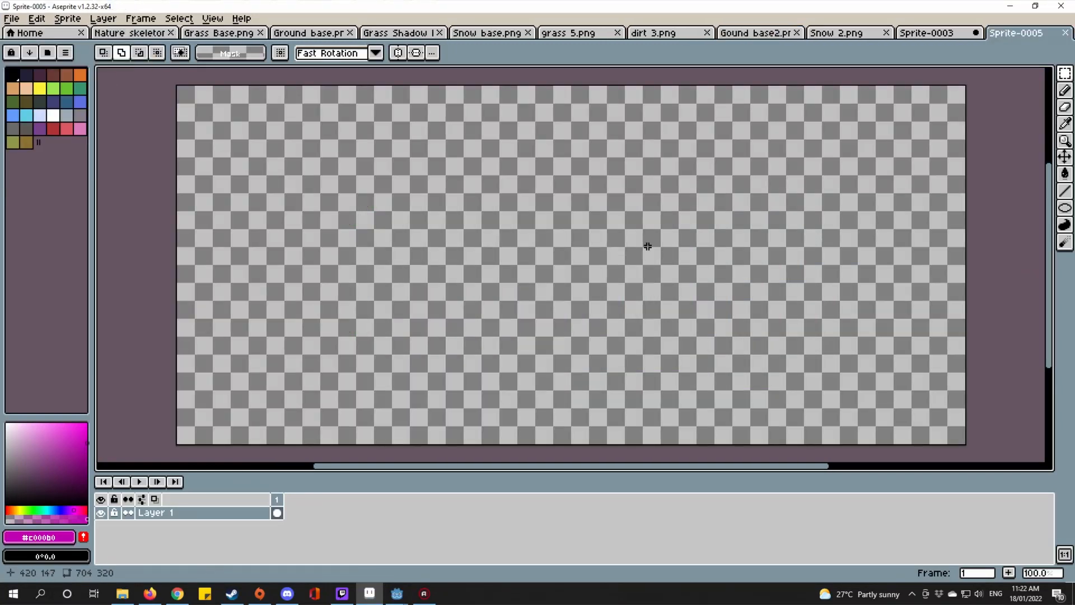
key(ctrl+v)
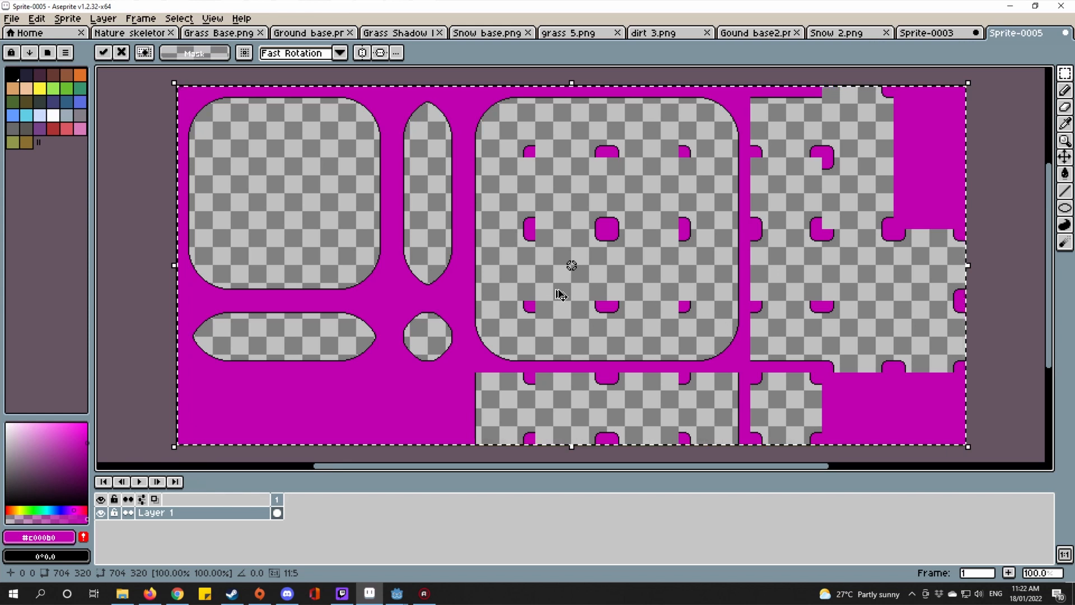
key(ctrl+z)
scroll(874, 186, down, 1)
scroll(853, 199, up, 2)
scroll(800, 182, down, 1)
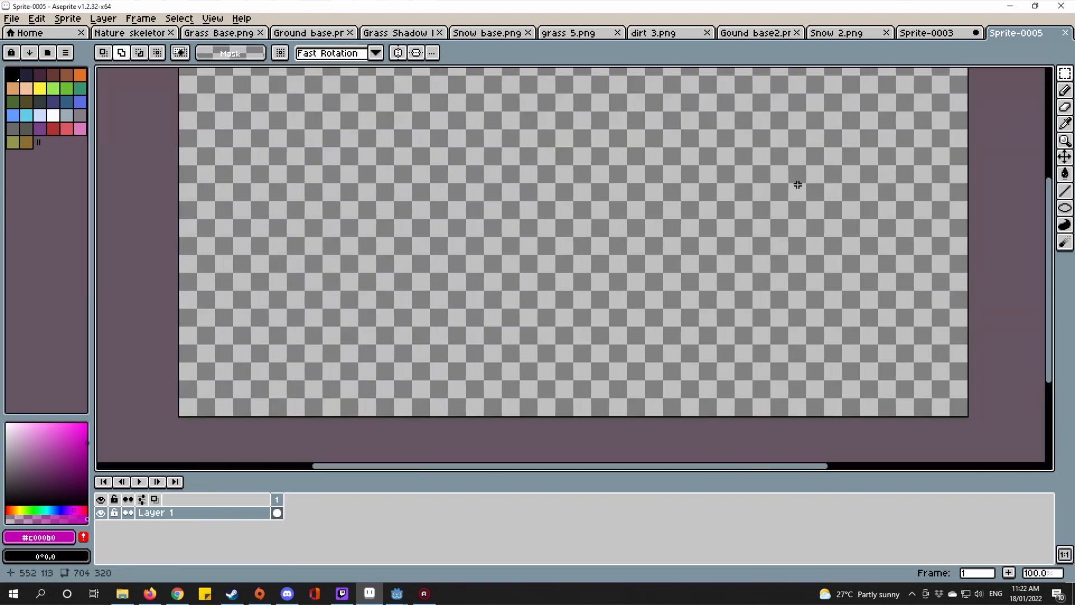
drag(765, 183, 768, 211)
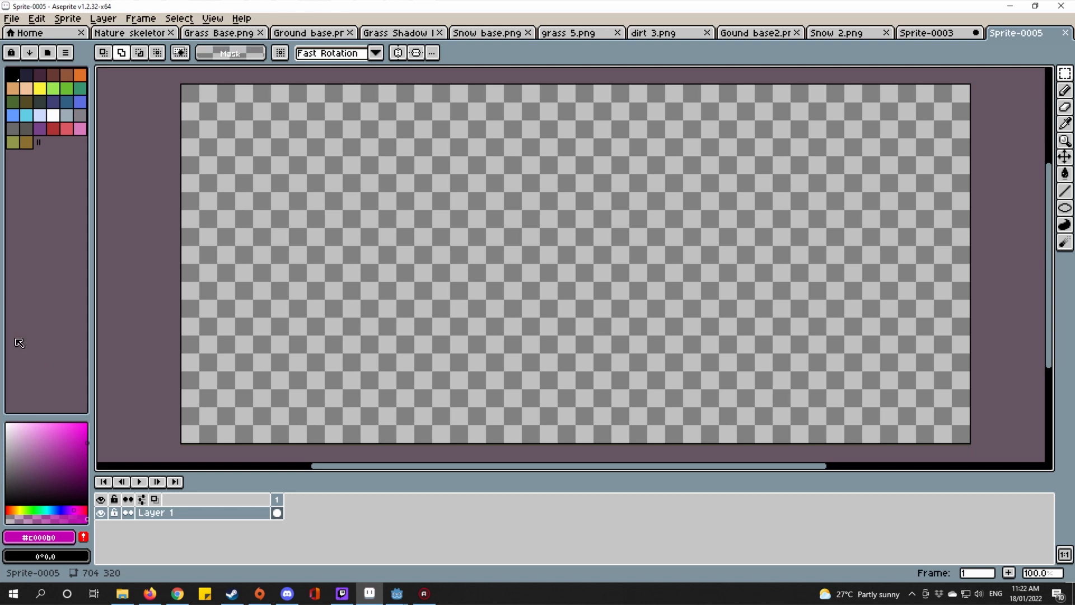
Step: Set the drawing colour to a dark brown (HSV 30°, 100%, 34%)
drag(16, 509, 13, 503)
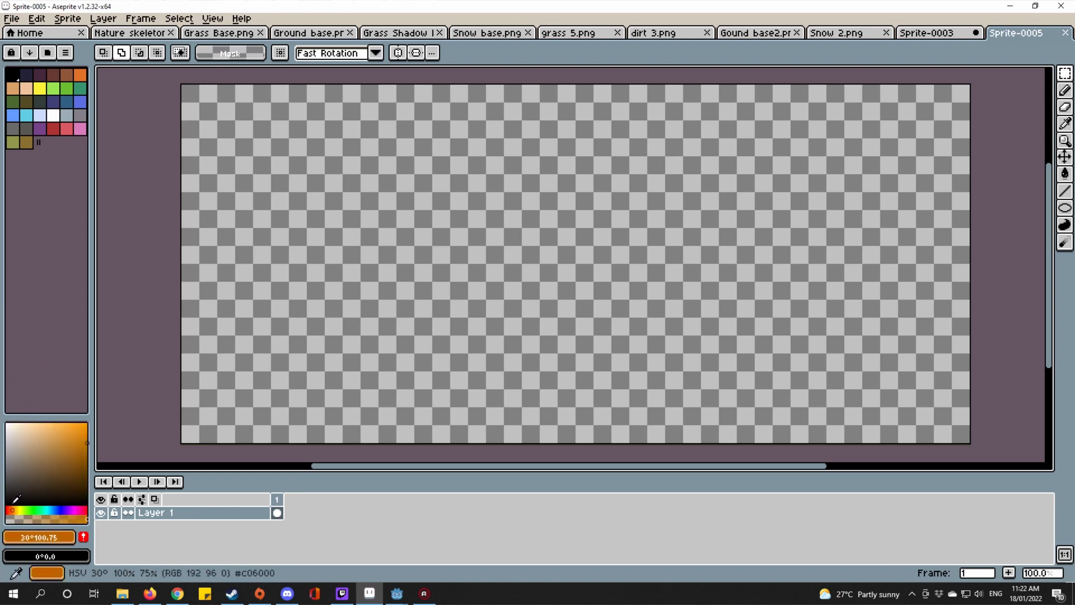
mouse_move(70, 454)
mouse_down()
mouse_move(164, 440)
mouse_move(195, 478)
mouse_up()
drag(379, 364, 397, 382)
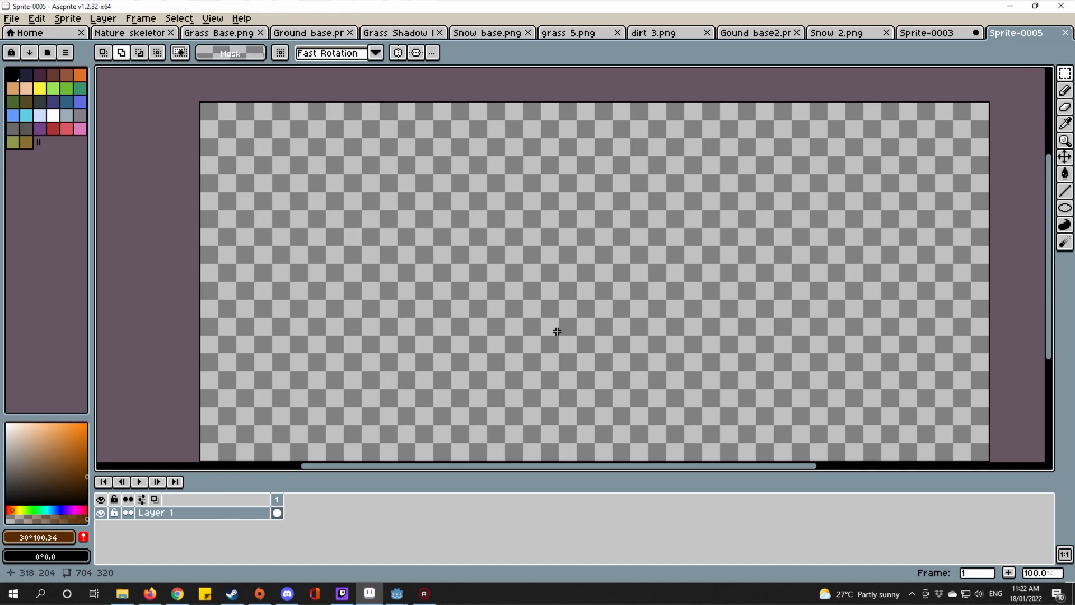
Step: Switch to the Spray tool (Shift+B) and set its brush size to 1
key(shift+b)
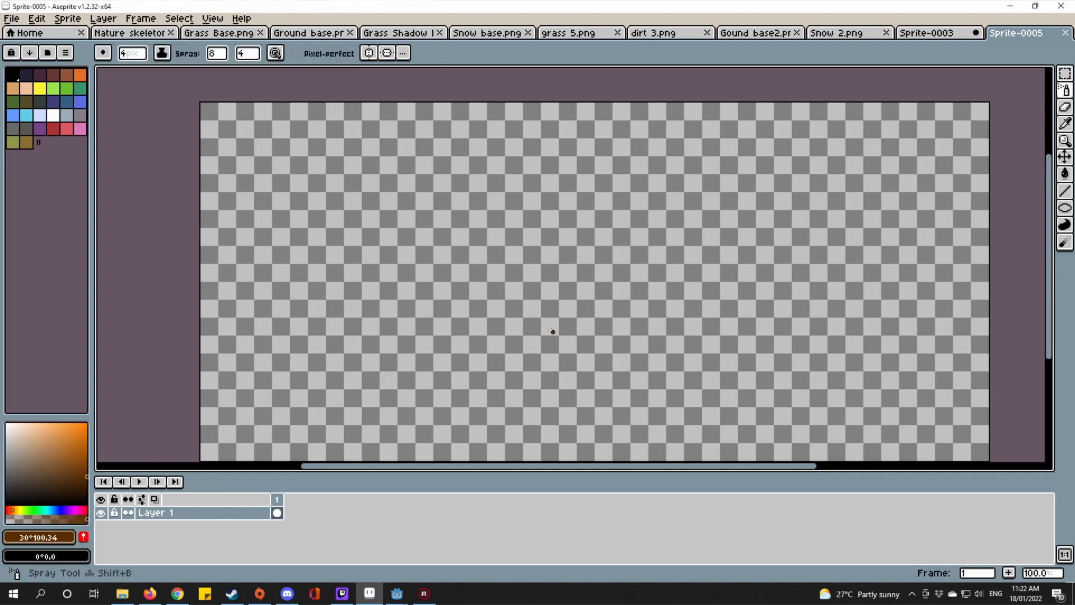
scroll(552, 331, down, 1)
scroll(551, 331, up, 1)
click(136, 56)
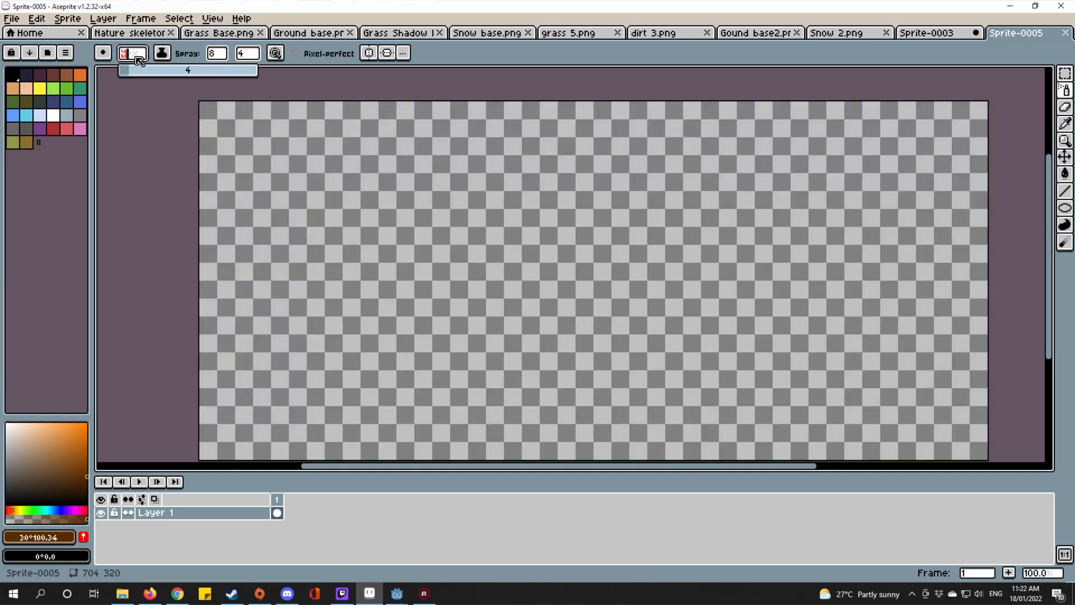
scroll(309, 163, down, 2)
scroll(300, 154, up, 2)
drag(297, 153, 378, 182)
Step: Set spray width to 32 and speed to 23, then undo a test spray
click(214, 57)
drag(238, 83, 312, 83)
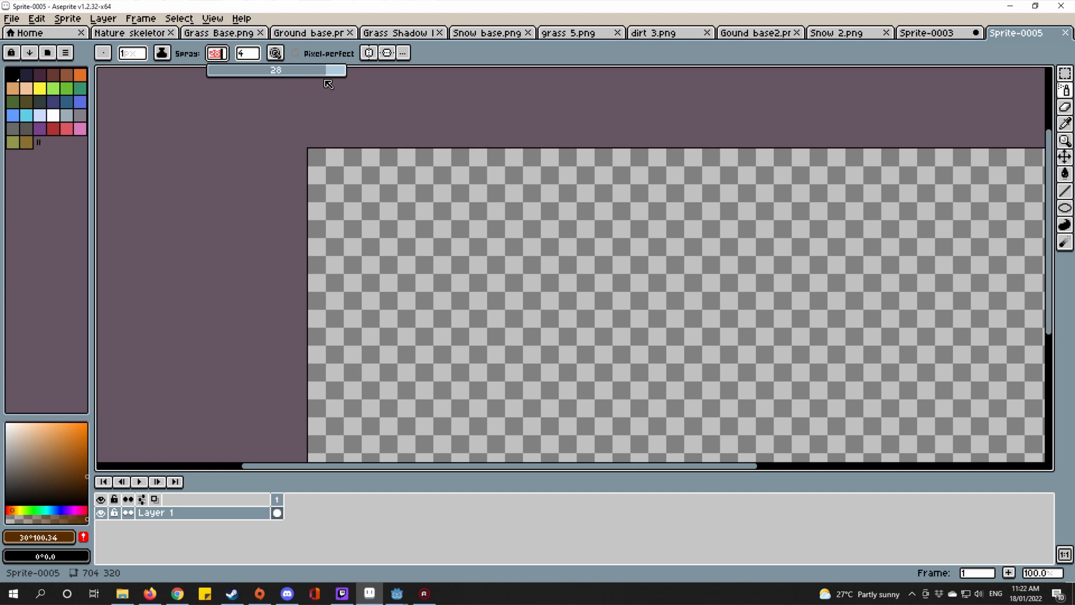
scroll(437, 207, down, 3)
scroll(437, 207, up, 3)
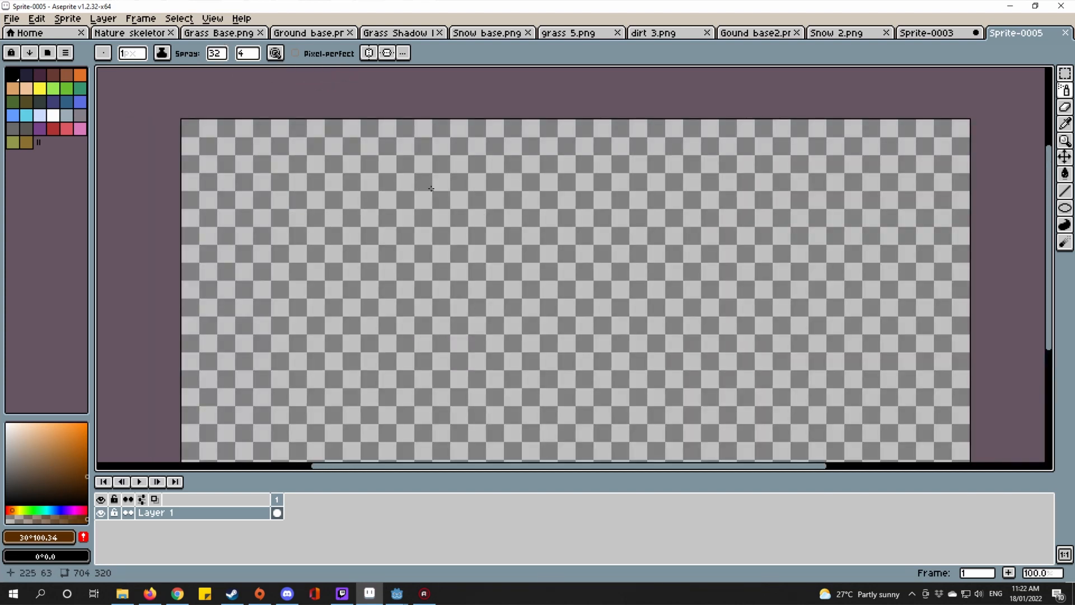
scroll(437, 202, down, 1)
click(245, 52)
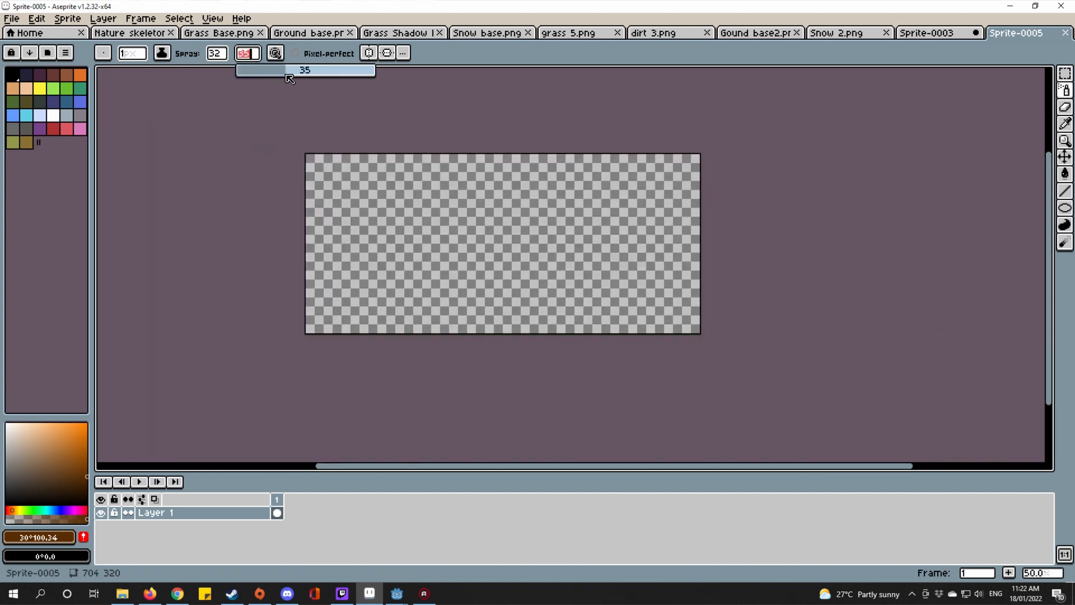
drag(314, 167, 684, 168)
drag(578, 190, 666, 198)
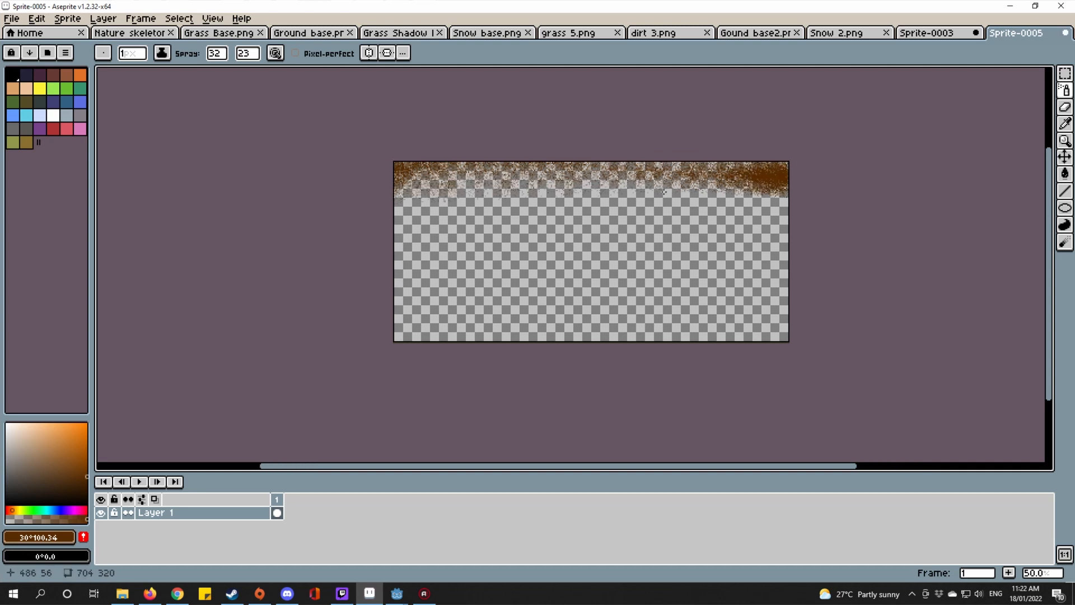
key(super)
key(super)
key(ctrl+z)
Step: Flood-fill the whole sprite with brown and pick a darker brown shade
key(g)
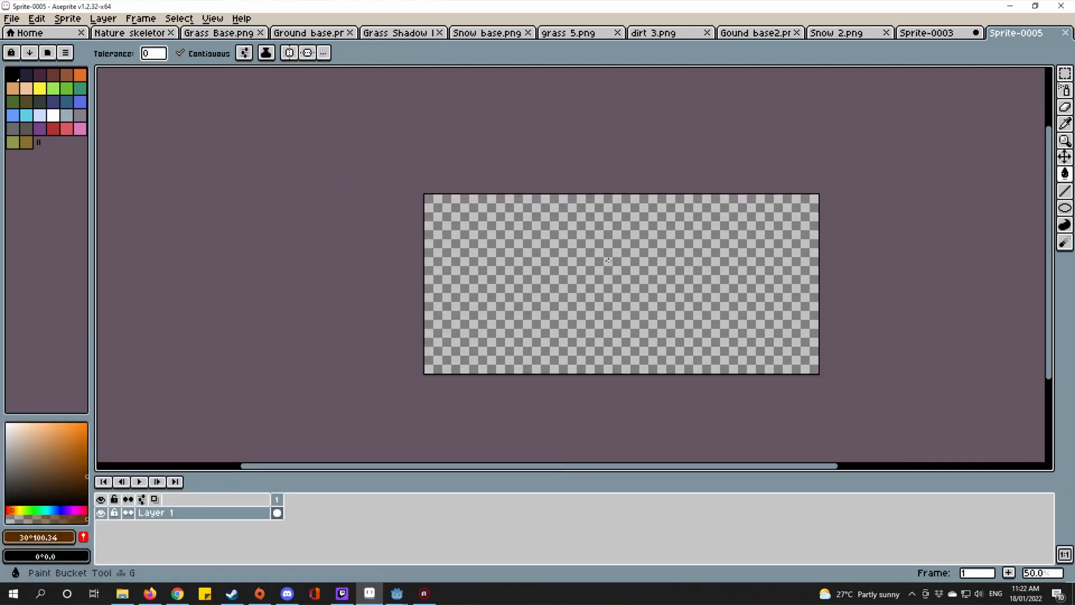
click(583, 270)
click(87, 491)
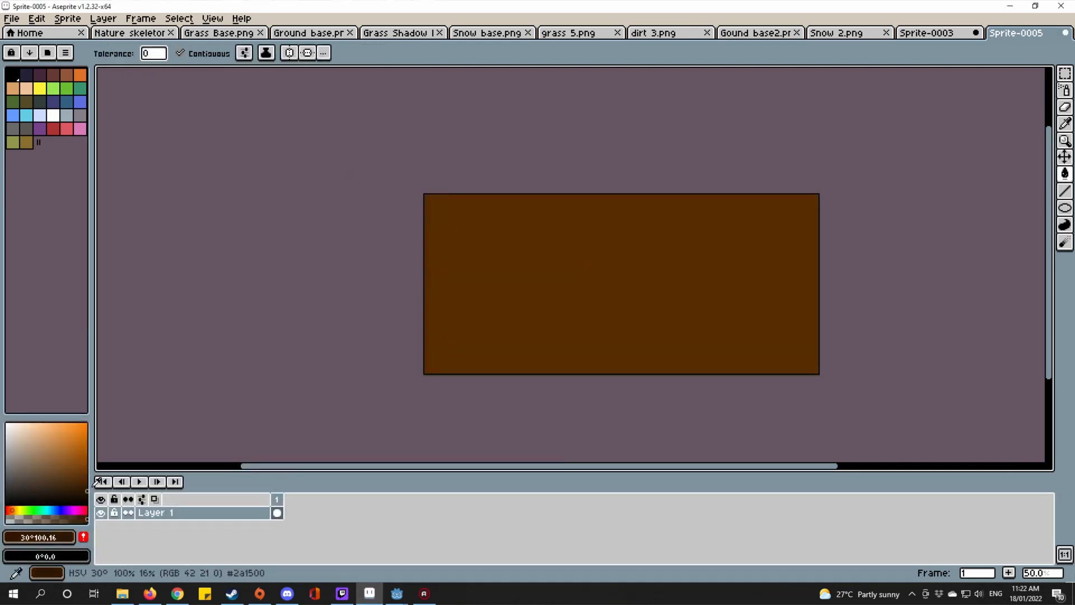
Step: Spray dark speckles across the top and middle bands of the sprite
key(shift+b)
mouse_move(400, 193)
mouse_down()
mouse_move(823, 218)
mouse_move(882, 173)
mouse_up()
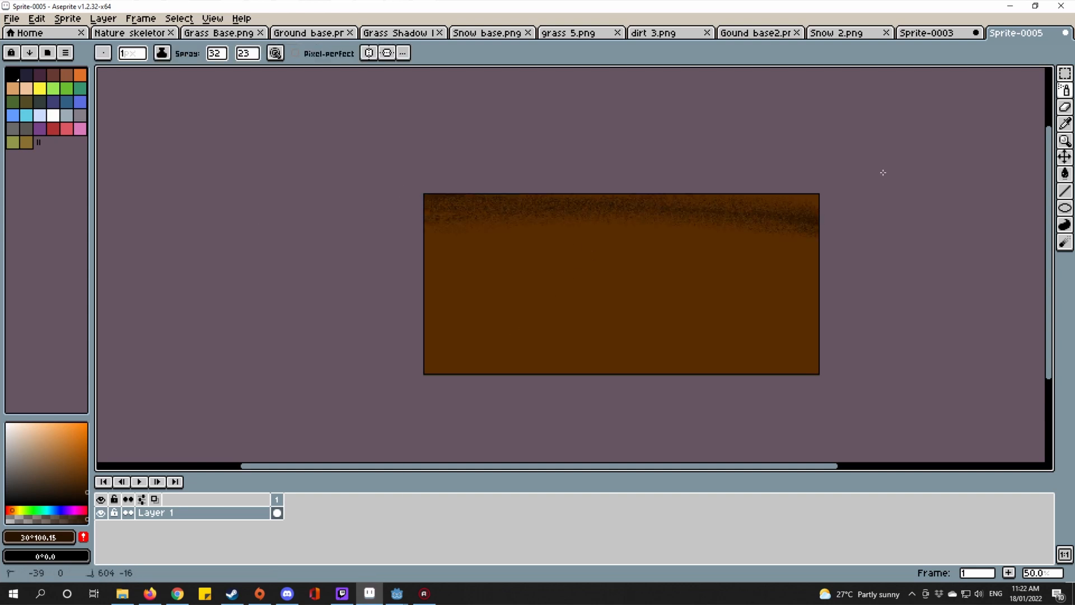
mouse_move(350, 257)
mouse_down()
mouse_move(366, 221)
mouse_move(614, 212)
mouse_move(98, 211)
mouse_move(463, 279)
mouse_move(791, 277)
mouse_up()
drag(880, 240, 922, 292)
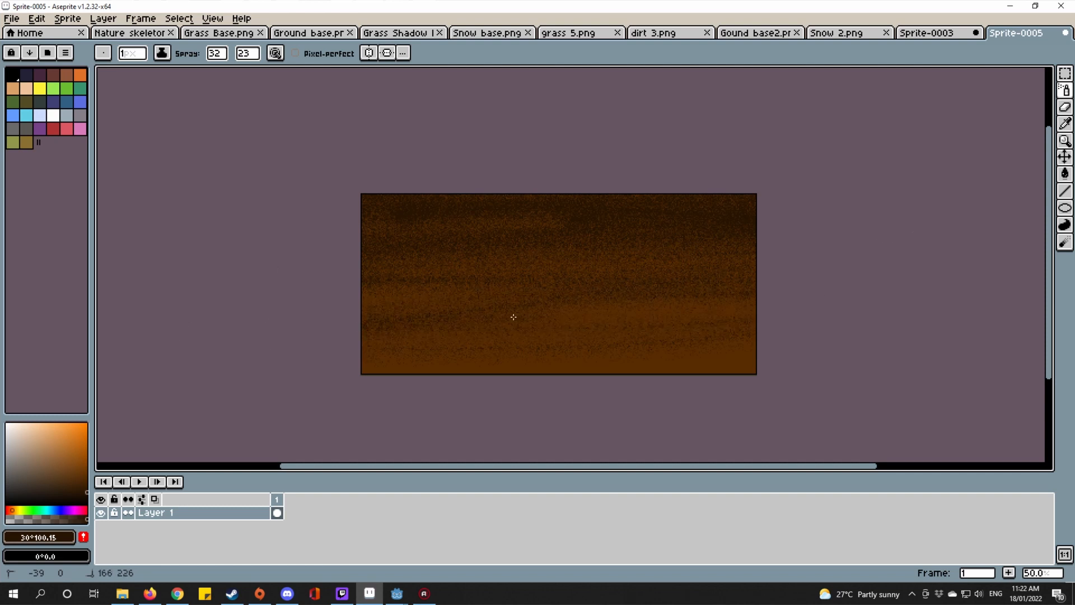
drag(513, 317, 272, 328)
mouse_move(767, 378)
mouse_down()
mouse_move(831, 331)
mouse_move(827, 294)
mouse_up()
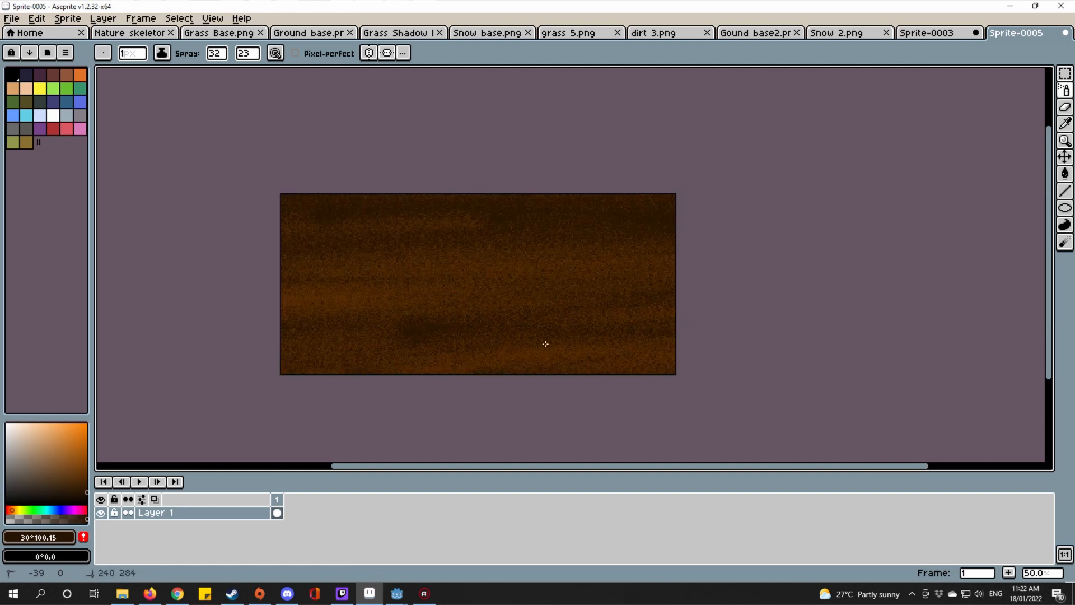
mouse_move(167, 277)
mouse_down()
mouse_move(667, 165)
mouse_move(584, 202)
mouse_move(743, 221)
mouse_move(753, 259)
mouse_move(537, 266)
mouse_move(209, 307)
mouse_move(211, 332)
mouse_up()
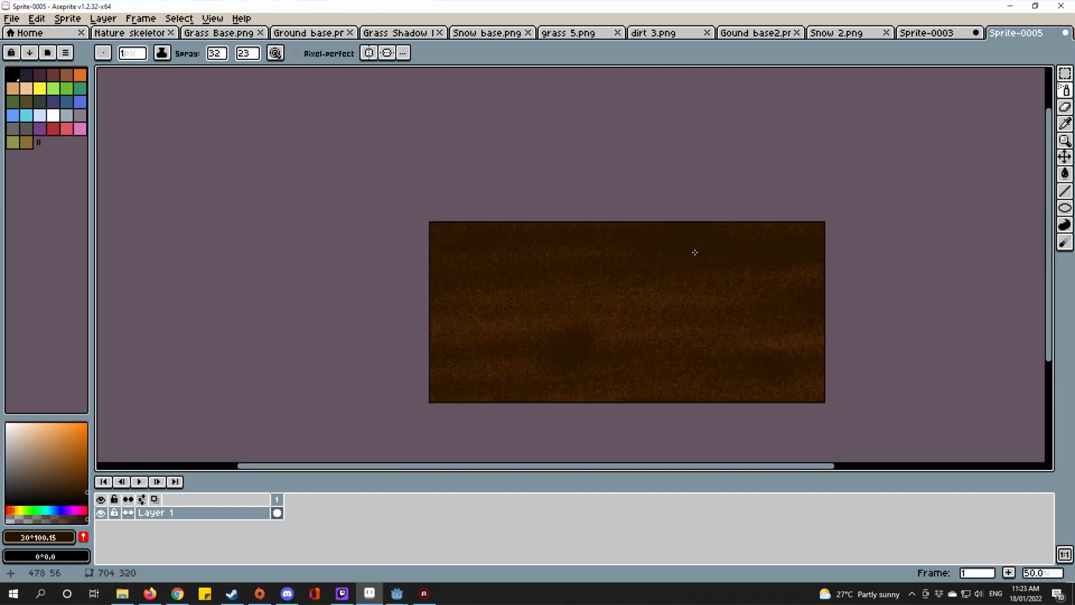
Step: Spray darker streaks over the lower right and middle, then view the whole sprite
scroll(693, 250, up, 2)
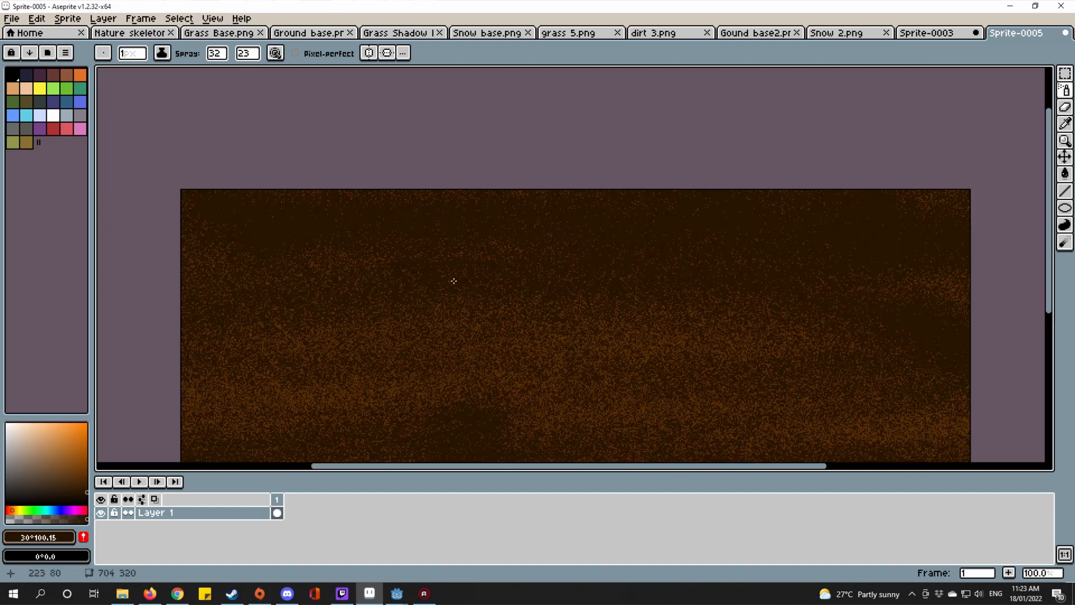
scroll(454, 281, down, 1)
scroll(476, 305, up, 2)
scroll(504, 269, down, 1)
key(v)
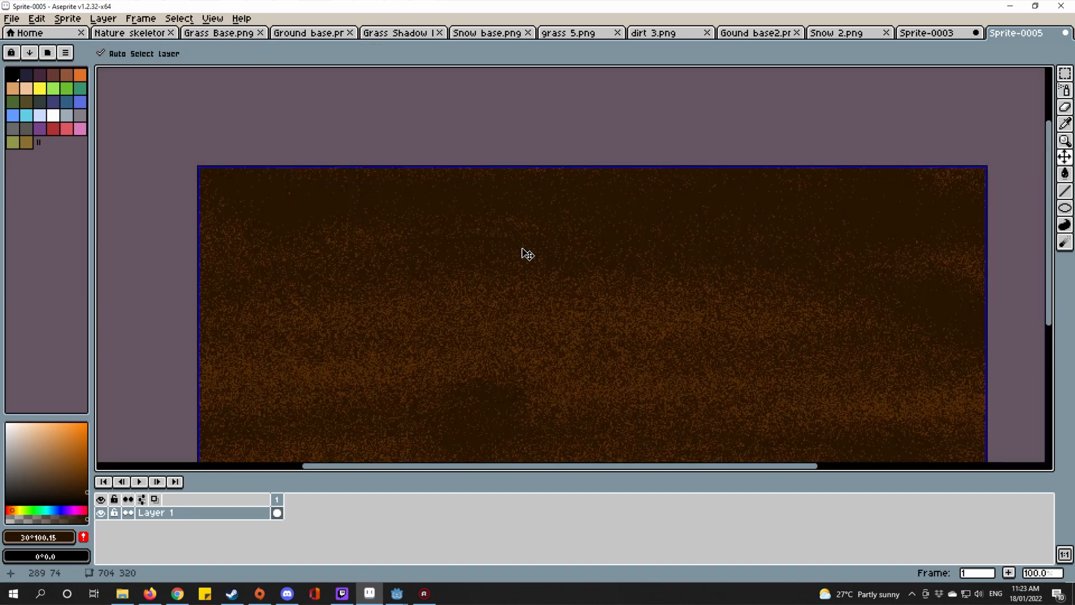
key(shift+b)
scroll(527, 224, down, 1)
drag(501, 189, 530, 233)
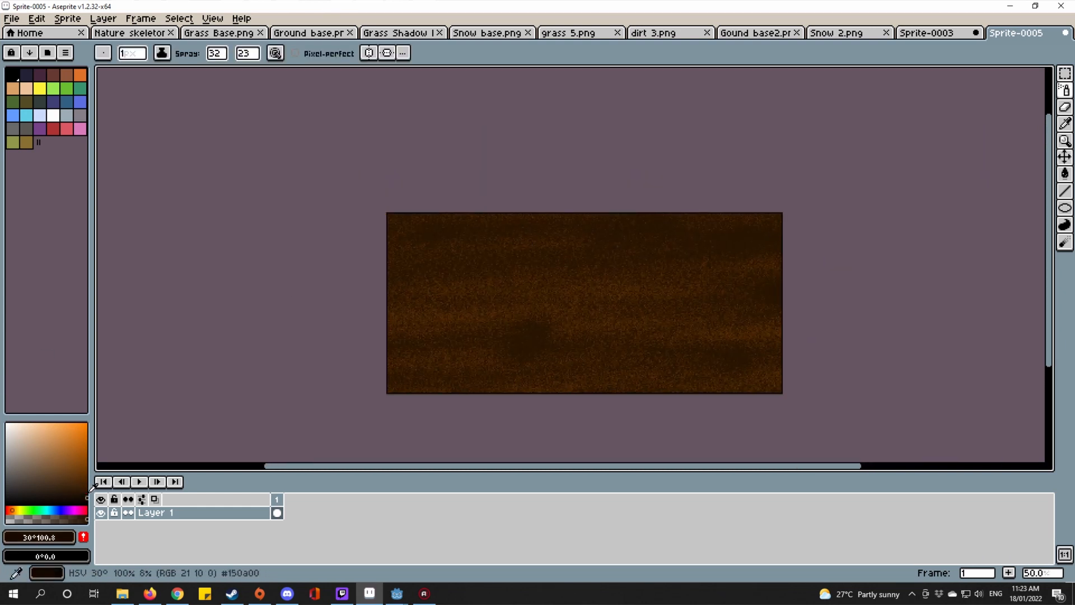
drag(683, 378, 750, 376)
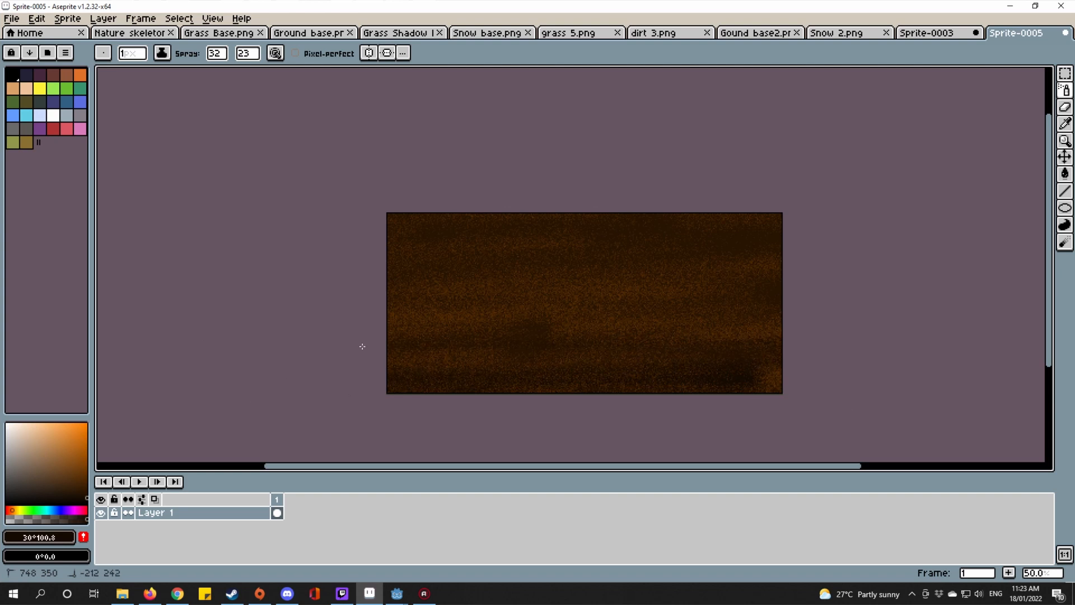
drag(363, 346, 255, 291)
scroll(629, 298, up, 1)
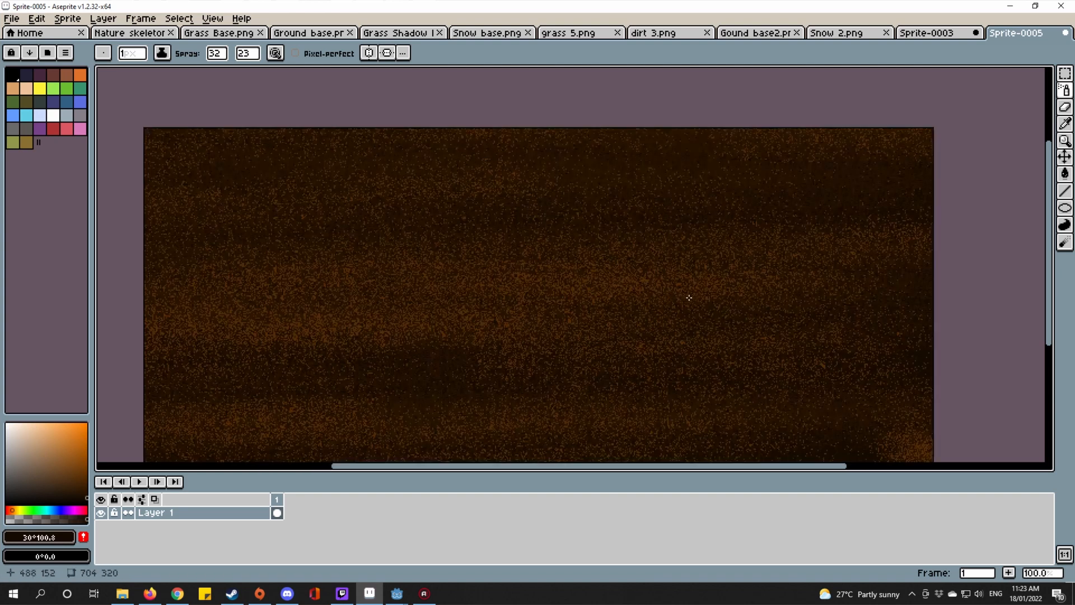
drag(633, 299, 680, 269)
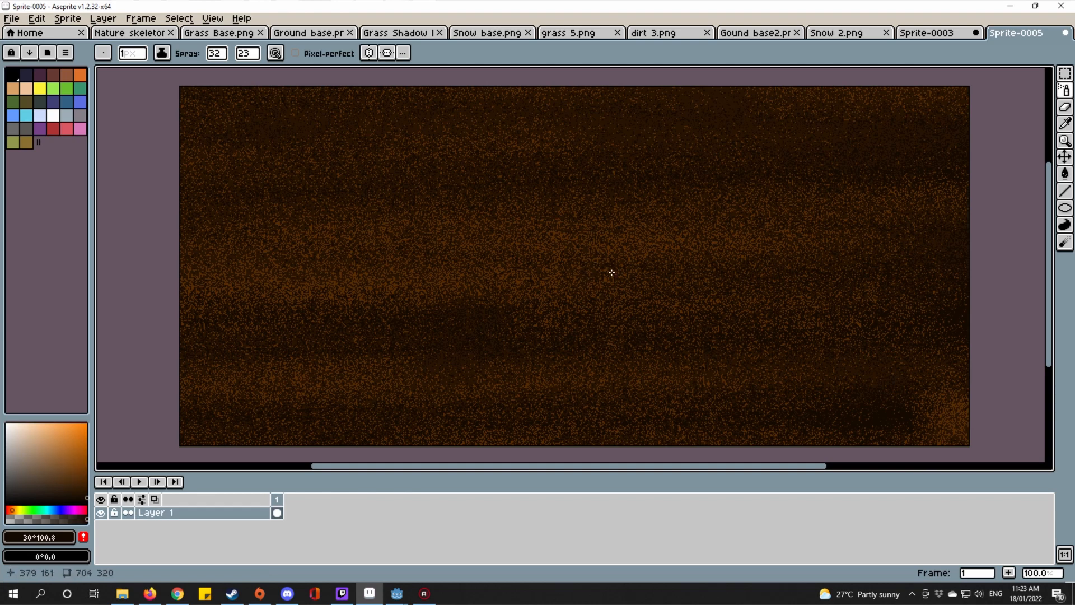
scroll(641, 256, up, 9)
Step: Sample brown #572c00 from the sprite and spray orange over the middle, then undo it
key(i)
click(620, 139)
scroll(620, 139, down, 5)
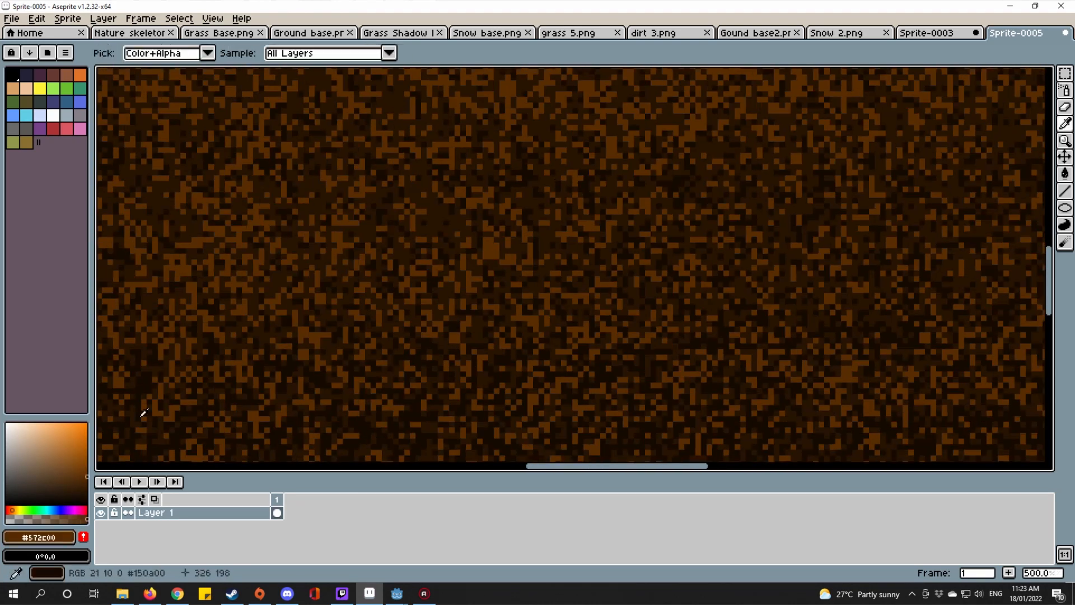
scroll(550, 262, down, 6)
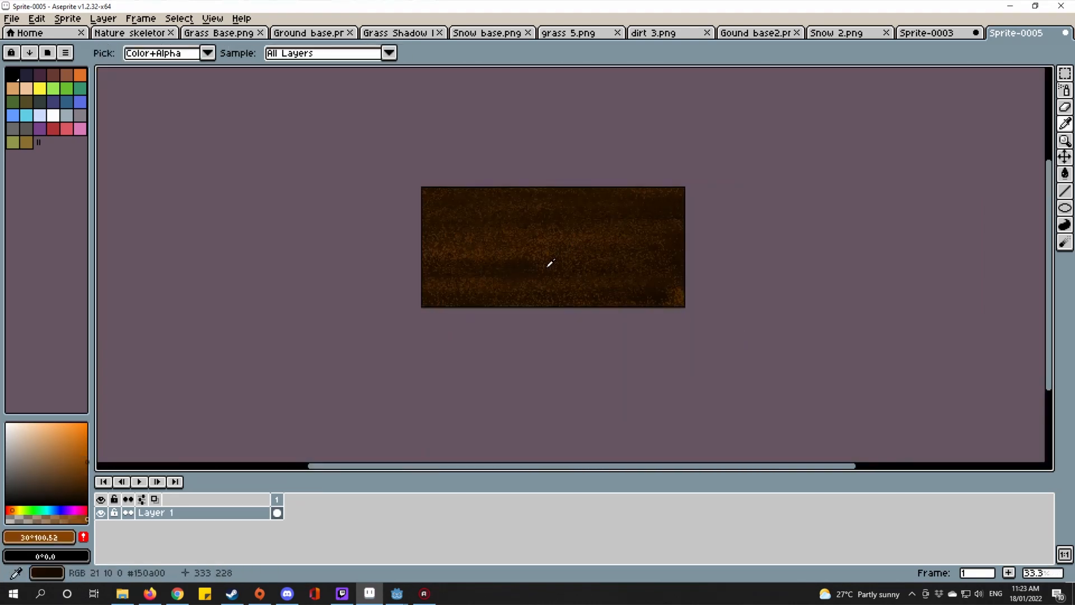
scroll(551, 262, up, 1)
key(shift+b)
mouse_move(932, 342)
mouse_down()
mouse_move(507, 320)
mouse_move(256, 265)
mouse_move(566, 300)
mouse_up()
scroll(566, 300, up, 2)
scroll(565, 300, down, 1)
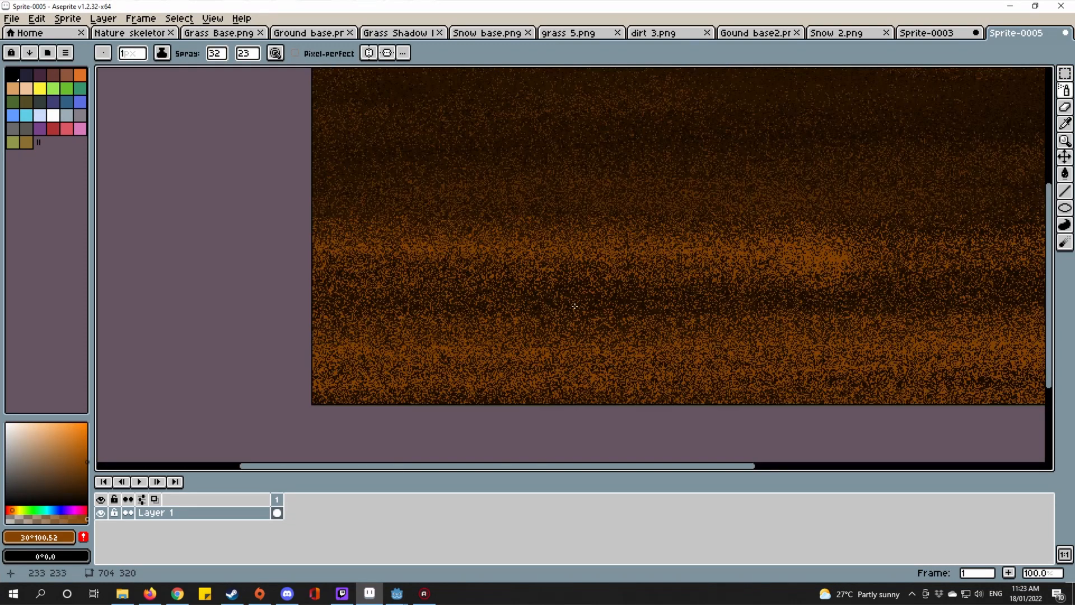
key(ctrl+z)
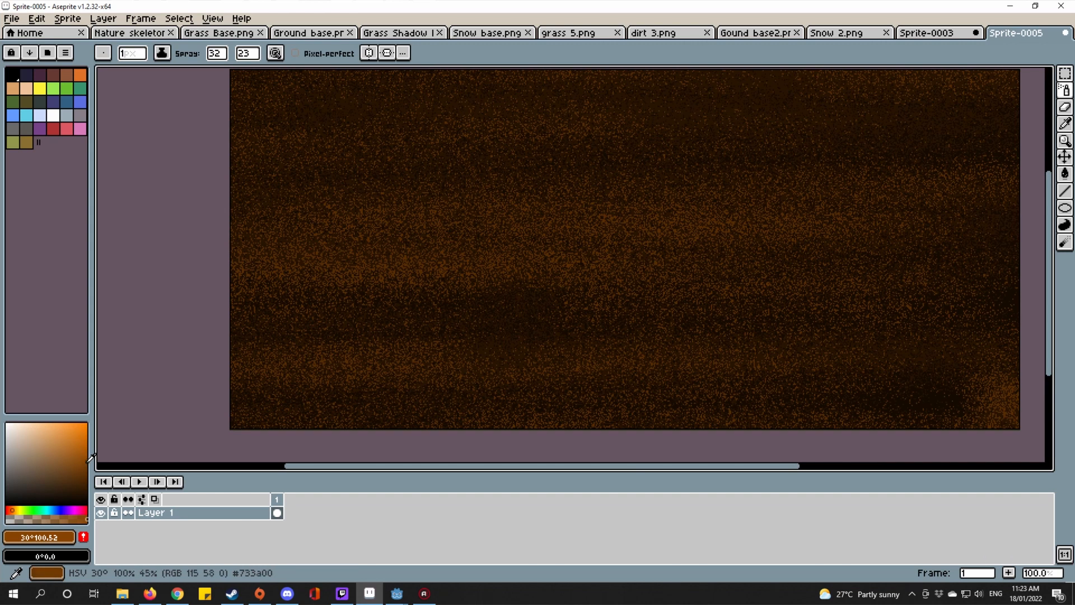
Step: Try several more orange spray patches and zigzags, undoing each one
scroll(1000, 401, down, 1)
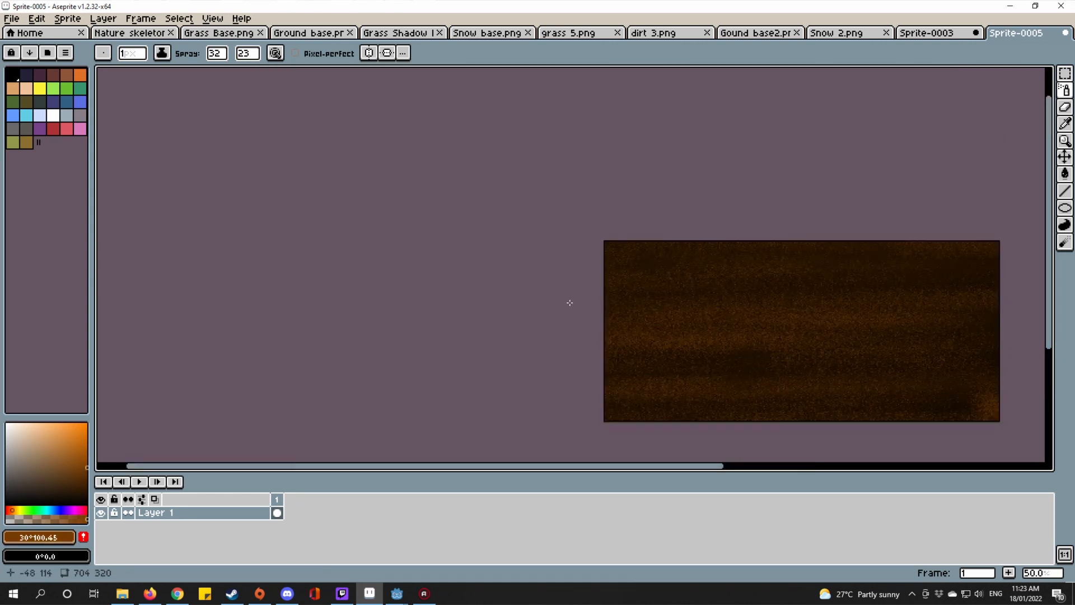
scroll(901, 231, up, 4)
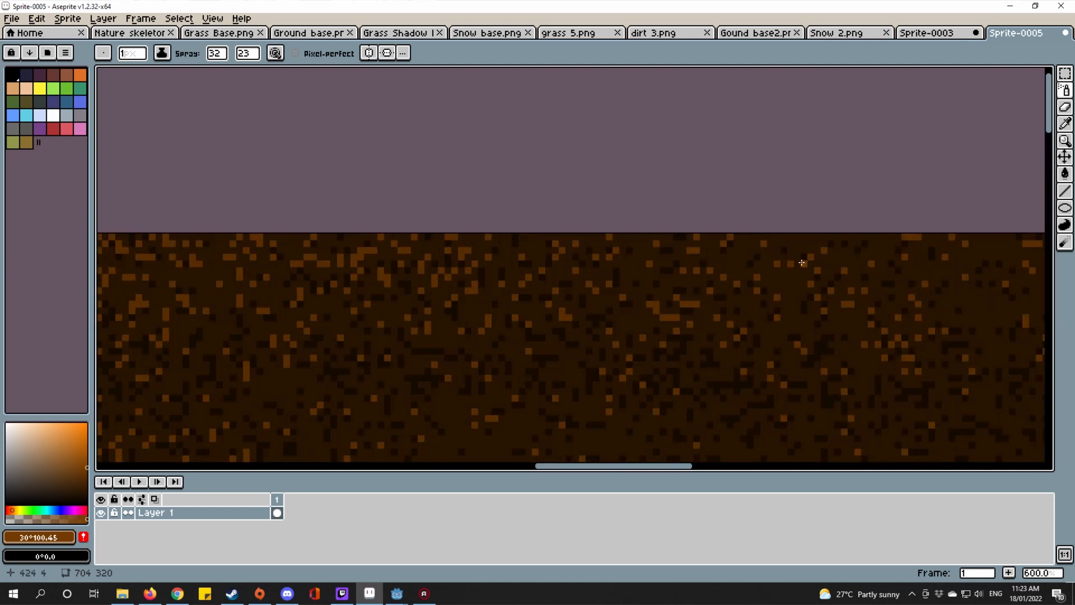
mouse_move(795, 280)
mouse_down()
mouse_move(797, 270)
mouse_move(605, 252)
mouse_up()
key(v)
key(ctrl+z)
scroll(790, 264, down, 6)
scroll(801, 283, up, 2)
mouse_move(920, 222)
mouse_down()
mouse_move(816, 218)
mouse_move(266, 302)
mouse_move(153, 343)
mouse_move(422, 409)
mouse_move(546, 302)
mouse_up()
key(ctrl+z)
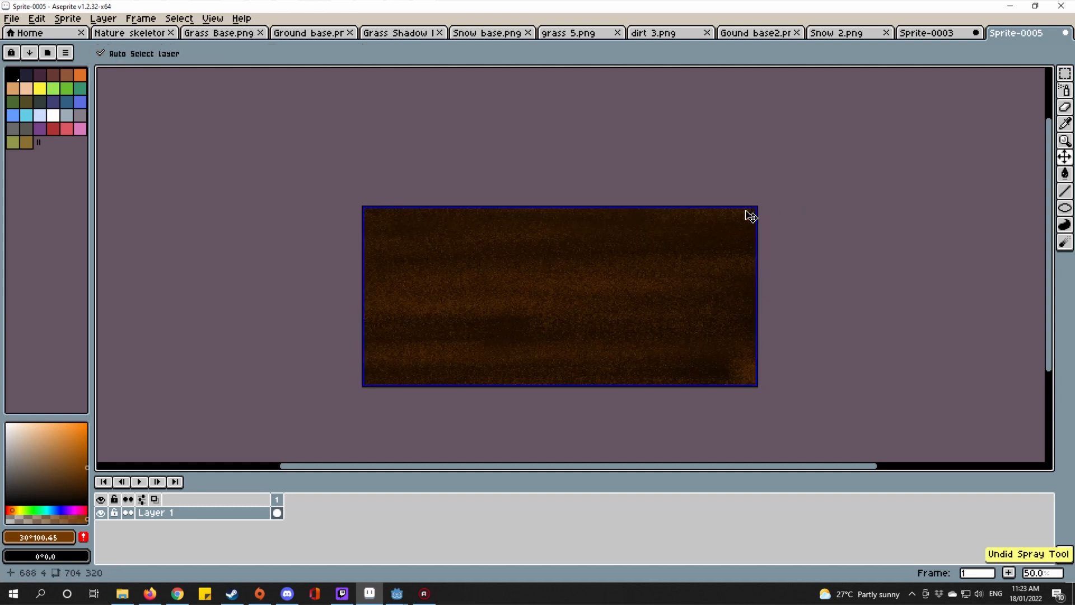
mouse_move(303, 201)
mouse_down()
mouse_move(760, 232)
mouse_move(241, 322)
mouse_move(571, 360)
mouse_up()
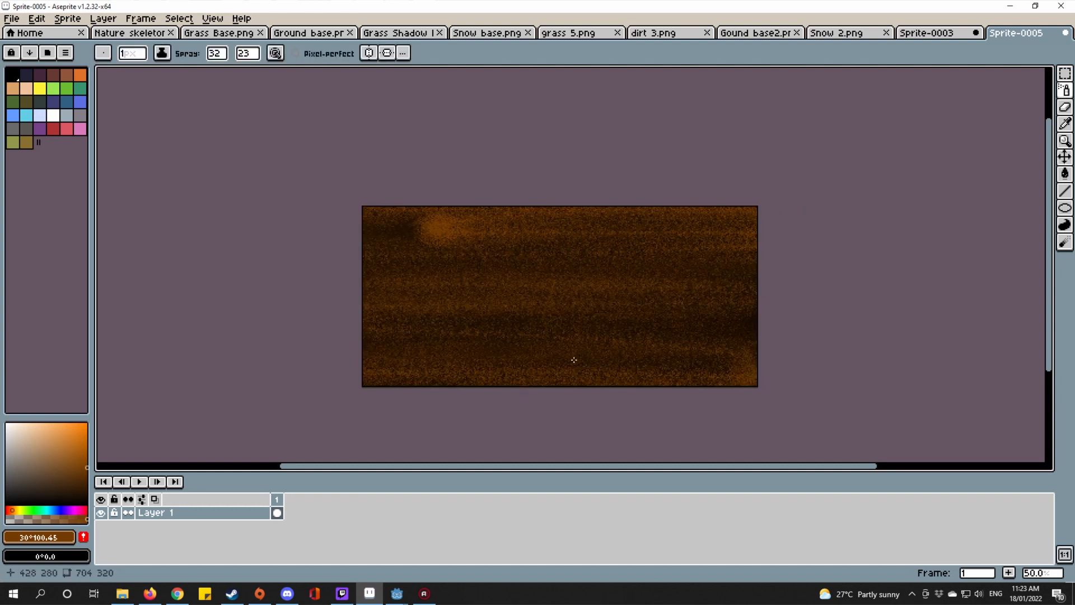
key(ctrl+z)
scroll(171, 252, right, 3)
scroll(171, 252, left, 5)
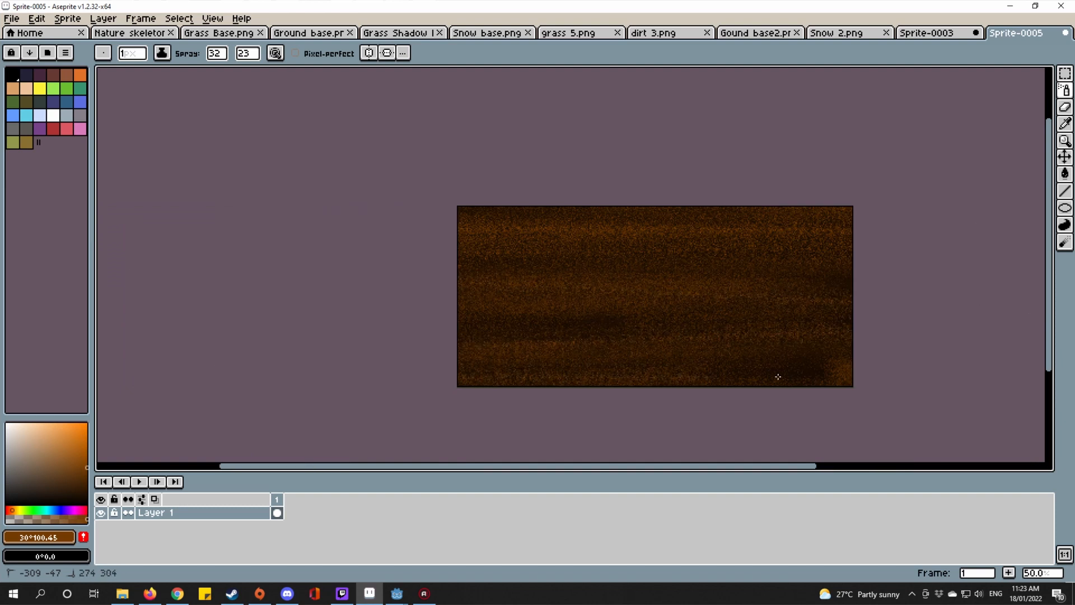
scroll(762, 305, up, 2)
scroll(699, 315, down, 2)
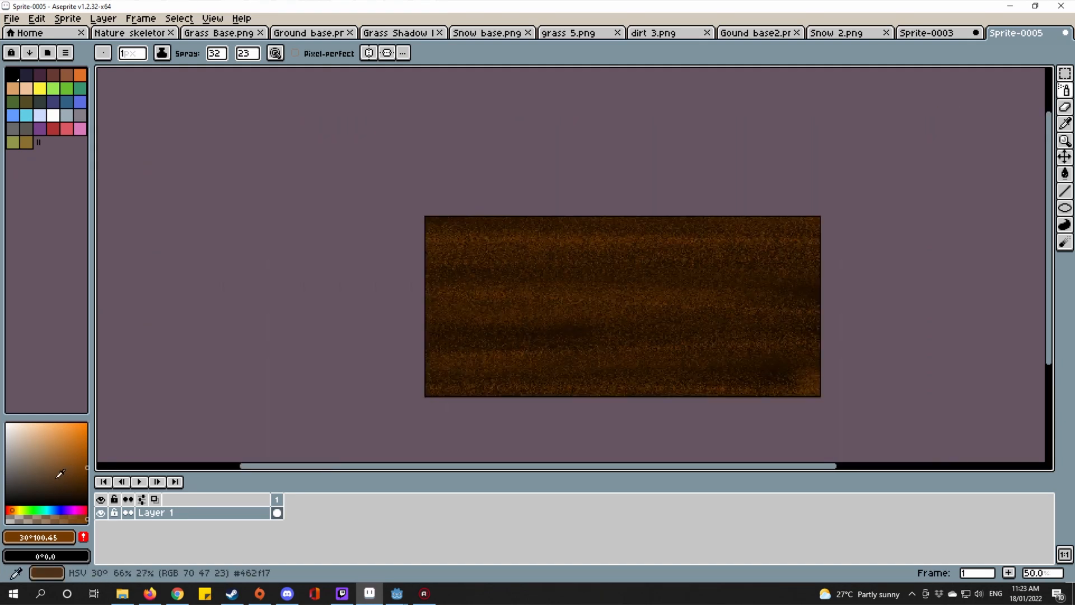
Step: Pick a darker orange-brown and spray it across the upper and middle dirt
click(87, 471)
mouse_move(915, 258)
mouse_down()
mouse_move(752, 248)
mouse_move(525, 202)
mouse_move(394, 305)
mouse_up()
mouse_move(235, 427)
mouse_down()
mouse_move(264, 314)
mouse_move(418, 280)
mouse_up()
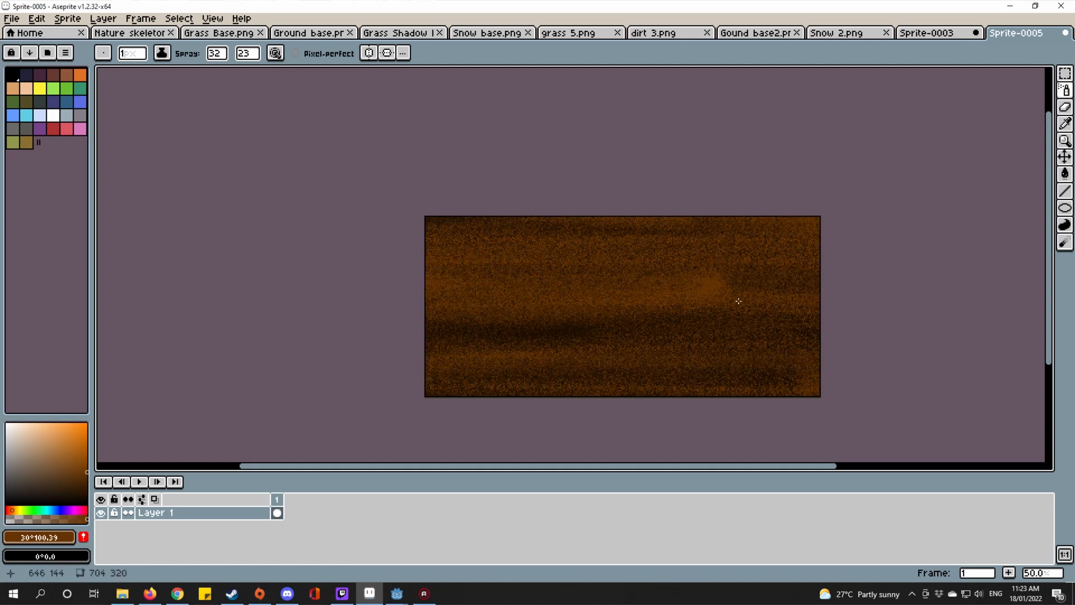
Step: Add a brighter orange patch near the upper right of the dirt texture
scroll(778, 307, up, 2)
scroll(613, 310, down, 1)
drag(613, 310, 679, 299)
scroll(694, 301, down, 1)
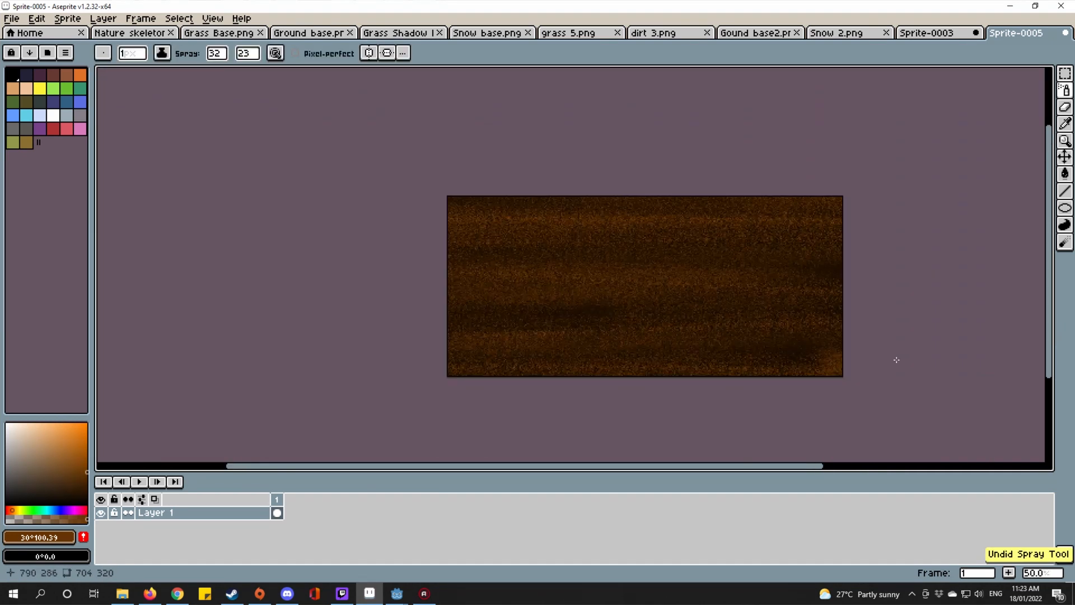
drag(747, 242, 639, 178)
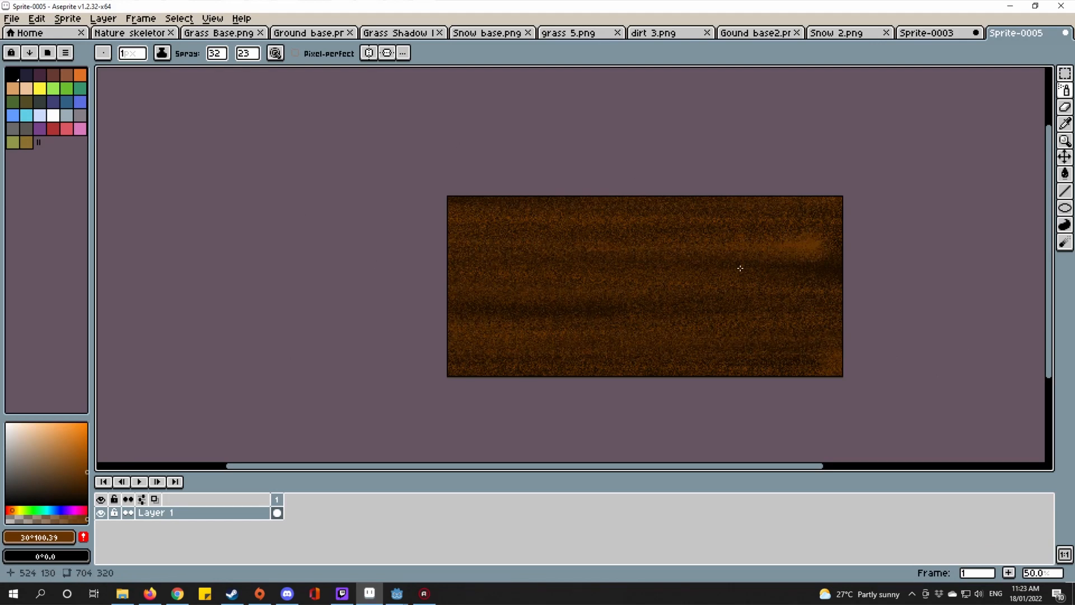
scroll(740, 268, up, 2)
scroll(740, 268, down, 1)
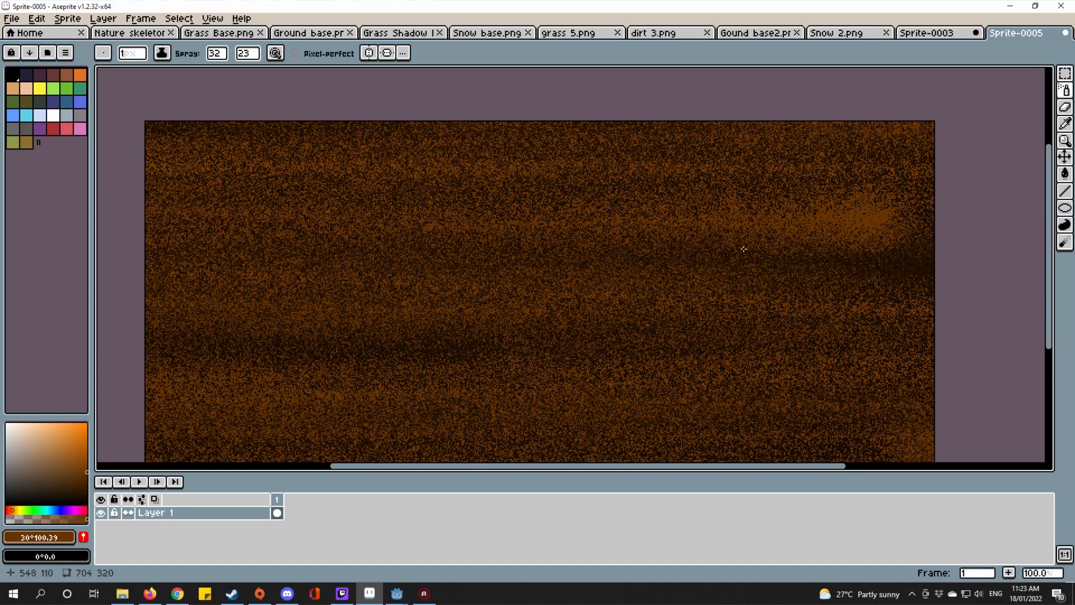
scroll(743, 249, up, 5)
scroll(653, 268, up, 3)
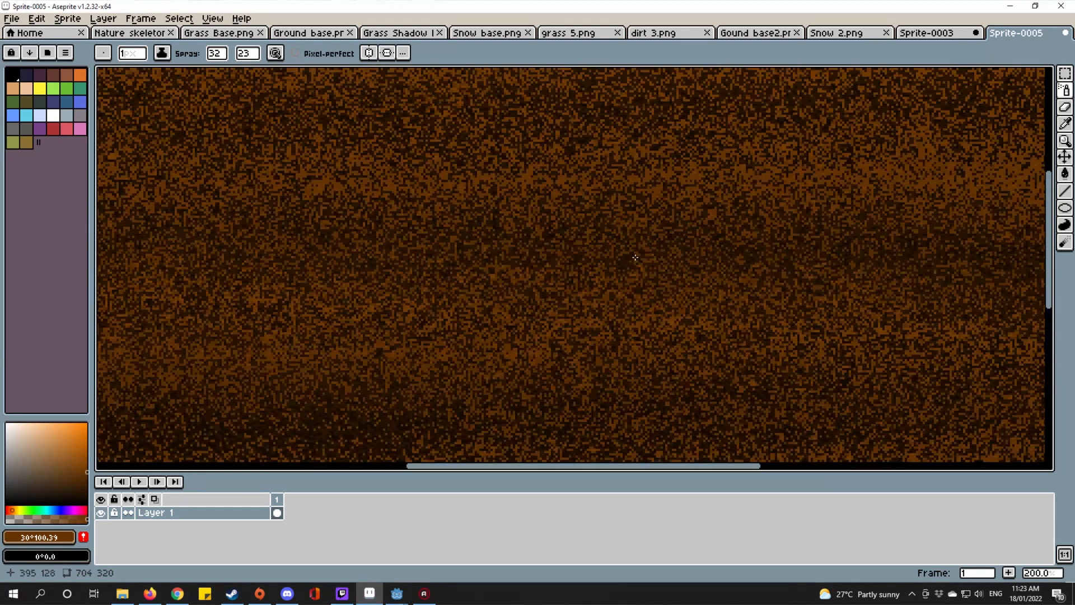
click(913, 32)
Step: Paste the magenta tile template over the dirt and delete all magenta to transparency with Magic Wand
click(1027, 34)
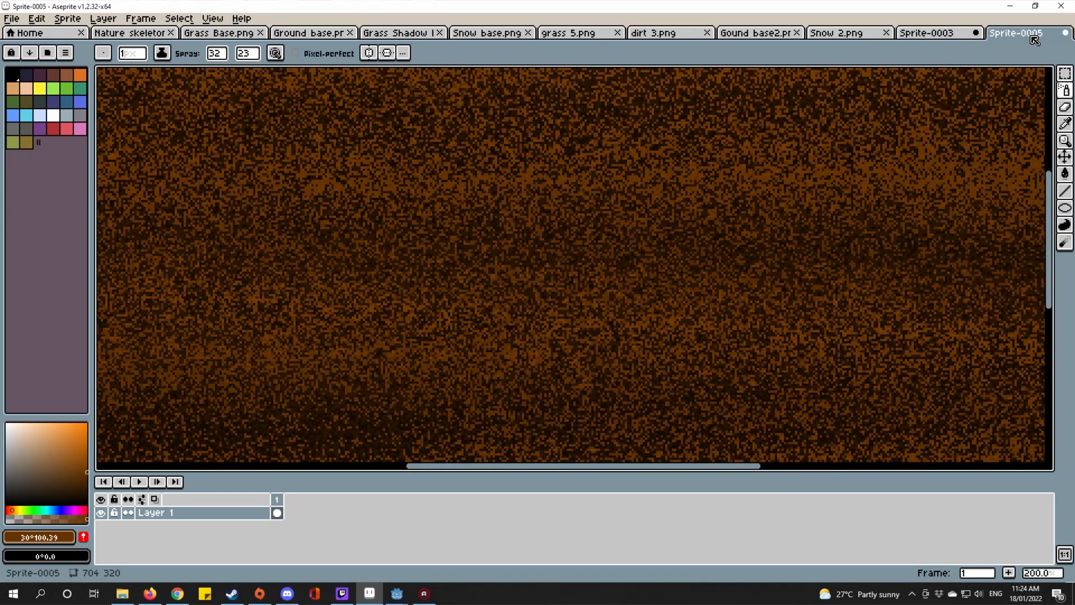
key(ctrl+v)
scroll(804, 198, down, 4)
scroll(770, 208, up, 3)
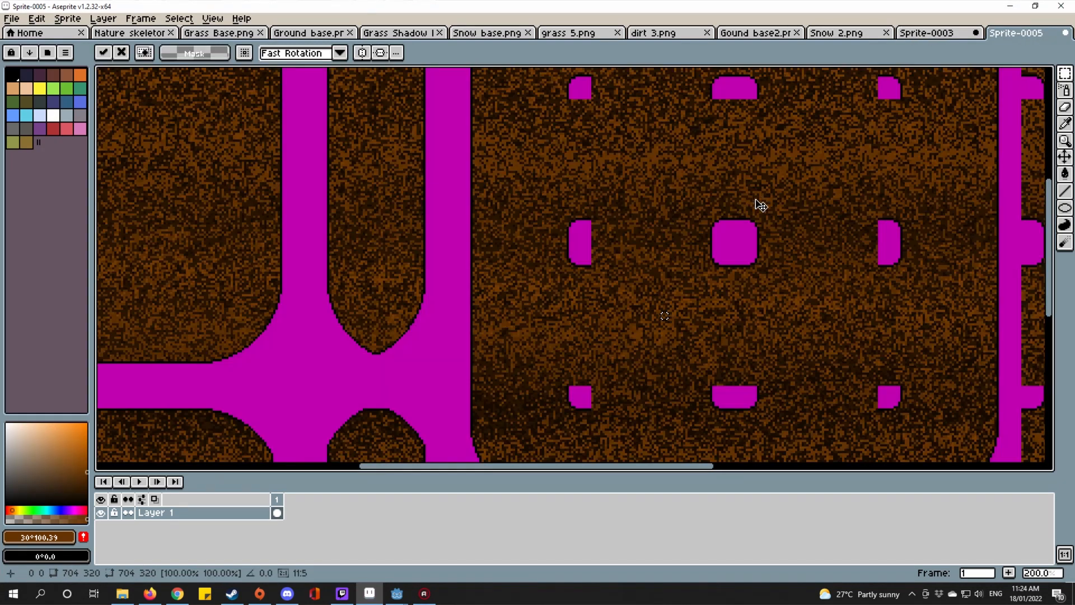
key(w)
scroll(435, 240, up, 1)
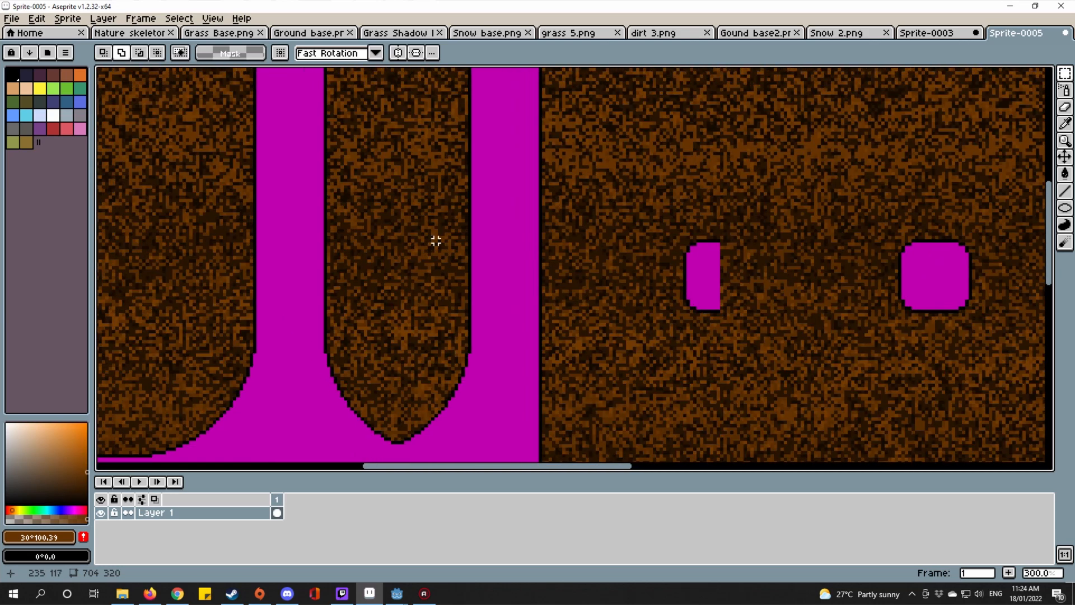
click(492, 204)
key(Delete)
scroll(509, 192, down, 3)
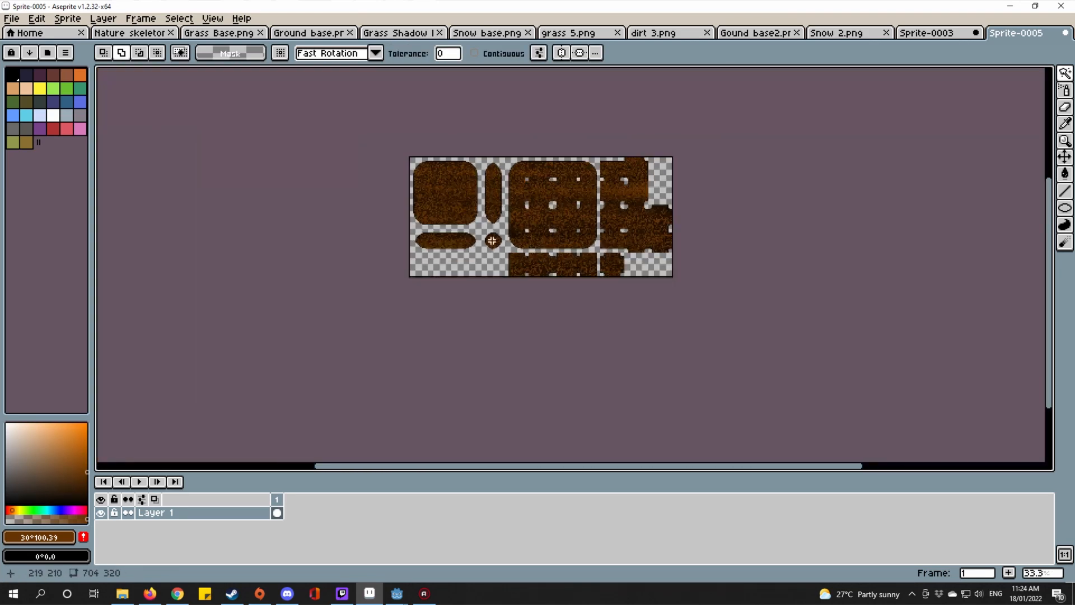
scroll(523, 163, up, 4)
drag(524, 164, 494, 368)
scroll(443, 259, down, 4)
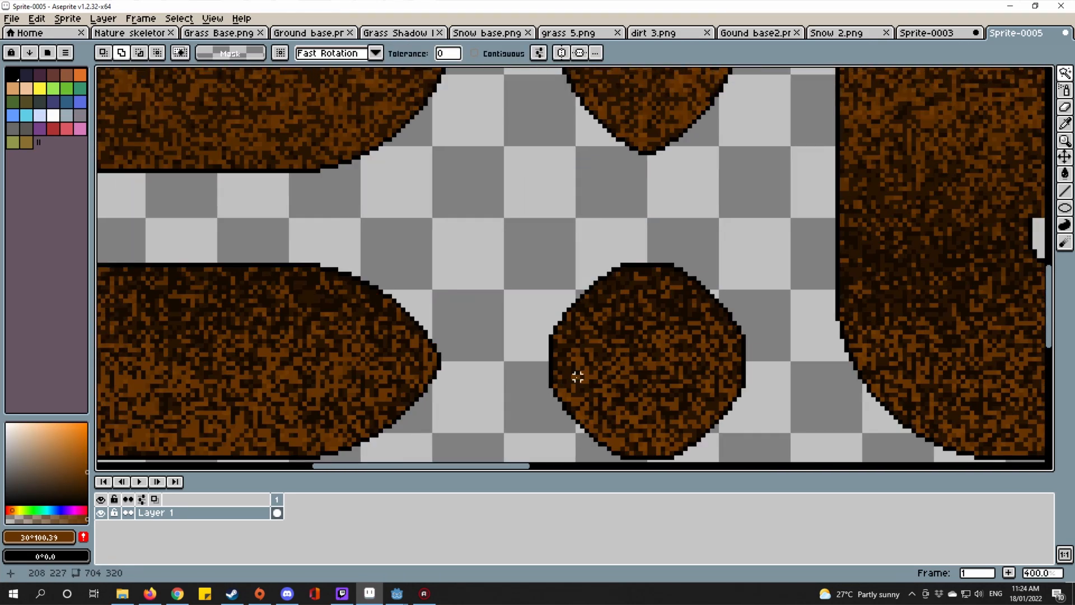
Step: Begin saving the sprite into the -2 folder, then bring up Godot's game map
key(ctrl+s)
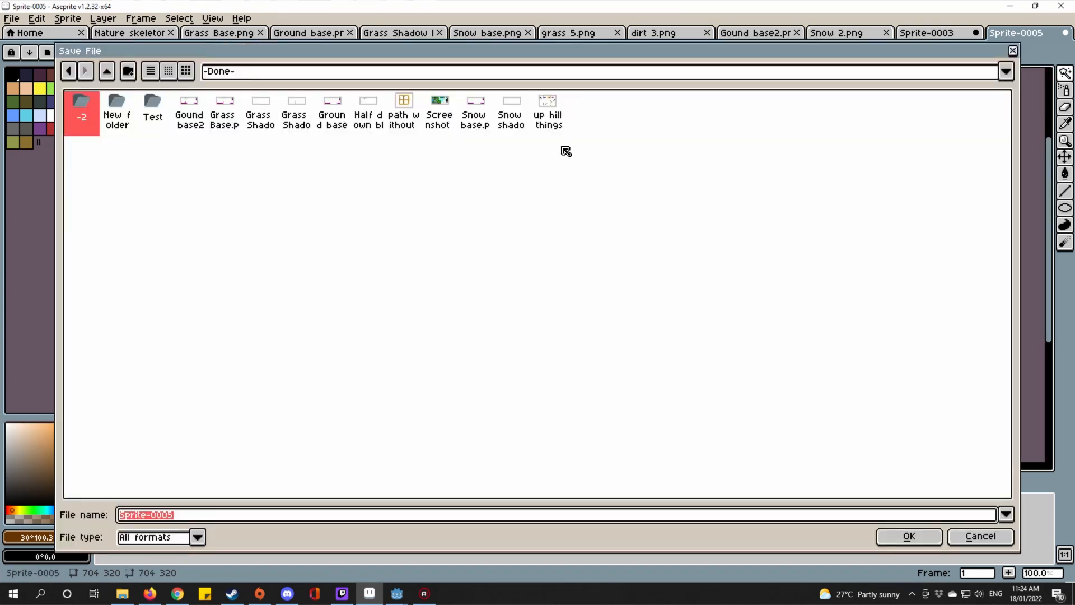
double_click(82, 129)
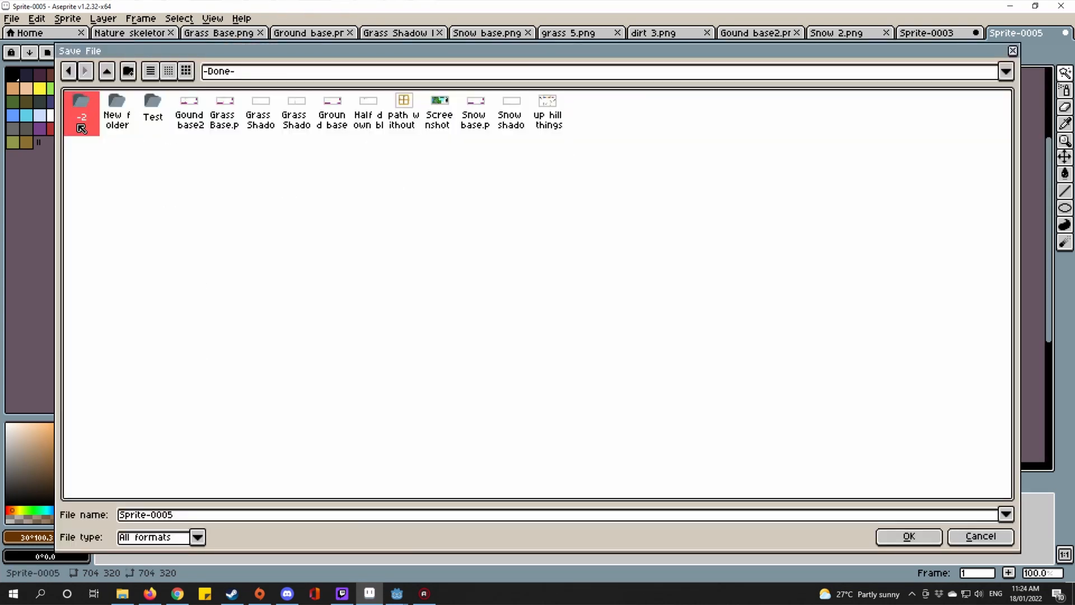
click(396, 593)
drag(483, 269, 586, 418)
scroll(586, 417, up, 5)
scroll(586, 418, up, 12)
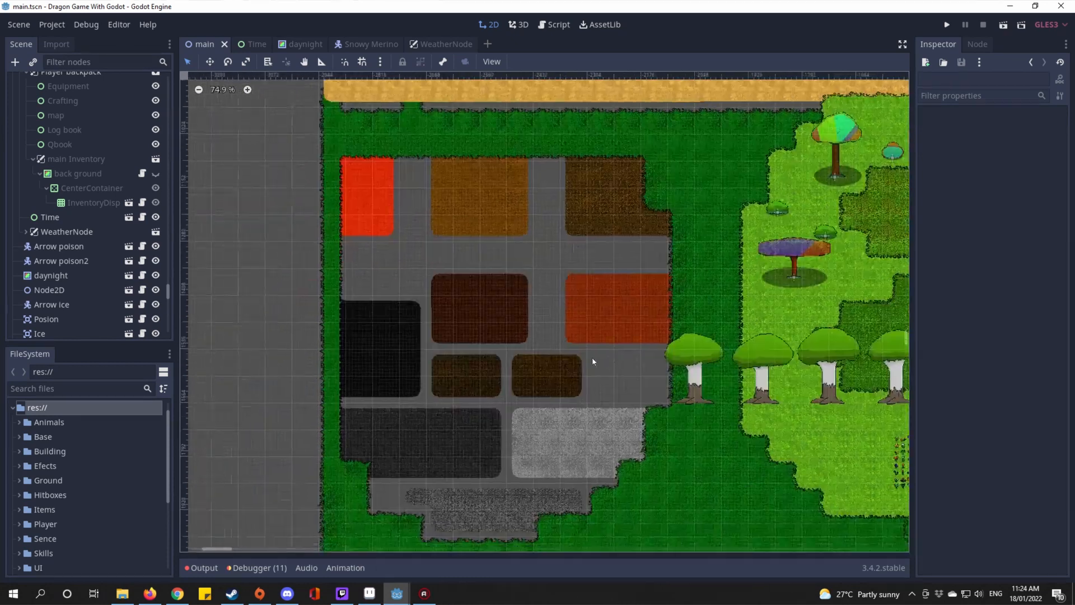
Step: Select the background TileMap node and open its Ground tile set in an enlarged editor
scroll(84, 233, up, 15)
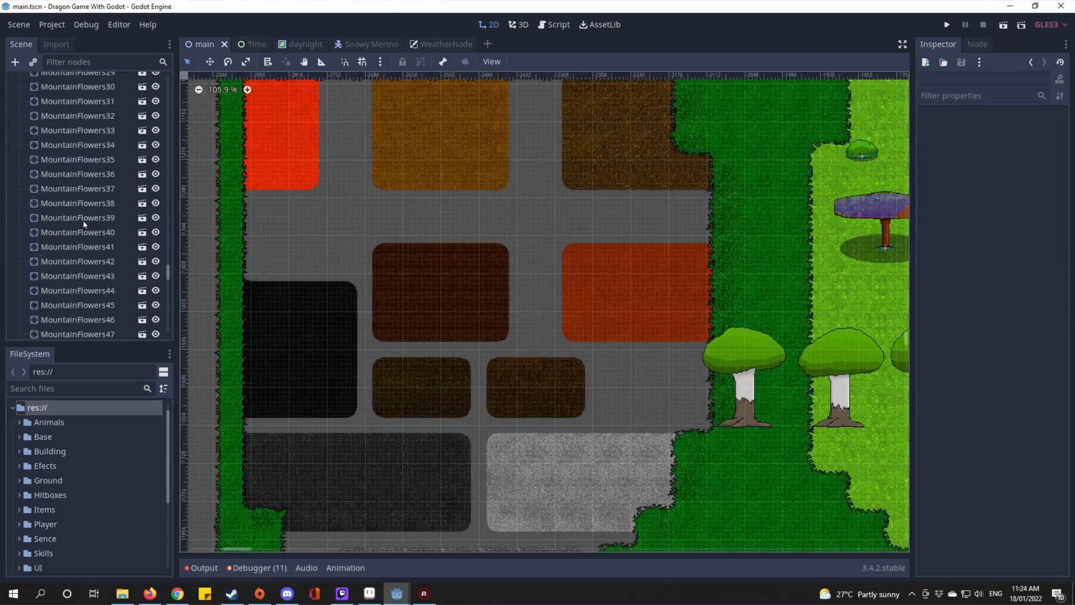
drag(168, 252, 181, 4)
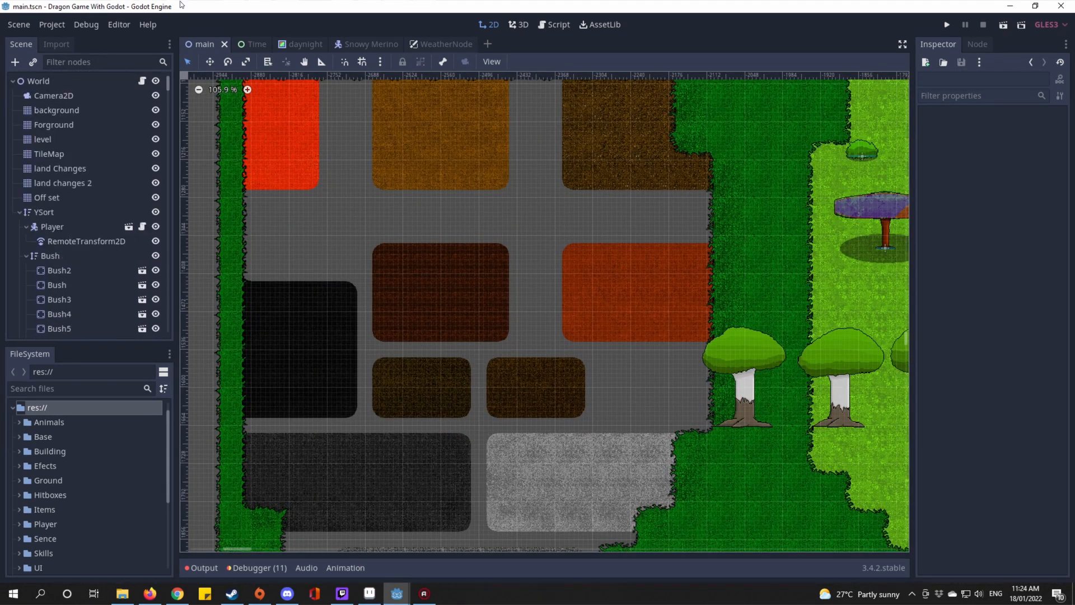
click(72, 108)
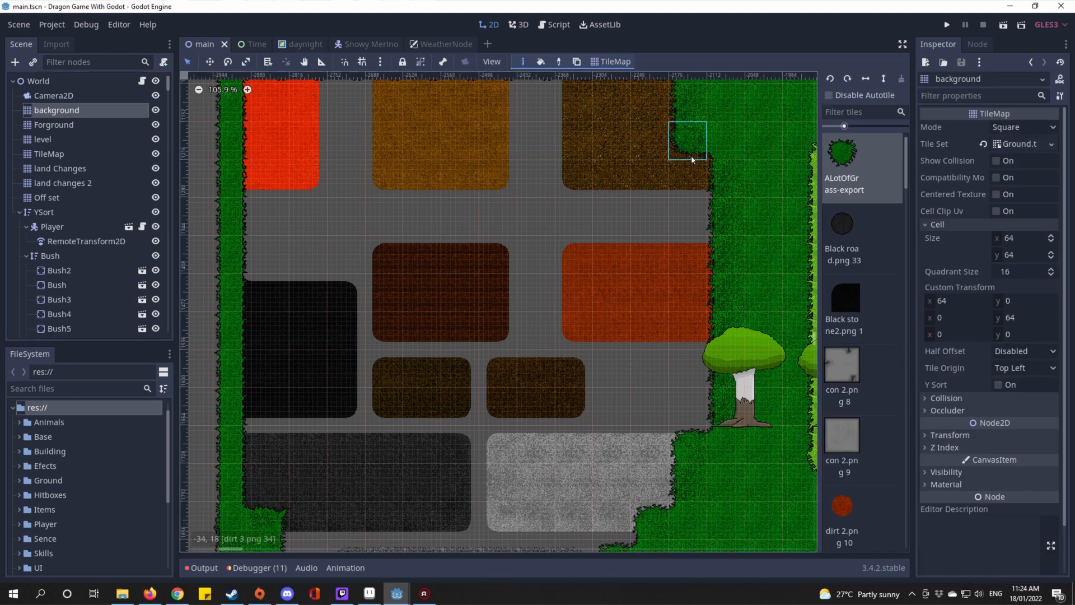
scroll(692, 159, up, 1)
click(1019, 144)
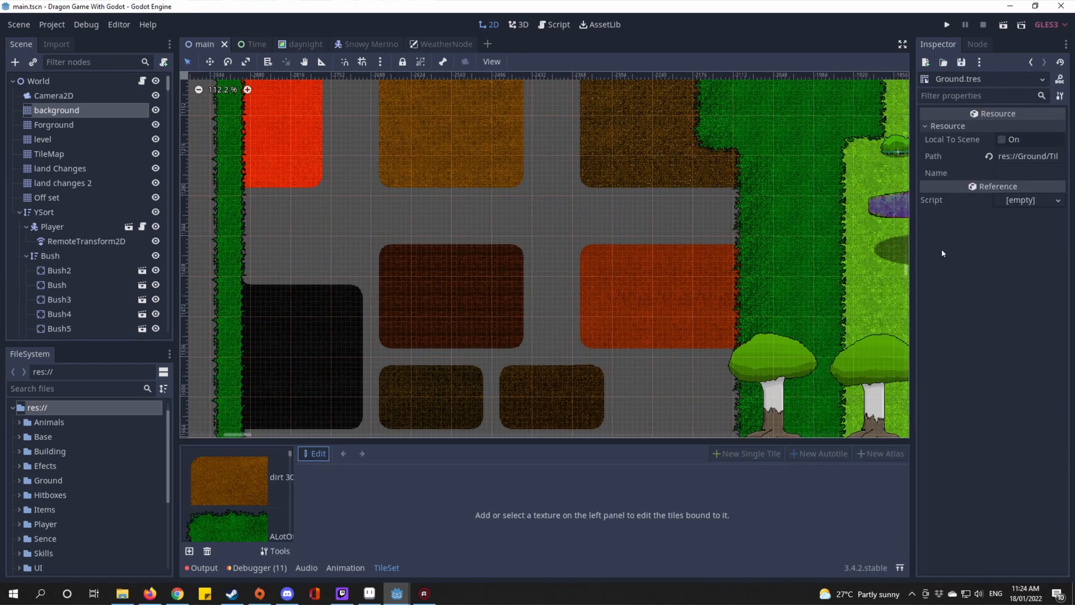
drag(359, 439, 526, 84)
Step: Expand the Ground folder in the FileSystem dock and open the -Done- folder in File Explorer
scroll(261, 186, down, 15)
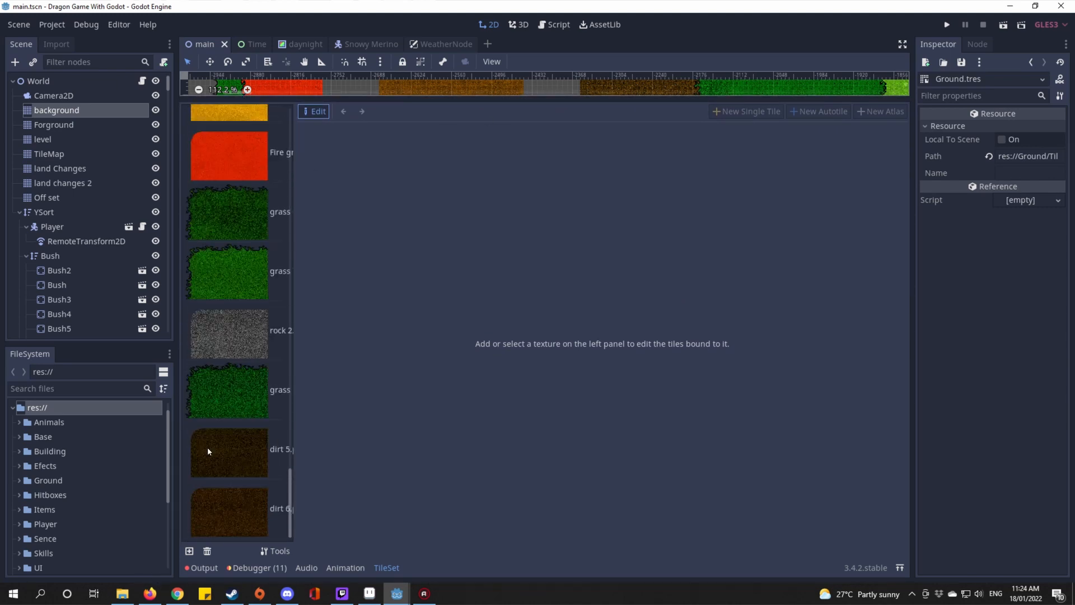
click(18, 481)
scroll(78, 426, down, 2)
scroll(79, 431, up, 1)
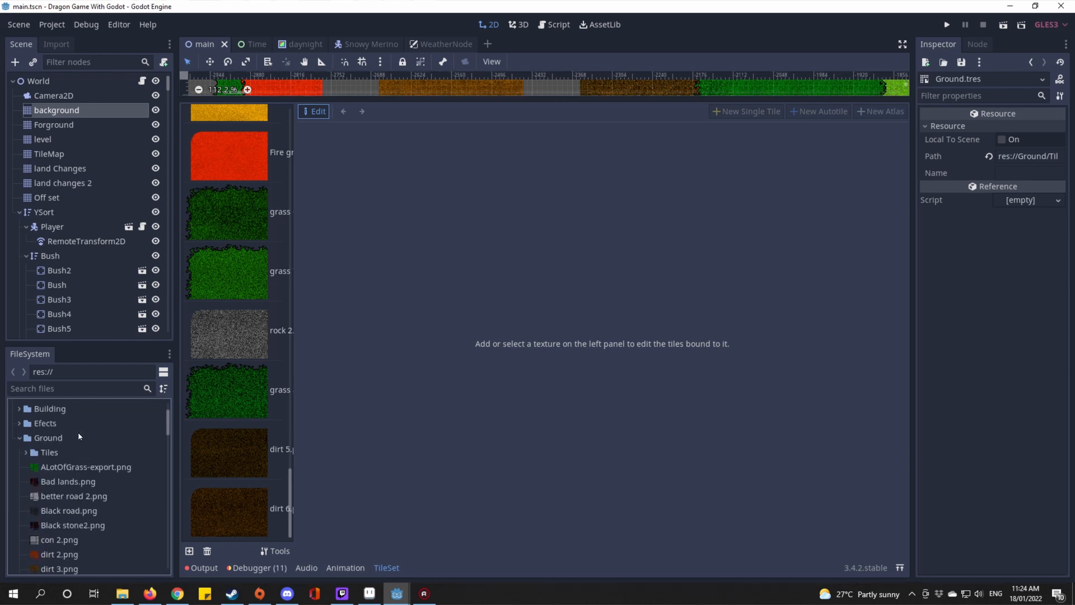
click(79, 437)
click(122, 593)
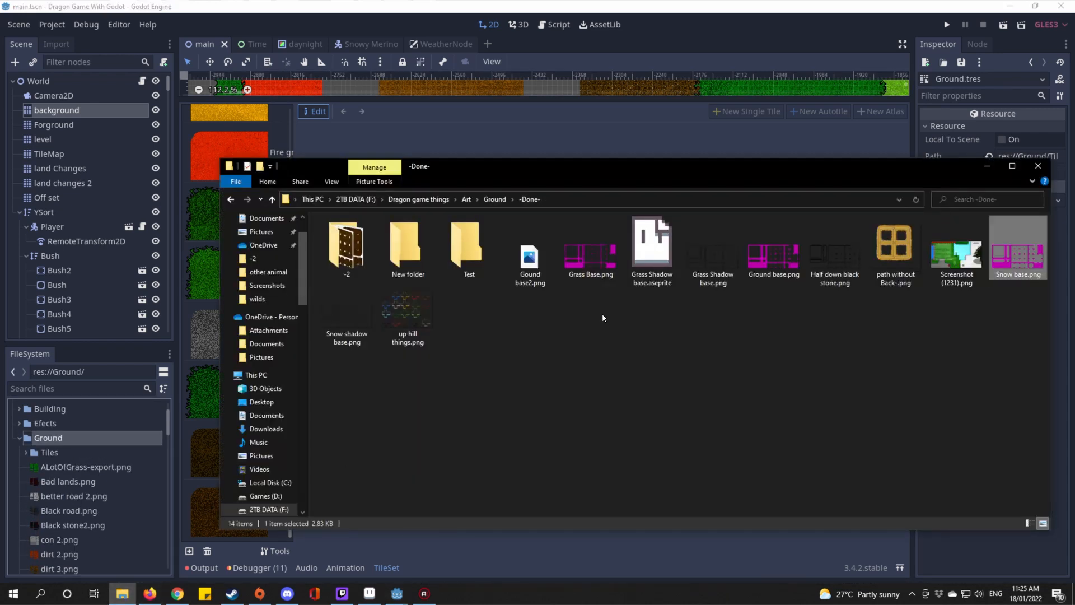
Step: Preview dirt 7.png from the -2 folder full size, then close the preview and Explorer
double_click(347, 249)
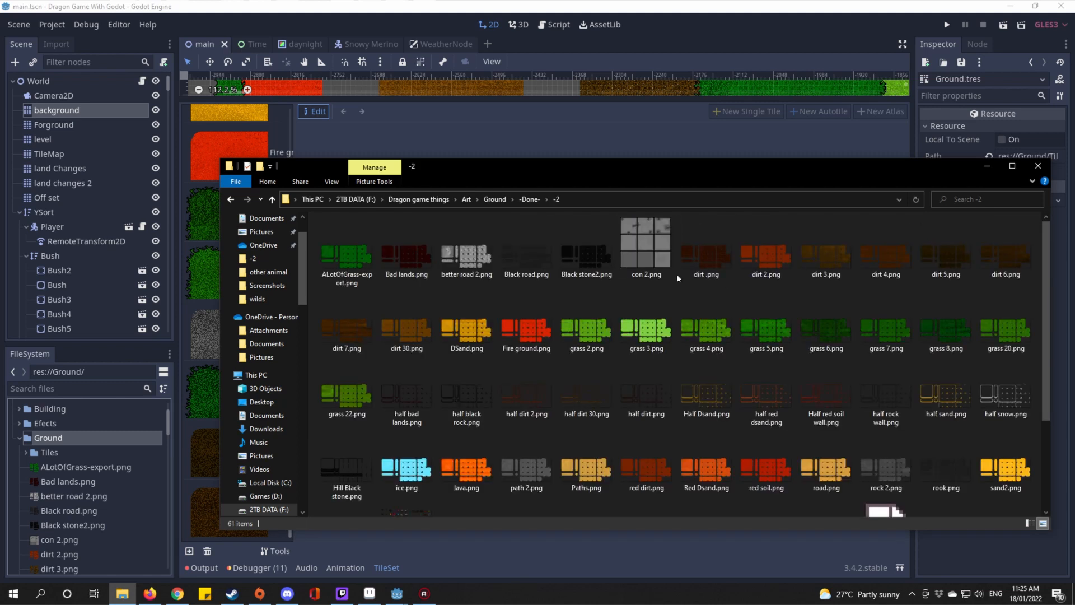
click(1022, 244)
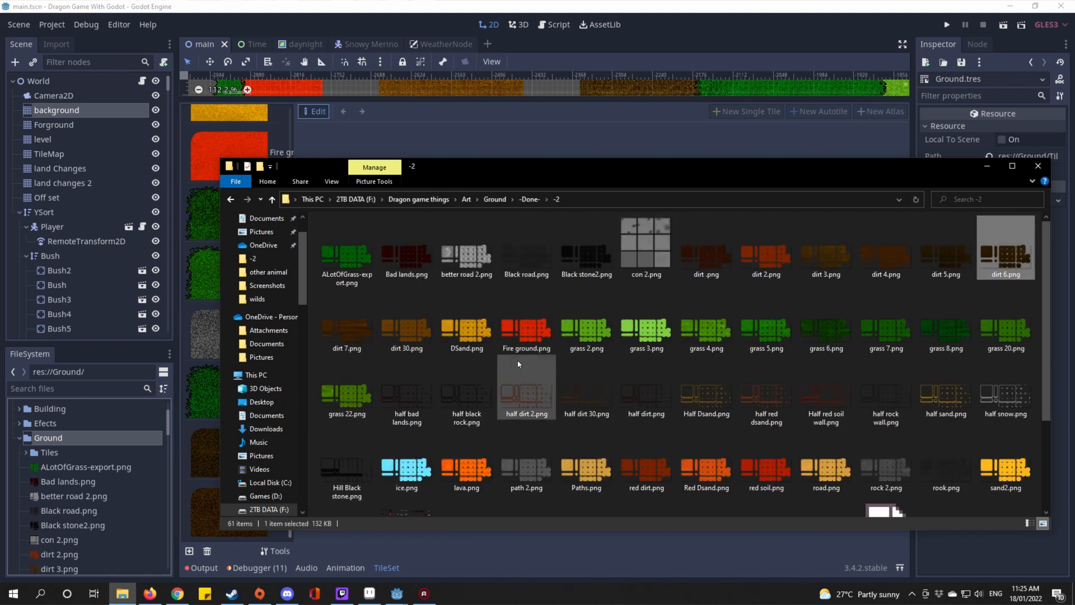
click(347, 331)
double_click(347, 331)
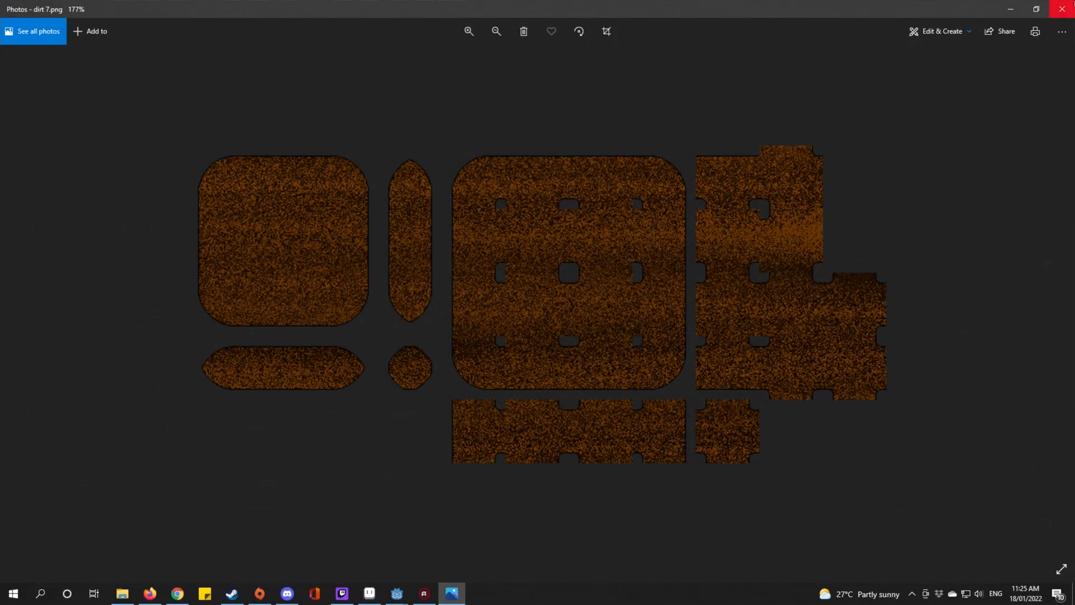
click(1071, 5)
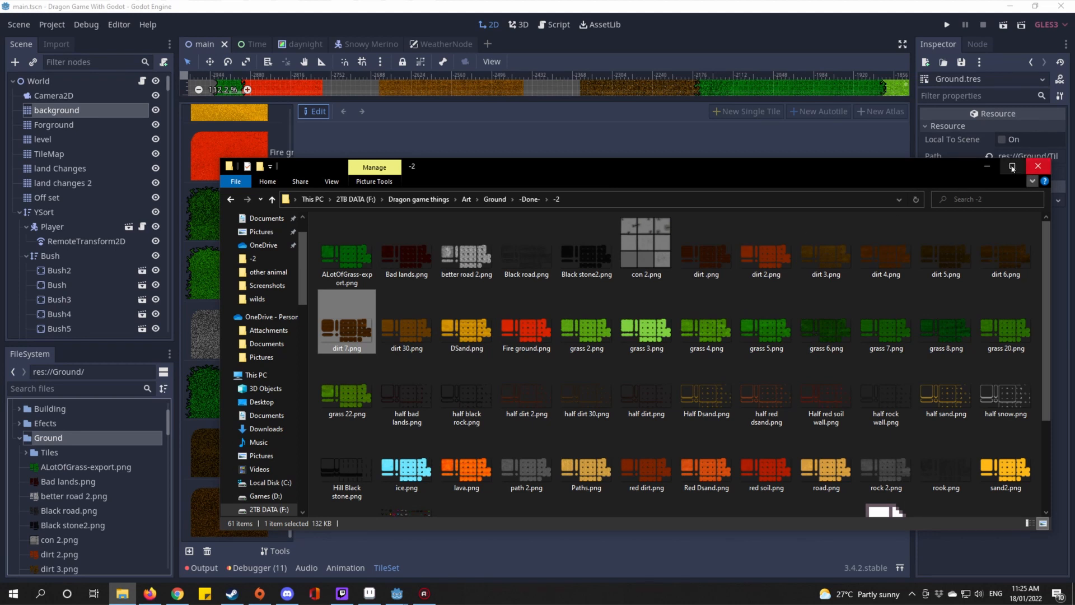
click(1037, 166)
scroll(51, 440, down, 5)
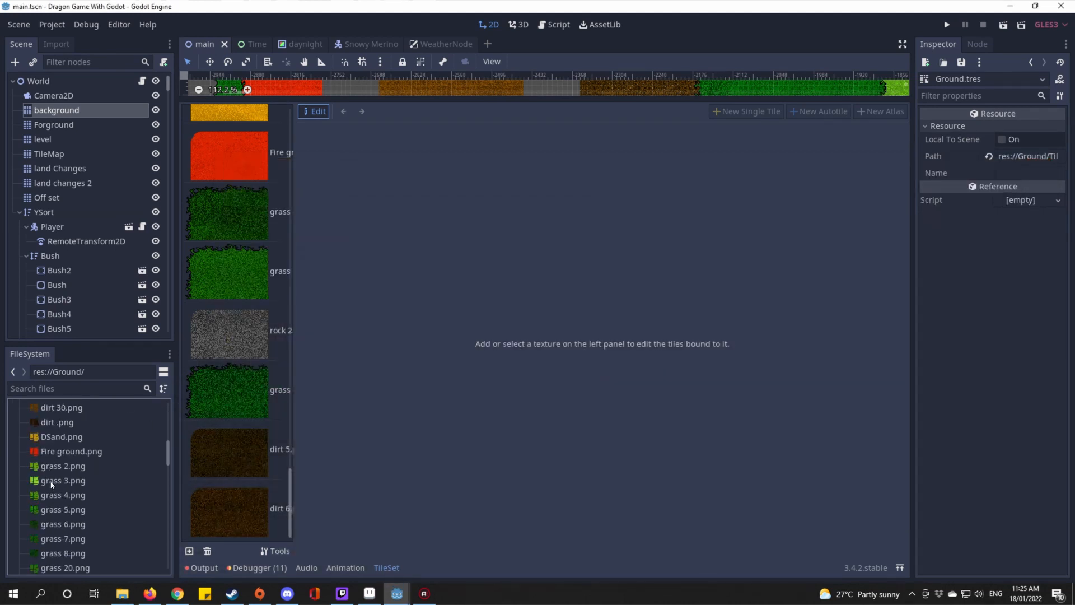
Step: Add dirt 7.png to the Ground tileset as a new autotile covering the whole sheet
click(54, 477)
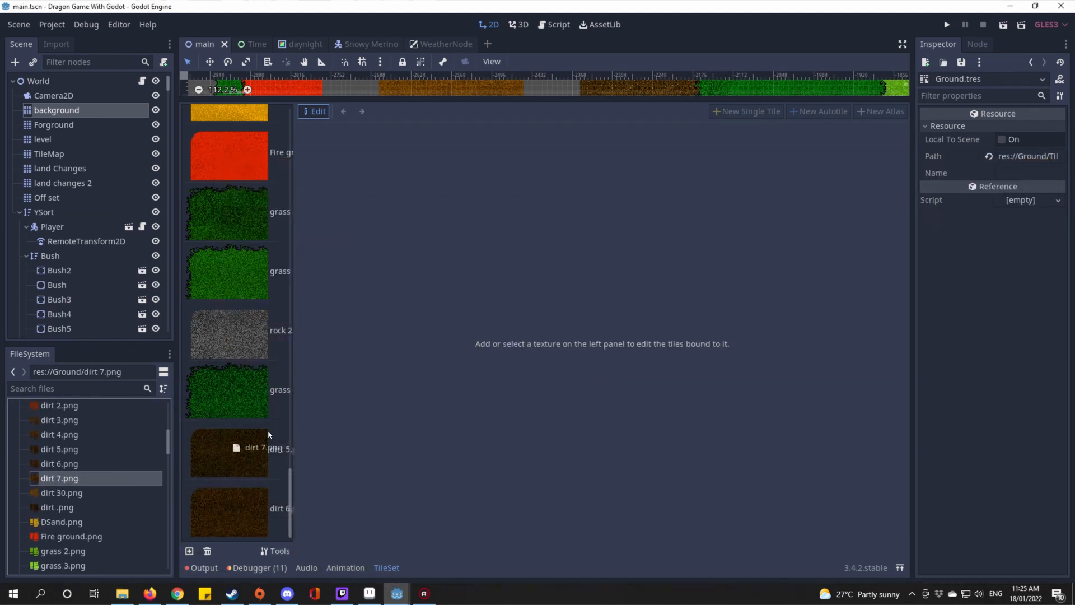
drag(265, 426, 258, 431)
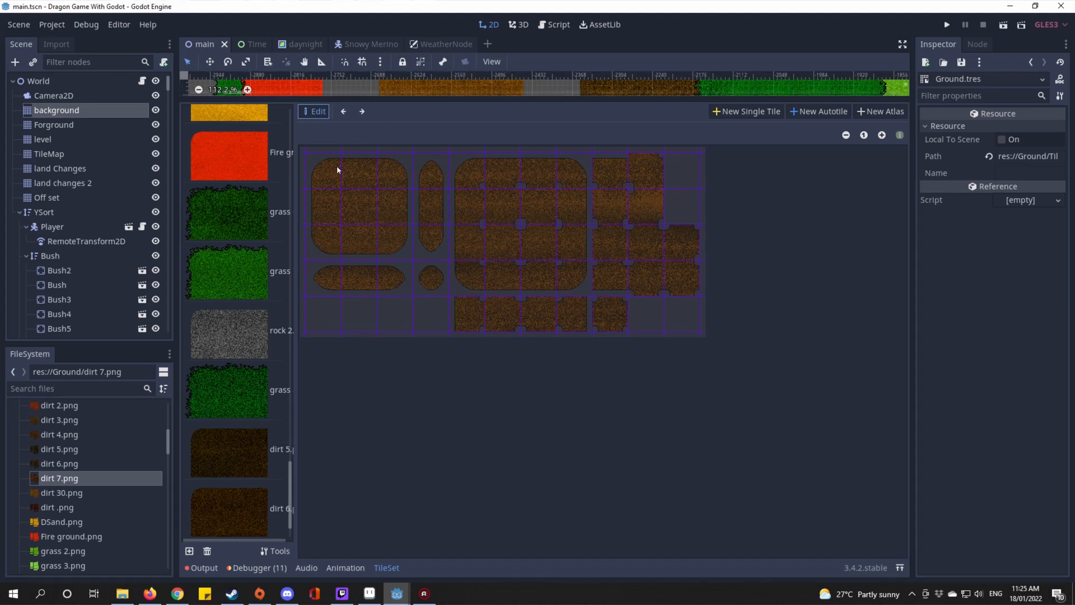
click(839, 111)
drag(306, 173, 673, 332)
Step: Paste the bitmask from the dirt 6 autotile onto the new dirt 7 autotile
click(221, 468)
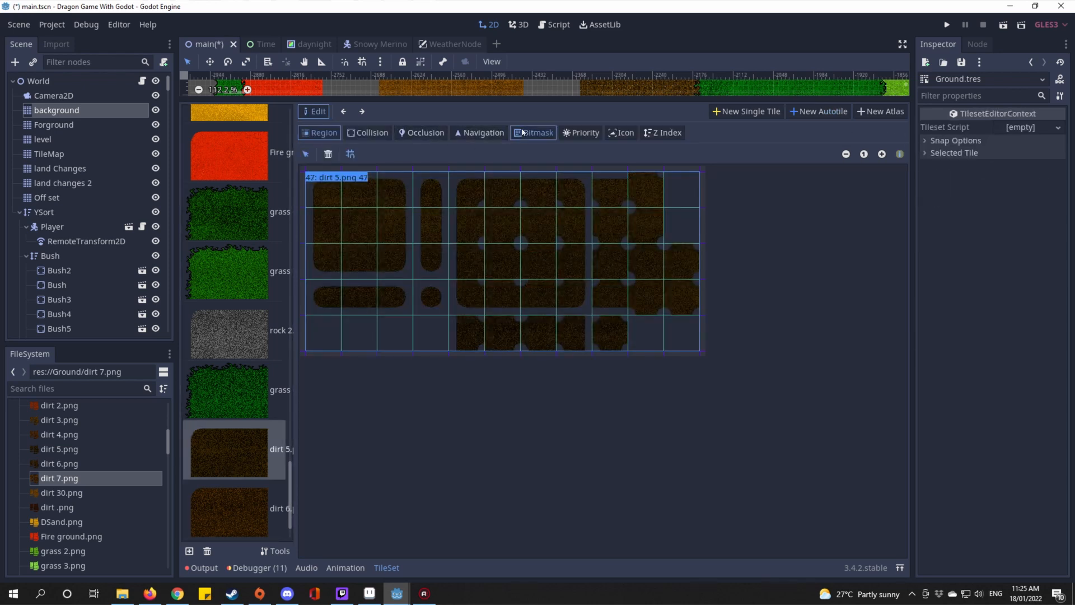
click(523, 132)
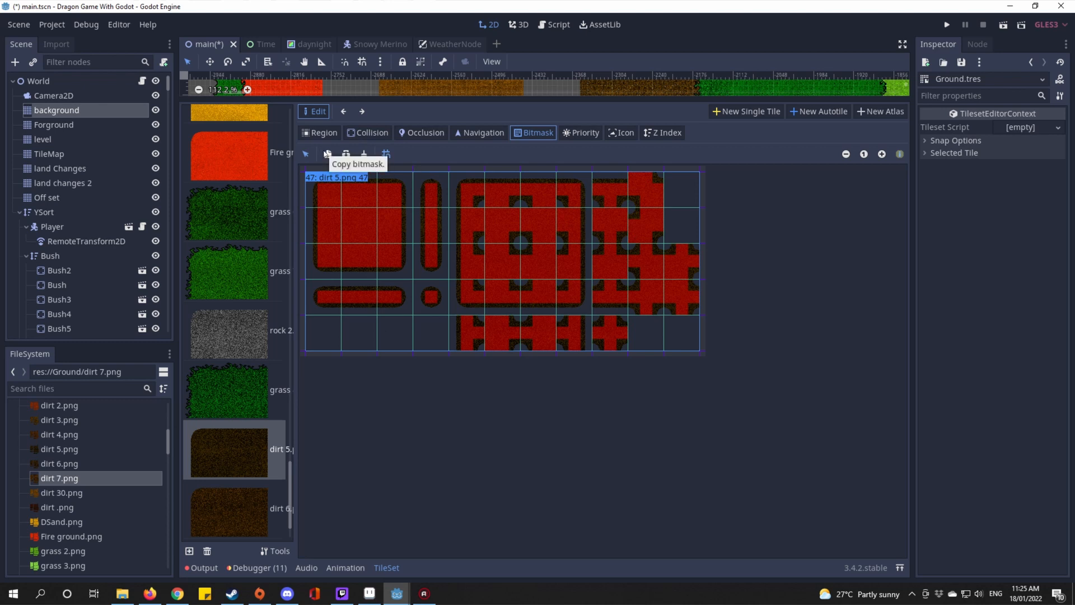
click(212, 502)
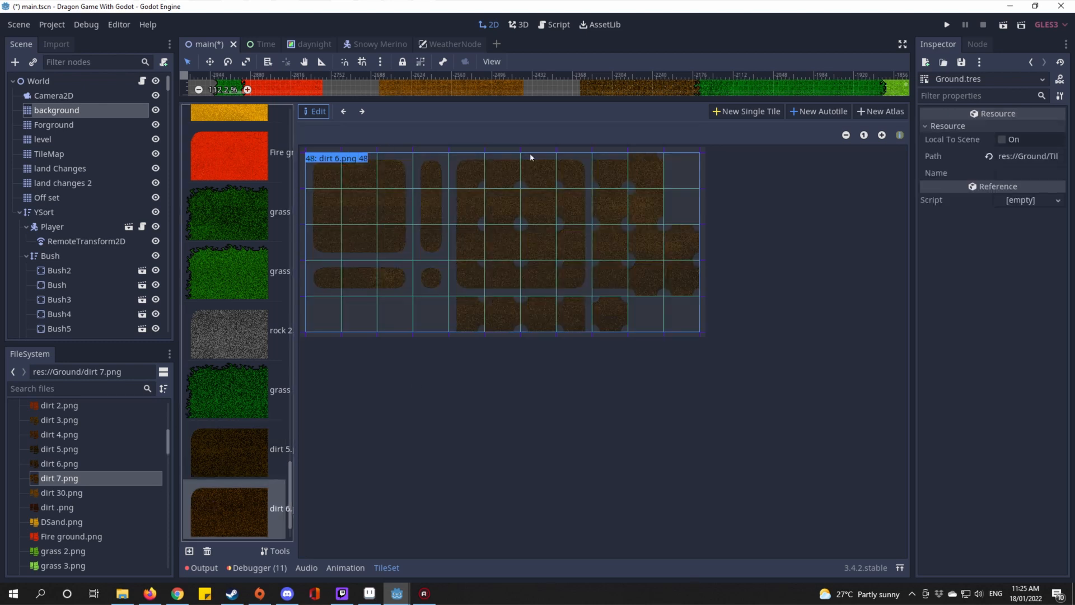
click(416, 186)
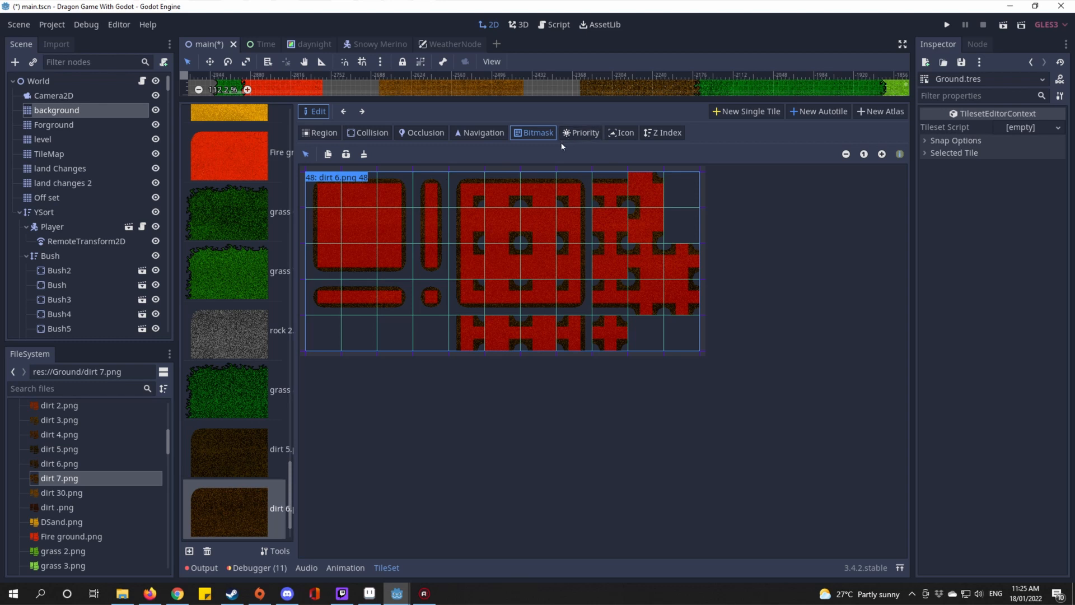
scroll(275, 380, down, 2)
click(243, 517)
click(432, 200)
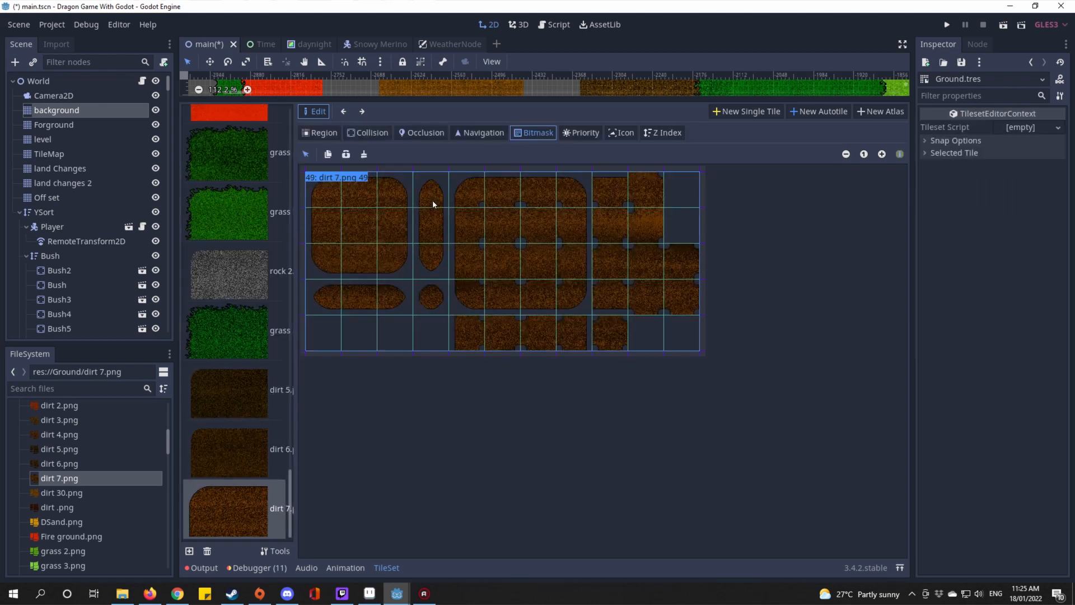
click(346, 154)
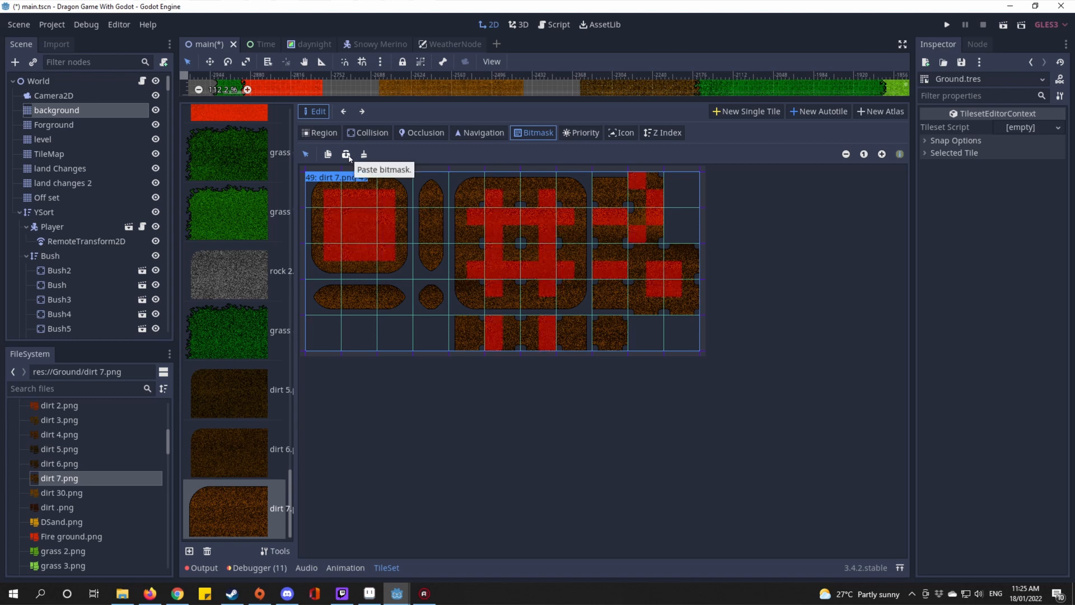
Step: Set the dirt 7 Autotile Bitmask mode to 3x3 (minimal) and save the scene
click(998, 143)
click(974, 254)
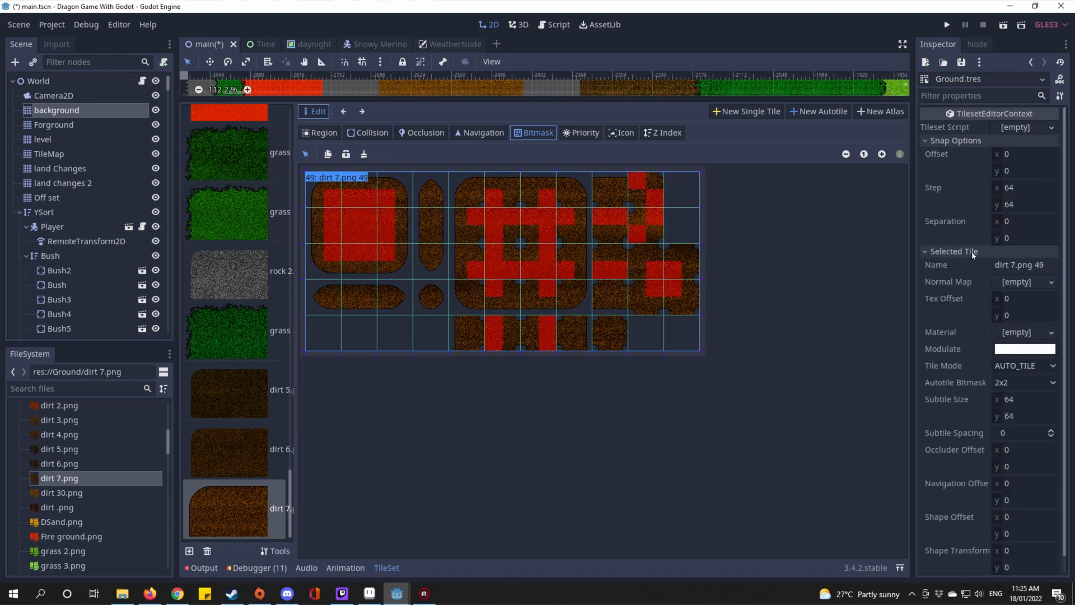
click(1024, 382)
click(1026, 413)
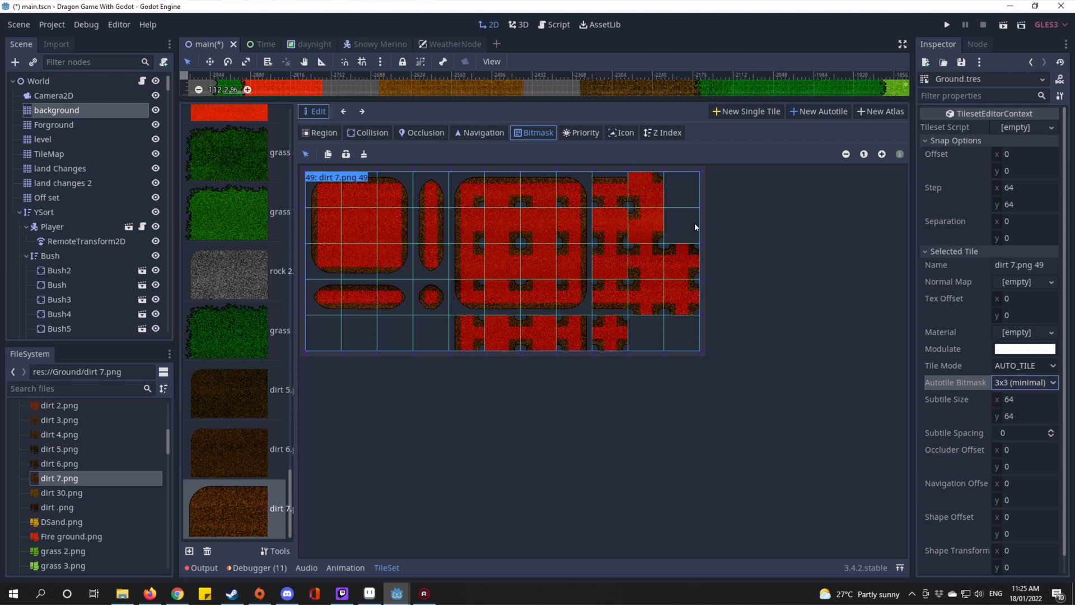
key(ctrl+s)
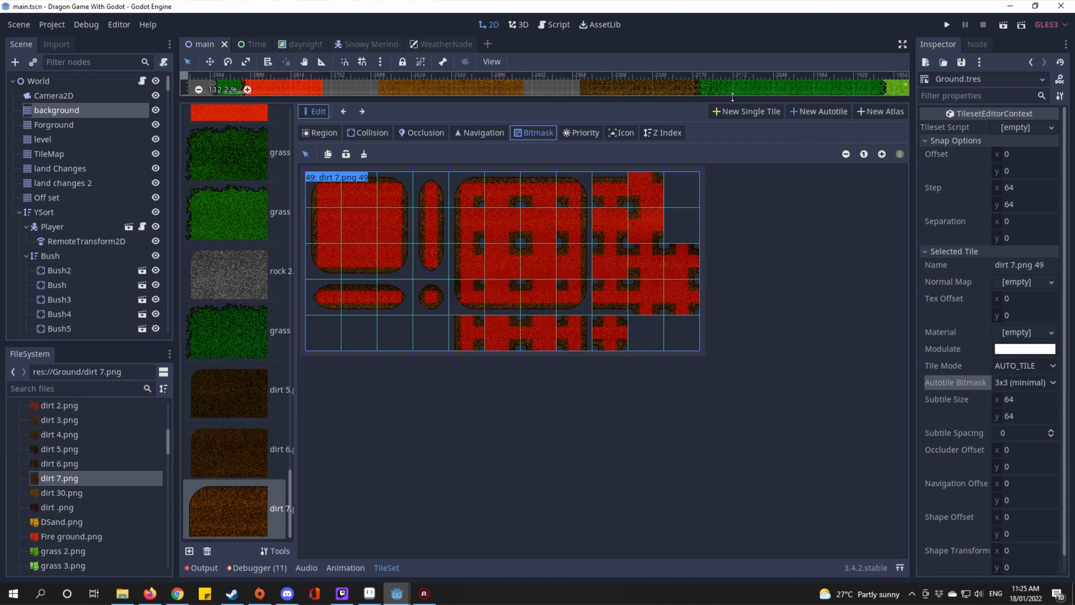
drag(690, 101, 690, 442)
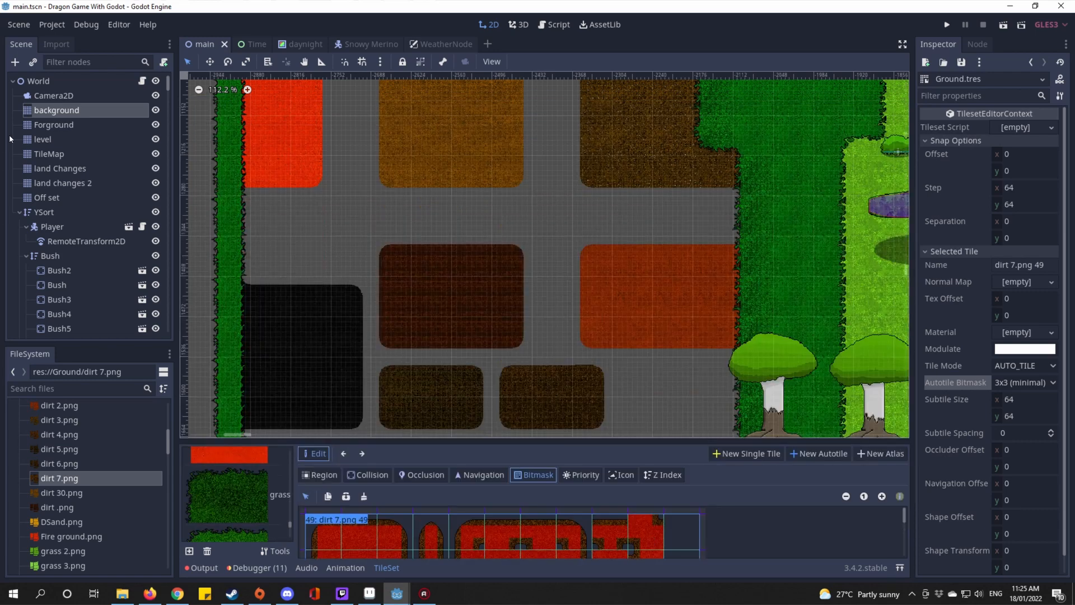
Step: Pick the dirt 7.png tile on the background TileMap, then paint and erase a test block
click(63, 112)
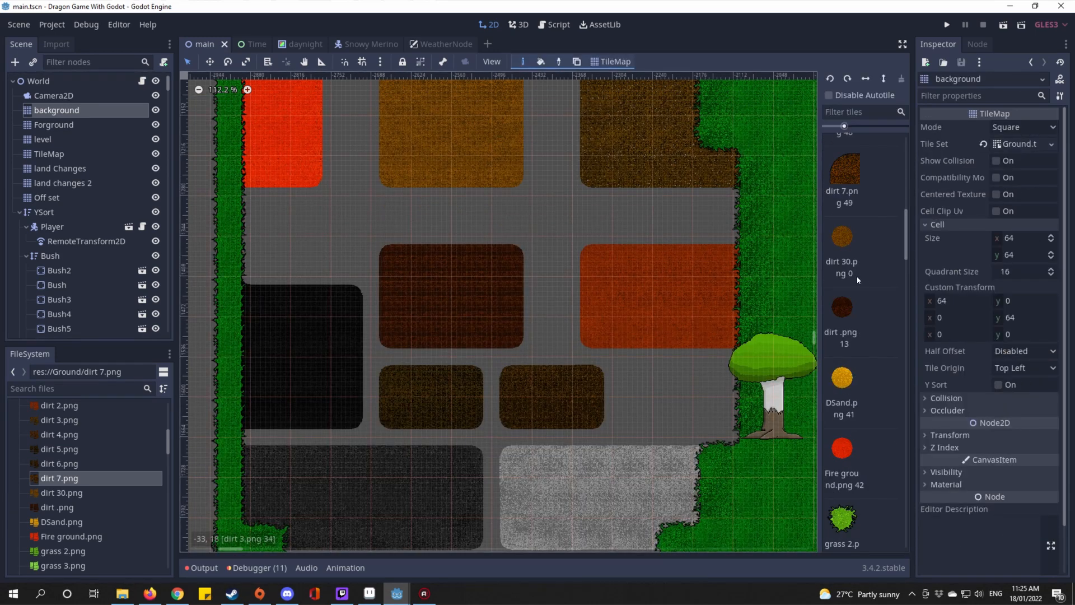
scroll(852, 179, up, 1)
click(851, 225)
drag(695, 264, 523, 282)
scroll(524, 283, down, 5)
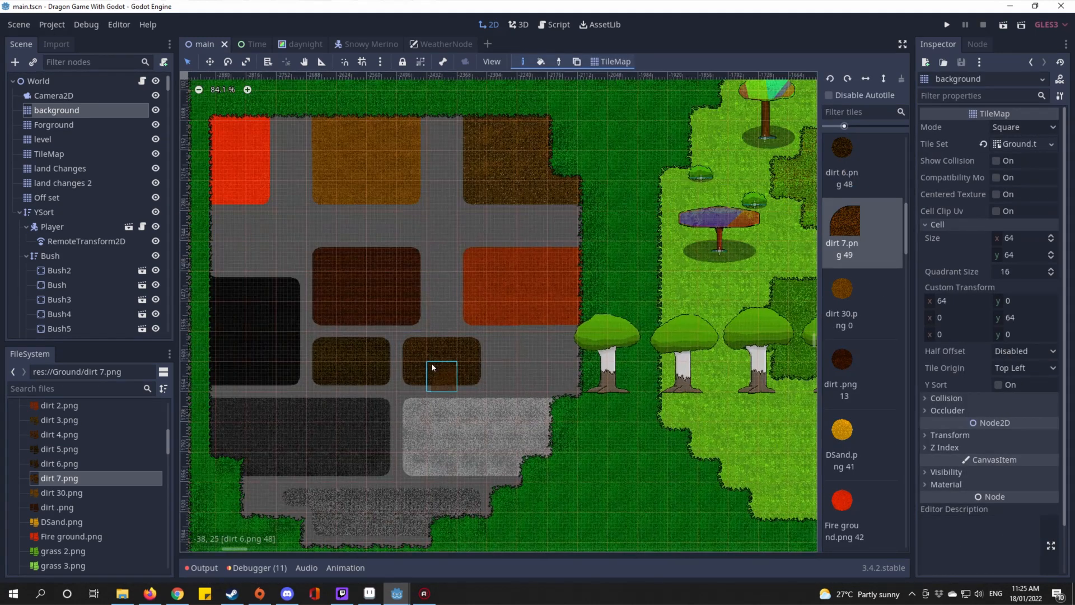
scroll(532, 349, up, 7)
mouse_move(534, 347)
mouse_down()
mouse_move(593, 336)
mouse_move(529, 393)
mouse_move(575, 385)
mouse_up()
right_click(495, 381)
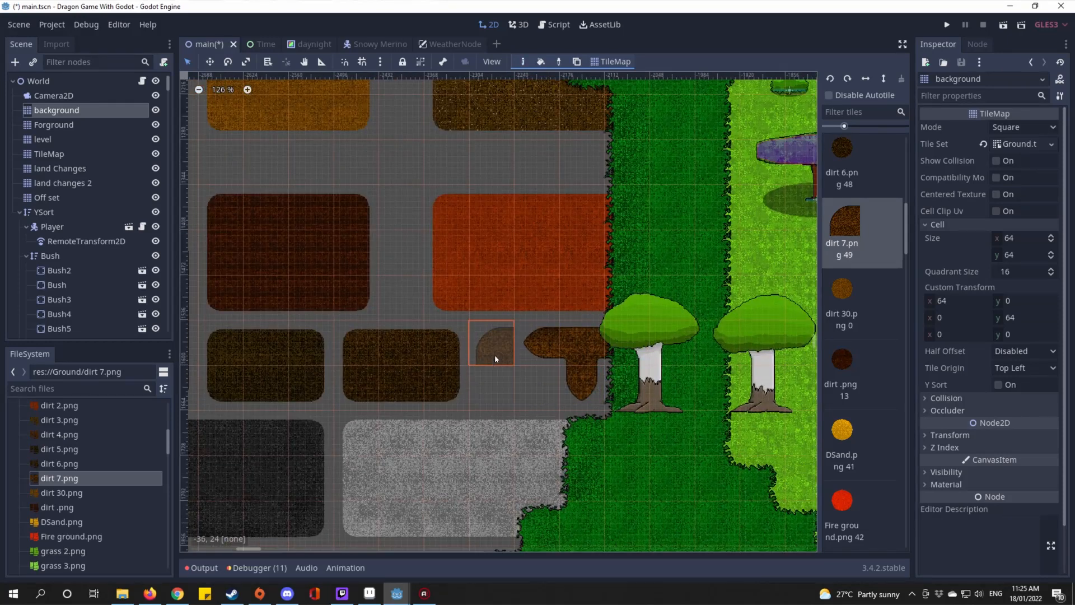
Step: Paint dirt 7 patches in the empty gray area and along a new top row
drag(457, 253, 585, 352)
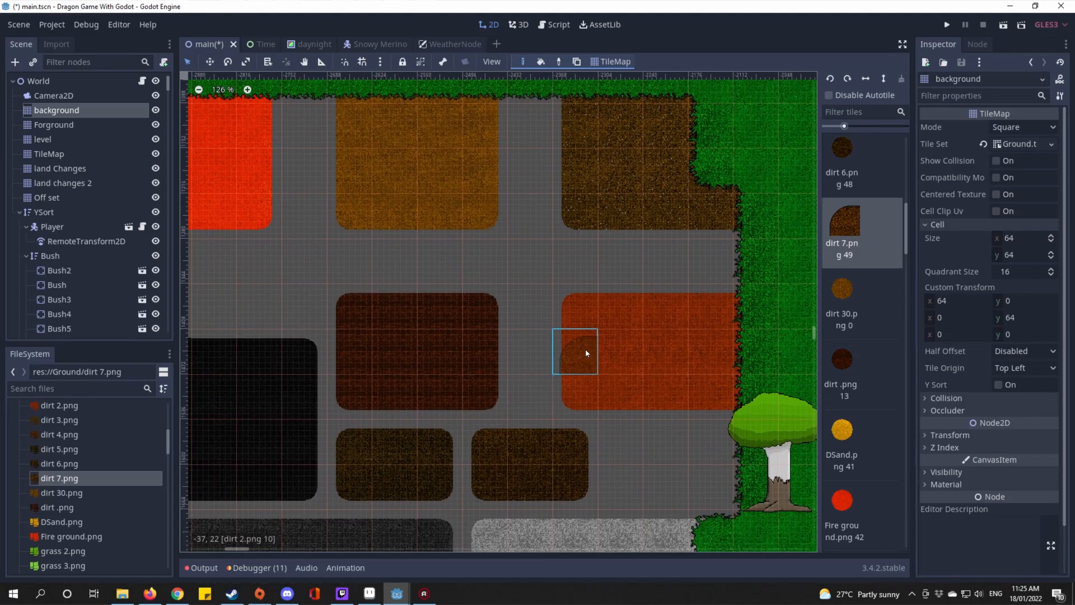
drag(758, 485, 599, 413)
scroll(605, 358, down, 10)
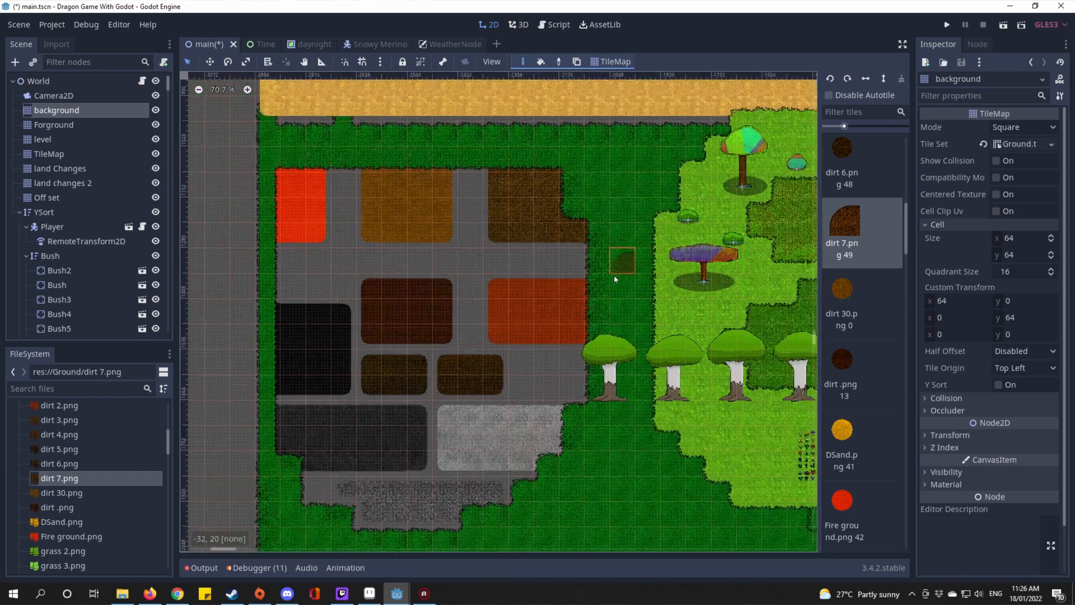
scroll(364, 249, down, 6)
drag(386, 140, 366, 403)
scroll(367, 295, up, 4)
mouse_move(463, 315)
mouse_down()
mouse_move(580, 301)
mouse_move(624, 367)
mouse_move(598, 398)
mouse_move(672, 374)
mouse_move(662, 418)
mouse_move(681, 312)
mouse_move(649, 290)
mouse_move(520, 280)
mouse_move(504, 258)
mouse_move(546, 320)
mouse_move(562, 320)
mouse_up()
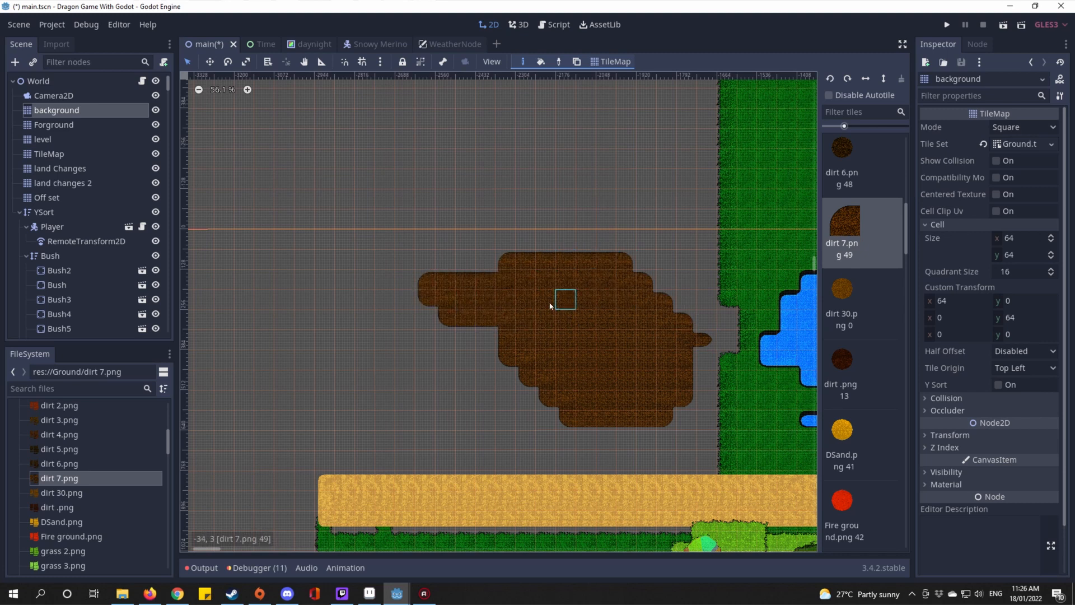
scroll(550, 305, up, 5)
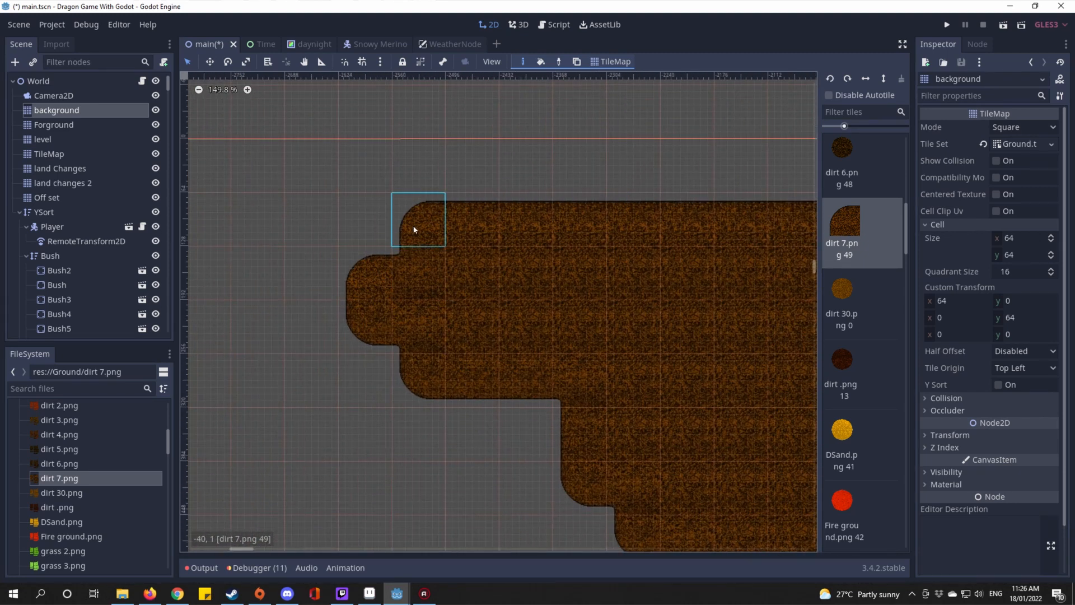
mouse_move(471, 175)
mouse_down()
mouse_move(689, 156)
mouse_move(738, 163)
mouse_up()
drag(688, 169, 419, 219)
scroll(419, 219, down, 2)
drag(490, 223, 531, 230)
scroll(428, 316, up, 3)
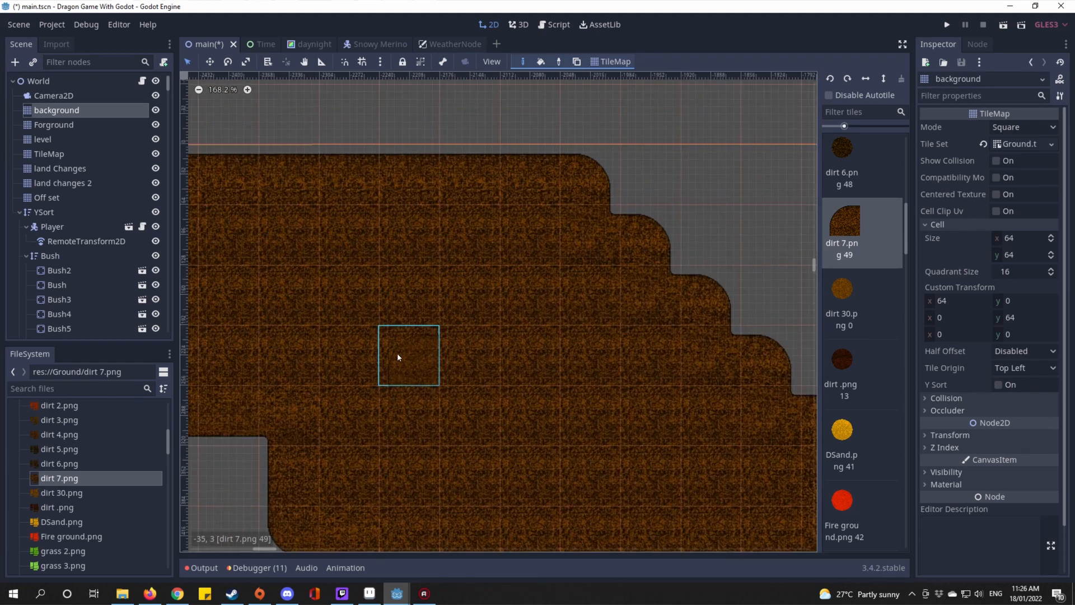
scroll(397, 357, up, 5)
Step: Reimport dirt 7.png with the 2D Pixel import preset
click(42, 42)
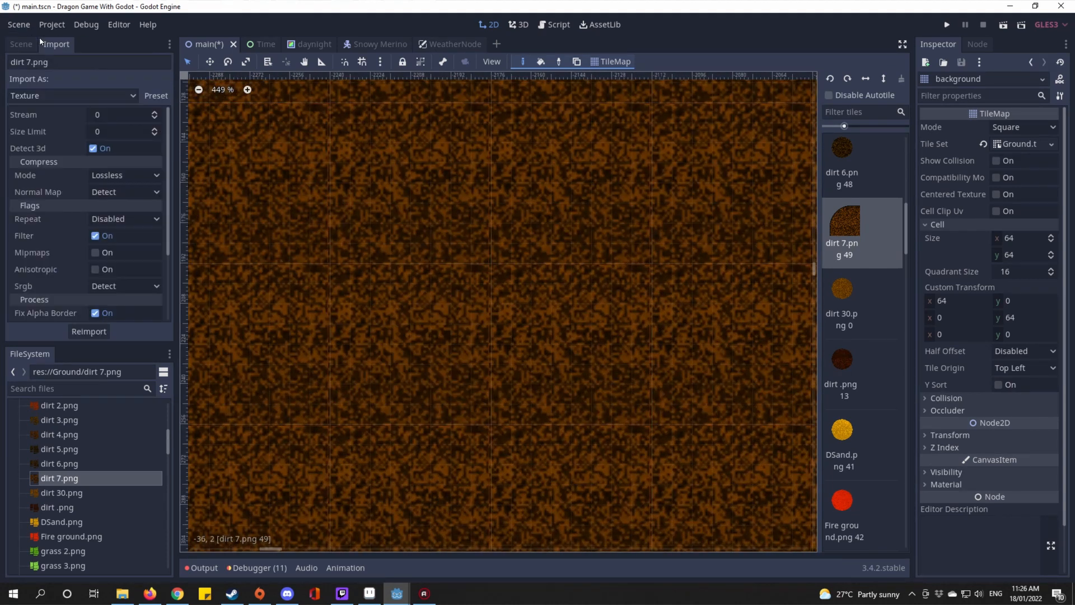
click(149, 91)
click(154, 126)
Step: Paint dirt 7 tiles below and around the edges of the dirt shape
scroll(647, 312, down, 5)
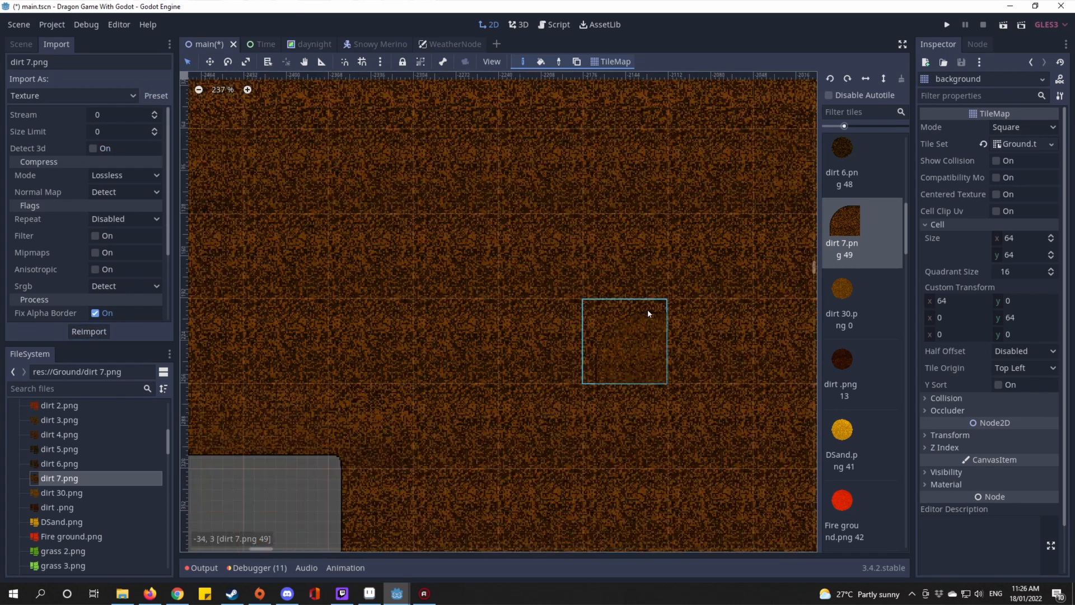
drag(249, 289, 580, 332)
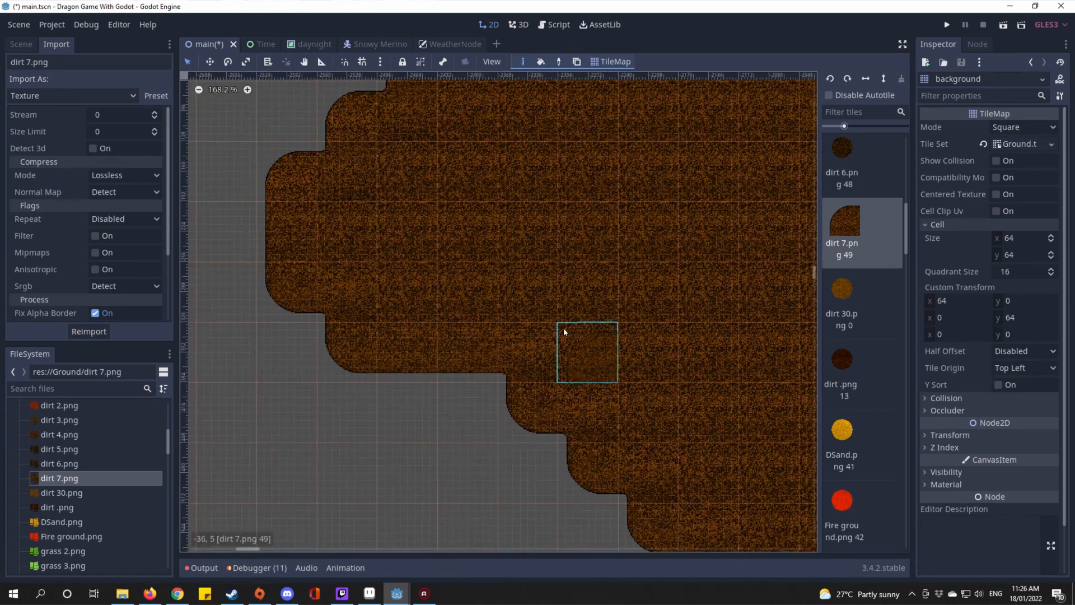
scroll(374, 332, down, 7)
mouse_move(276, 314)
mouse_down()
mouse_move(468, 276)
mouse_move(441, 331)
mouse_up()
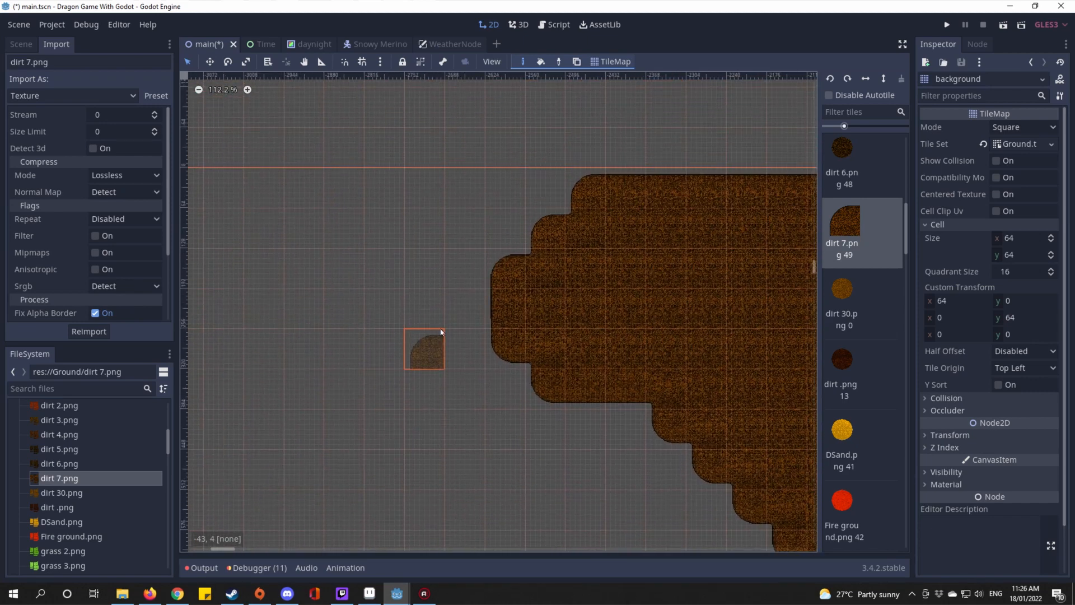
click(465, 310)
scroll(574, 383, down, 7)
drag(599, 383, 450, 384)
scroll(616, 384, up, 1)
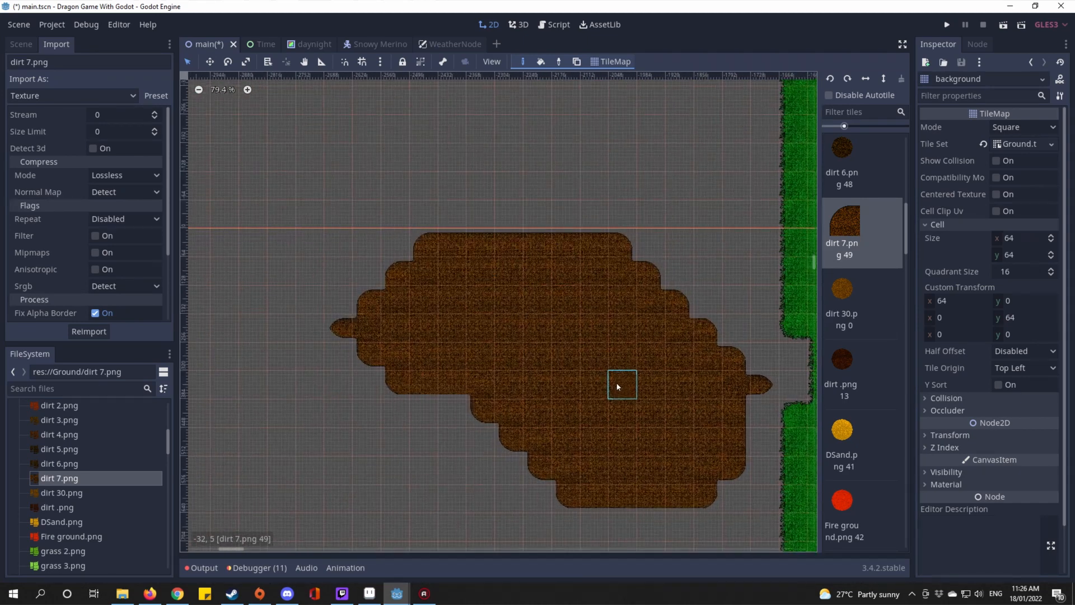
scroll(609, 396, up, 16)
mouse_move(758, 420)
mouse_down()
mouse_move(609, 396)
mouse_move(621, 485)
mouse_up()
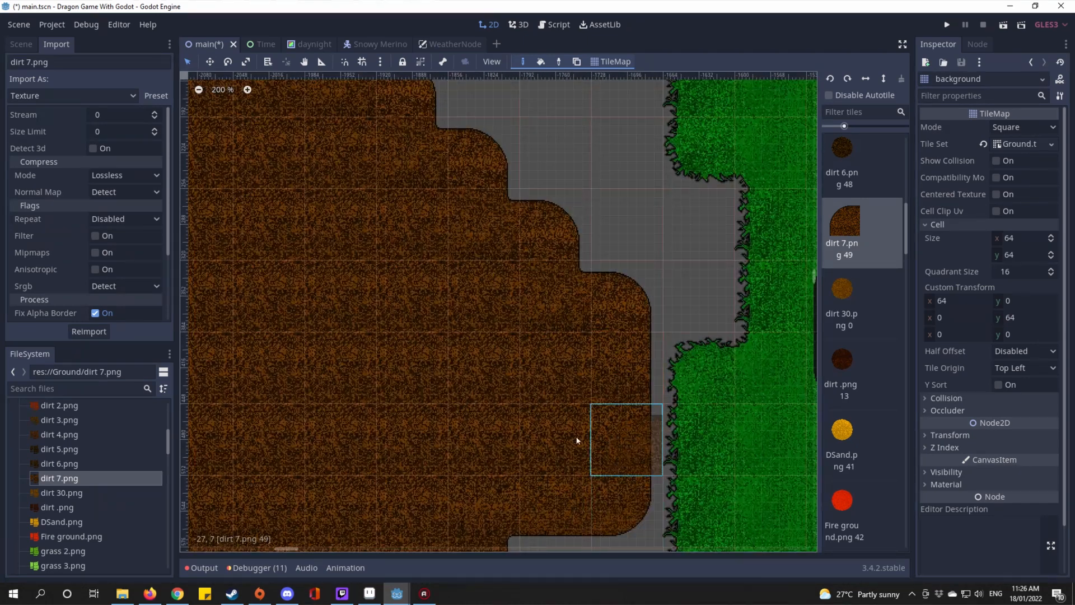
scroll(468, 375, up, 20)
scroll(404, 248, down, 15)
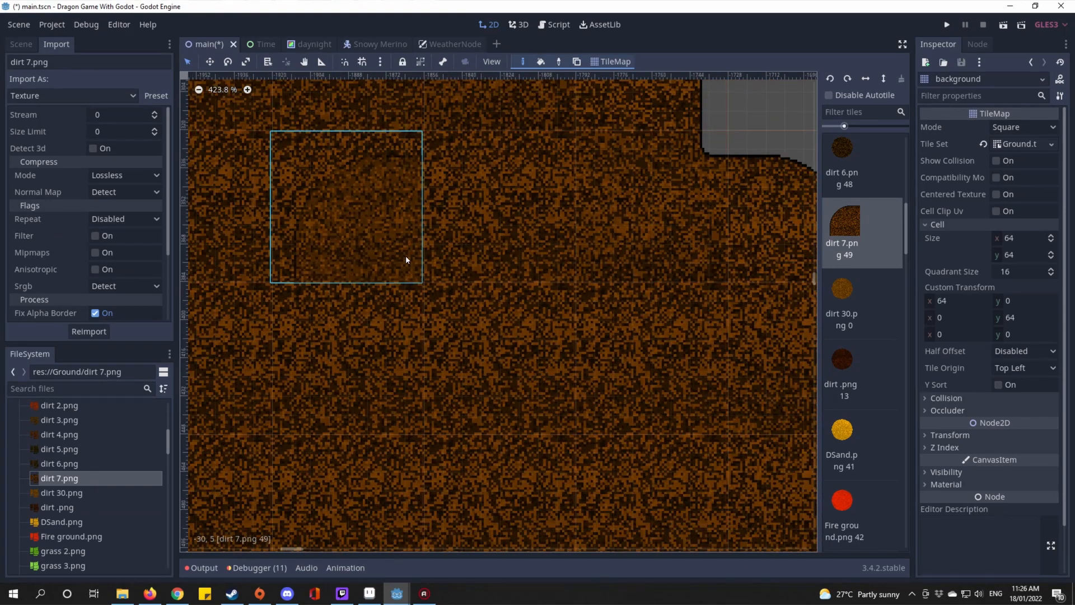
drag(425, 342, 442, 256)
drag(582, 417, 614, 281)
click(599, 395)
Step: Fill the shape's gaps and bottom bump with dirt, redoing the lower-right strokes
scroll(379, 434, down, 3)
mouse_move(379, 435)
mouse_down()
mouse_move(619, 312)
mouse_move(271, 348)
mouse_move(489, 412)
mouse_move(251, 200)
mouse_up()
scroll(250, 201, down, 4)
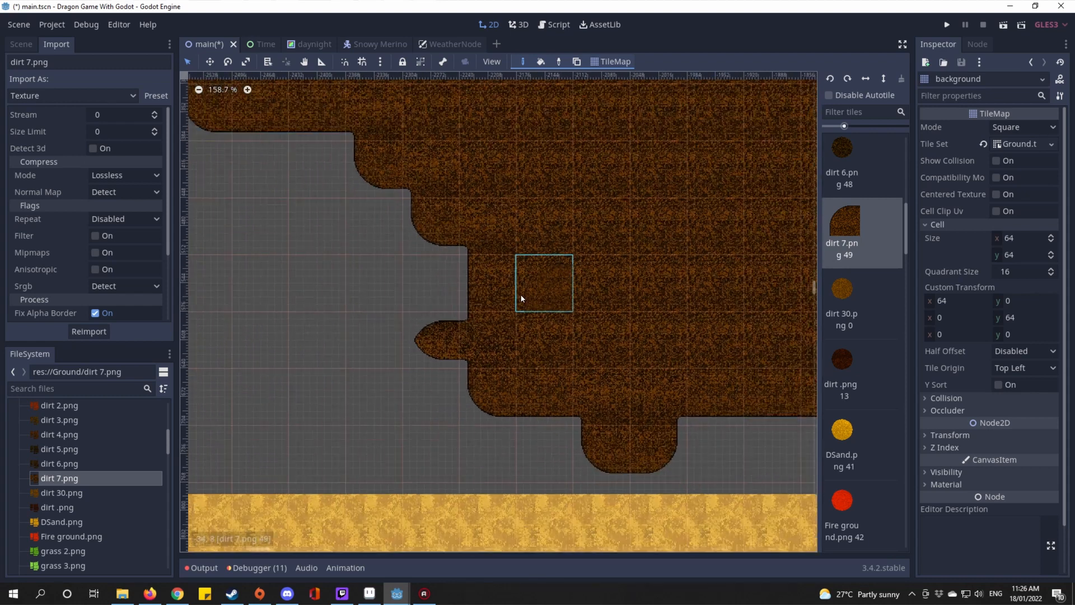
click(425, 271)
mouse_move(751, 433)
mouse_down()
mouse_move(649, 432)
mouse_move(469, 380)
mouse_move(456, 303)
mouse_up()
scroll(650, 320, down, 2)
drag(650, 321, 424, 322)
mouse_move(483, 362)
mouse_down()
mouse_move(620, 298)
mouse_move(576, 414)
mouse_move(514, 437)
mouse_move(676, 249)
mouse_up()
drag(646, 388, 659, 365)
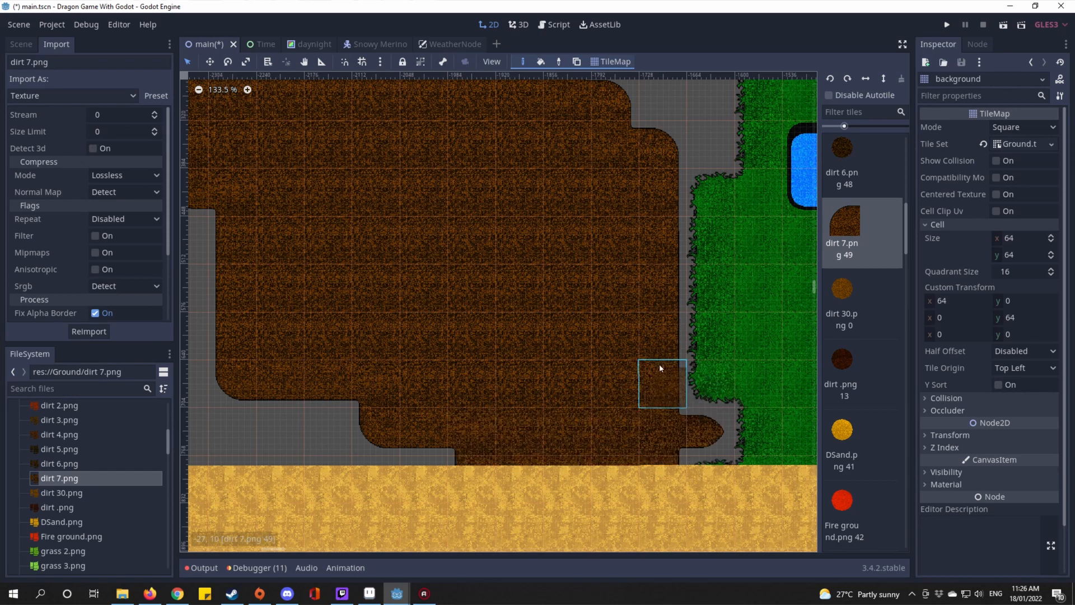
drag(530, 377, 597, 321)
key(ctrl+z)
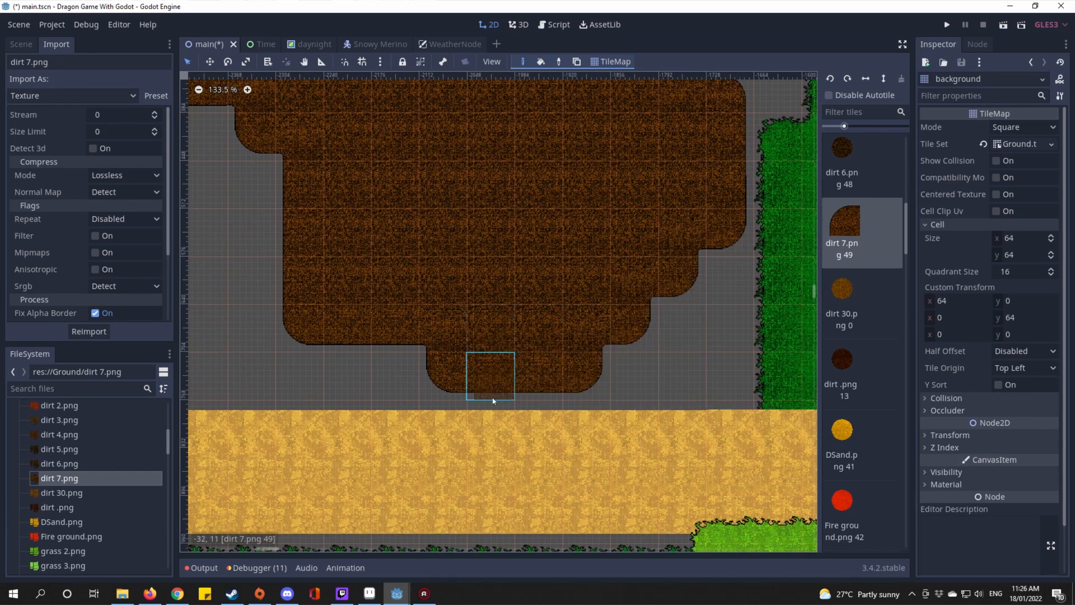
mouse_move(515, 409)
mouse_down()
mouse_move(297, 331)
mouse_move(355, 398)
mouse_move(375, 198)
mouse_up()
Step: Paint a vertical three-cell dirt 7 strip beside the other dirt blocks
scroll(376, 198, down, 5)
scroll(295, 383, down, 1)
drag(295, 383, 472, 234)
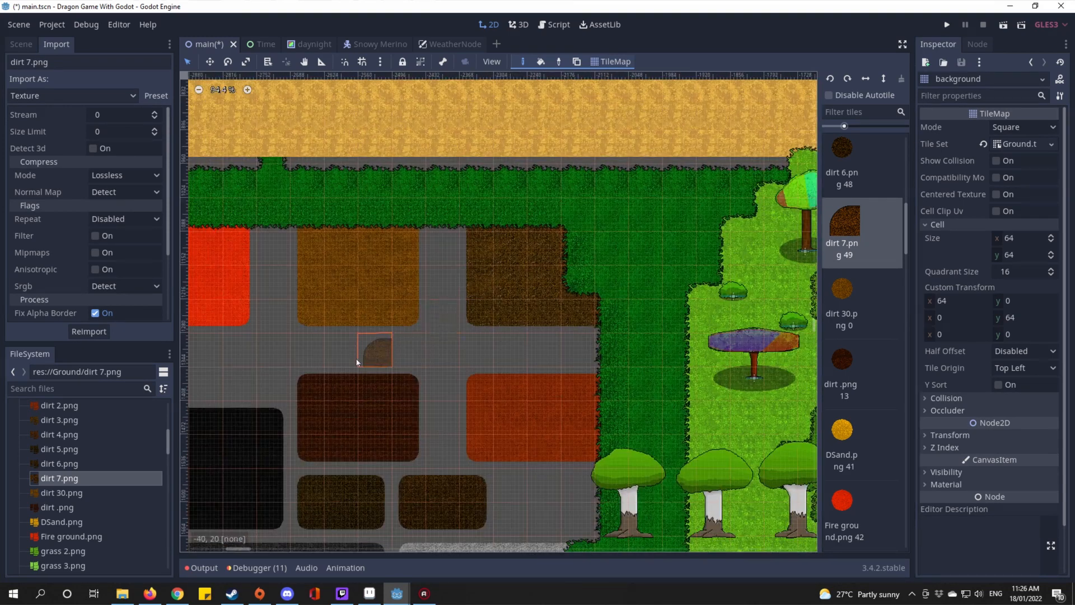
drag(336, 380, 579, 146)
scroll(582, 145, up, 20)
scroll(698, 162, up, 6)
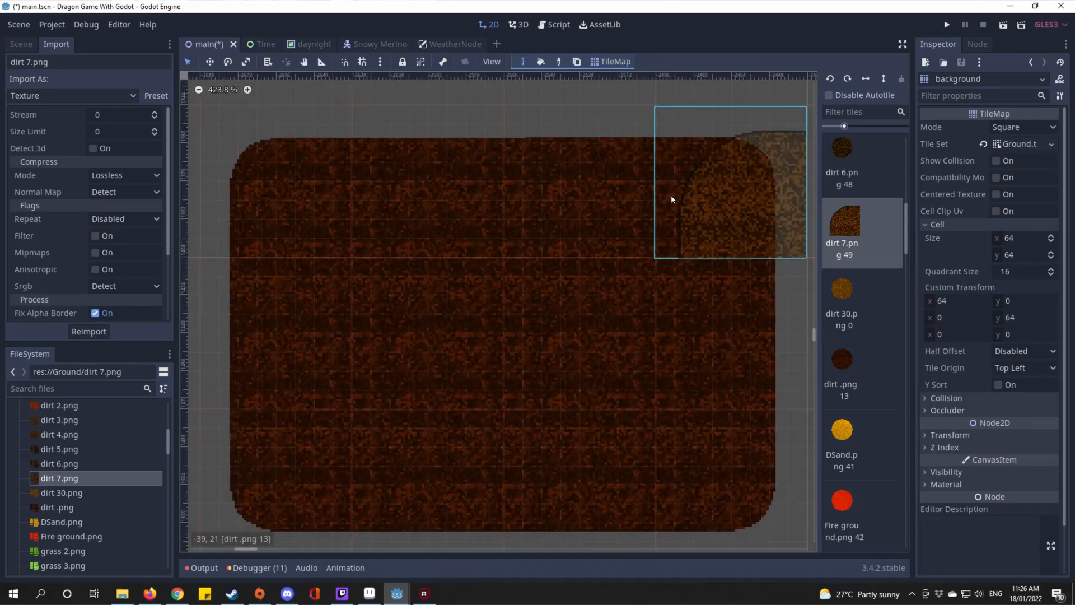
drag(689, 341, 640, 278)
scroll(639, 279, down, 5)
drag(725, 298, 595, 261)
scroll(595, 261, down, 2)
mouse_move(629, 330)
mouse_down()
mouse_move(634, 153)
mouse_move(650, 302)
mouse_up()
Step: Pan across the ground blocks to view the grass border and red block
scroll(642, 264, down, 5)
drag(662, 242, 788, 225)
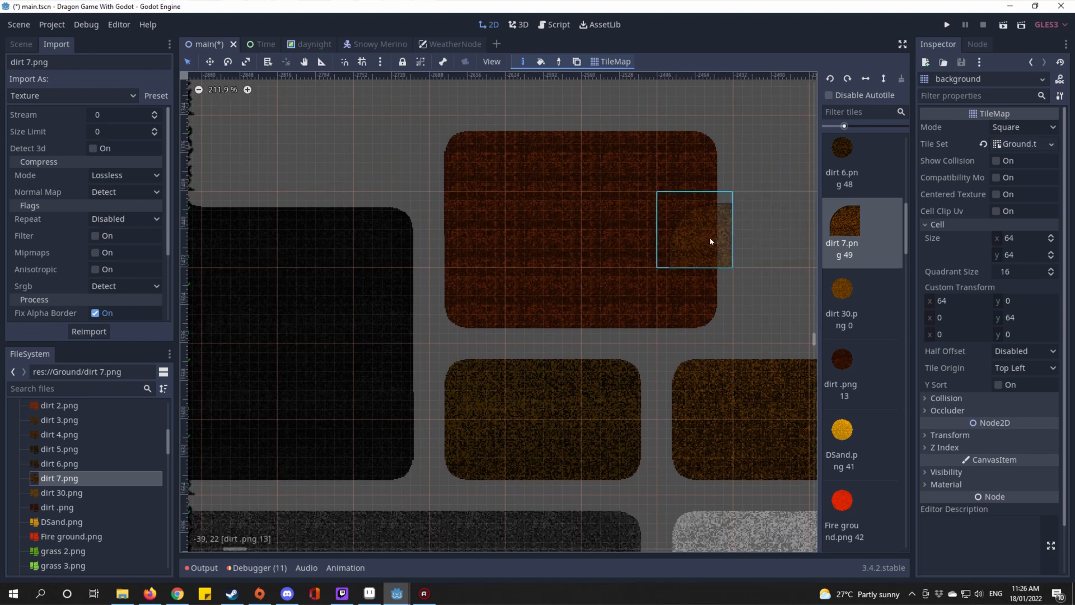
scroll(710, 241, down, 3)
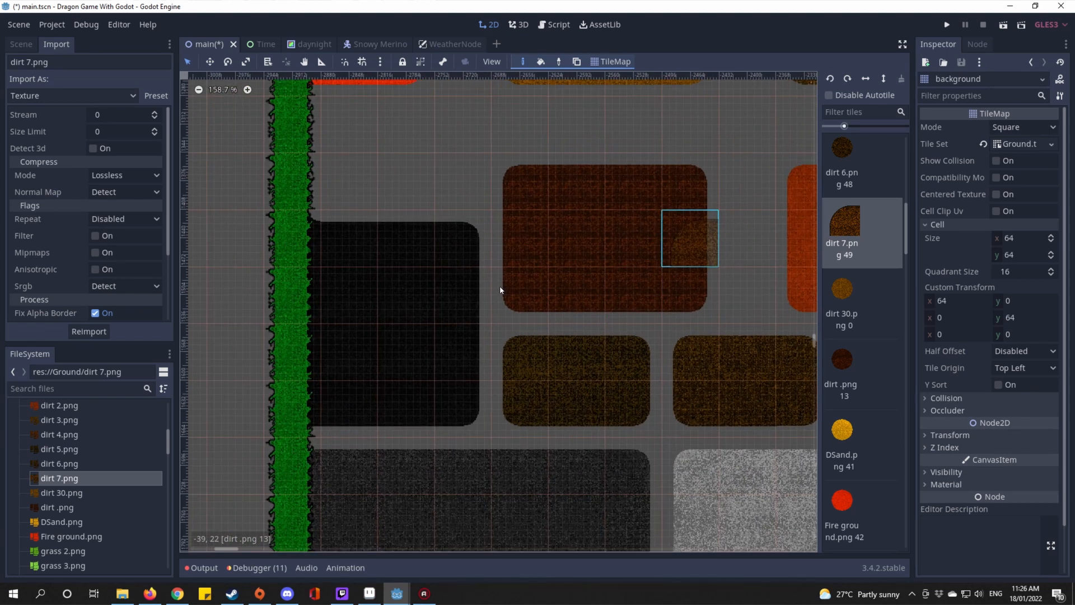
drag(701, 228, 500, 290)
scroll(500, 290, up, 1)
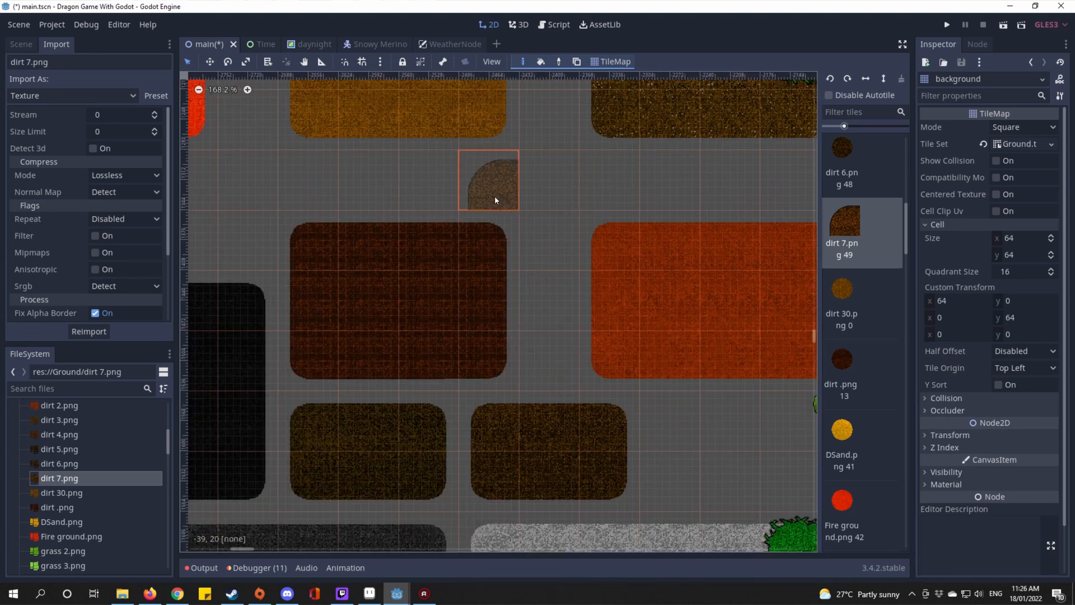
drag(481, 116, 480, 332)
scroll(480, 333, down, 3)
scroll(295, 228, up, 4)
drag(252, 269, 442, 253)
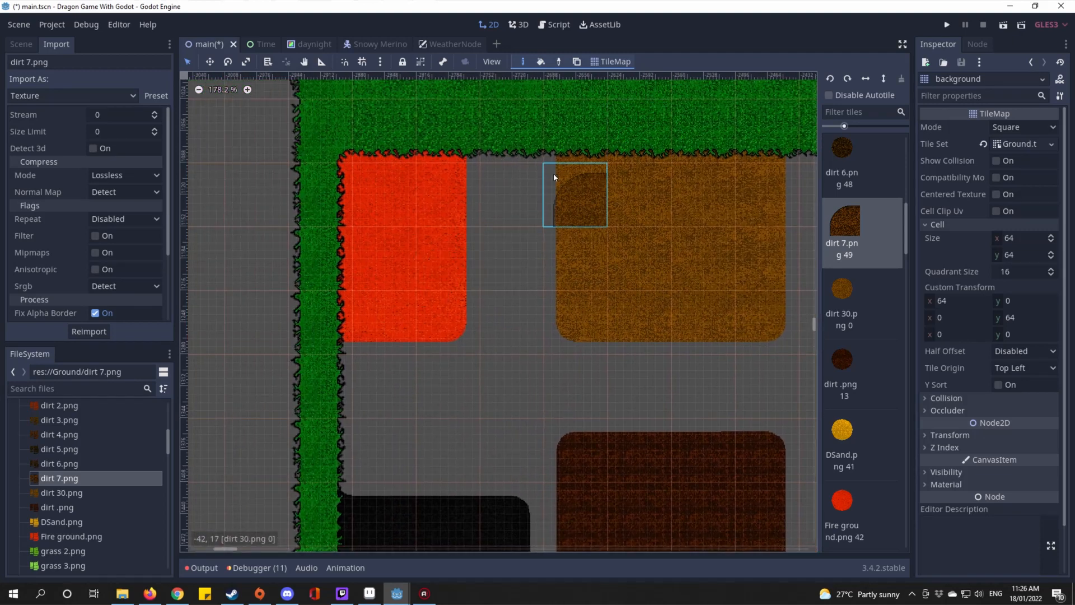
scroll(533, 304, down, 7)
drag(780, 368, 509, 196)
scroll(558, 206, up, 5)
drag(509, 302, 561, 190)
drag(551, 253, 612, 376)
Step: Show the Scene tree and select the World root node
click(22, 44)
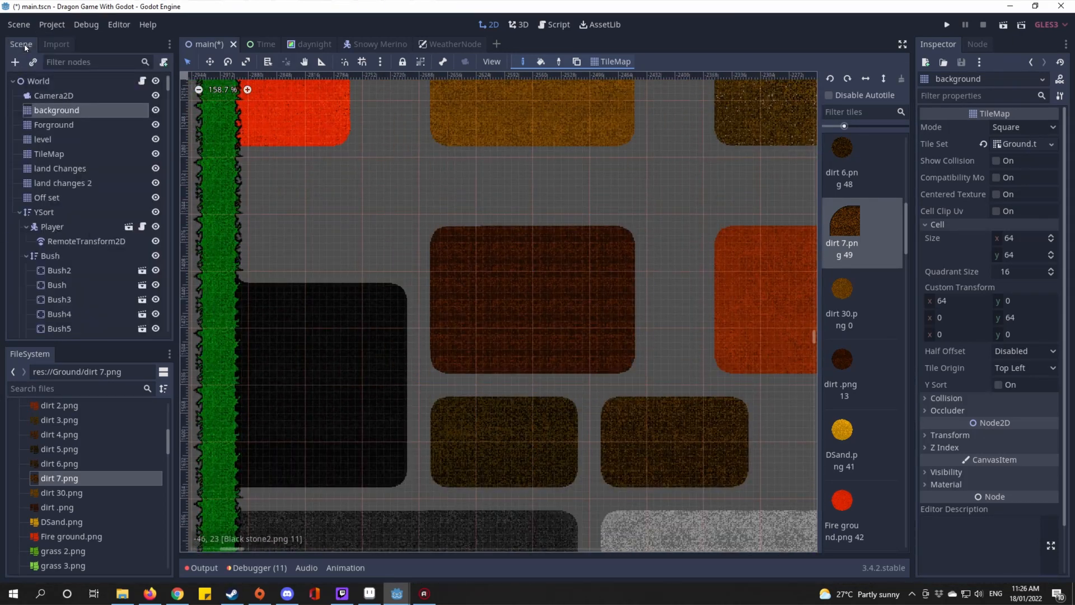
click(93, 83)
scroll(559, 258, down, 5)
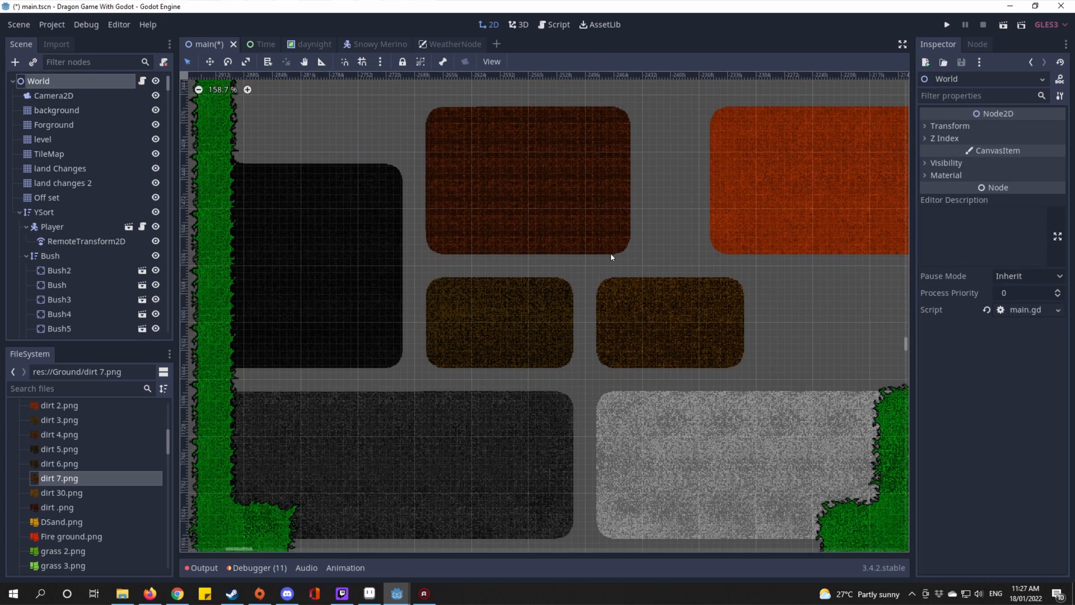
scroll(606, 281, up, 8)
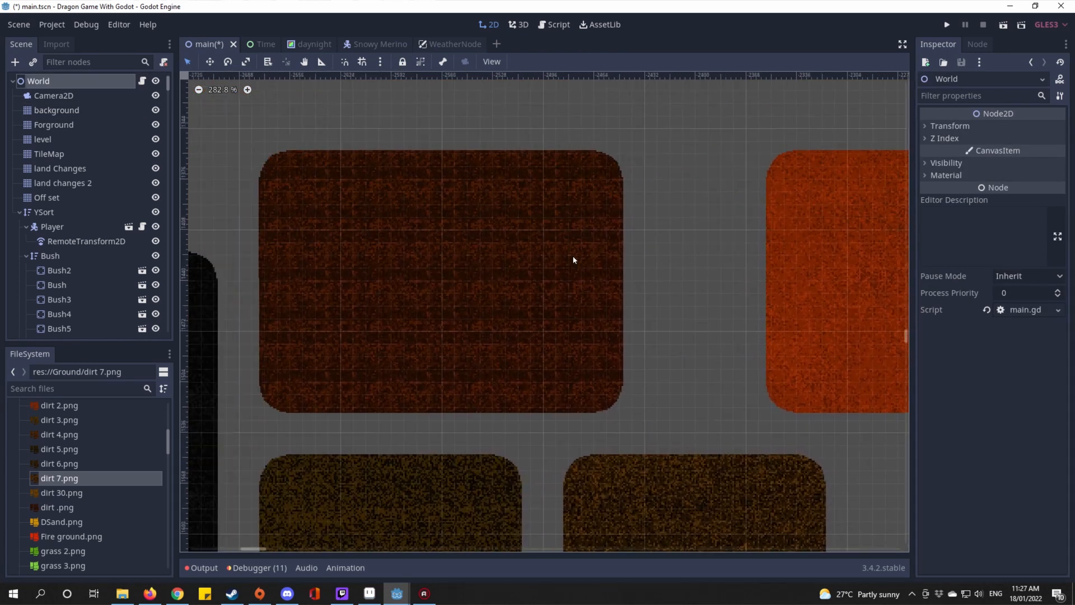
Step: Zoom in and out of the viewport to inspect the painted dirt 7 tiles across the map
scroll(627, 276, up, 6)
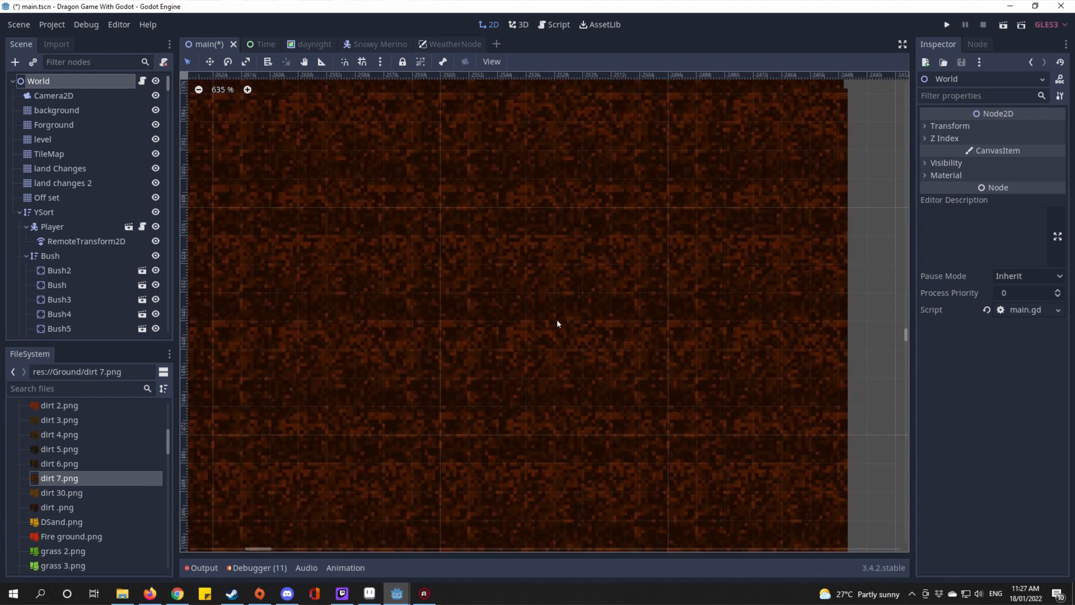
scroll(607, 418, down, 3)
scroll(595, 391, up, 2)
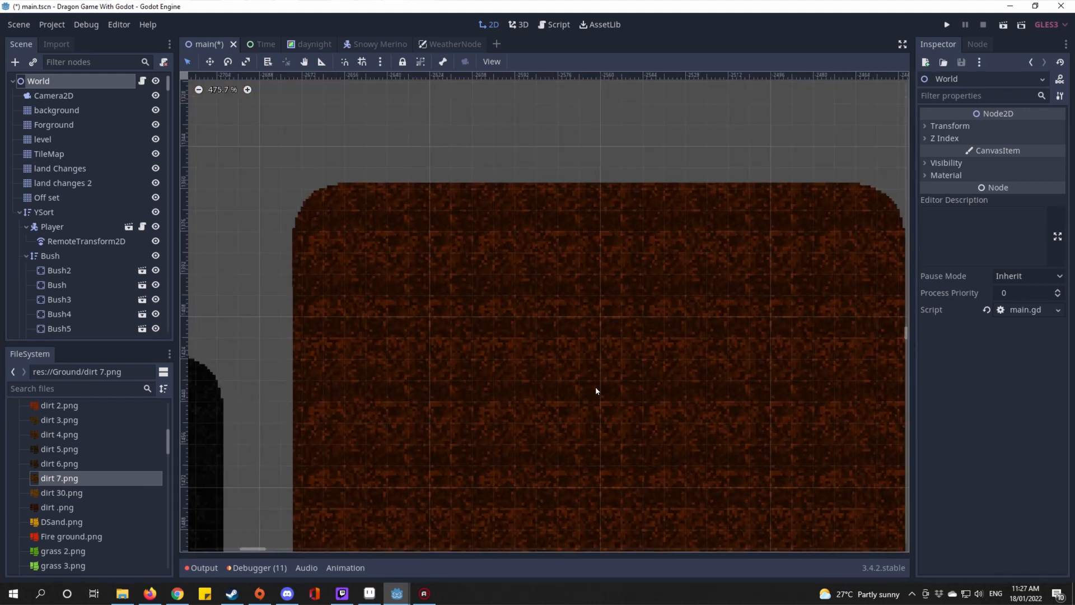
scroll(593, 391, down, 2)
scroll(594, 391, up, 2)
scroll(594, 392, down, 3)
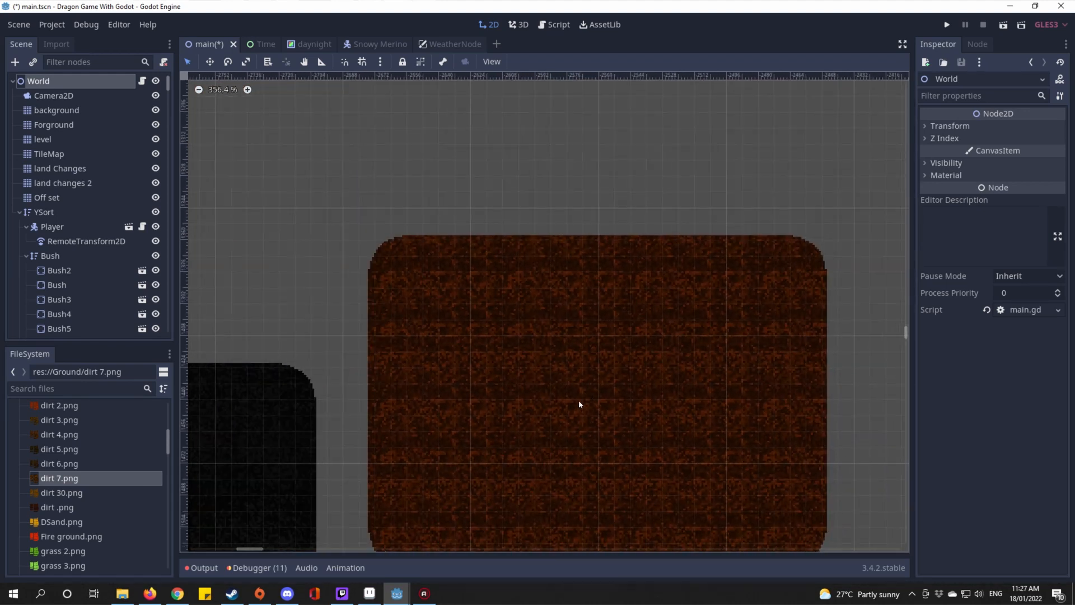
scroll(579, 402, down, 3)
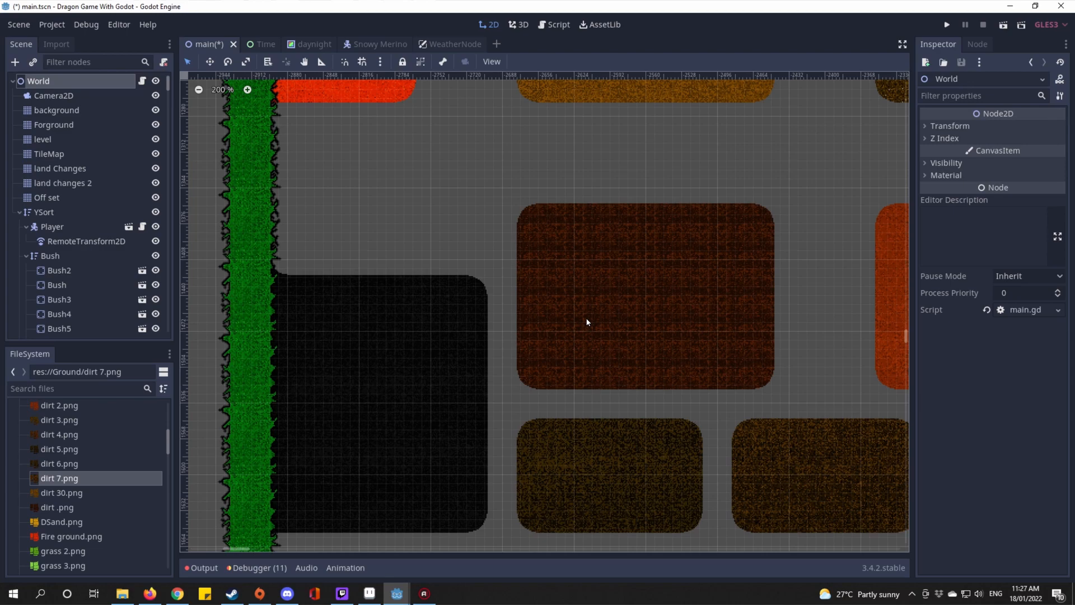
scroll(586, 322, down, 2)
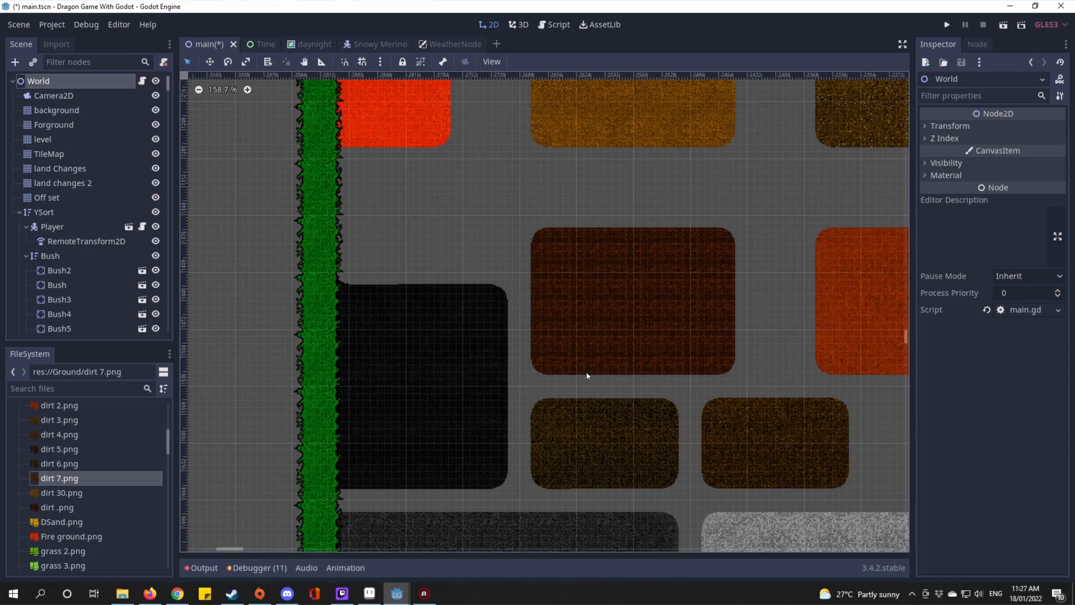
scroll(587, 376, down, 15)
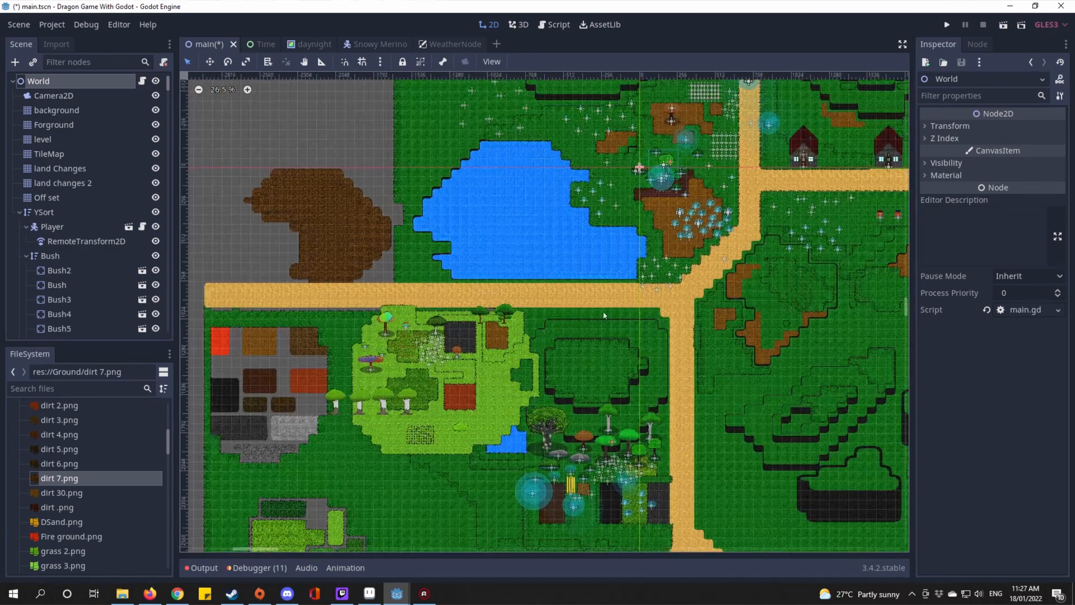
scroll(485, 322, up, 20)
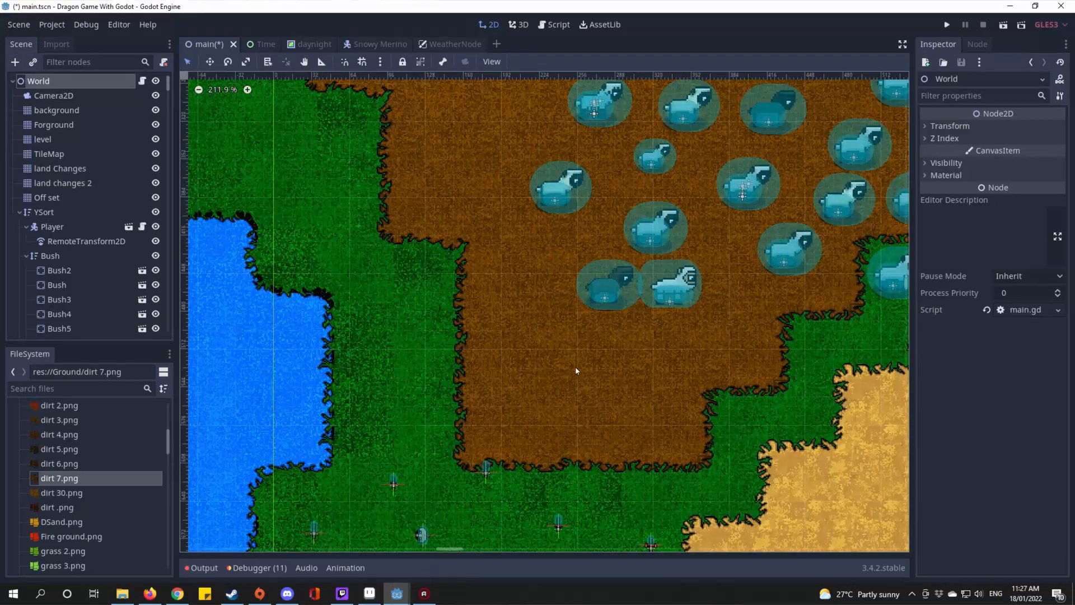
scroll(707, 390, down, 4)
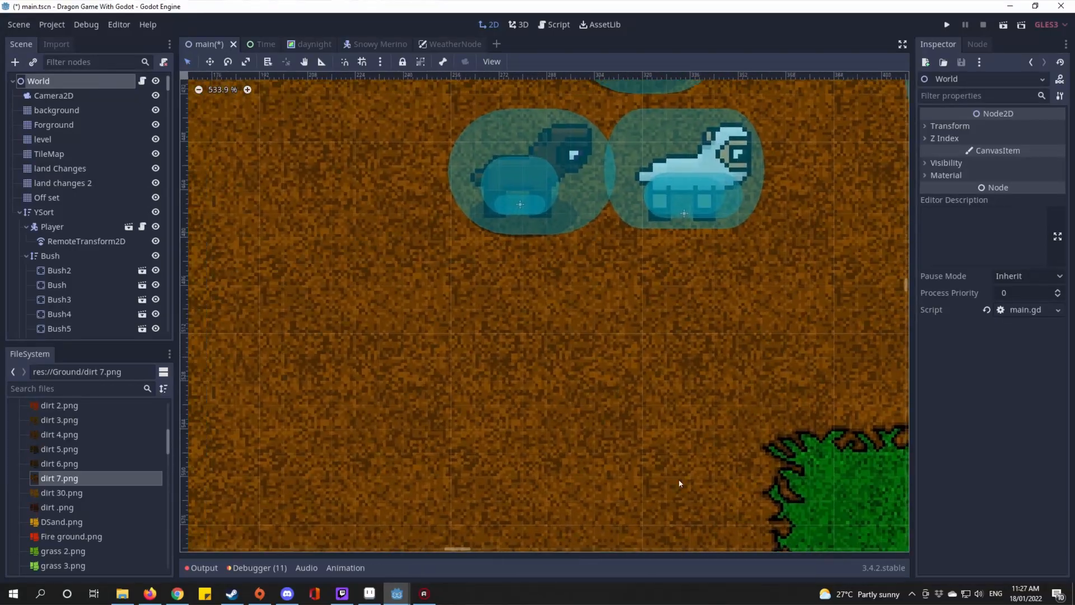
scroll(548, 389, down, 9)
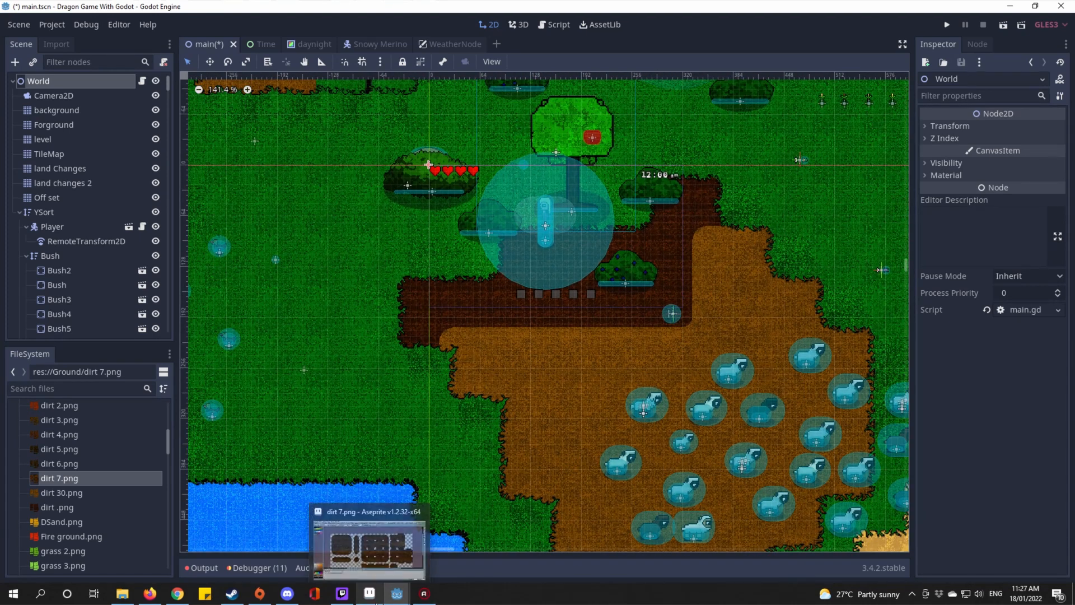
mouse_move(423, 597)
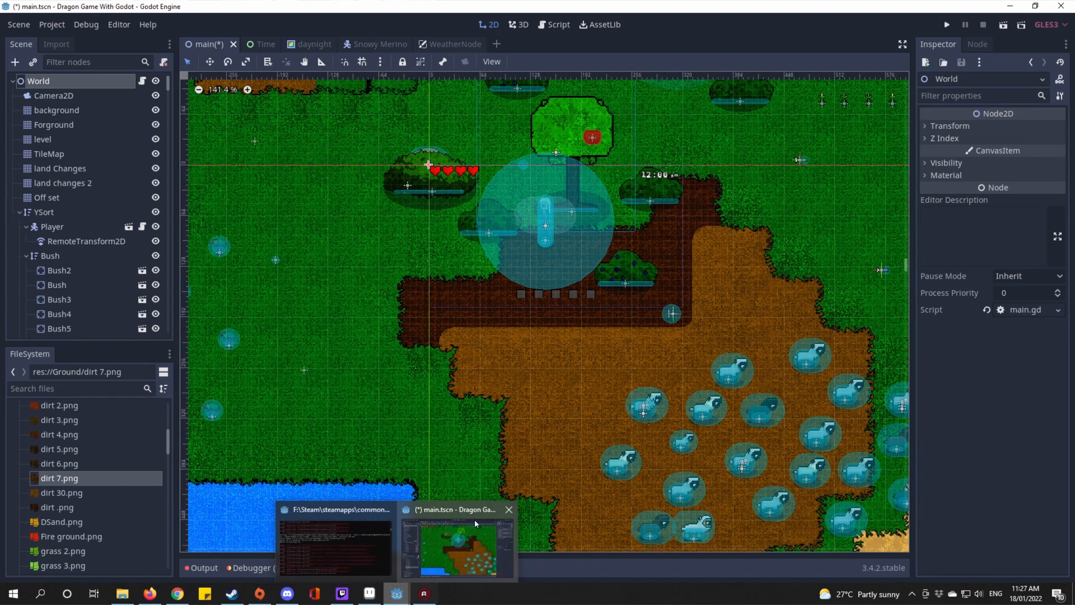
Step: Bring Aseprite forward and switch via Sprite-0003 and Snow 2.png to the Gound base2 sheet
click(379, 596)
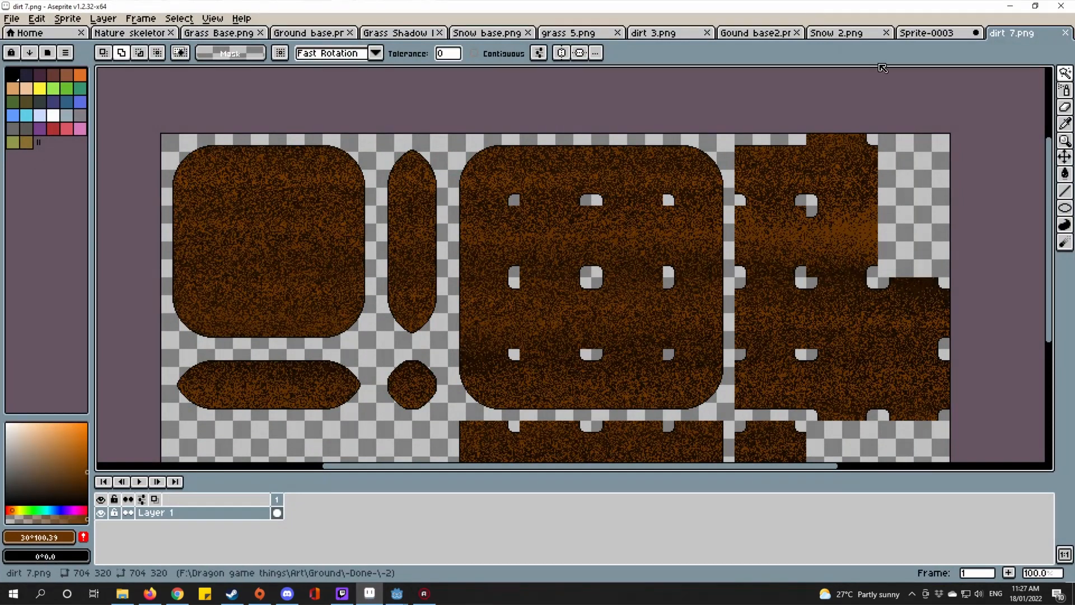
click(914, 37)
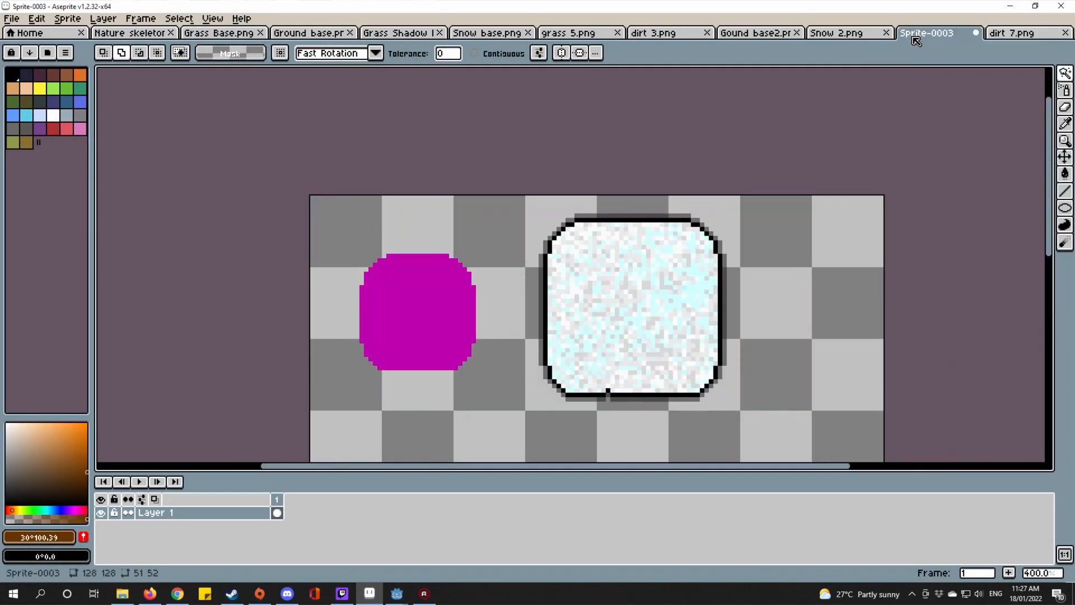
click(845, 34)
click(756, 33)
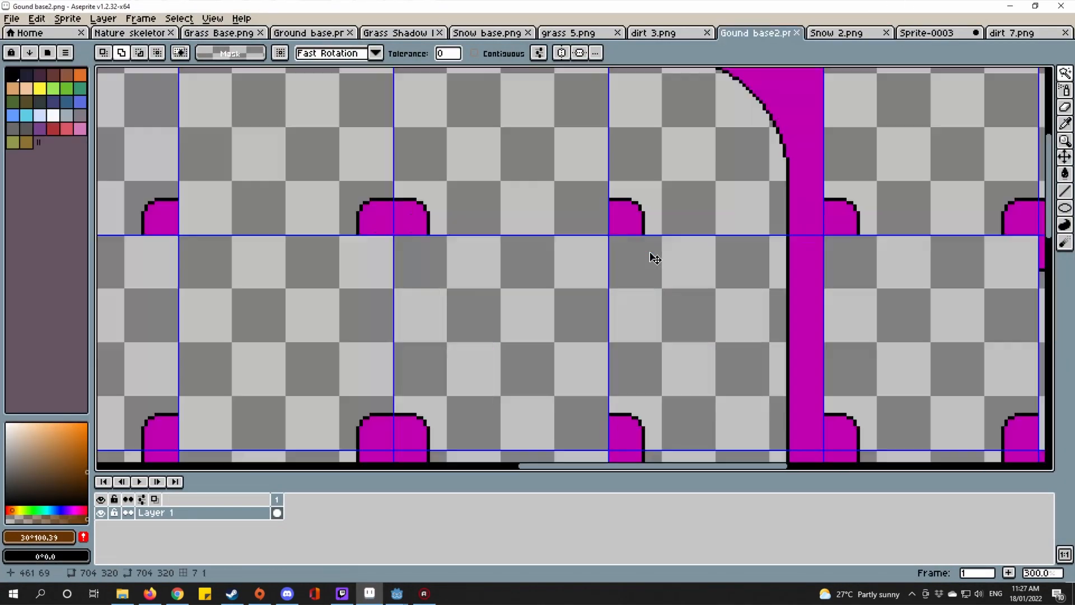
scroll(560, 269, down, 2)
scroll(566, 219, up, 1)
scroll(700, 230, up, 5)
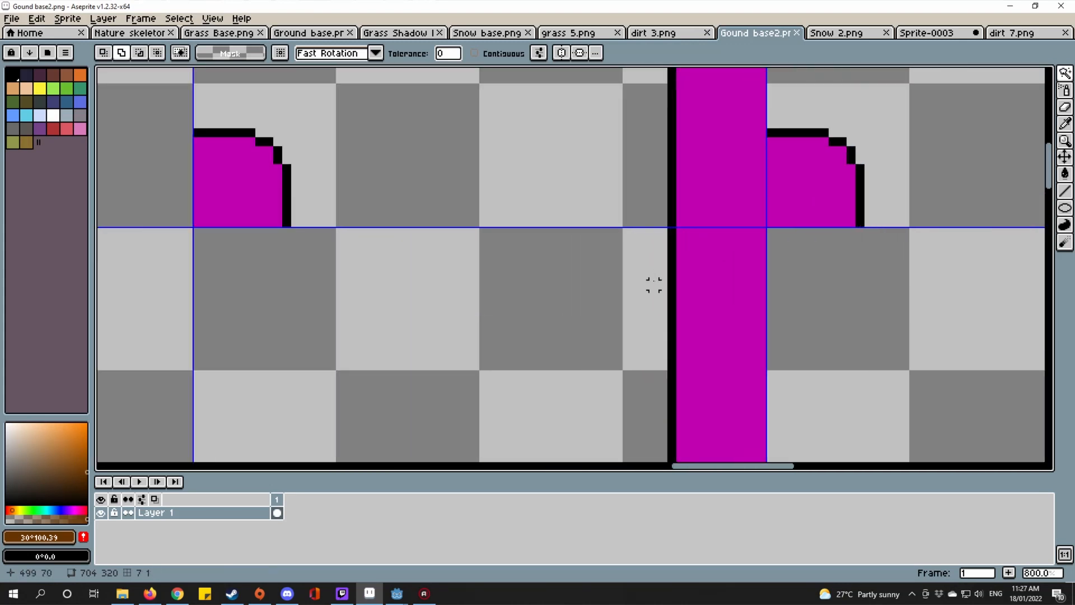
scroll(653, 284, down, 1)
scroll(669, 273, down, 3)
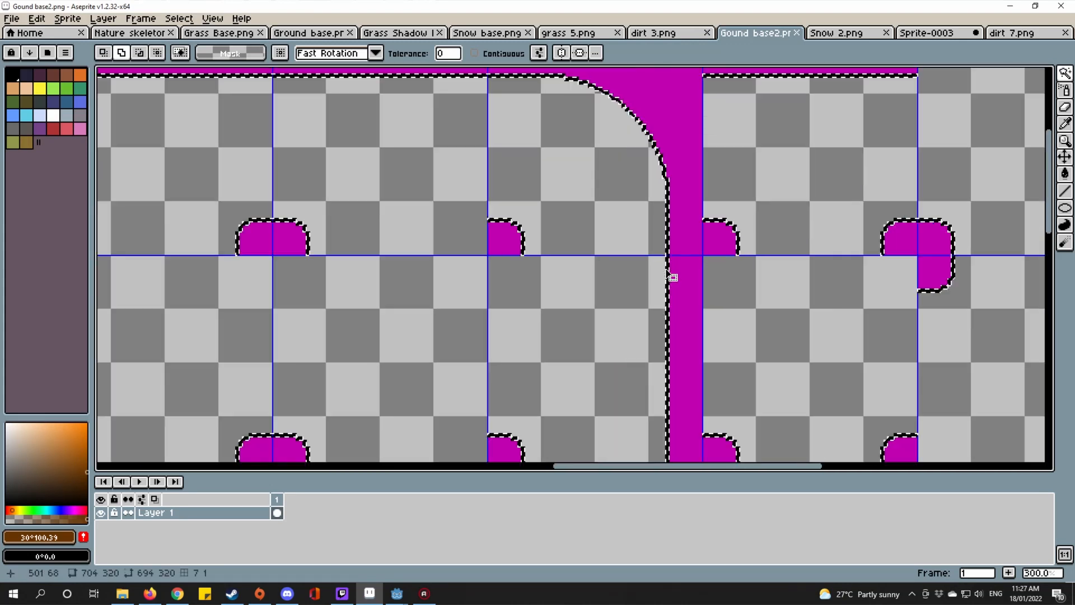
scroll(583, 314, down, 2)
Step: Clear the selection and pencil a first grass tip into the top magenta edge
key(ctrl+d)
scroll(679, 246, up, 4)
scroll(623, 283, up, 6)
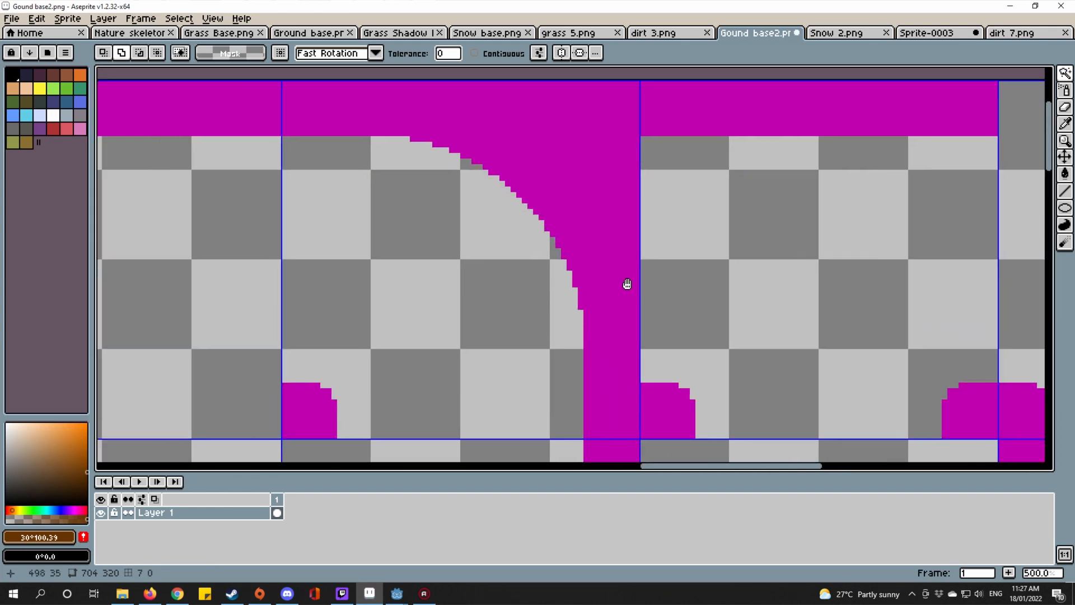
key(b)
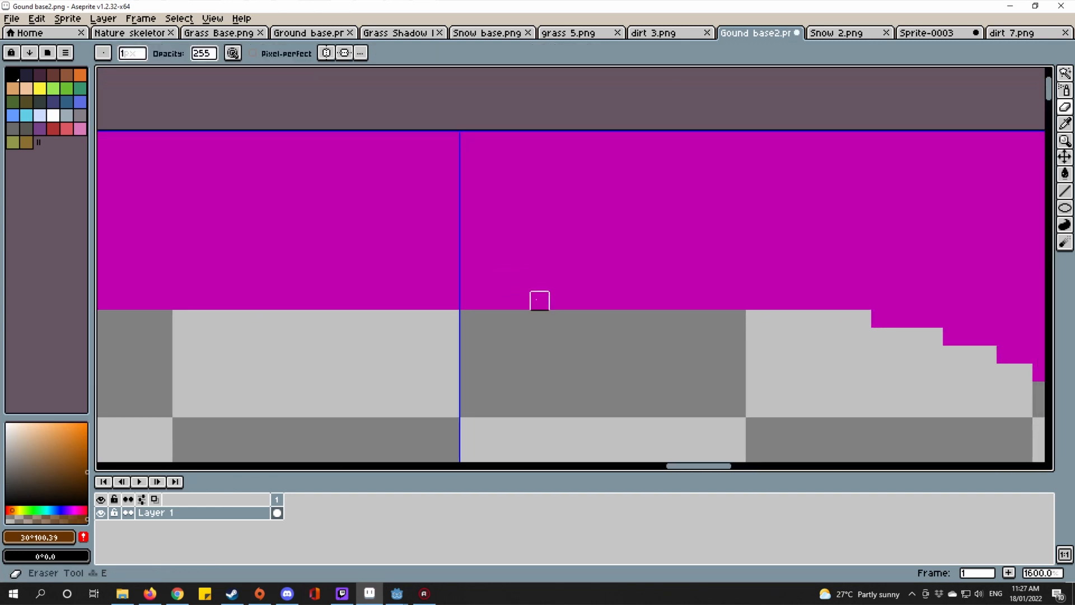
scroll(522, 311, down, 6)
scroll(452, 324, up, 3)
drag(453, 324, 389, 349)
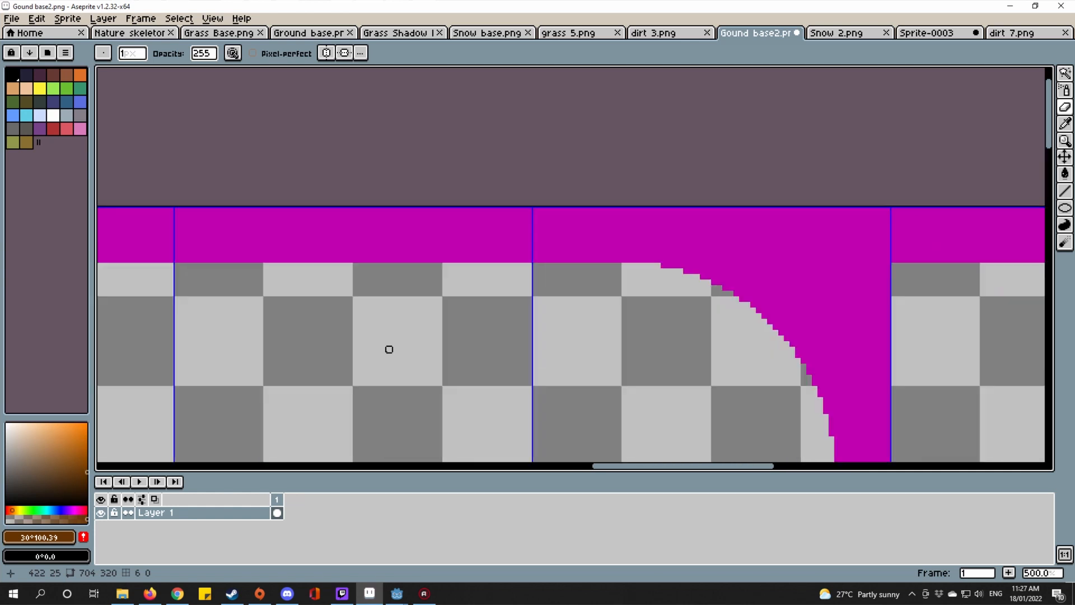
scroll(590, 215, up, 7)
mouse_move(480, 372)
mouse_down()
mouse_move(481, 400)
mouse_move(480, 347)
mouse_move(507, 266)
mouse_move(534, 293)
mouse_move(561, 373)
mouse_move(507, 400)
mouse_move(508, 346)
mouse_move(534, 399)
mouse_up()
Step: Cut stepped grass blades into the magenta along the top edge
scroll(523, 285, down, 7)
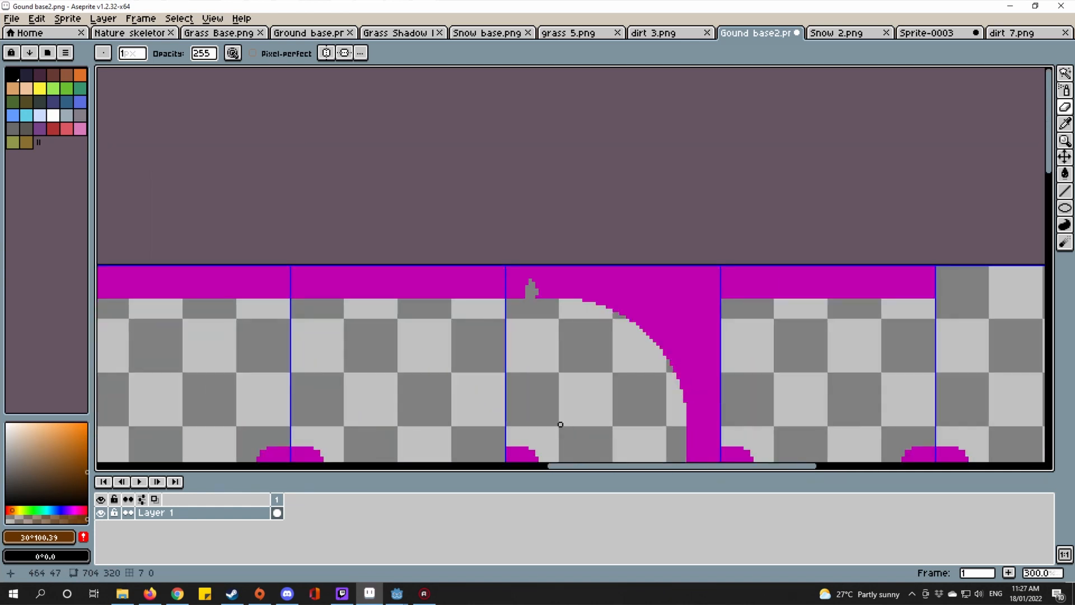
scroll(547, 283, up, 3)
scroll(614, 270, up, 3)
mouse_move(580, 344)
mouse_down()
mouse_move(682, 142)
mouse_move(650, 307)
mouse_move(579, 377)
mouse_up()
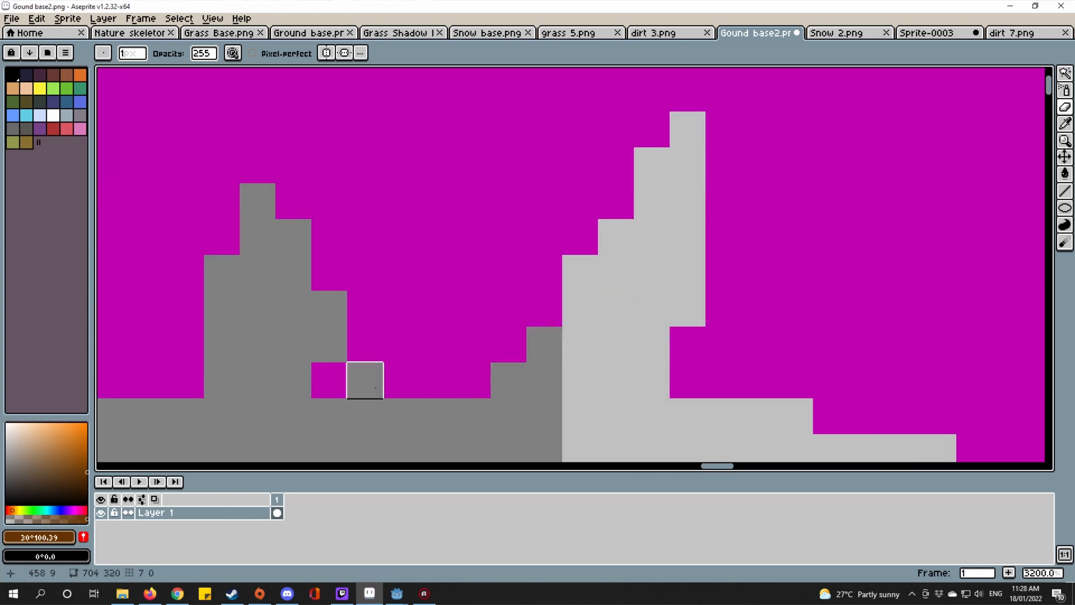
mouse_move(365, 380)
mouse_down()
mouse_move(411, 319)
mouse_move(434, 376)
mouse_up()
scroll(440, 381, down, 8)
scroll(536, 396, up, 6)
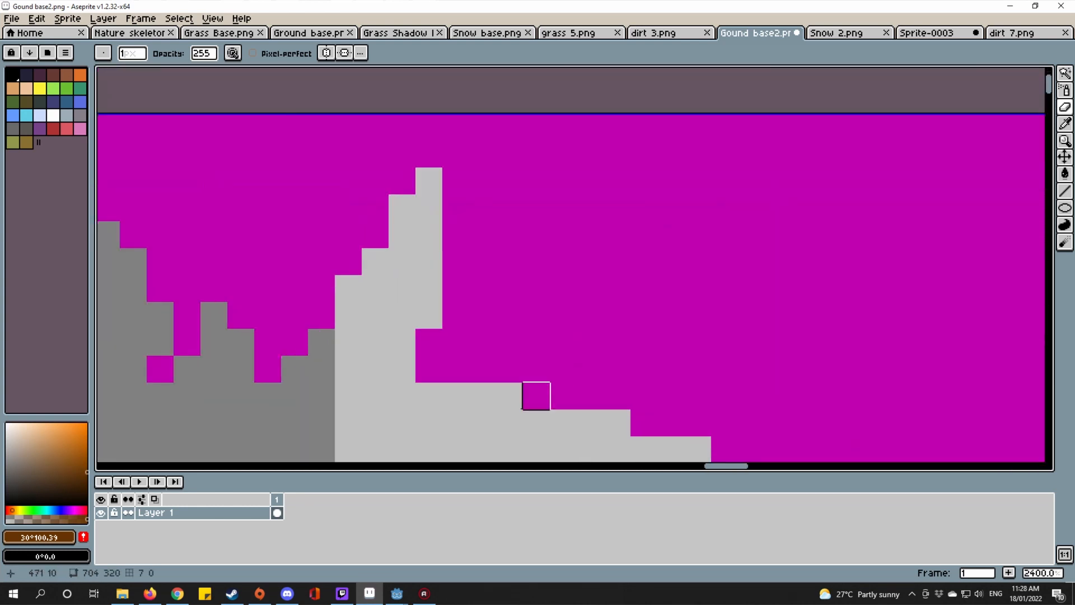
mouse_move(536, 395)
mouse_down()
mouse_move(597, 374)
mouse_move(700, 282)
mouse_move(644, 423)
mouse_move(588, 422)
mouse_up()
Step: Add more grass-tip notches below the edge and erase magenta pixels beside a blade
scroll(598, 398, down, 8)
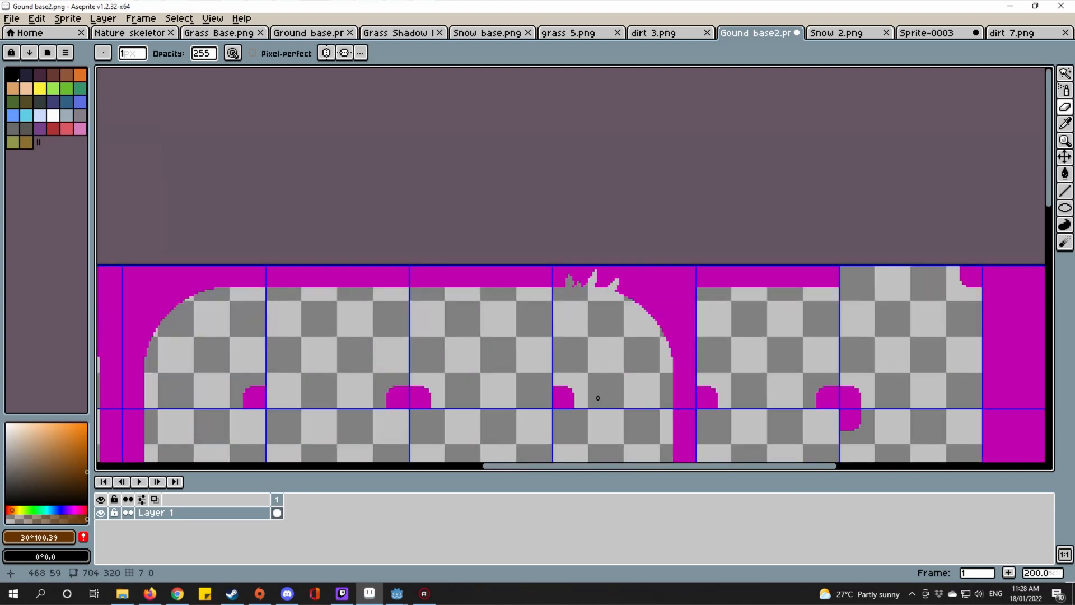
scroll(597, 398, up, 5)
mouse_move(613, 269)
mouse_down()
mouse_move(588, 314)
mouse_move(640, 336)
mouse_up()
scroll(652, 296, down, 8)
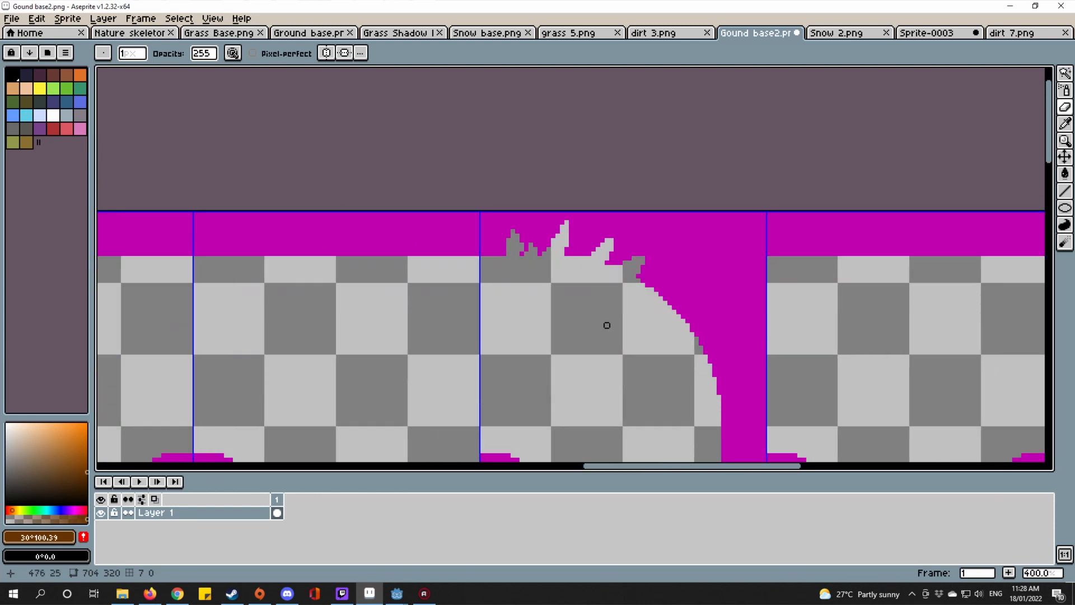
scroll(479, 198, up, 1)
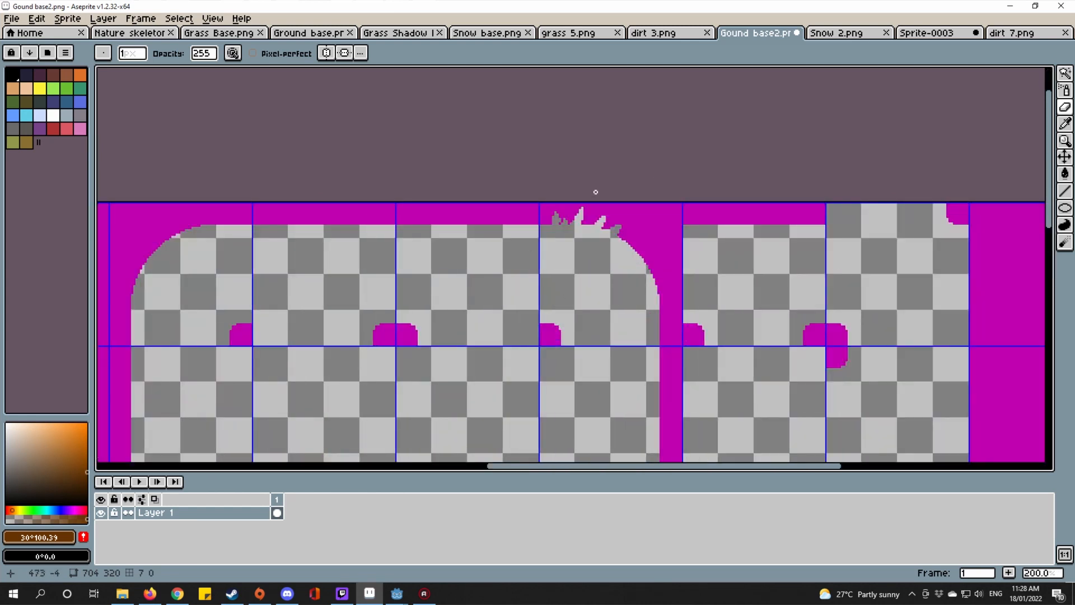
scroll(591, 213, up, 9)
mouse_move(576, 382)
mouse_down()
mouse_move(612, 203)
mouse_move(611, 239)
mouse_move(656, 369)
mouse_move(609, 345)
mouse_move(599, 382)
mouse_move(545, 219)
mouse_move(531, 260)
mouse_move(523, 203)
mouse_move(552, 171)
mouse_up()
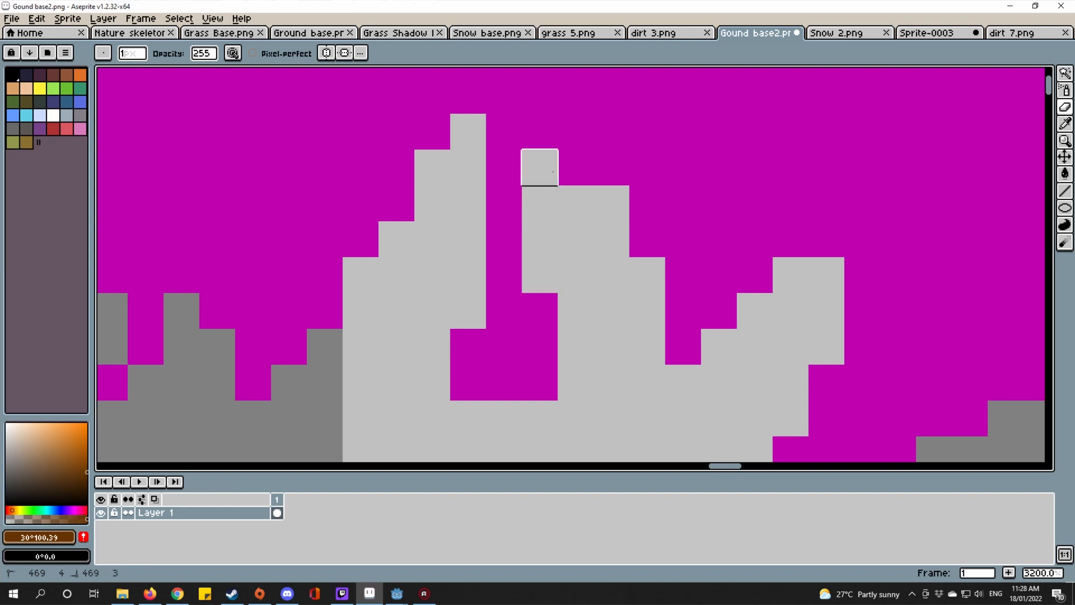
Step: Undo the eraser stroke and the trial grass-tip edits, then deselect
scroll(557, 224, down, 5)
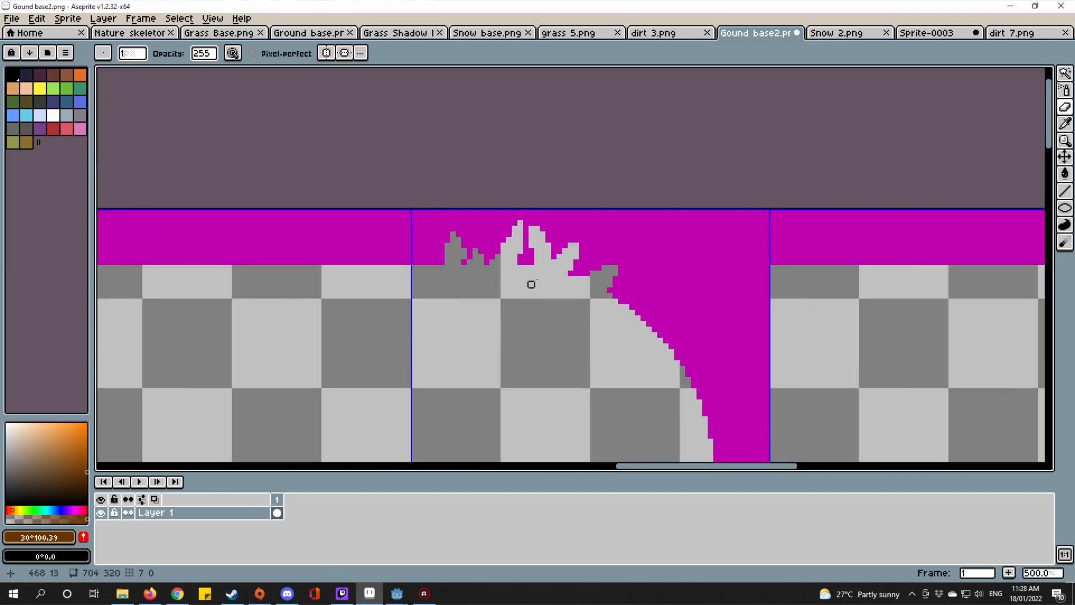
scroll(531, 284, down, 4)
key(ctrl+z)
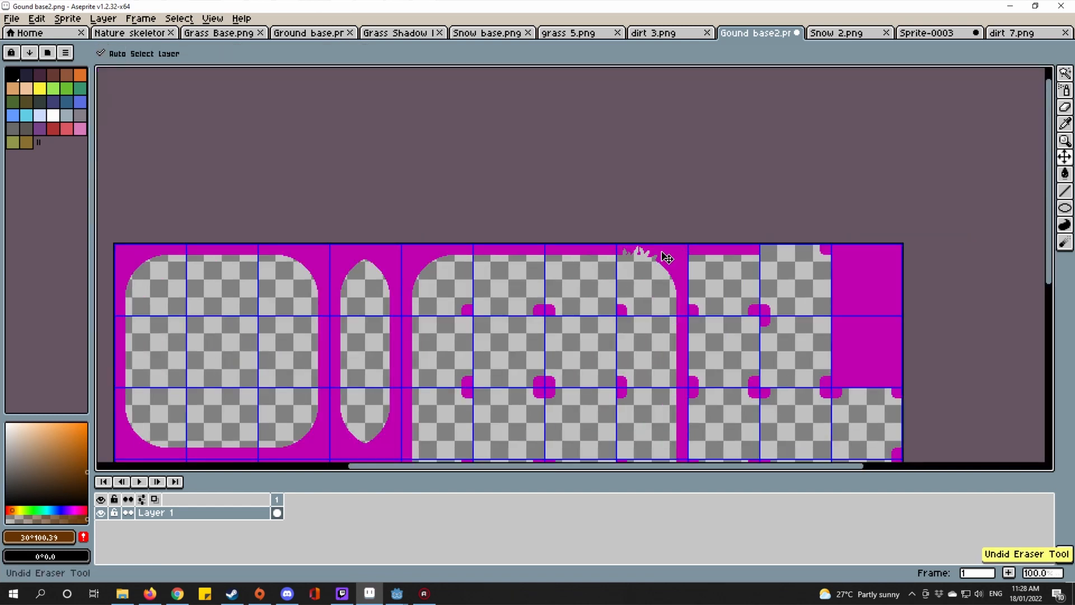
scroll(641, 207, up, 4)
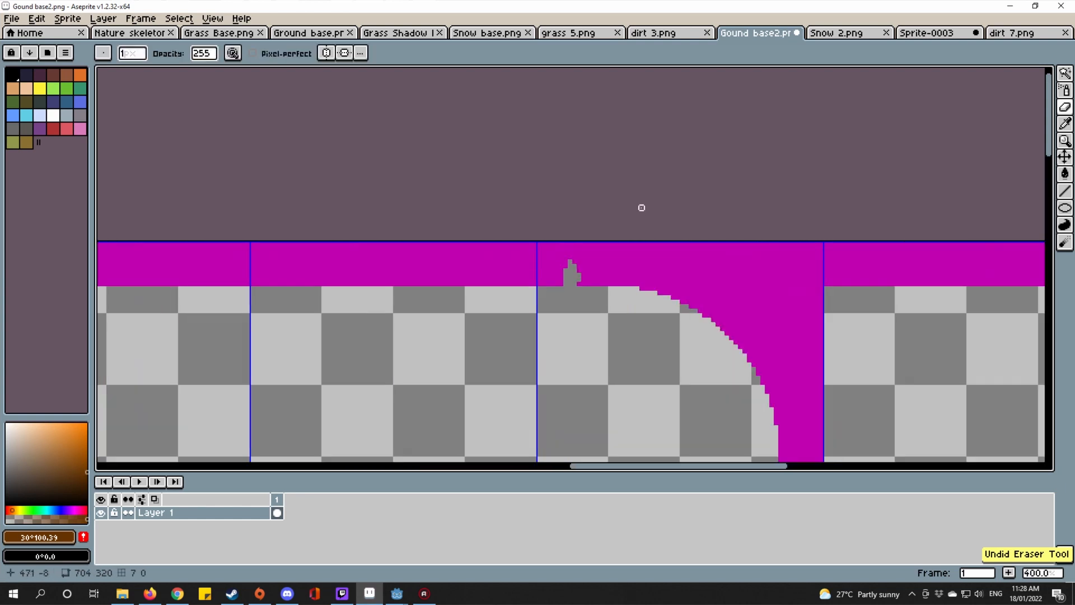
key(ctrl+z)
key(ctrl+z)
key(ctrl+z)
scroll(493, 243, down, 4)
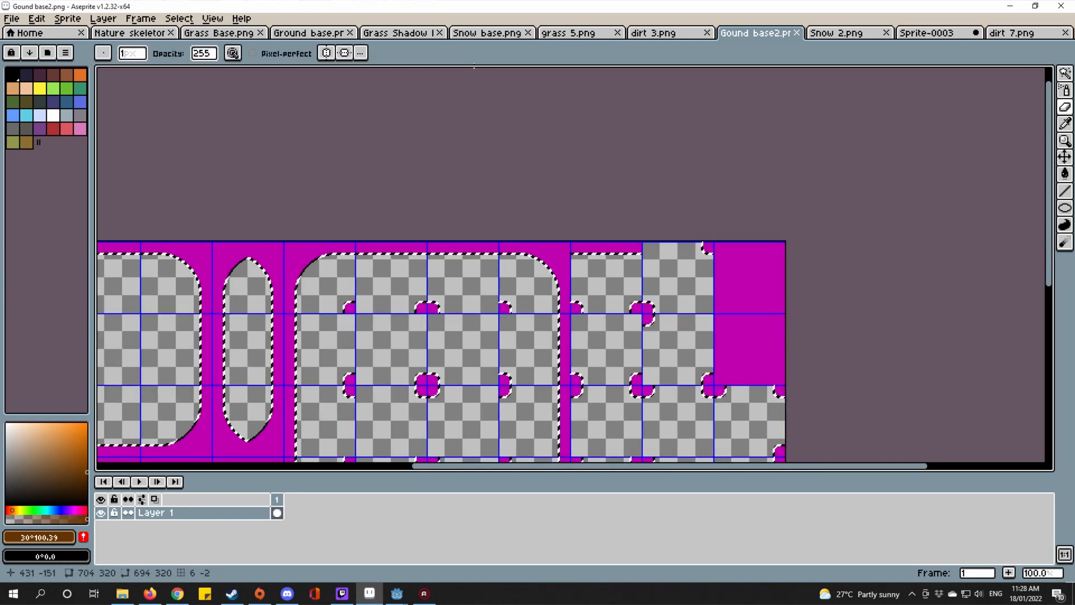
key(ctrl+d)
Step: Zoom in and out around the finished Grass Base.png sheet for reference
click(221, 34)
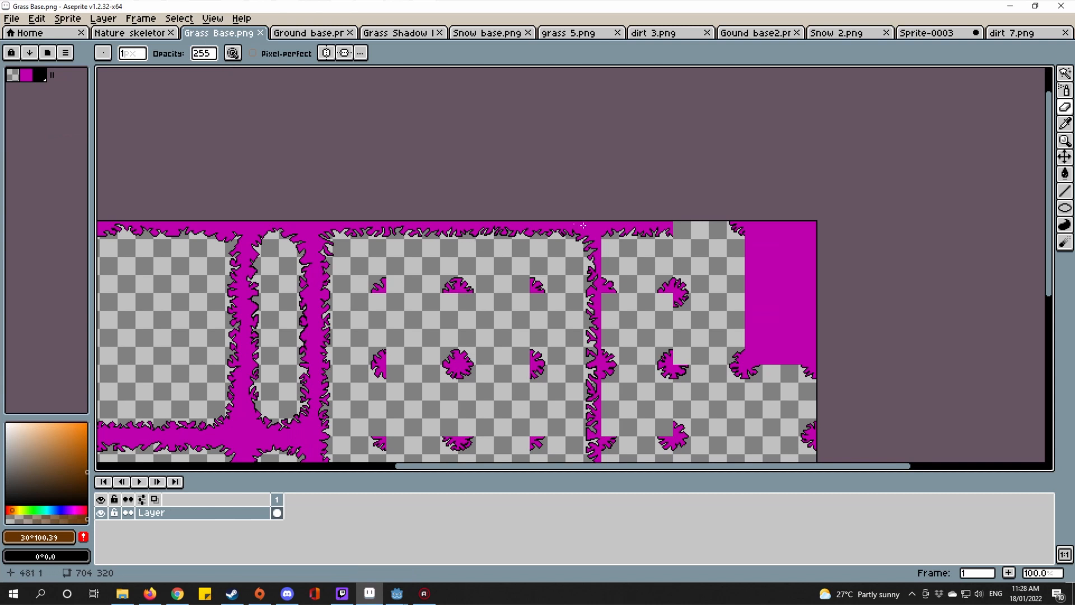
scroll(668, 321, up, 5)
scroll(668, 321, down, 1)
scroll(667, 321, down, 6)
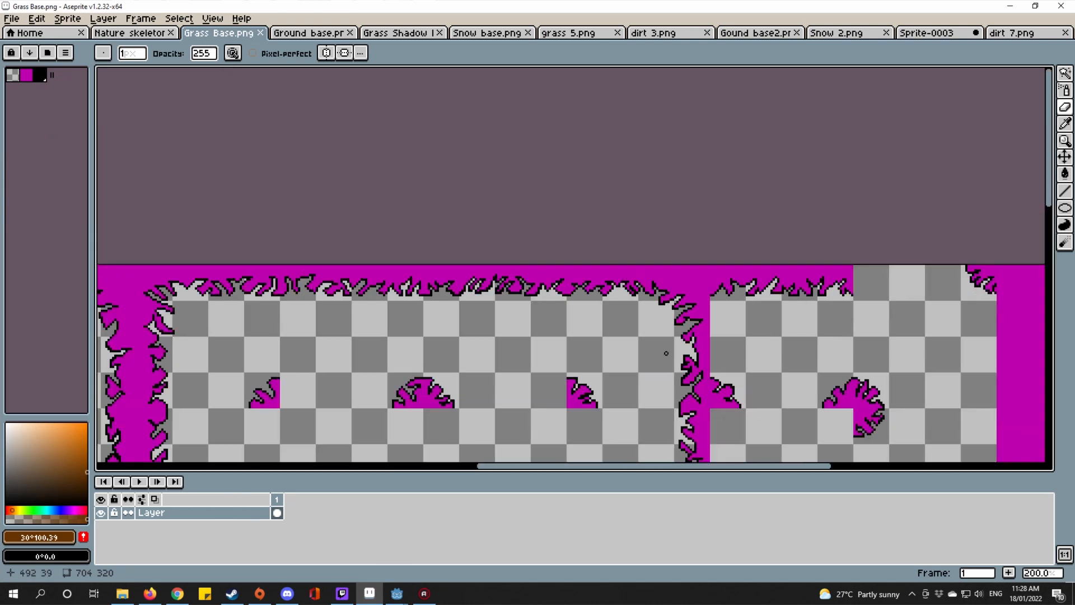
scroll(726, 323, up, 2)
scroll(726, 323, down, 1)
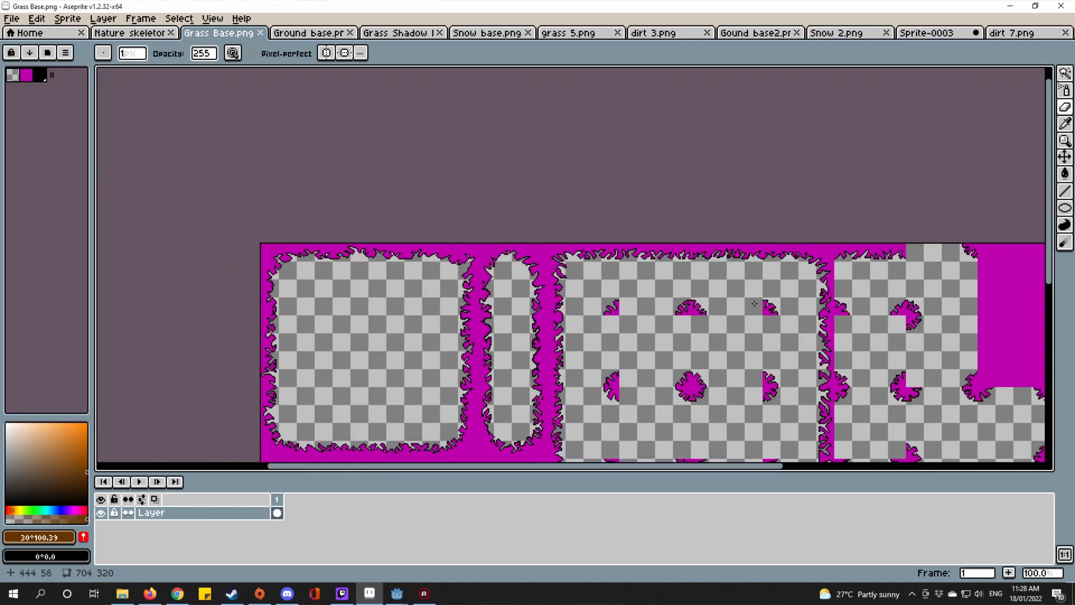
scroll(538, 331, up, 3)
scroll(555, 340, down, 3)
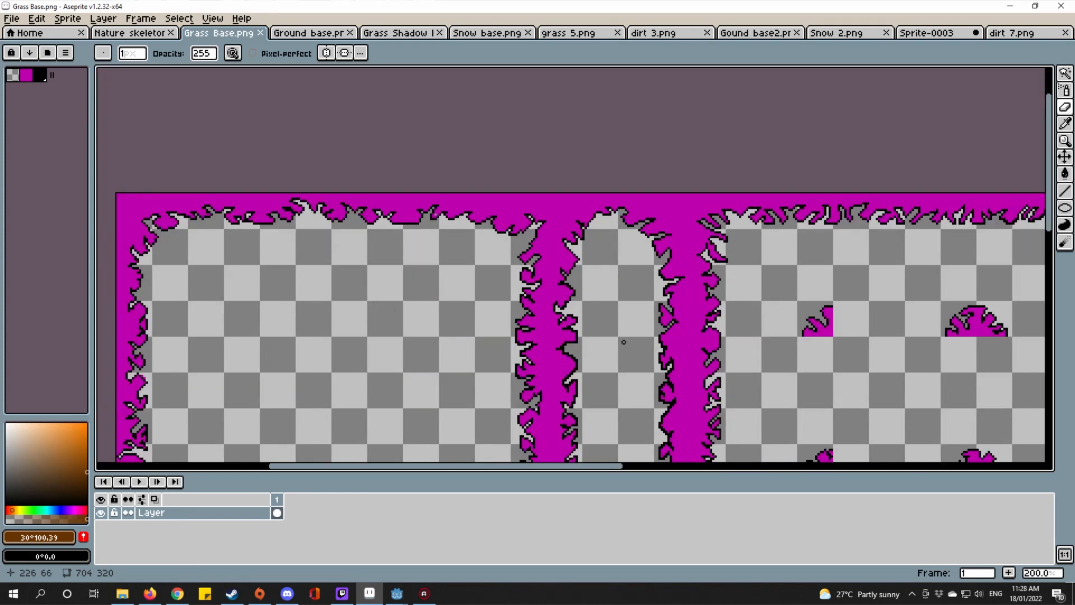
scroll(806, 218, up, 8)
scroll(699, 190, down, 3)
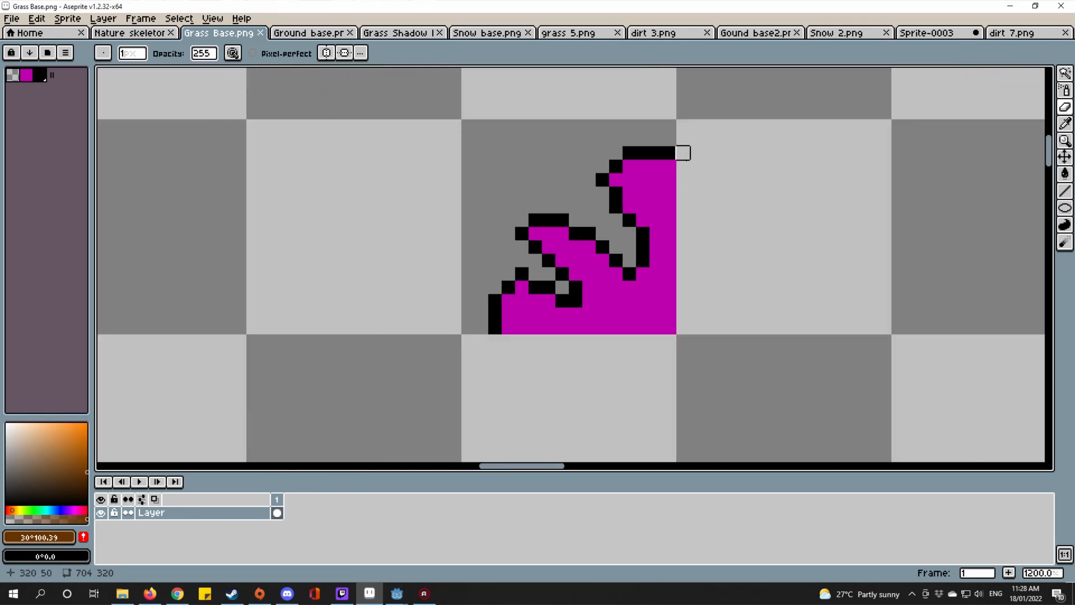
scroll(691, 221, down, 4)
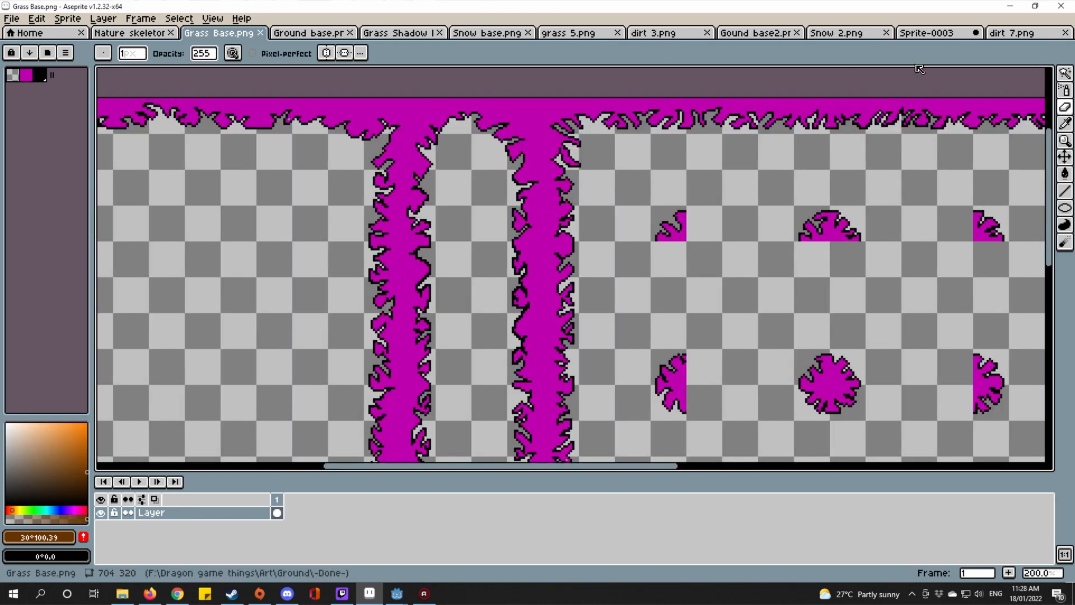
Step: Glance at the Sprite-0003, dirt 7.png and Snow 2.png sheets
click(927, 33)
click(1013, 34)
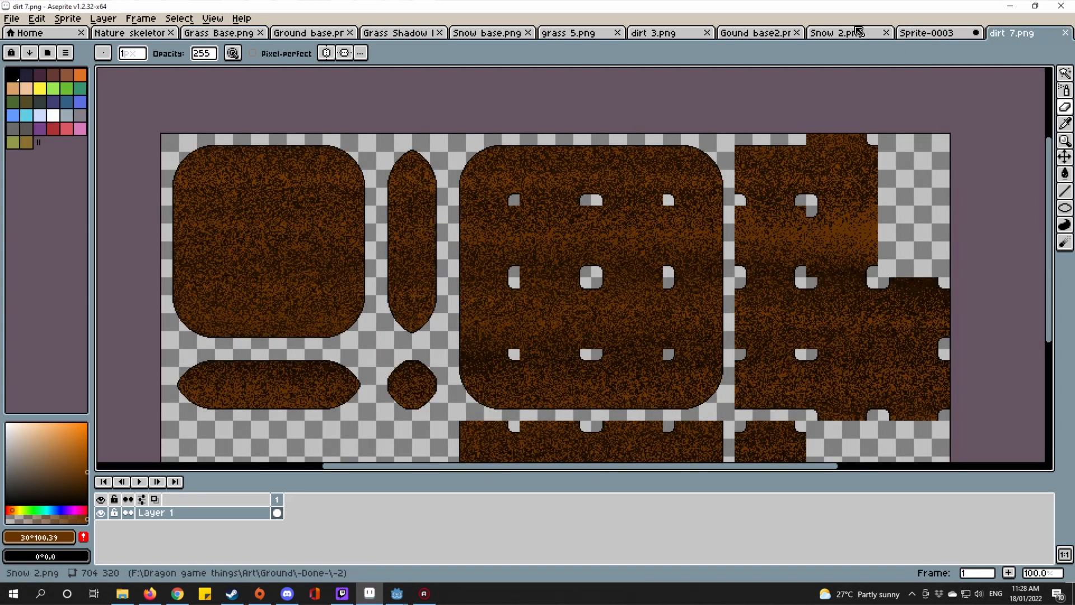
click(834, 39)
Step: On Gound base2, Magic Wand-select the transparent area around the cut-out shapes
click(739, 34)
scroll(644, 152, up, 1)
drag(644, 151, 772, 259)
key(w)
click(521, 319)
drag(539, 310, 699, 290)
Step: Apply Edit > FX > Outline with the outline colour set to black, palette index 0
click(37, 19)
mouse_move(144, 316)
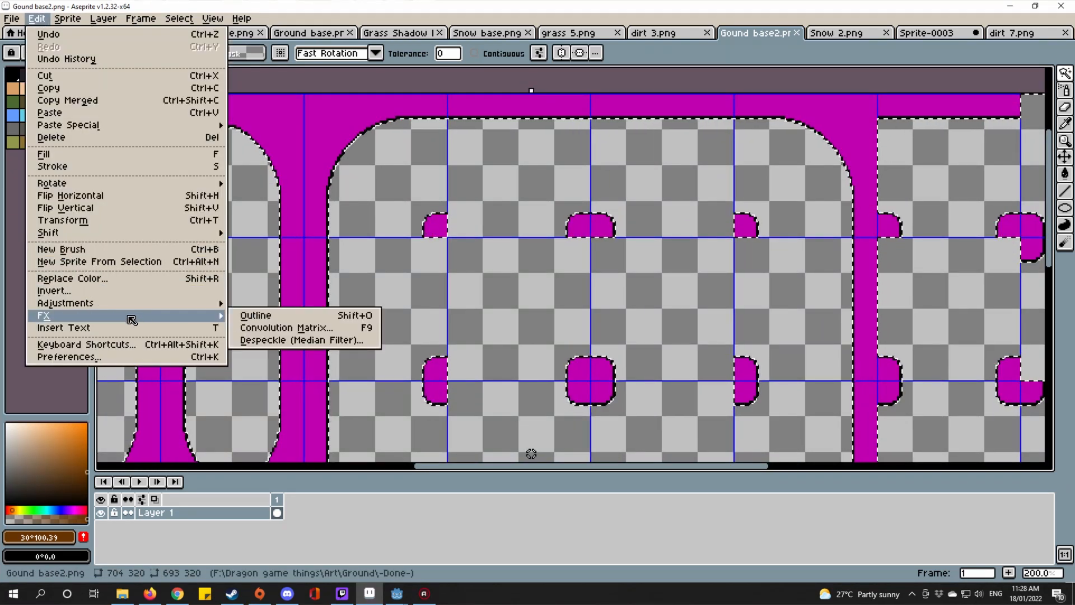
click(330, 311)
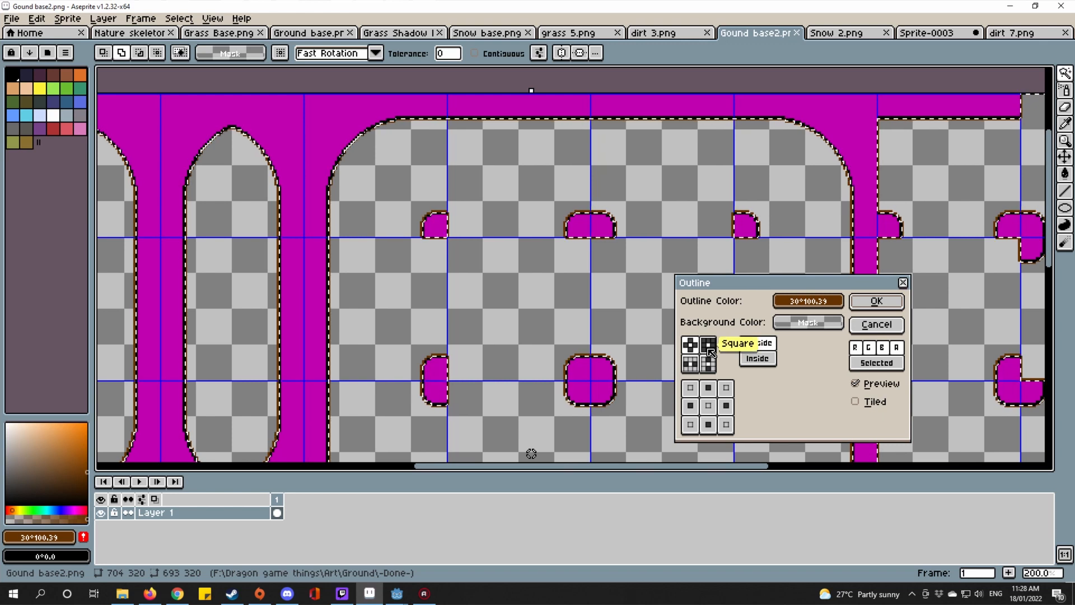
click(823, 301)
click(784, 301)
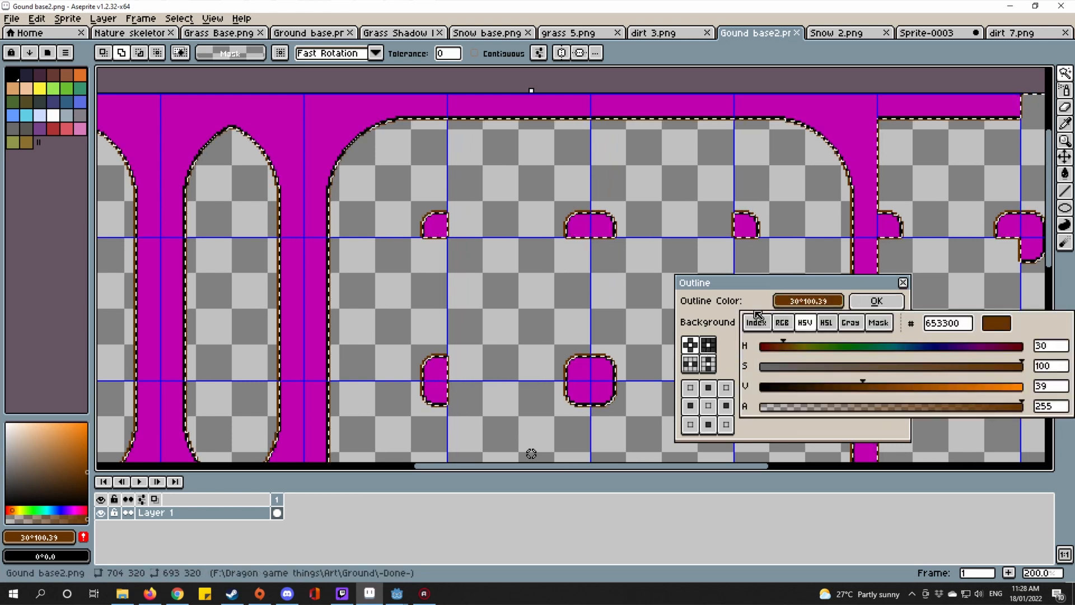
click(756, 322)
click(754, 345)
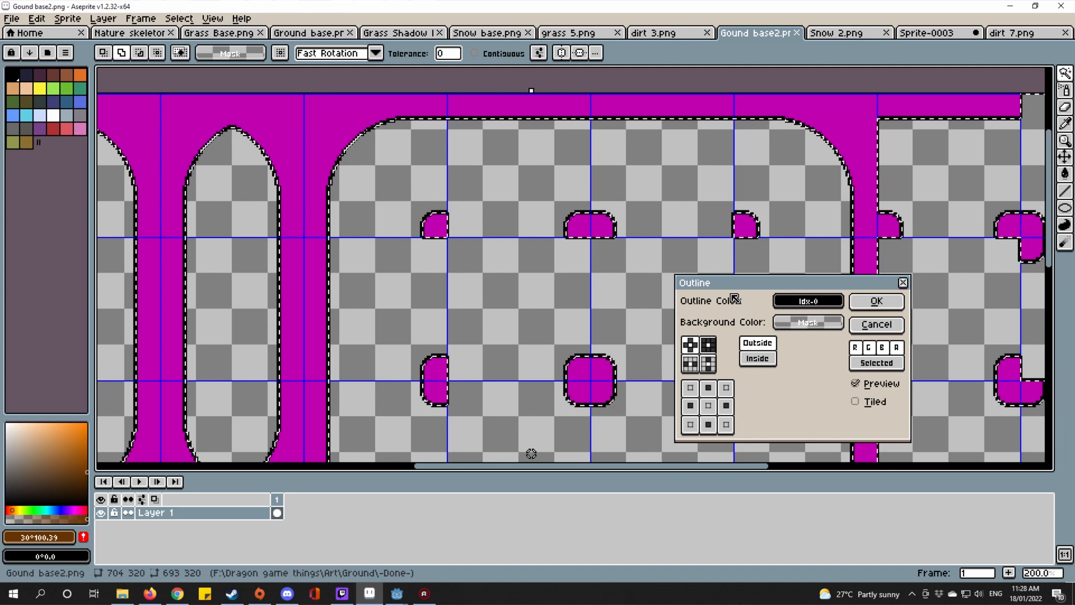
click(876, 305)
scroll(789, 216, up, 7)
Step: Undo the thicker outline pass on the ground sheet
scroll(778, 257, down, 5)
scroll(769, 261, up, 1)
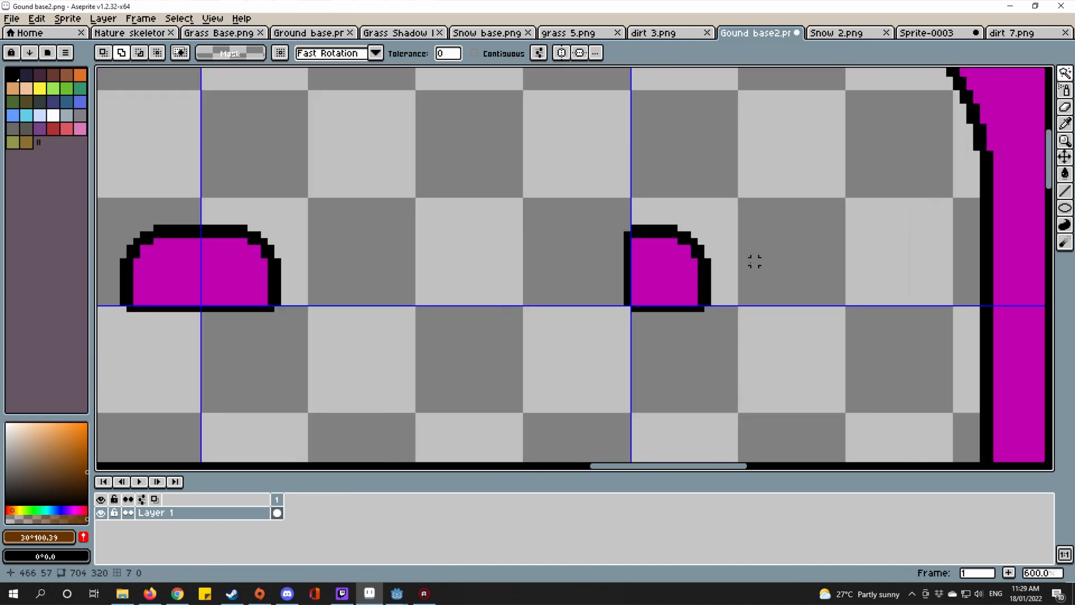
scroll(751, 259, down, 5)
scroll(749, 260, up, 8)
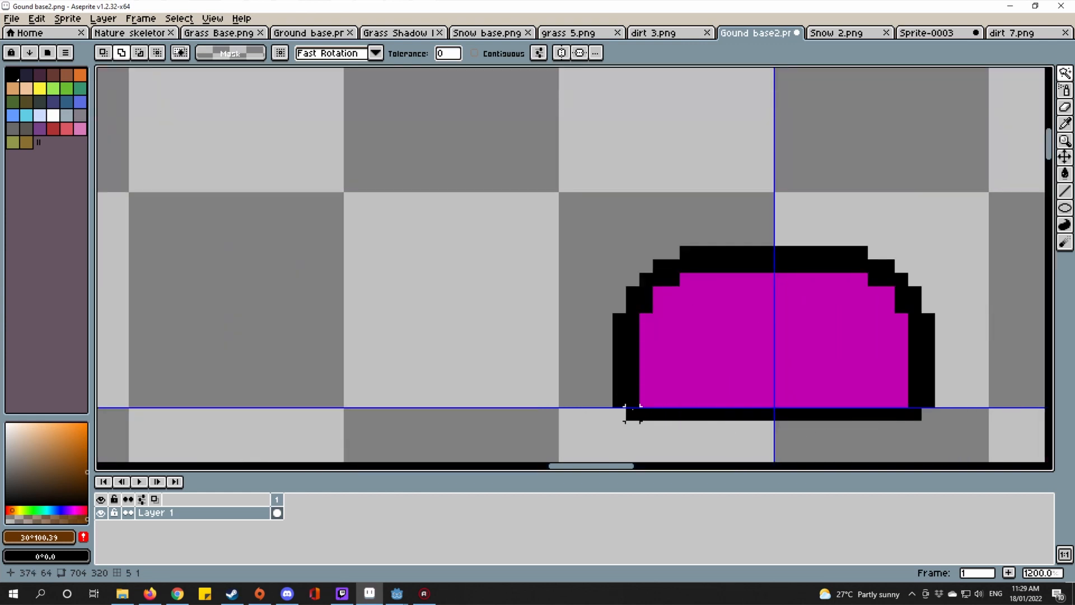
key(ctrl+z)
scroll(648, 391, down, 7)
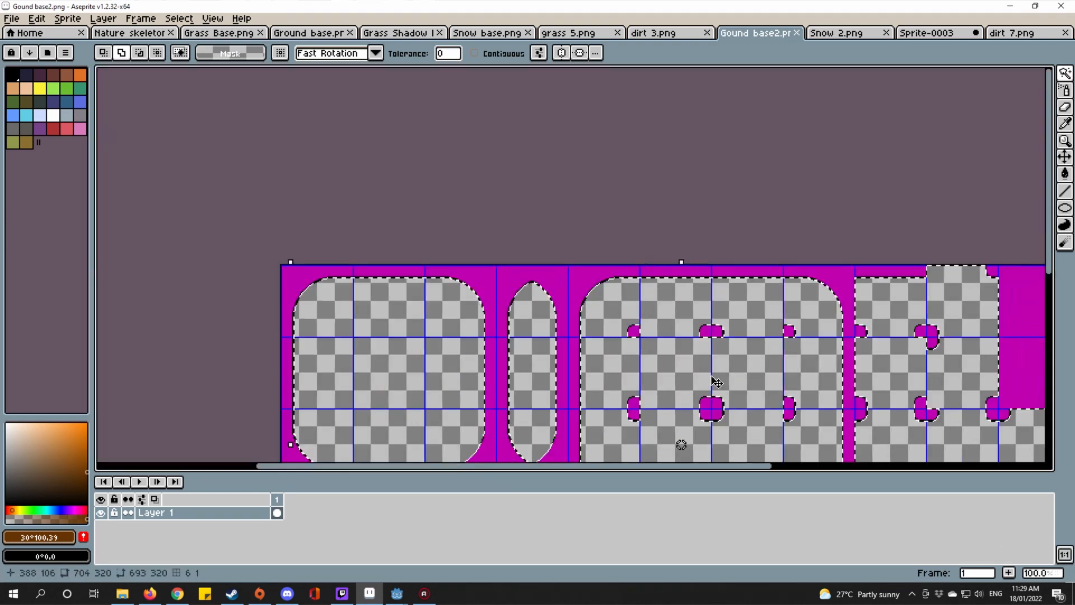
scroll(719, 364, up, 1)
scroll(725, 356, down, 2)
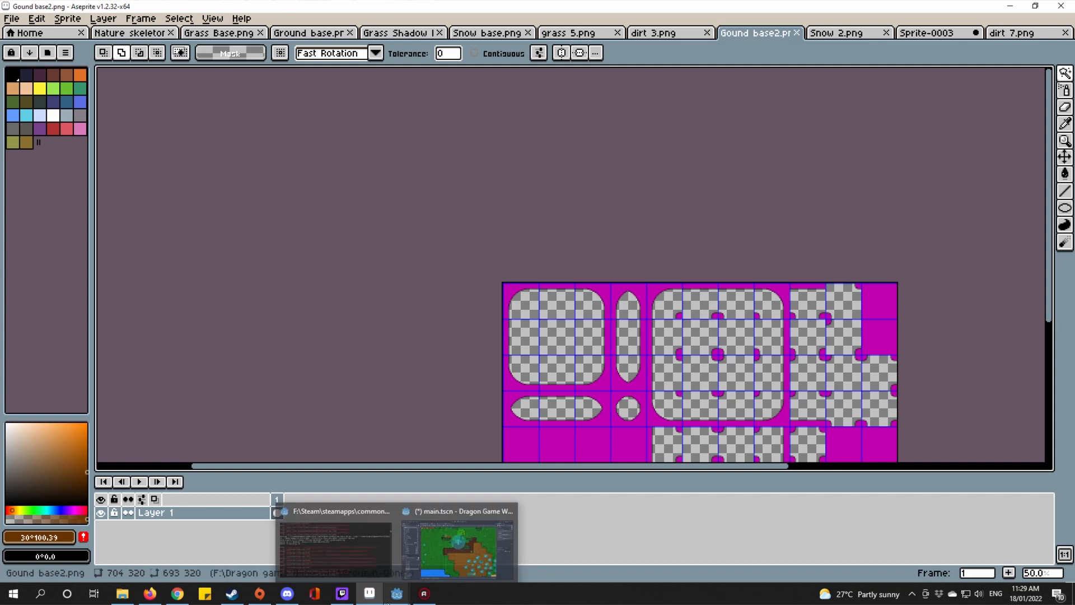
Step: Pan and zoom across the tile sheet to check the thin black borders on the bumps
scroll(742, 335, up, 3)
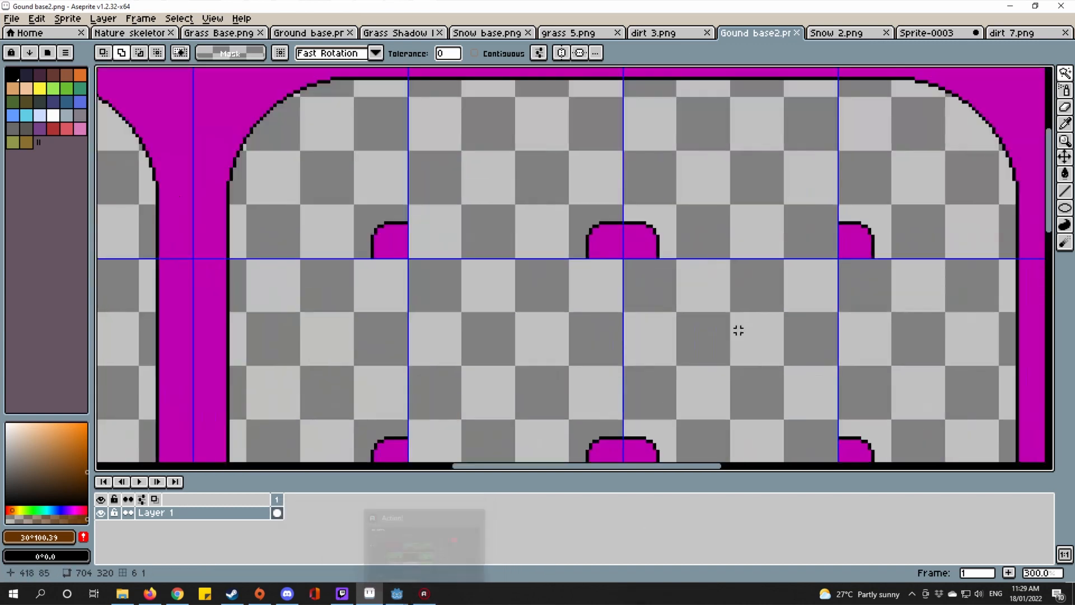
scroll(617, 259, up, 3)
scroll(550, 255, up, 4)
drag(546, 268, 893, 285)
scroll(893, 288, down, 6)
scroll(761, 291, down, 3)
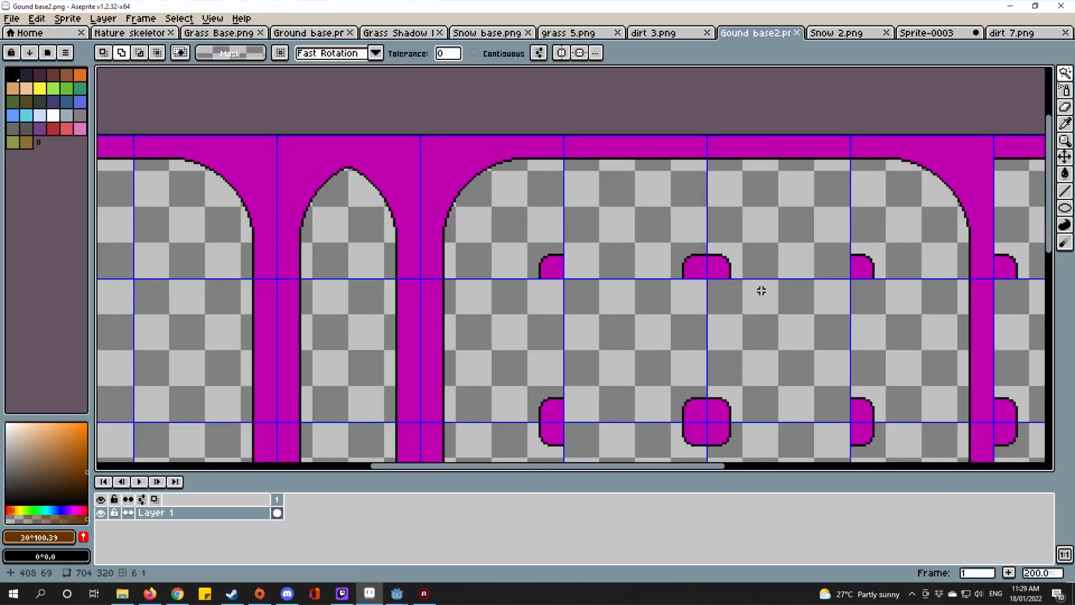
scroll(762, 291, down, 4)
scroll(533, 227, up, 3)
drag(836, 252, 642, 179)
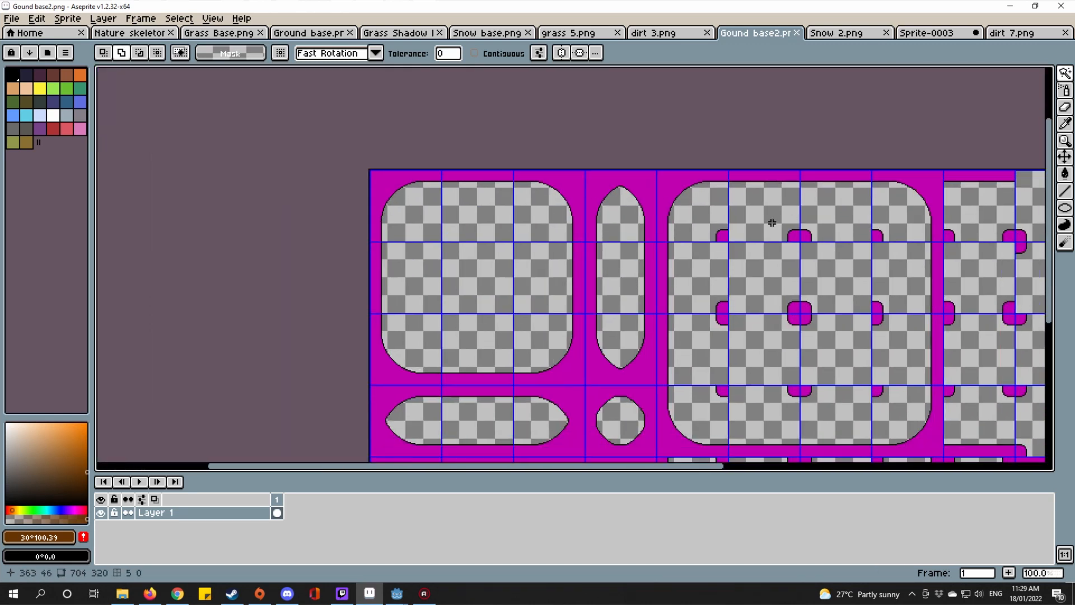
drag(772, 223, 585, 145)
scroll(624, 96, down, 1)
Step: Switch to the Rectangular Marquee tool and drag a small selection on the sheet
click(1065, 74)
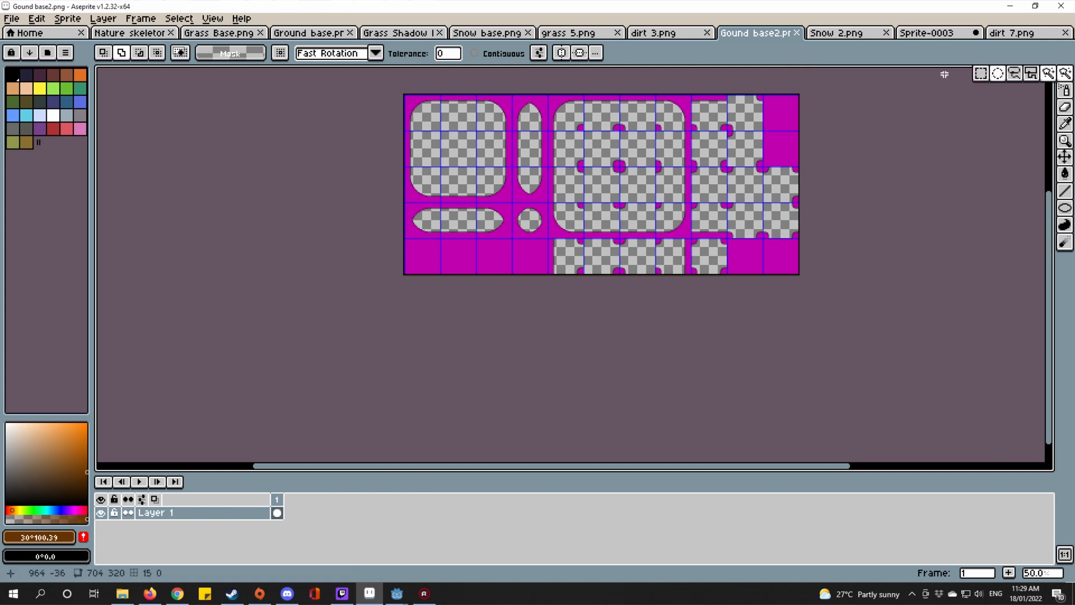
click(980, 73)
drag(924, 143, 943, 239)
scroll(890, 229, up, 1)
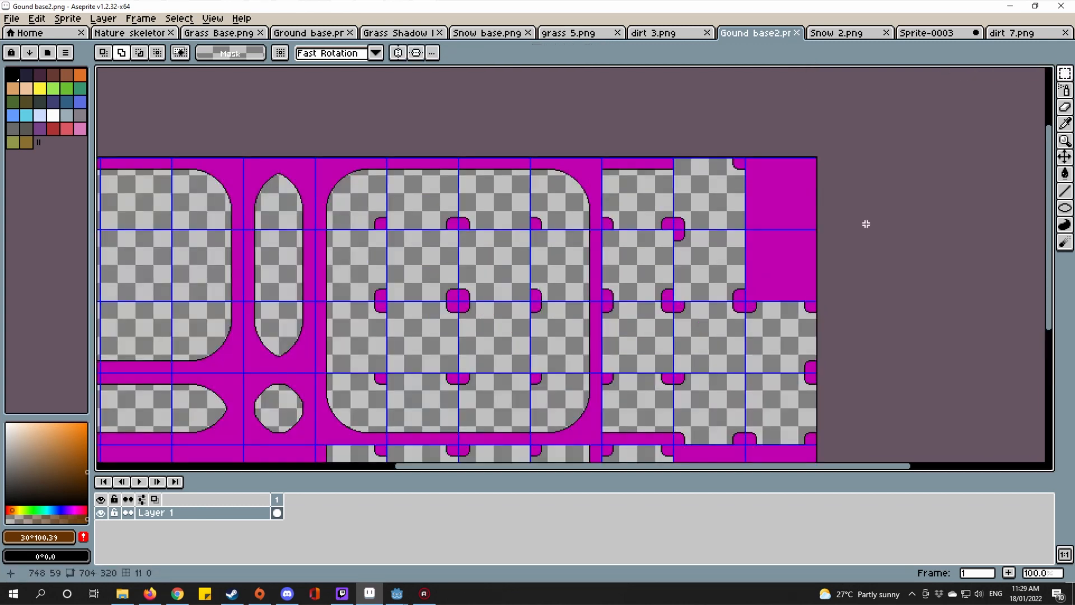
scroll(866, 224, down, 1)
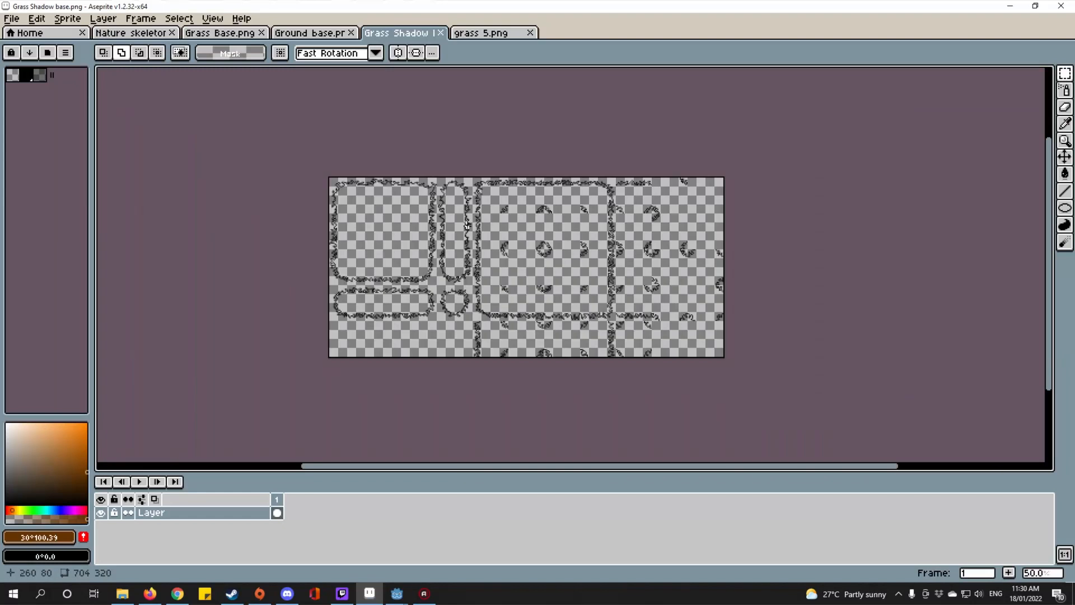
Step: Zoom and pan along the Grass Shadow base sheet's wavy grass-edge outlines
scroll(571, 268, up, 5)
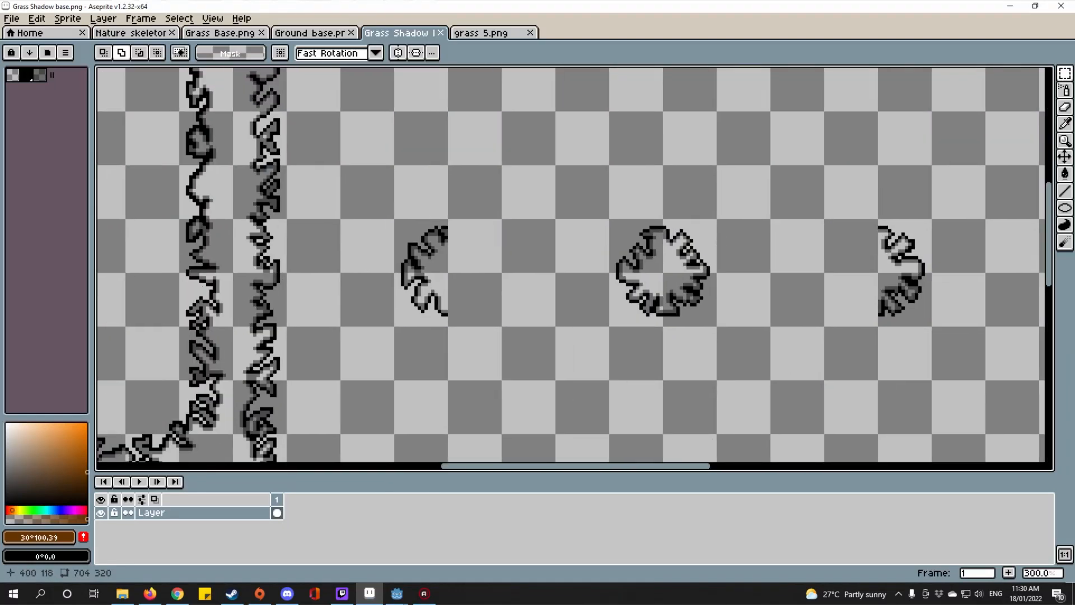
scroll(603, 273, up, 6)
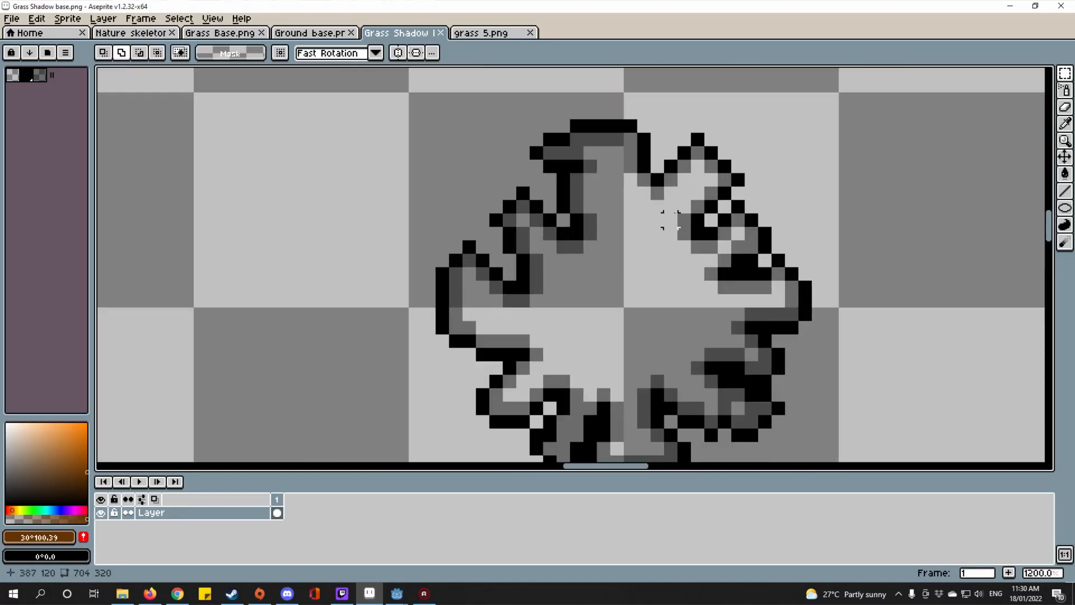
scroll(670, 219, down, 6)
scroll(542, 275, up, 4)
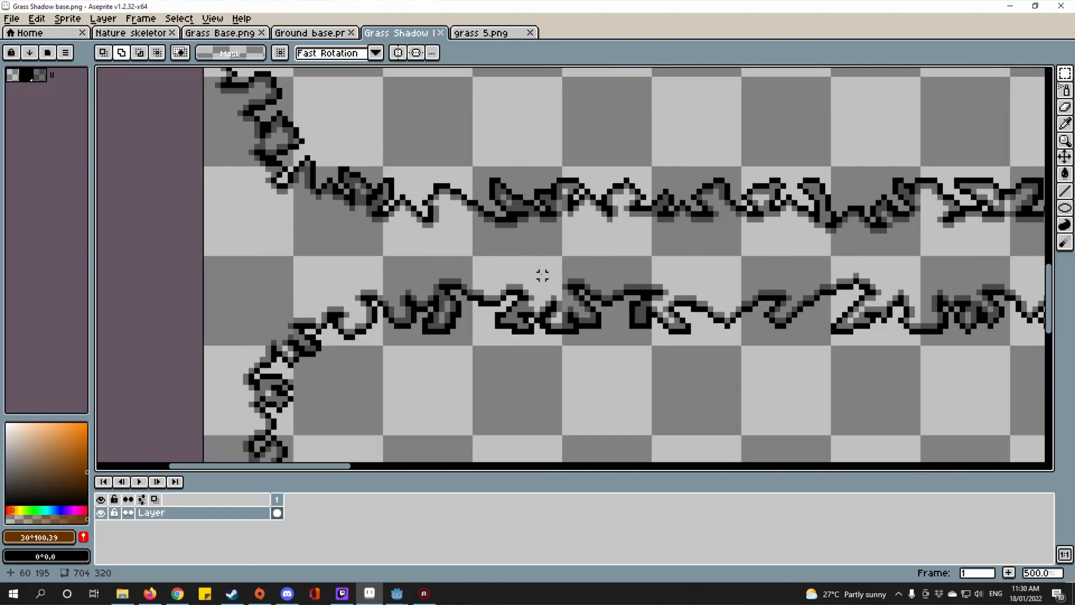
drag(672, 230, 792, 285)
scroll(668, 225, up, 4)
scroll(817, 359, down, 3)
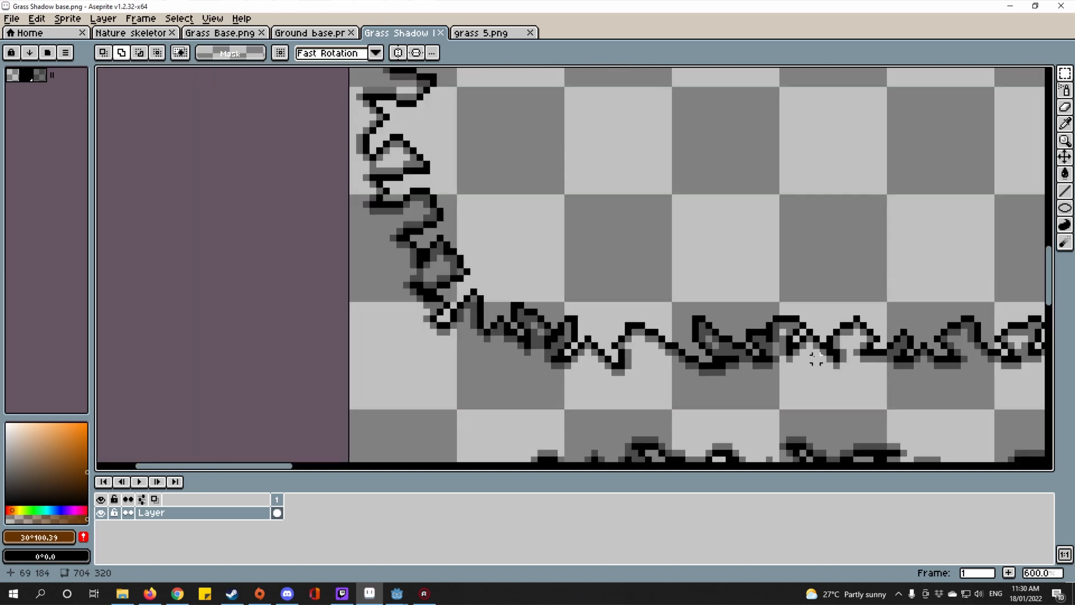
scroll(816, 358, down, 6)
scroll(780, 373, up, 3)
drag(779, 373, 475, 361)
scroll(476, 359, down, 2)
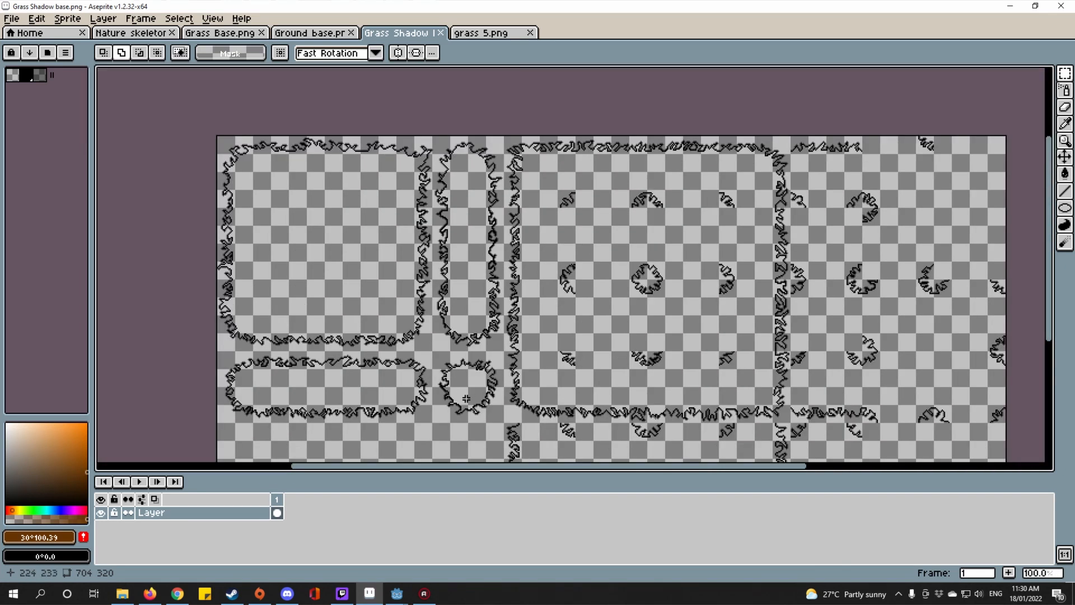
scroll(459, 212, up, 1)
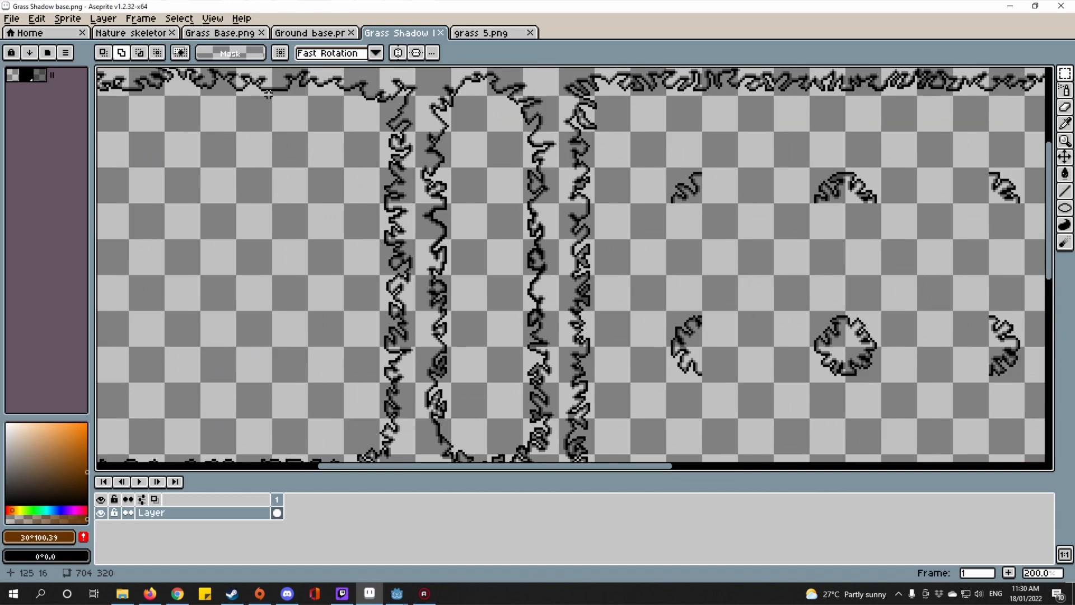
Step: Compare briefly with the ground base sheet, then inspect the Grass Shadow base grass edge up close
click(311, 32)
click(397, 32)
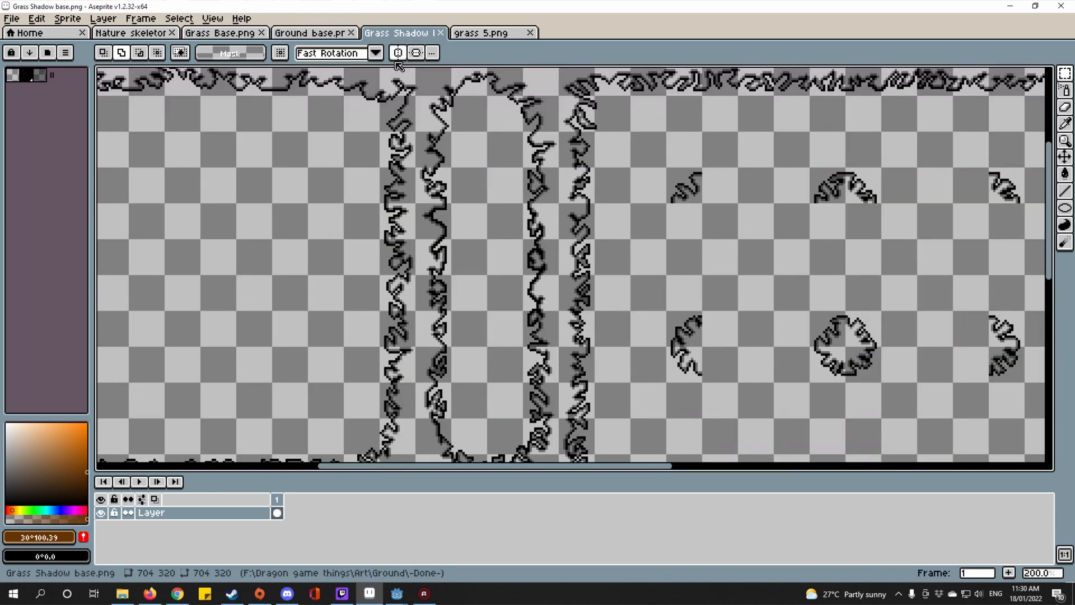
scroll(448, 229, up, 13)
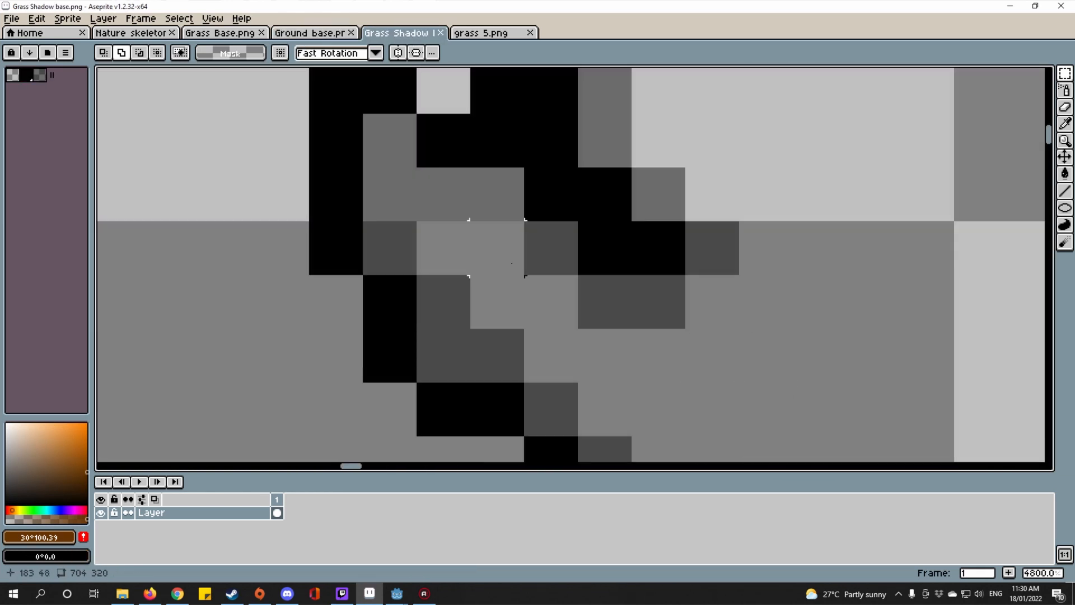
scroll(551, 247, down, 14)
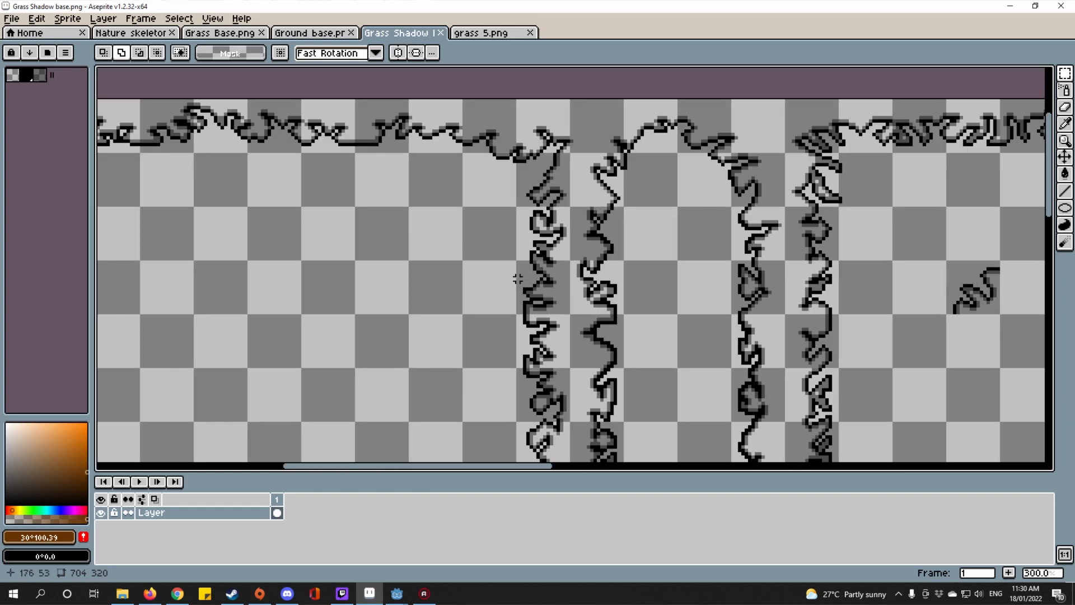
scroll(513, 241, up, 11)
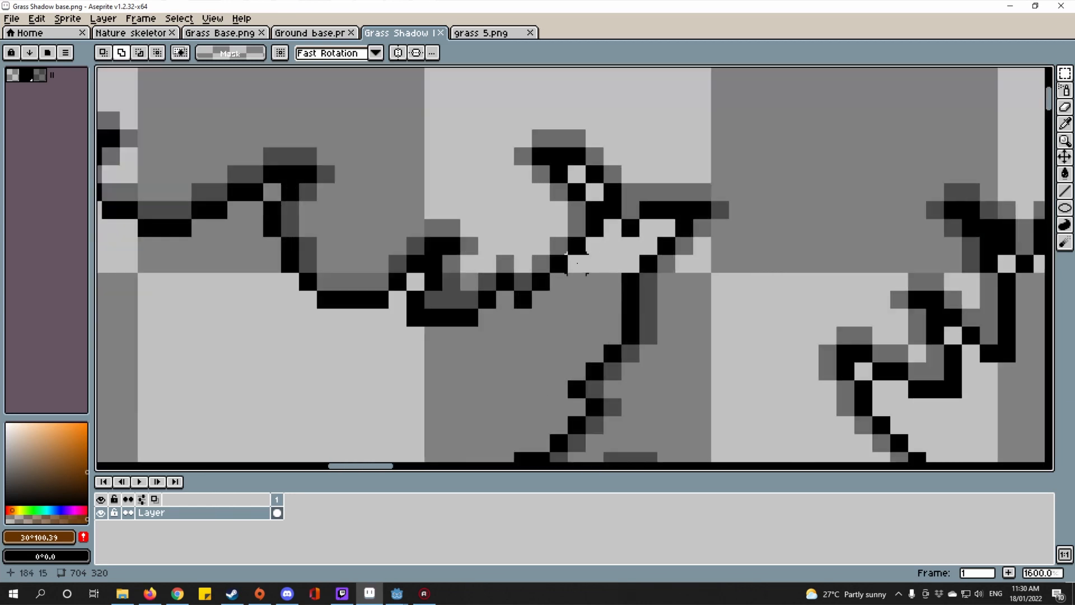
scroll(628, 172, down, 6)
scroll(628, 171, up, 6)
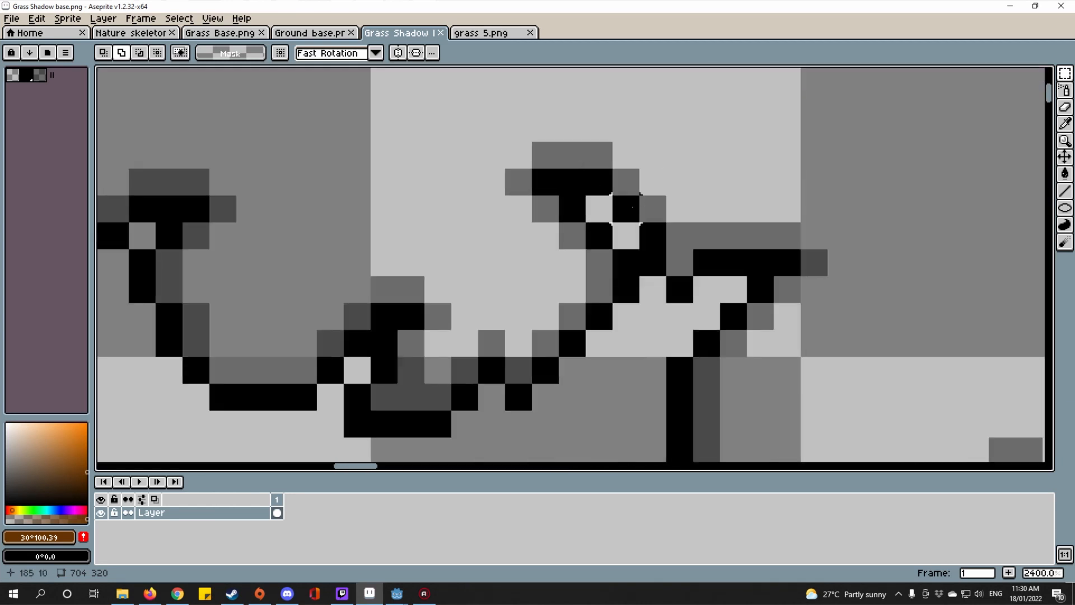
scroll(699, 202, down, 4)
scroll(699, 213, up, 2)
scroll(699, 223, down, 2)
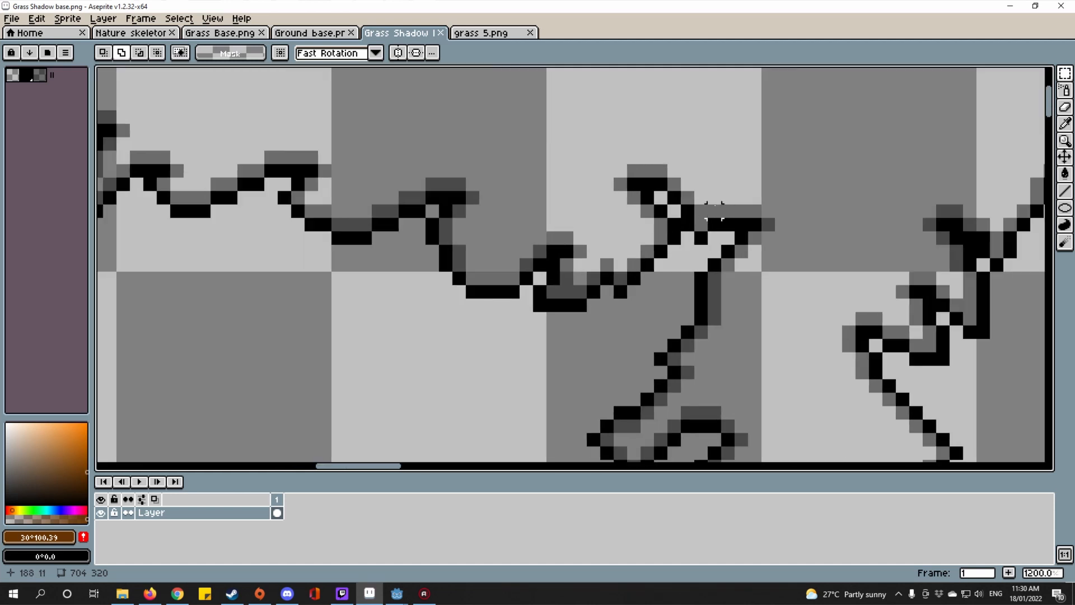
scroll(699, 243, up, 5)
scroll(699, 242, down, 3)
drag(628, 283, 594, 251)
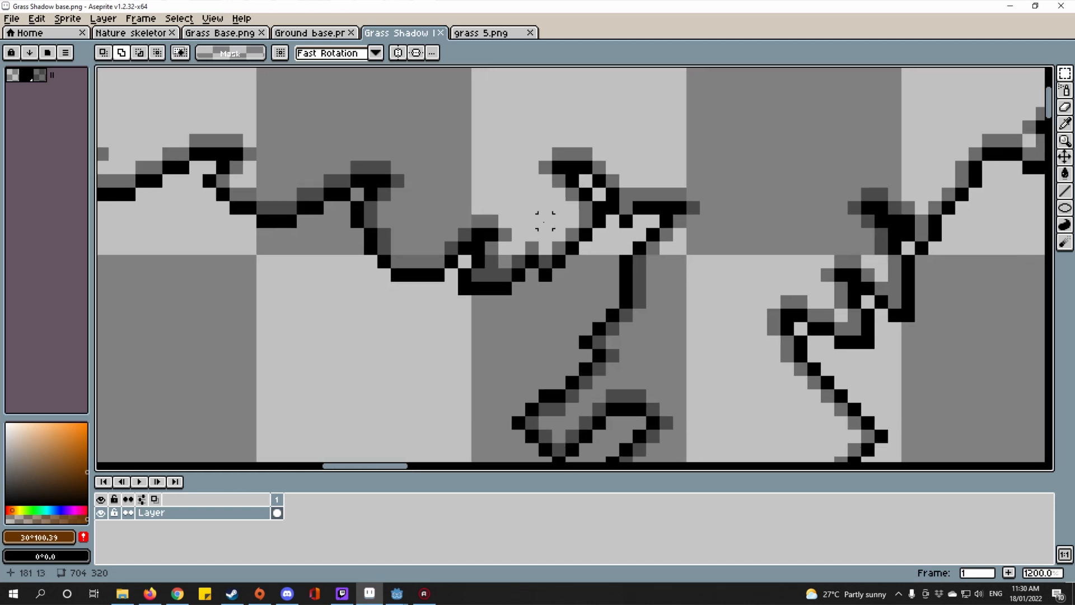